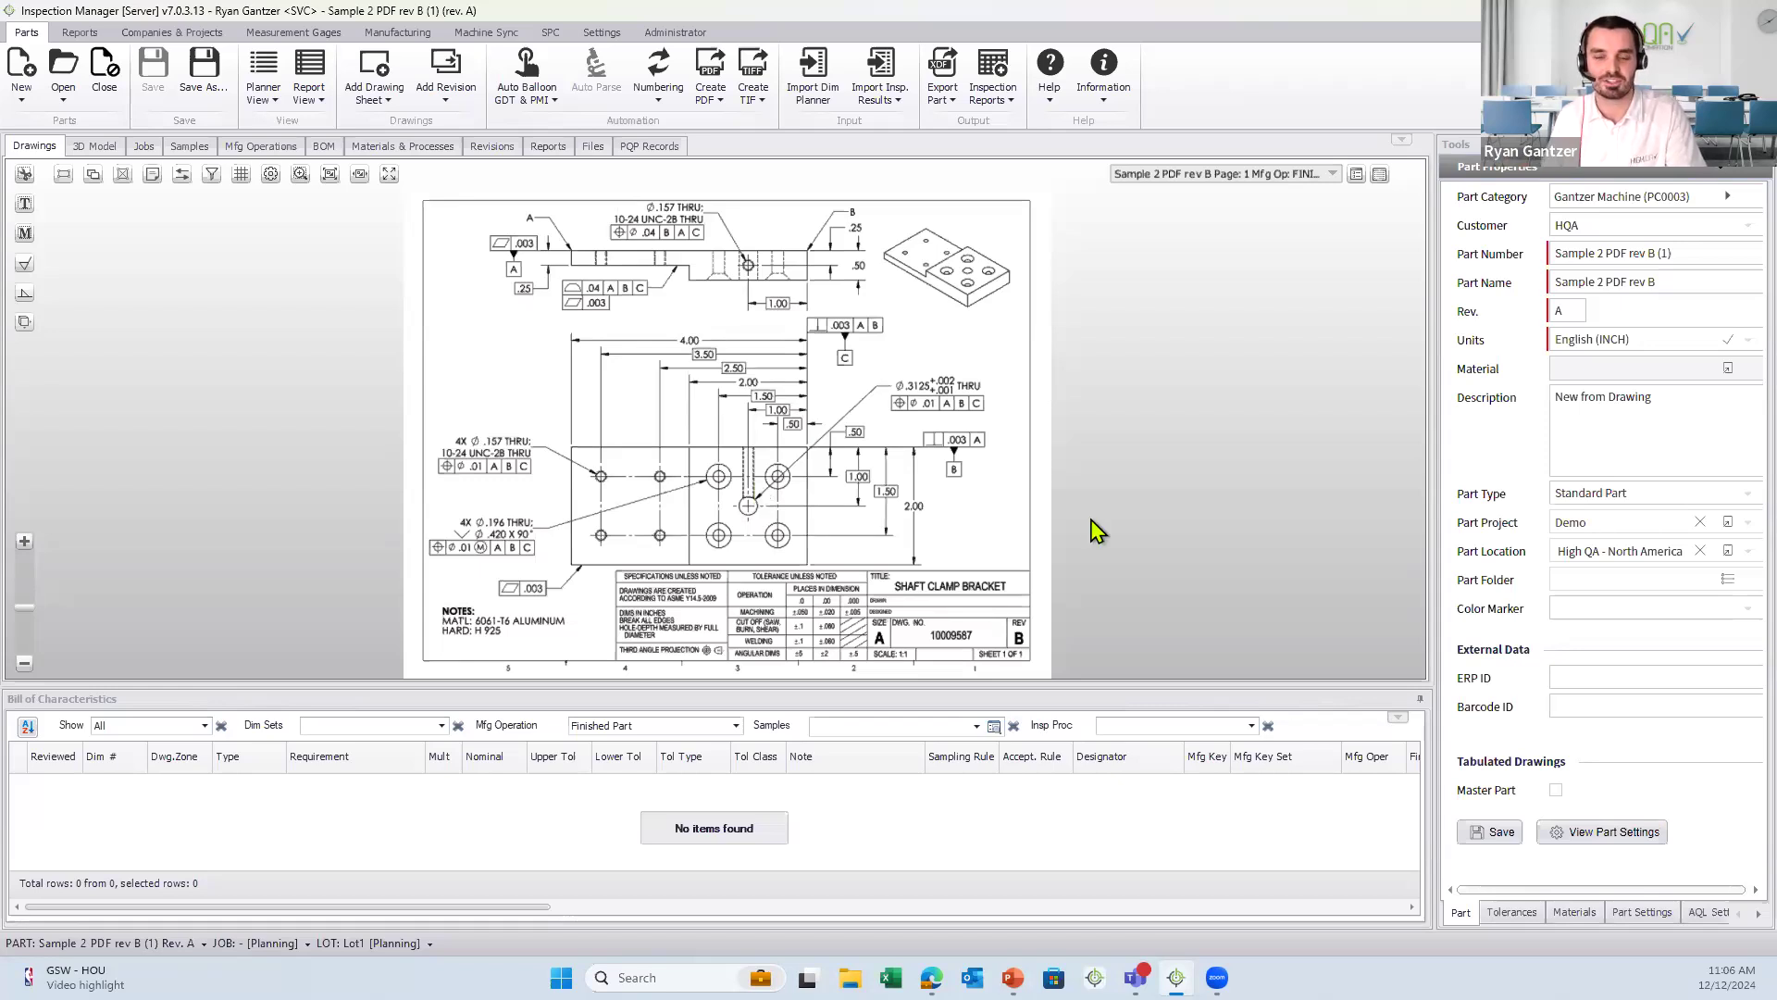
- Auto-balloon the current page of the shaft clamp bracket drawing and dismiss the resulting summary
mouse_move(879, 506)
mouse_down()
mouse_move(941, 508)
mouse_move(893, 515)
mouse_up()
scroll(893, 515, up, 3)
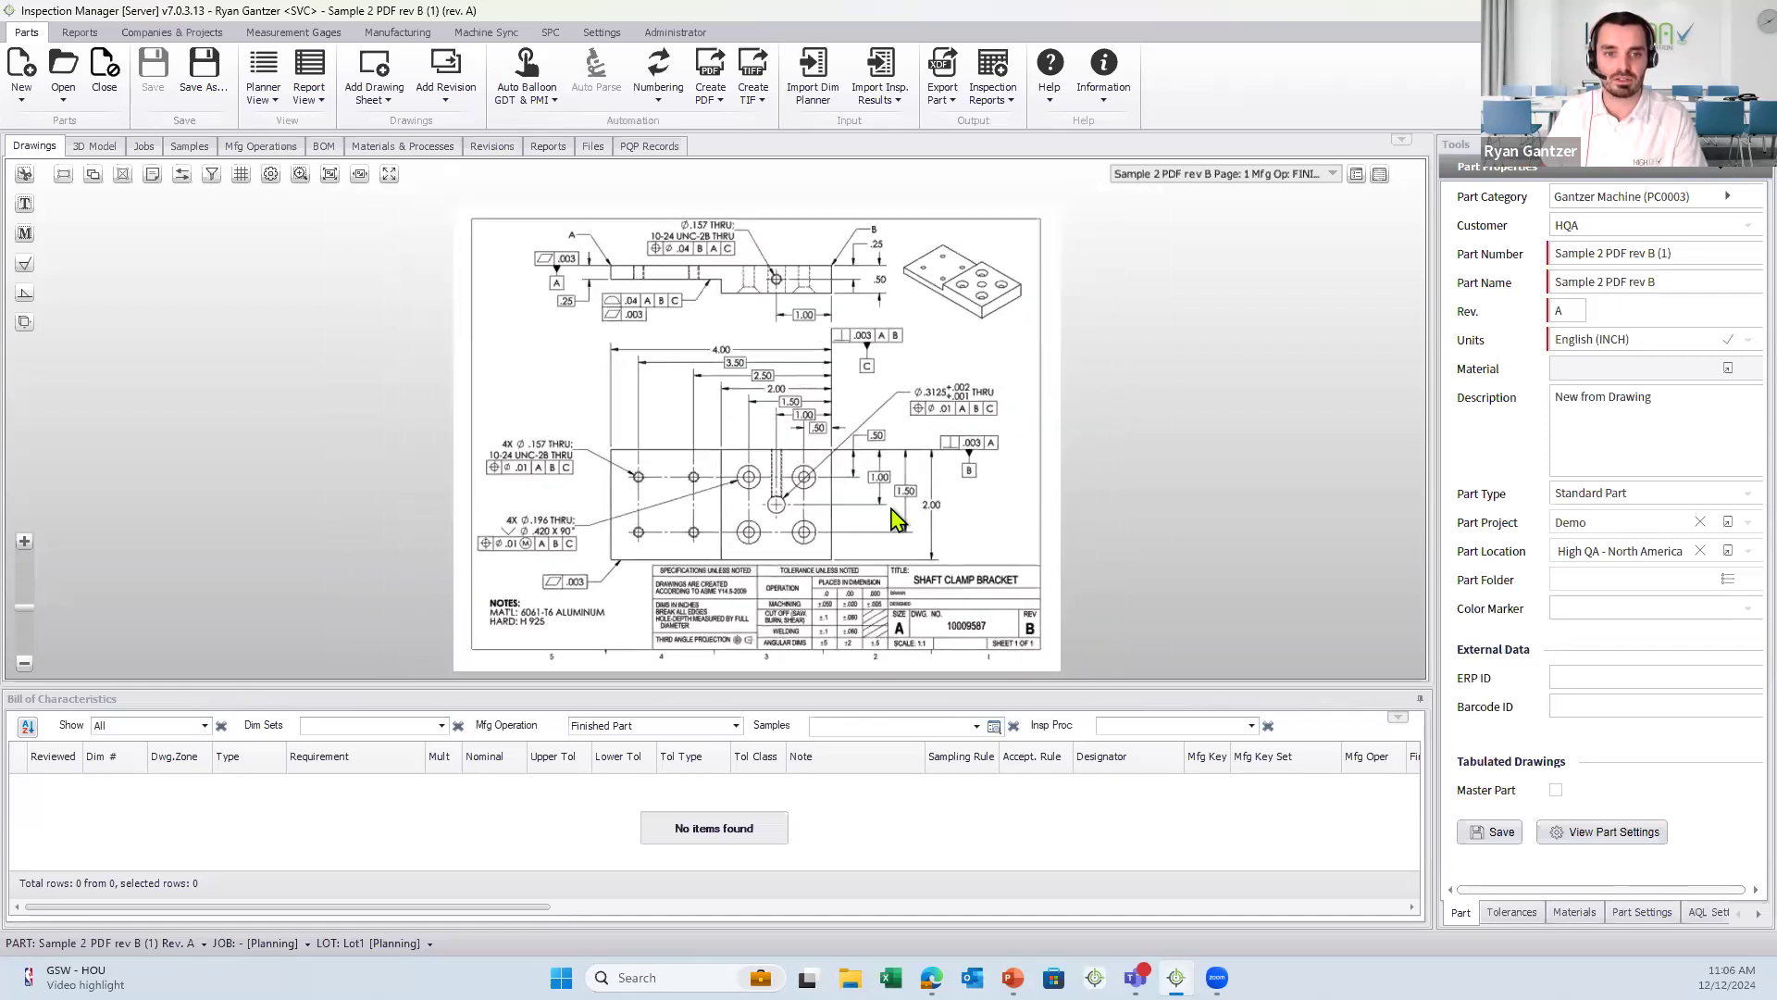
scroll(891, 509, down, 5)
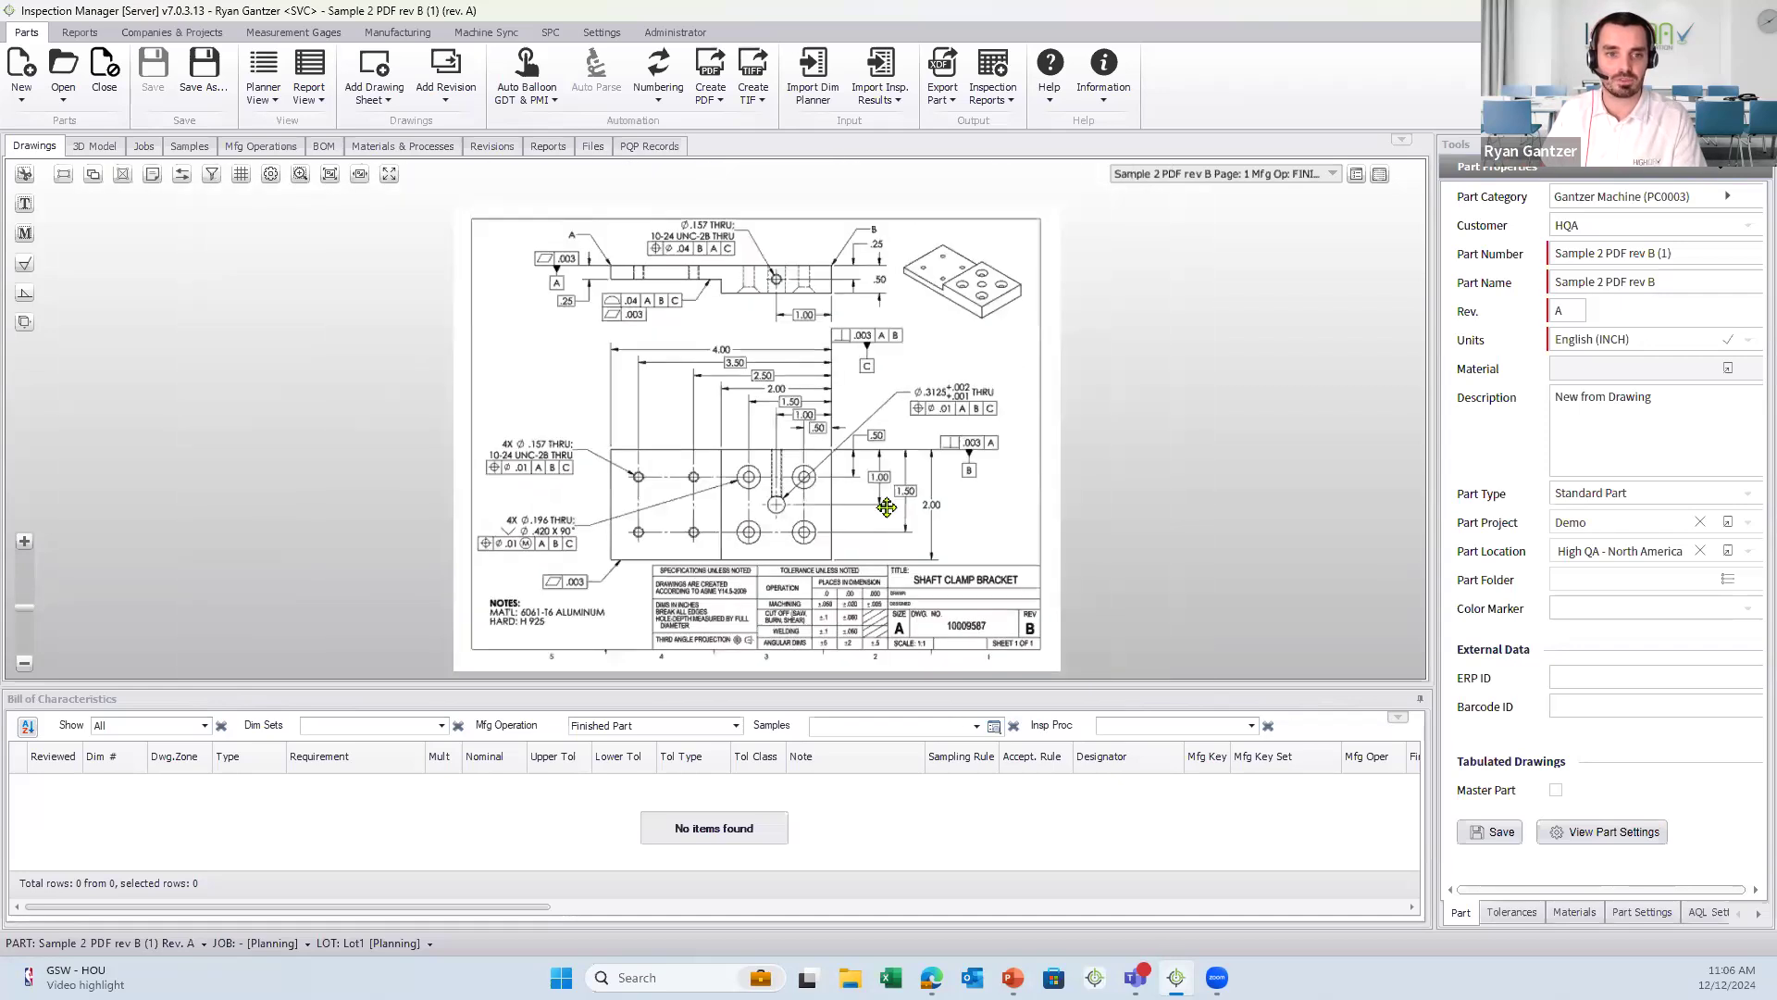
right_click(887, 510)
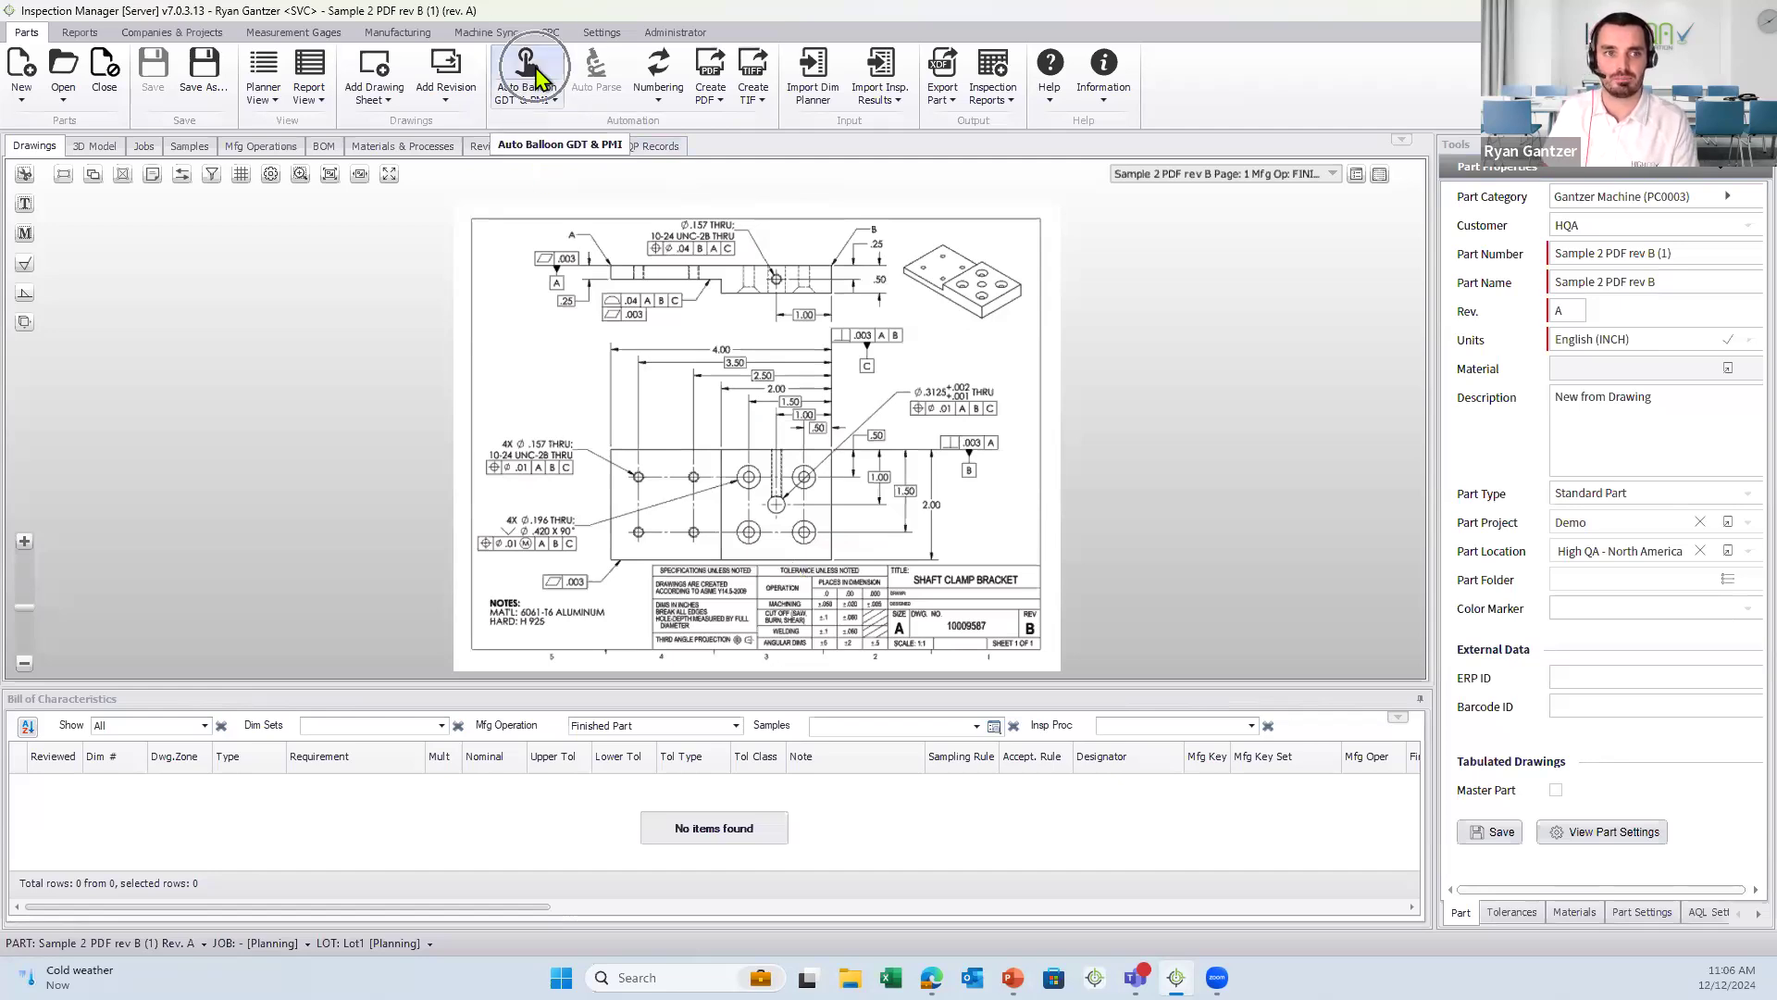
click(539, 78)
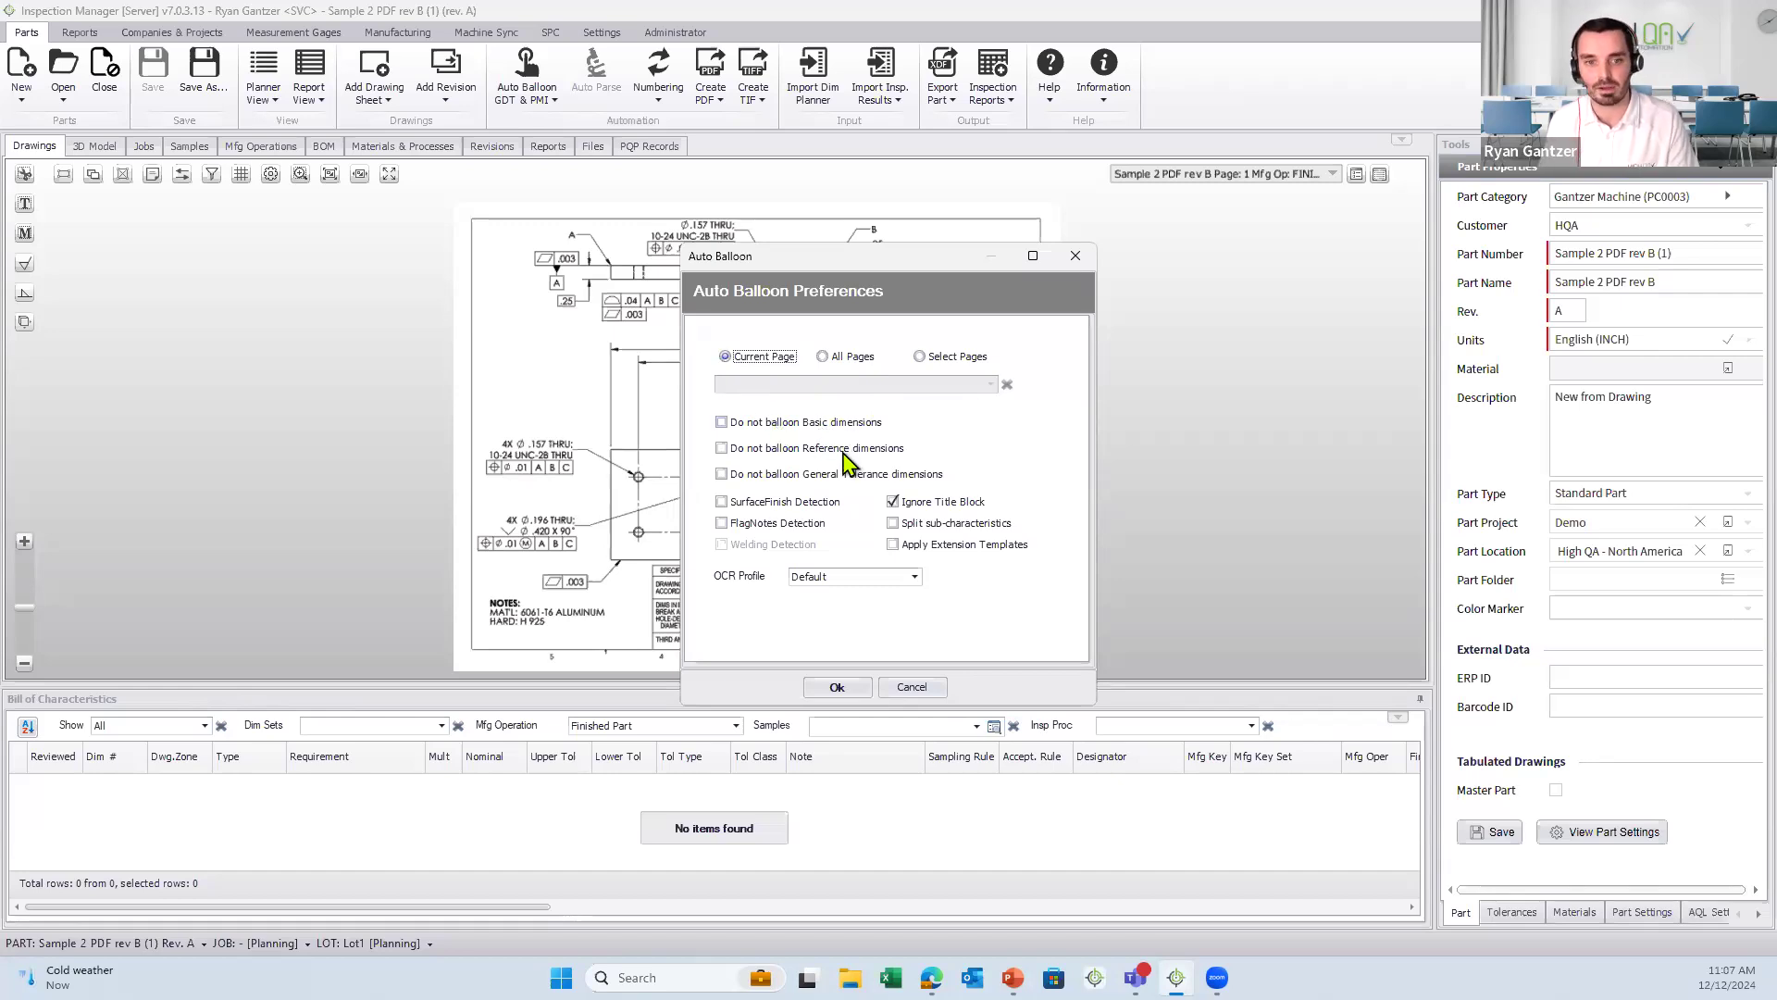
click(893, 502)
click(836, 689)
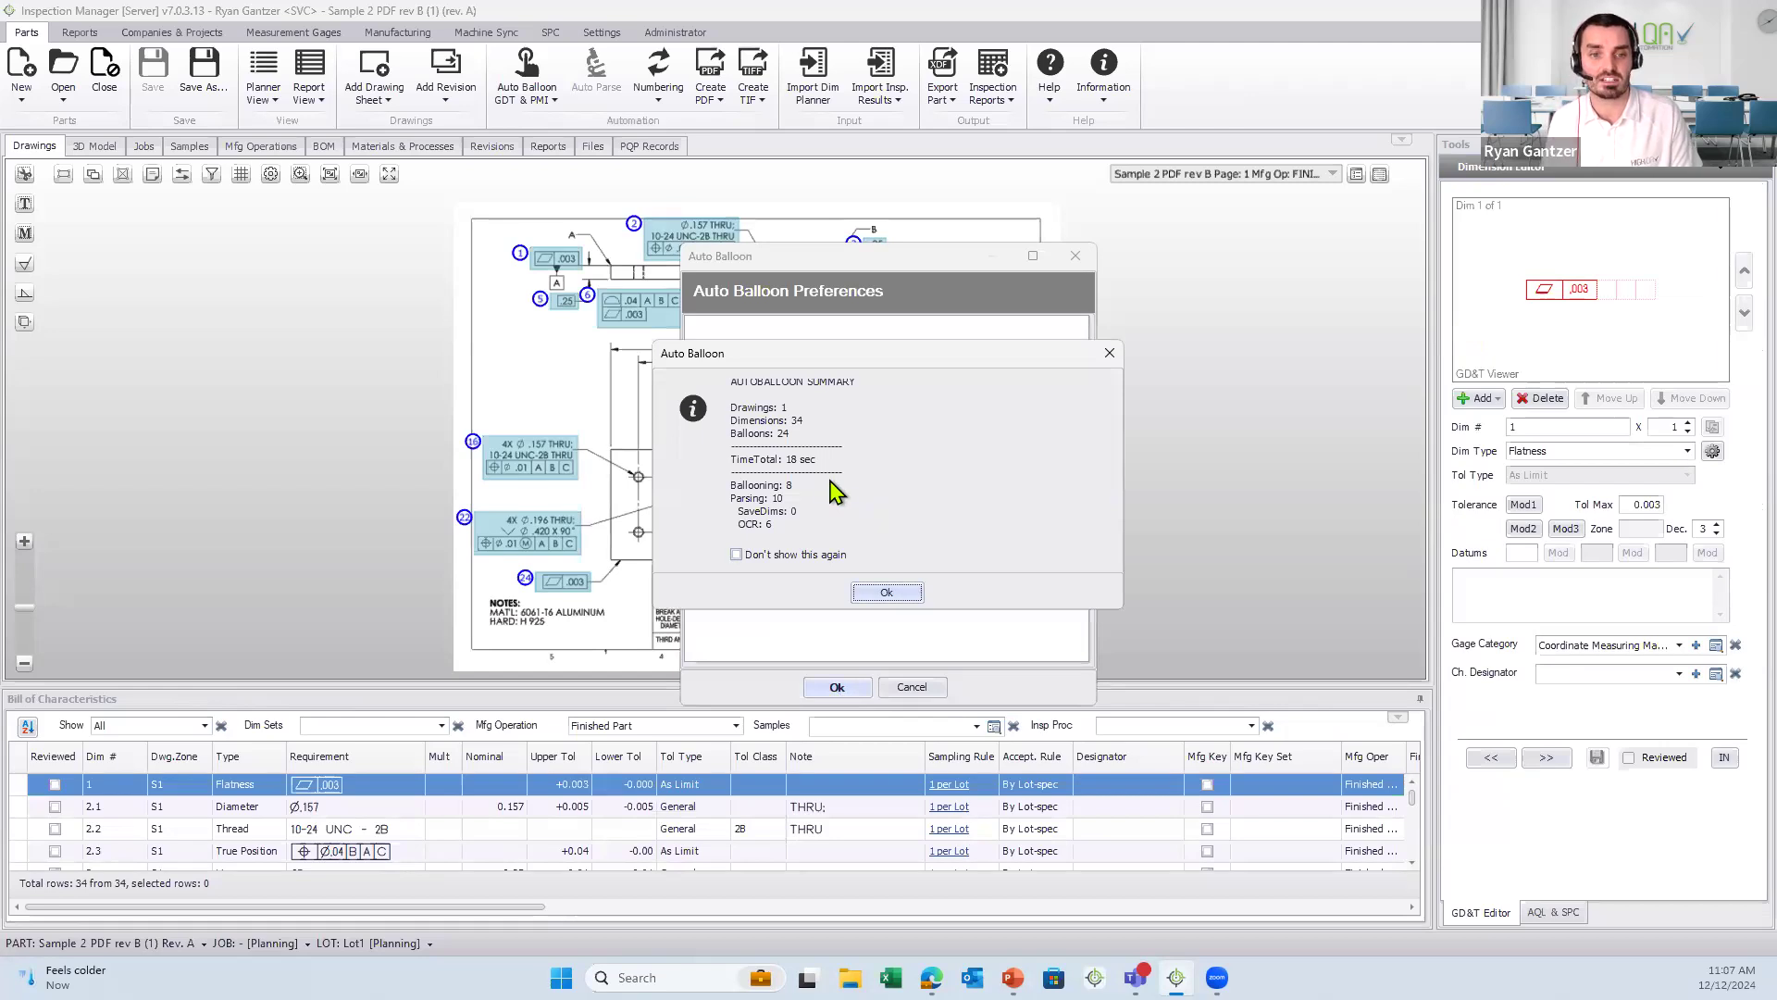
key(ctrl)
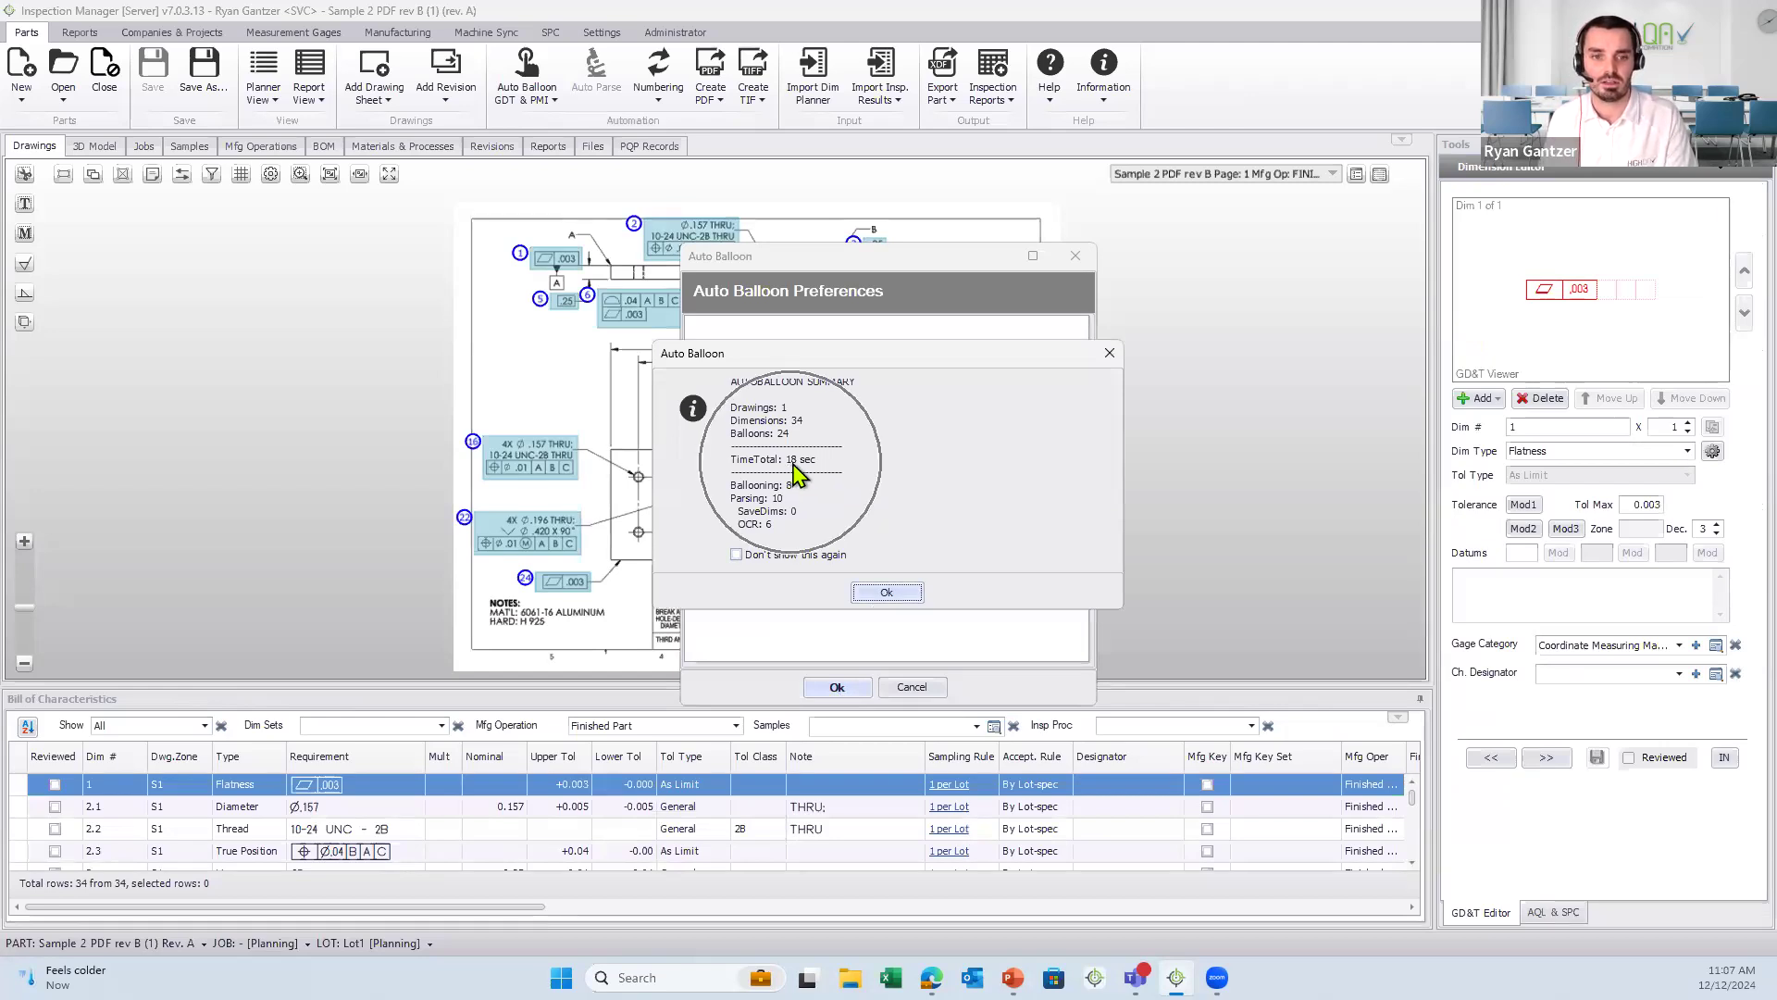
click(875, 597)
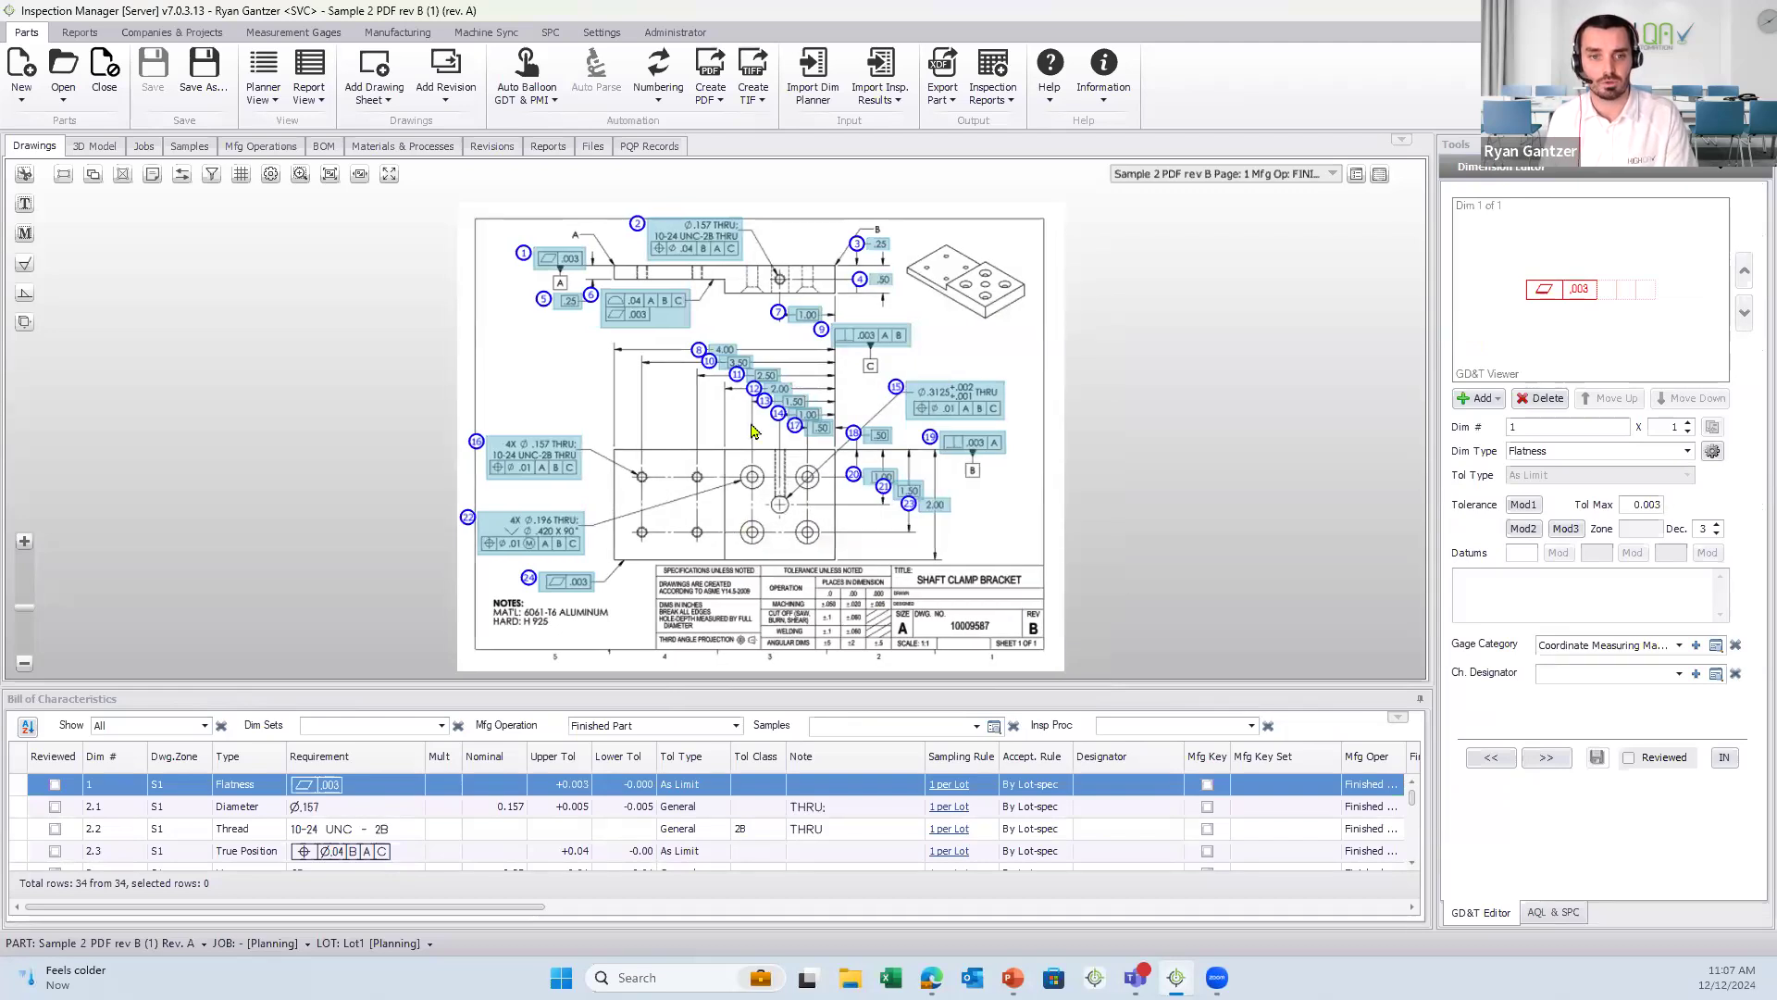
- Enlarge the Bill of Characteristics and examine the ballooned drawing alongside the extracted dimension rows
scroll(780, 516, up, 1)
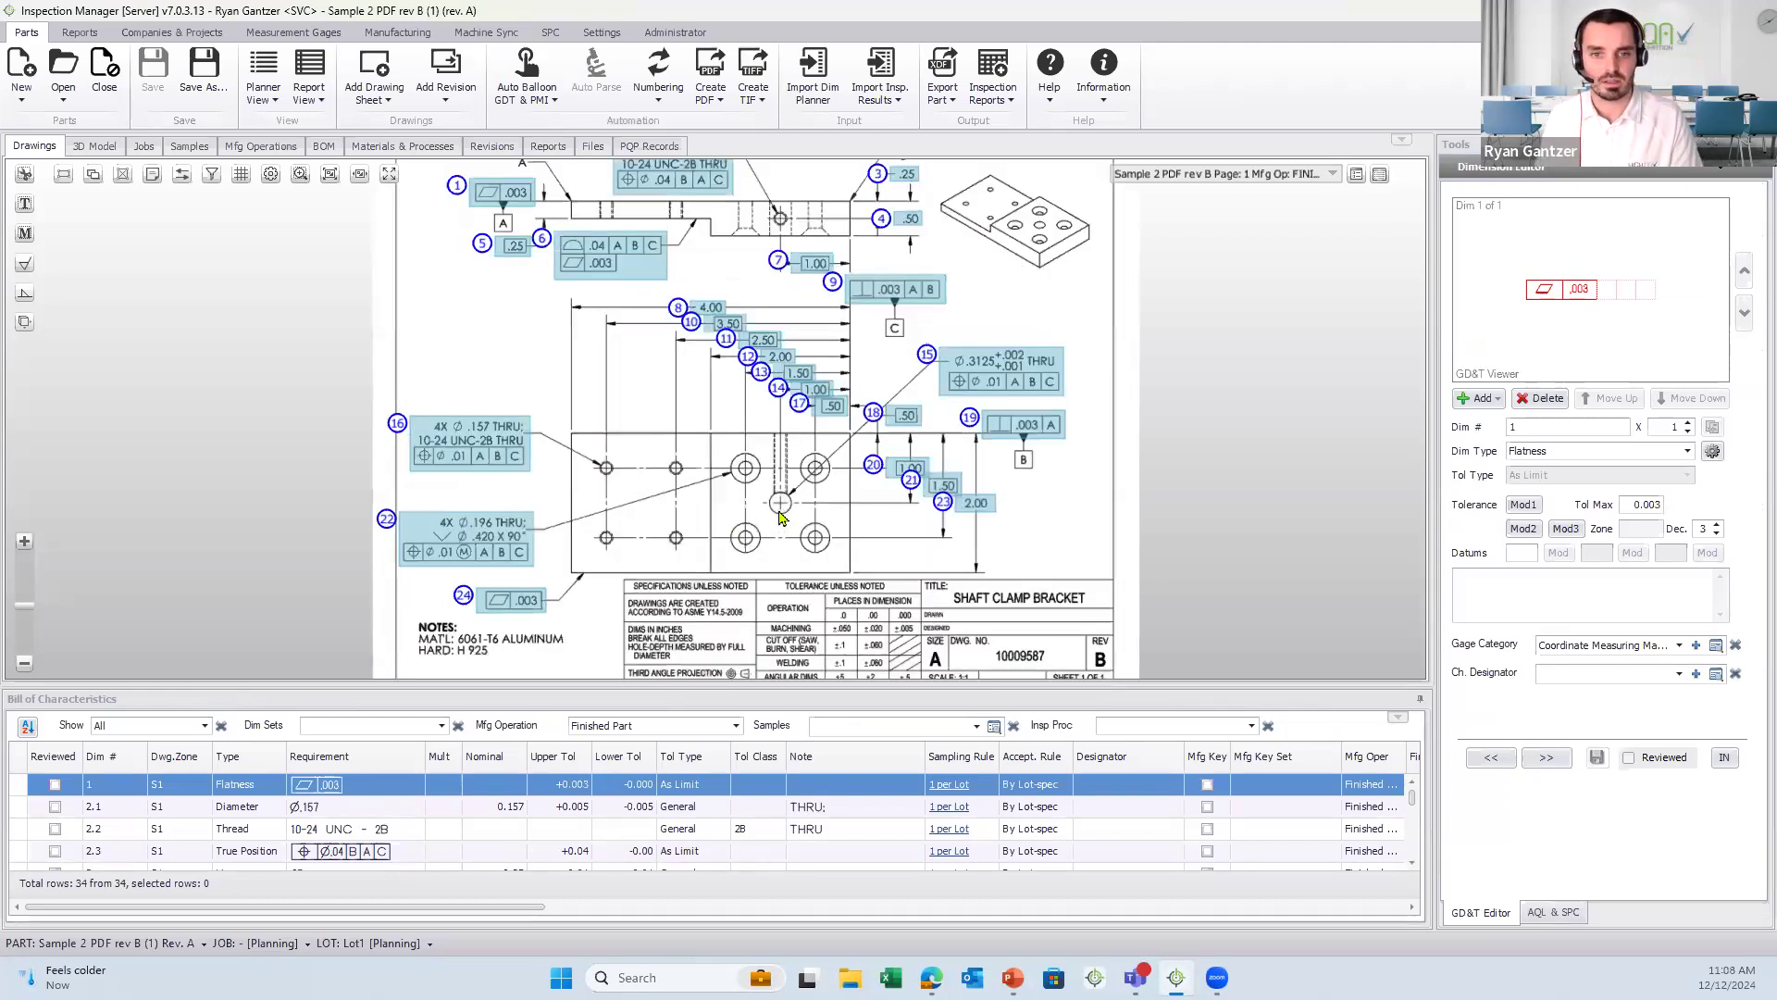
scroll(780, 516, down, 1)
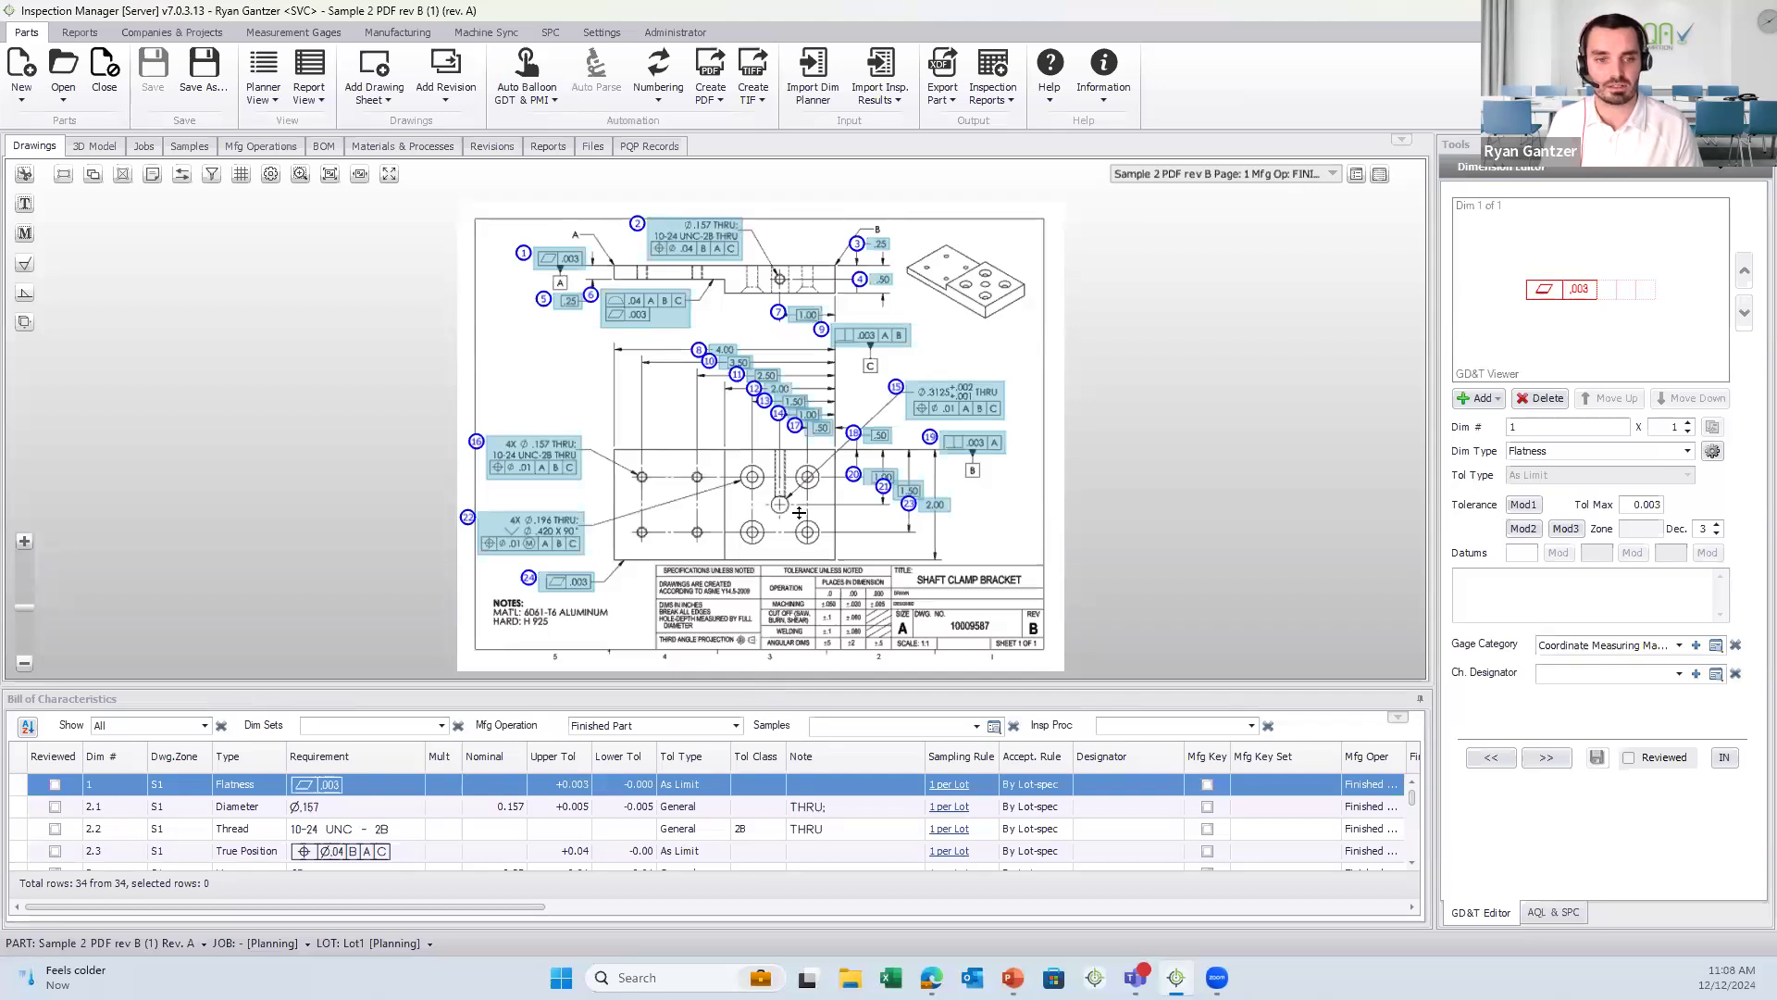
drag(799, 511, 799, 512)
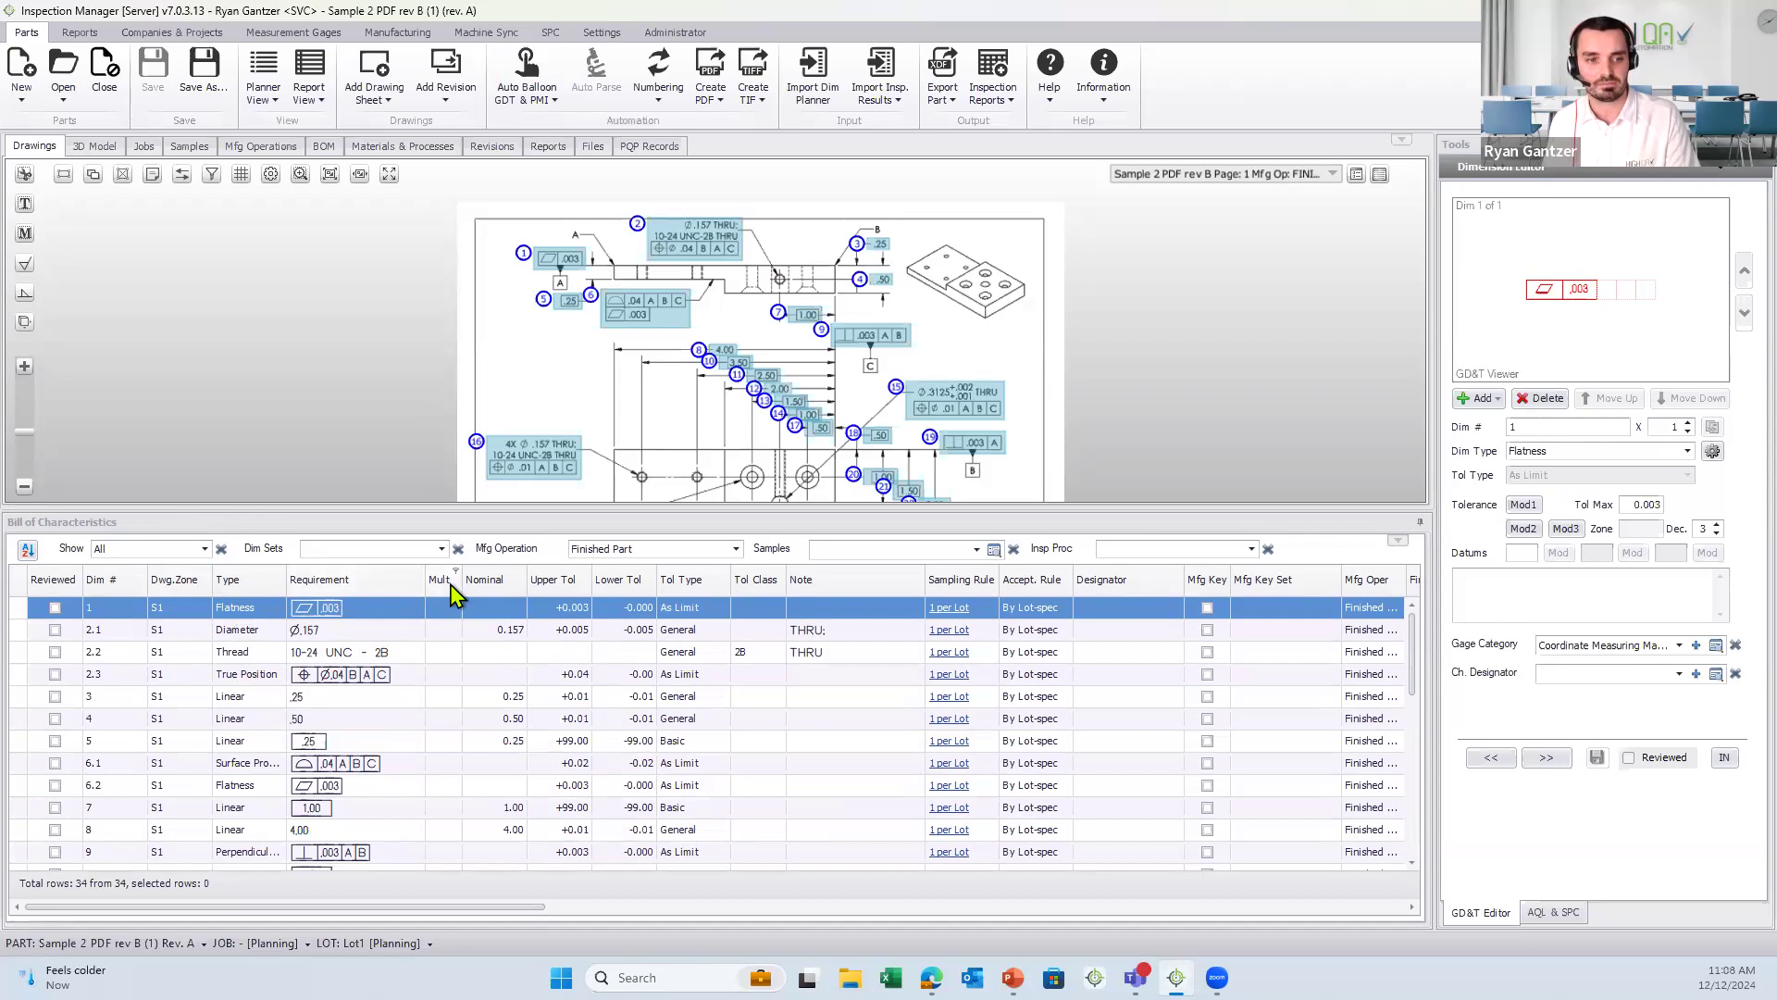
scroll(449, 606, down, 4)
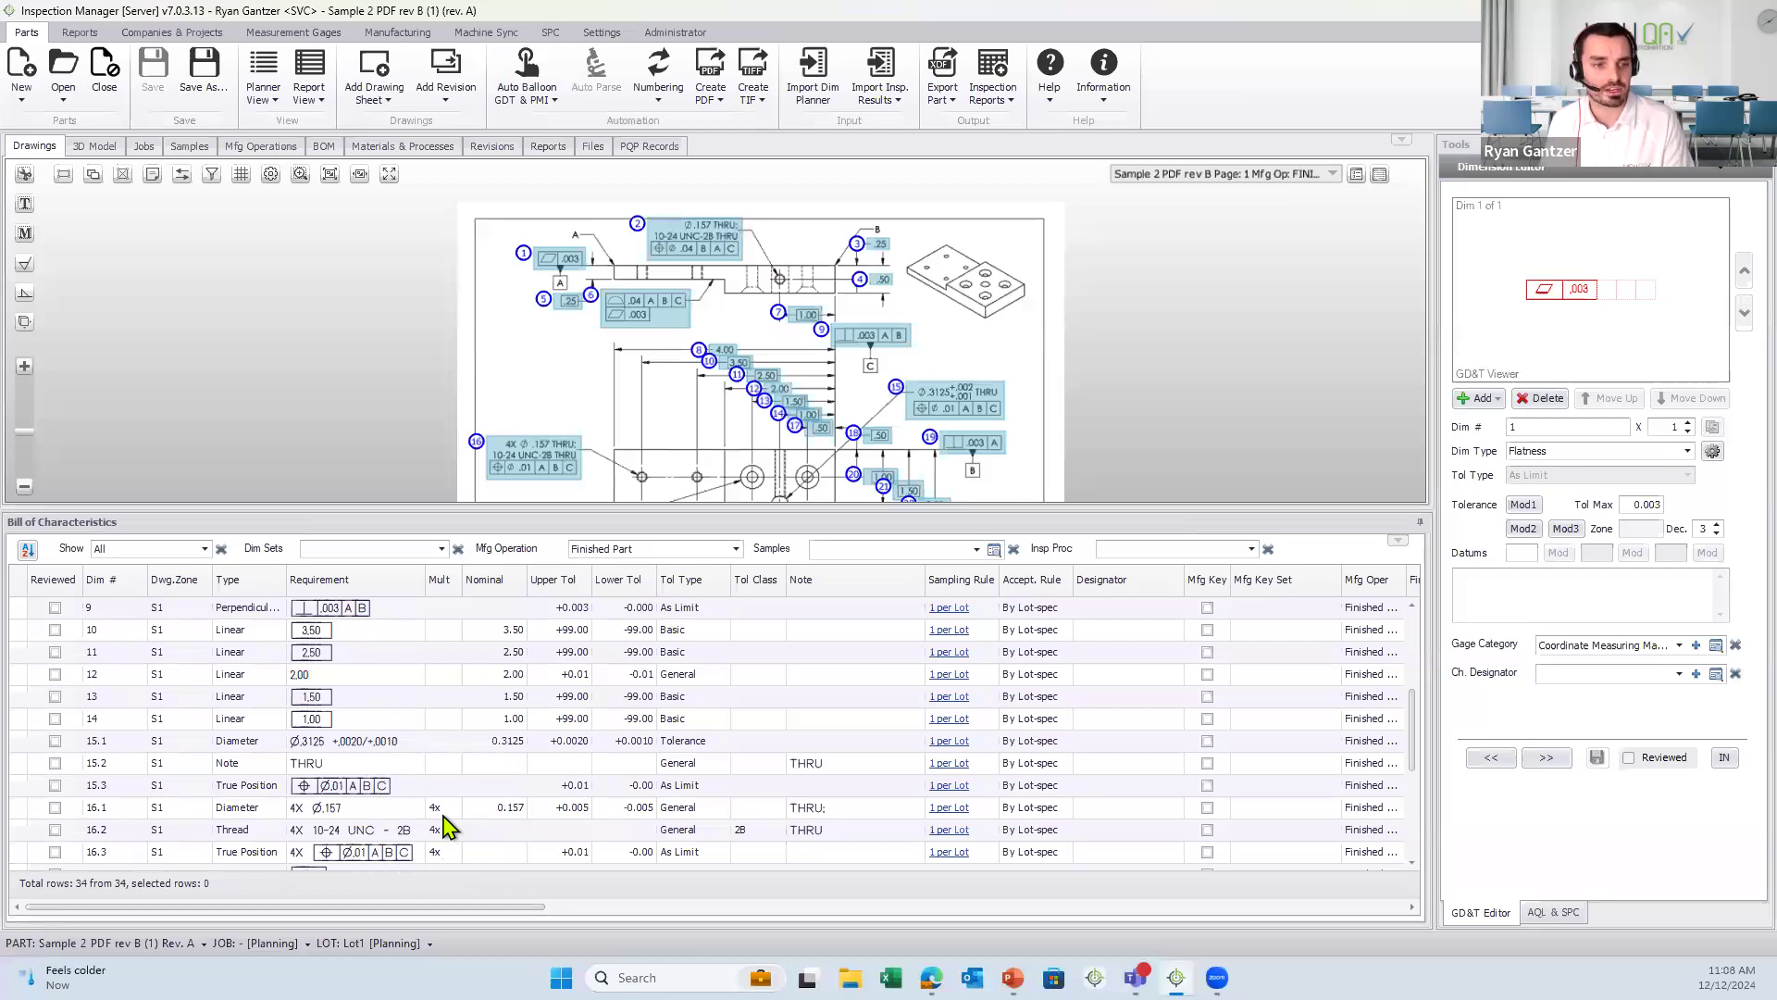
scroll(444, 827, up, 4)
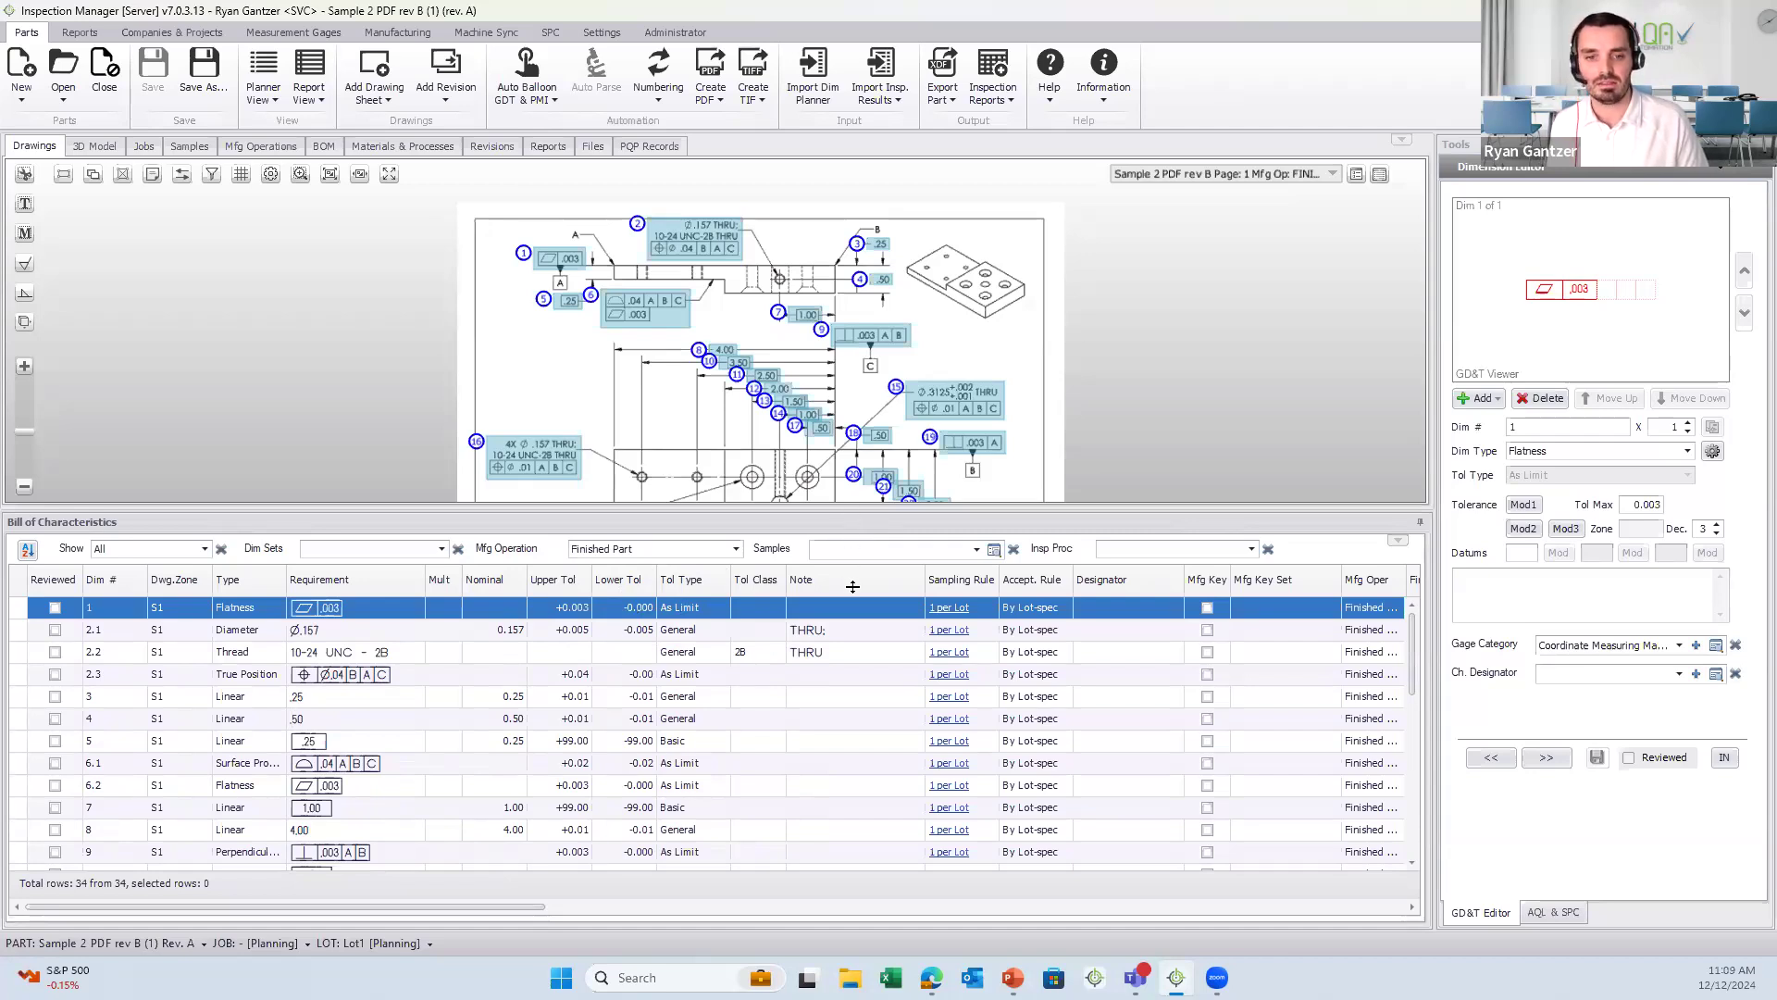
drag(853, 511, 852, 586)
drag(833, 524, 853, 502)
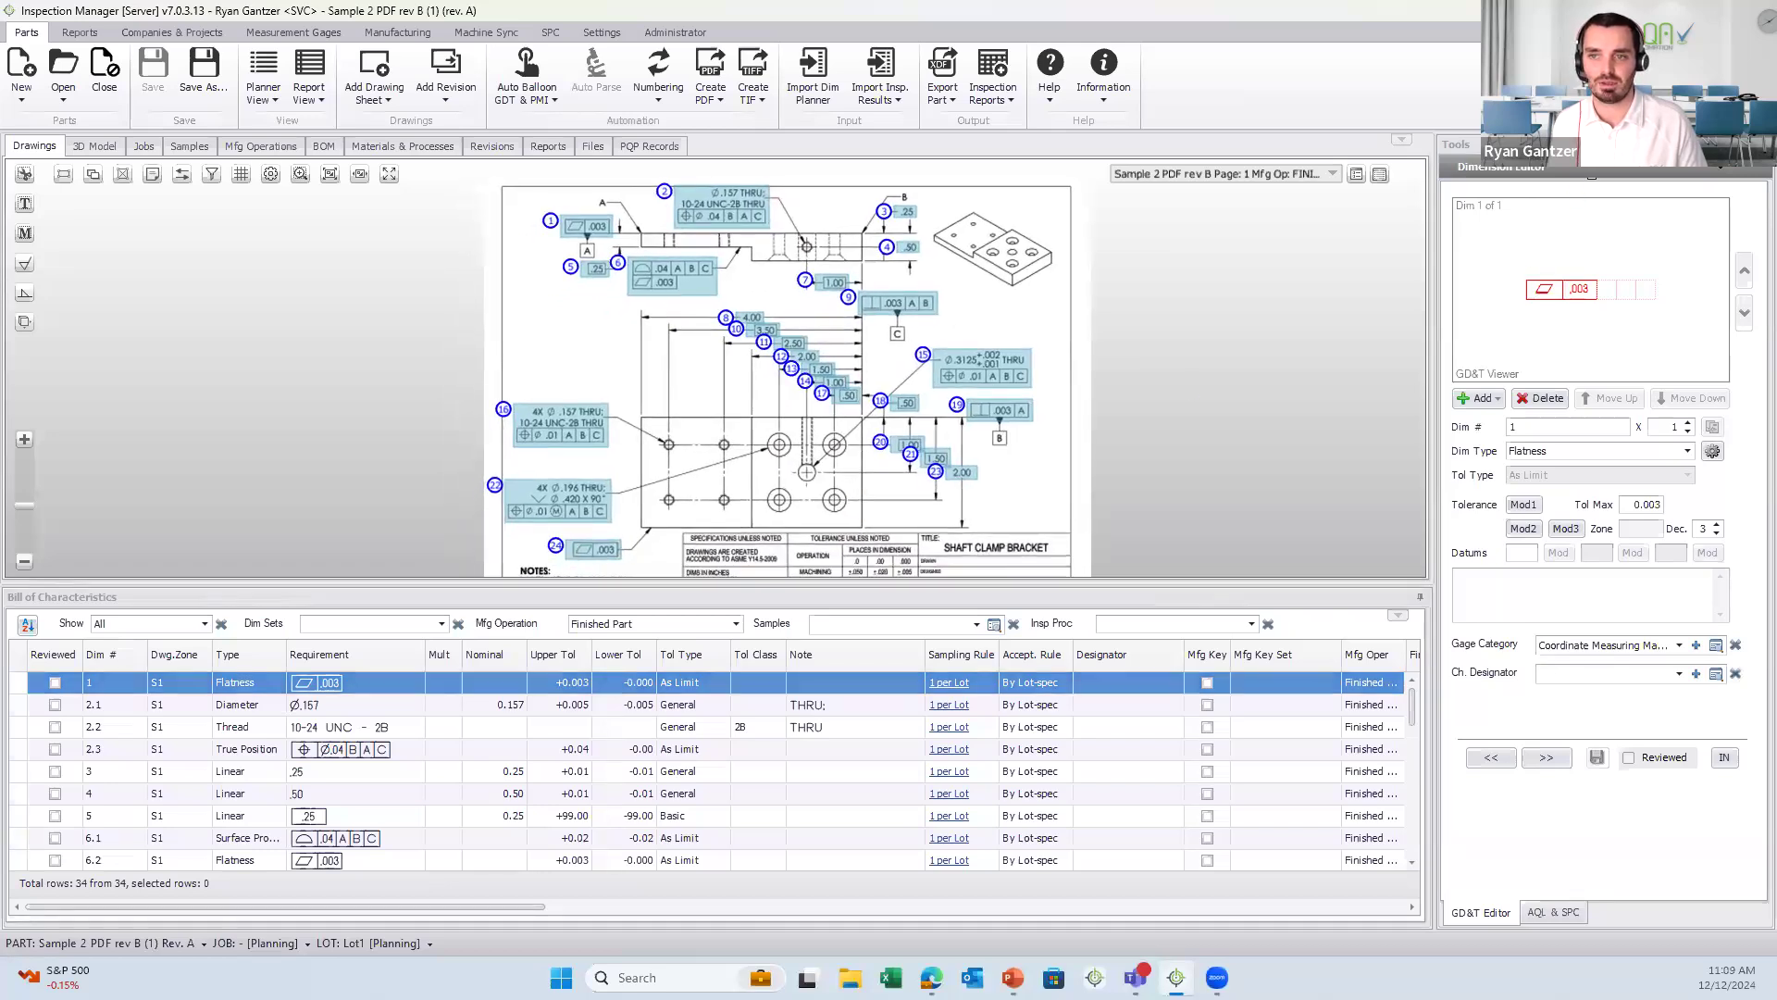
- Show the part properties, and check which sampling modes dimension 1's AQL settings offer, closing them without saving
click(1499, 167)
click(1546, 188)
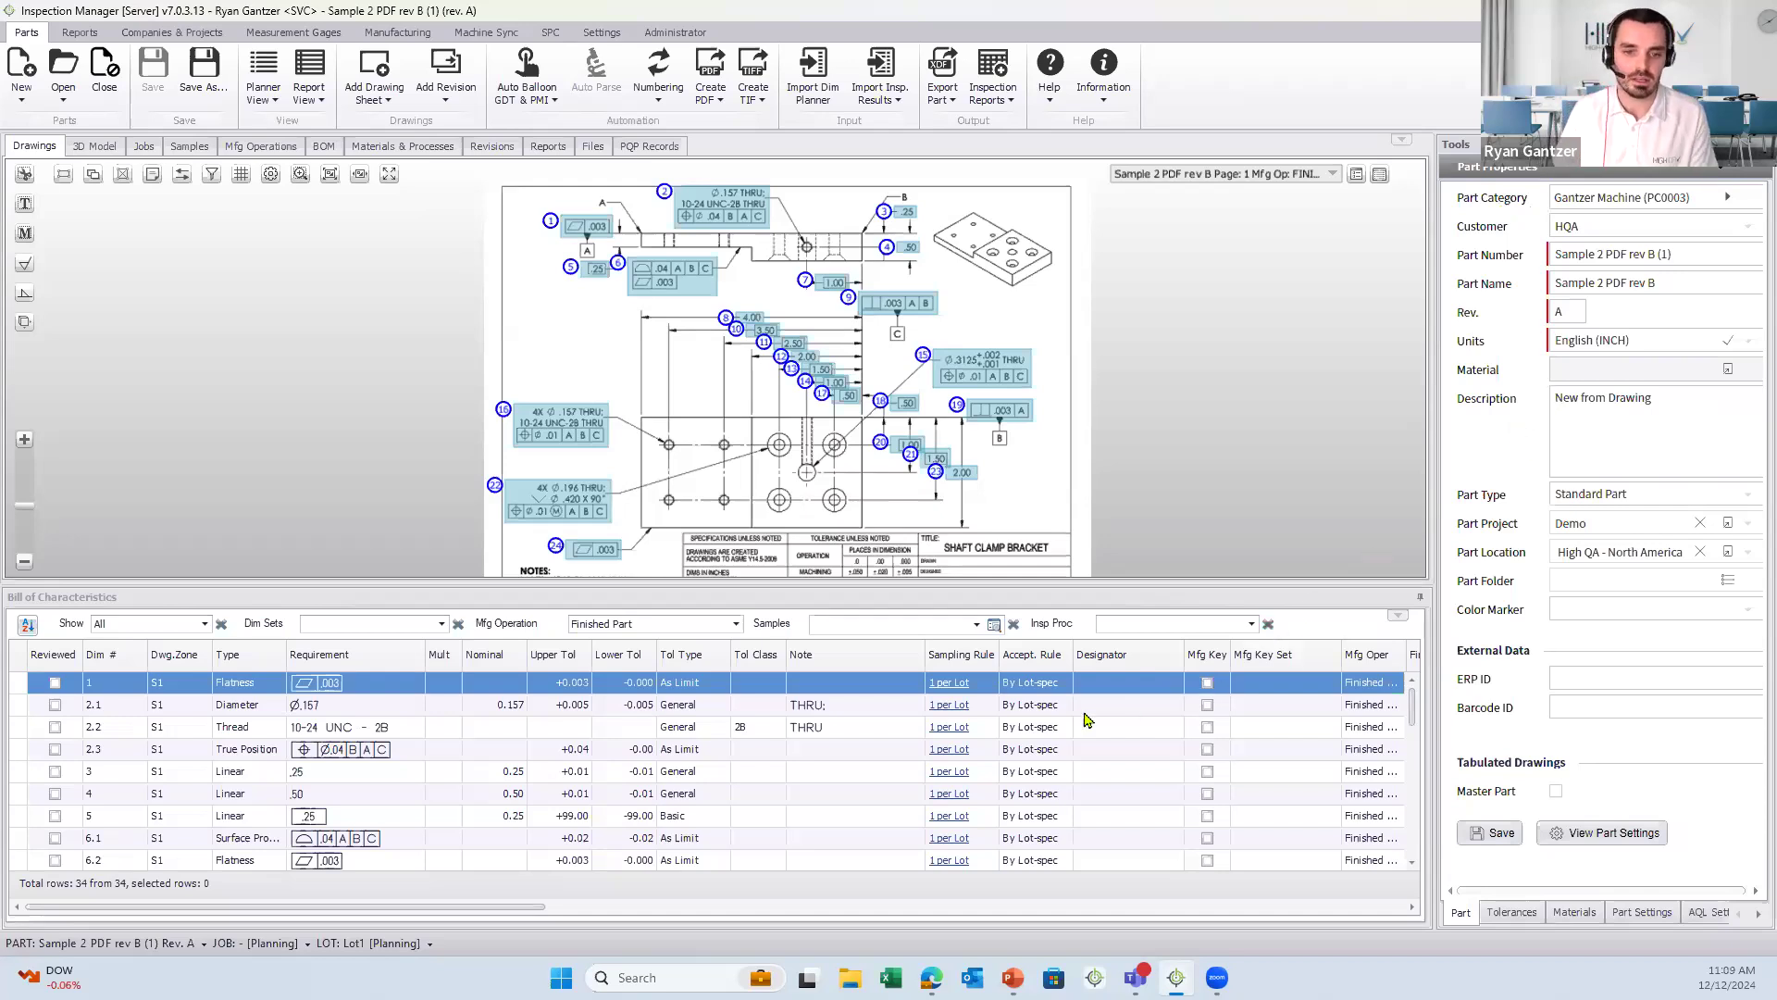
click(953, 685)
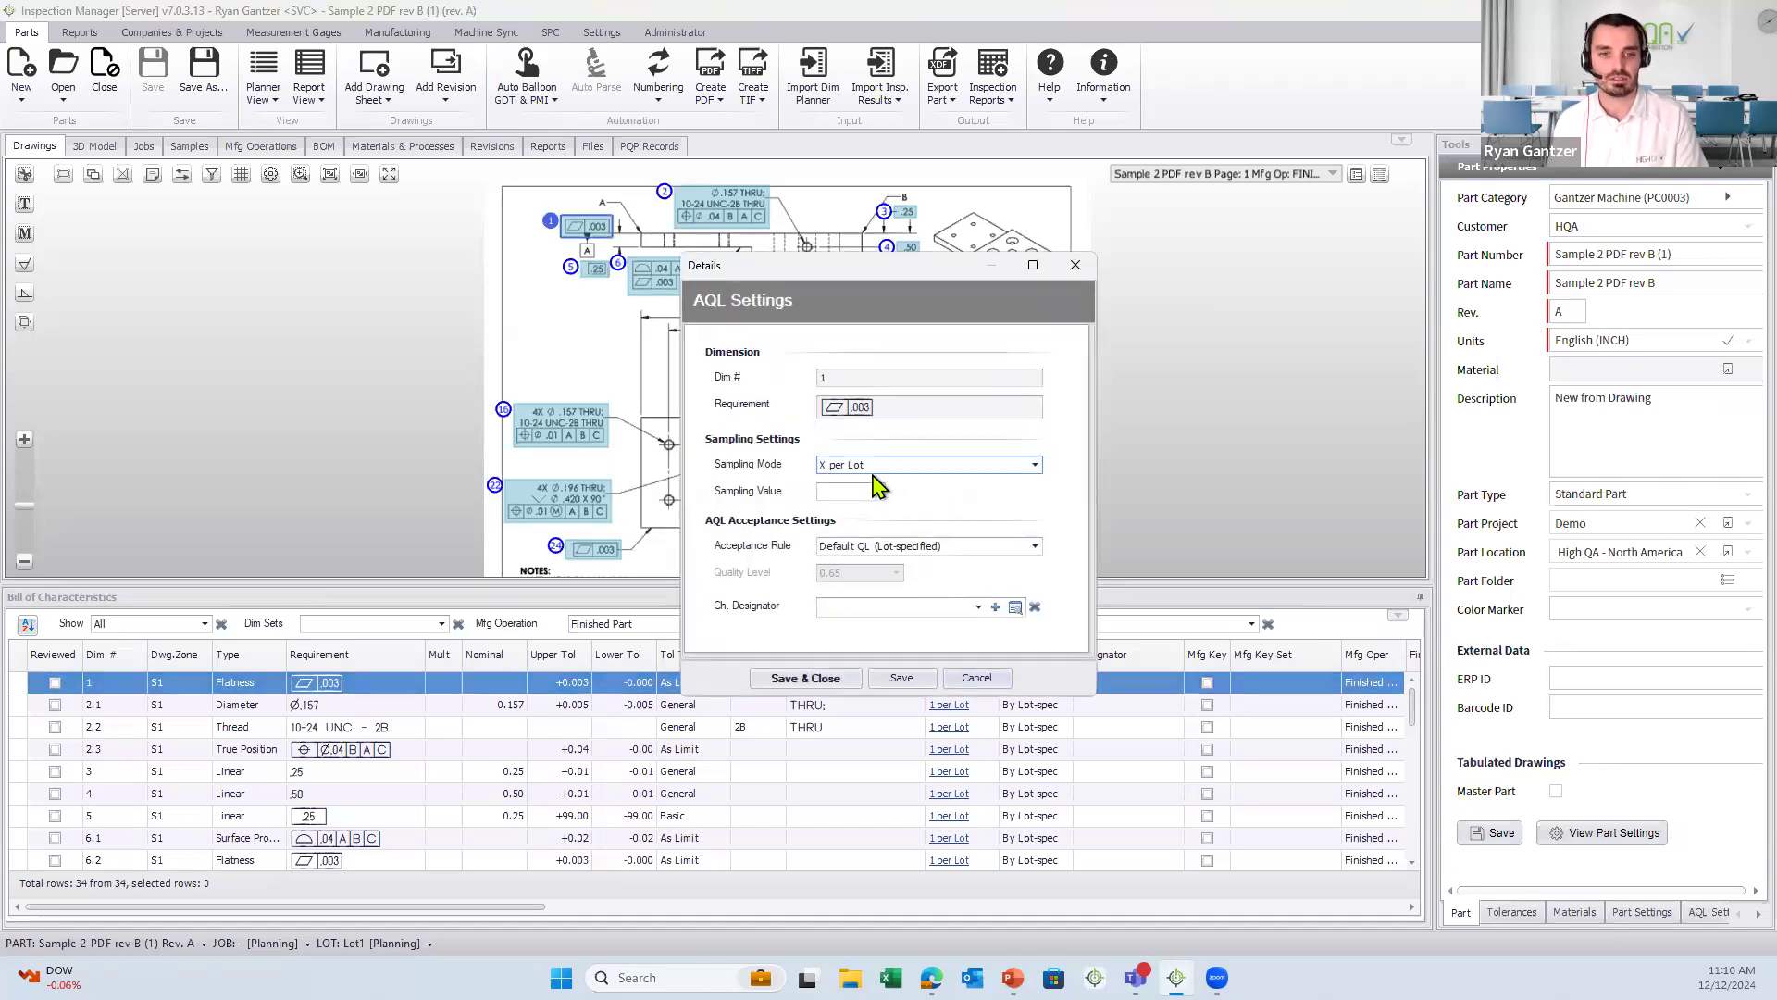
key(Tab)
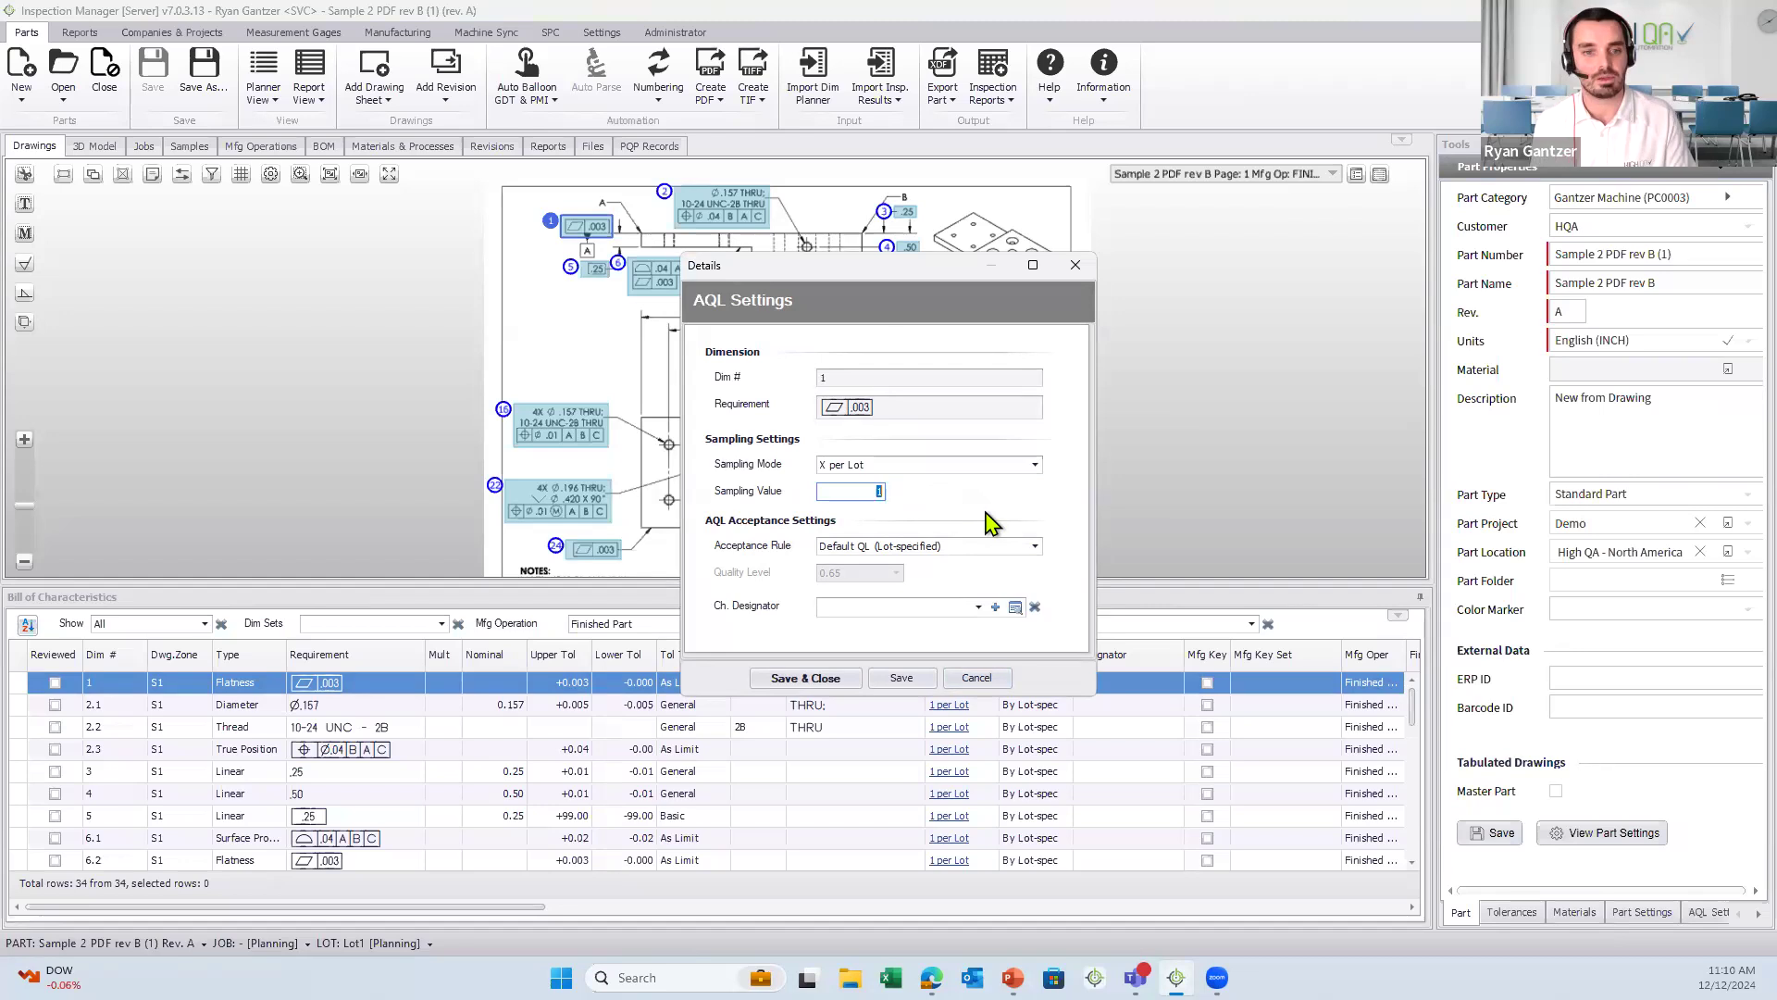
click(1035, 465)
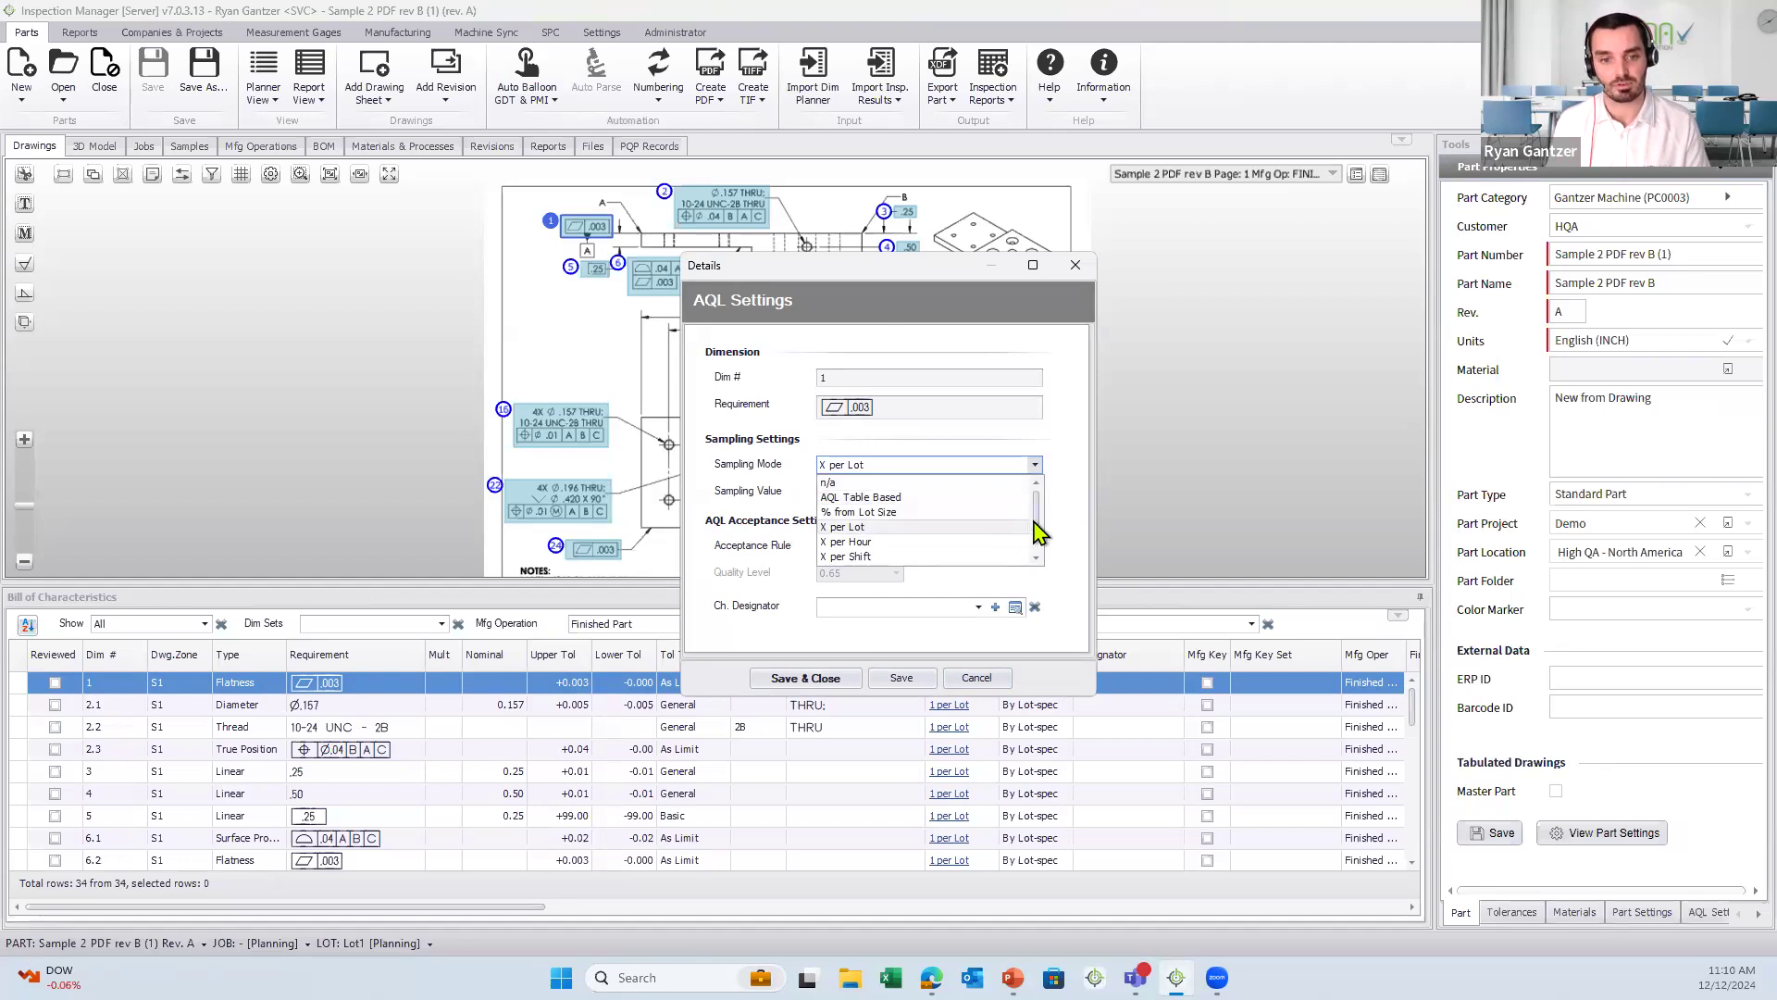
drag(1034, 521, 1035, 542)
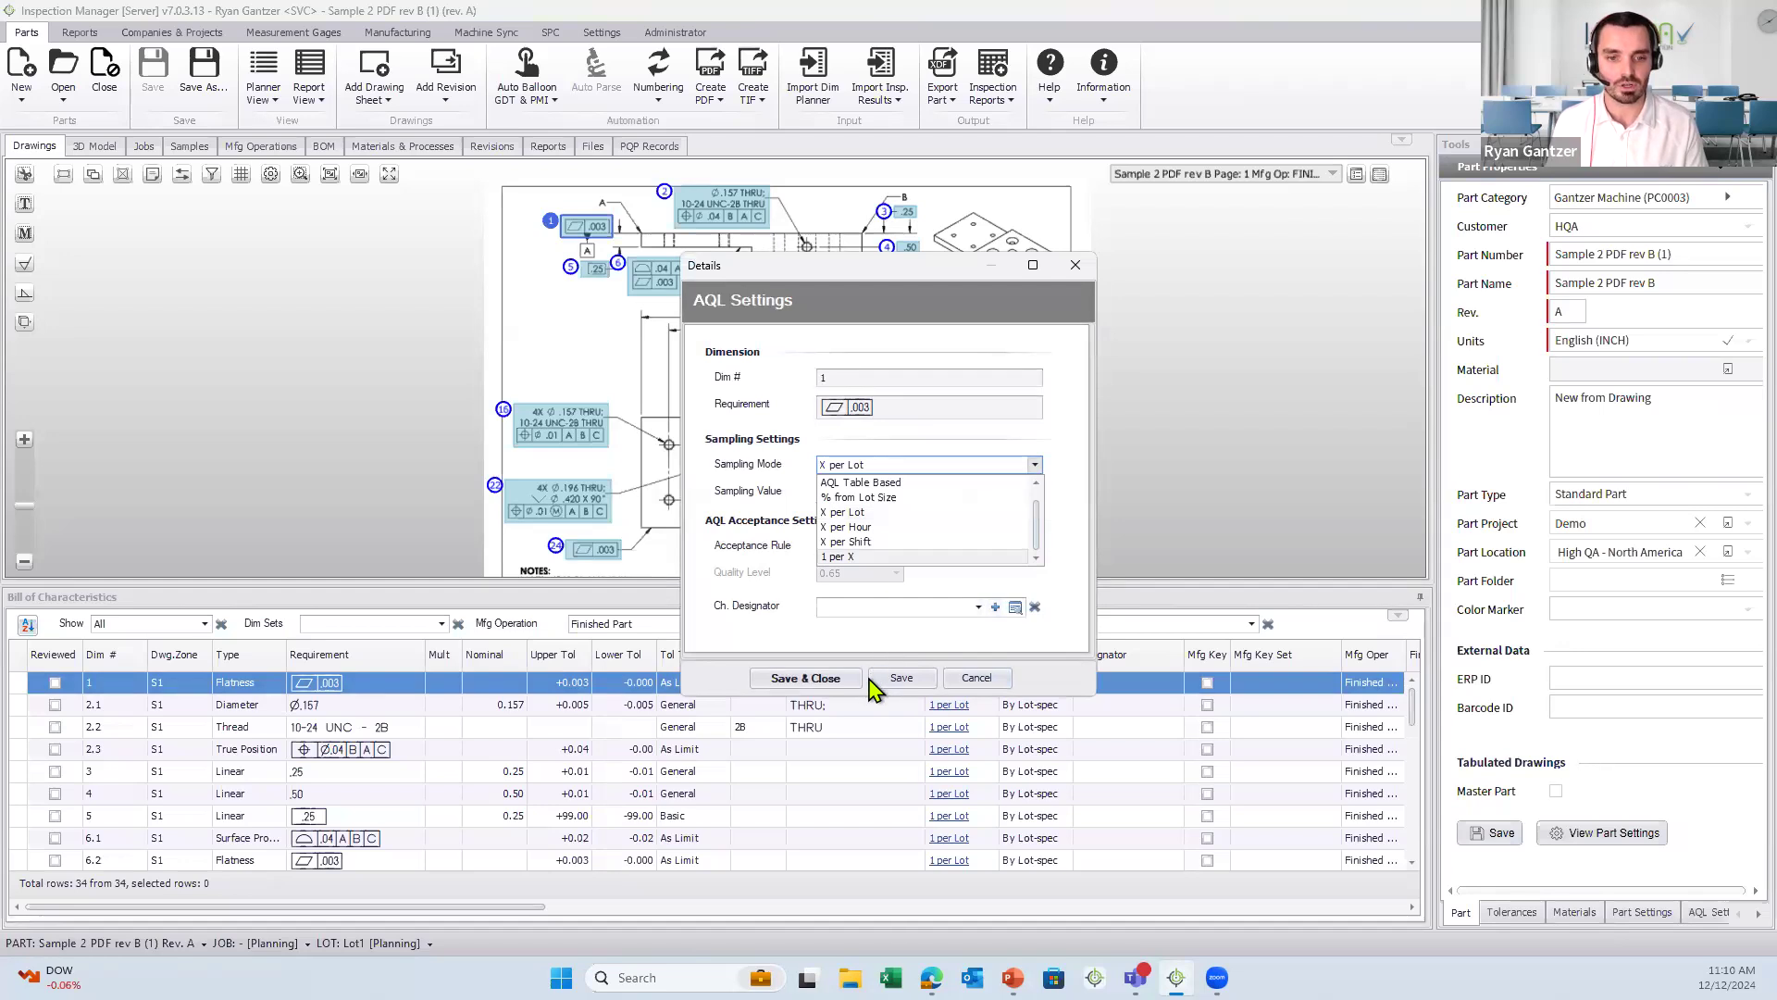
click(1074, 265)
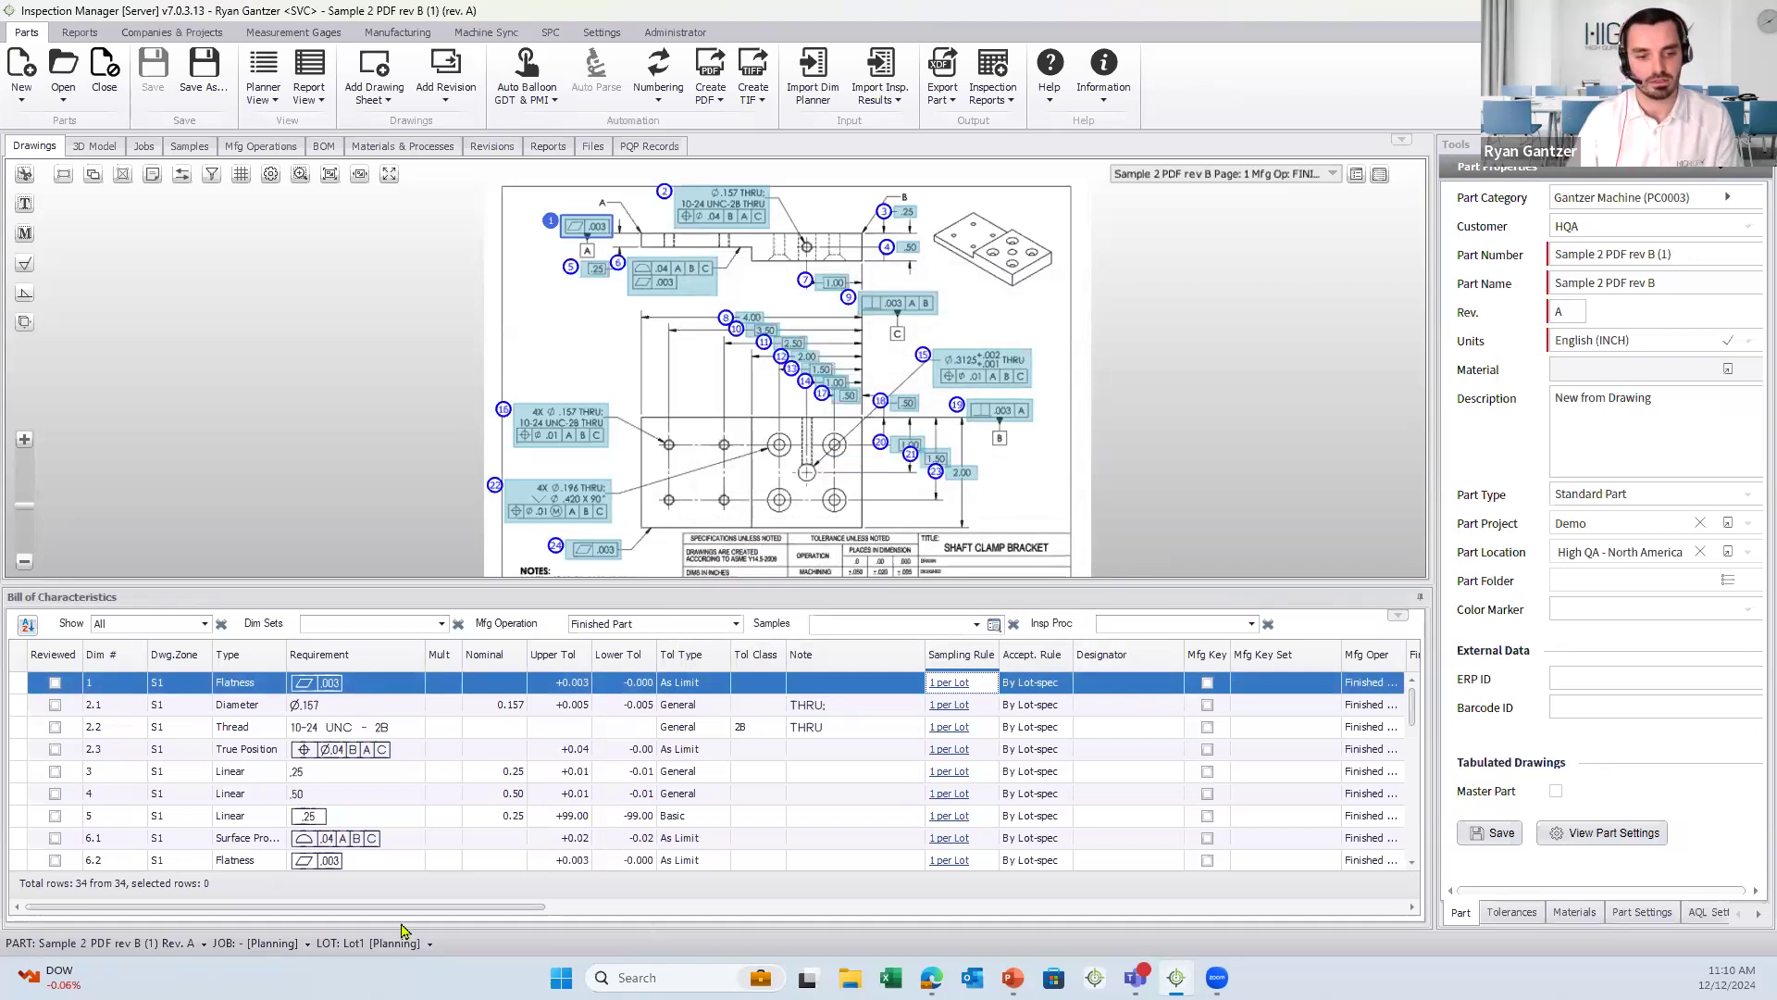
- Open the part's general tolerance settings, and check the maximum and minimum tolerances of the Ø.3125 THRU callout at balloon 15
drag(439, 918, 537, 913)
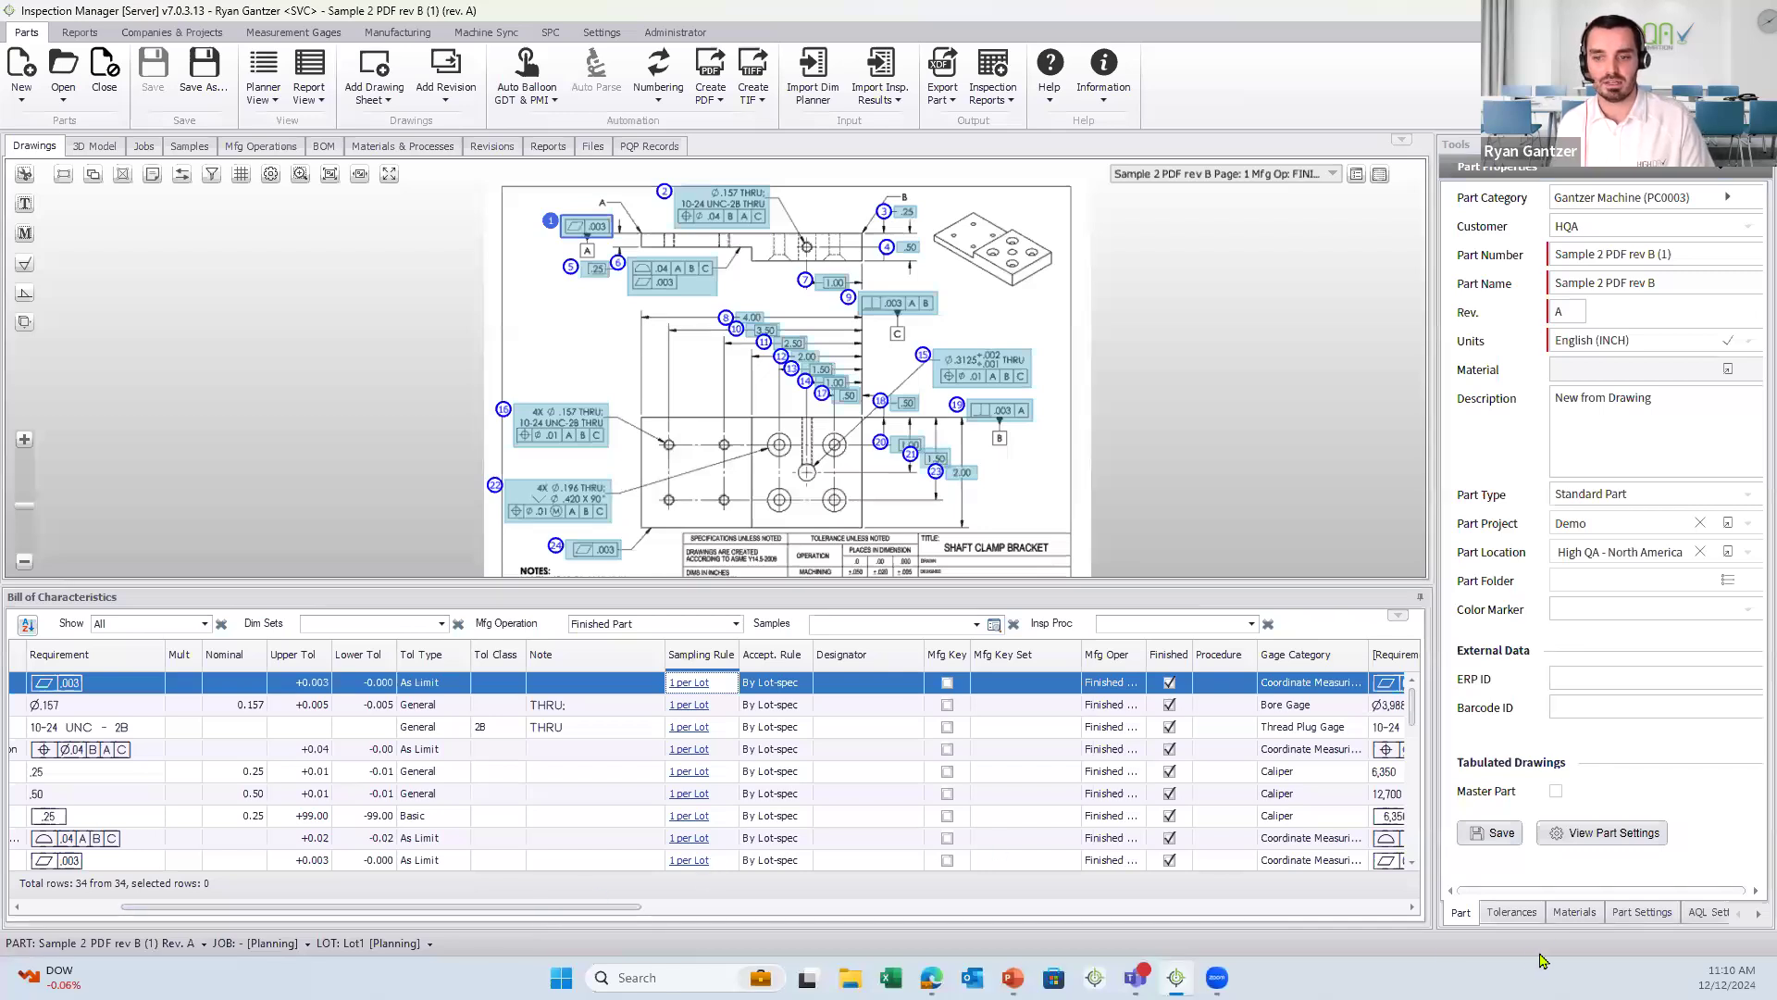
click(1527, 922)
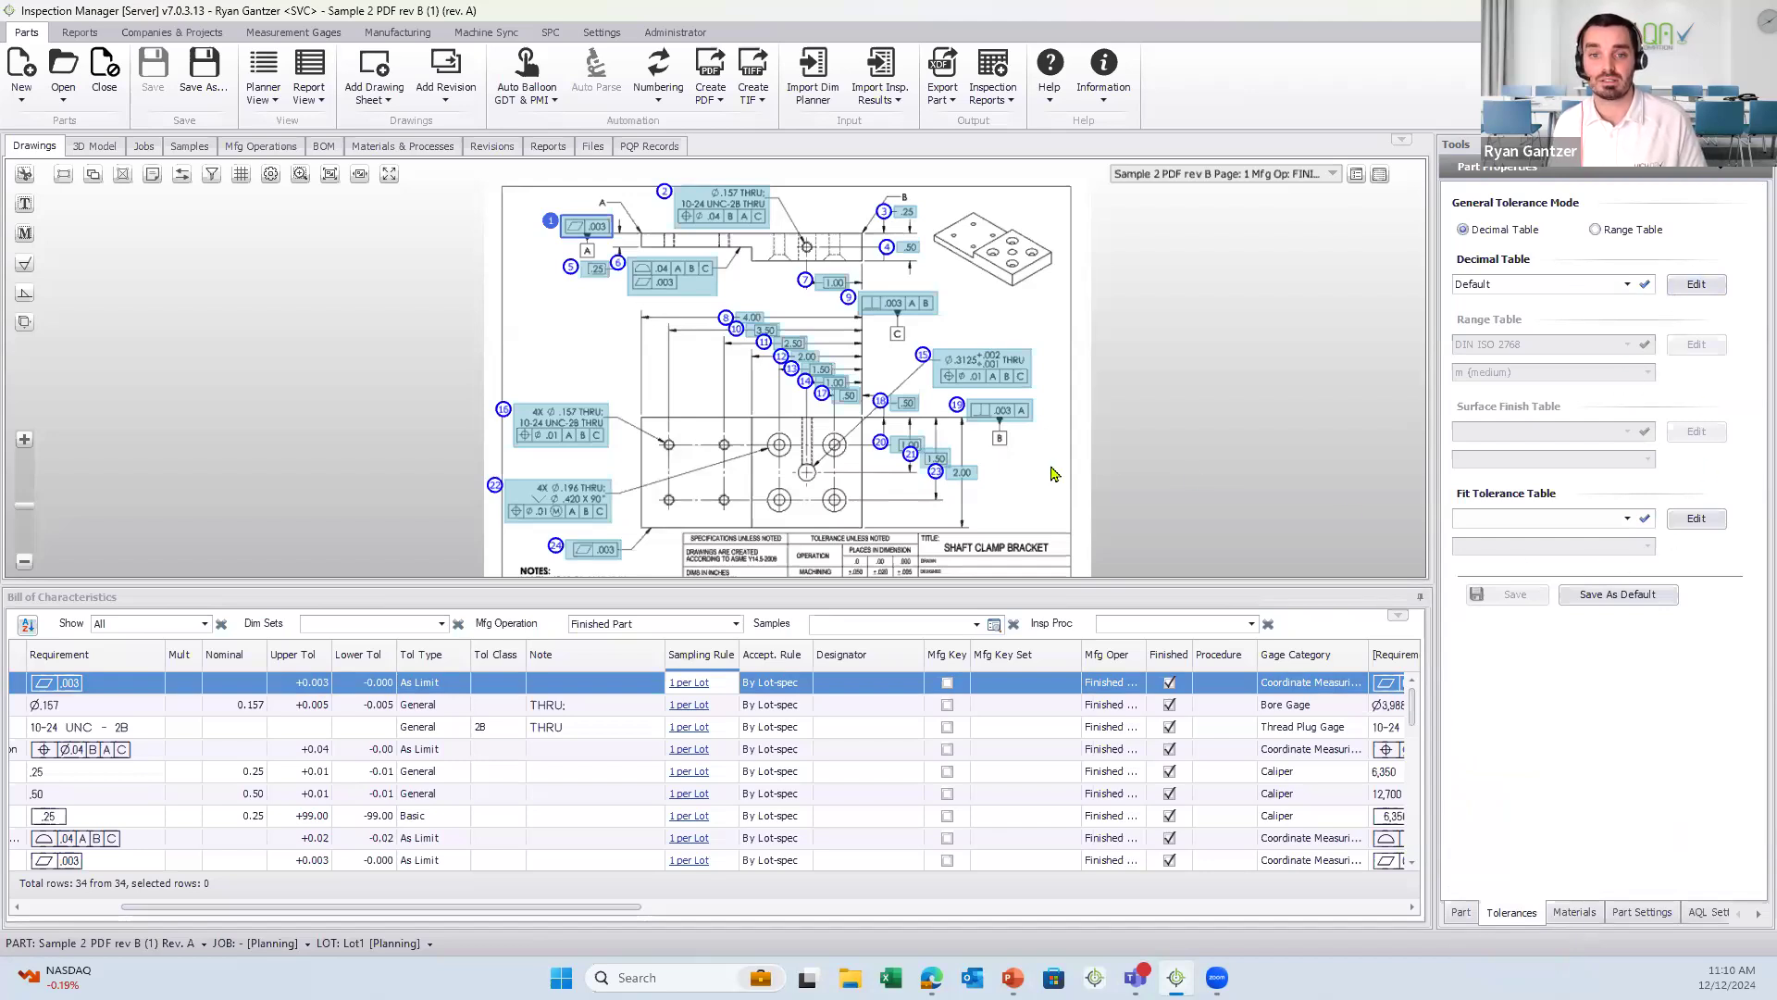
scroll(1055, 468, up, 3)
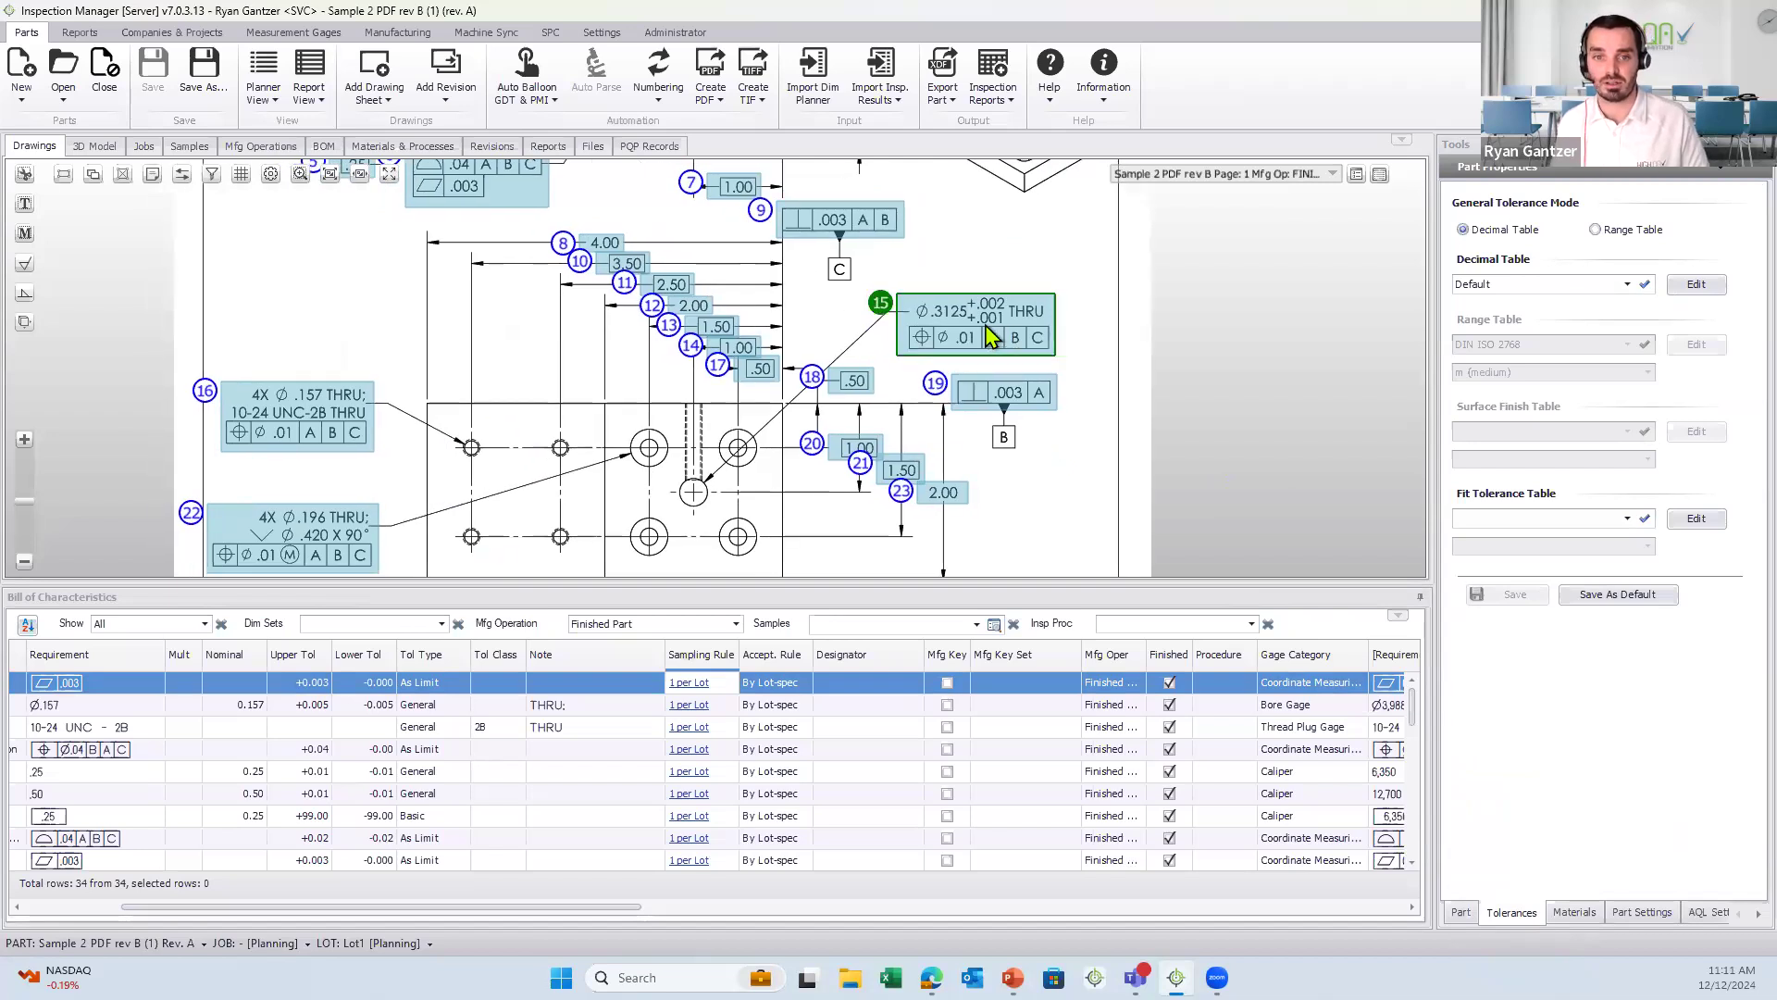
scroll(989, 338, up, 3)
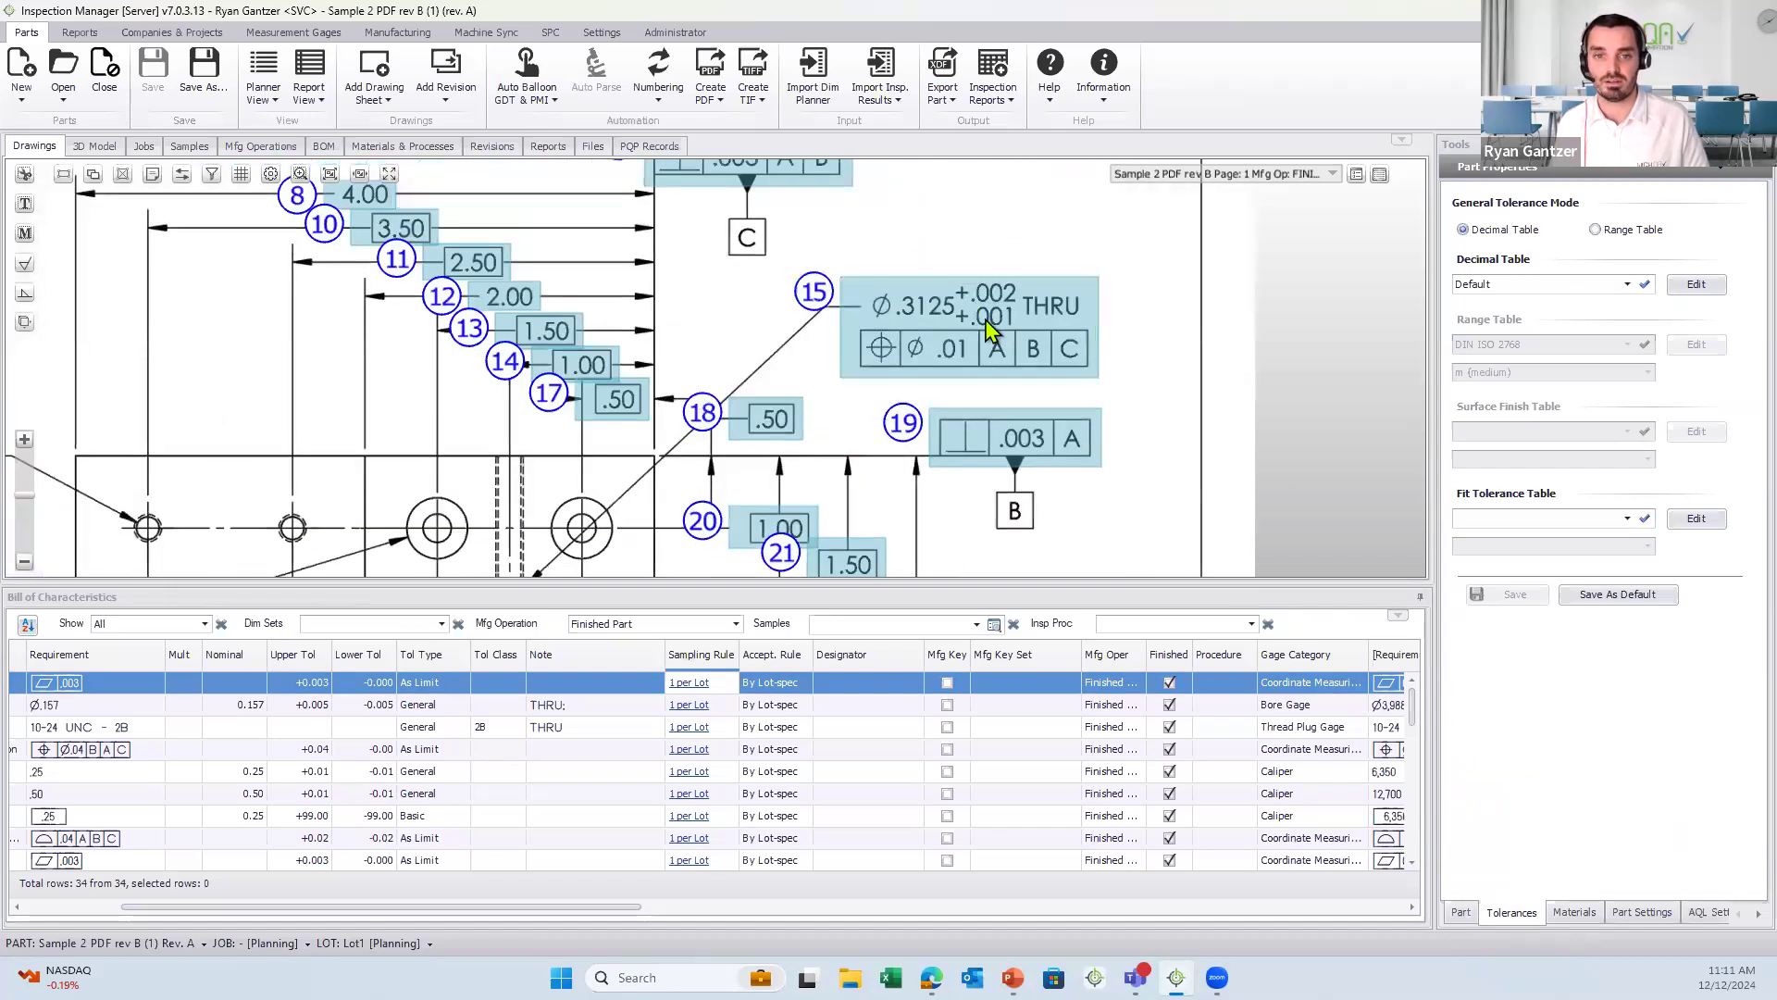
click(988, 328)
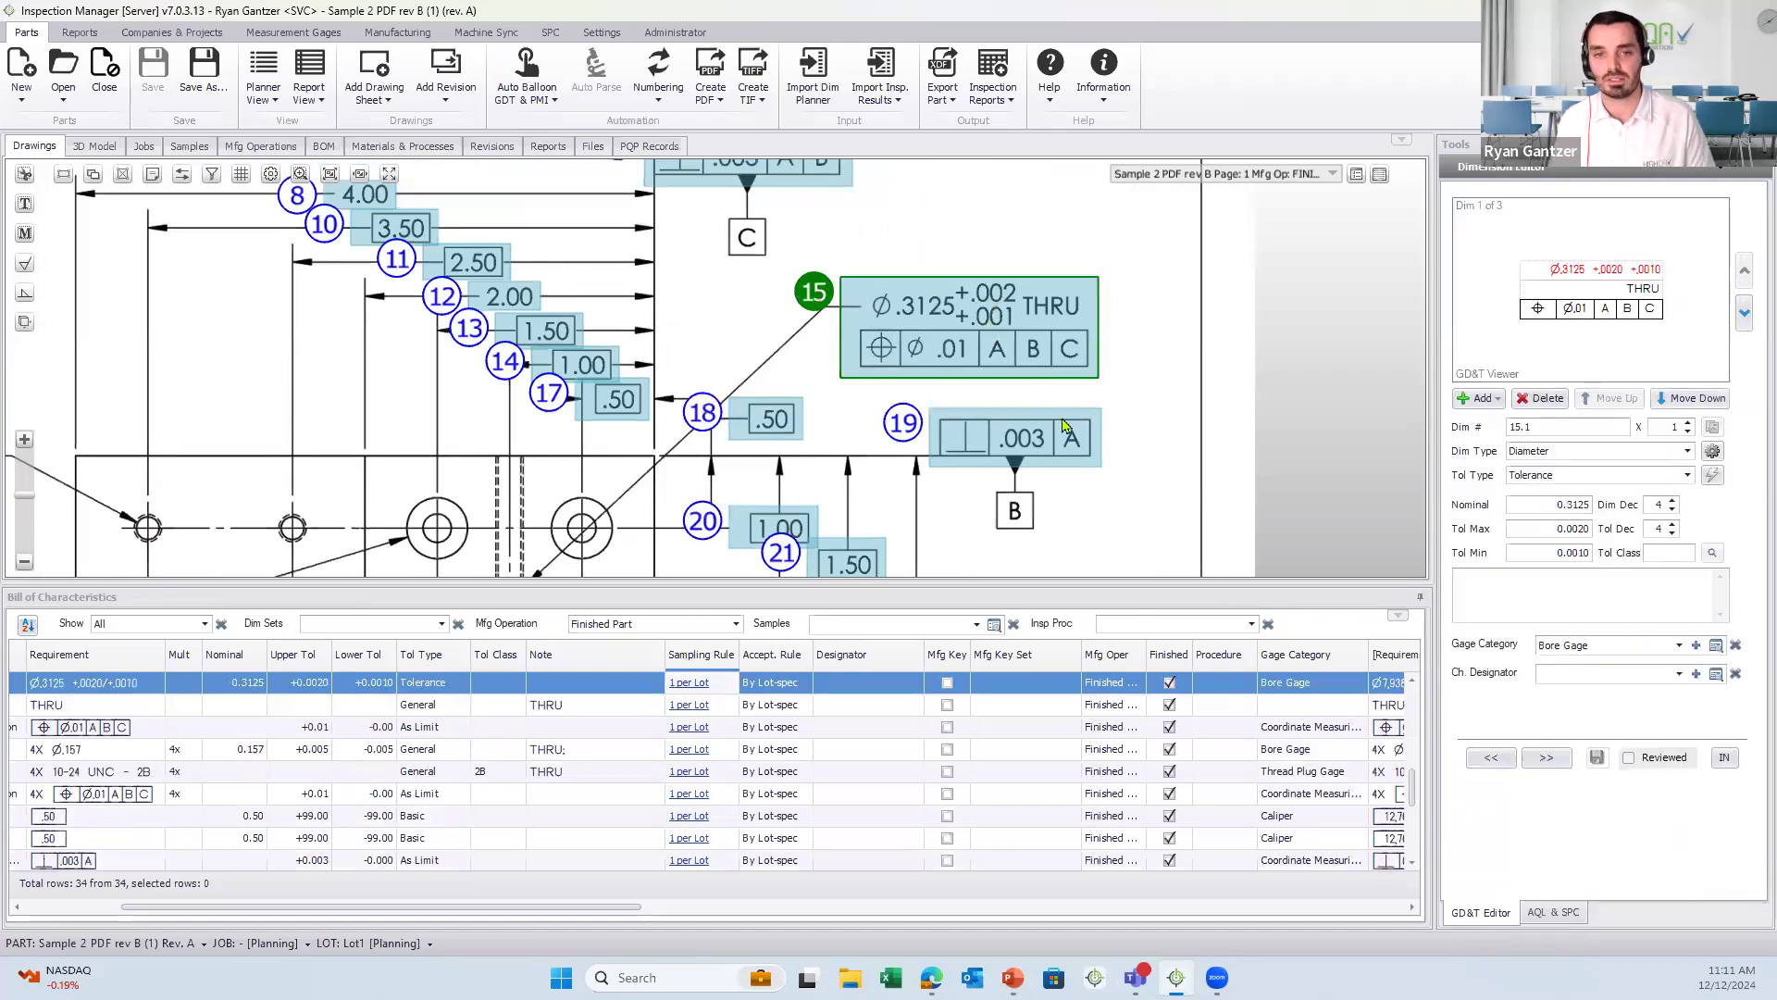
double_click(1583, 529)
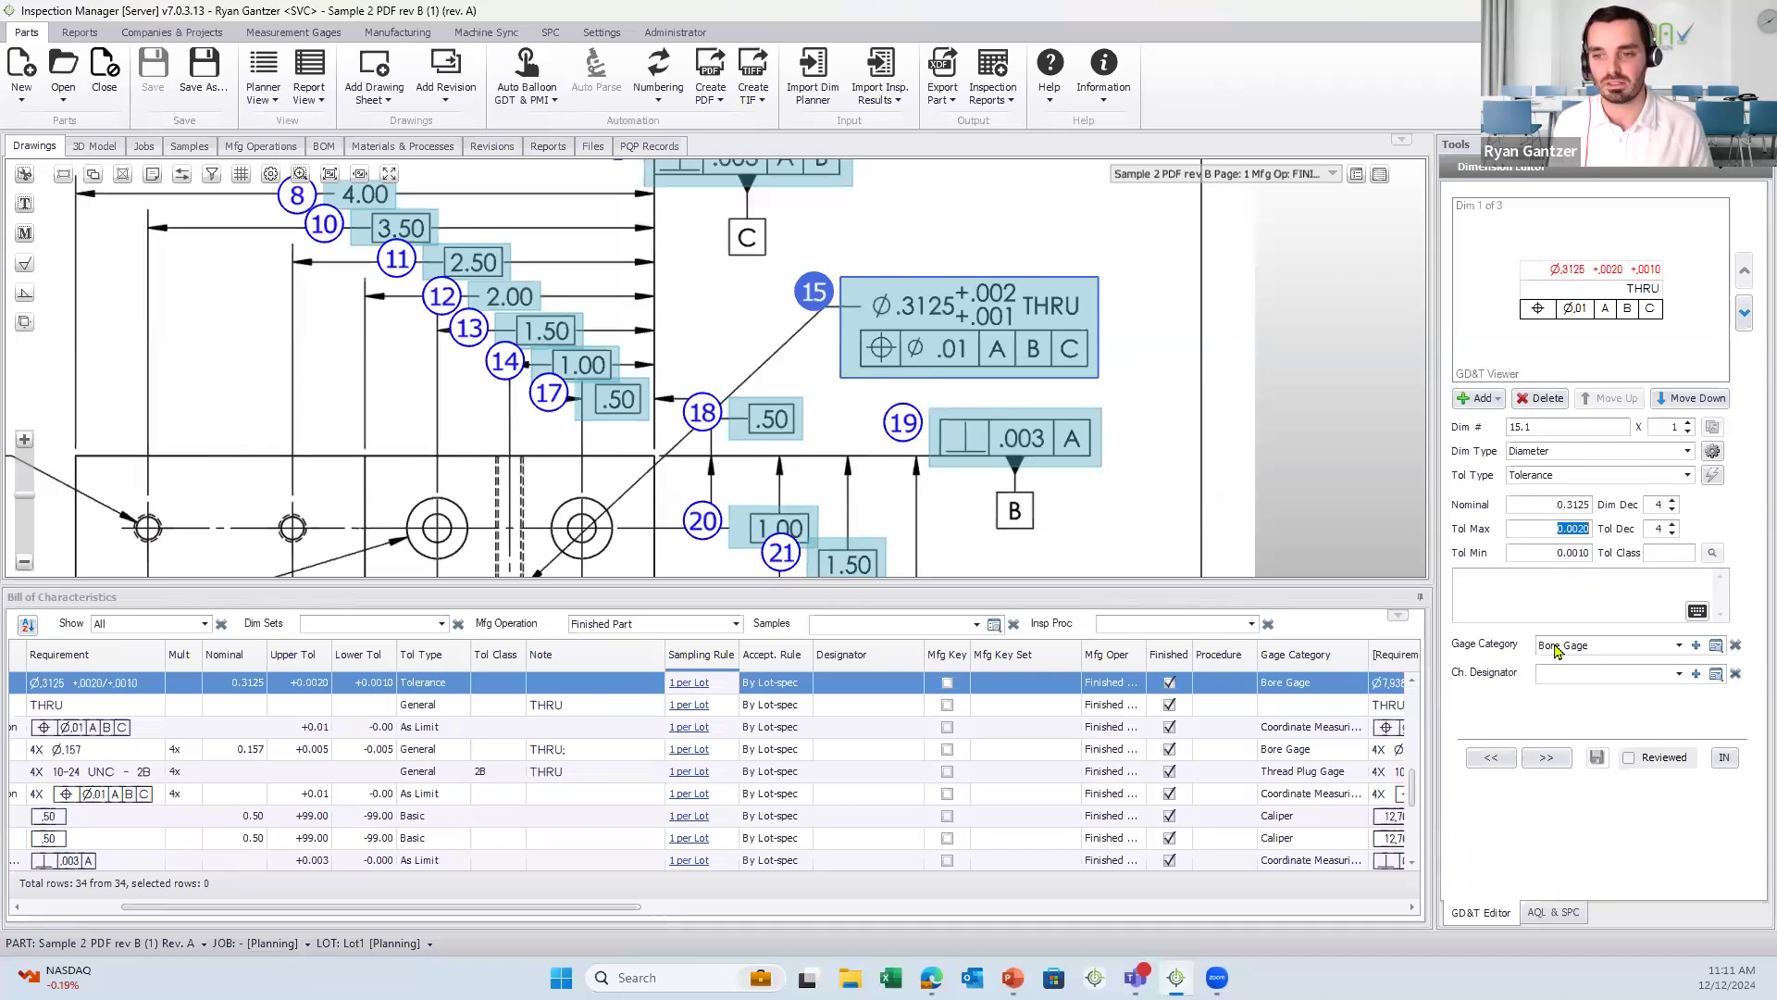
click(1587, 607)
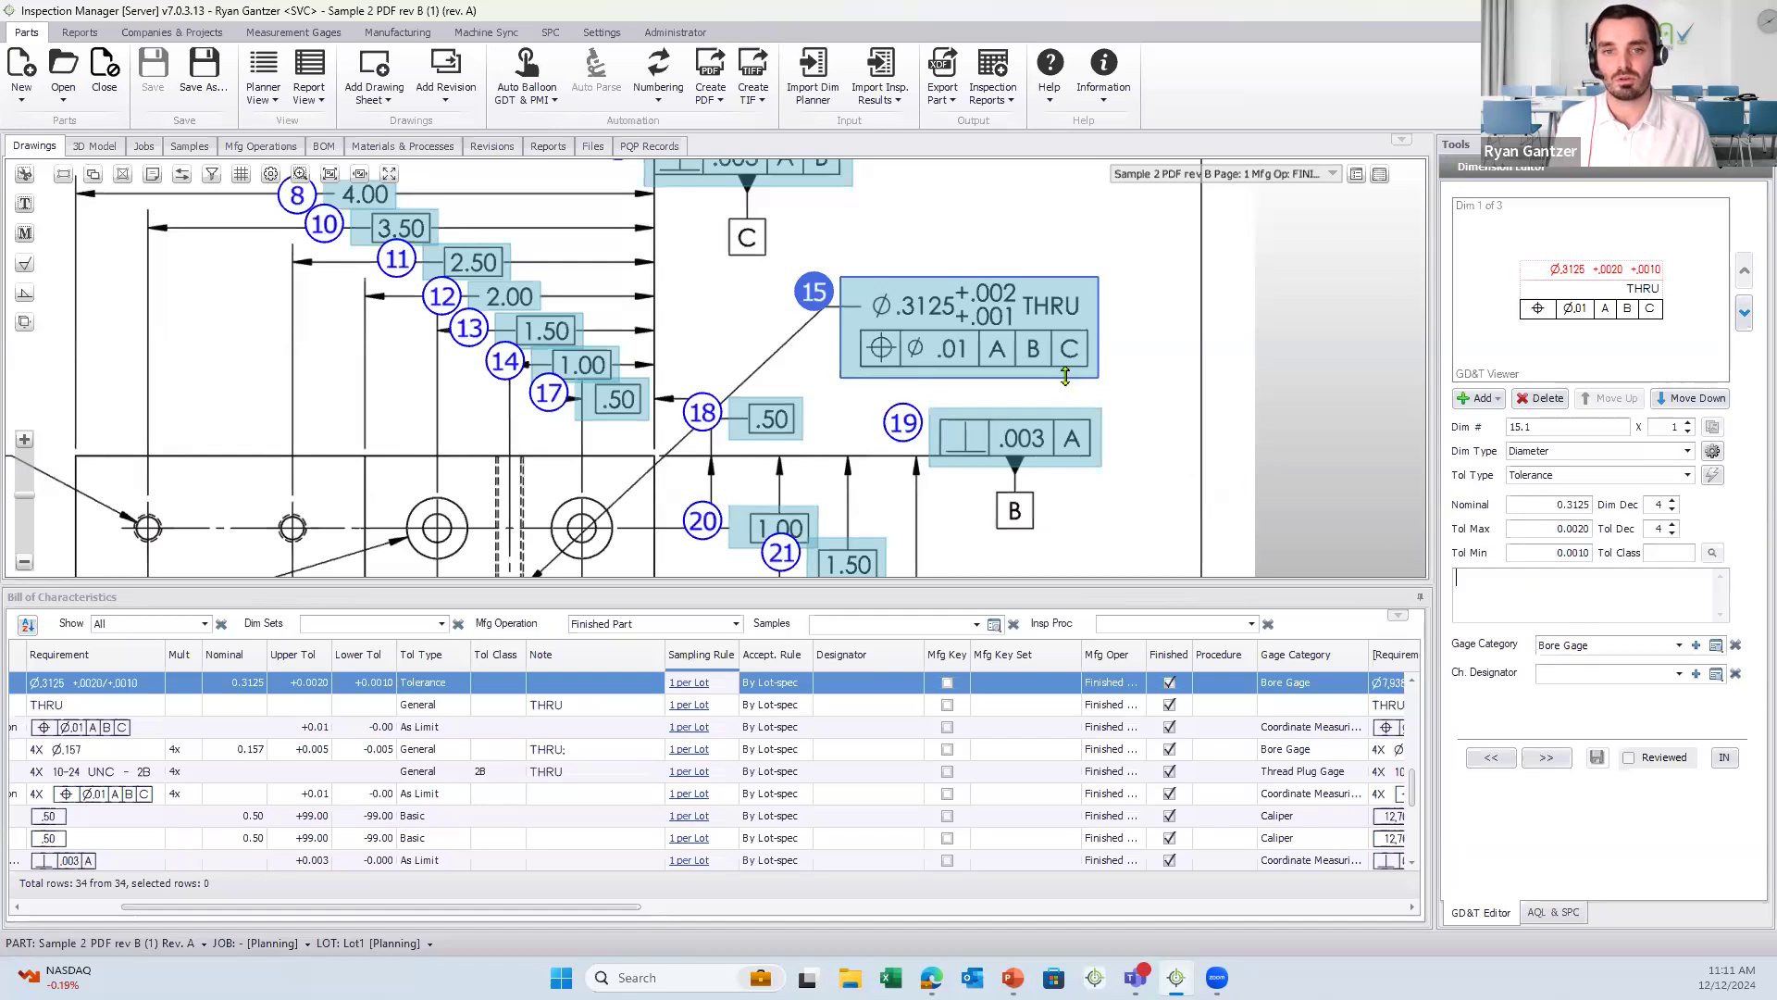
click(1558, 528)
click(1558, 552)
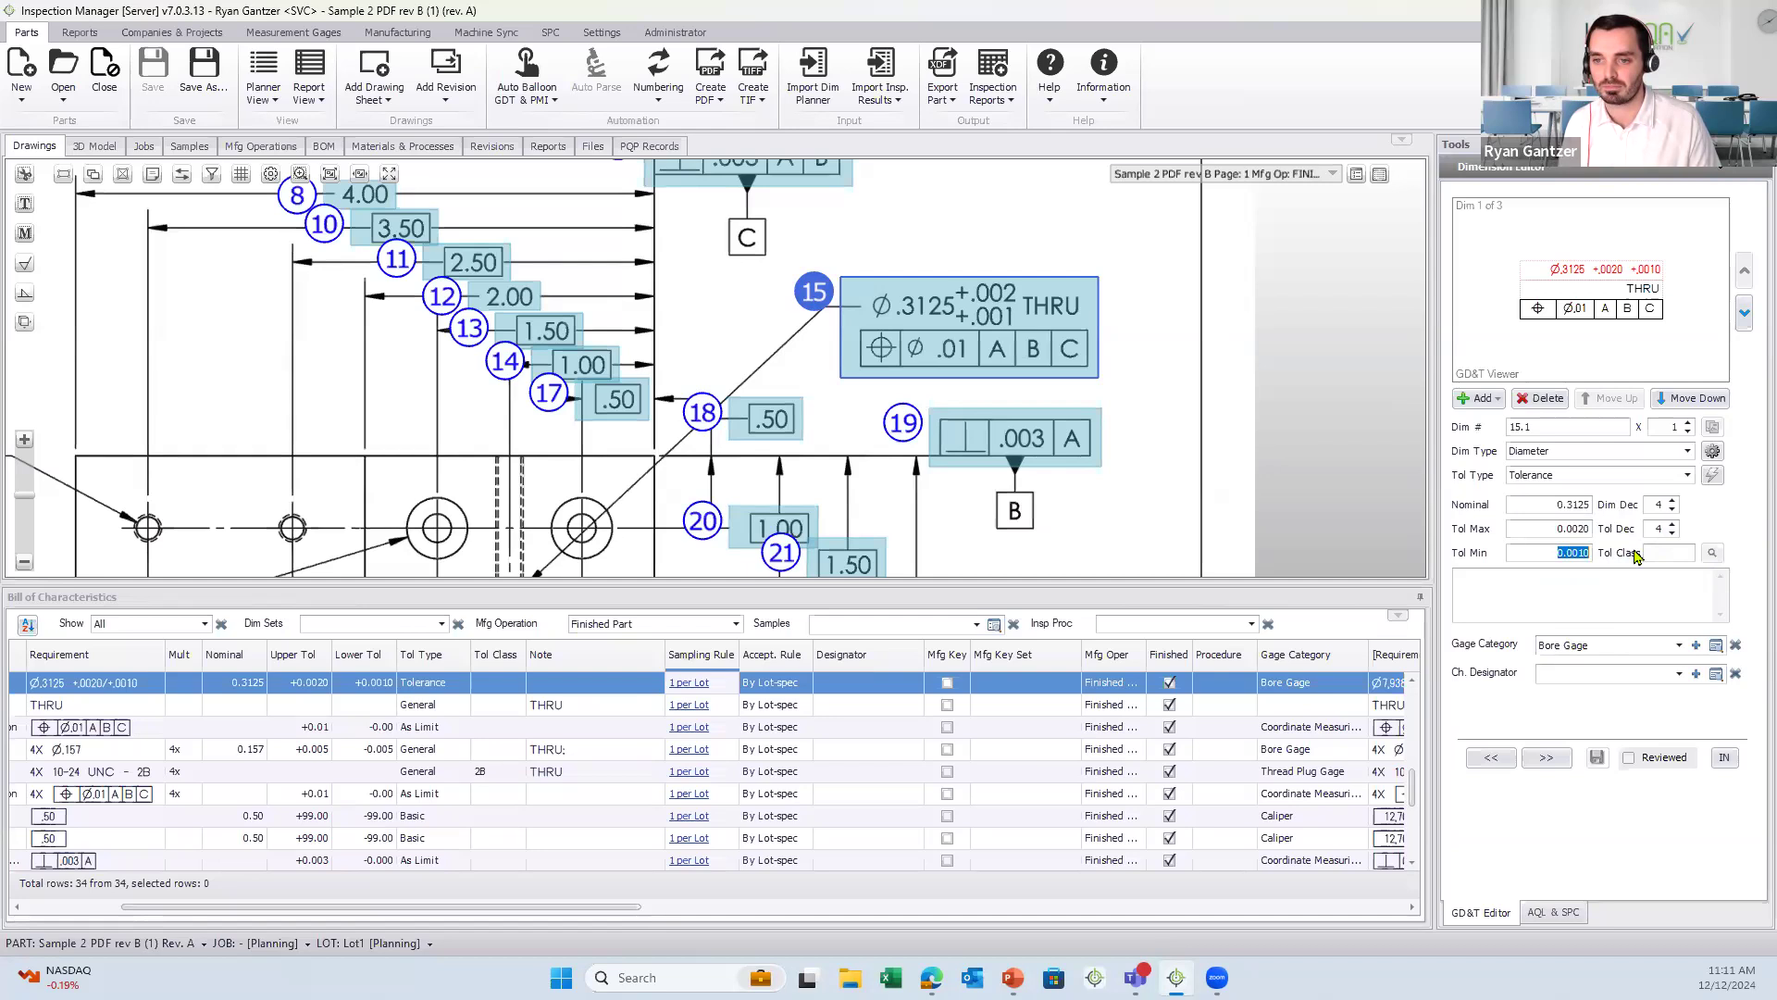
- Select the 4.00 dimension at balloon 8 and check its maximum and minimum tolerances
drag(651, 427, 807, 490)
click(524, 254)
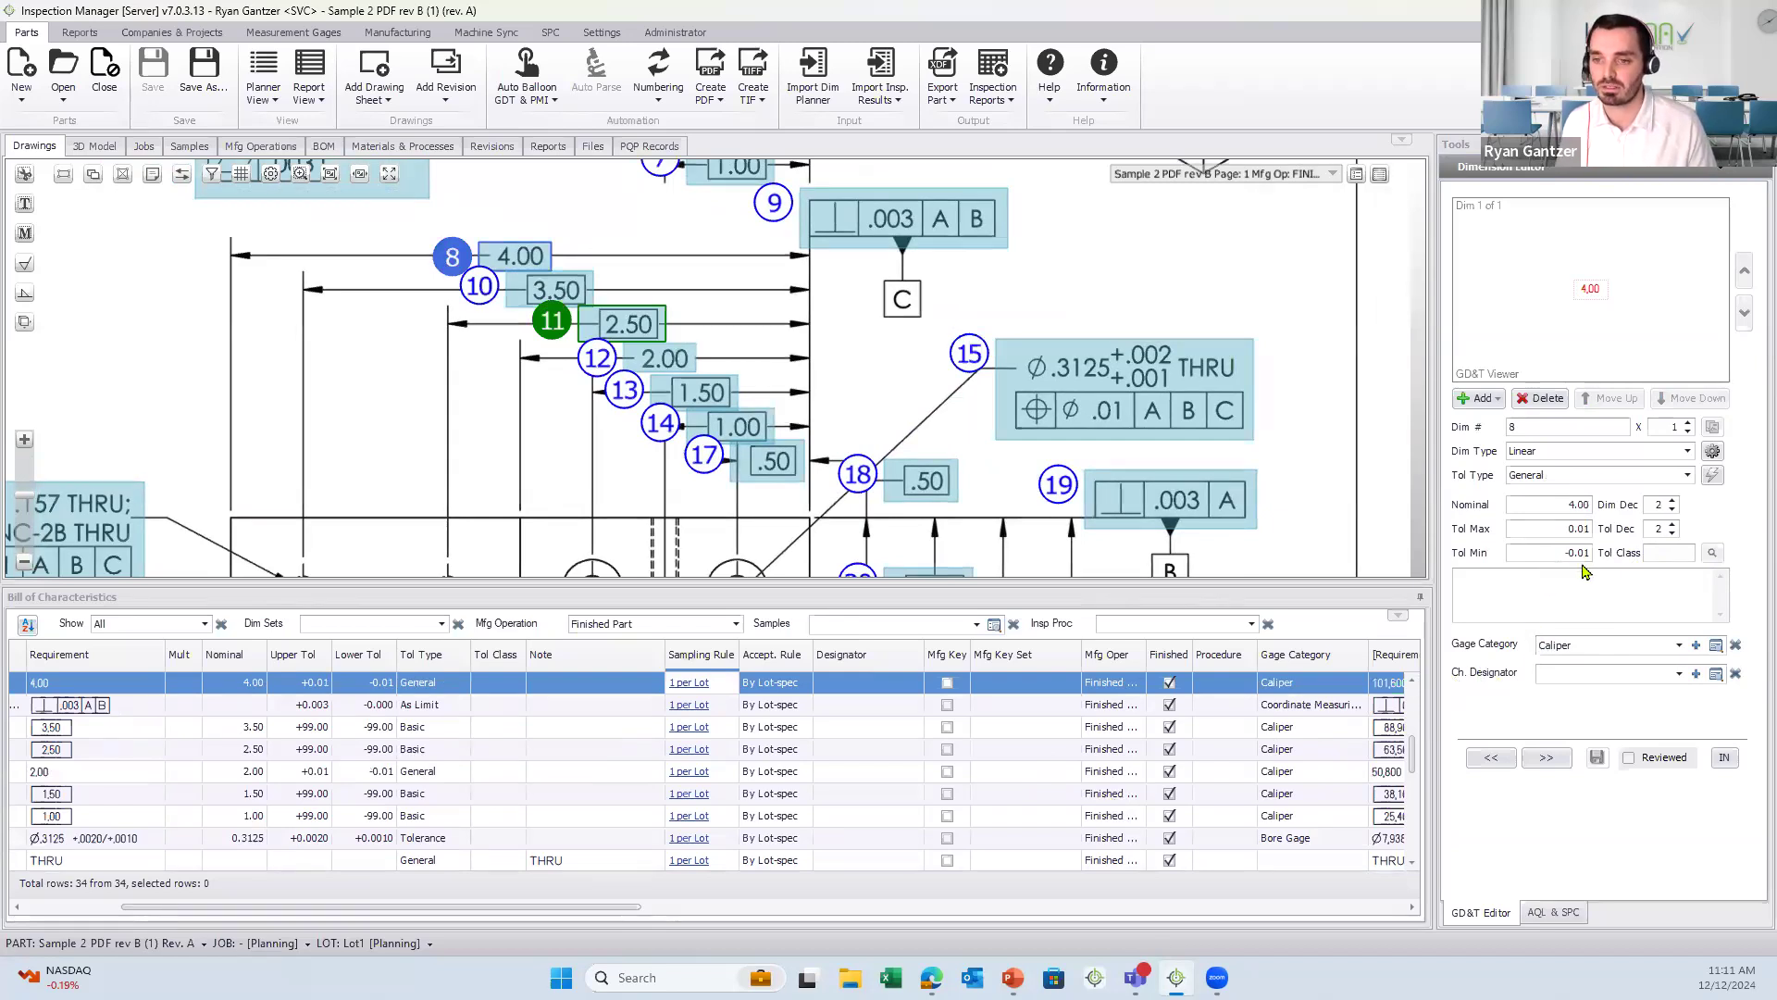
click(1571, 529)
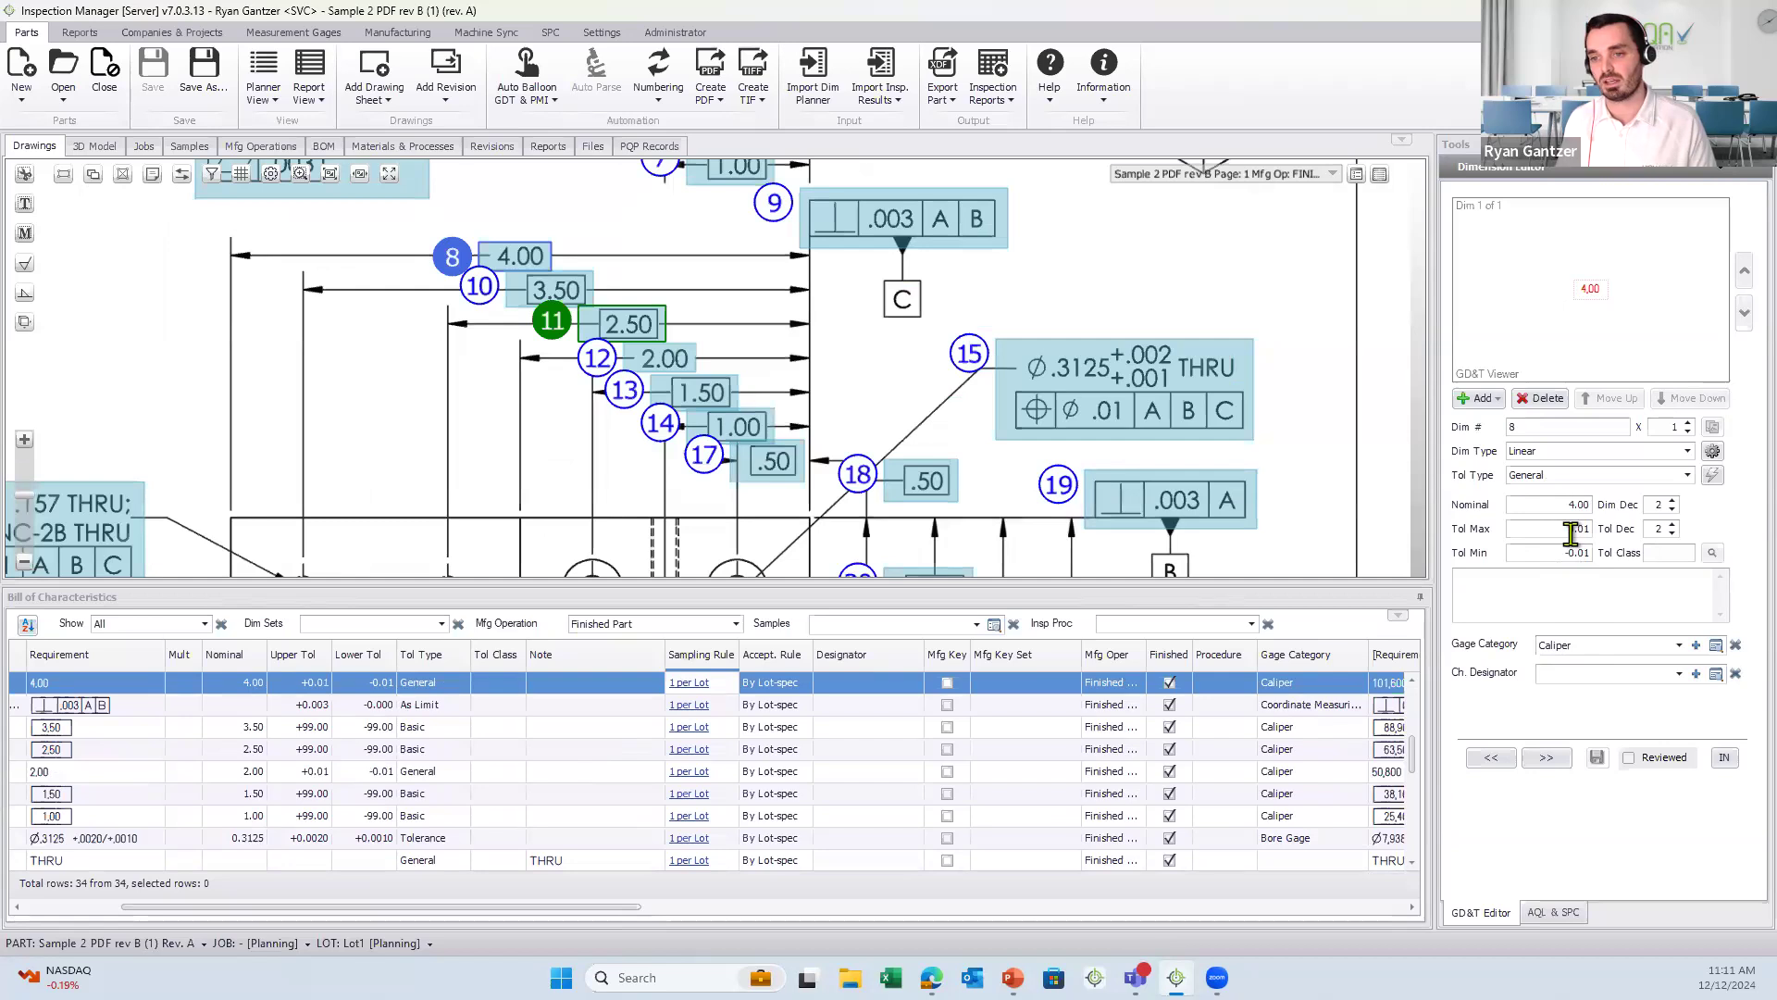
click(1560, 554)
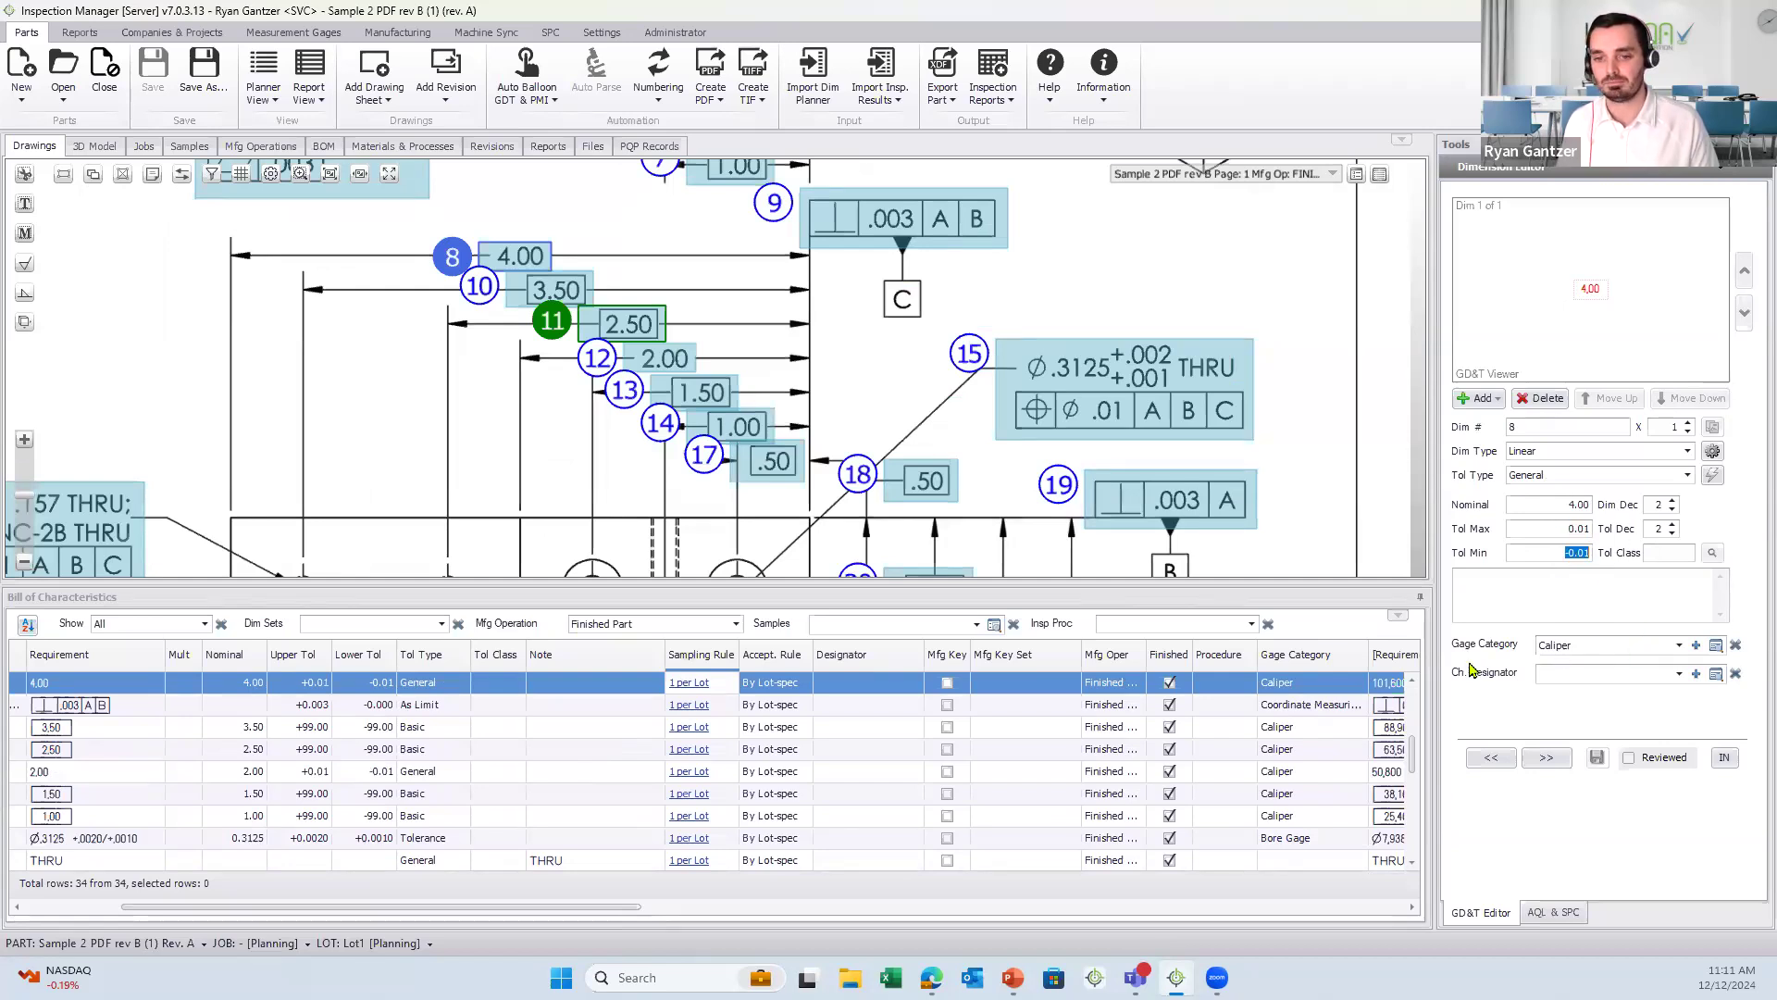
- Look through the available gage categories for dimension 8 without changing the assigned gage
drag(1101, 537, 1063, 500)
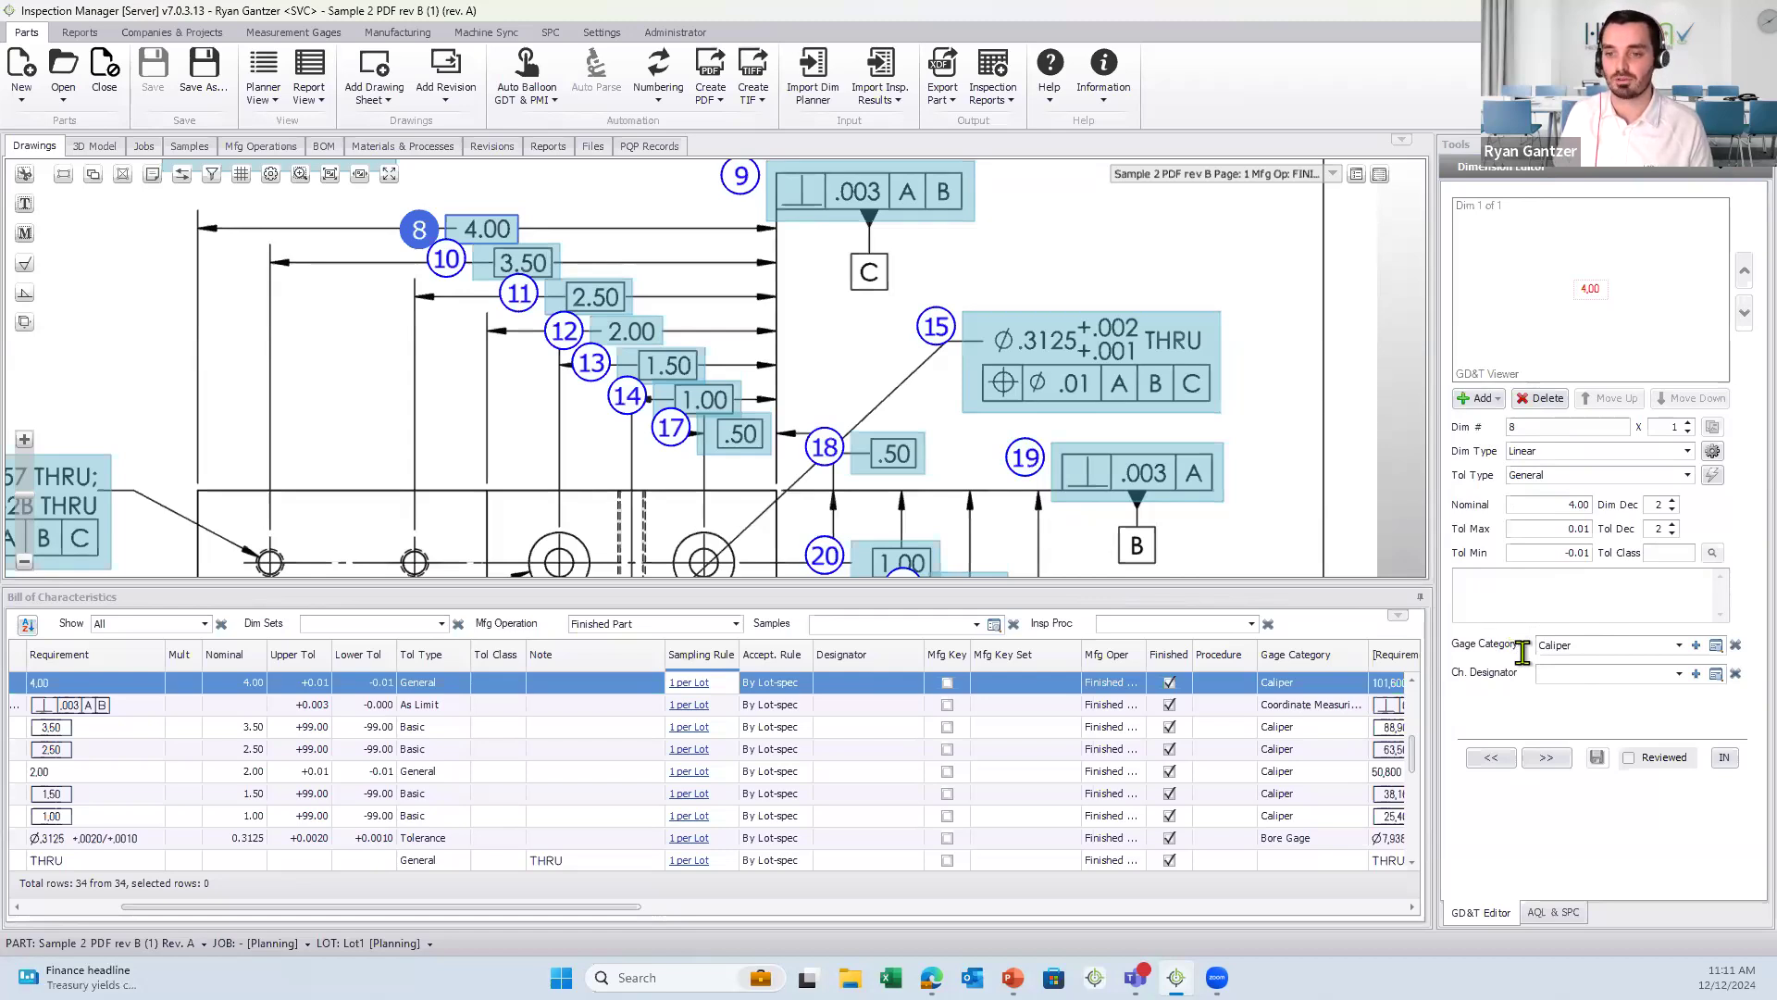
click(1679, 645)
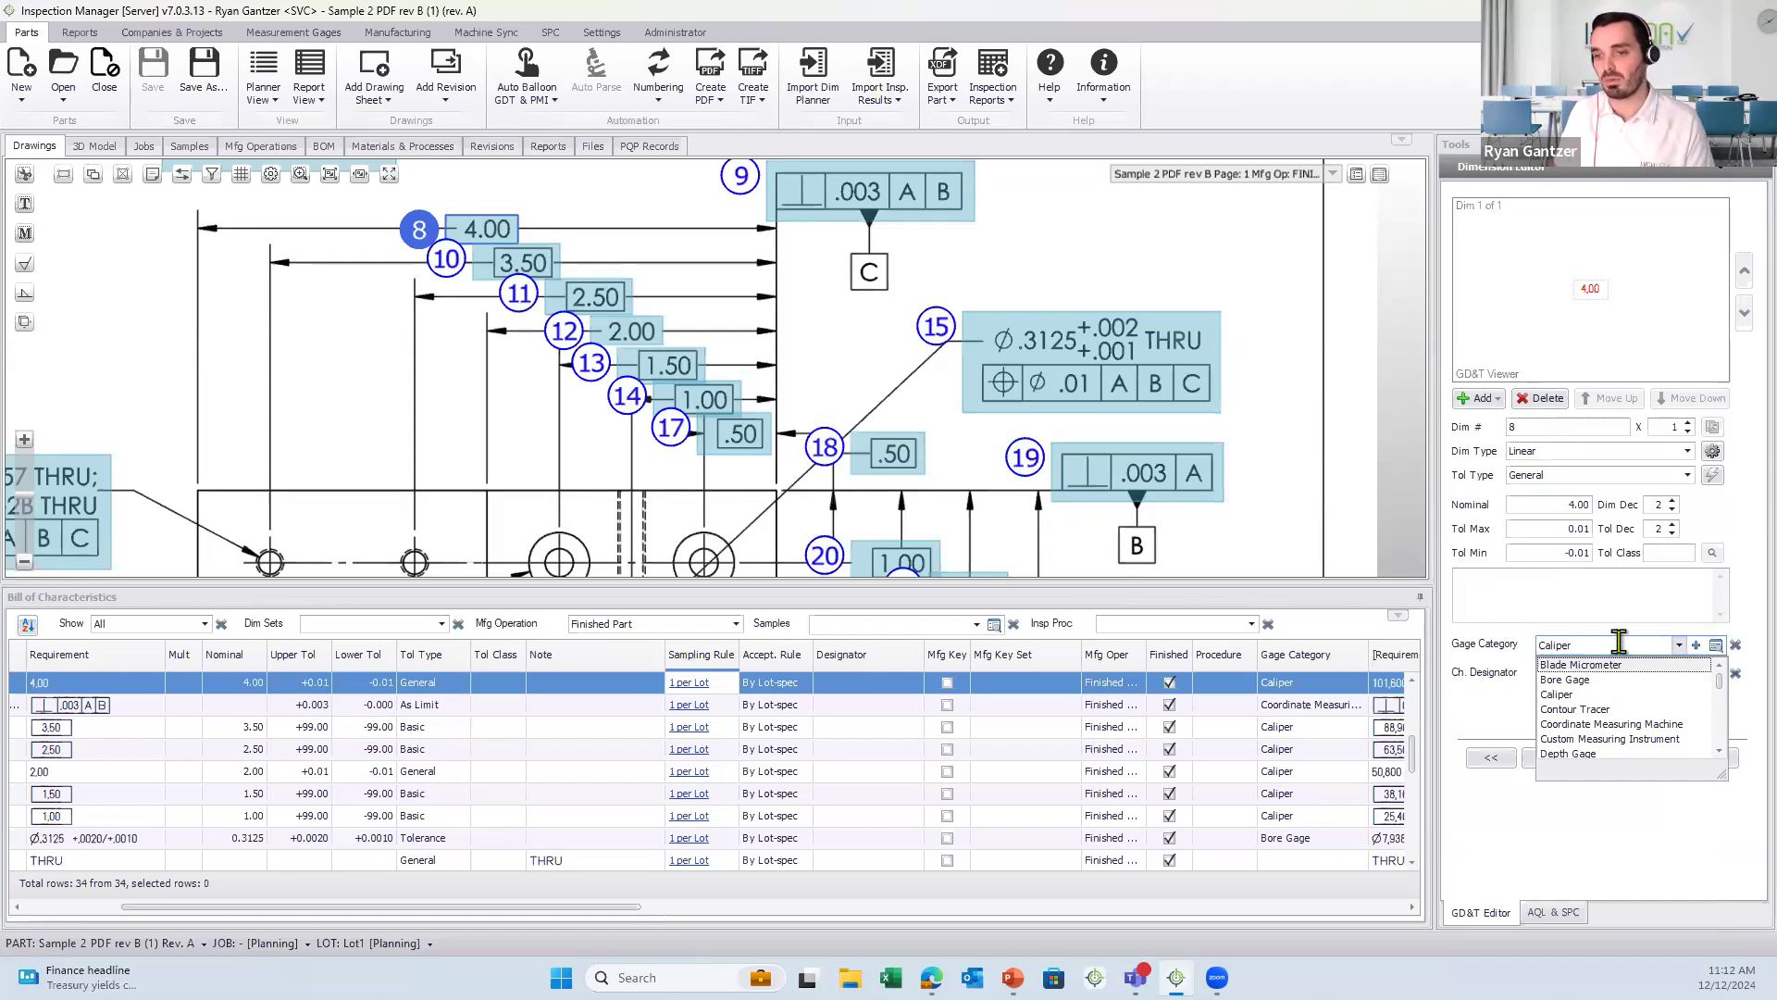
click(1593, 607)
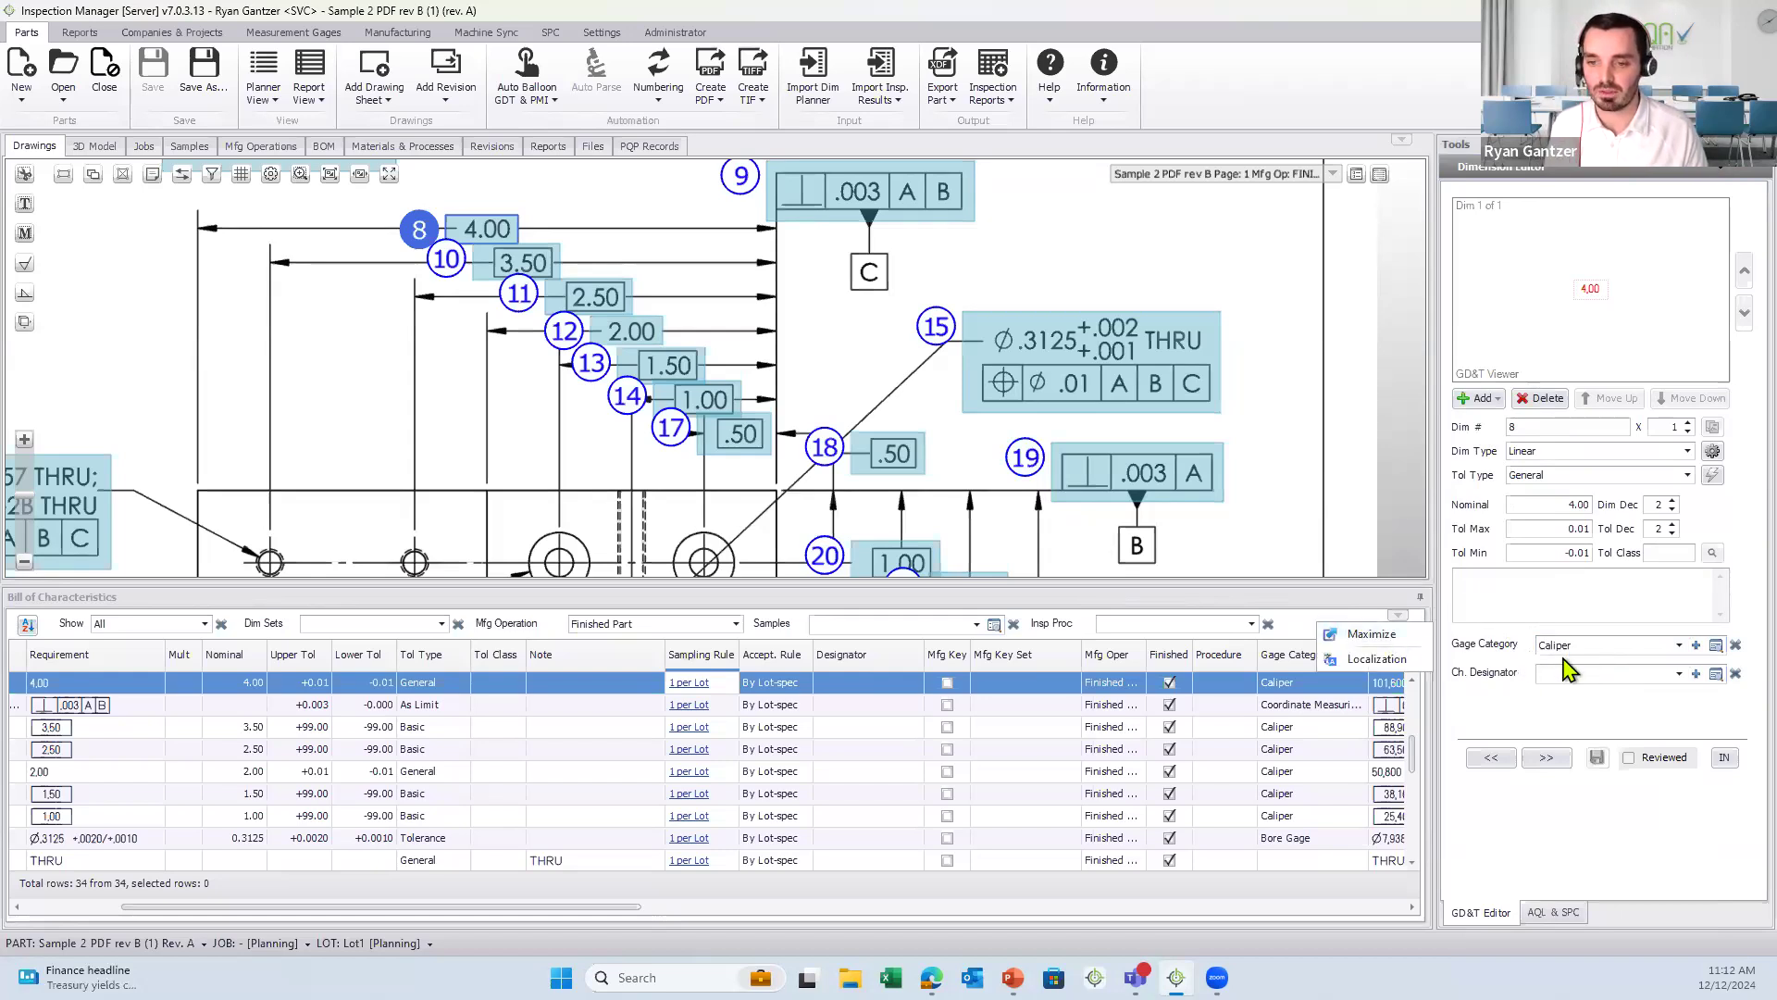
click(1593, 647)
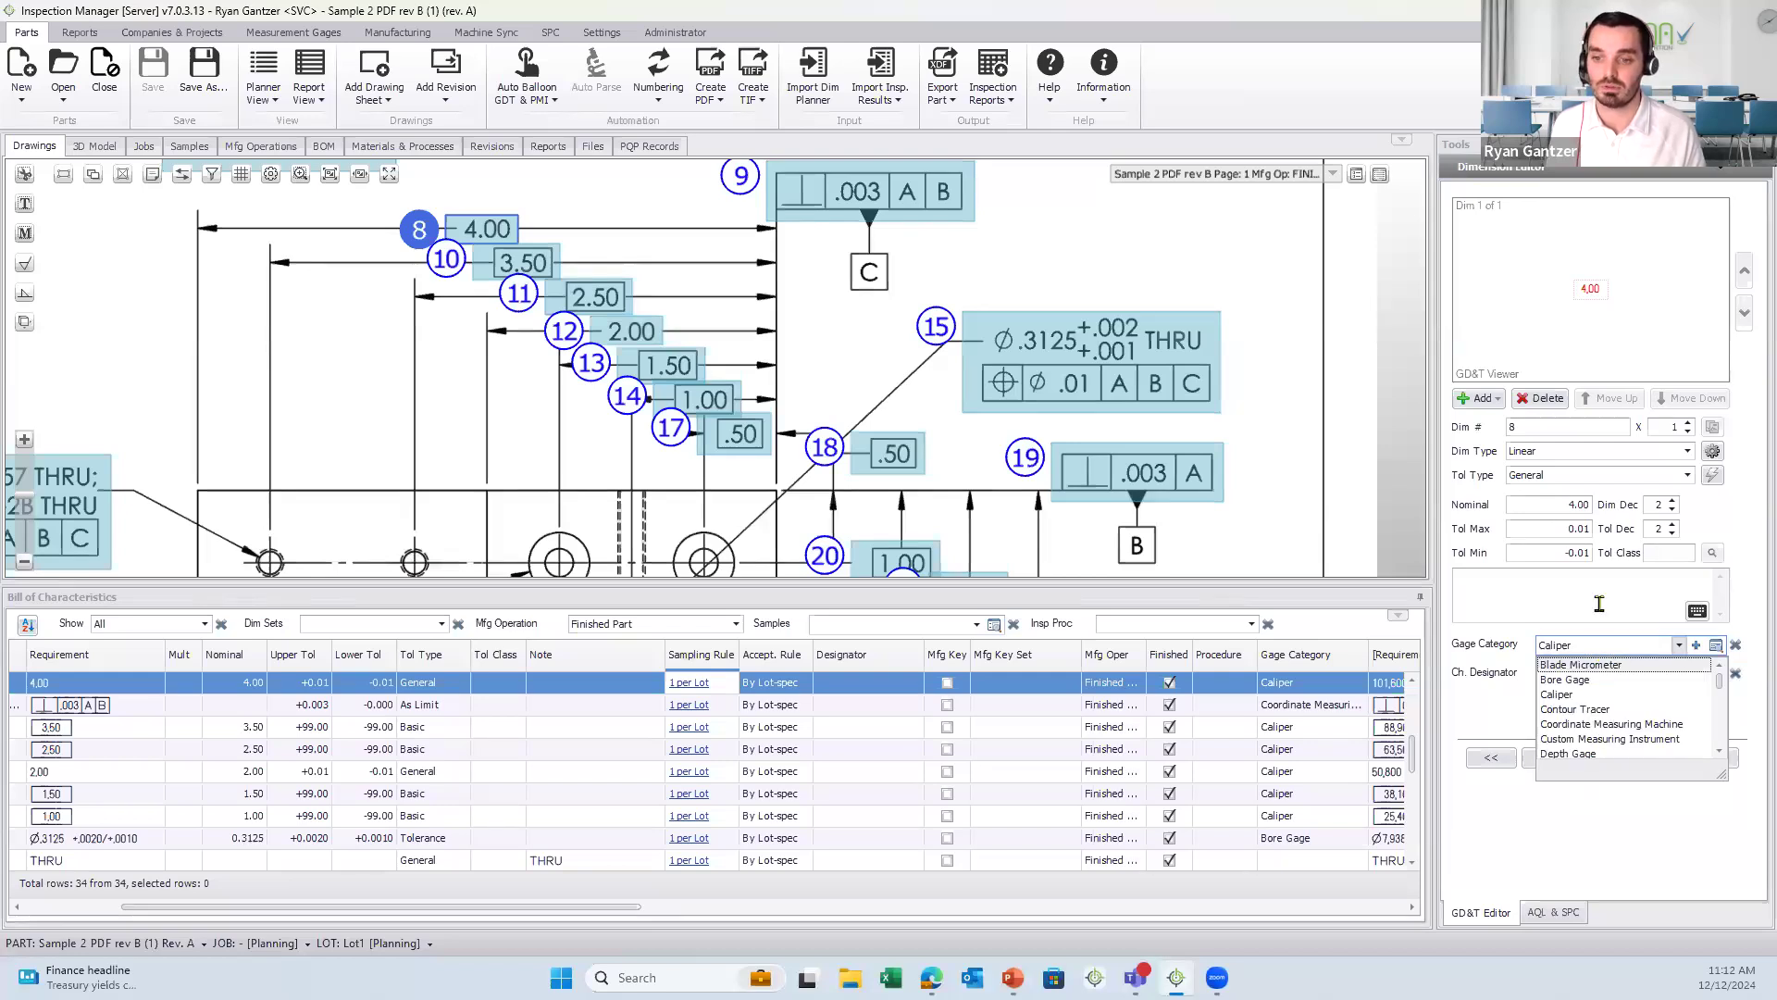
click(1599, 603)
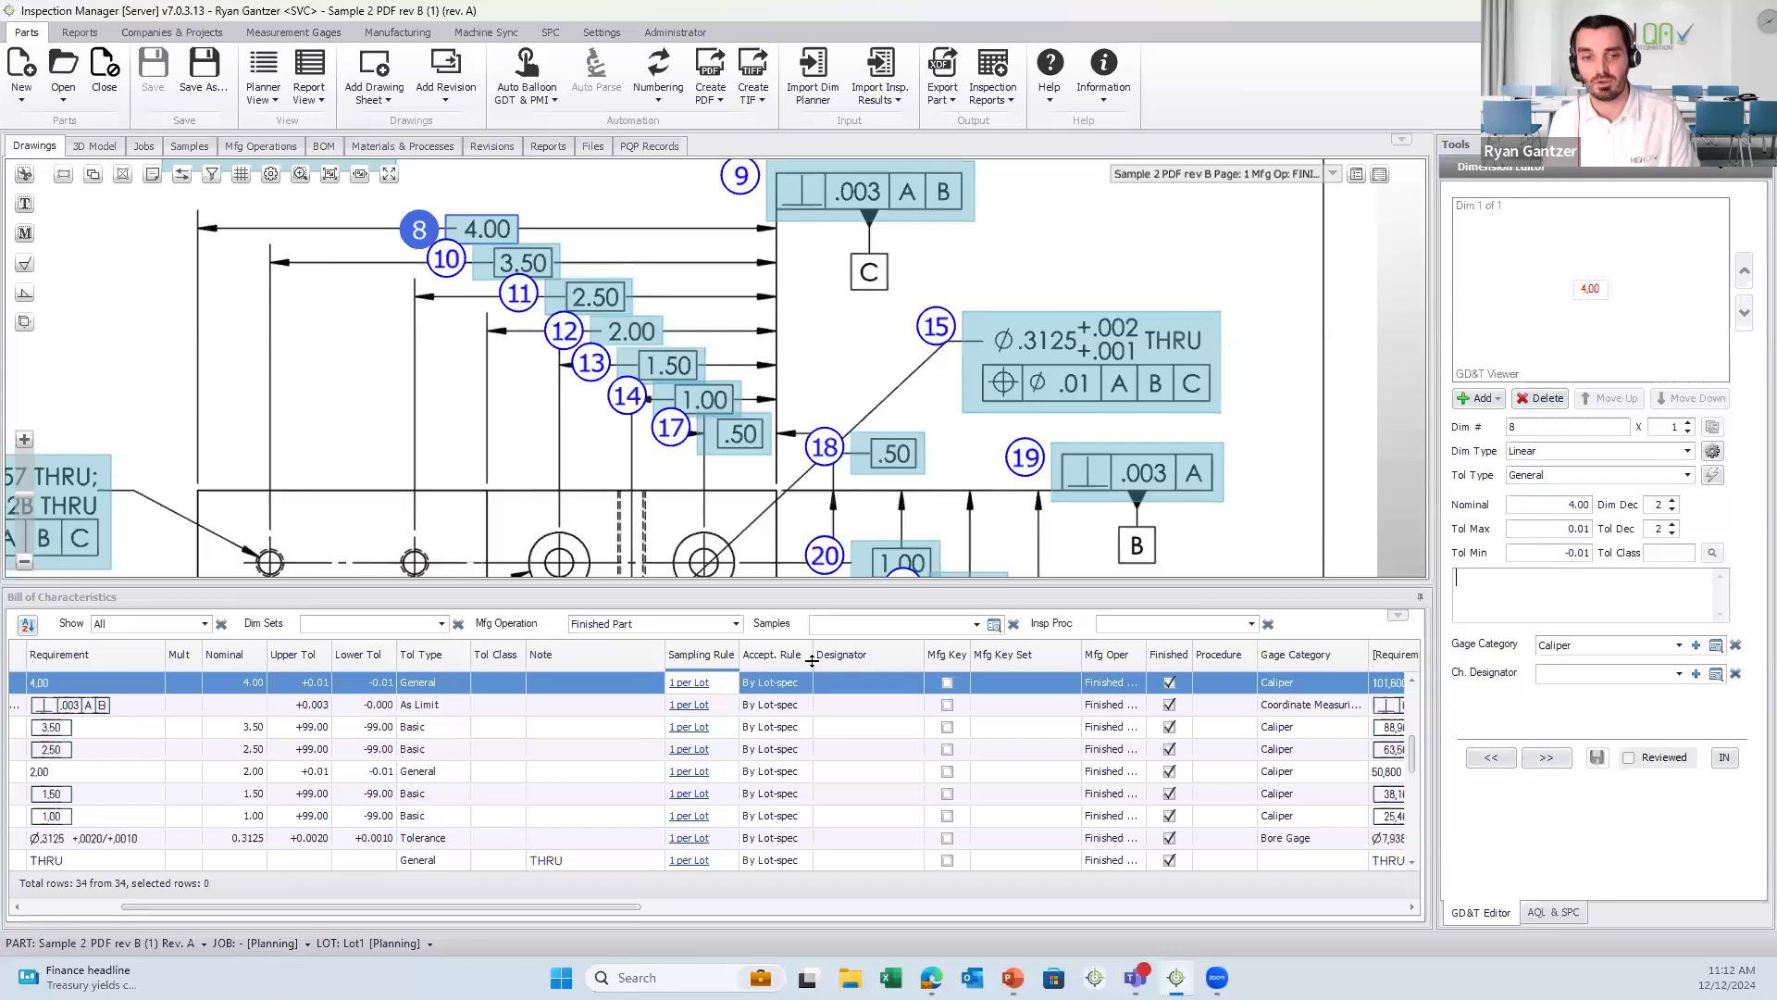
- Enlarge the drawing area above the Bill of Characteristics, and show the part properties alongside the drawing's title block
drag(812, 585, 811, 660)
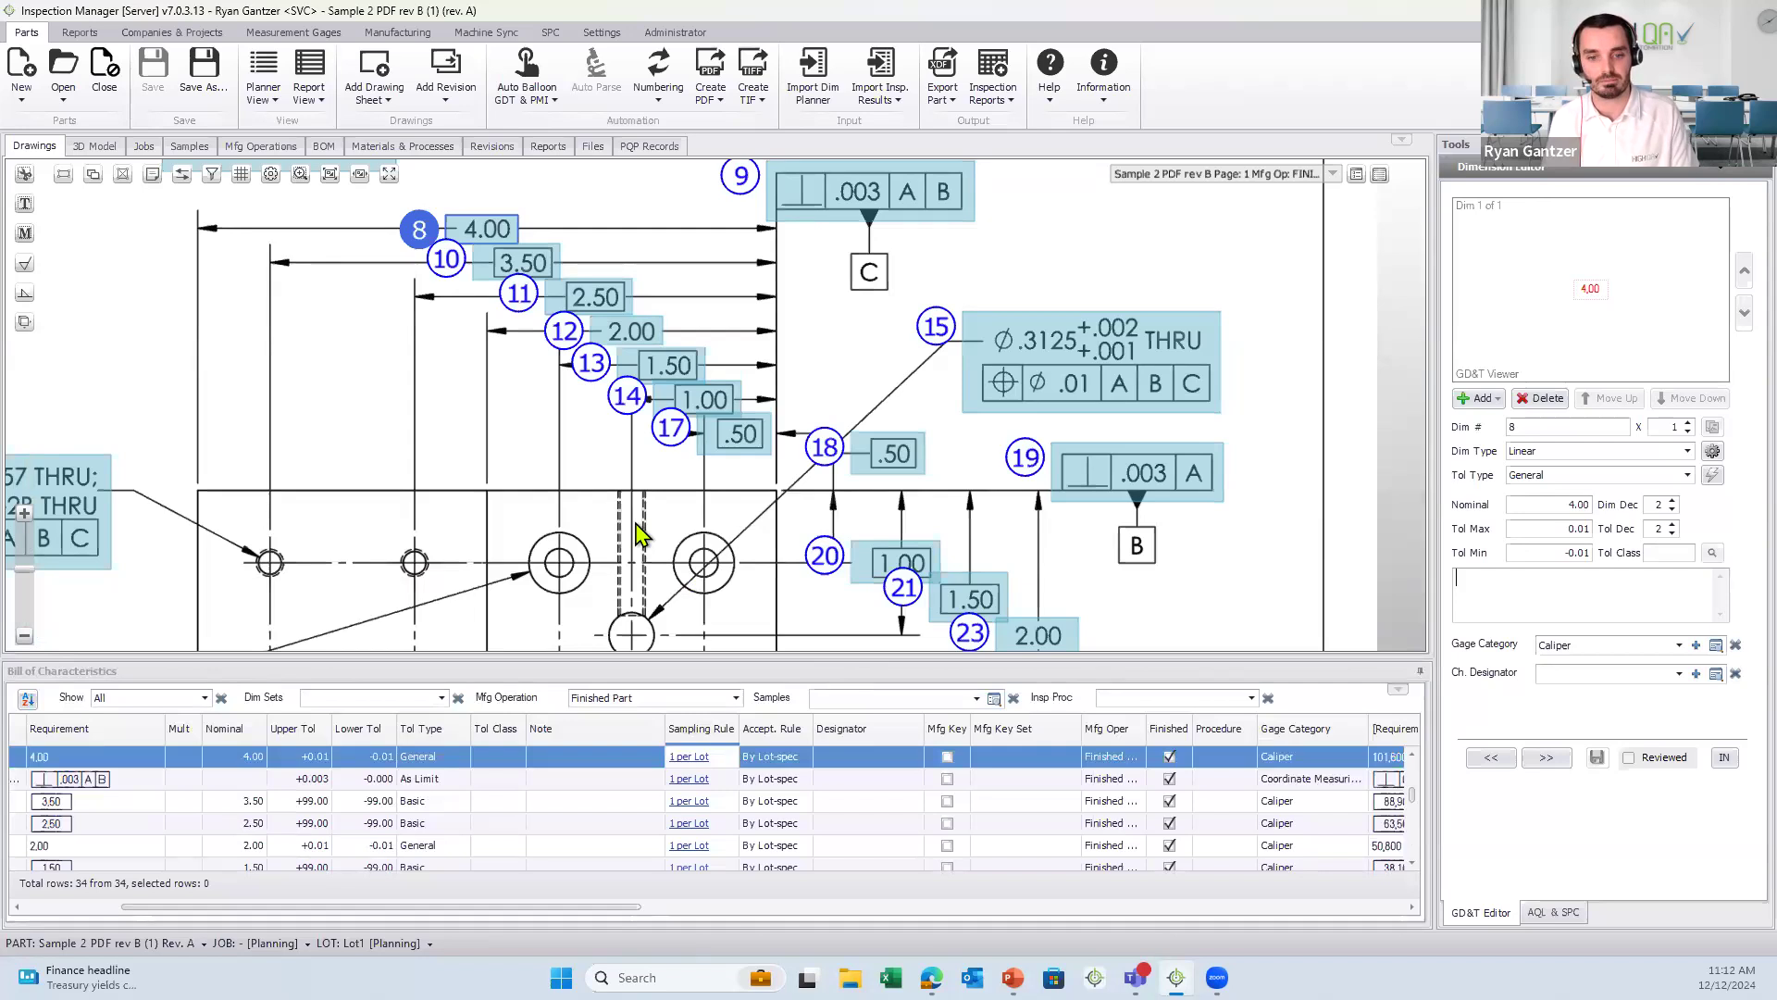
drag(583, 907, 330, 916)
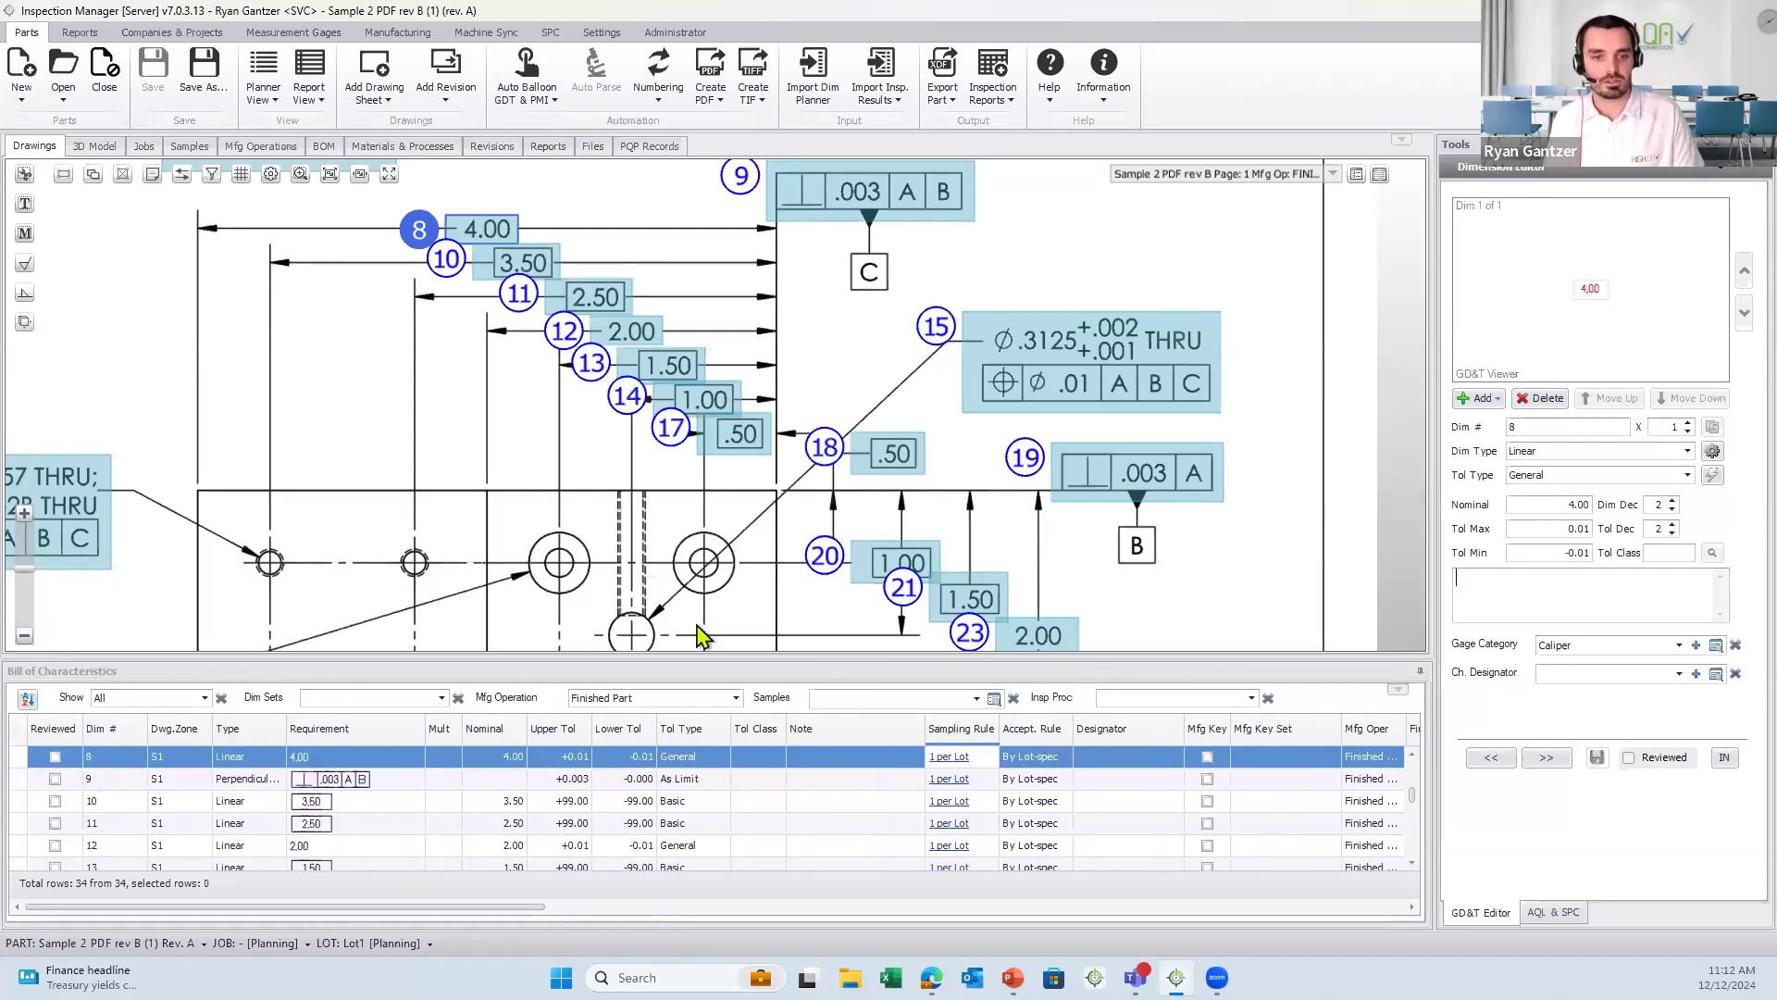
drag(747, 659, 741, 726)
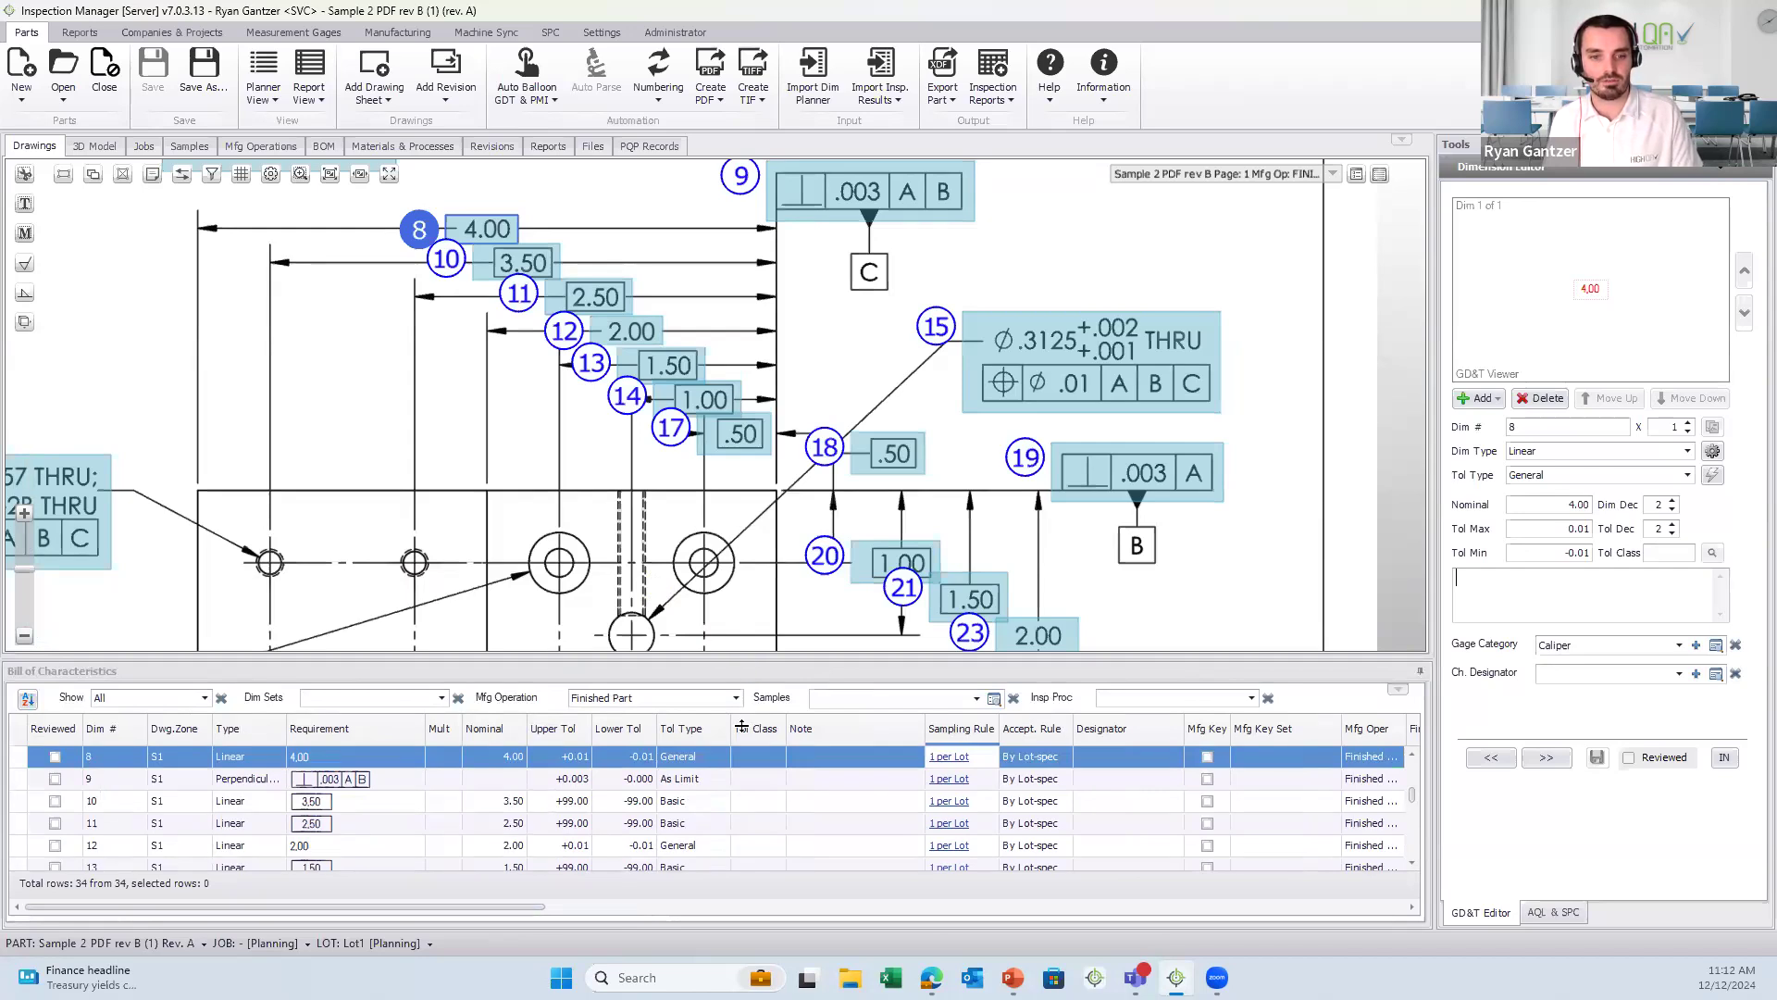
scroll(767, 521, down, 5)
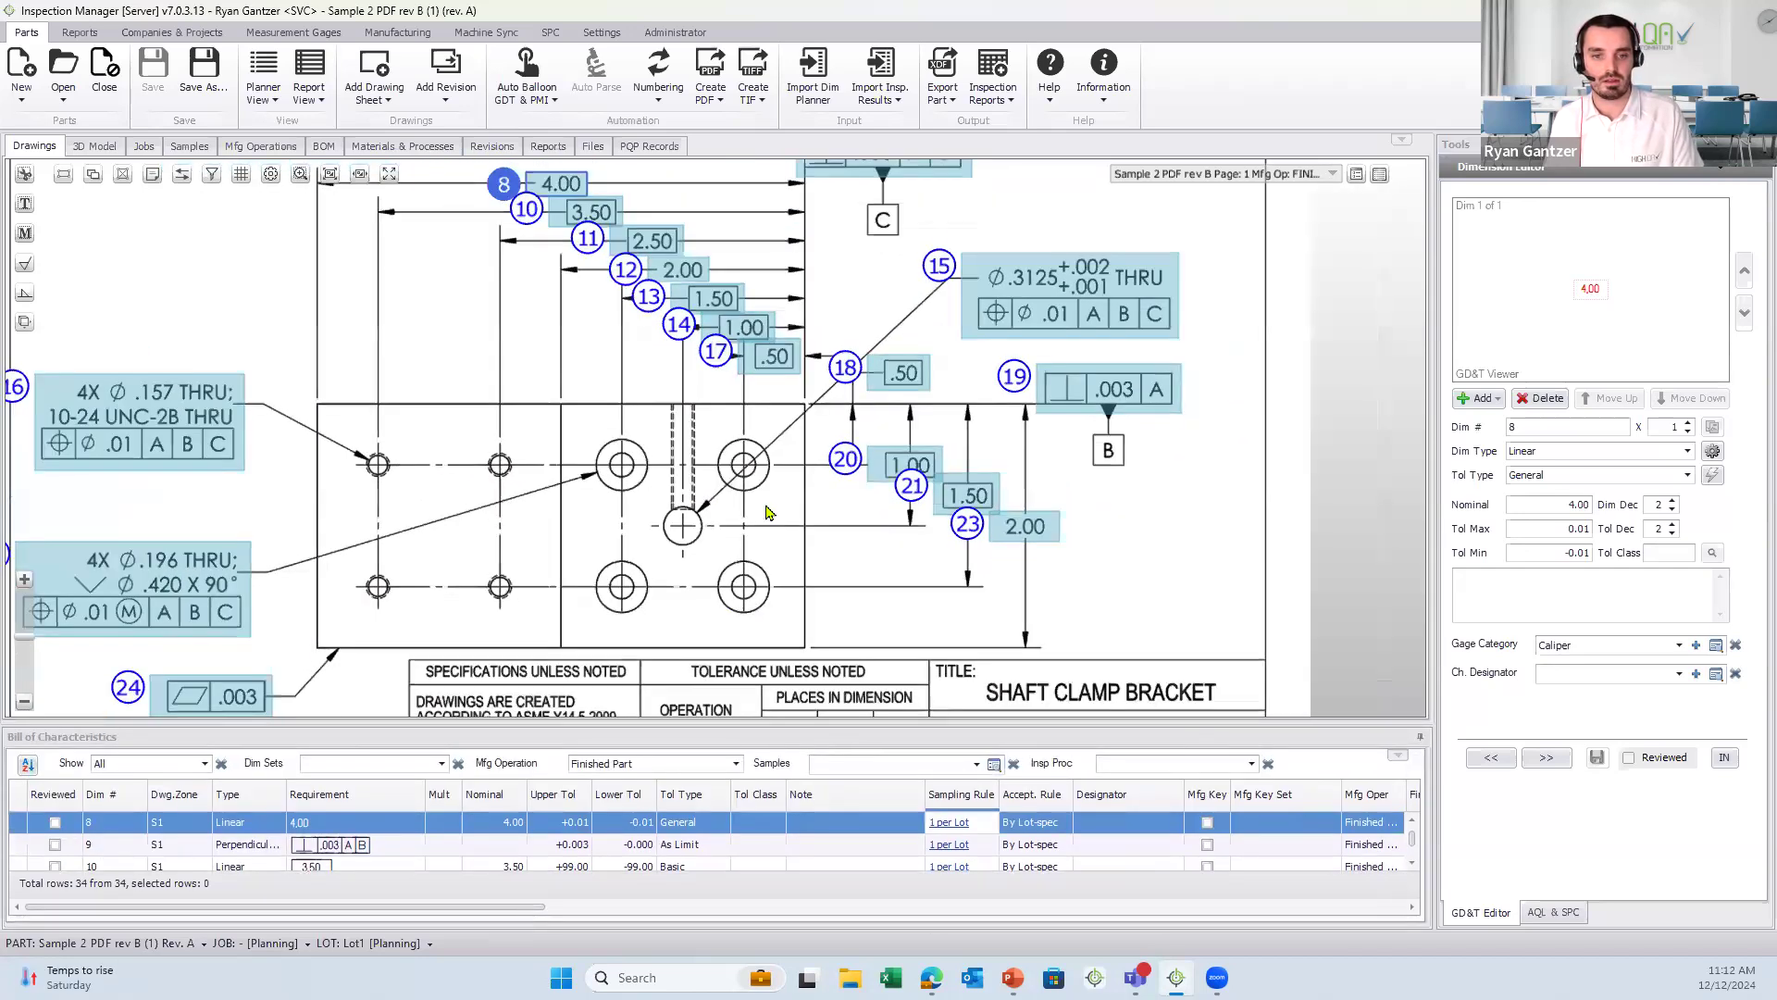
scroll(849, 503, up, 1)
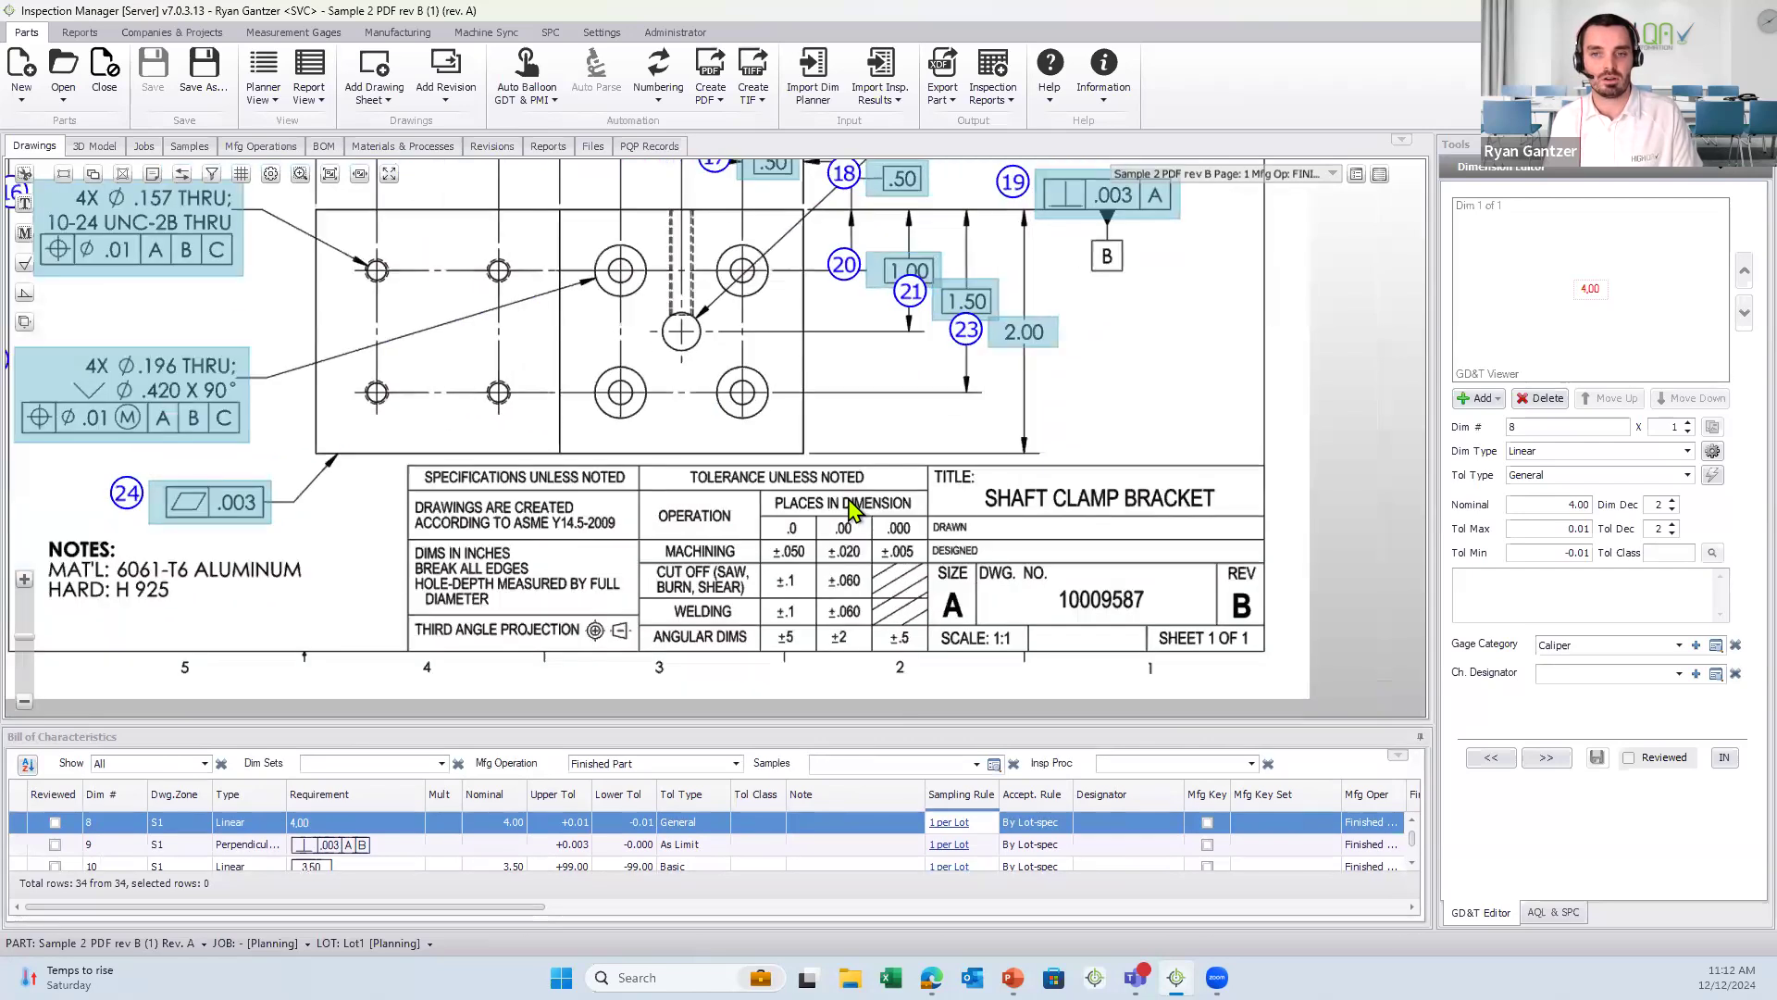
scroll(819, 481, up, 1)
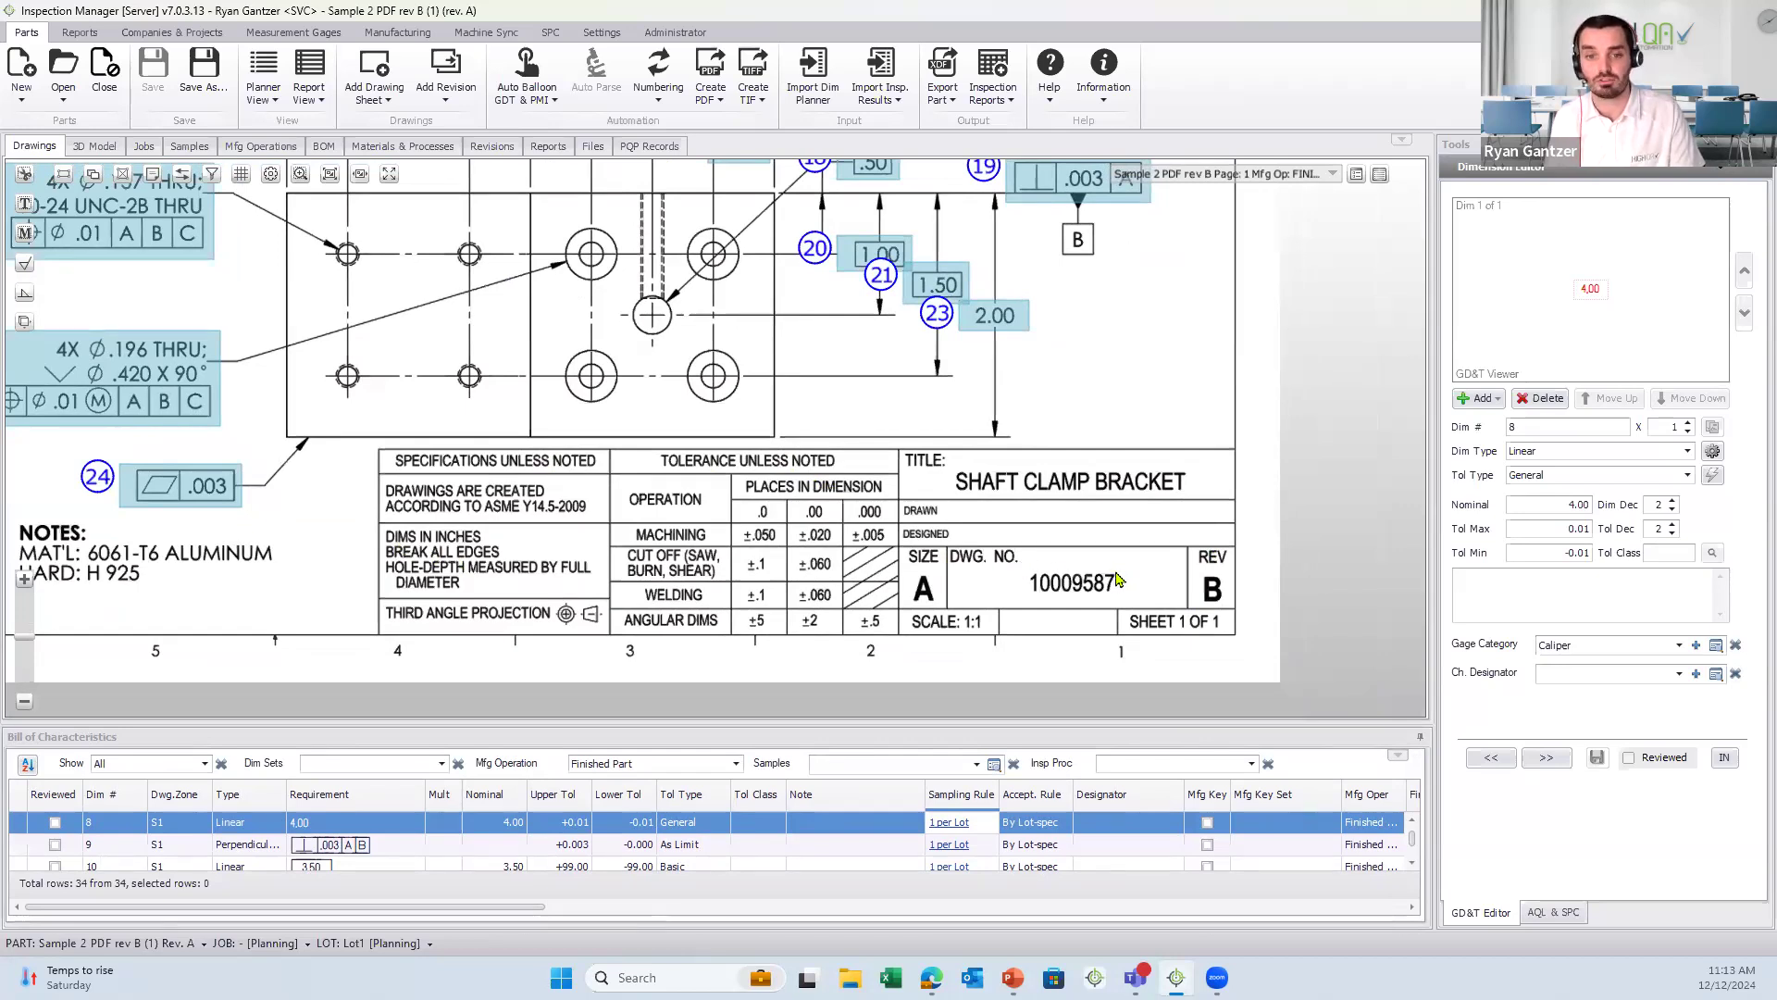
click(1560, 186)
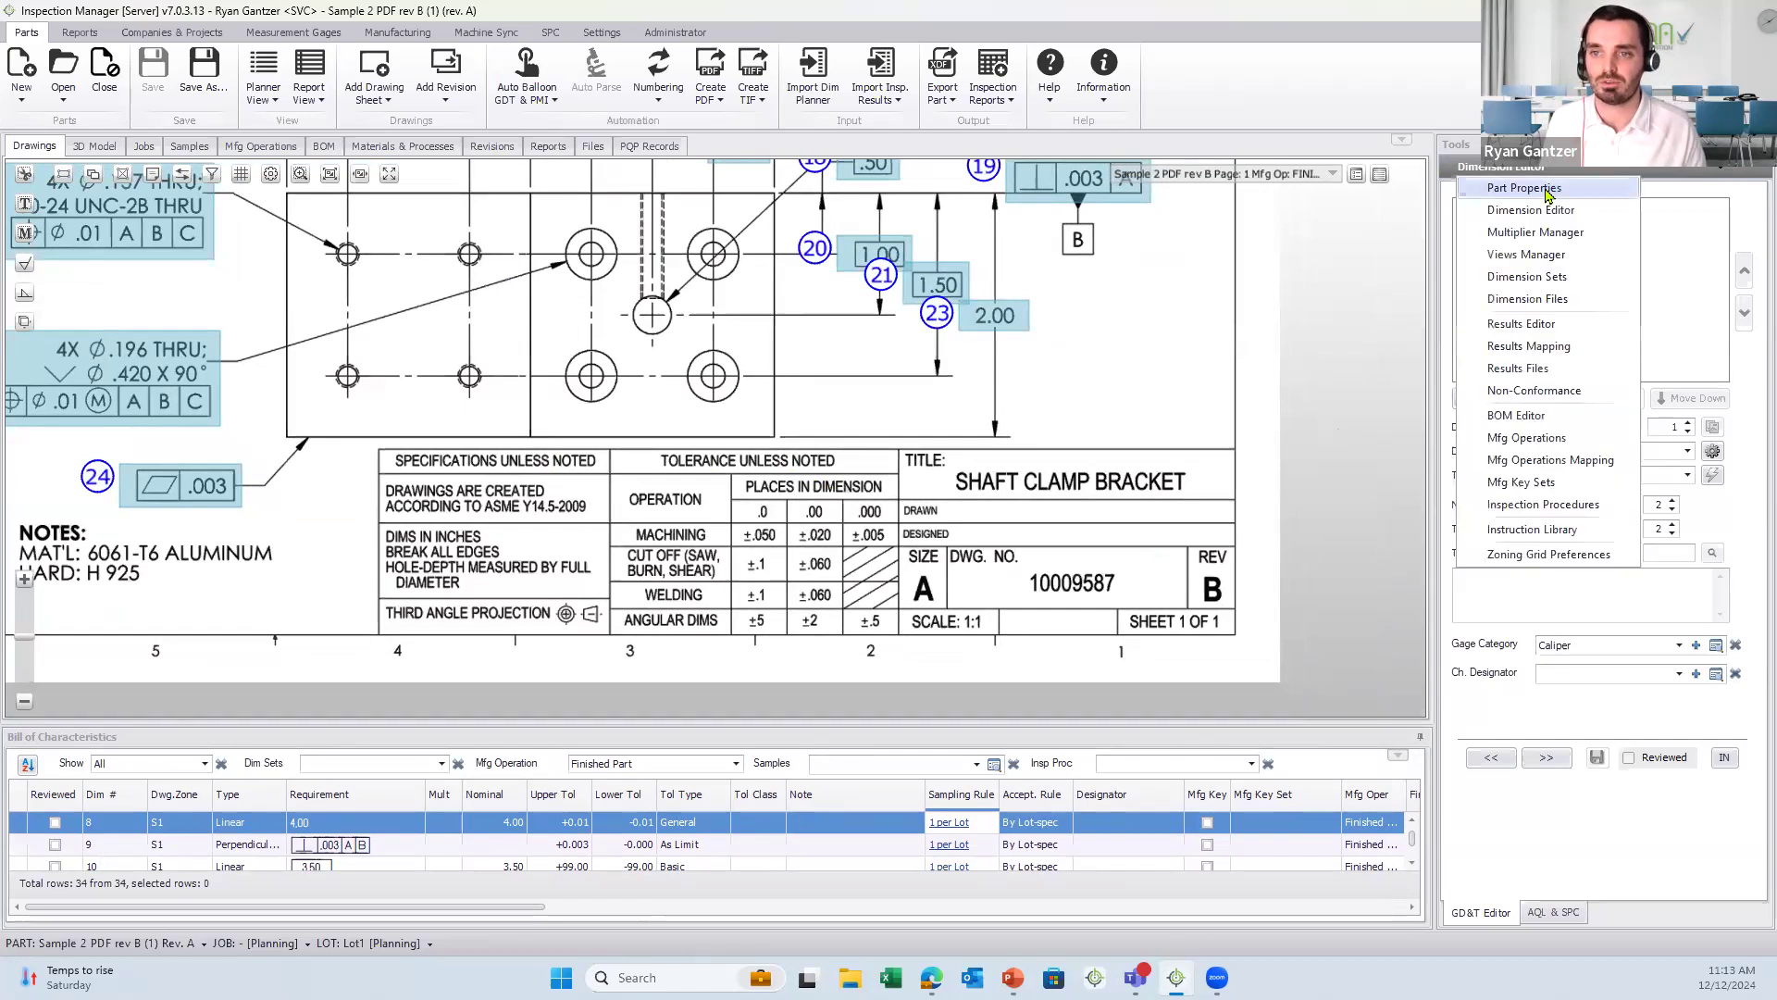
click(1523, 188)
drag(1019, 534, 920, 576)
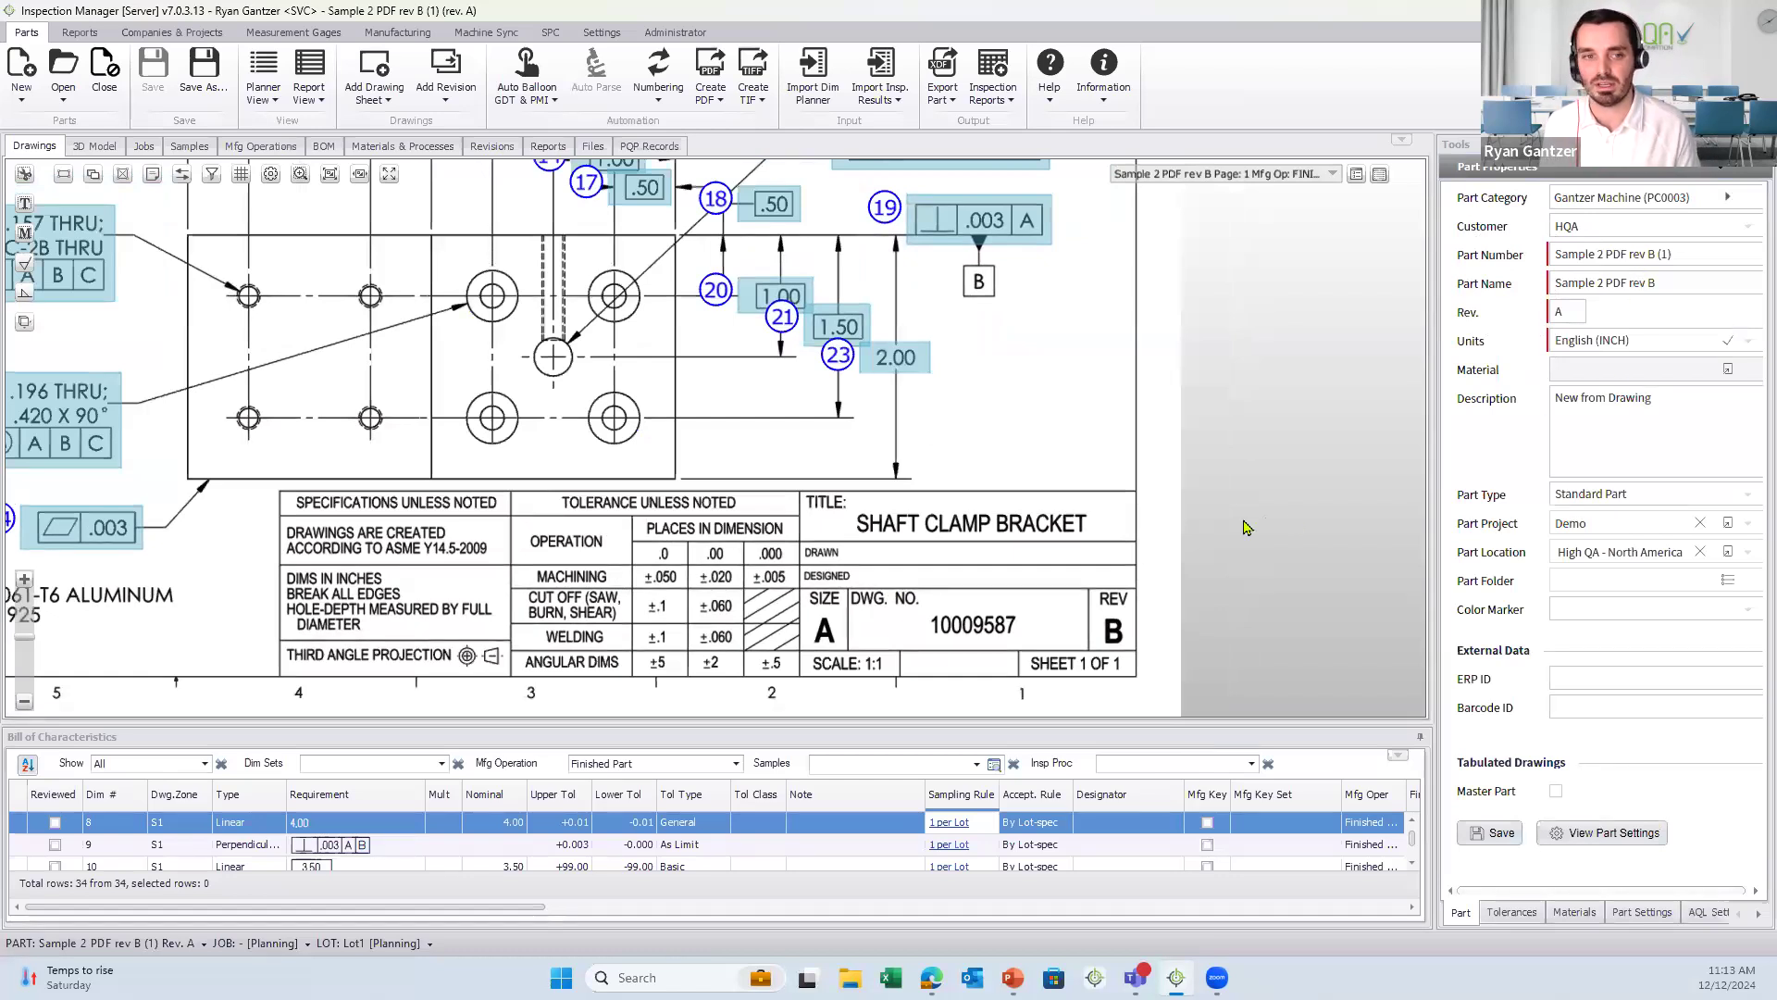
- Extract the title "SHAFT CLAMP BRACKET" from the title block as the part name
click(65, 176)
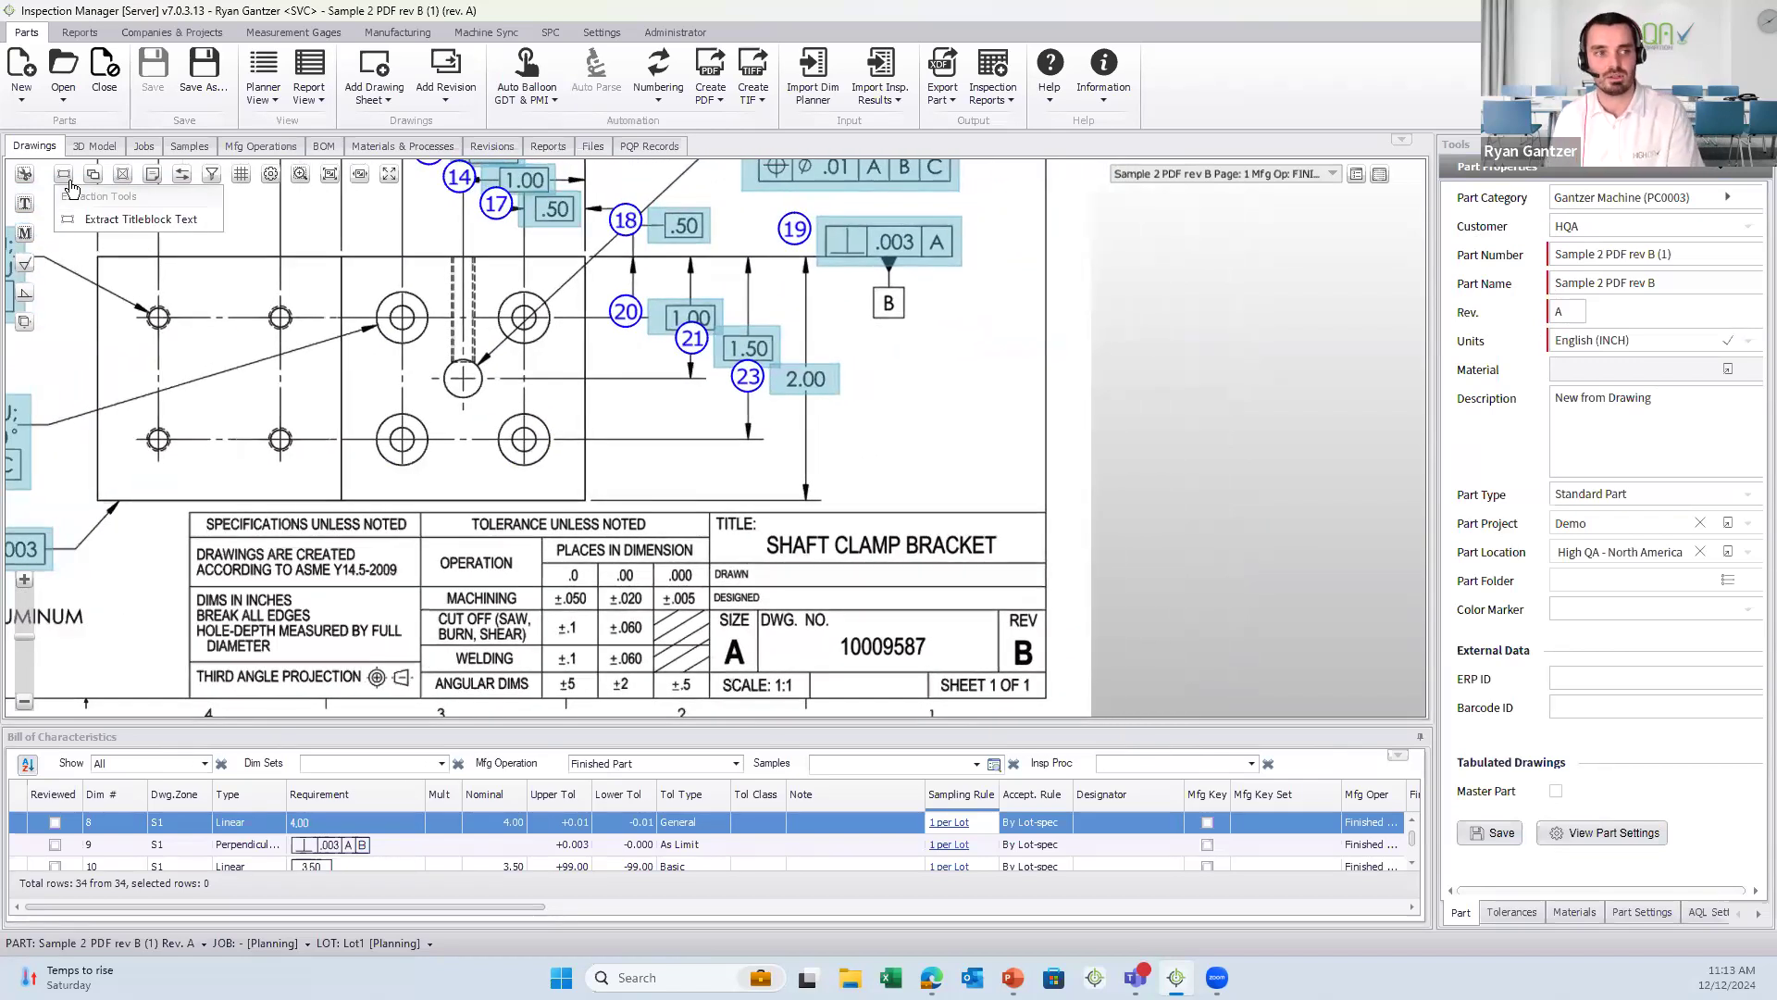
click(92, 220)
click(124, 175)
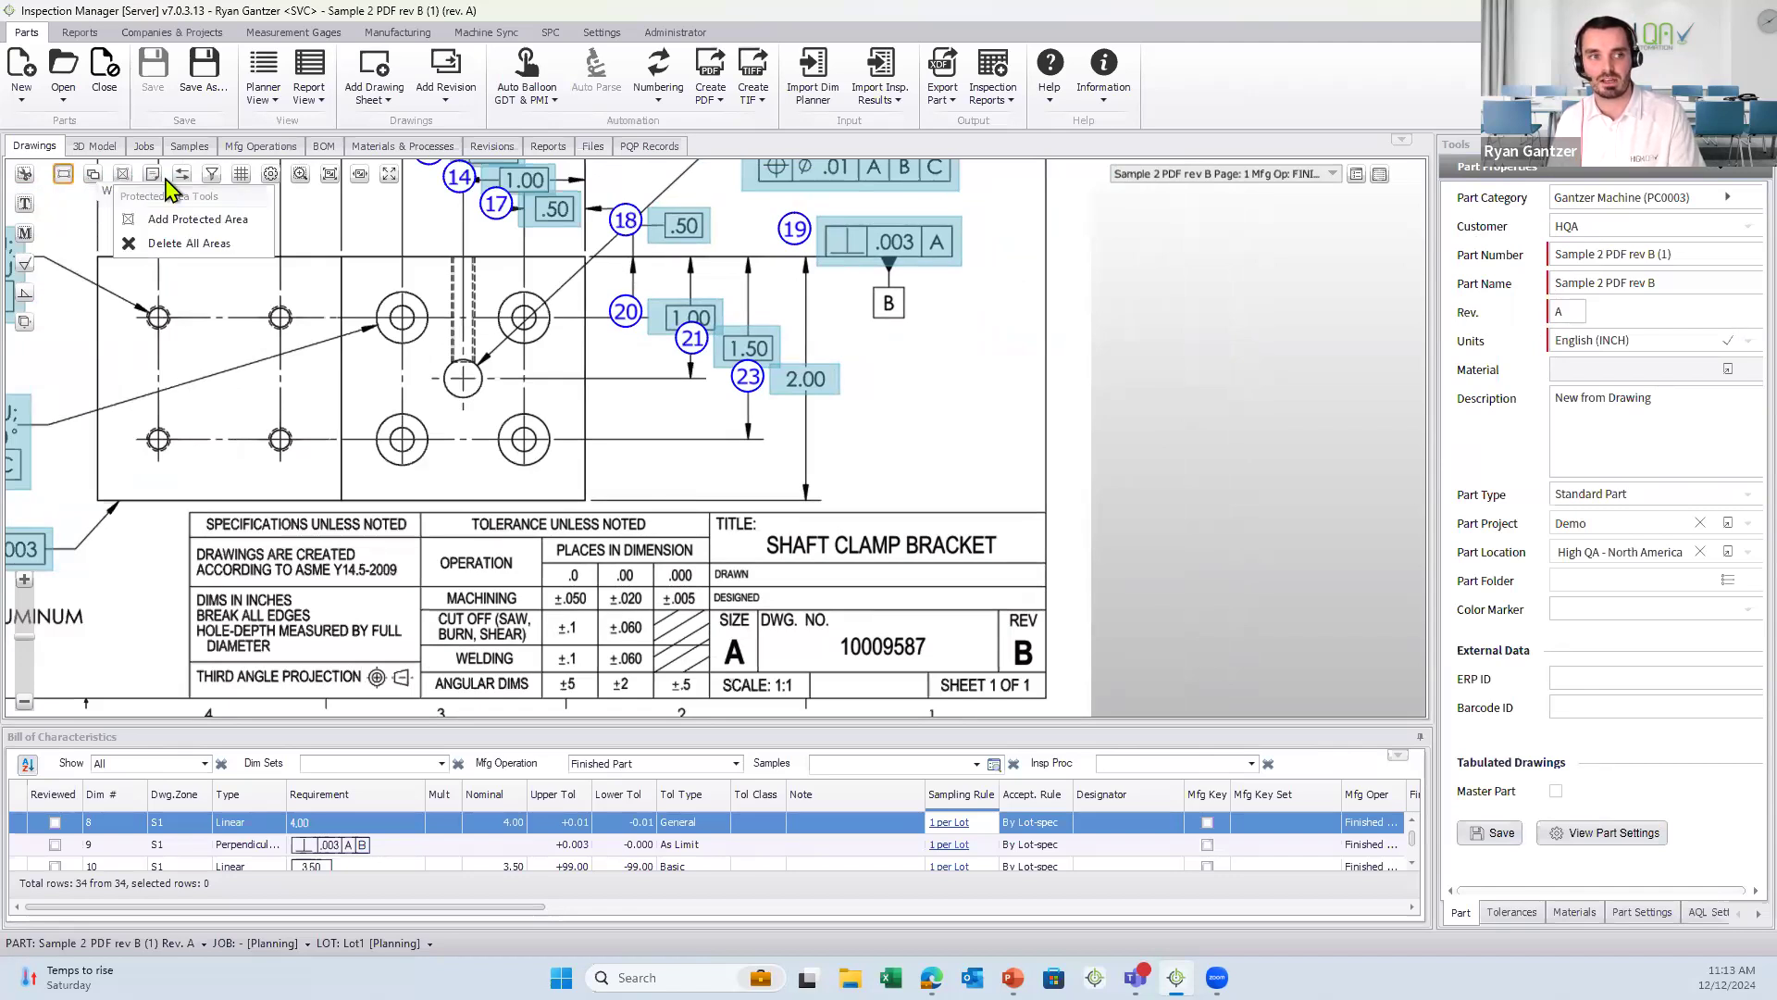
mouse_move(67, 182)
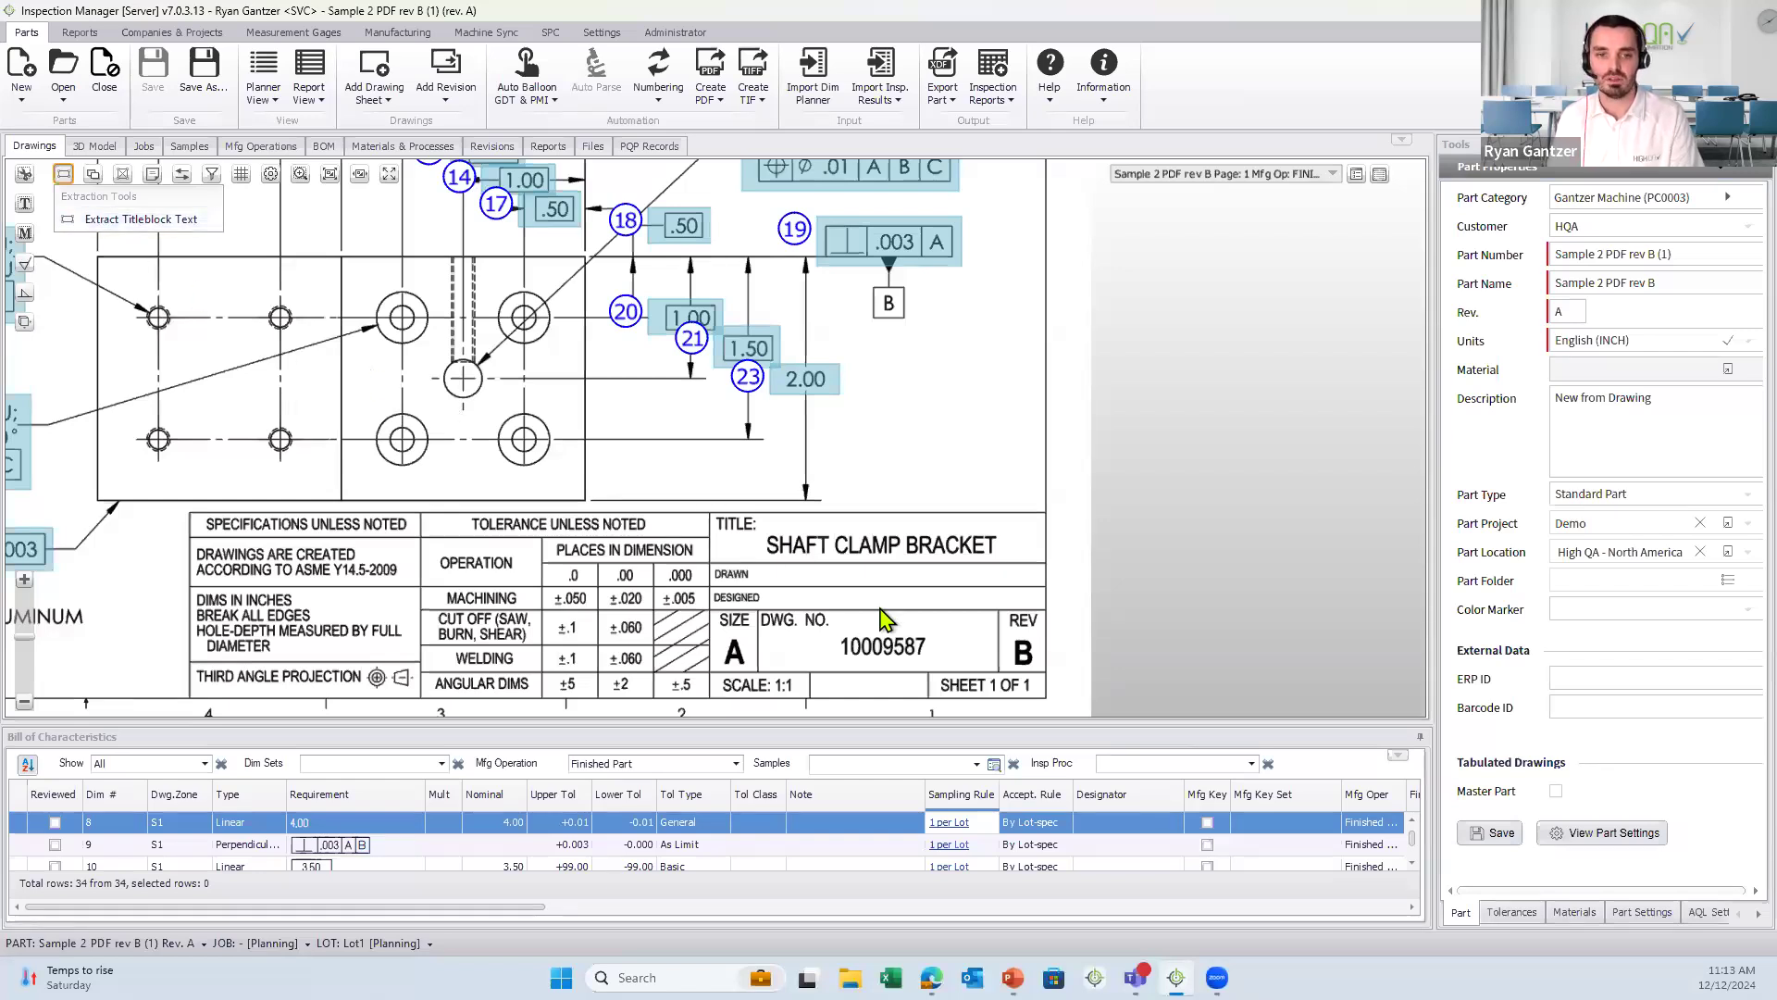
drag(884, 618, 919, 563)
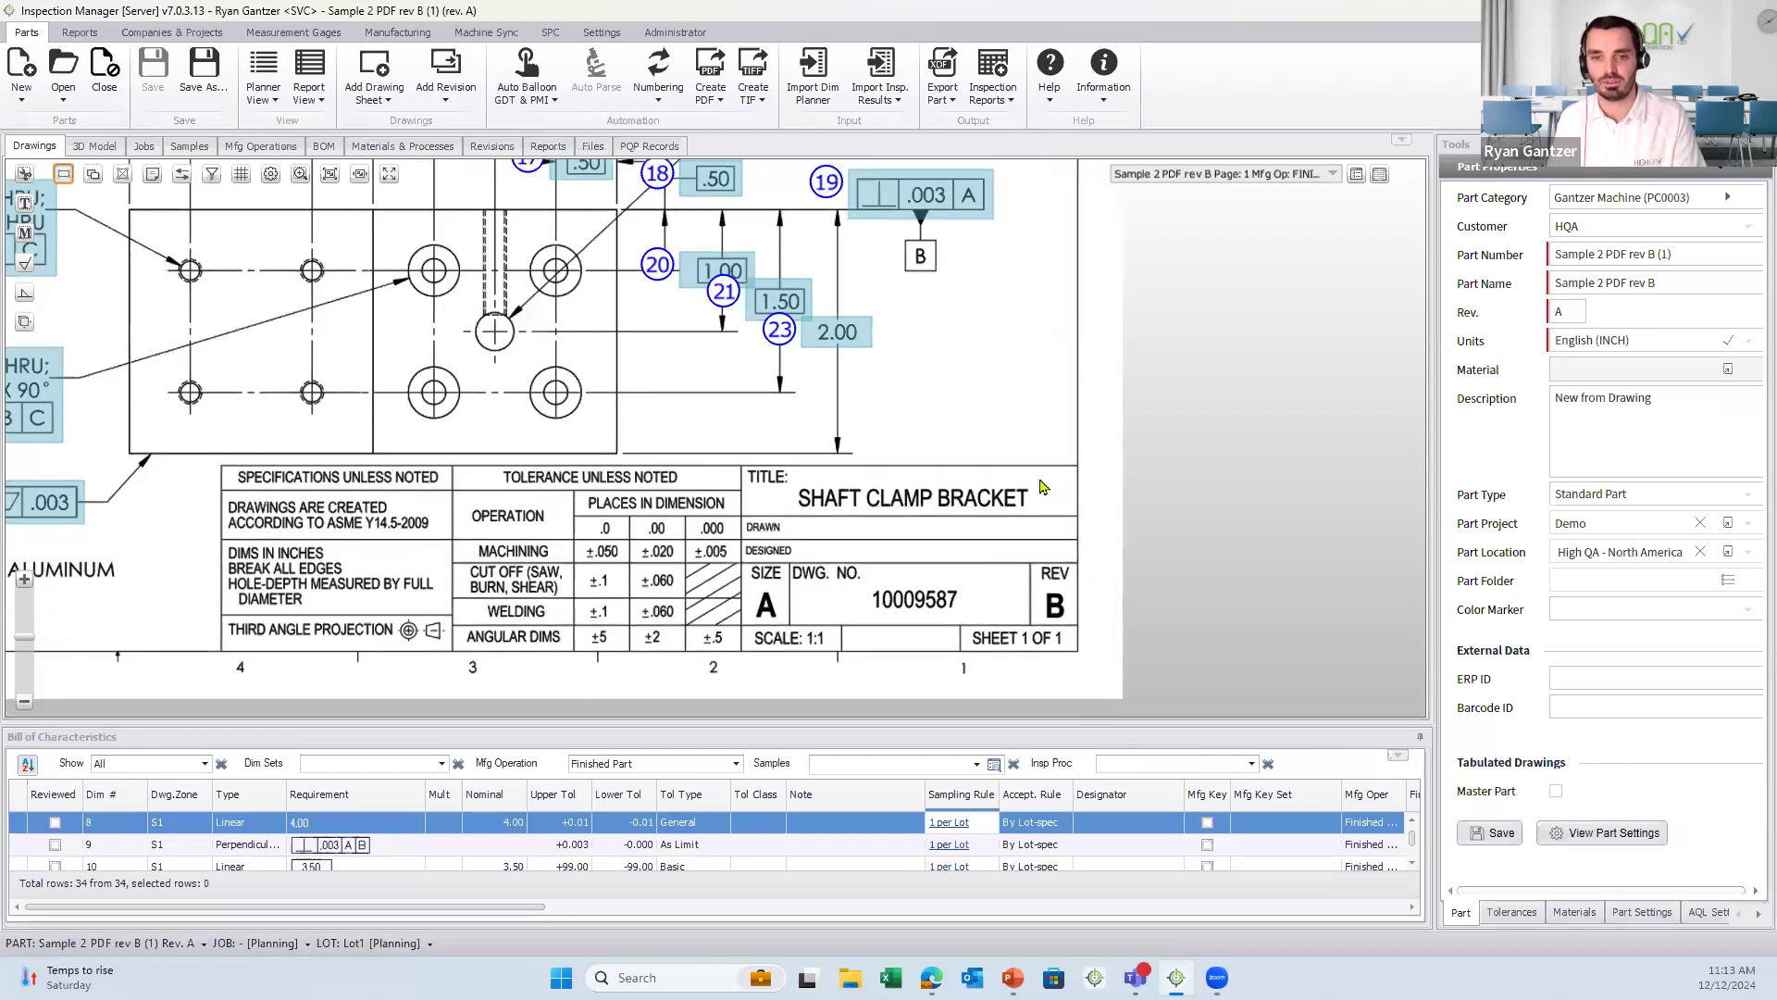
drag(1037, 475, 794, 517)
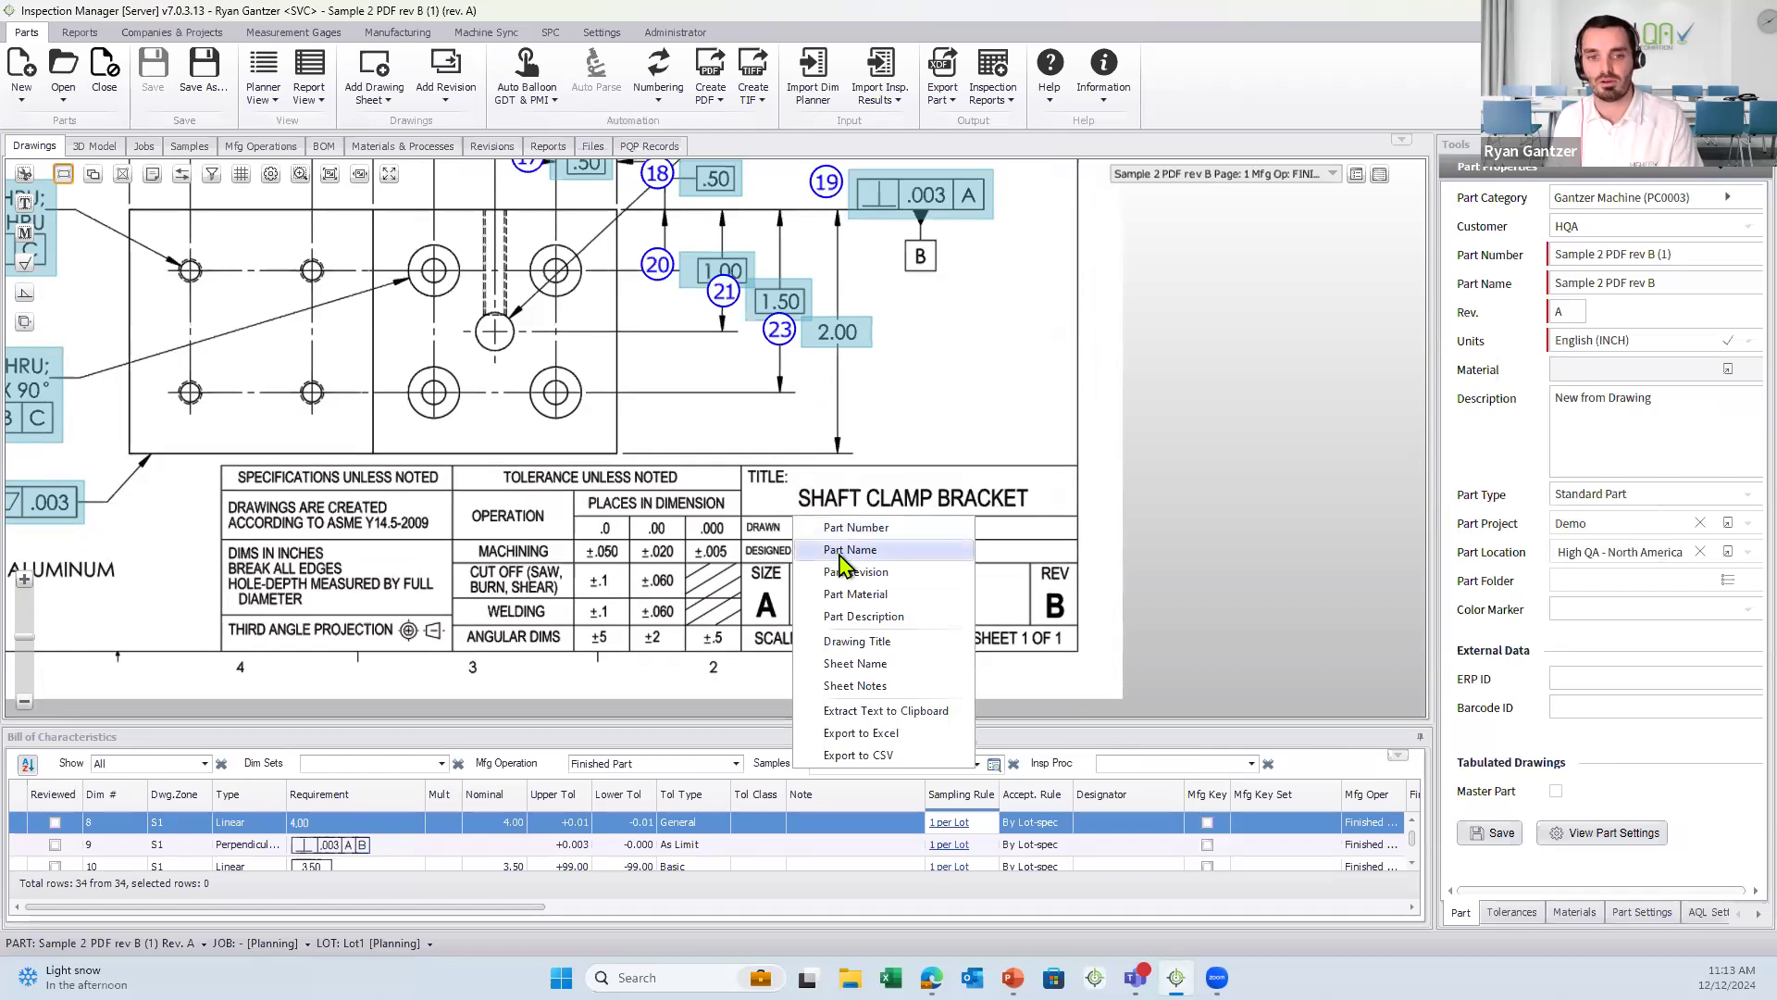
click(844, 552)
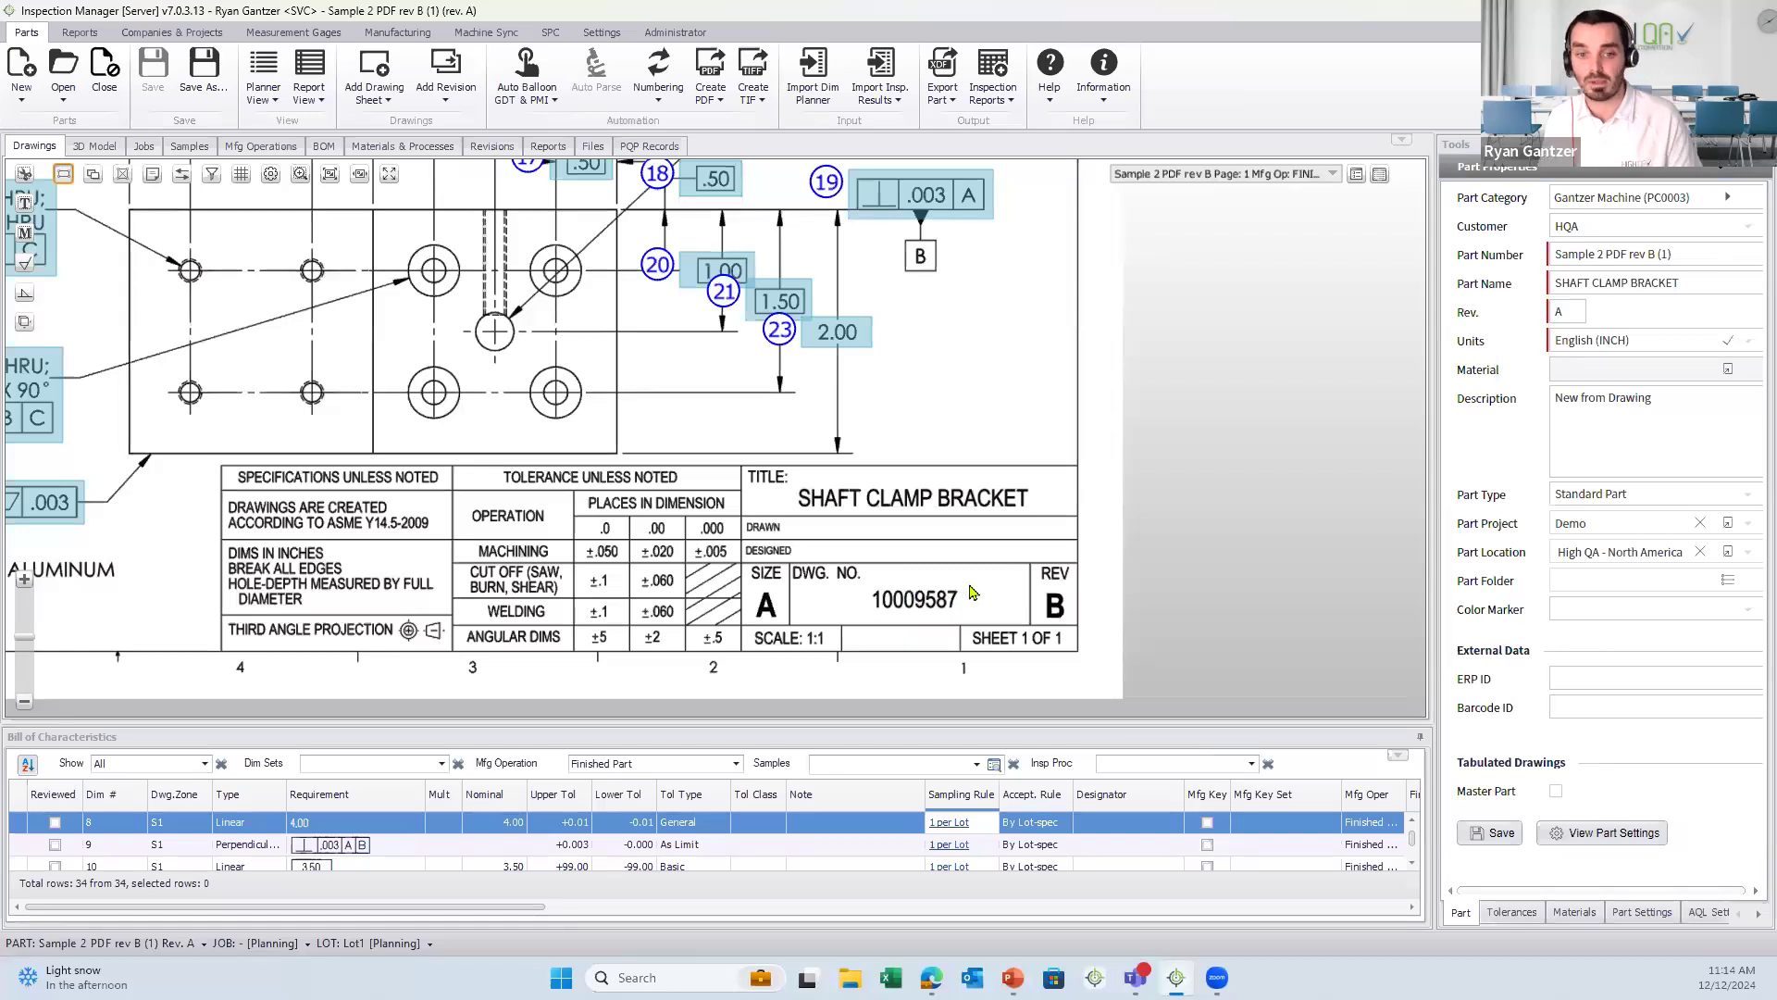
- Extract drawing number 10009587 from the title block as the part number, and the revision letter B as the part revision
drag(965, 583, 870, 612)
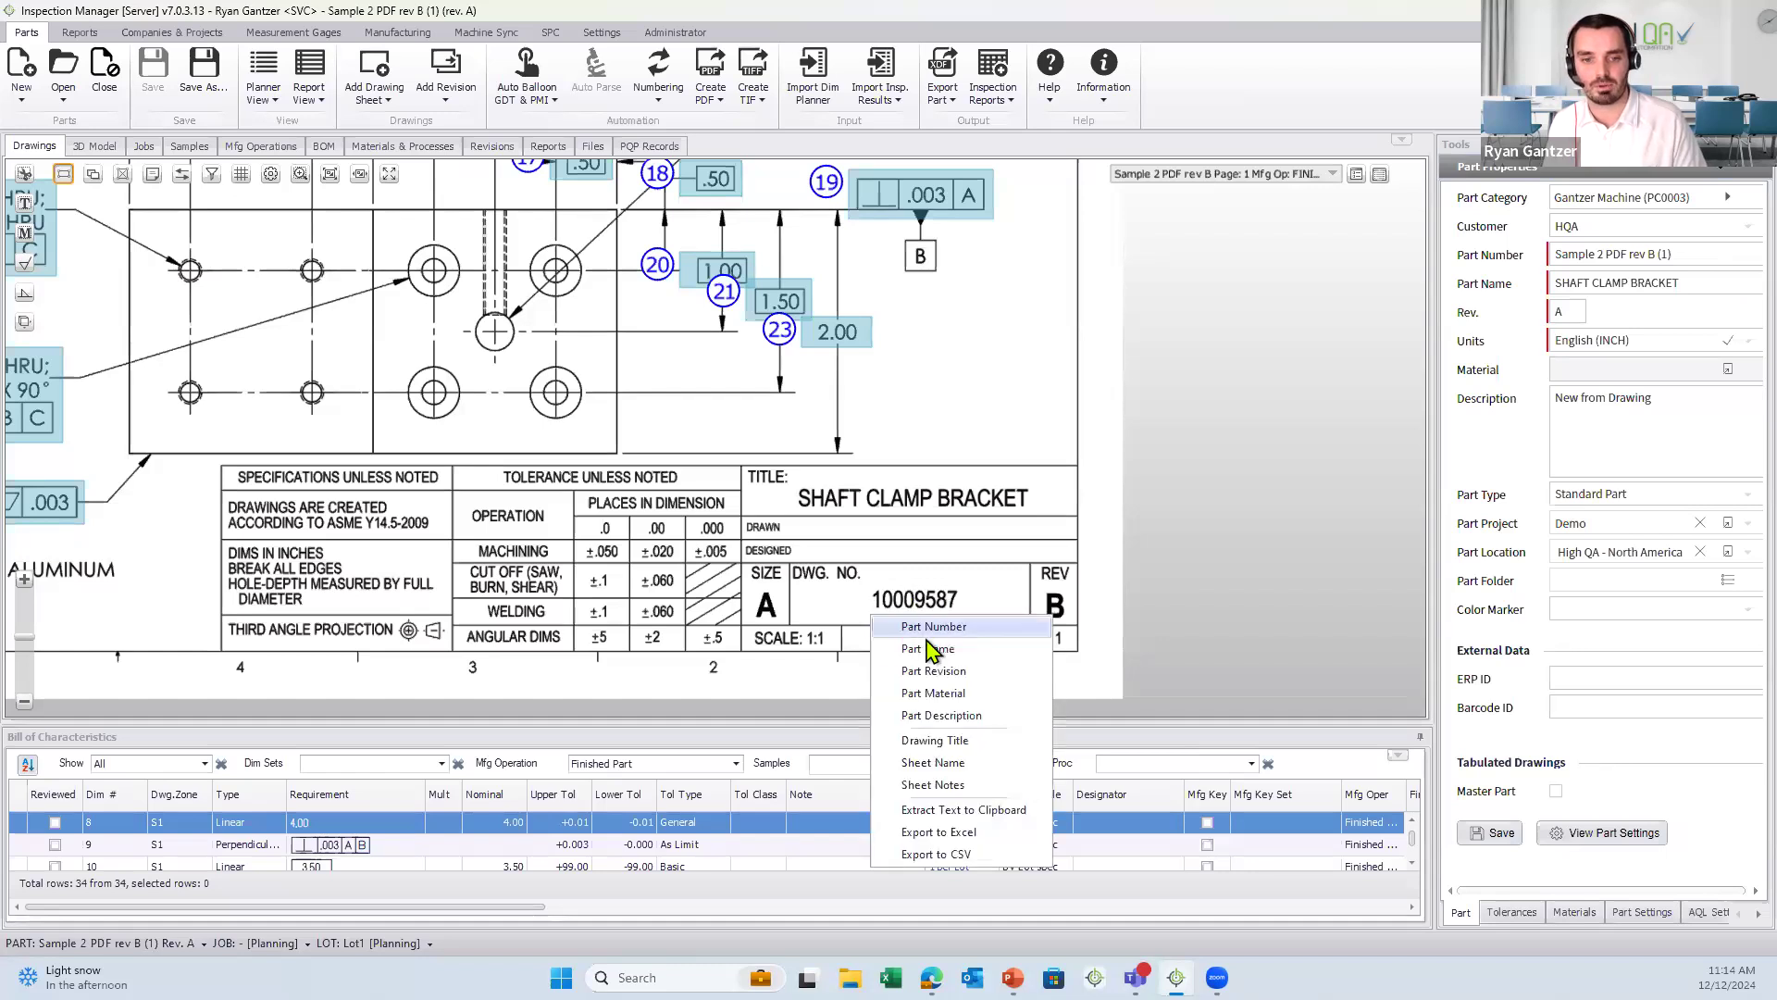
click(935, 630)
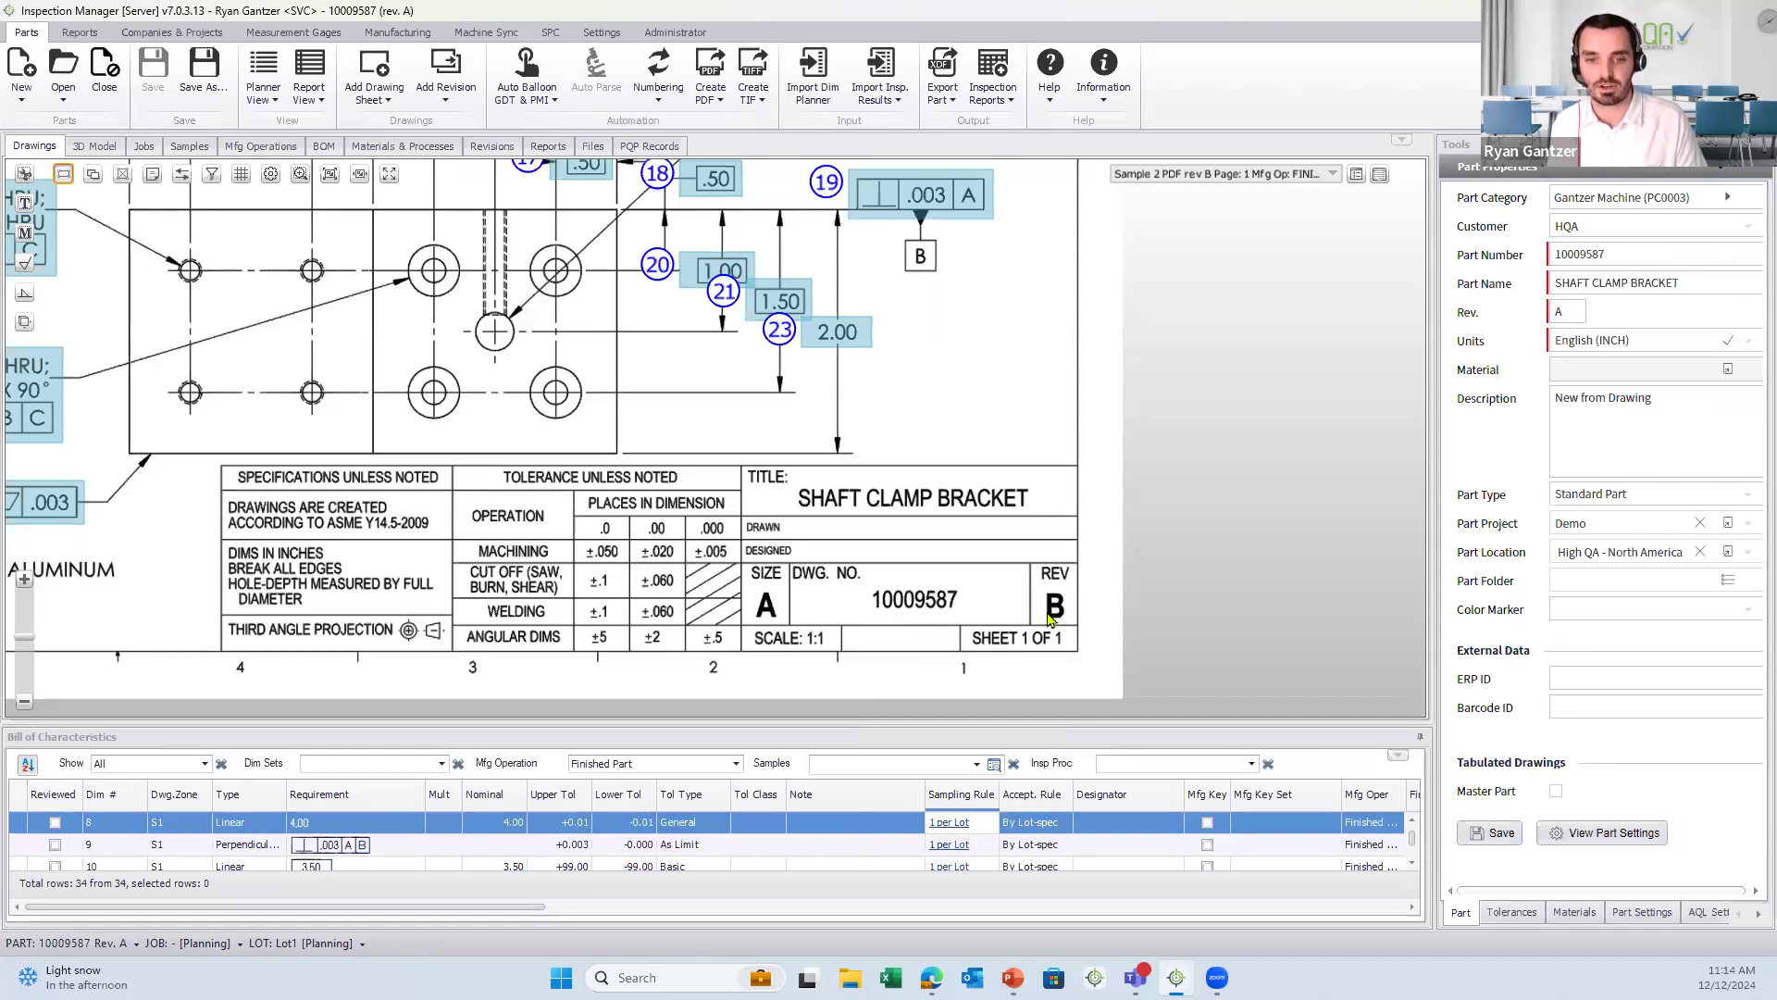
scroll(1041, 648, up, 3)
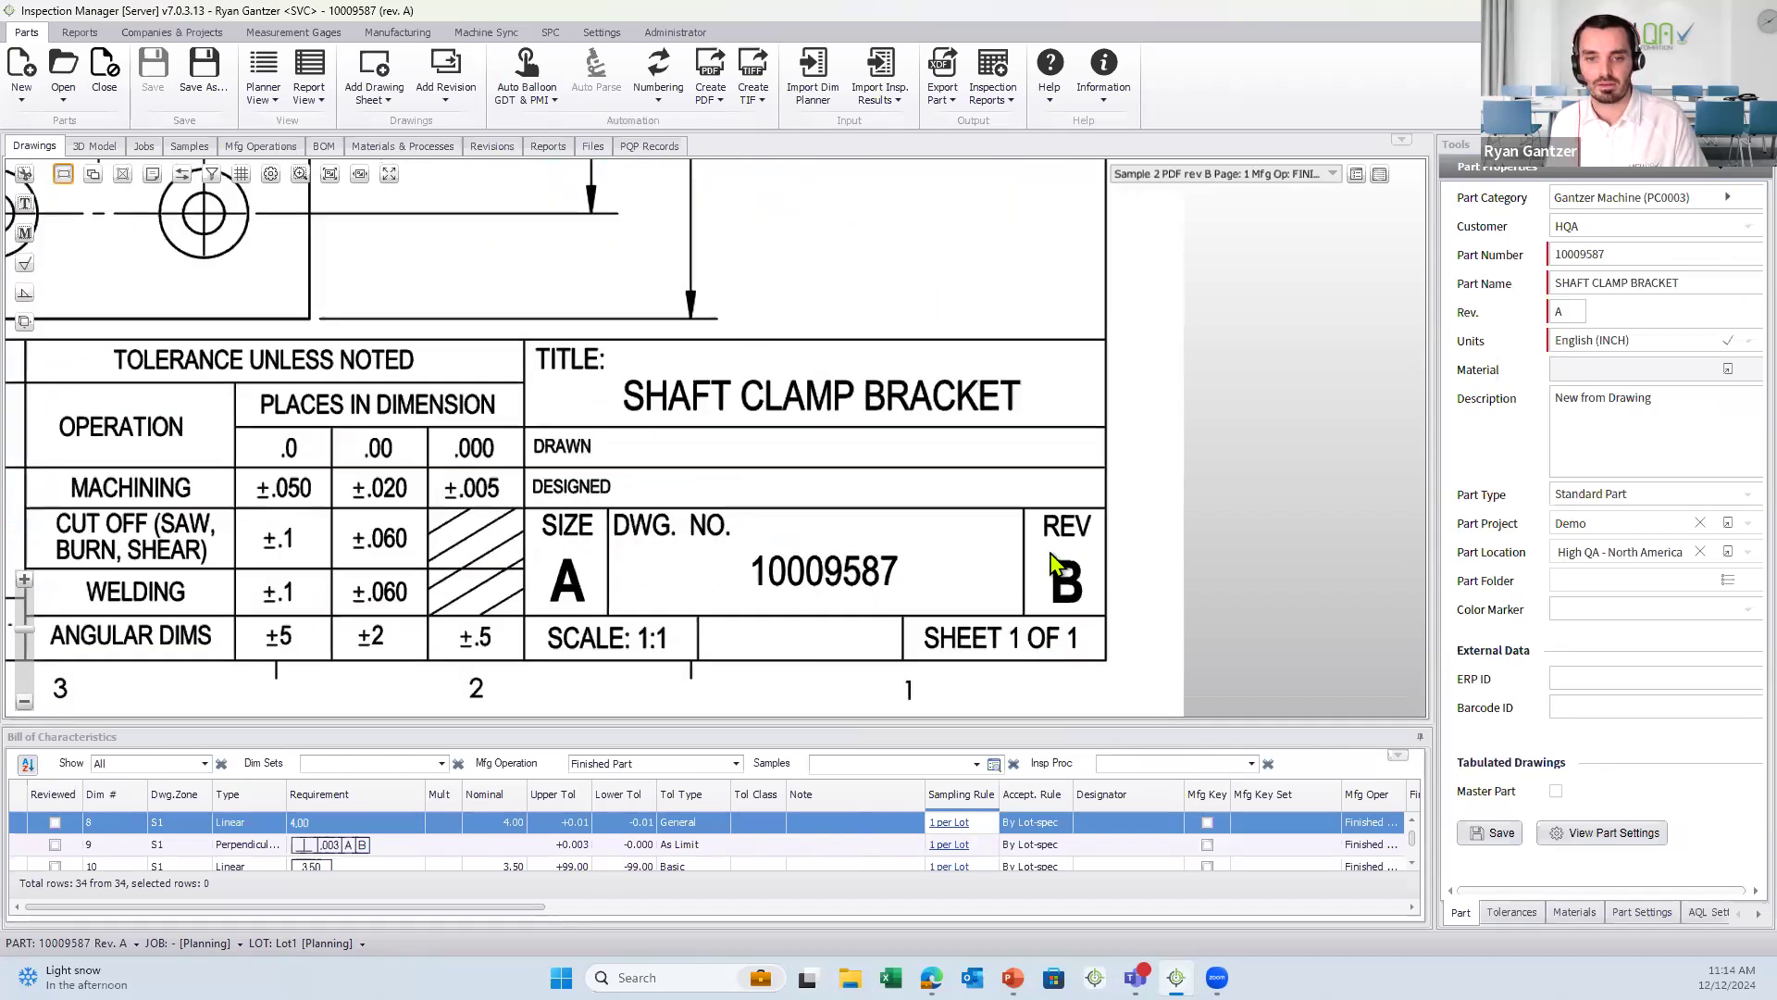
drag(1044, 548, 1089, 606)
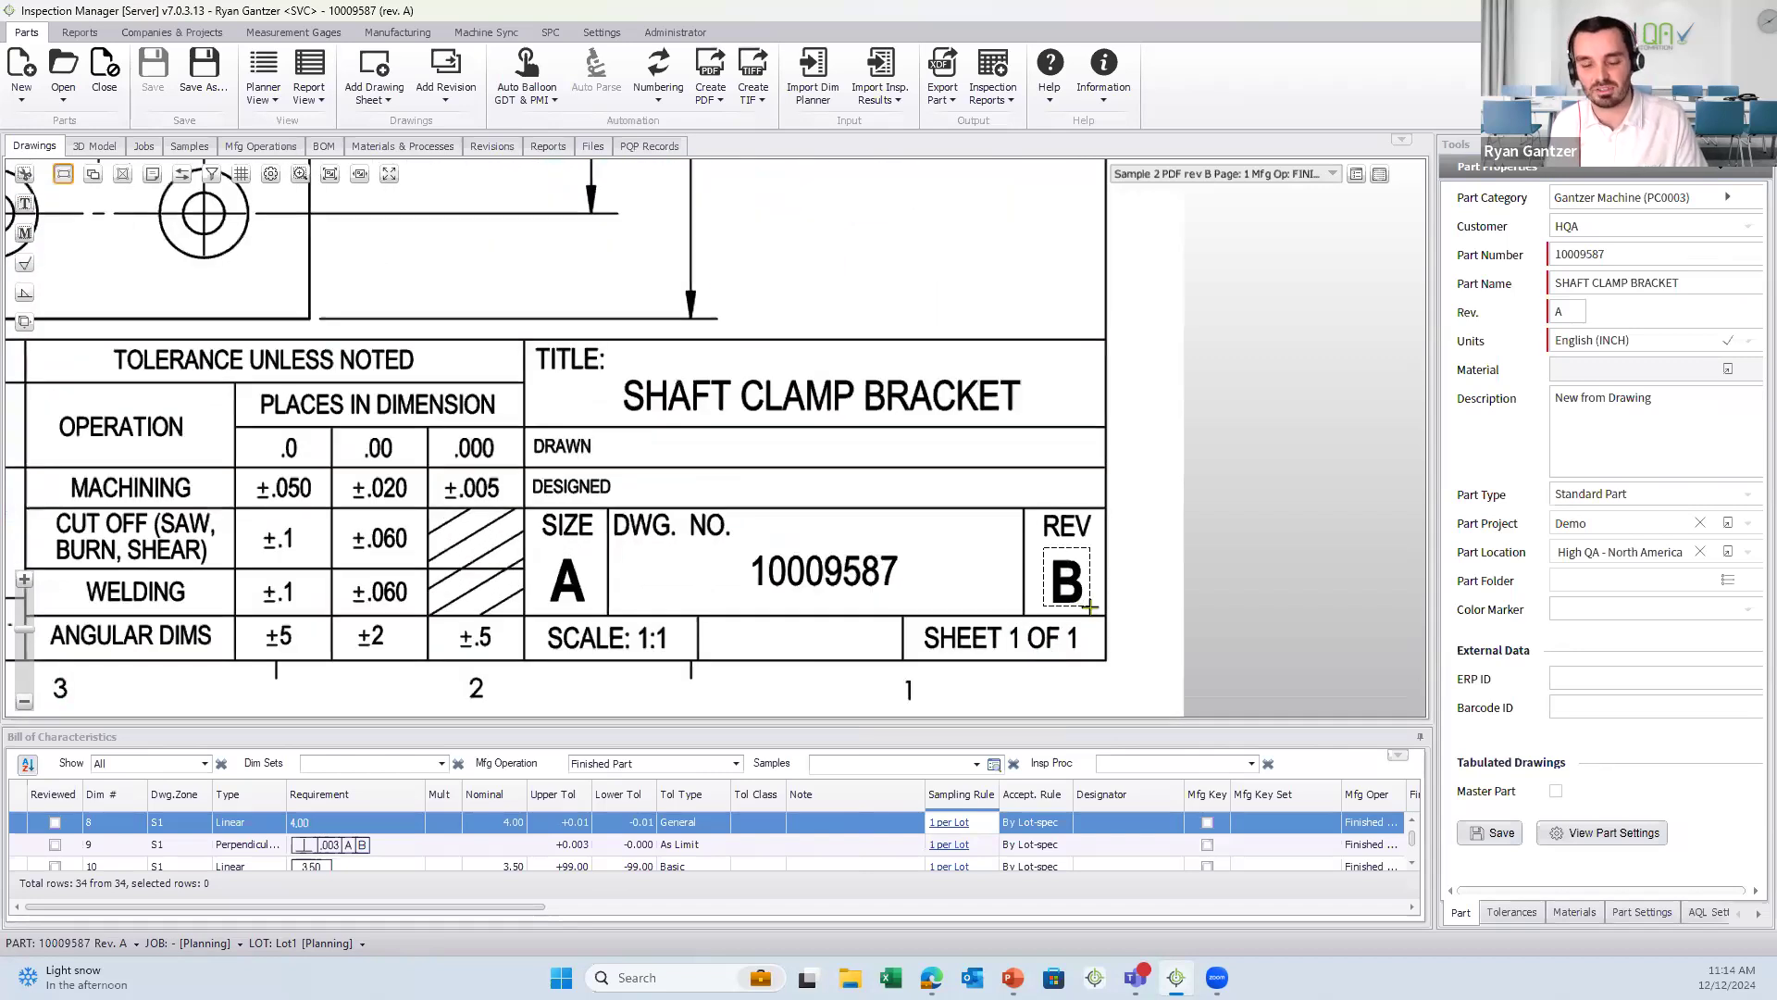
drag(1089, 607, 1091, 610)
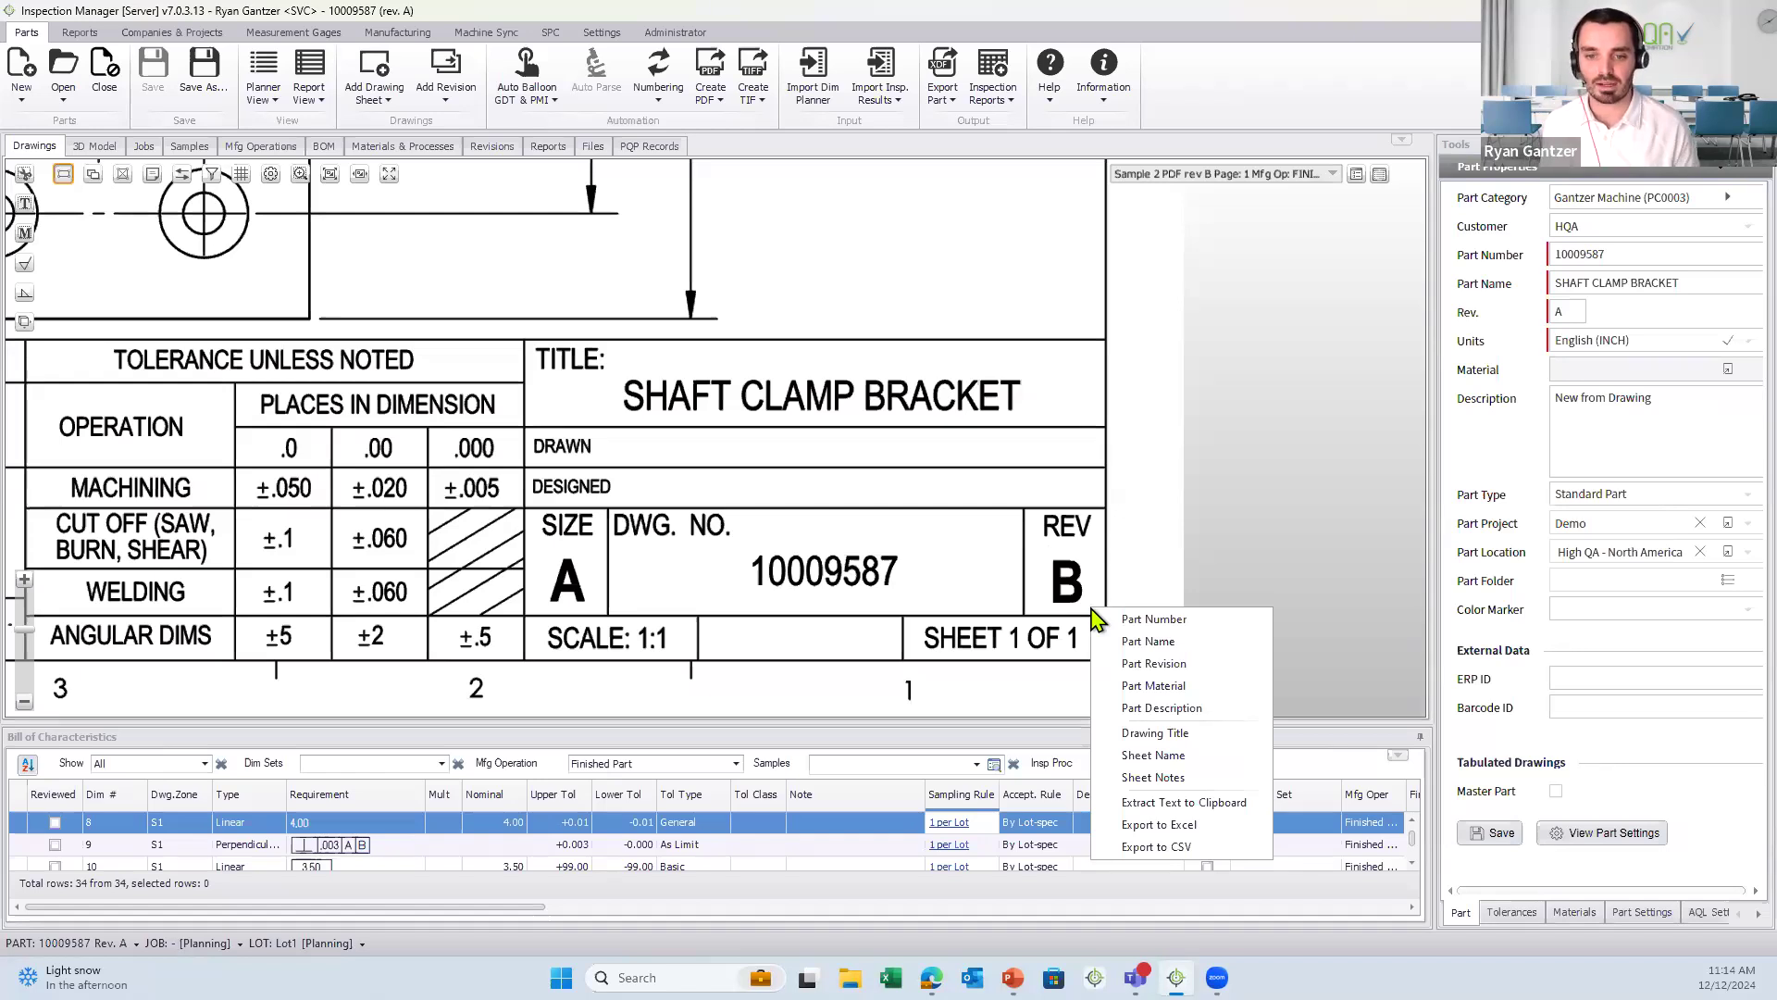
click(1153, 665)
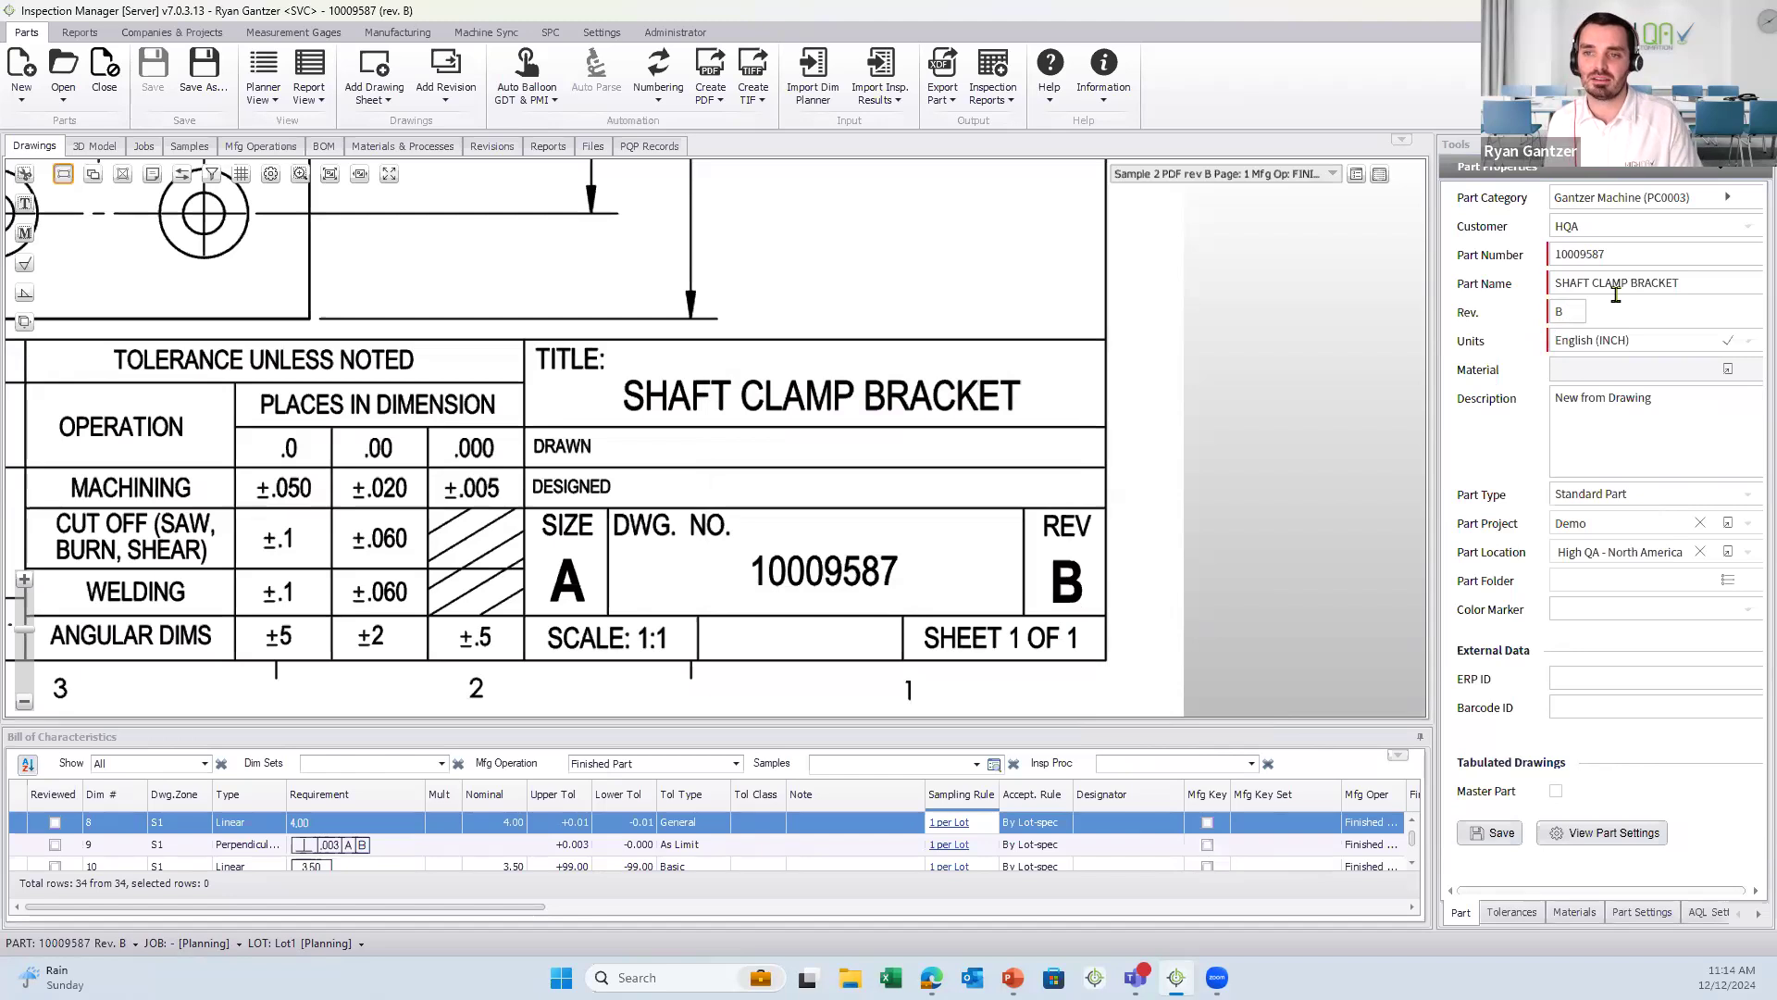
click(1683, 282)
click(1590, 253)
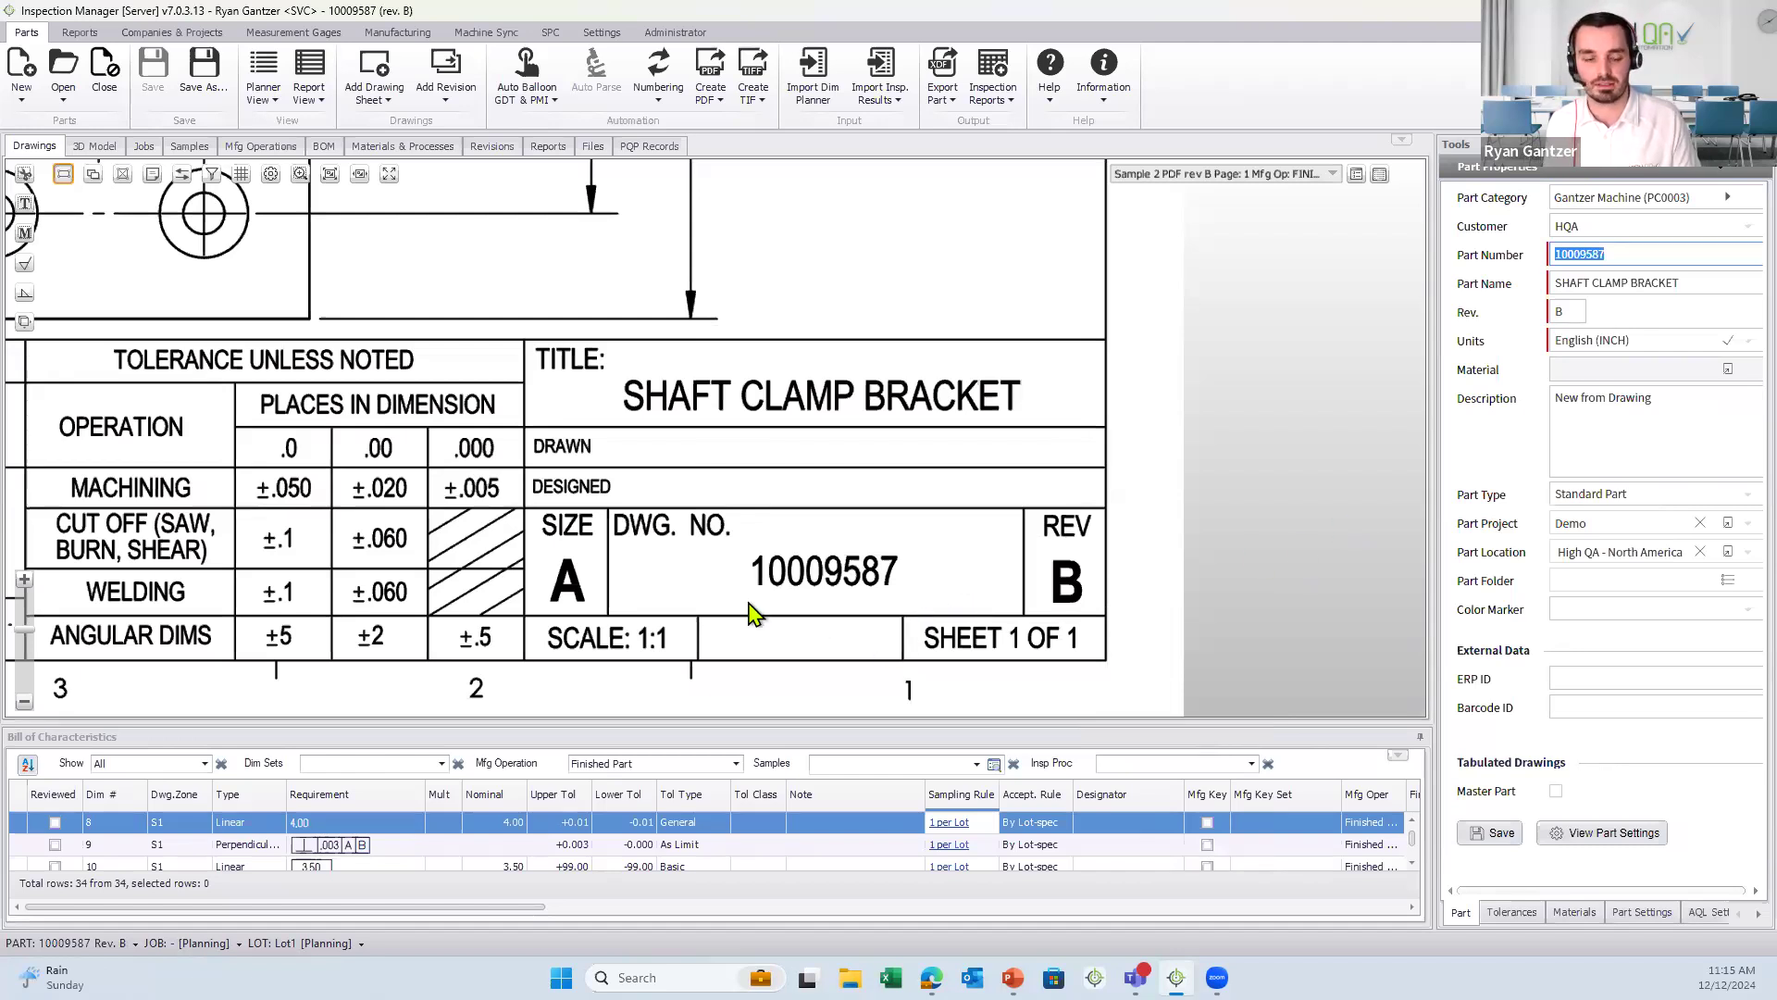
- Balloon the specification notes "DRAWINGS ARE CREATED ACCORDING TO ASME Y14.5-2009", "DIMS IN INCHES" and "BREAK ALL EDGES" as separate text characteristics
mouse_move(660, 490)
mouse_down()
mouse_move(1064, 490)
mouse_move(1089, 516)
mouse_up()
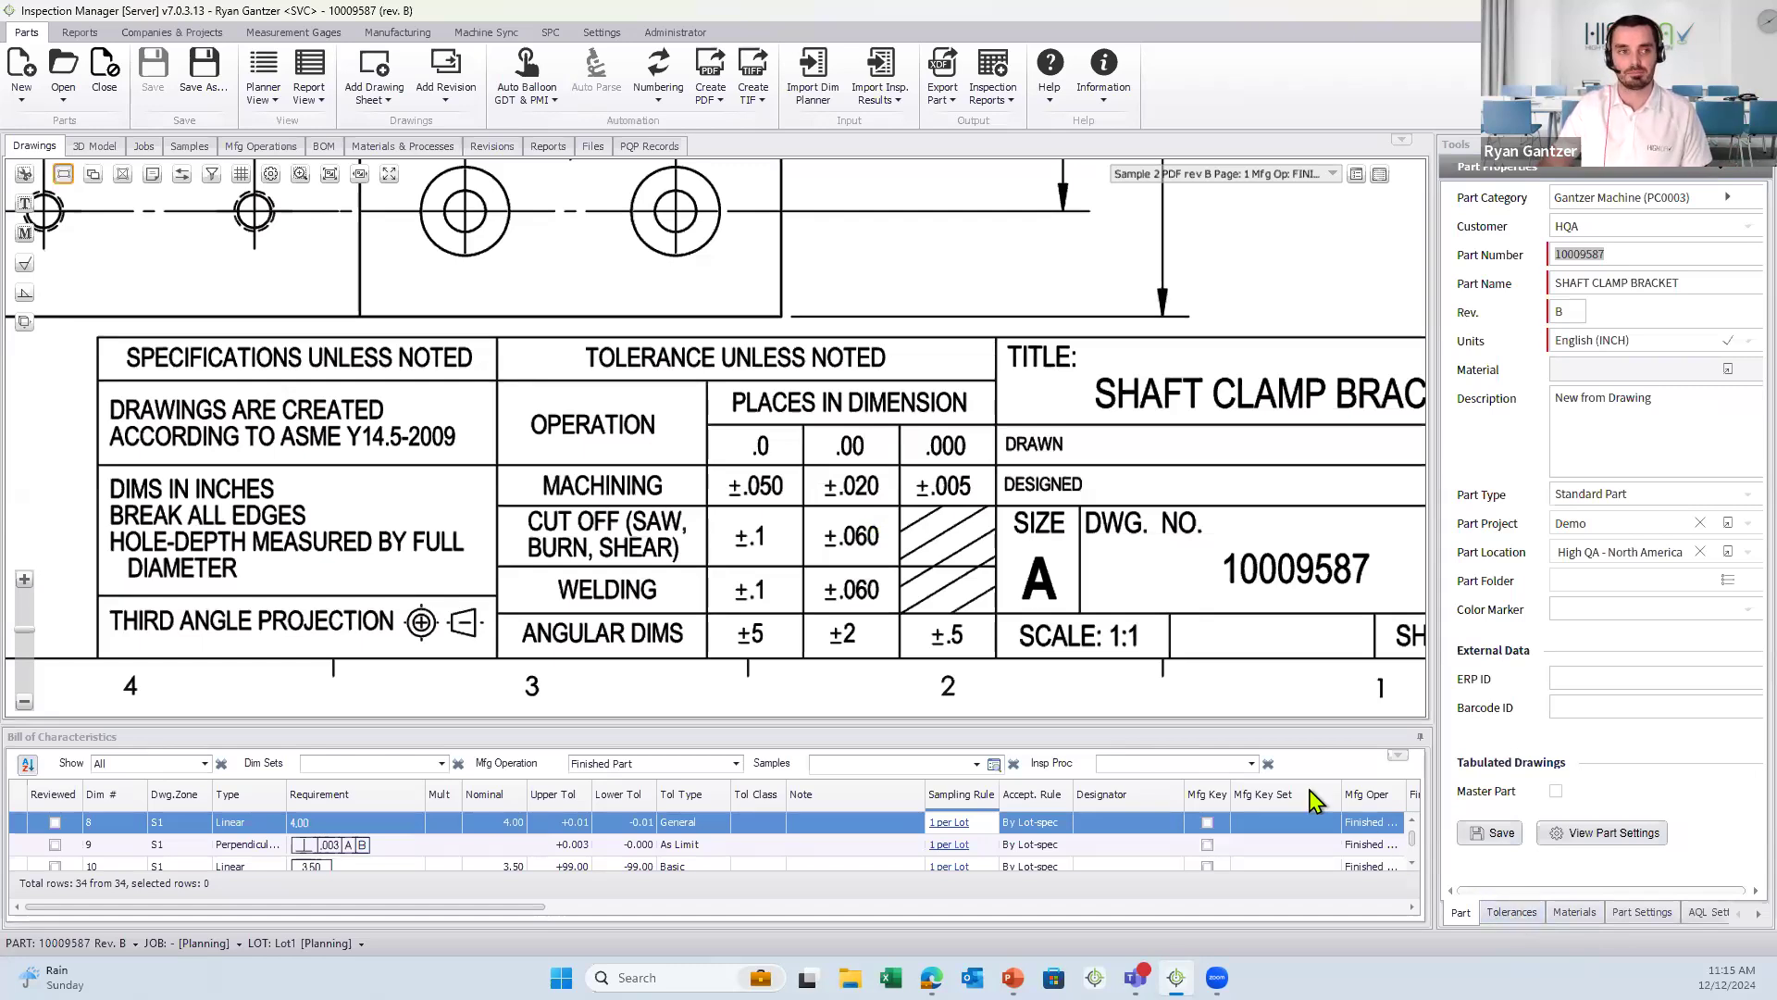
drag(785, 533, 999, 553)
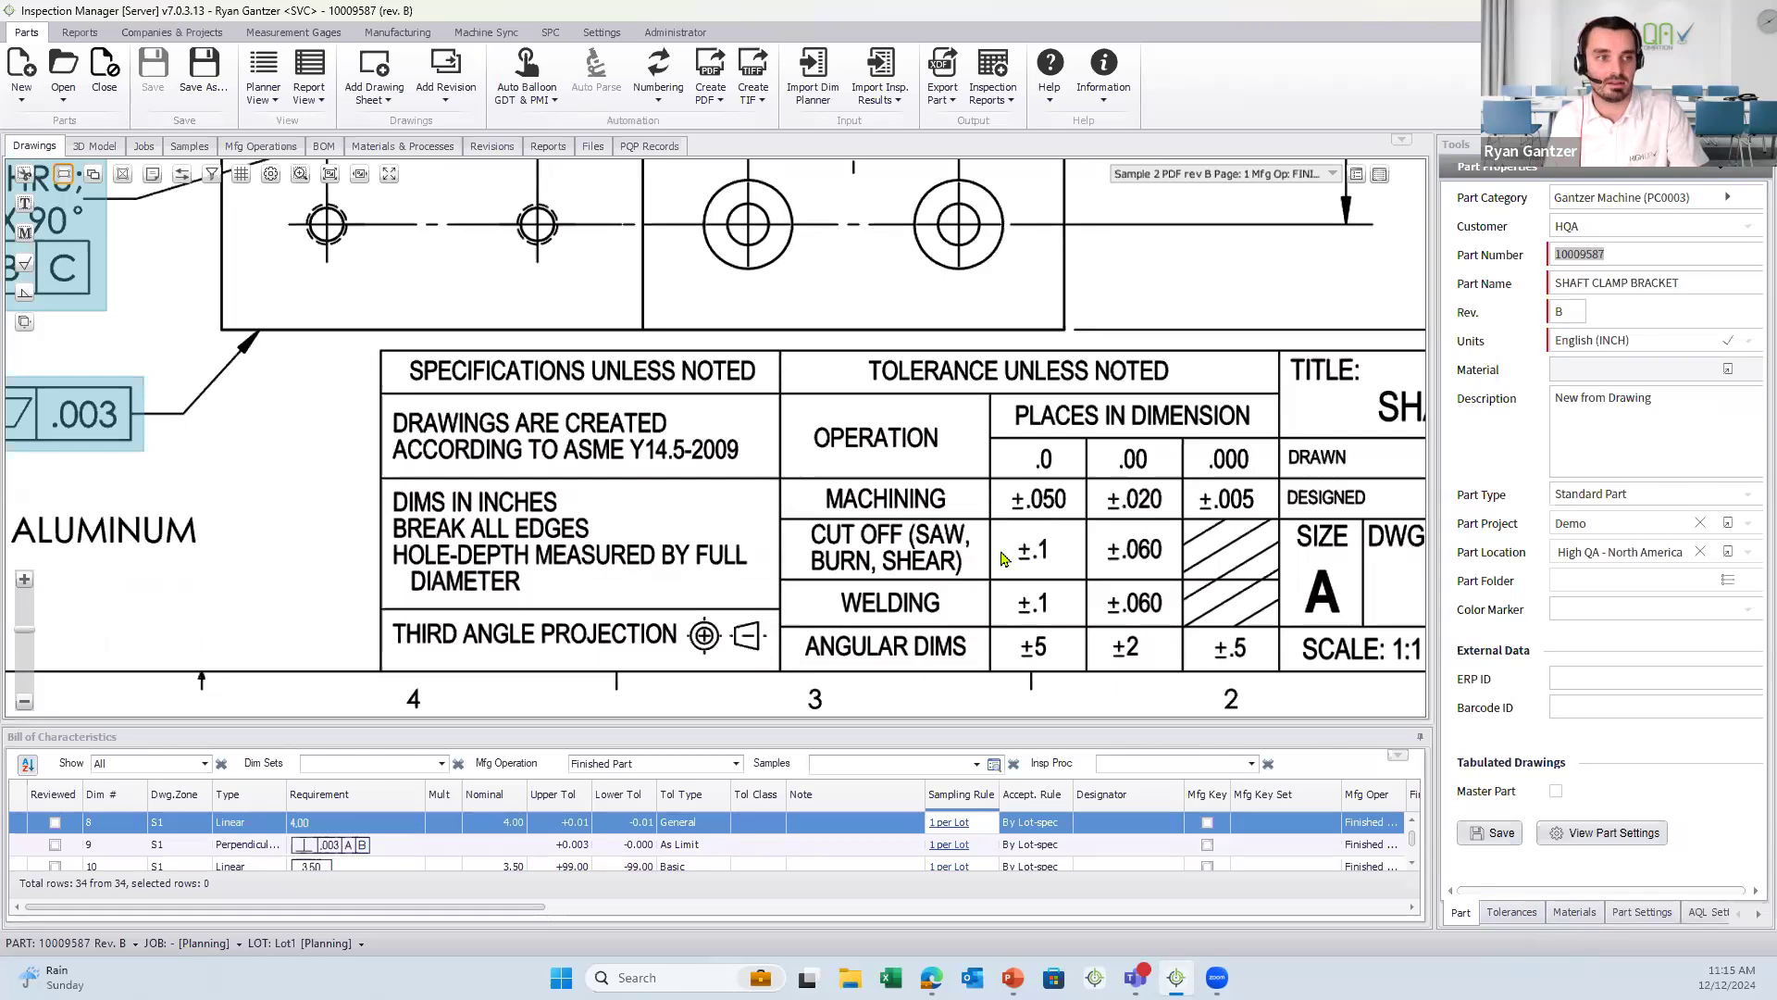
drag(935, 546, 861, 558)
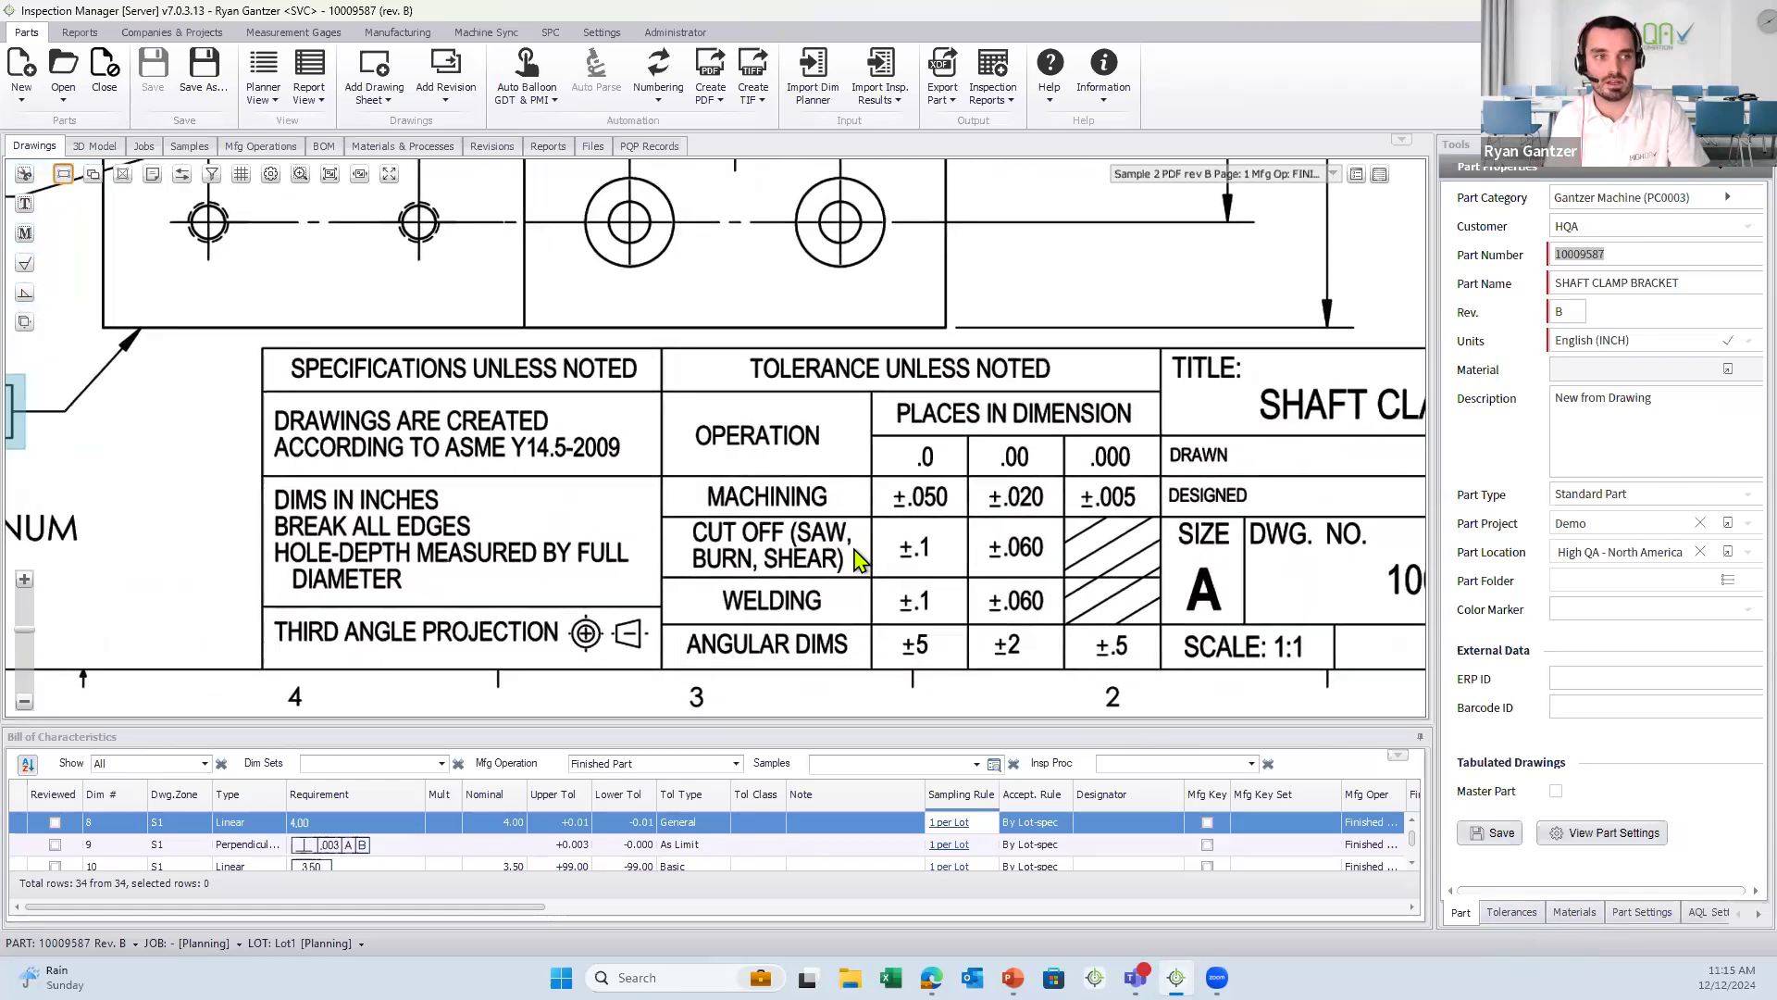
click(21, 206)
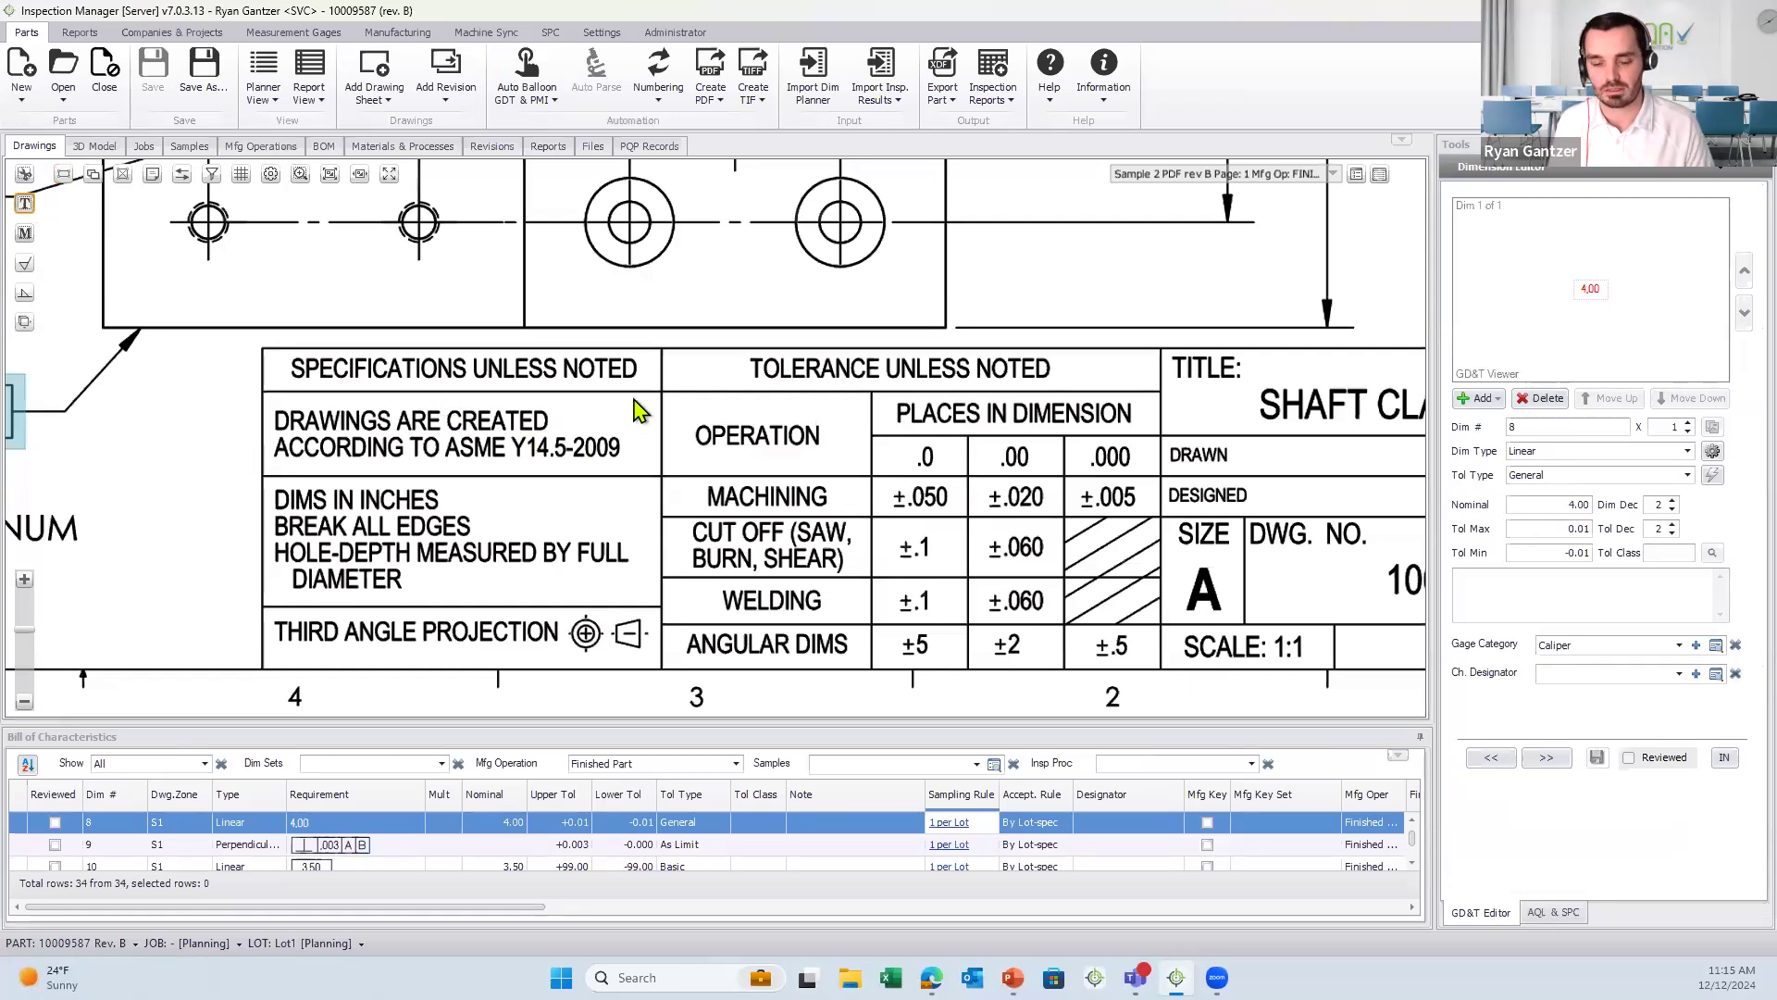
drag(634, 395, 267, 462)
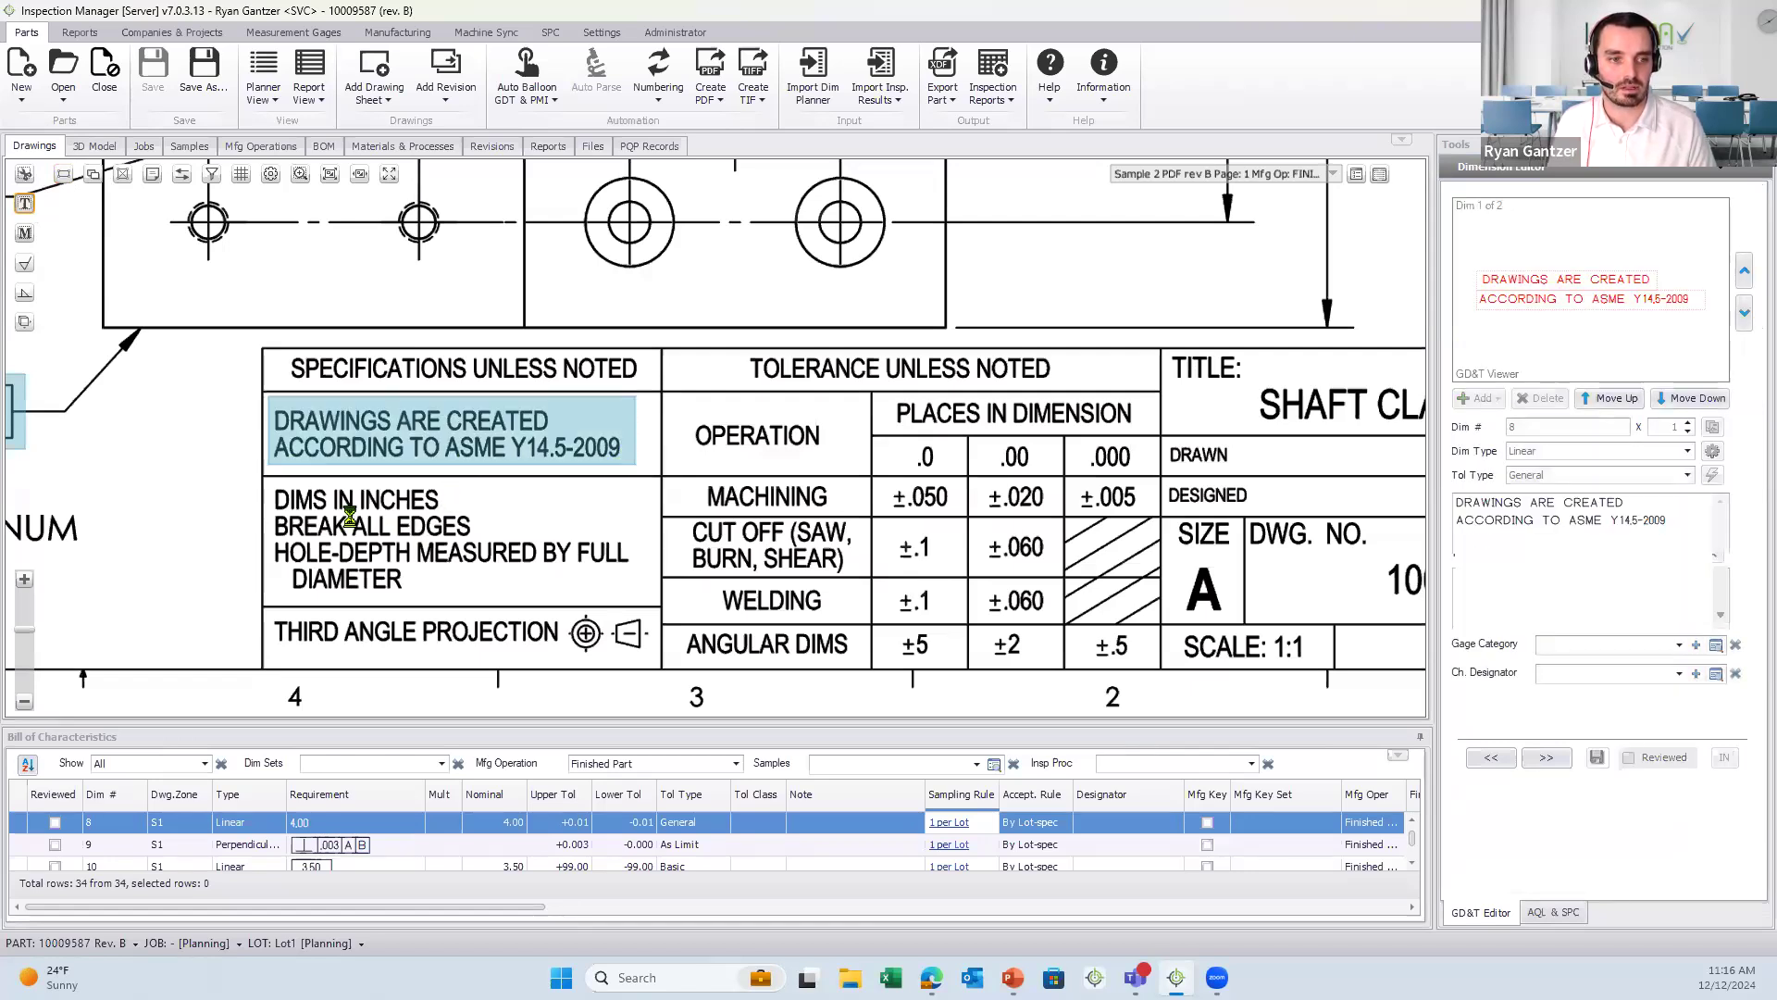
click(412, 520)
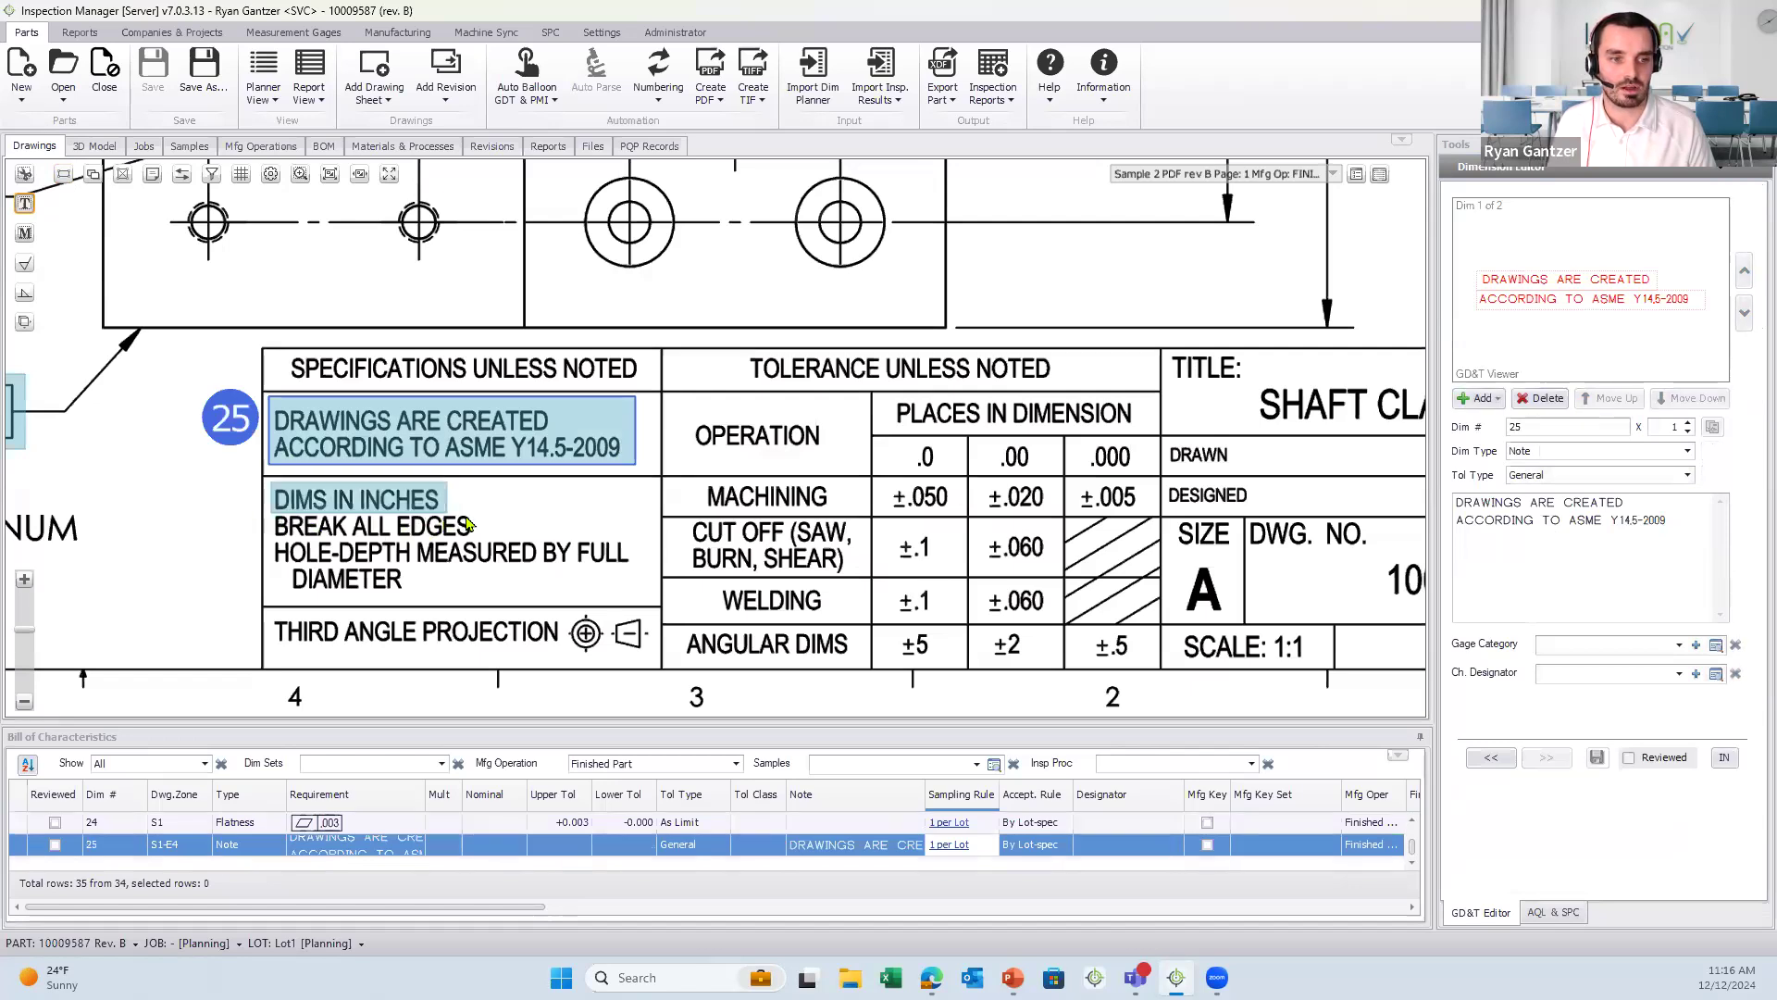
drag(398, 542, 271, 547)
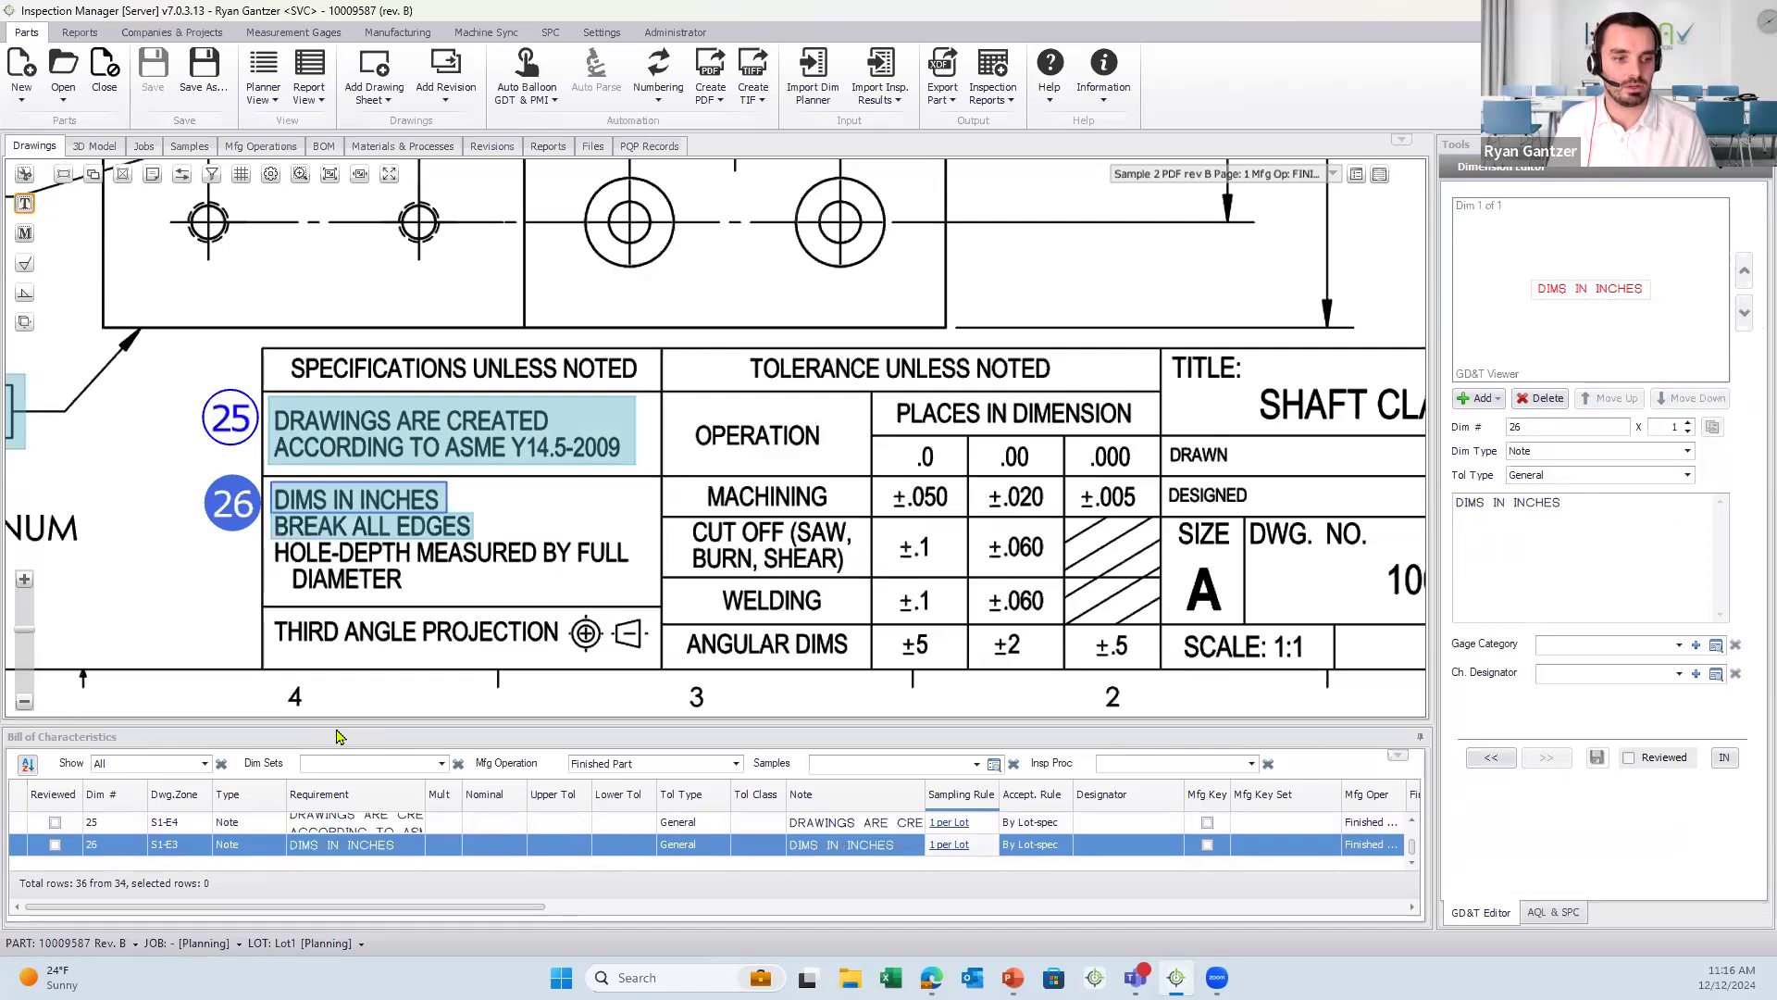
drag(355, 722, 353, 691)
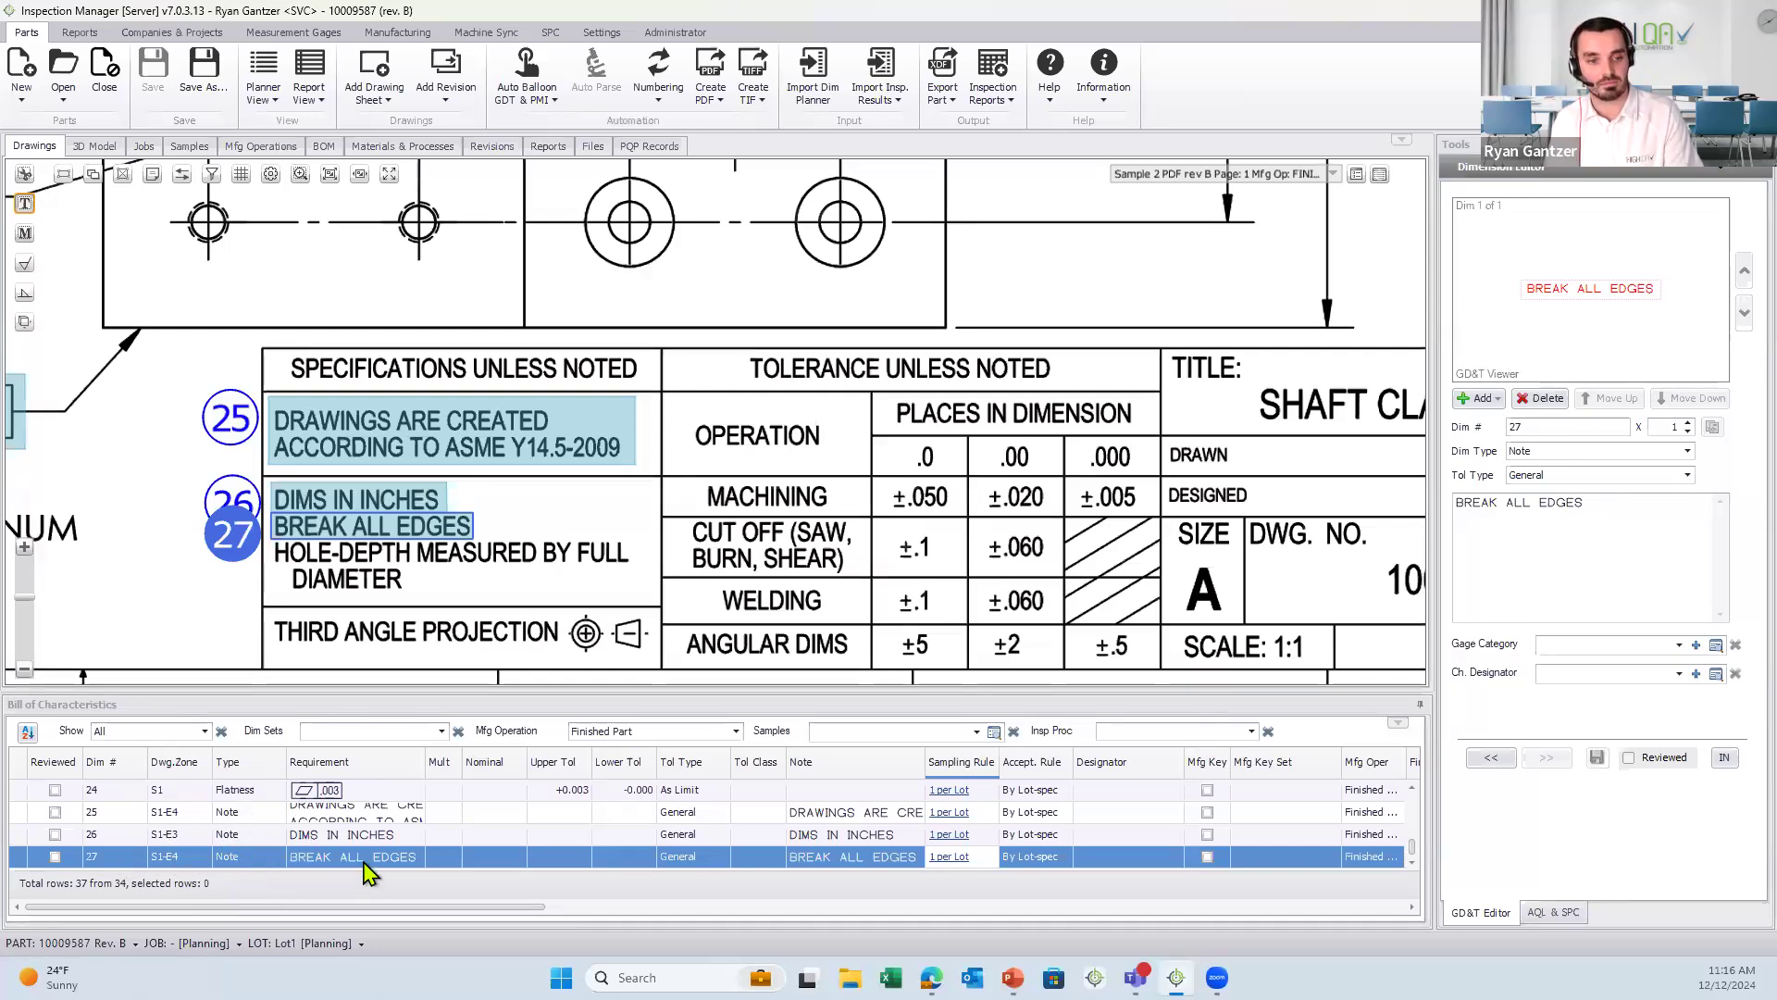
- Append "this is my note" to the text of the BREAK ALL EDGES note and save the characteristic
click(1645, 520)
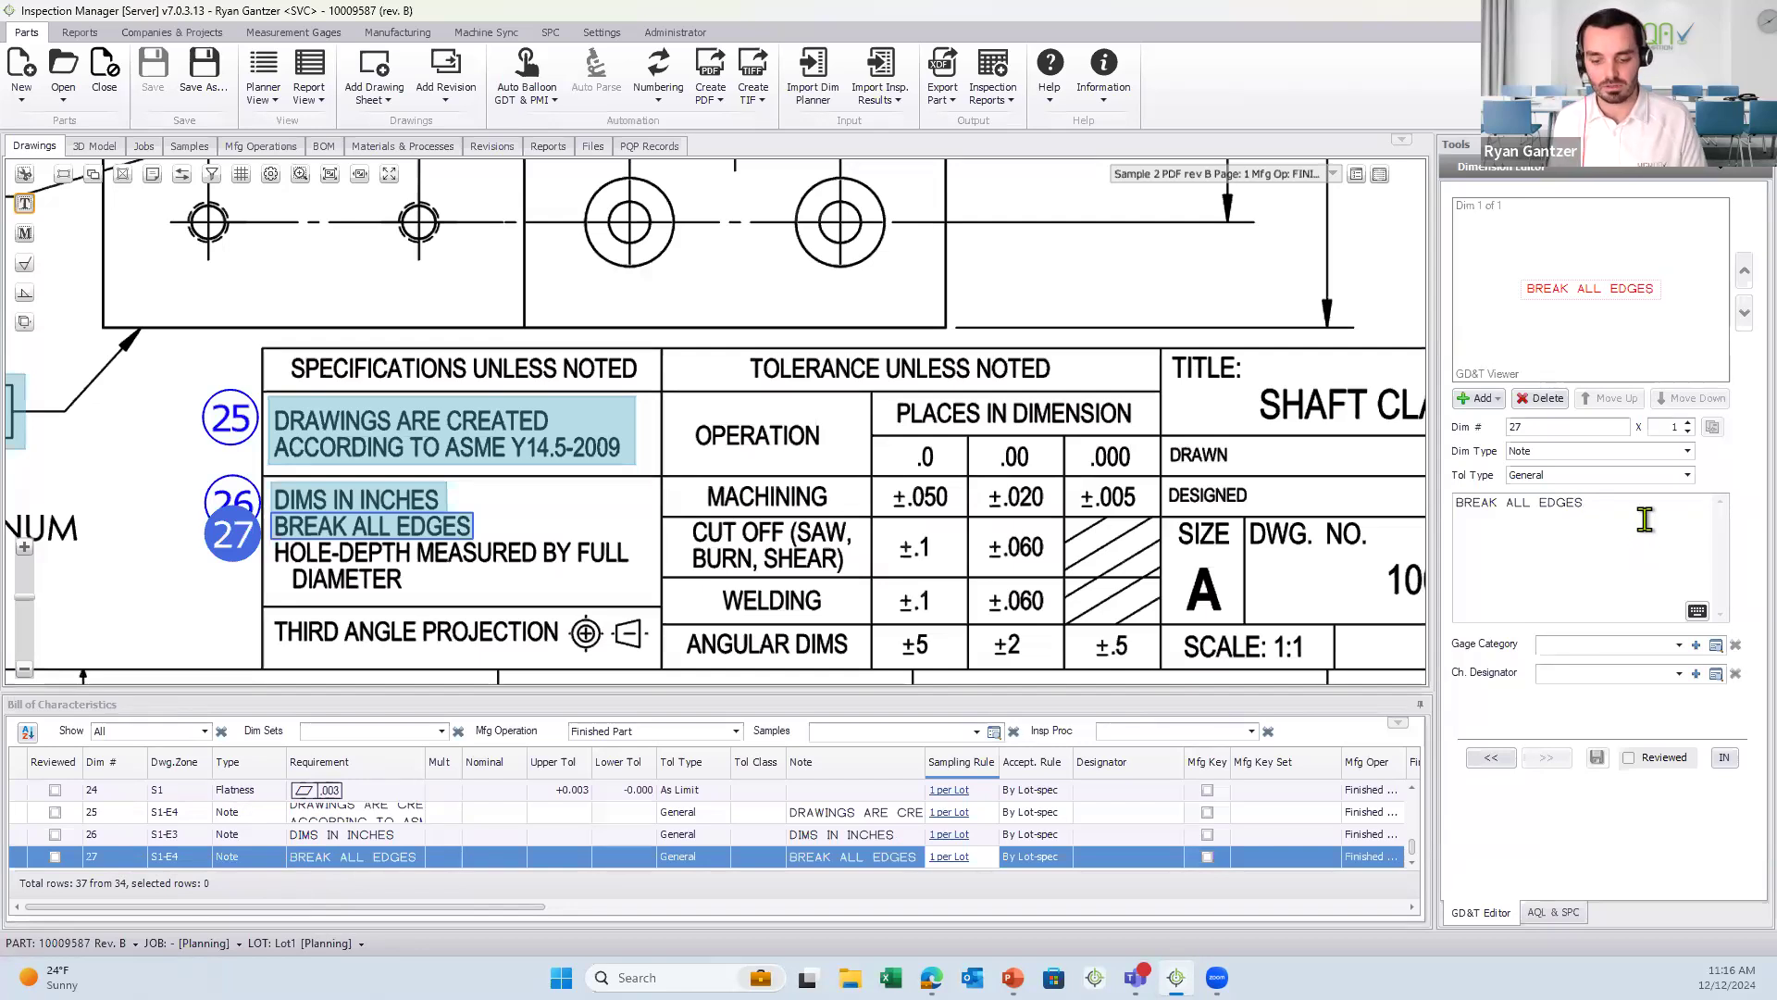
text(this is)
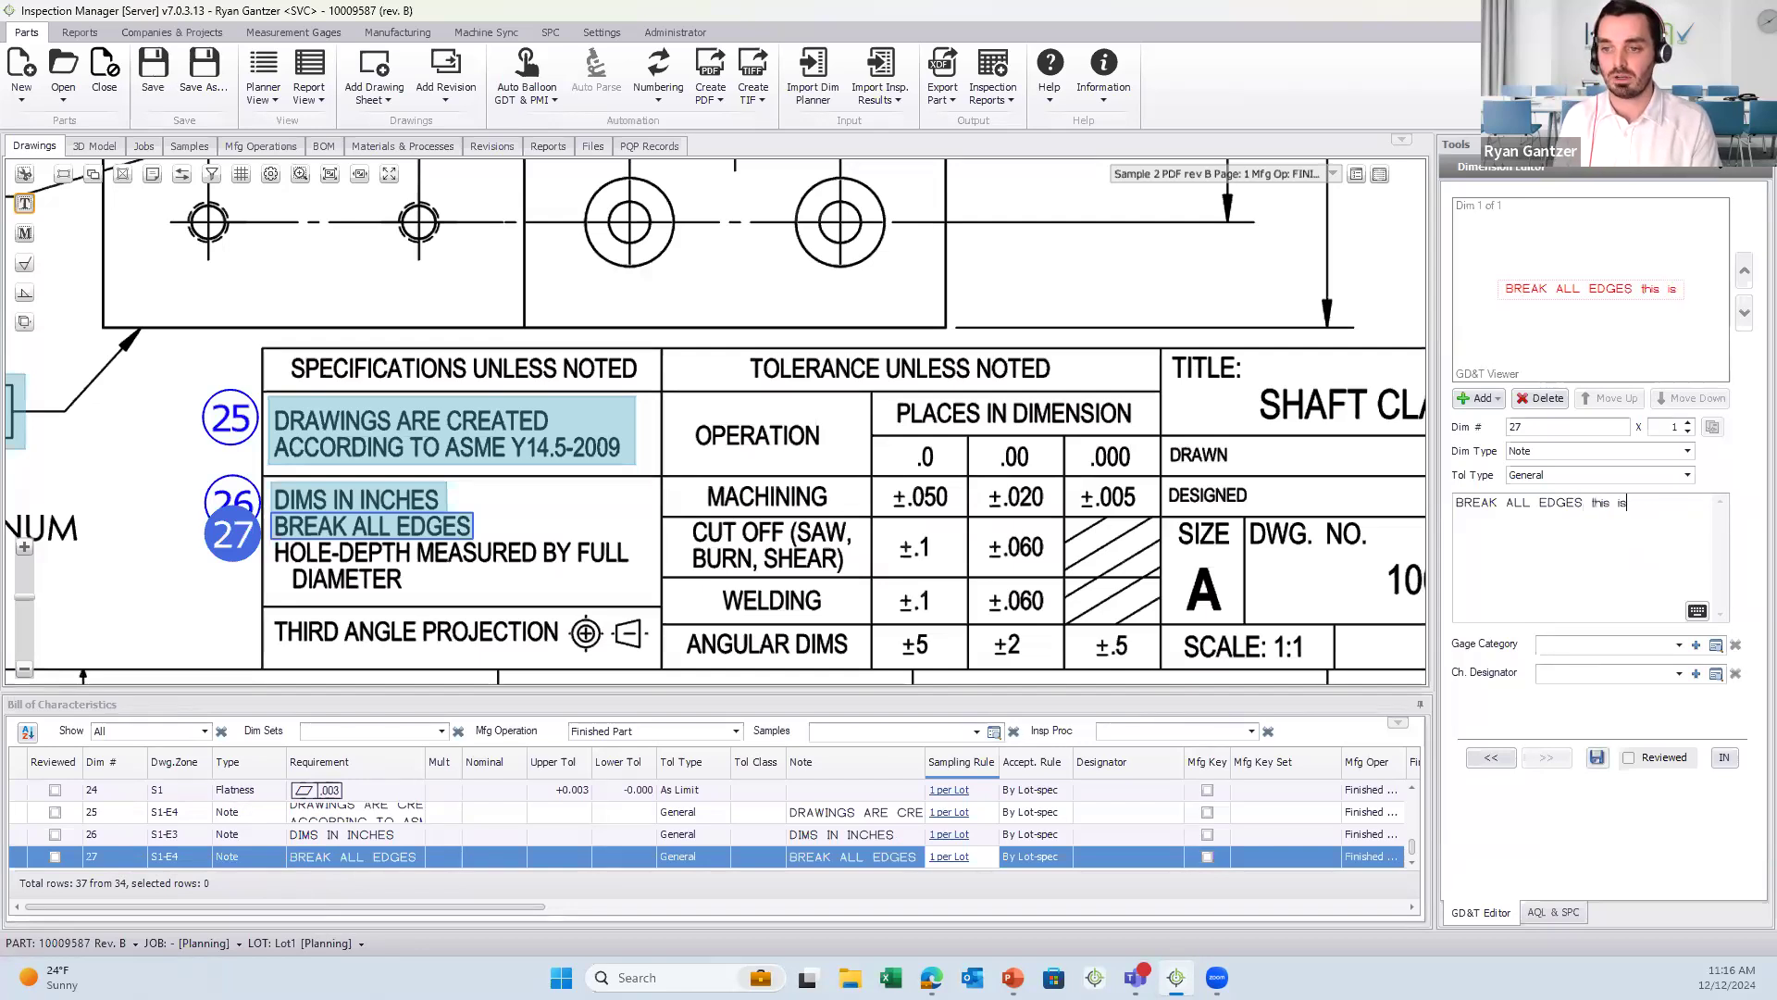
text( my note)
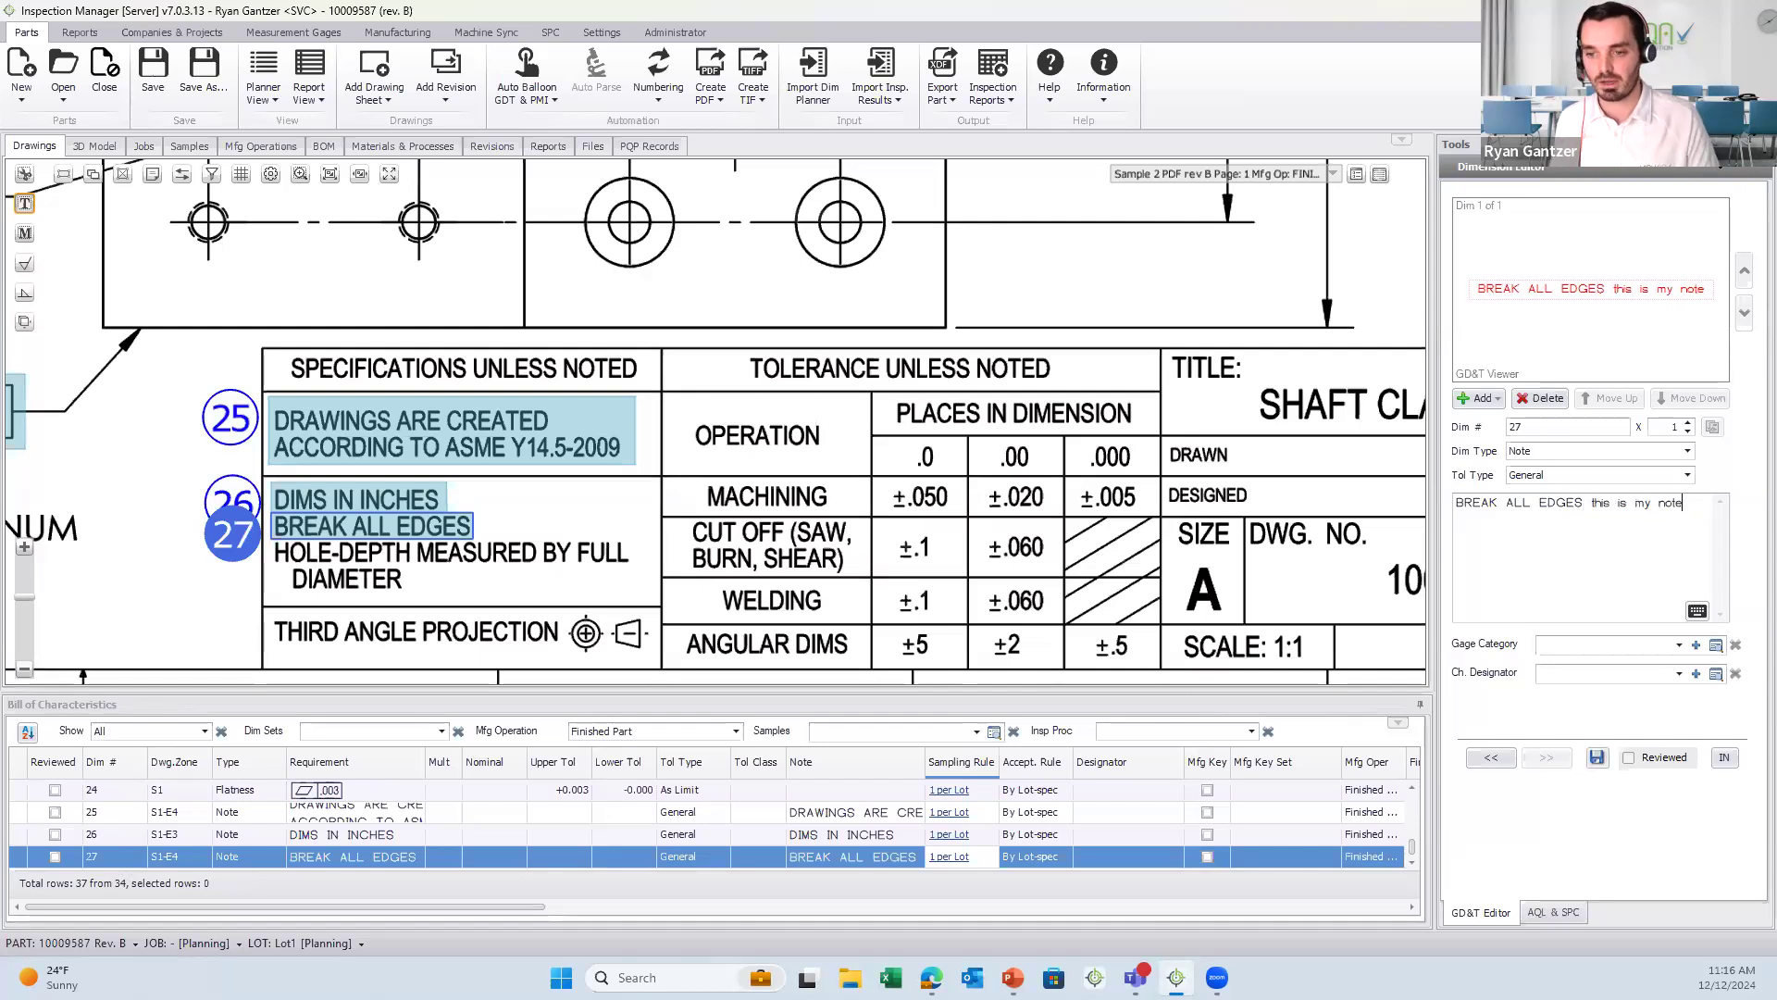
click(1597, 757)
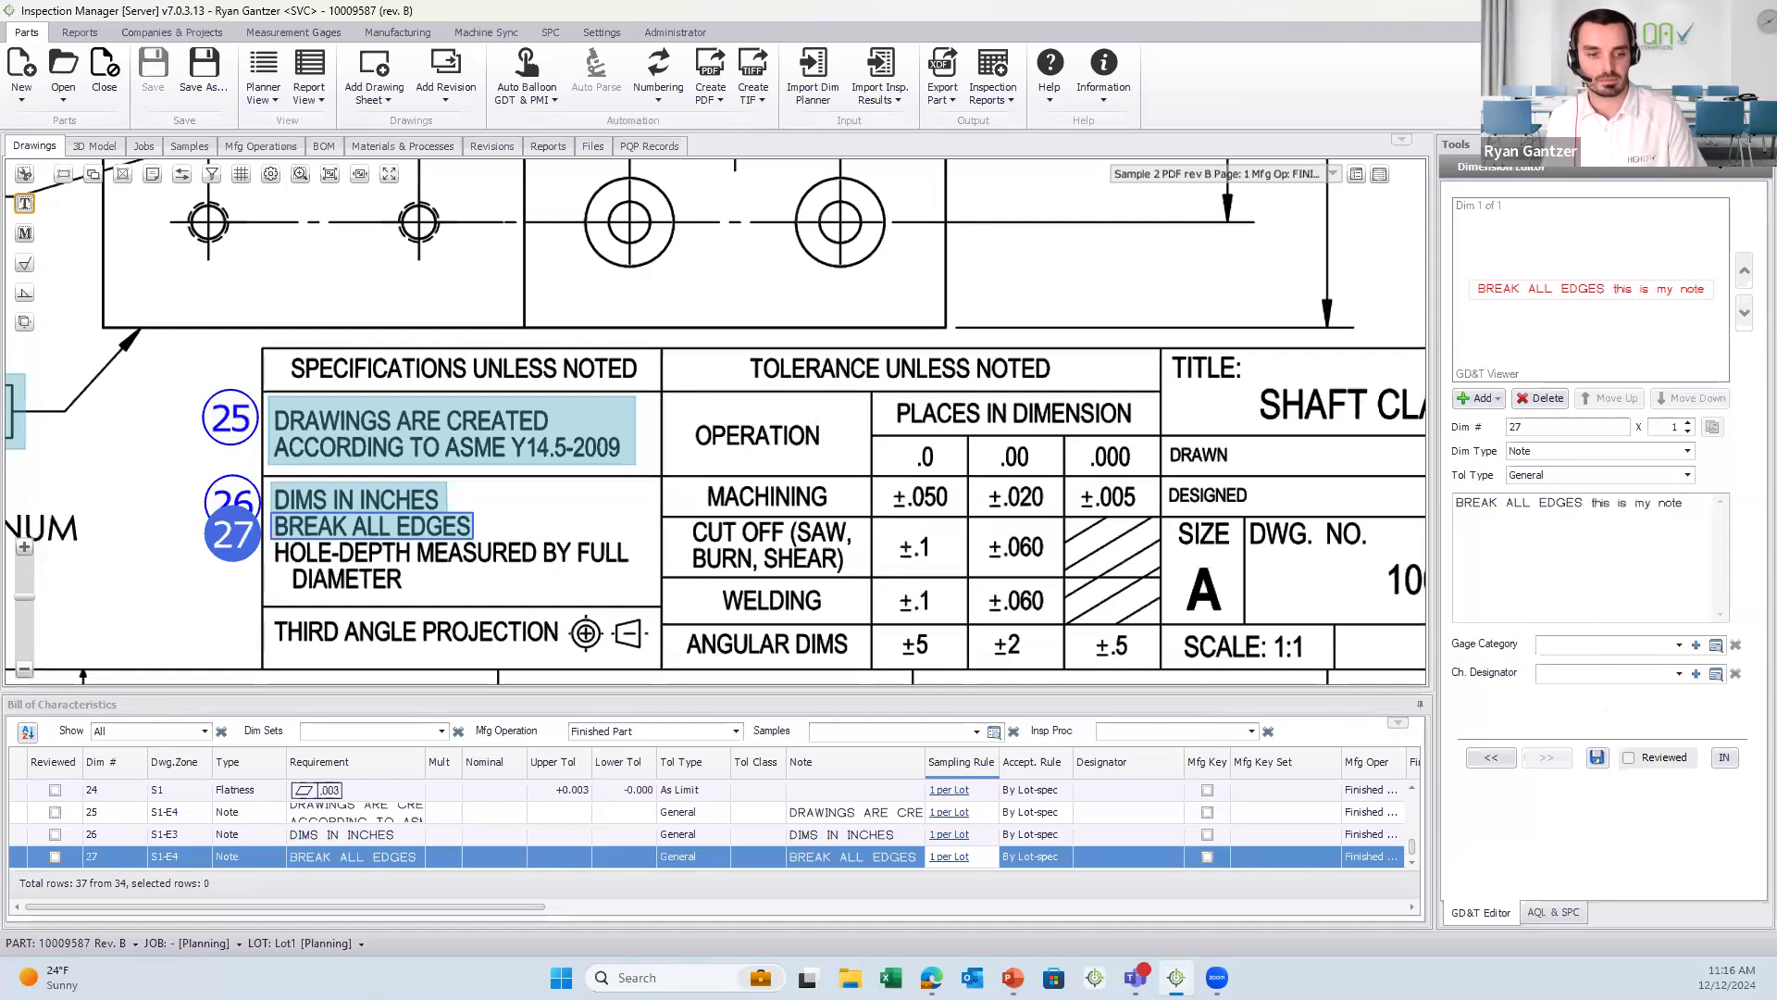
mouse_move(1135, 977)
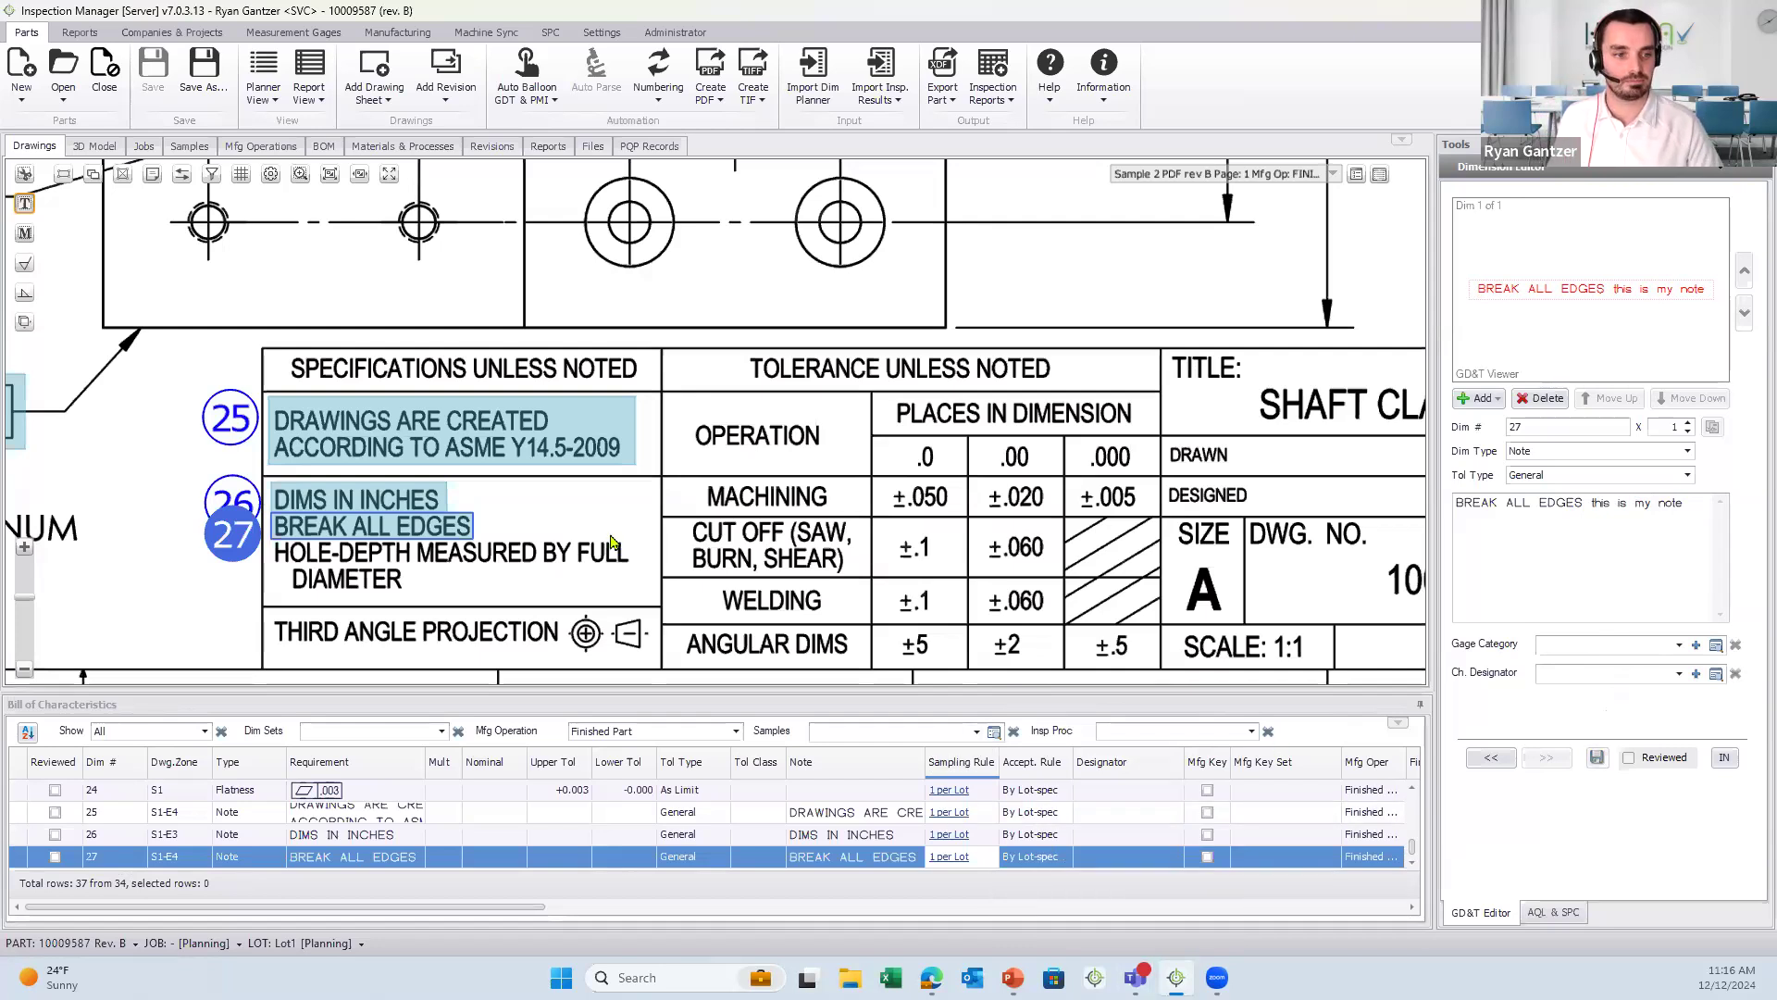
drag(698, 530, 988, 506)
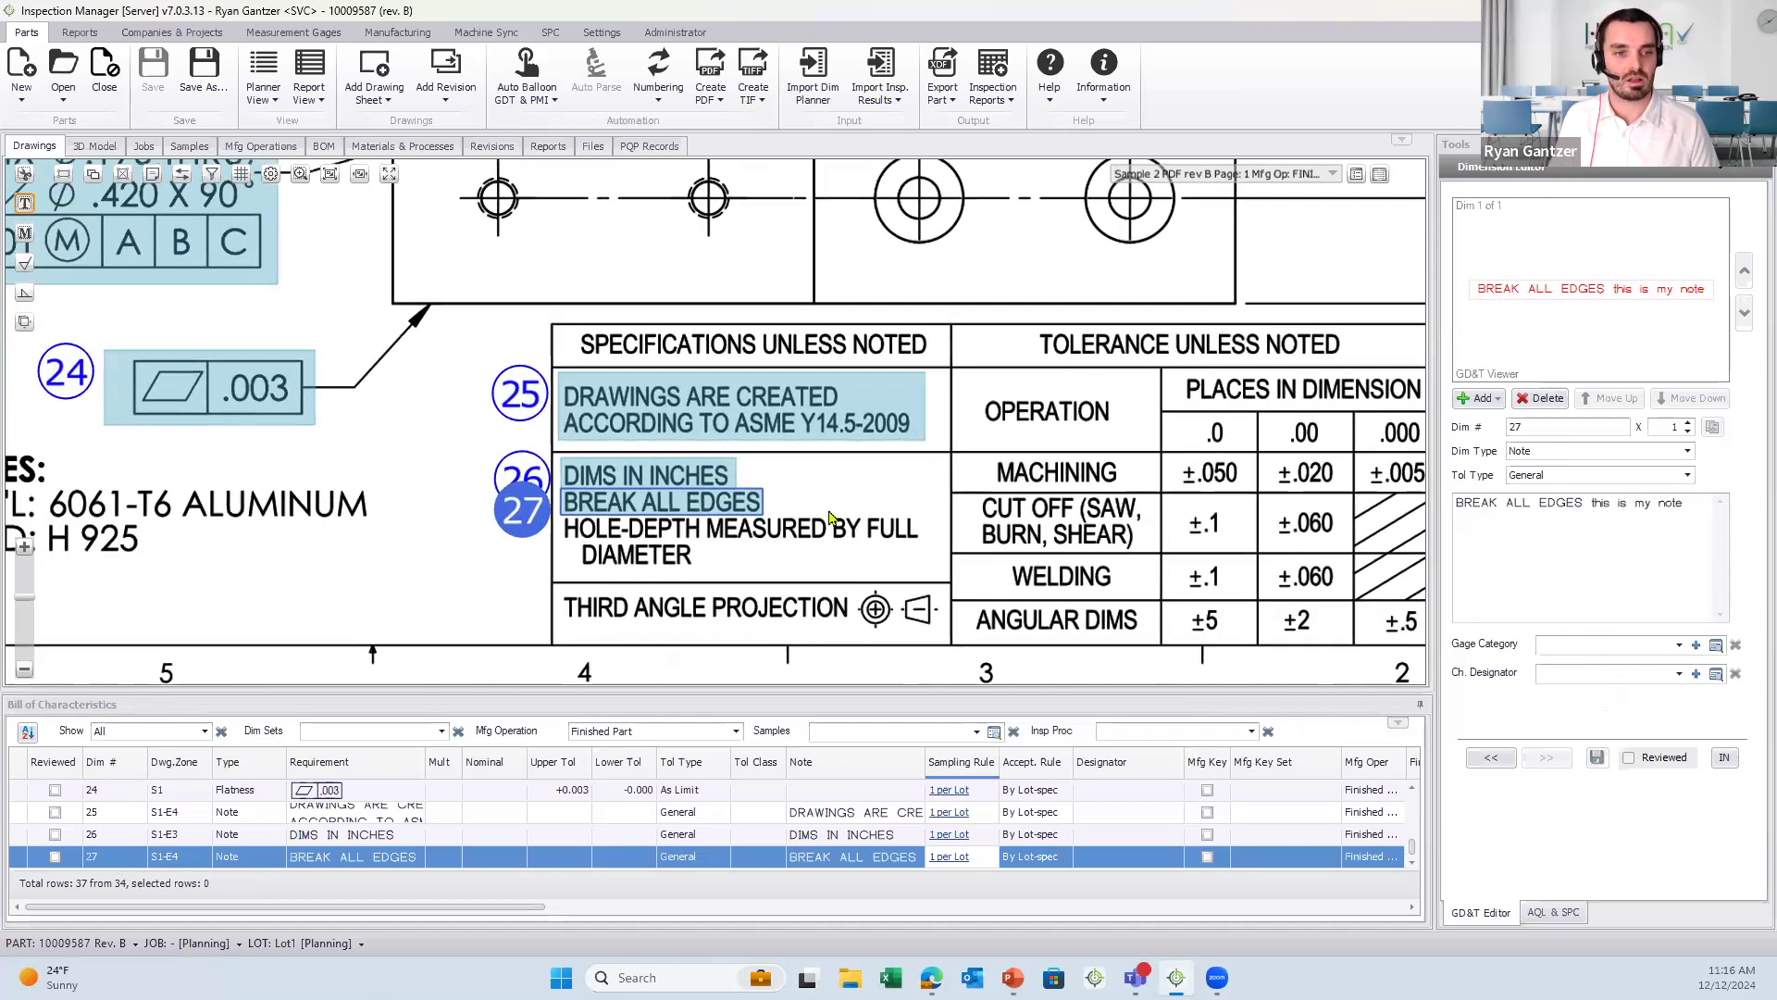
- Move balloons 25, 26 and 27 away from the specification notes so they sit clear of the text and each other
drag(537, 483, 505, 463)
drag(510, 394, 477, 362)
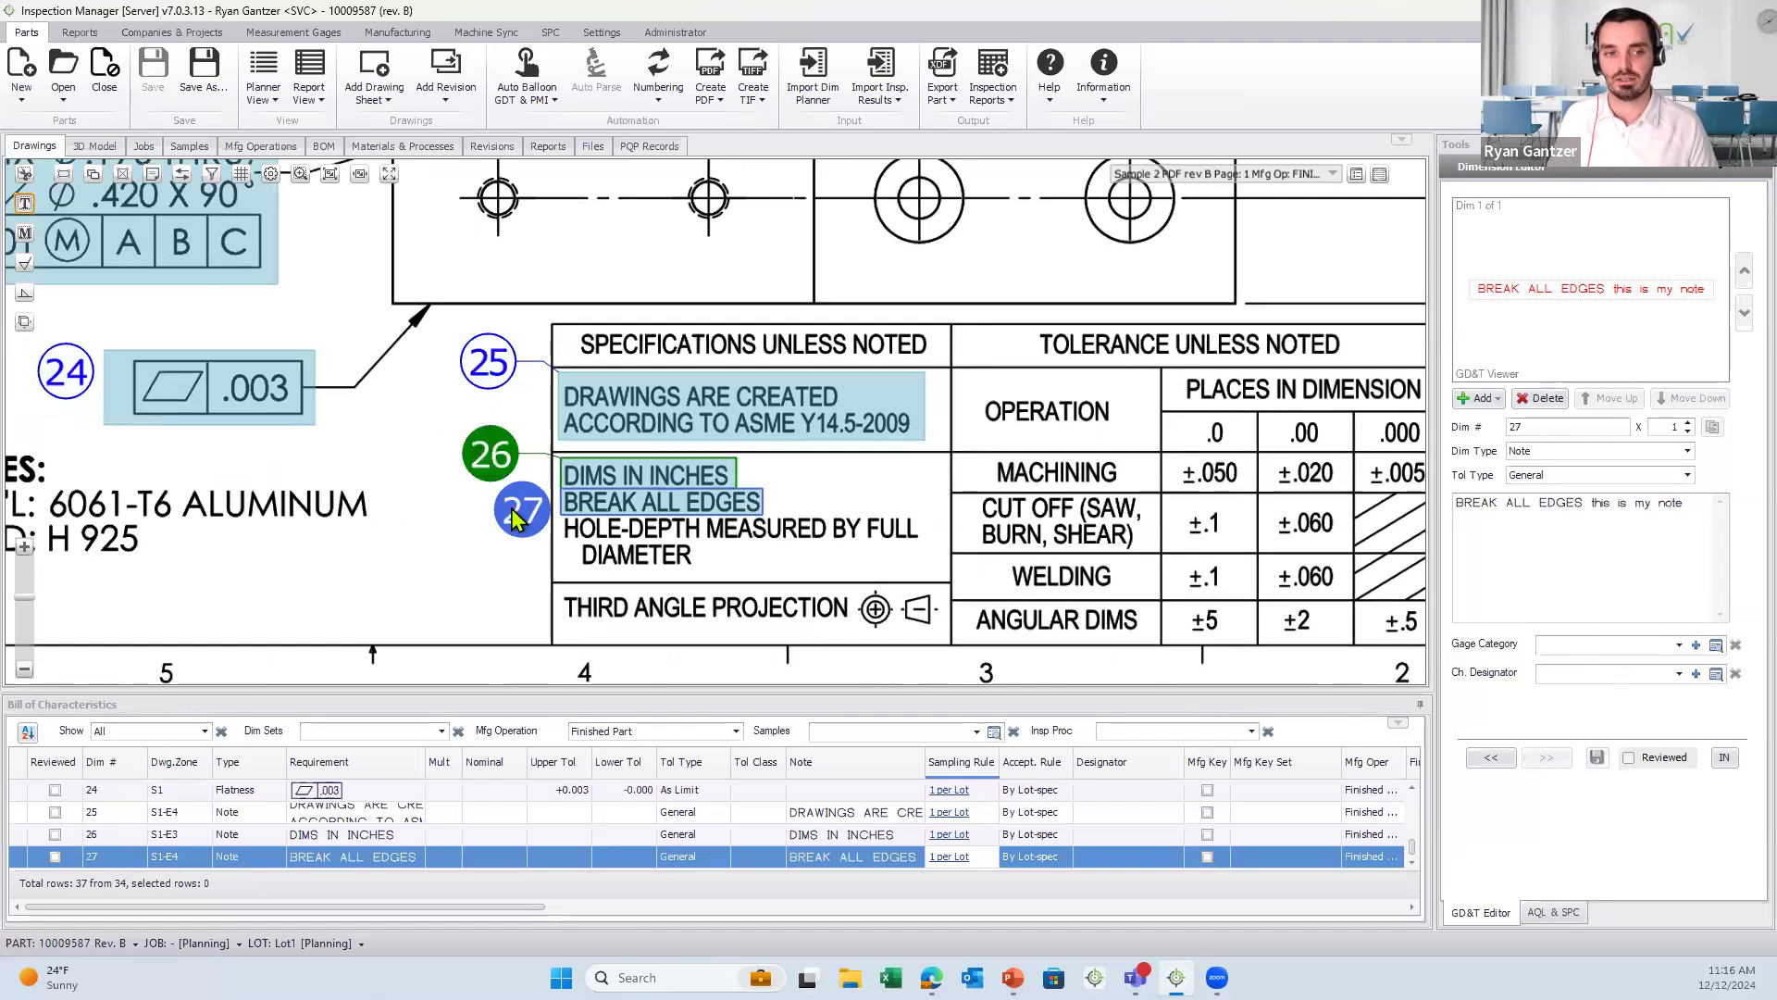
drag(430, 550, 430, 552)
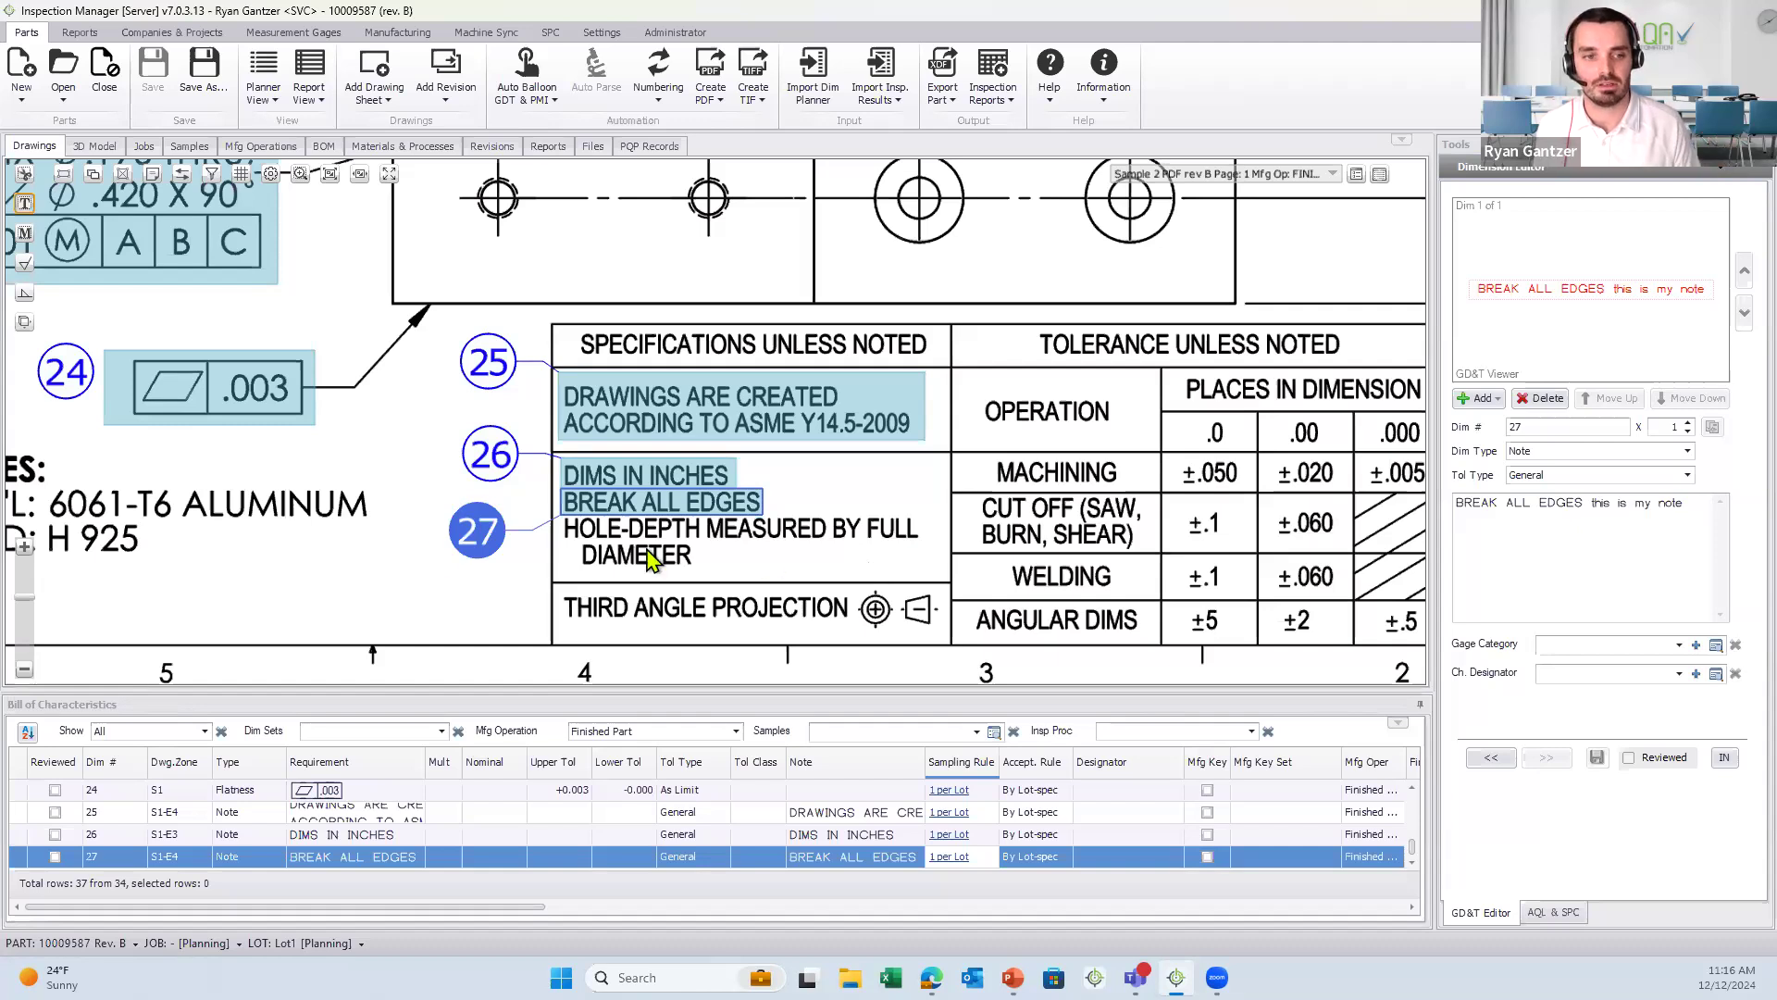
- Extract "6061-T6 ALUMINUM" from the drawing notes as a part material
scroll(362, 522, down, 3)
drag(366, 521, 436, 526)
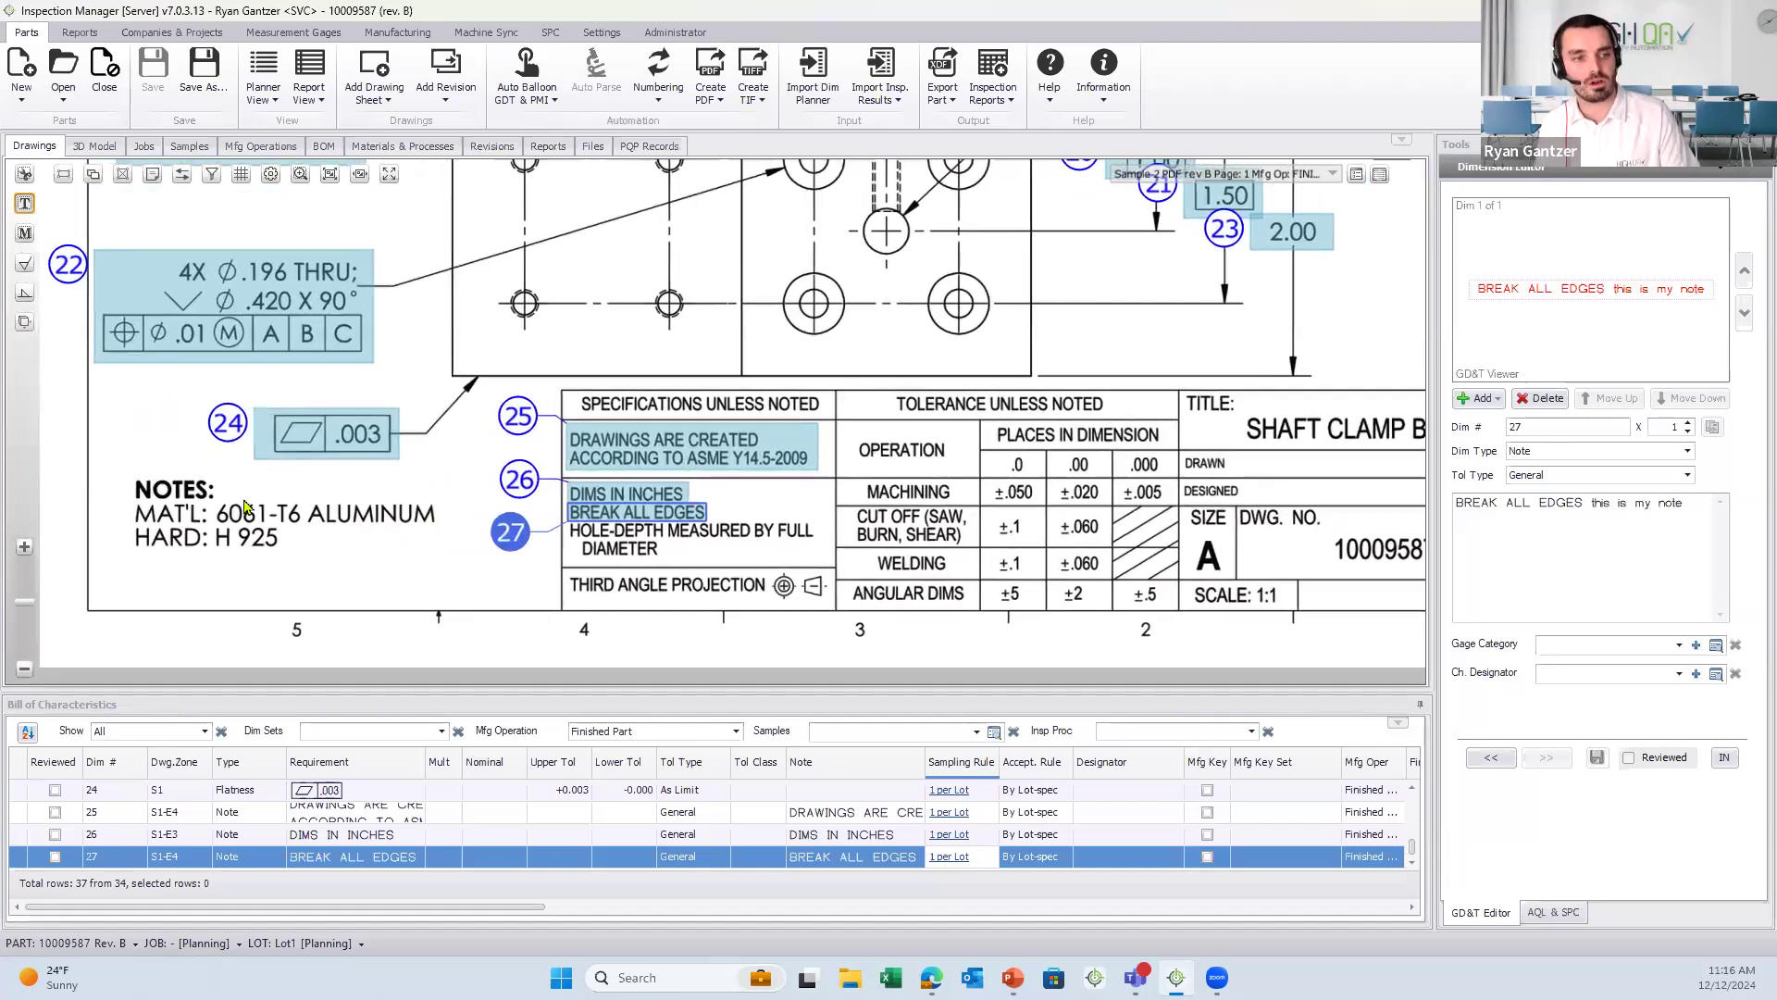
click(25, 235)
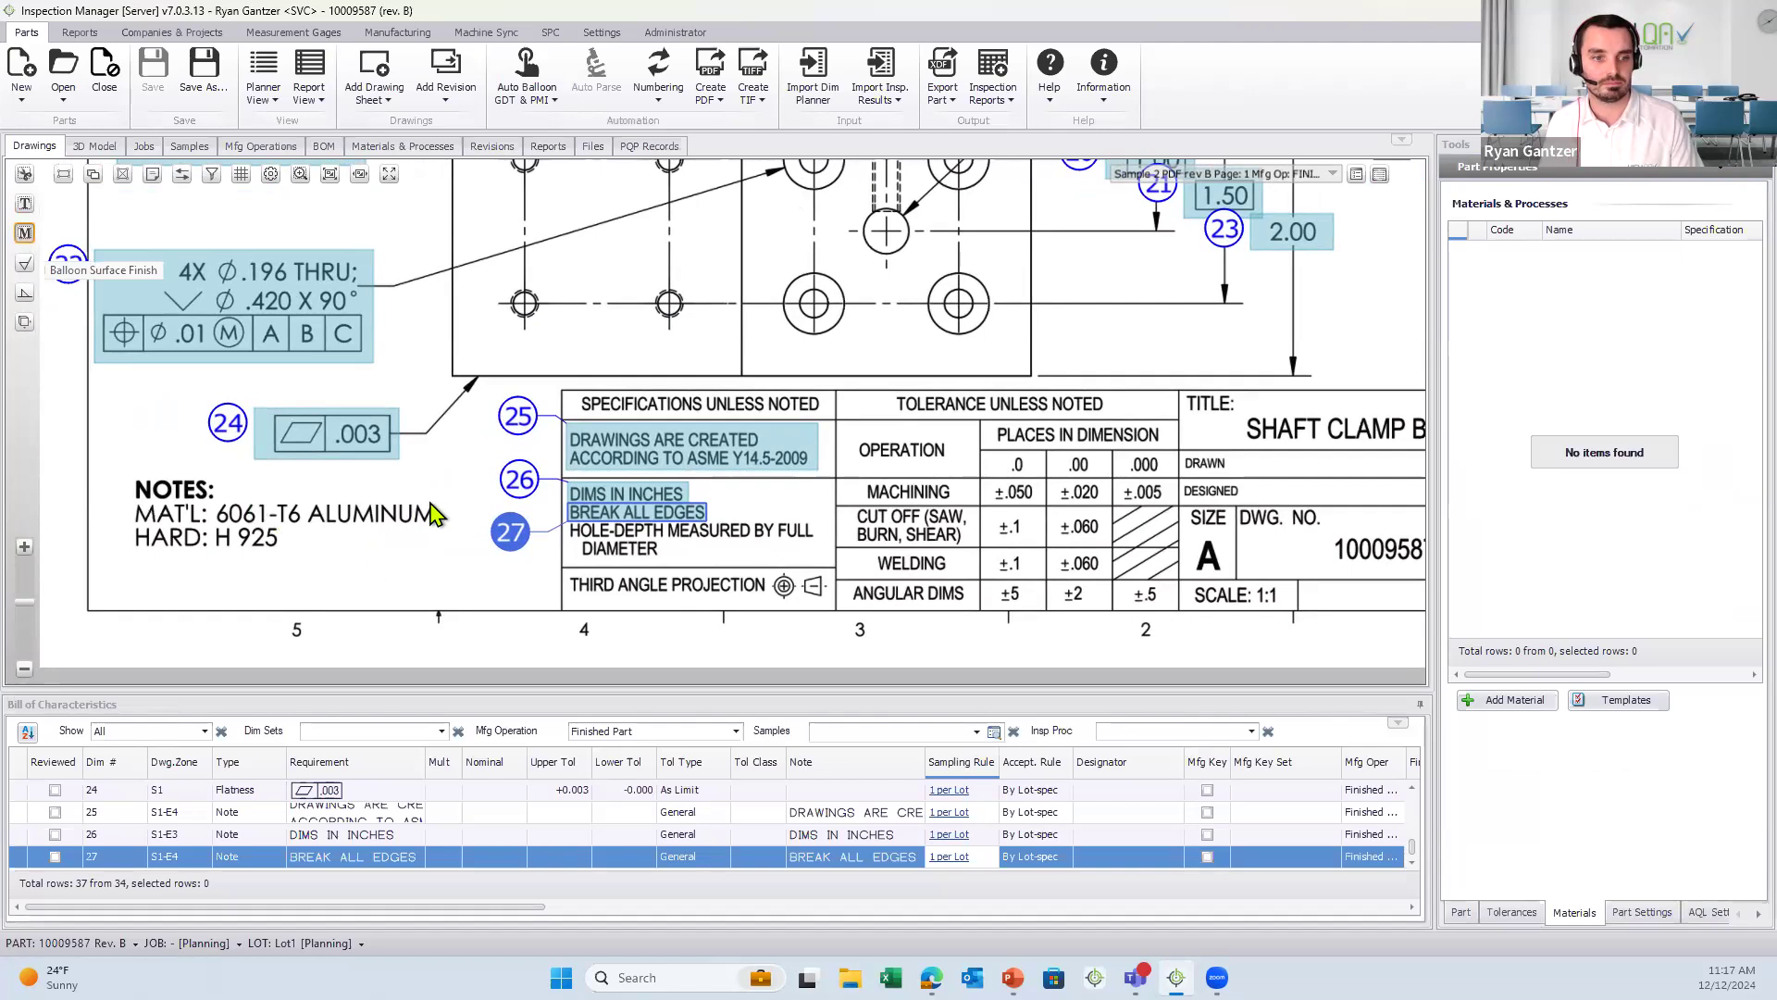
drag(389, 535, 215, 526)
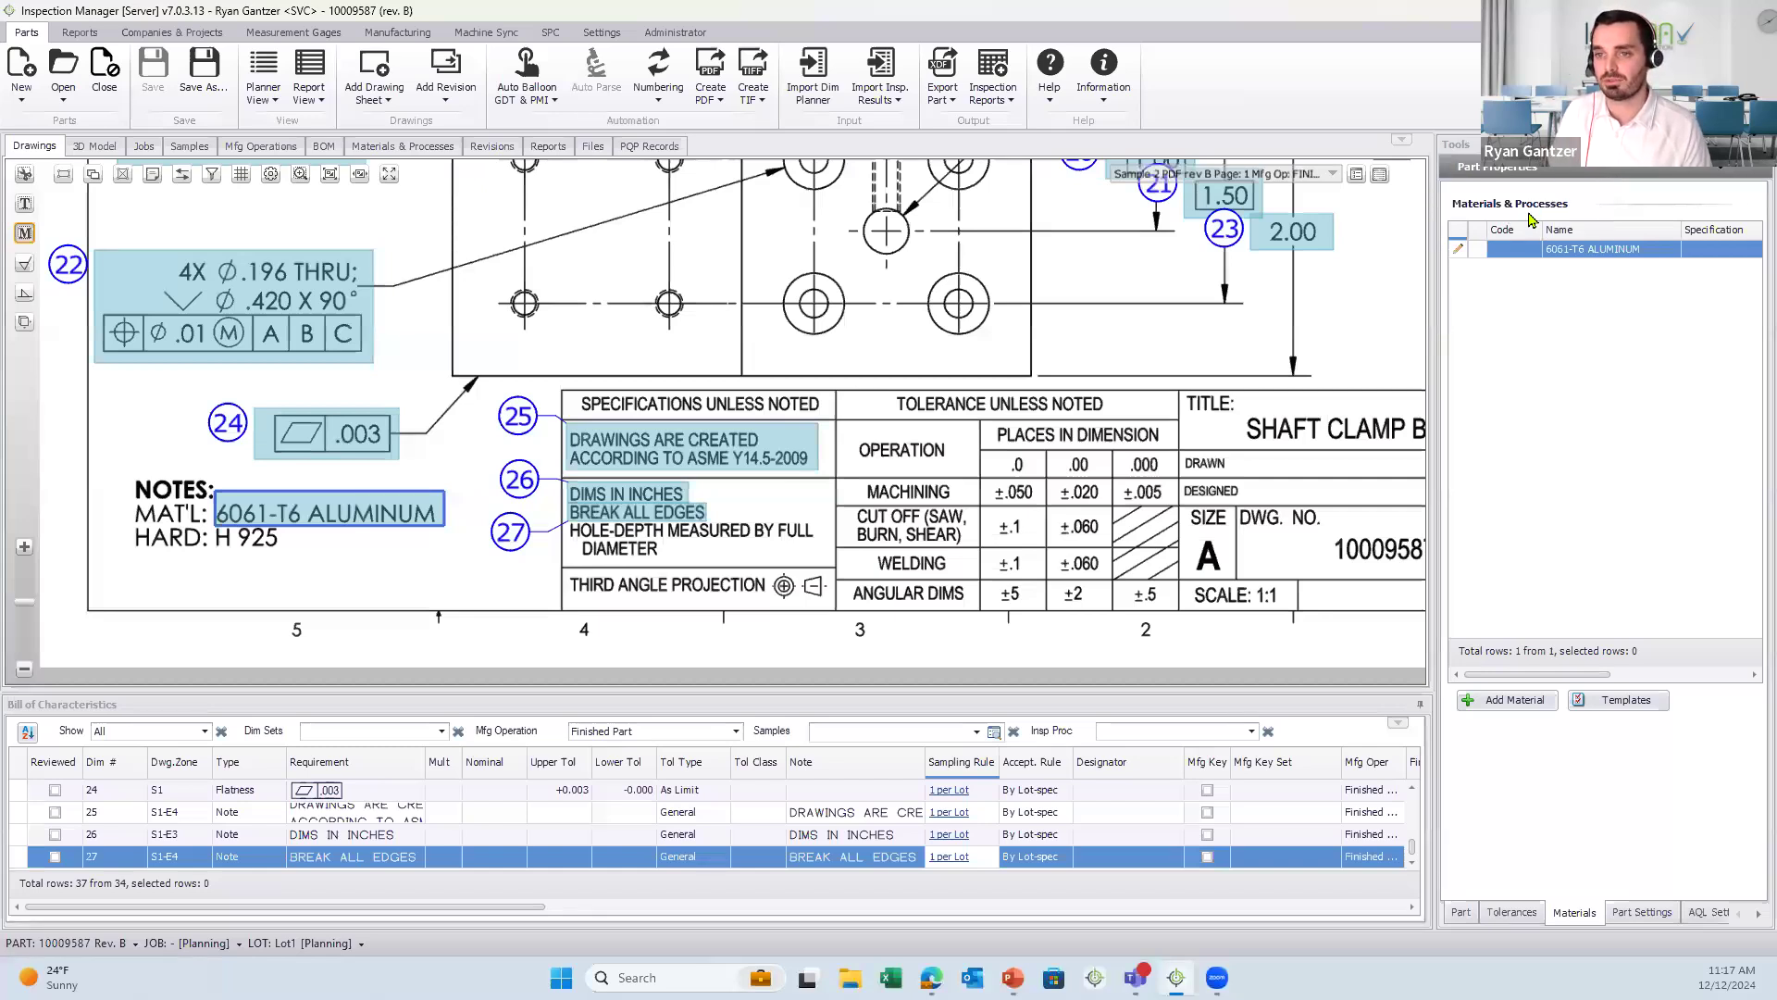
- Fill in the 6061-T6 ALUMINUM material details with code 123, specification number 333, certificate number 4444 and supplier Symmetry Inc
click(1574, 264)
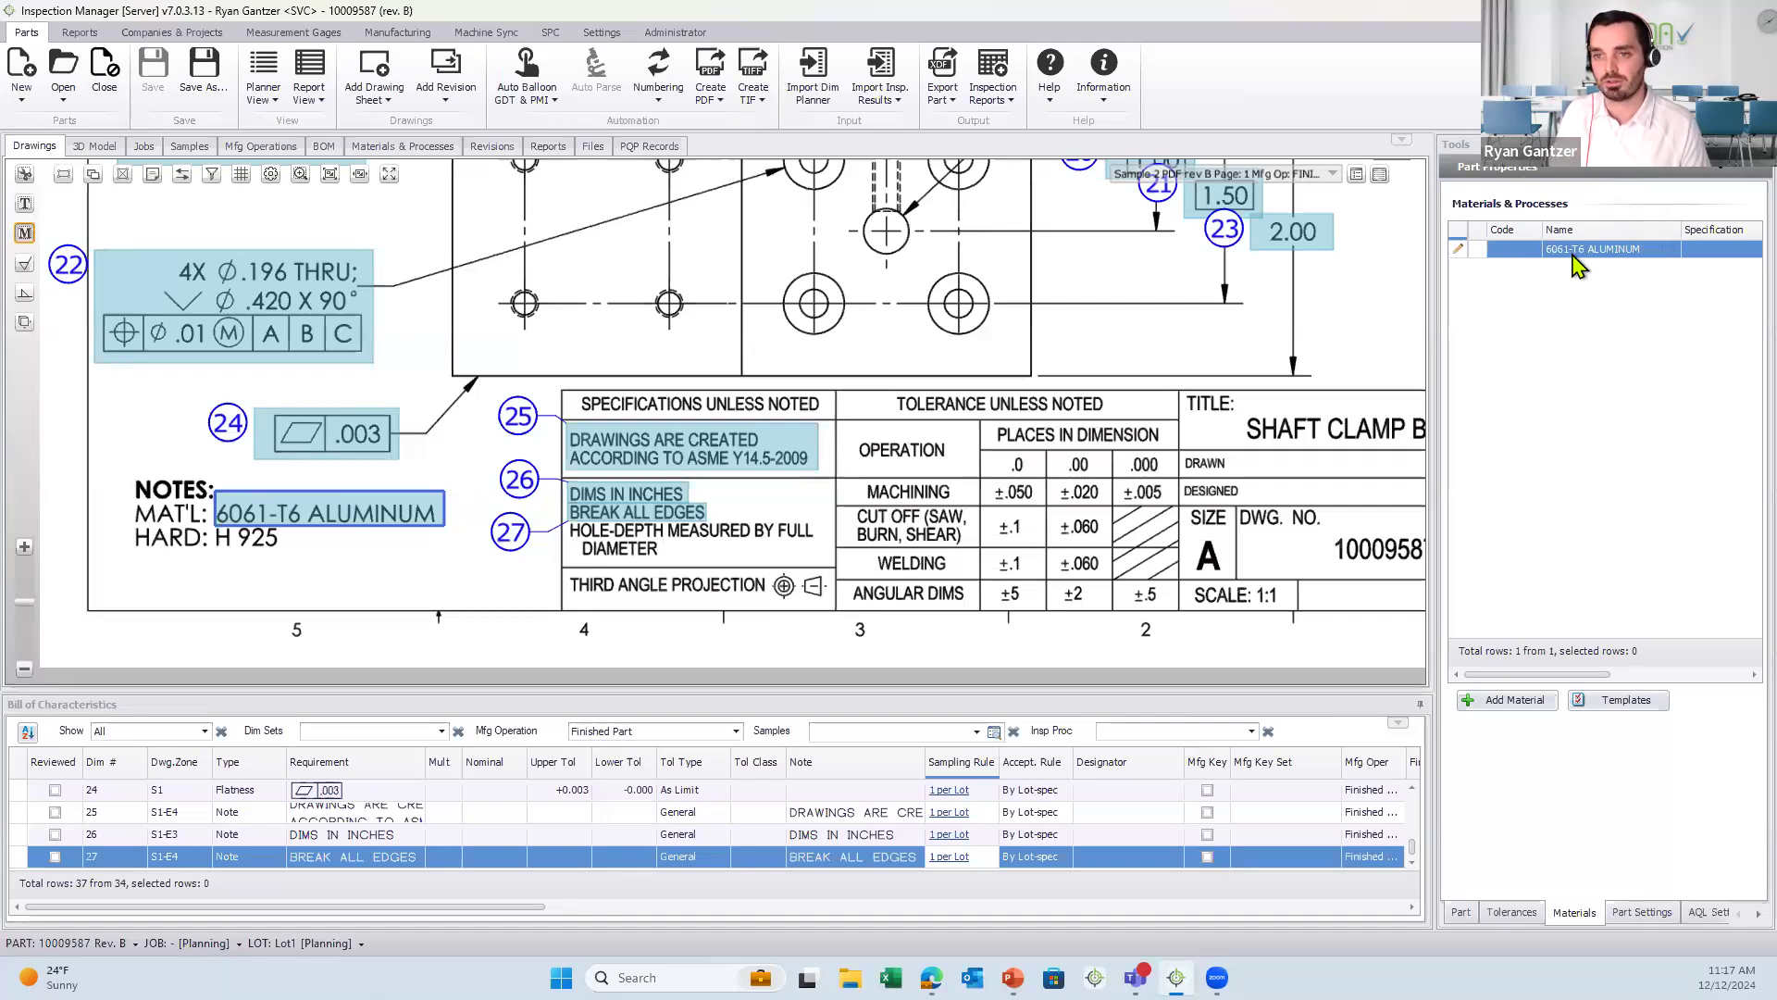
click(1470, 265)
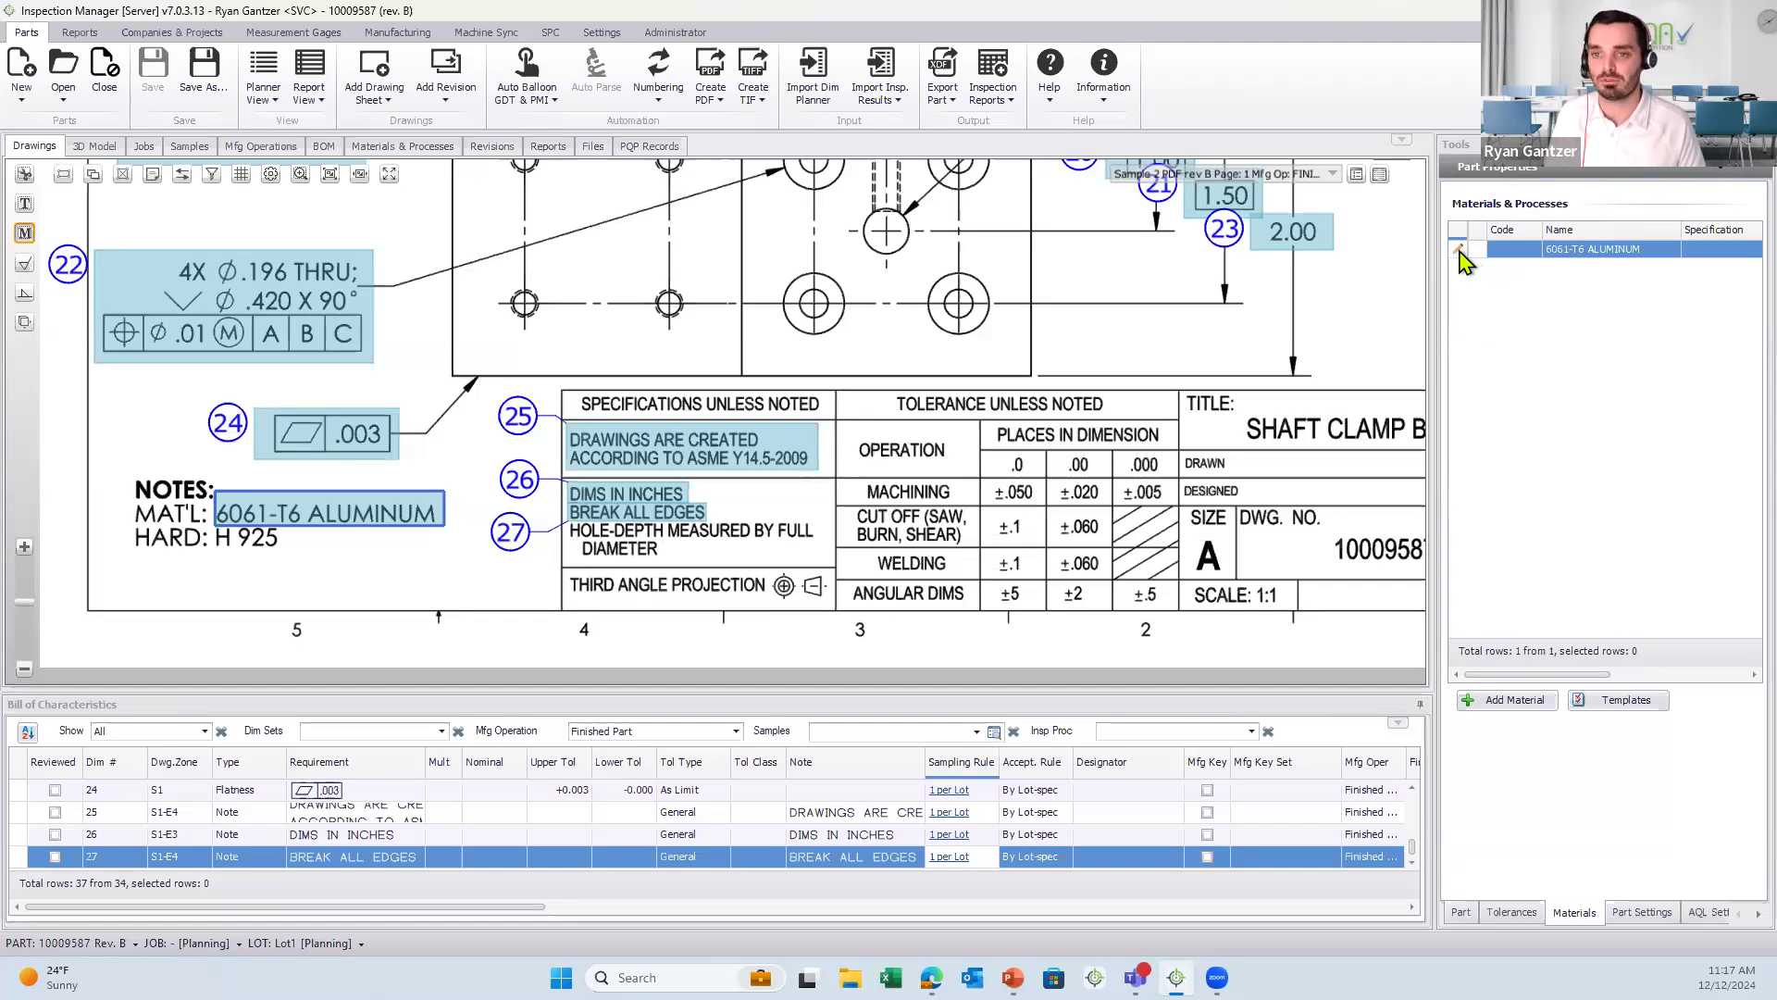
double_click(1462, 261)
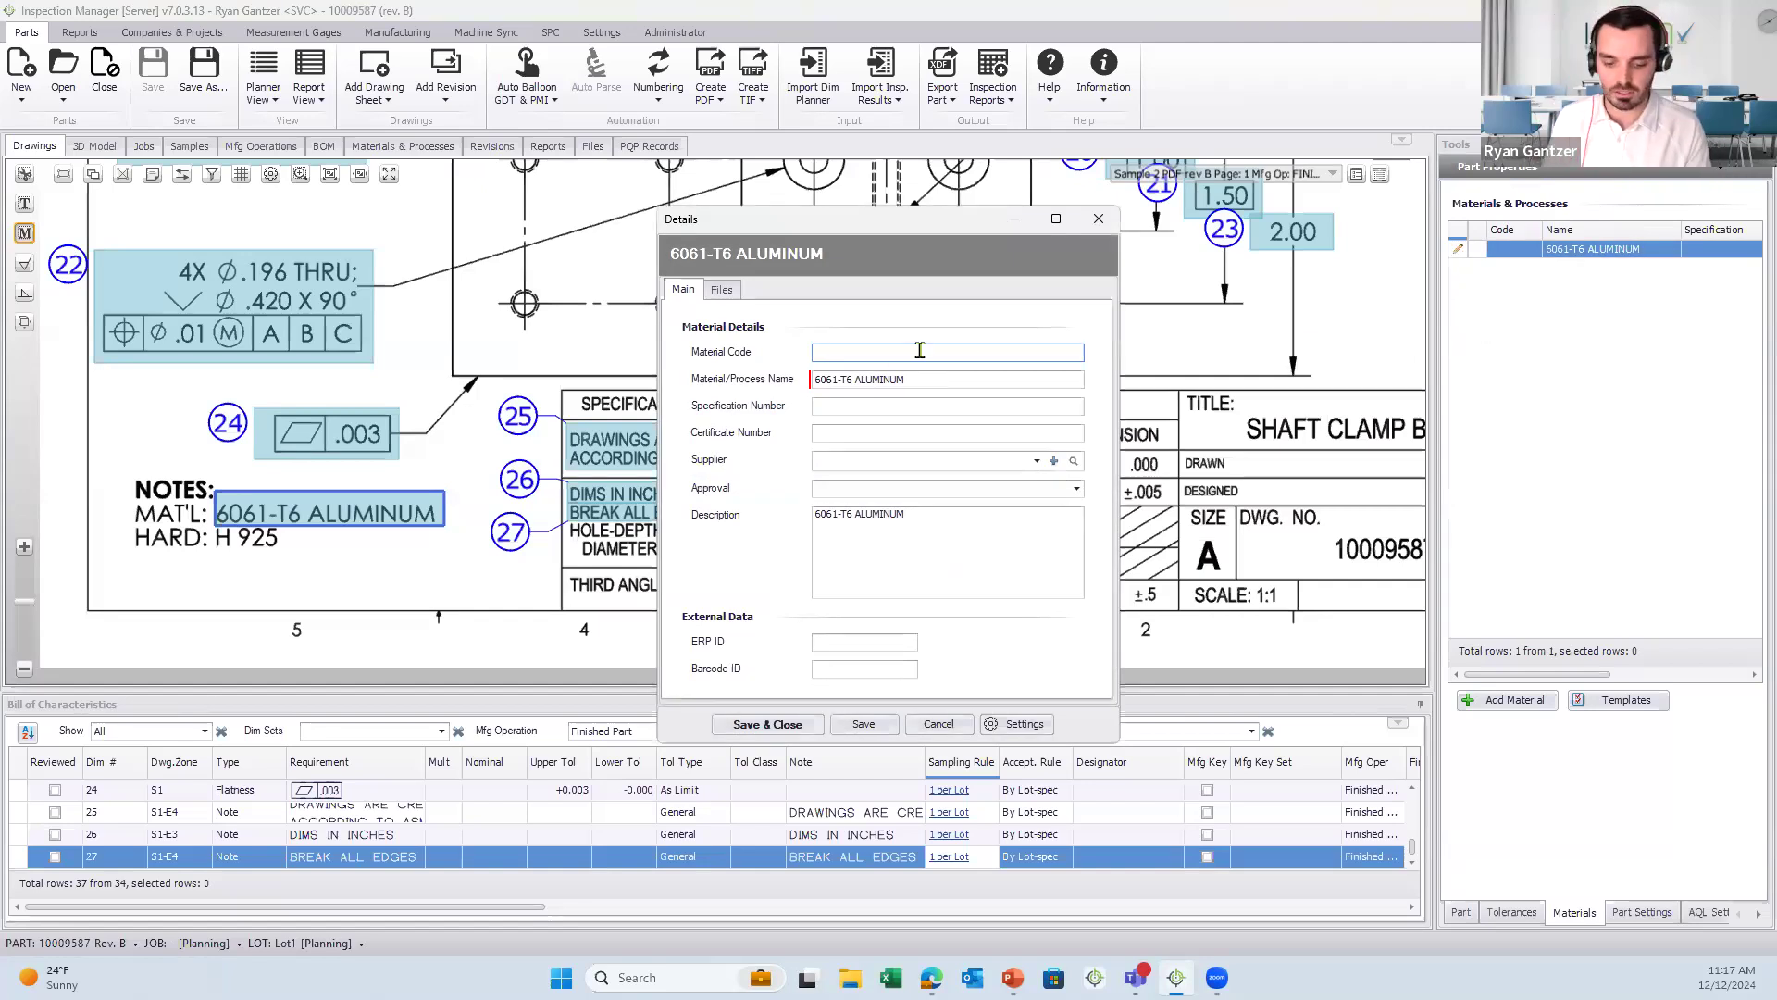
click(919, 350)
text(123)
click(861, 405)
text(333)
click(866, 434)
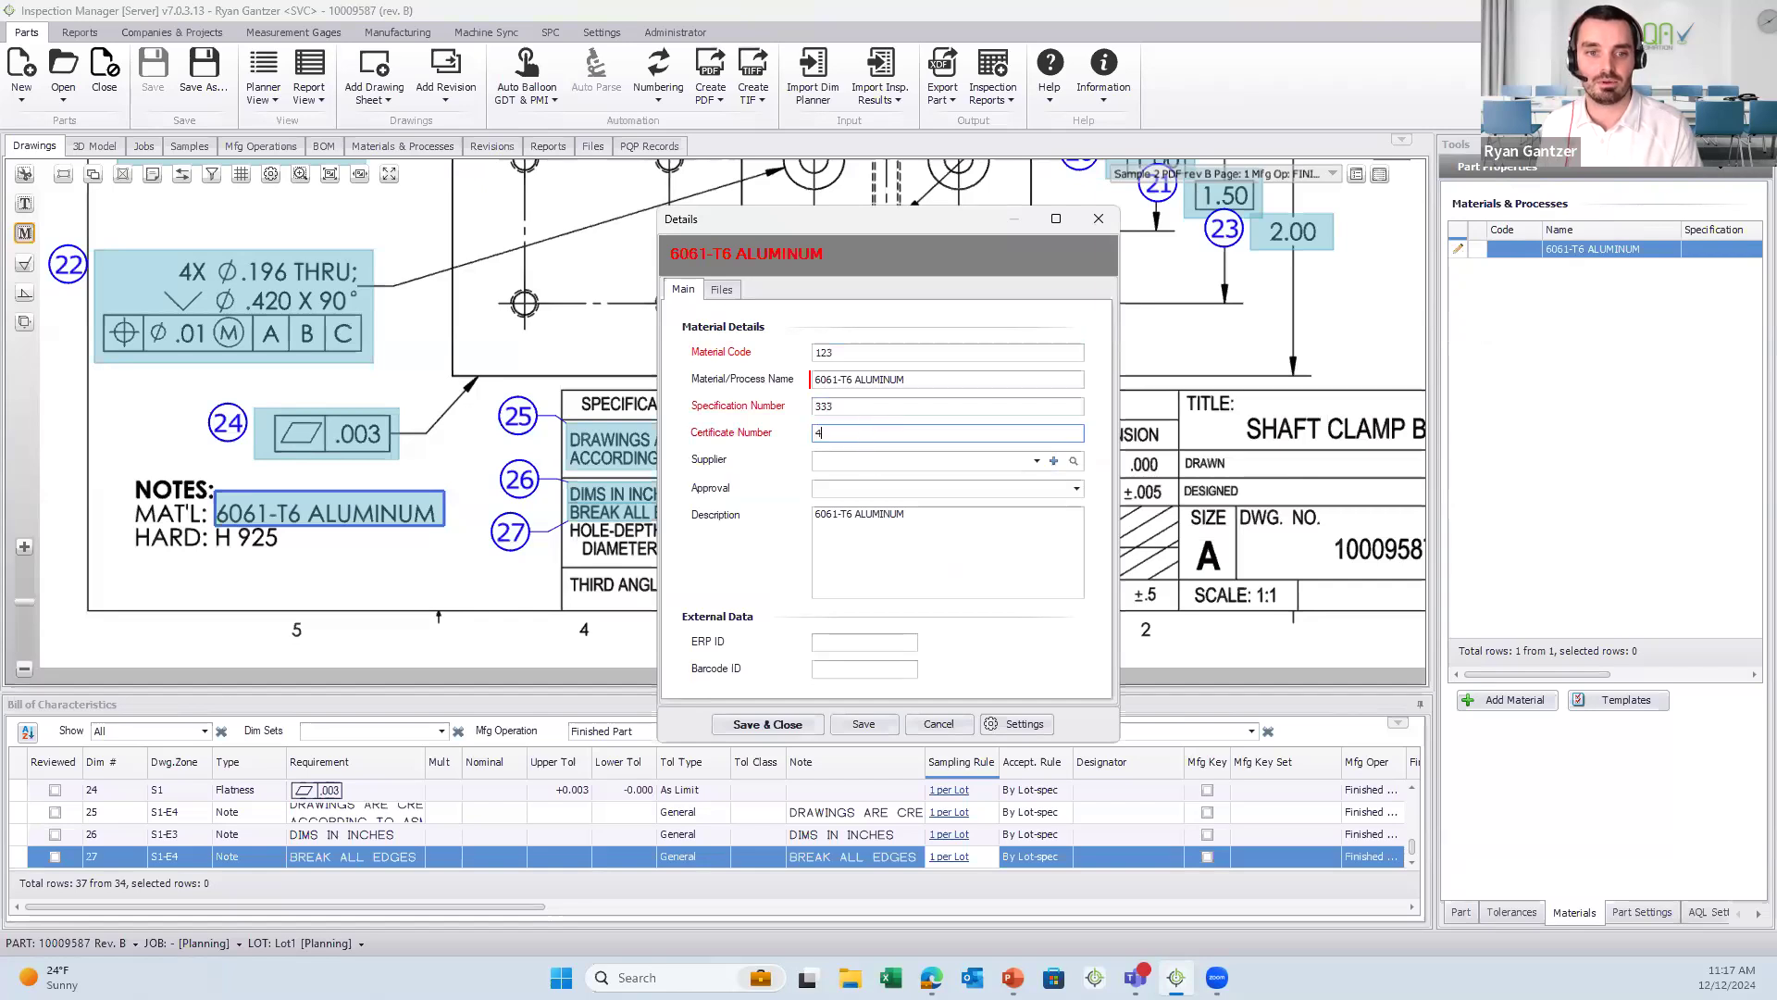
text(4444)
click(1037, 461)
click(864, 497)
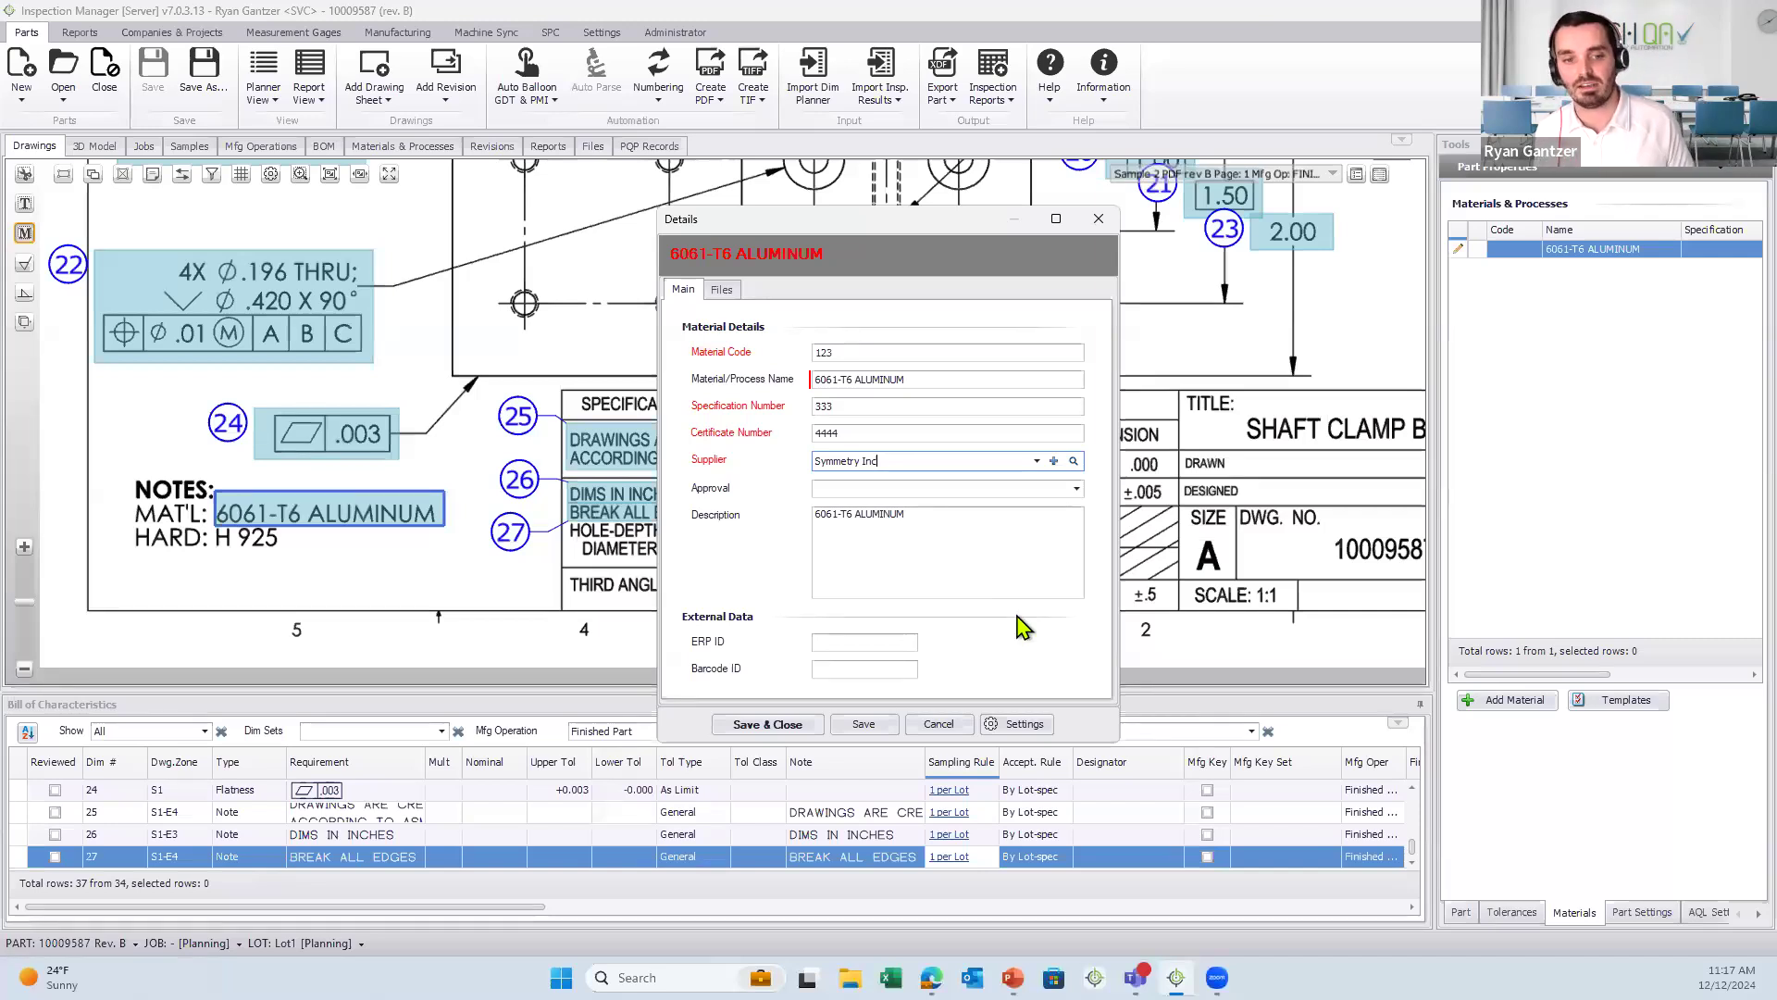
- Attach the file "Sample Material cert.pdf" to the 6061-T6 ALUMINUM material, then save and close its details
click(722, 291)
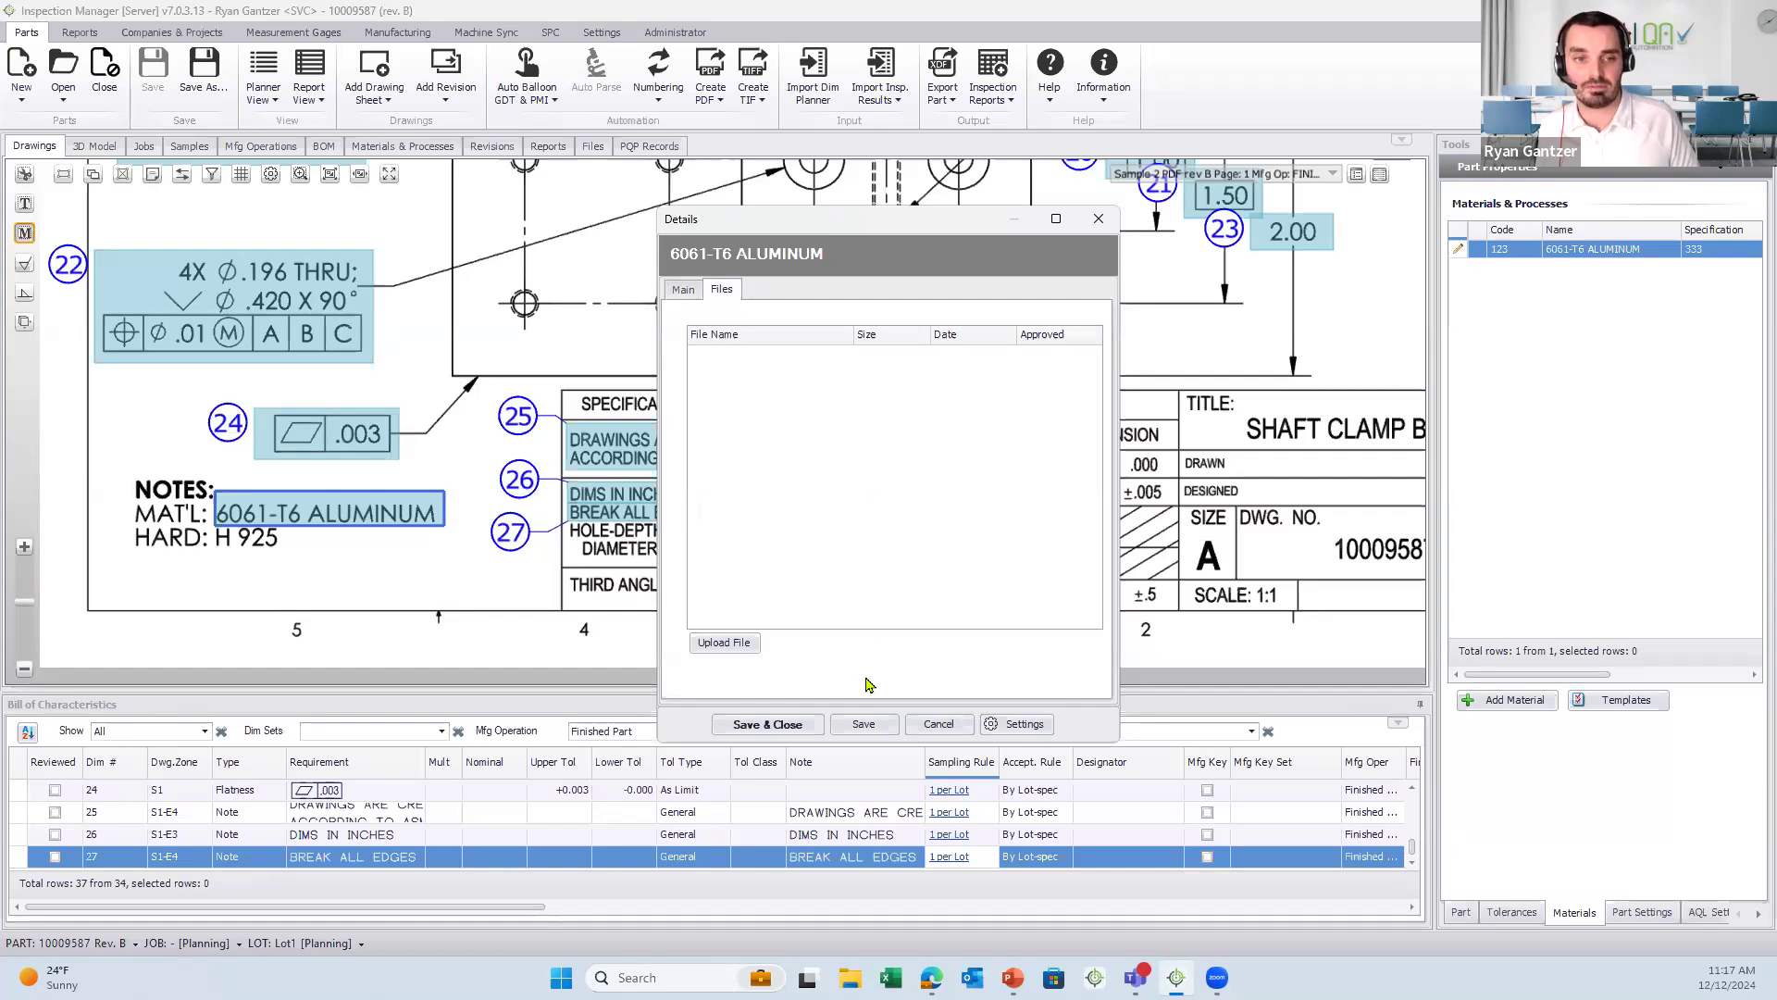
click(743, 643)
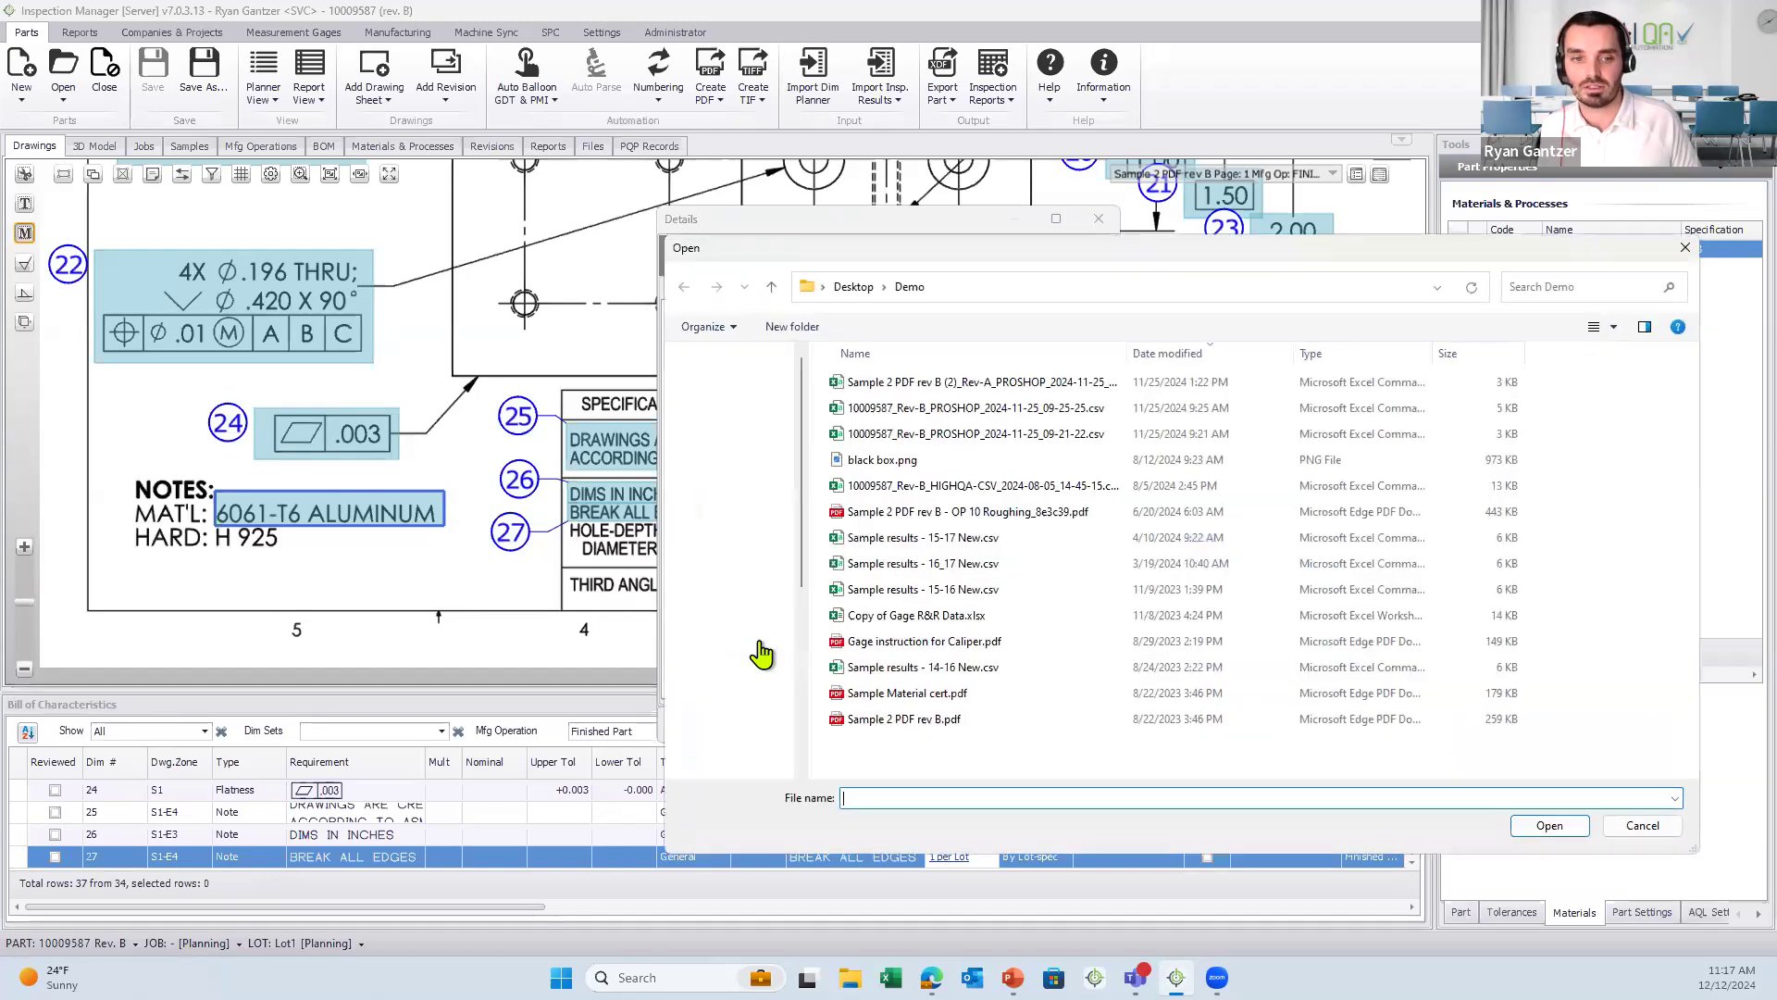
click(919, 696)
click(1549, 825)
click(796, 725)
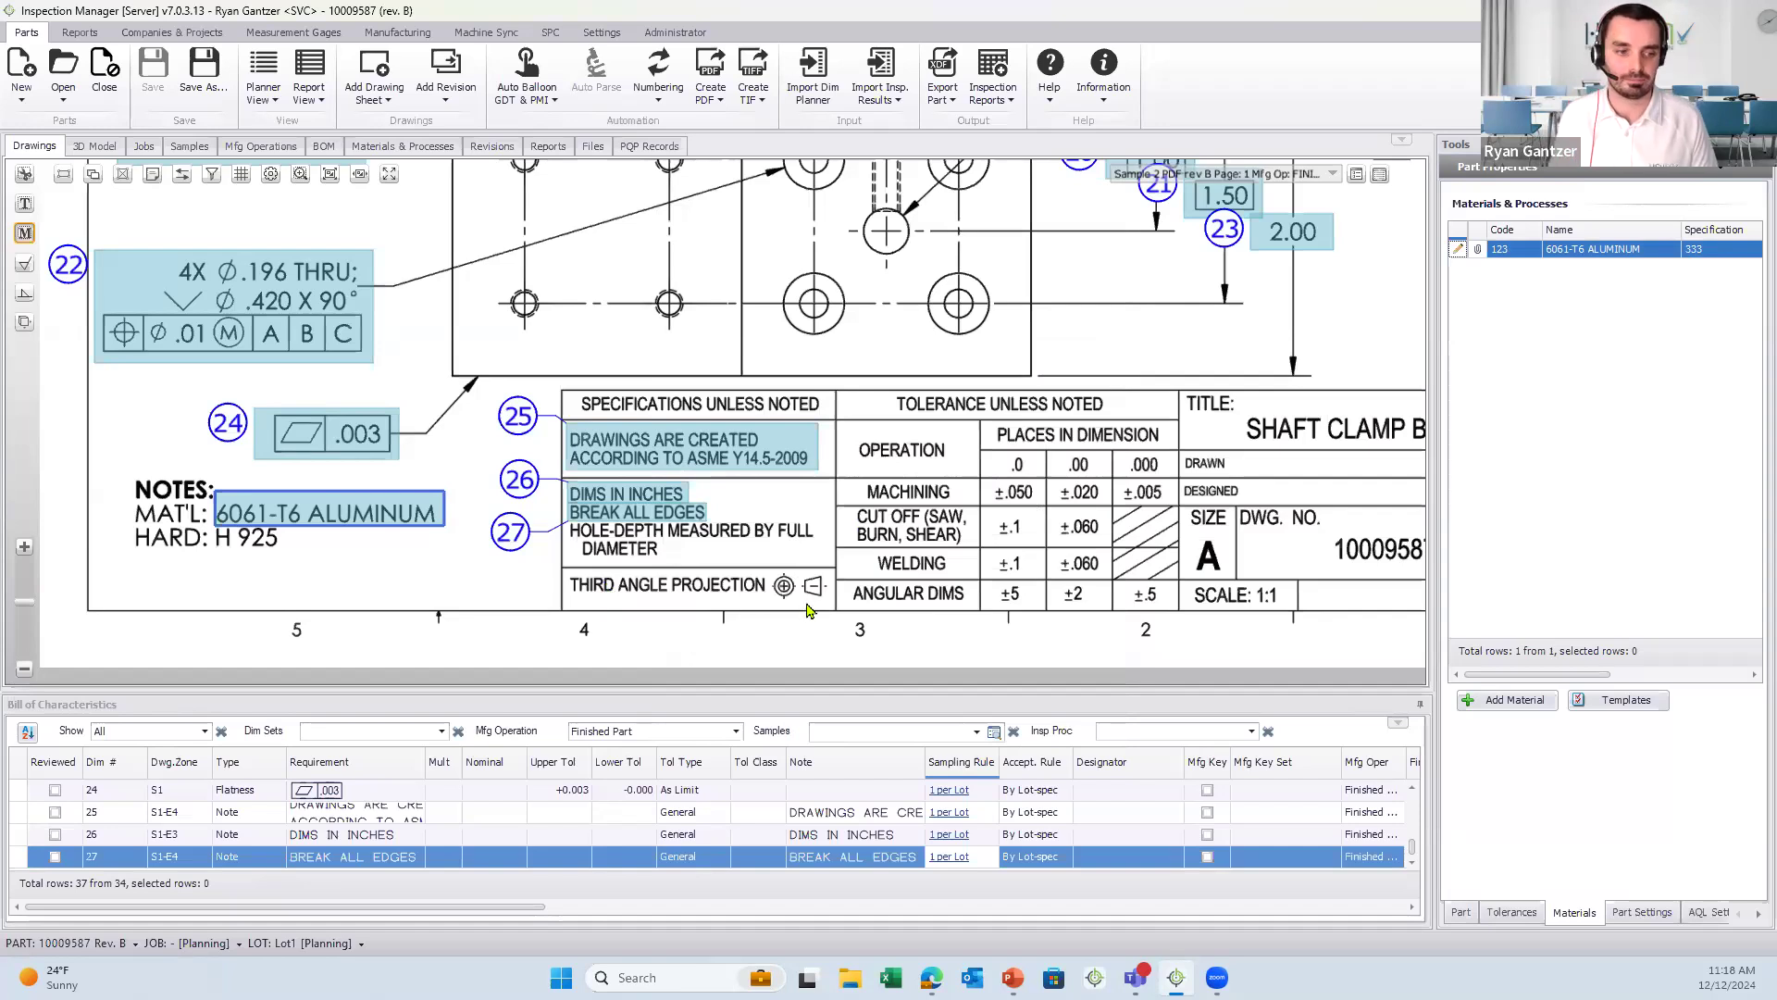
- Examine the sub-characteristics of the 4X Ø.157 THRU hole callout and the split sub-characteristics option in the auto-balloon preferences
scroll(813, 470, down, 1)
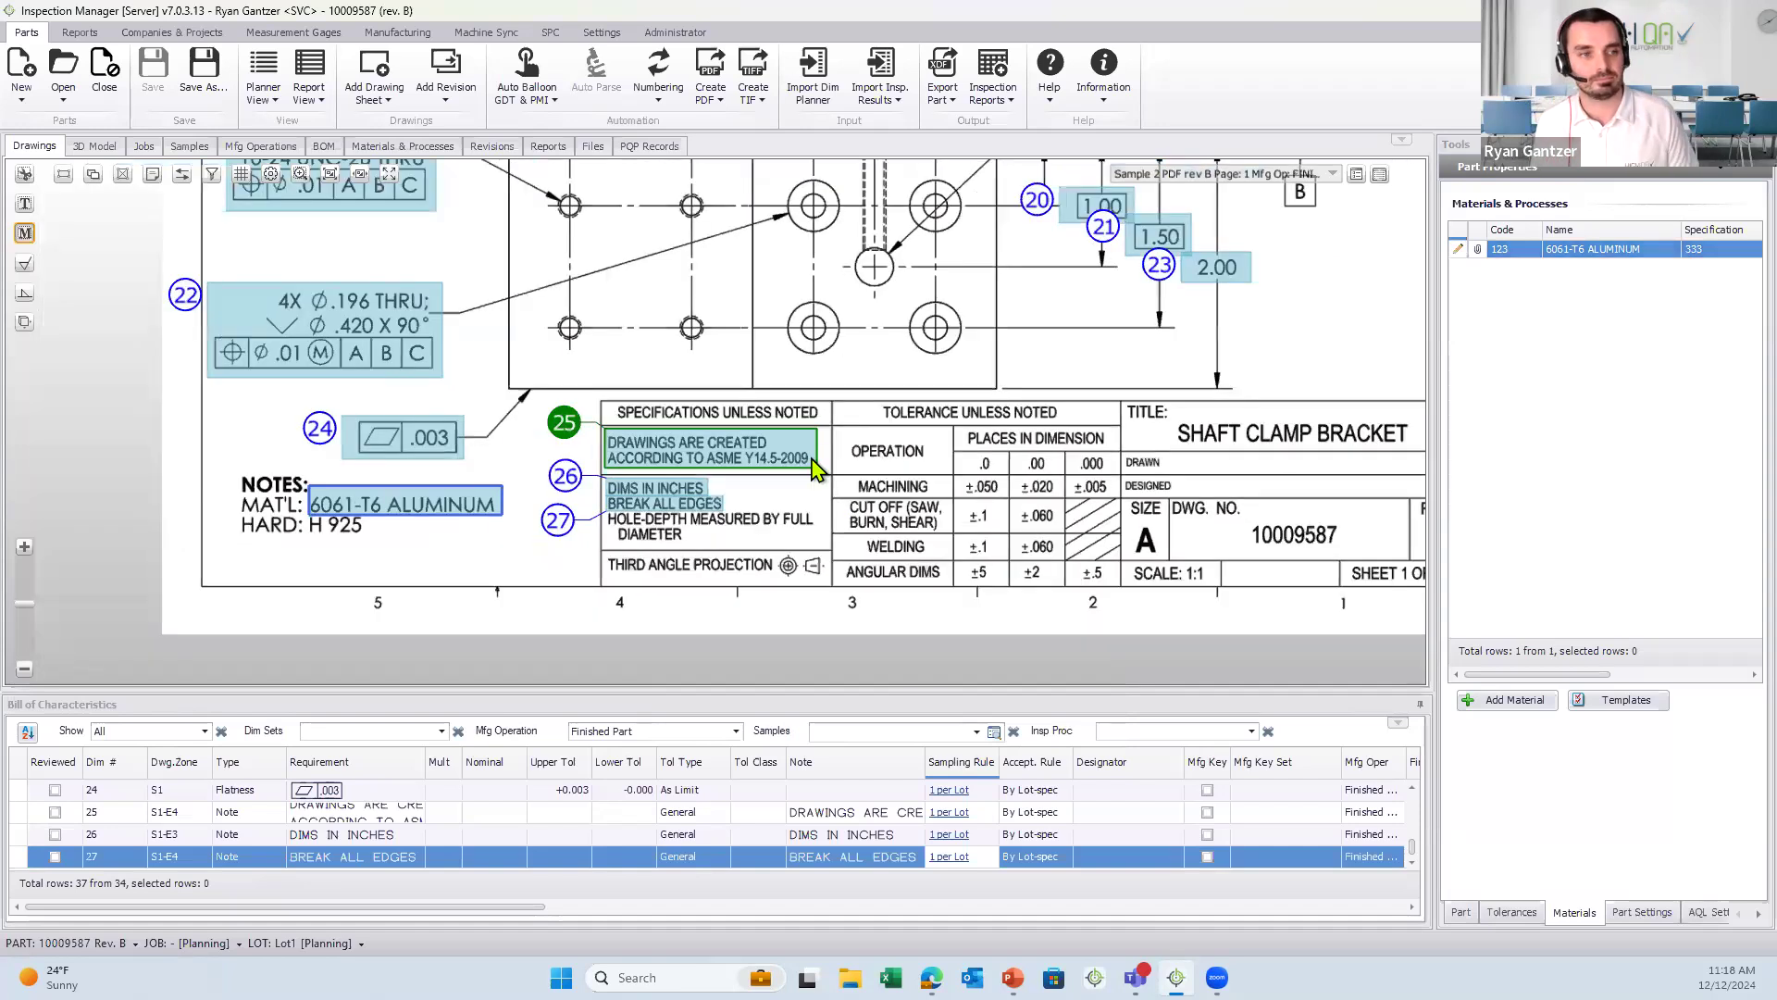
scroll(812, 461, down, 1)
drag(797, 339, 761, 488)
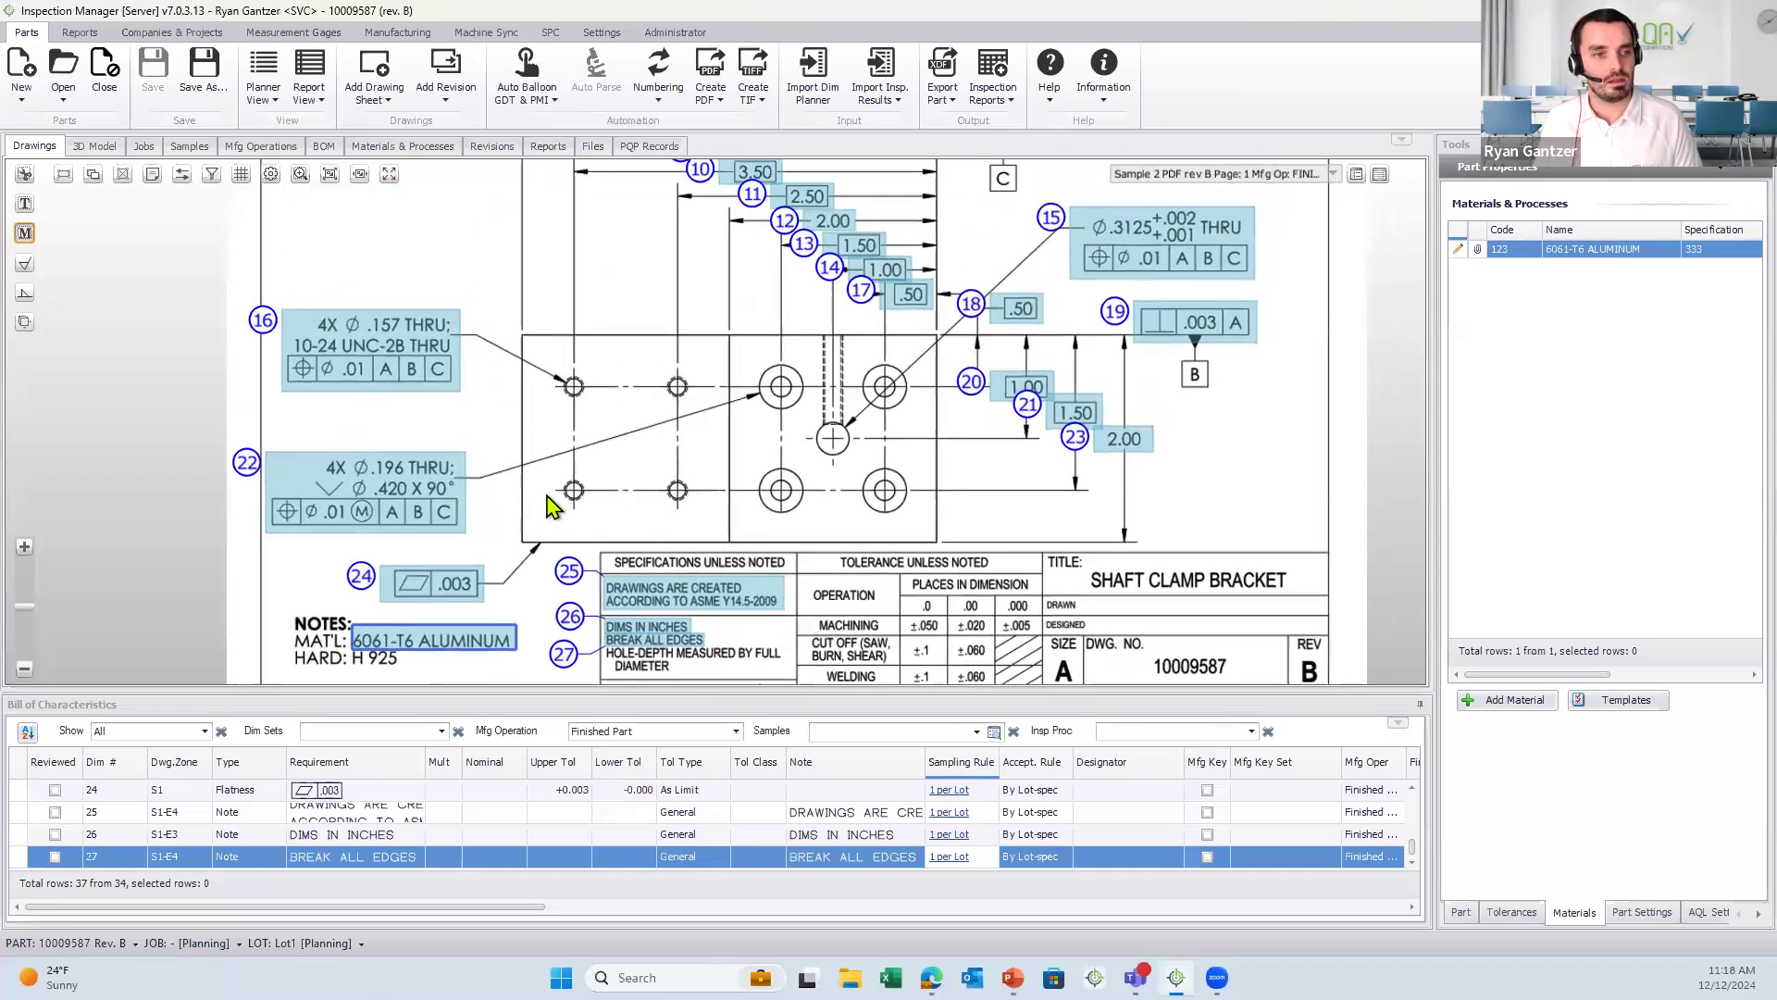
scroll(540, 500, up, 1)
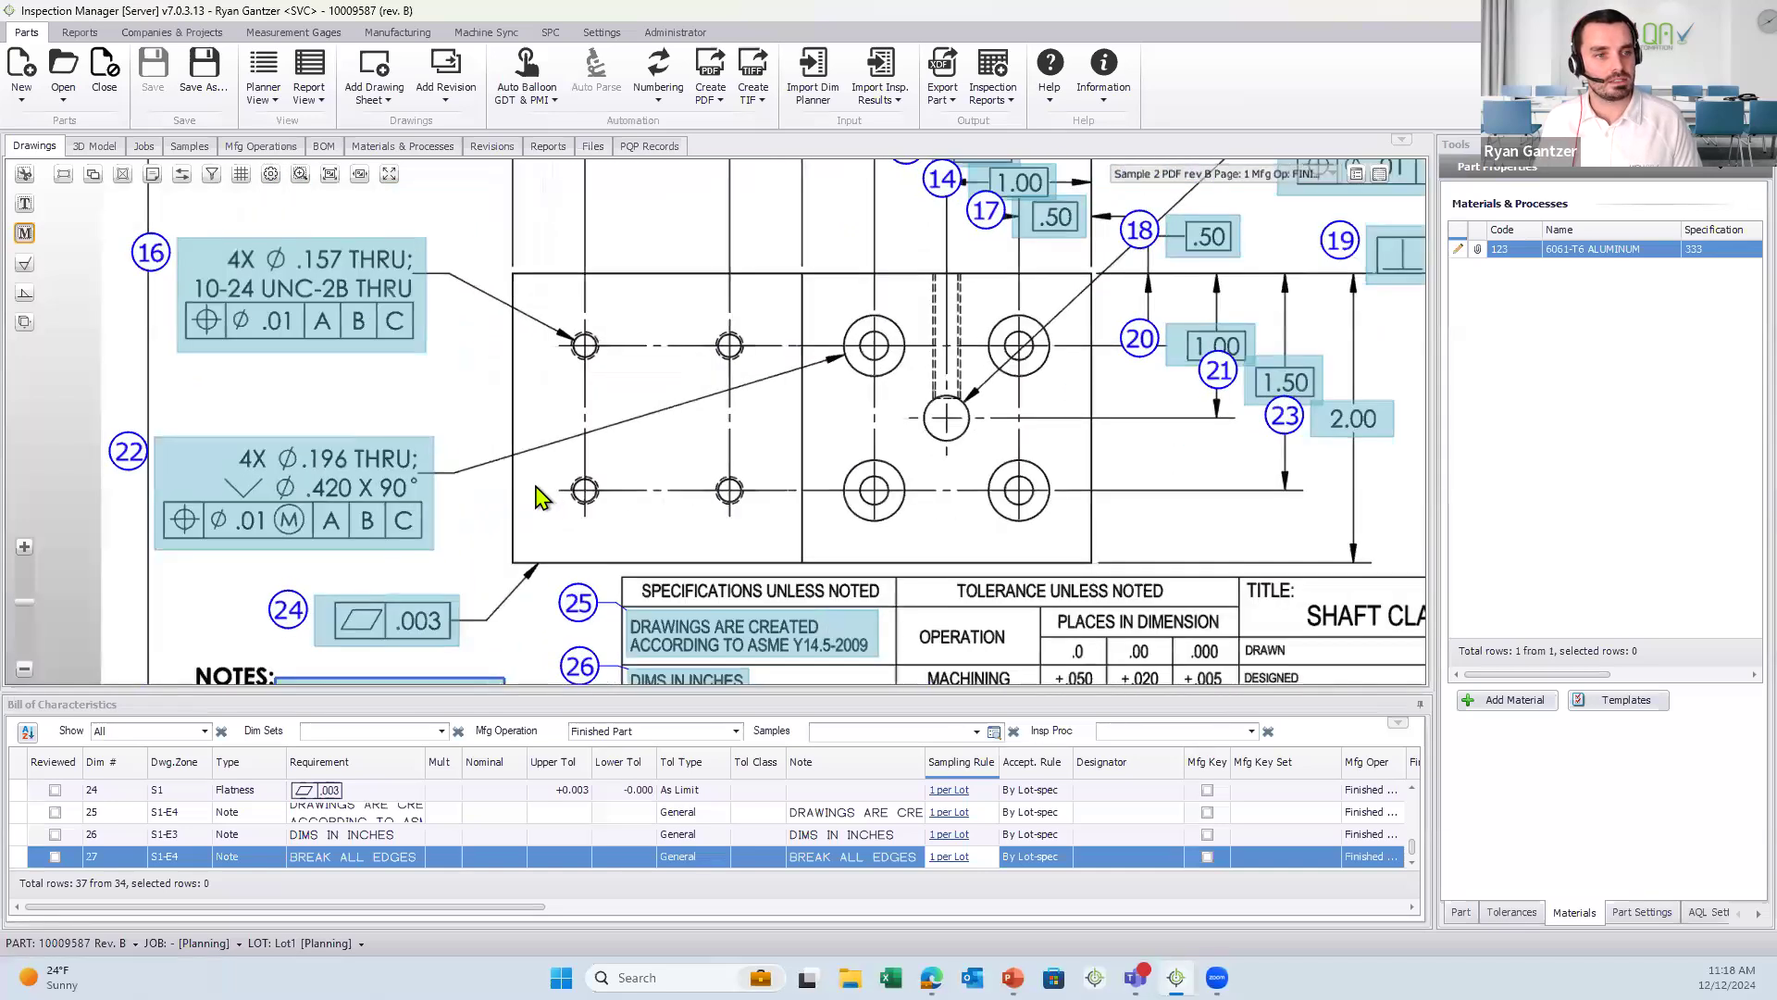
double_click(362, 294)
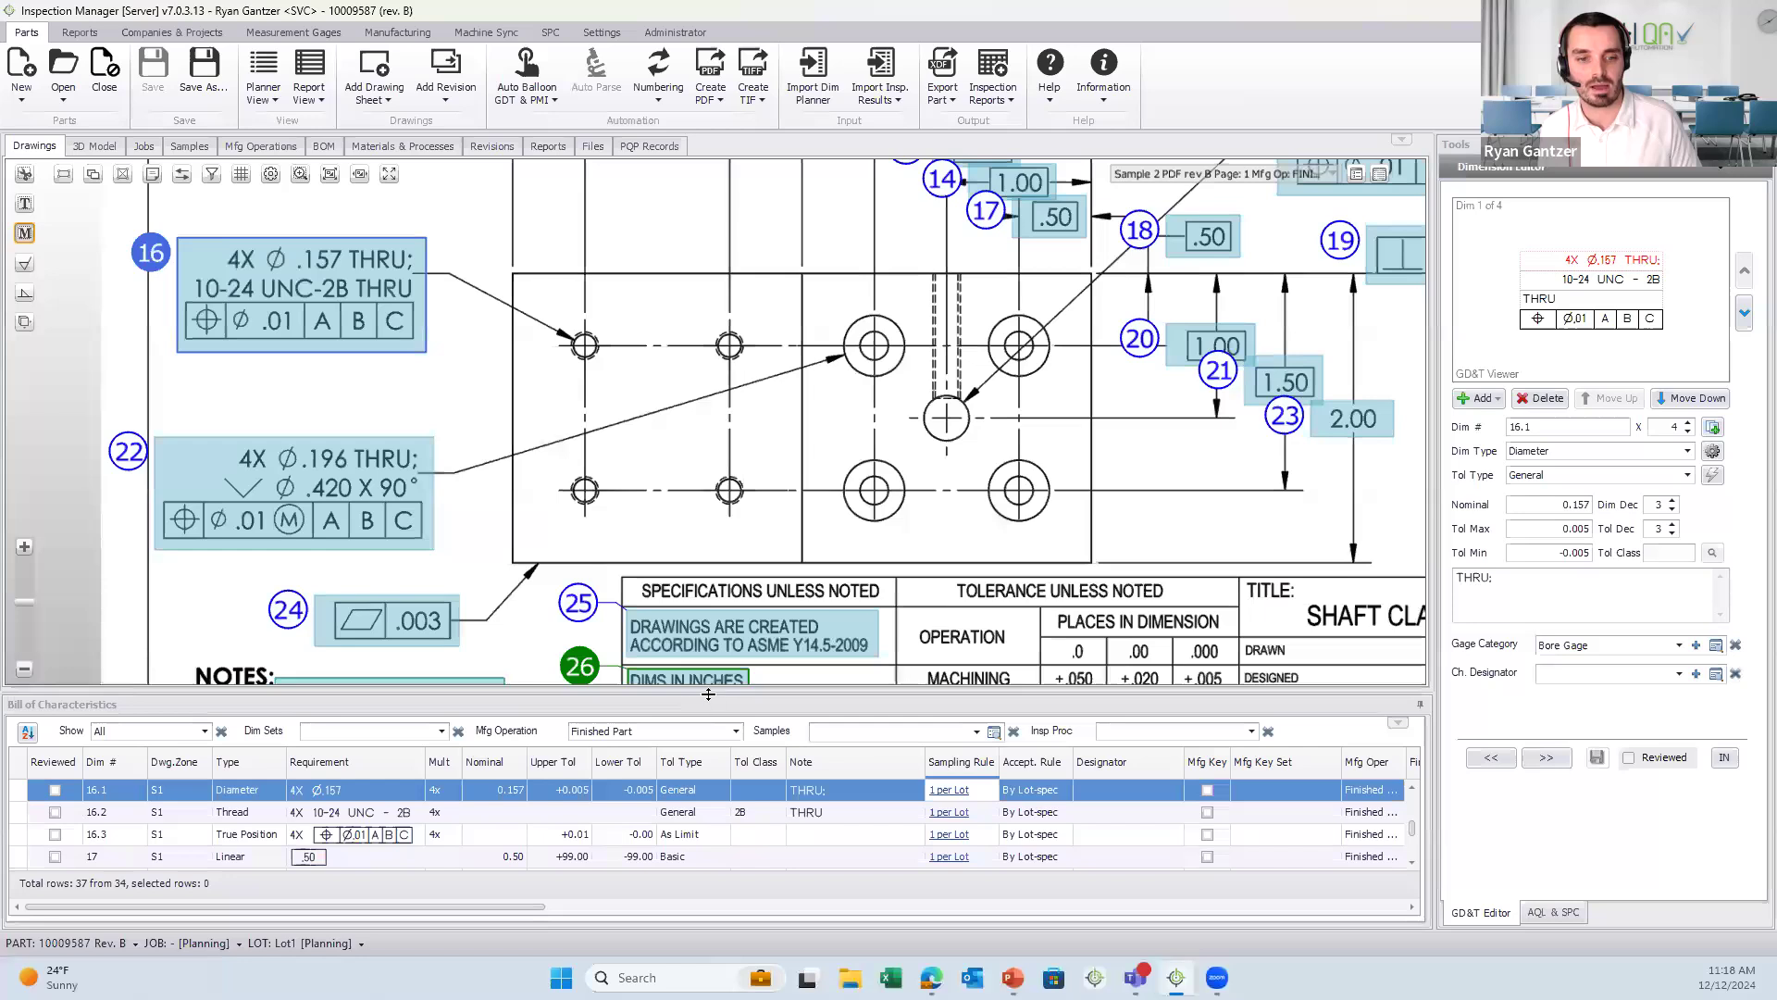
drag(719, 651, 720, 606)
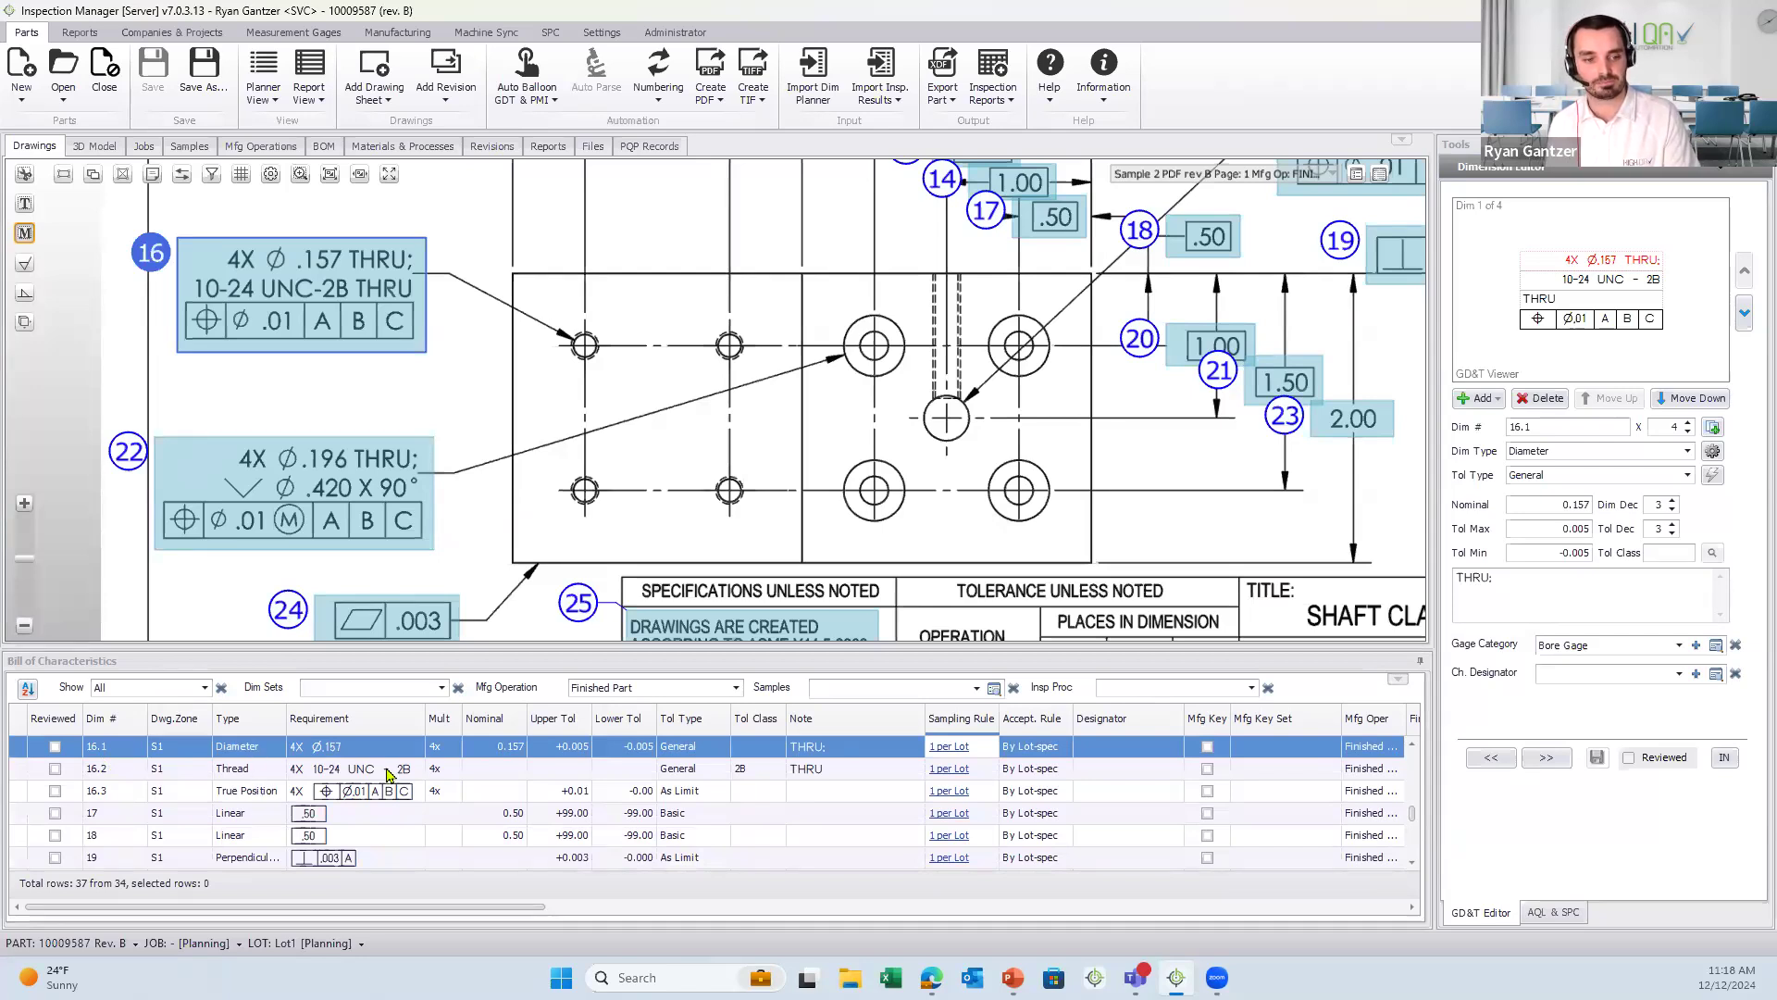
click(442, 755)
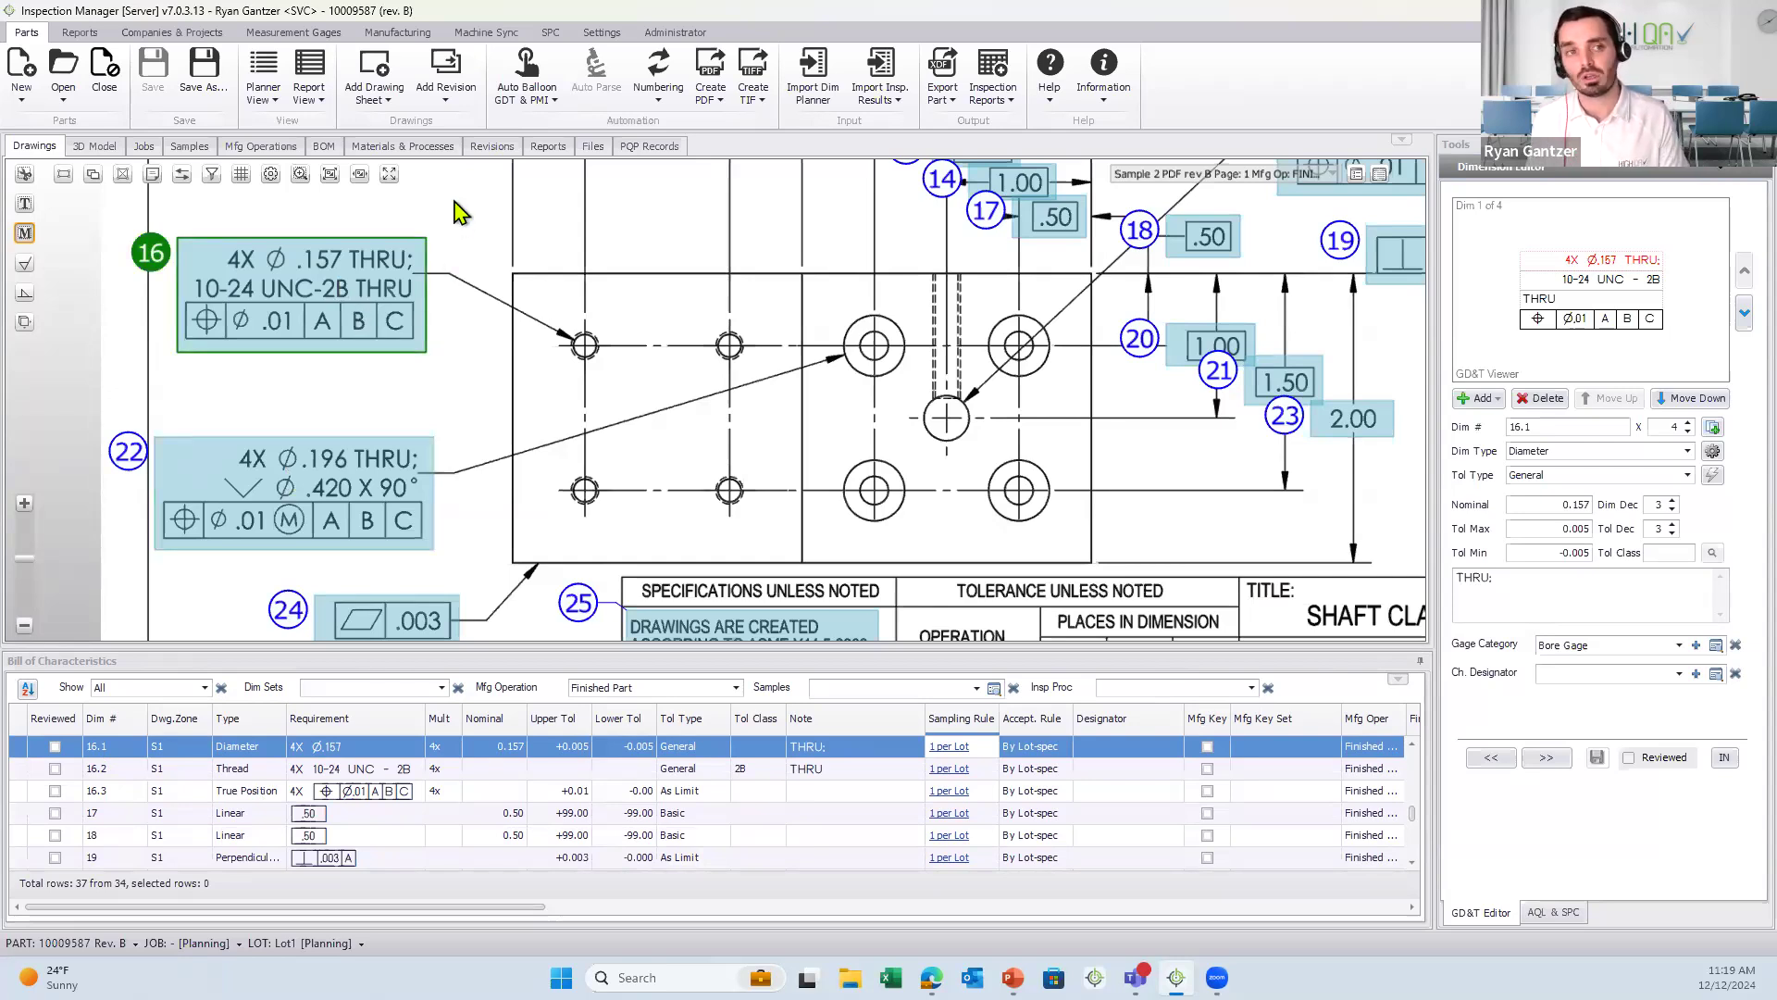
click(528, 82)
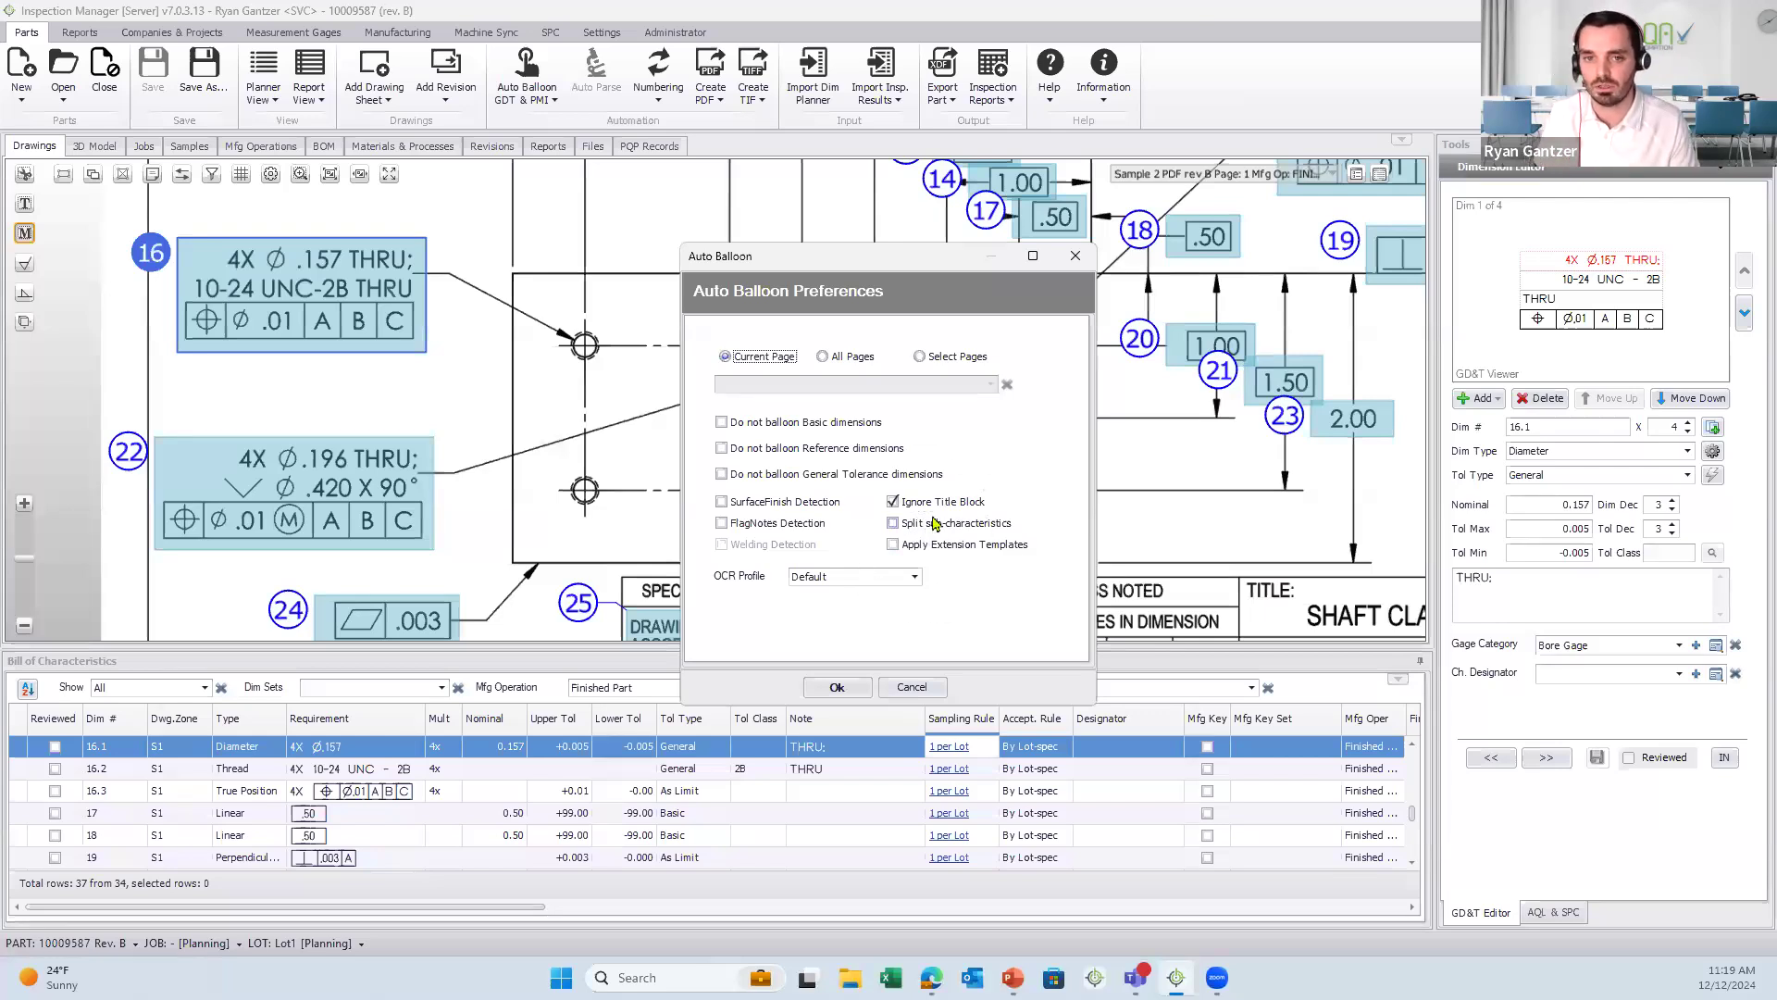
click(1075, 255)
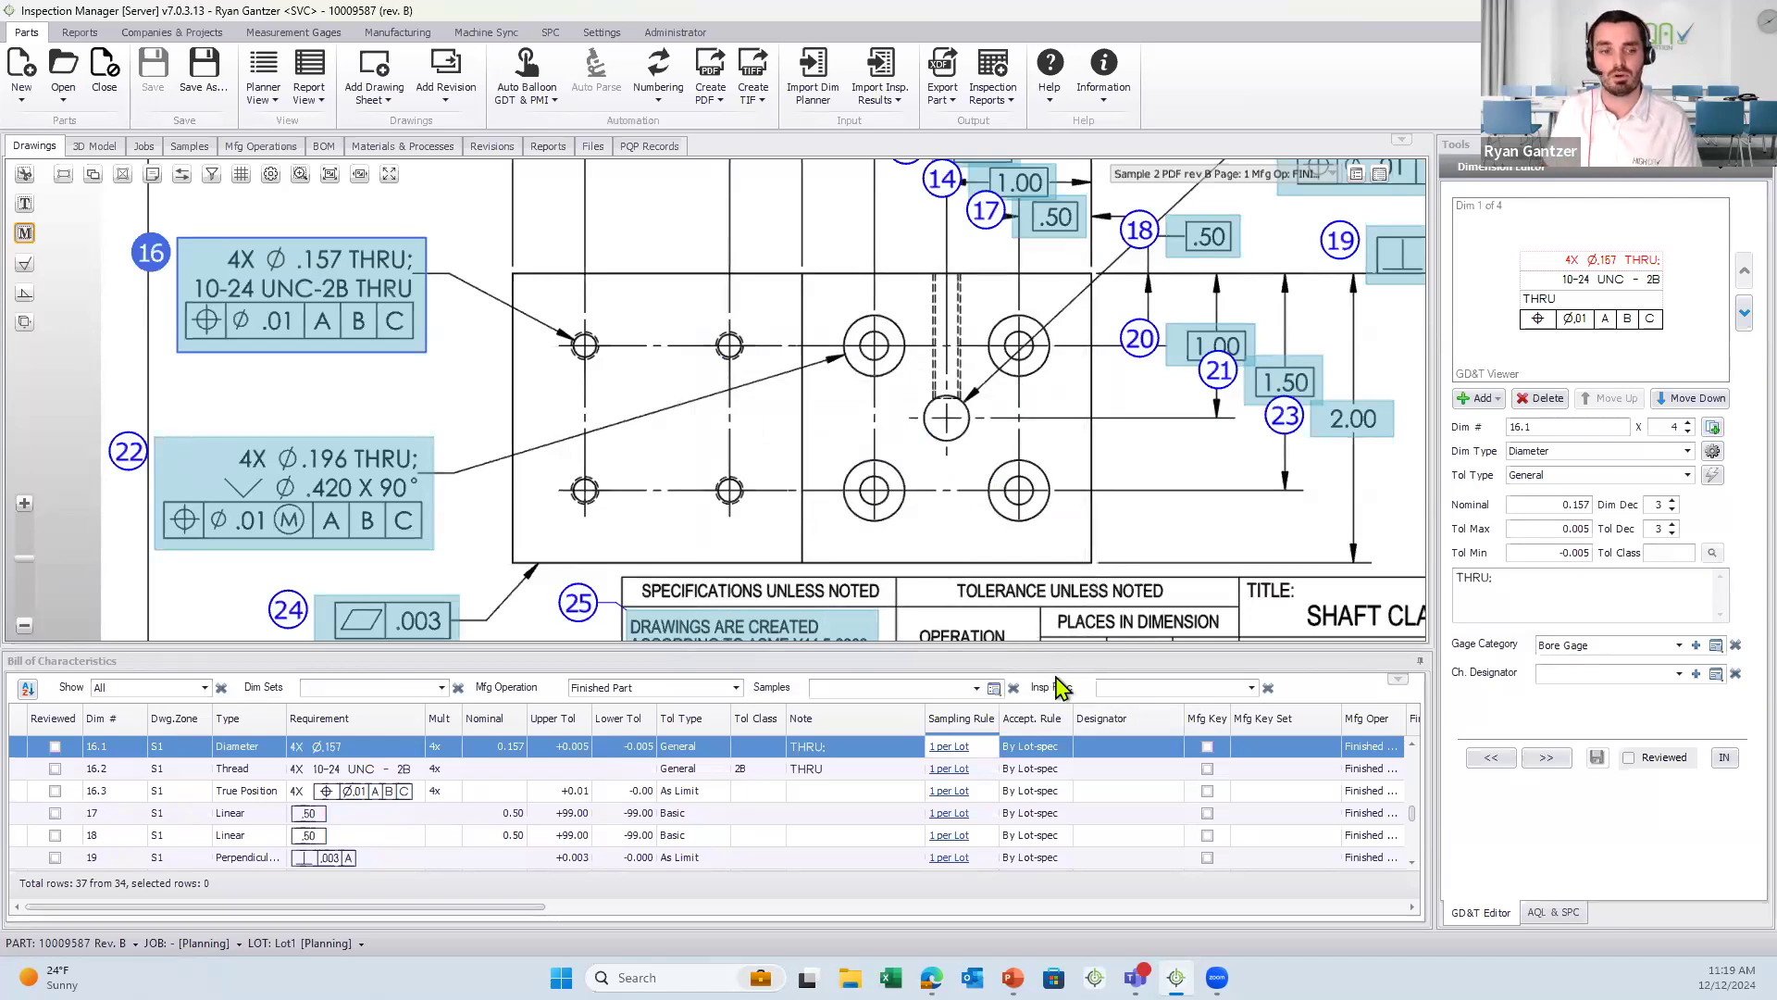
- Multiply characteristic 16 into separate dimensions for each of the four holes and review the resulting rows in the Bill of Characteristics
click(1713, 428)
key(ctrl)
key(ctrl)
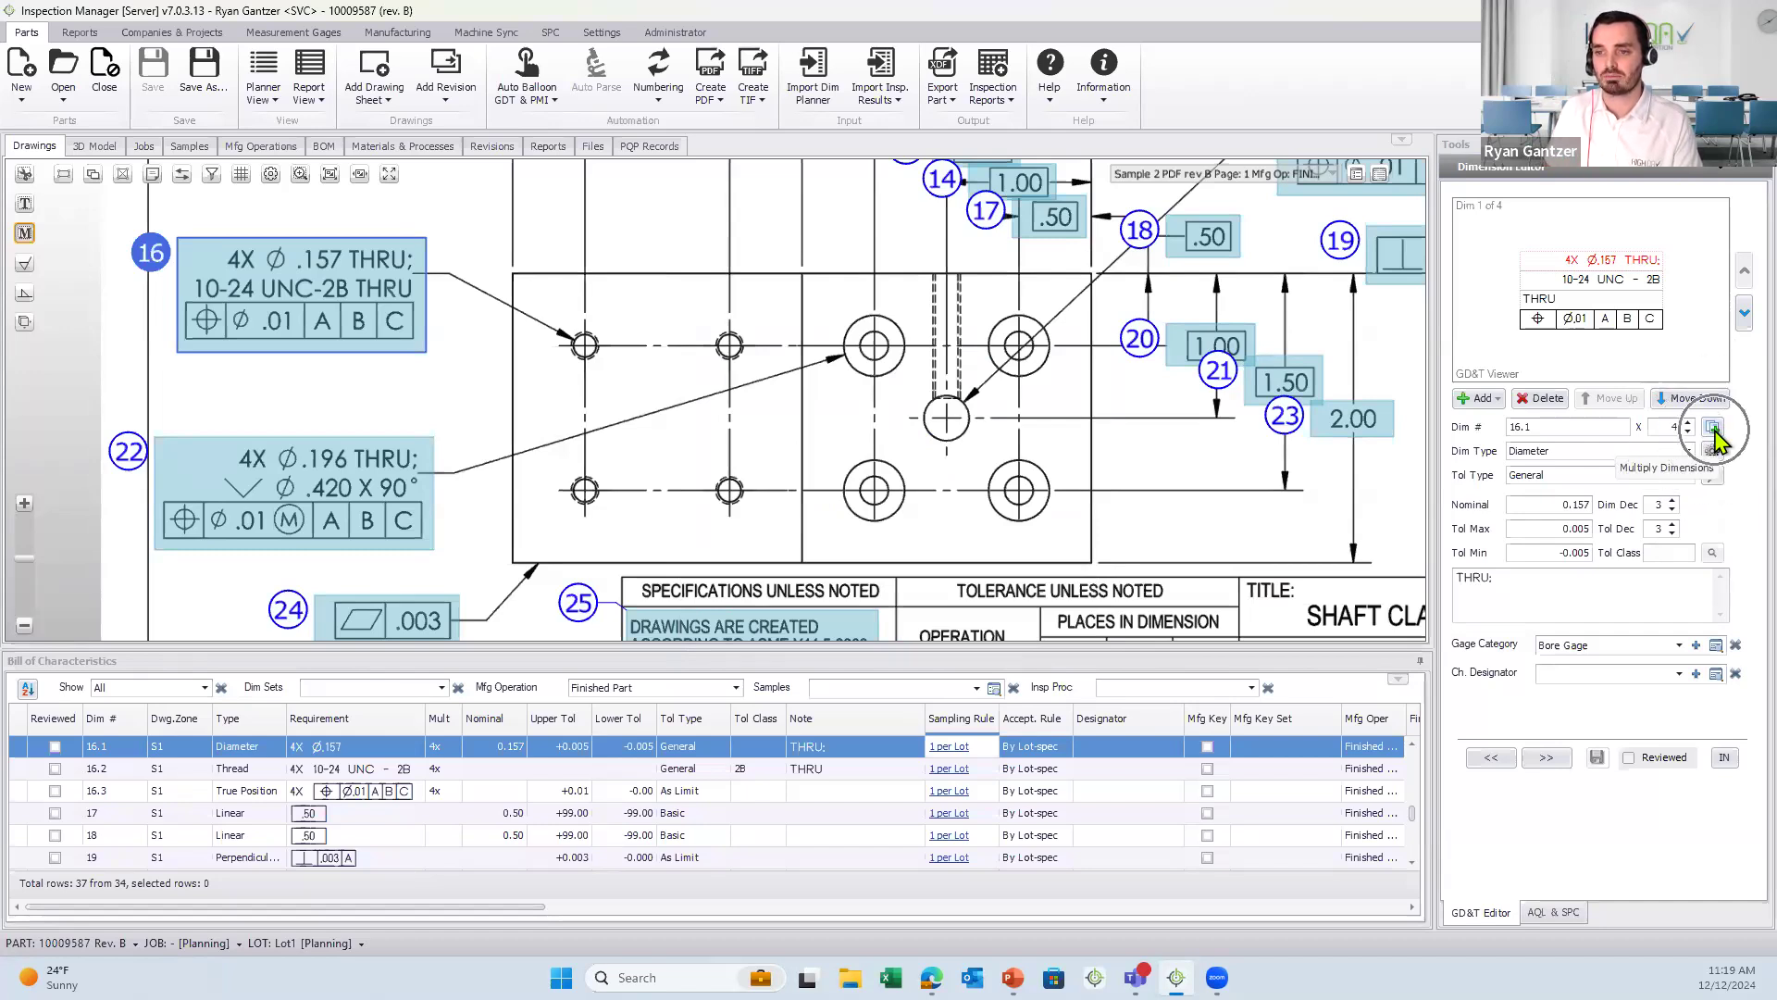
click(1713, 431)
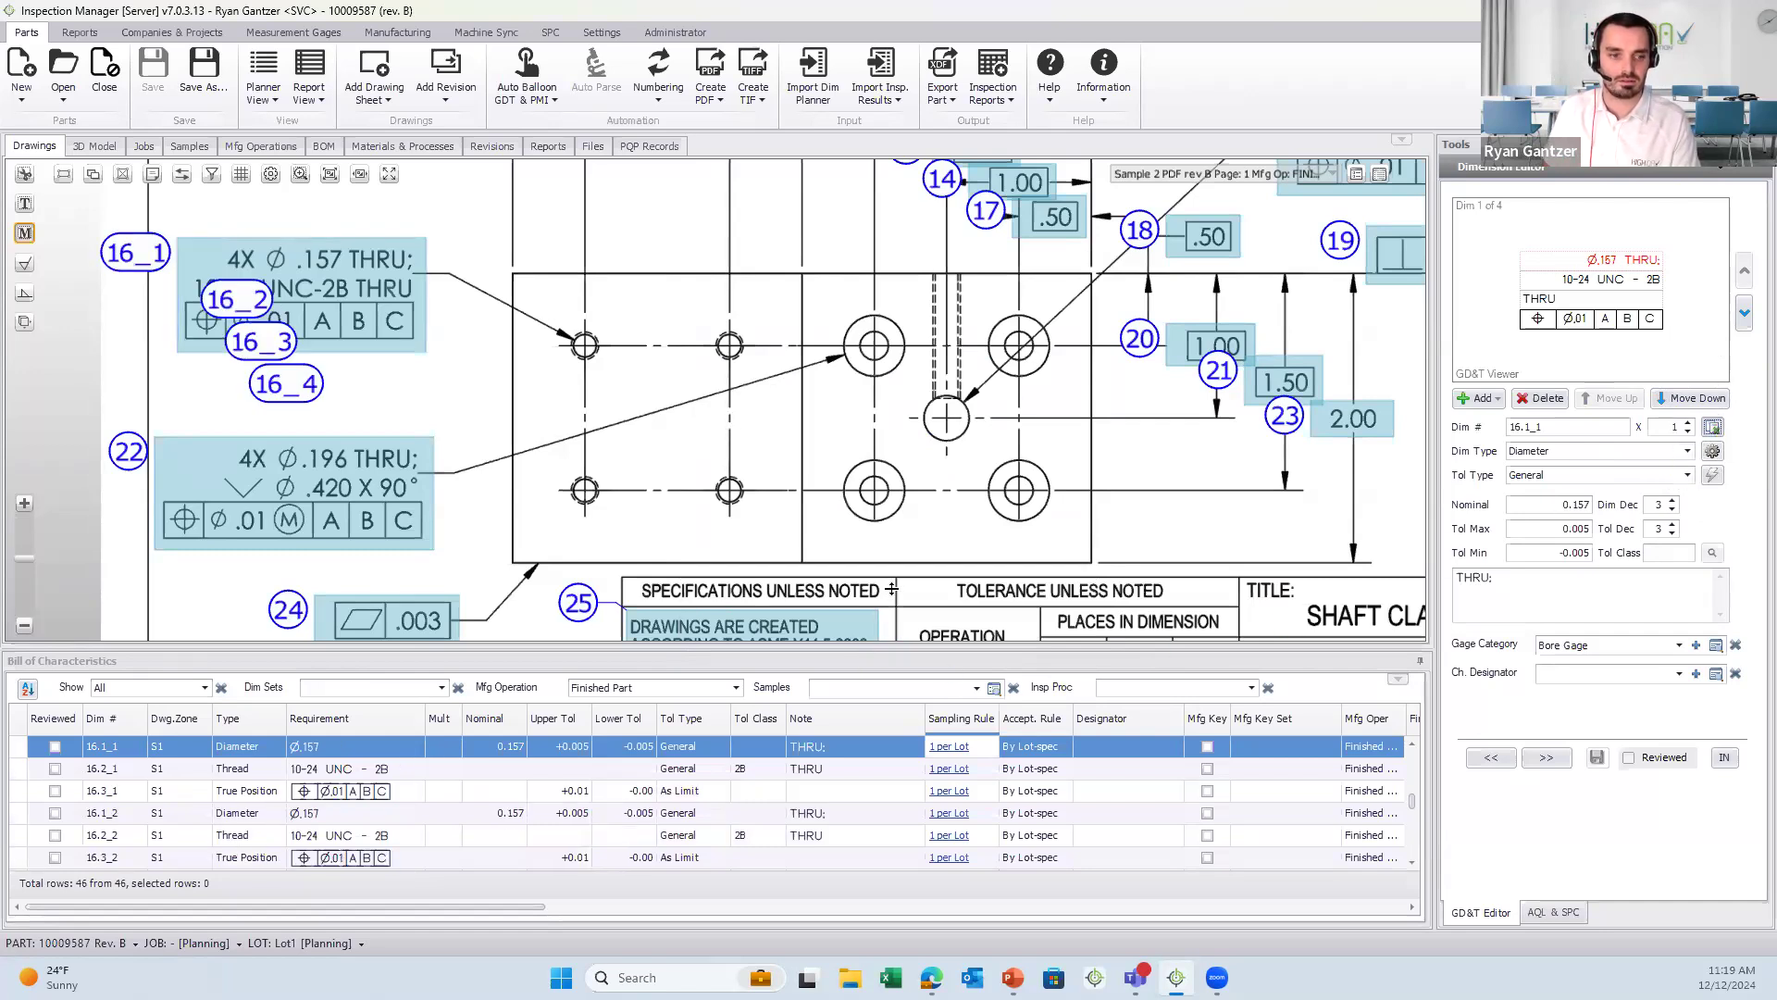
drag(891, 588, 892, 589)
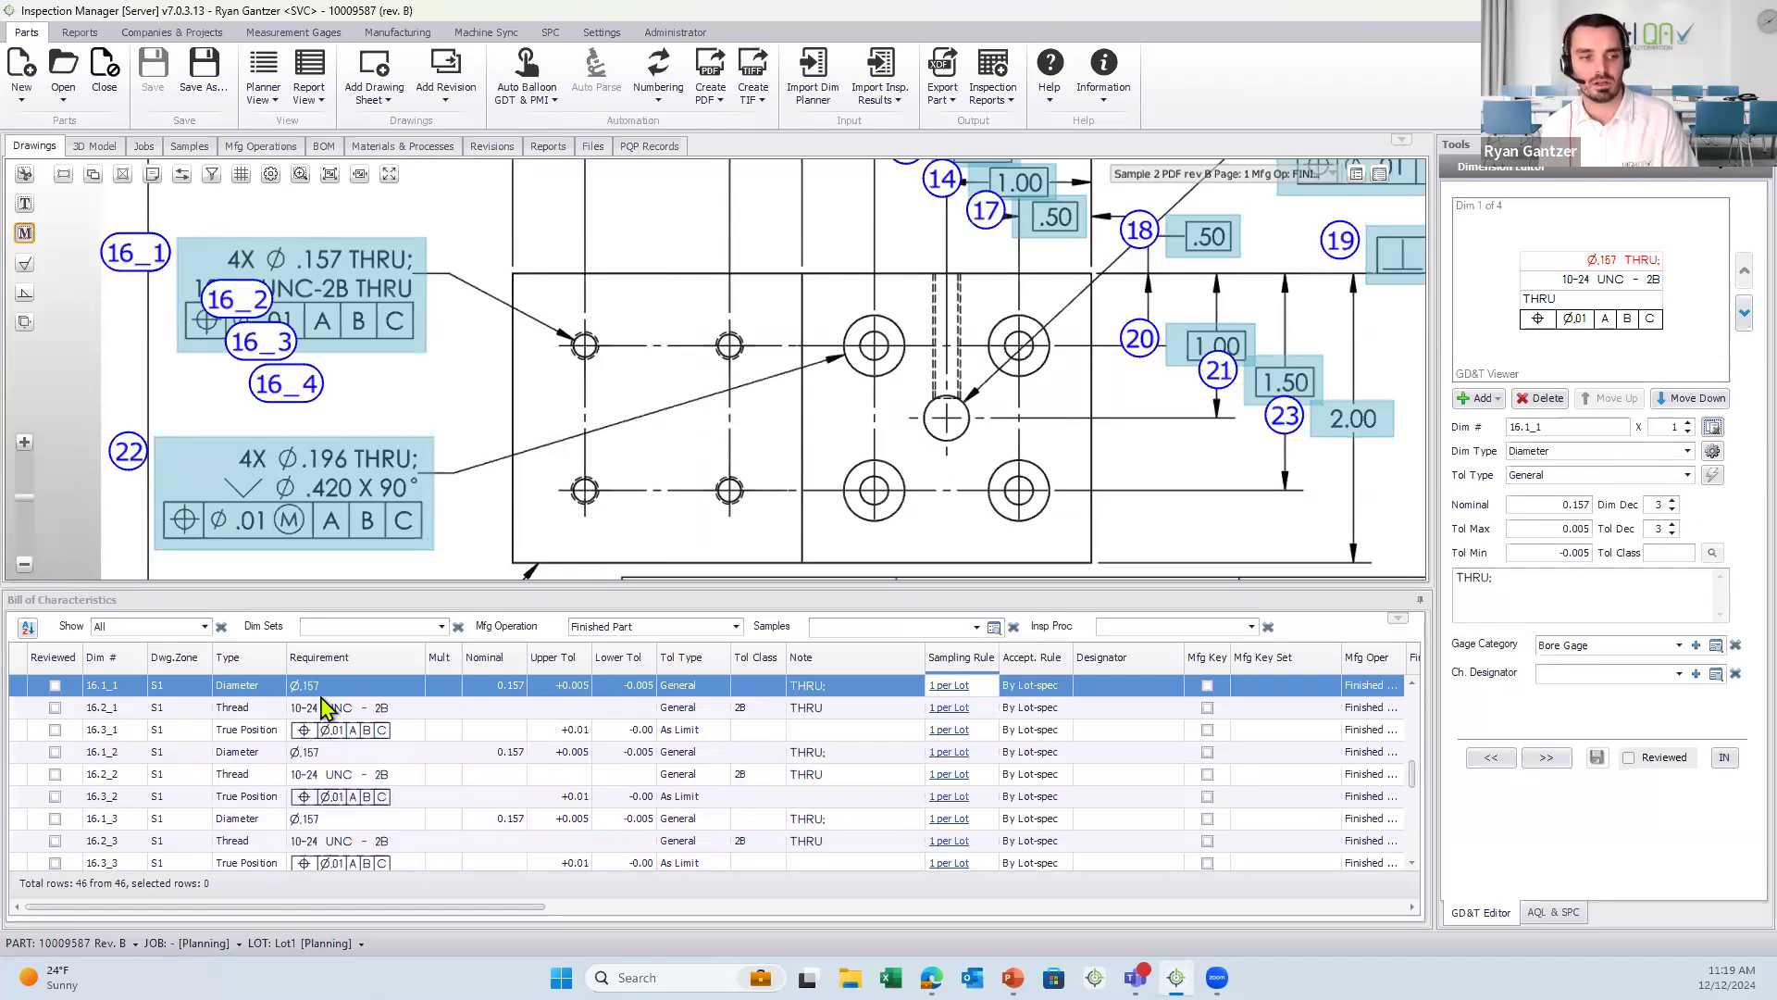
scroll(324, 708, down, 3)
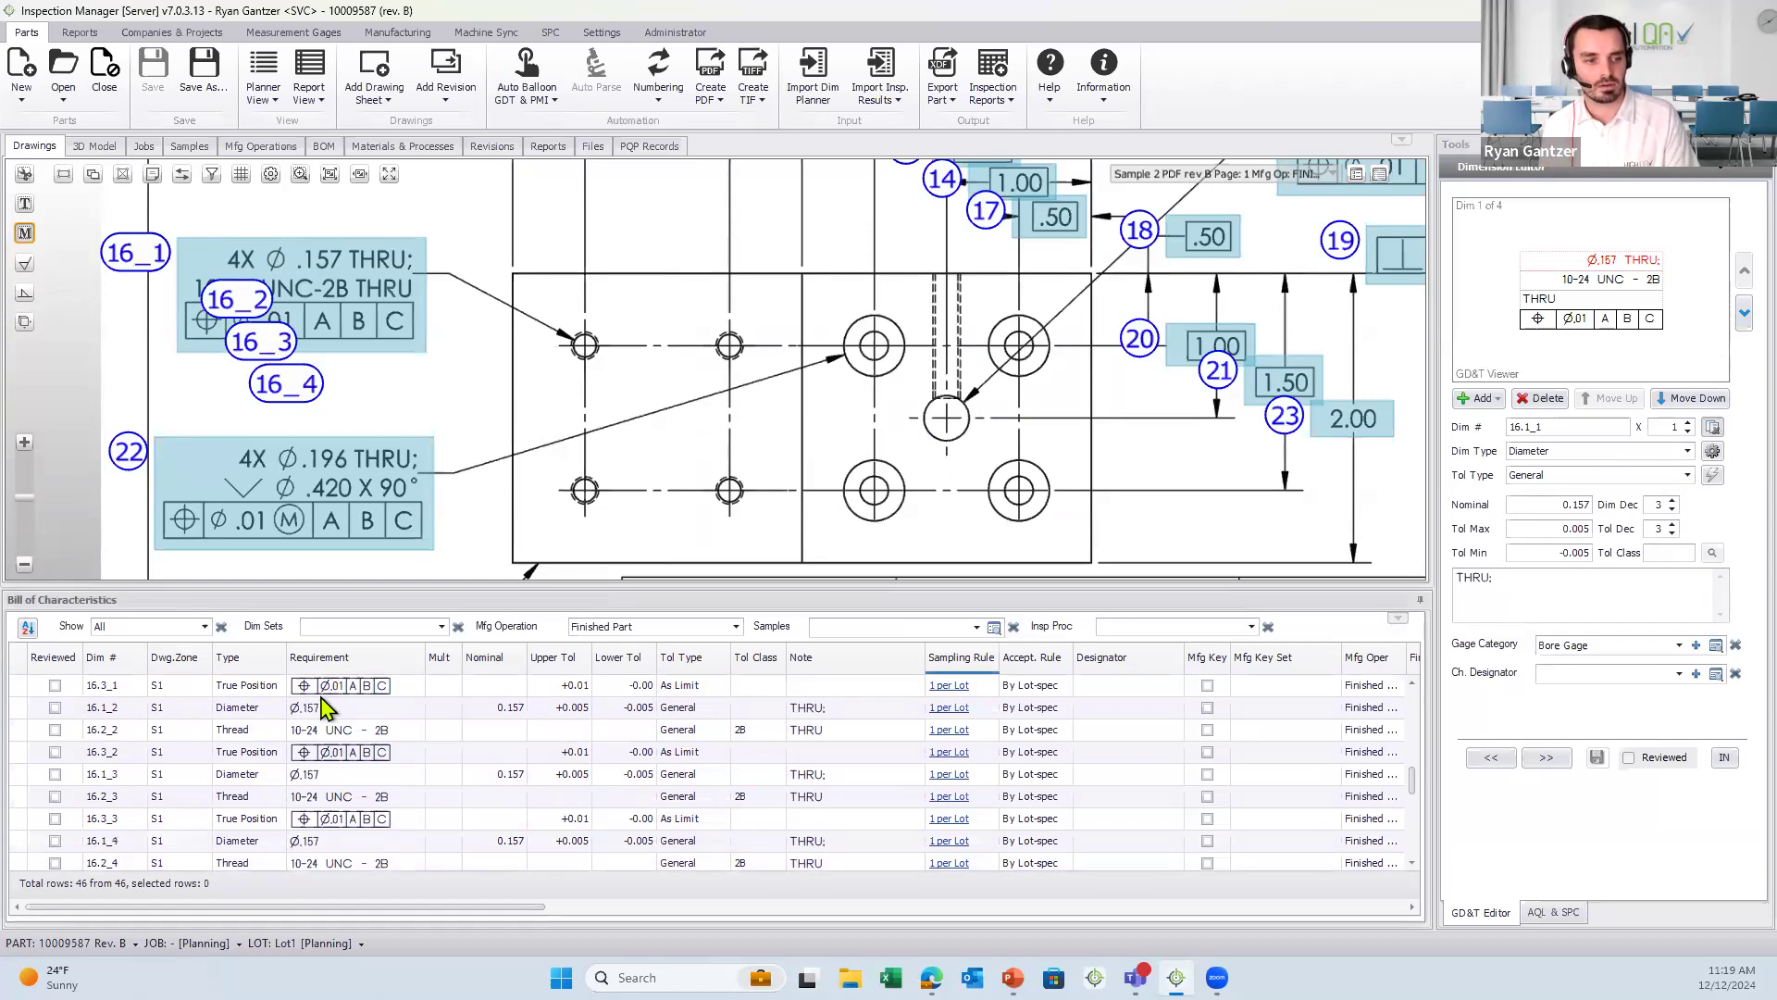
click(261, 820)
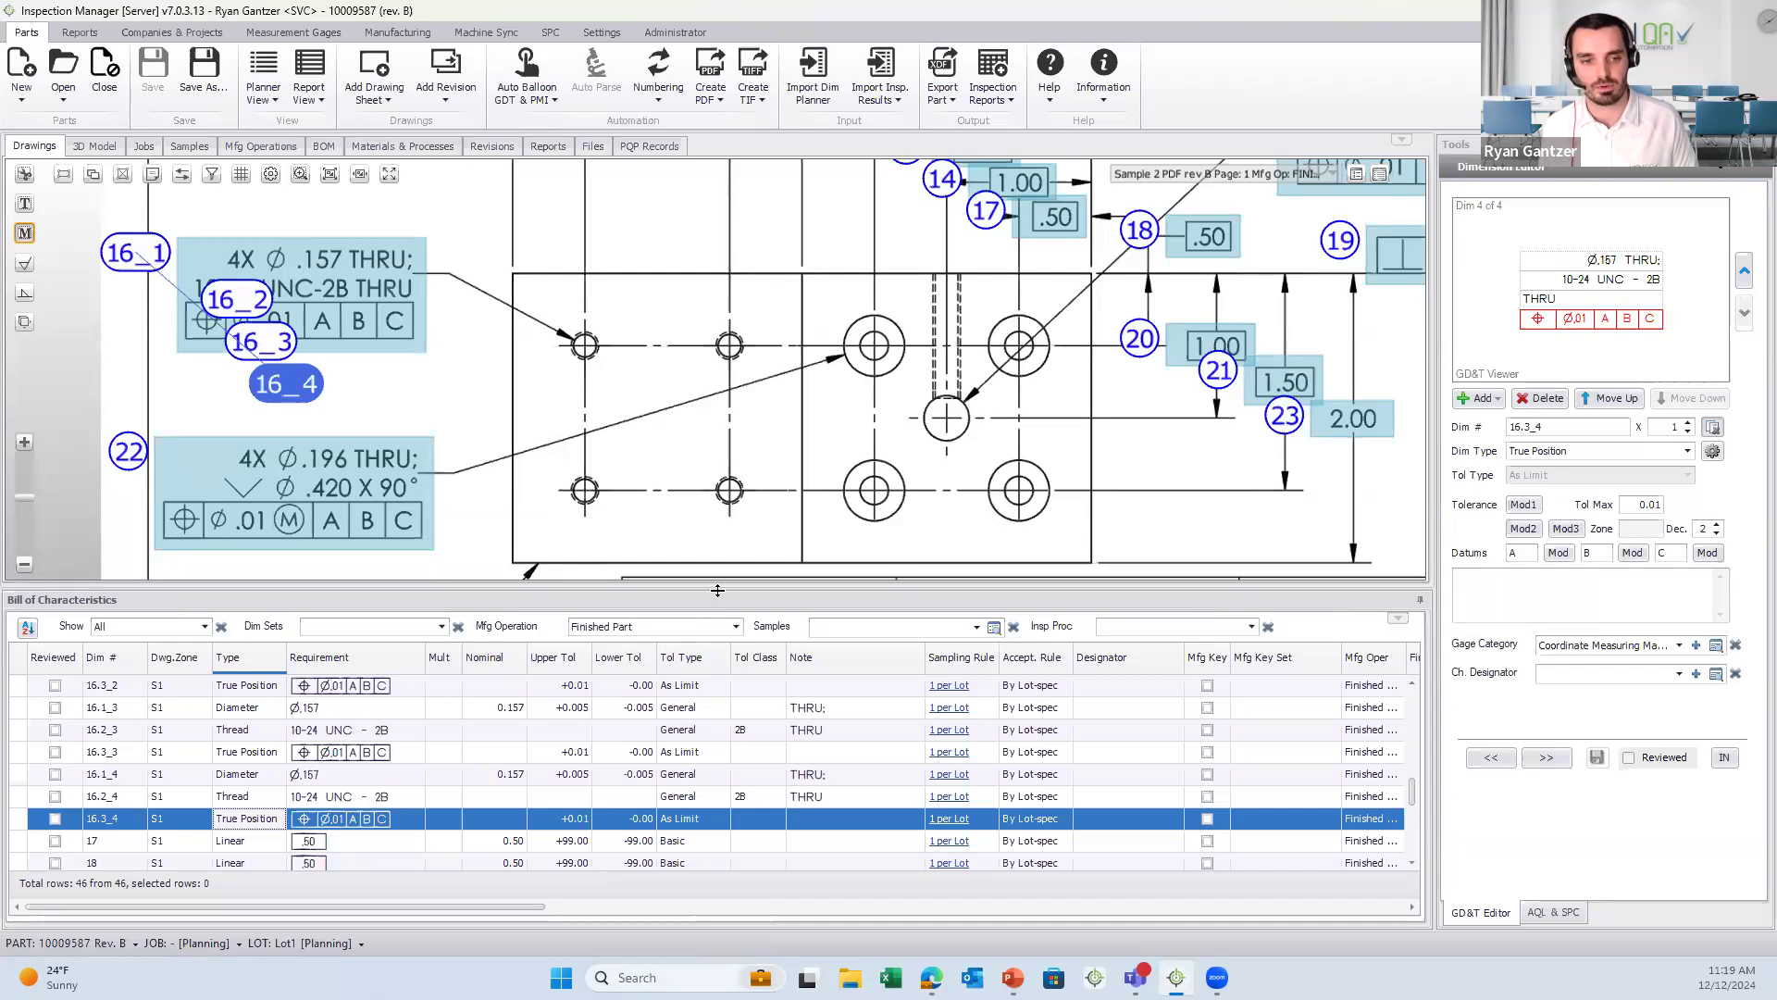
drag(708, 685, 708, 685)
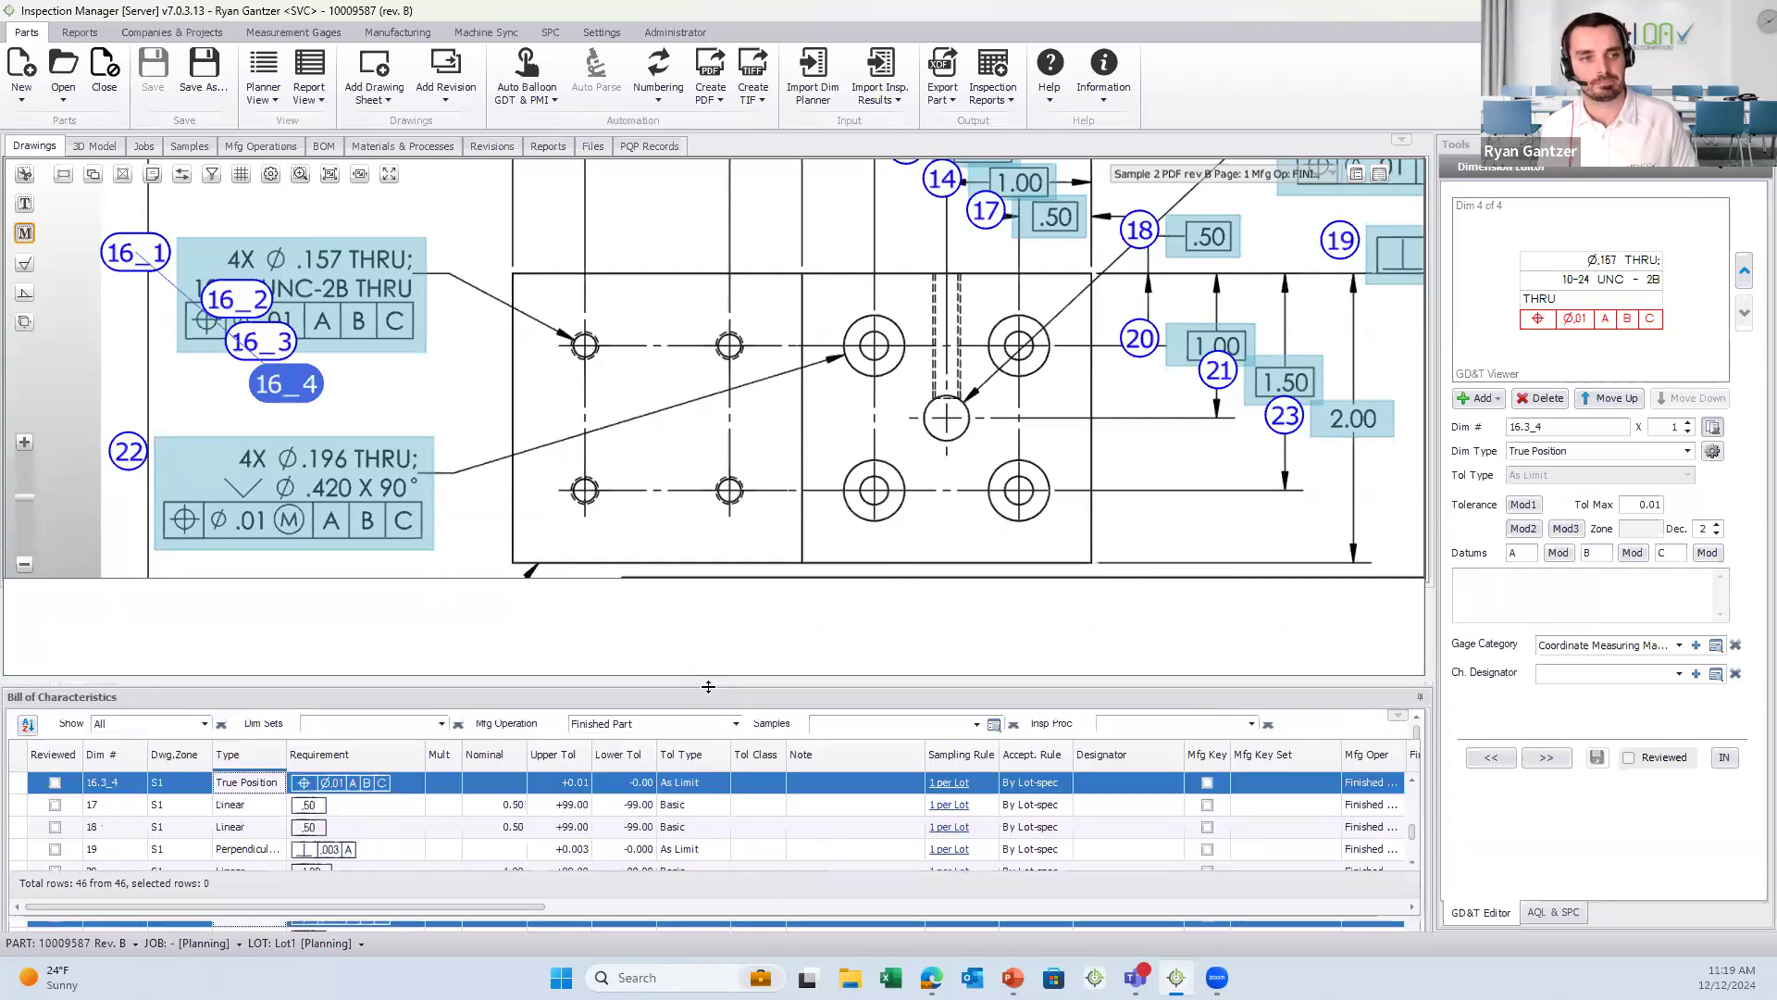
- Place balloons 16_1, 16_2, 16_3 and 16_4 next to the four individual .157 holes in the plan view
drag(136, 253, 608, 322)
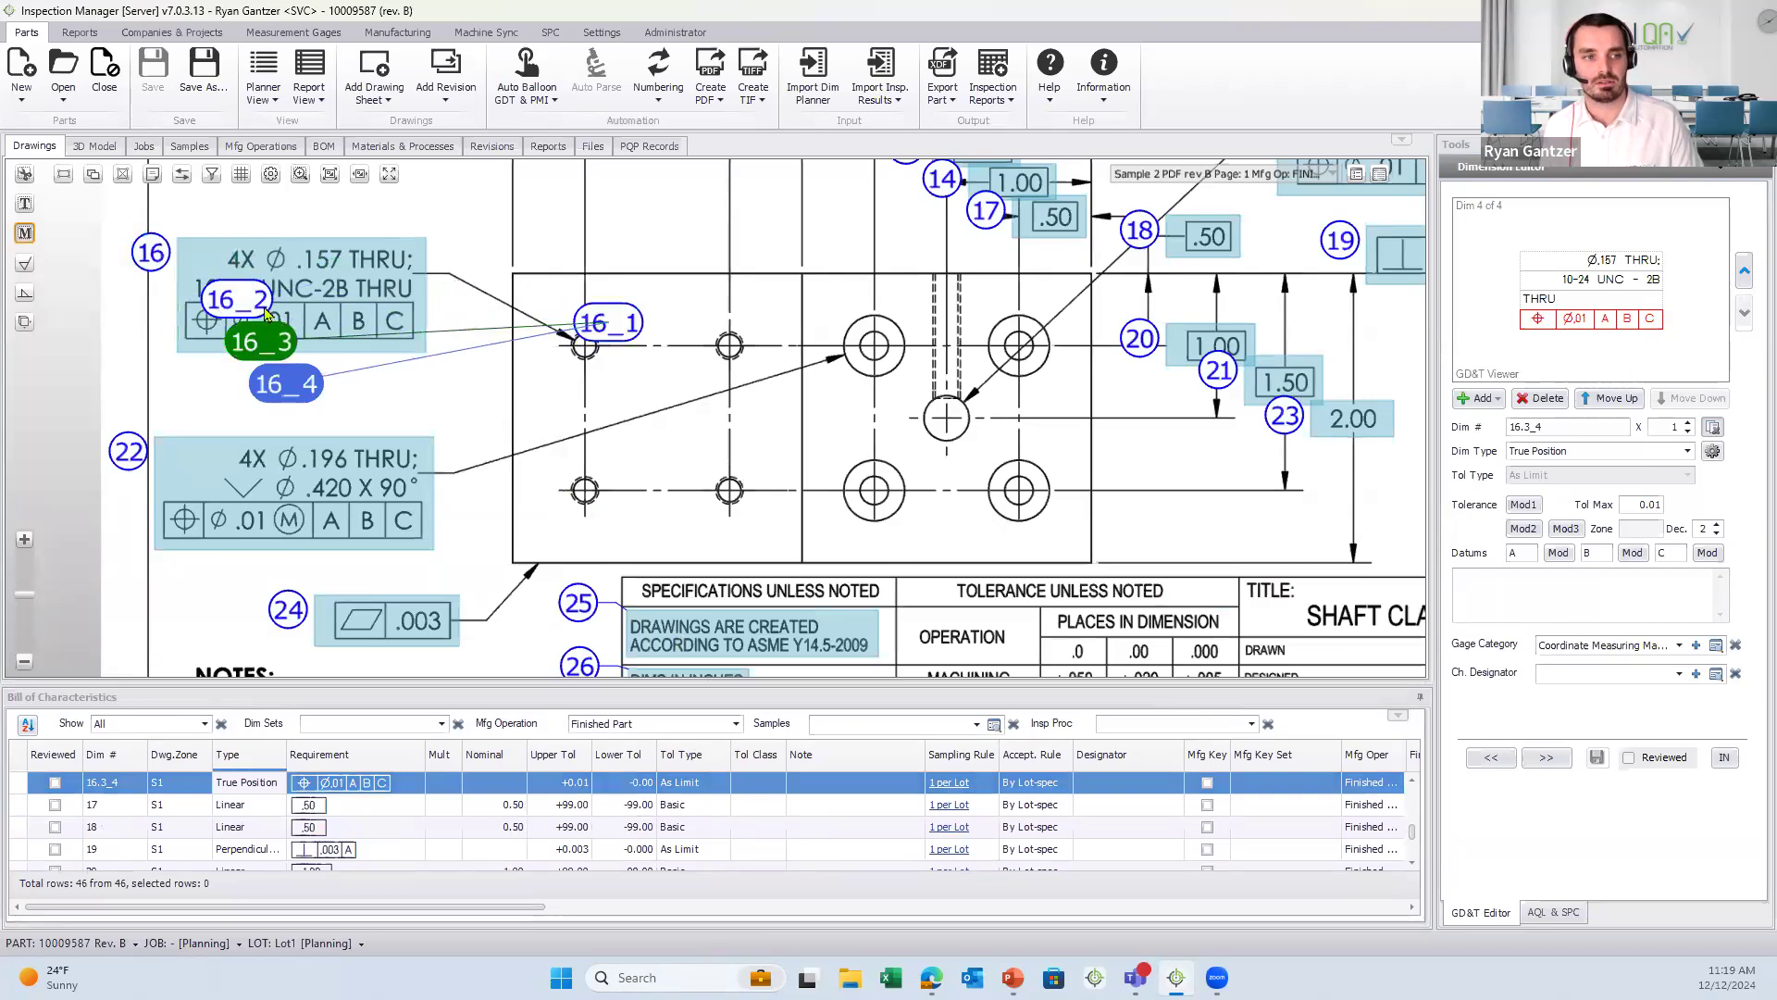
drag(242, 298, 762, 307)
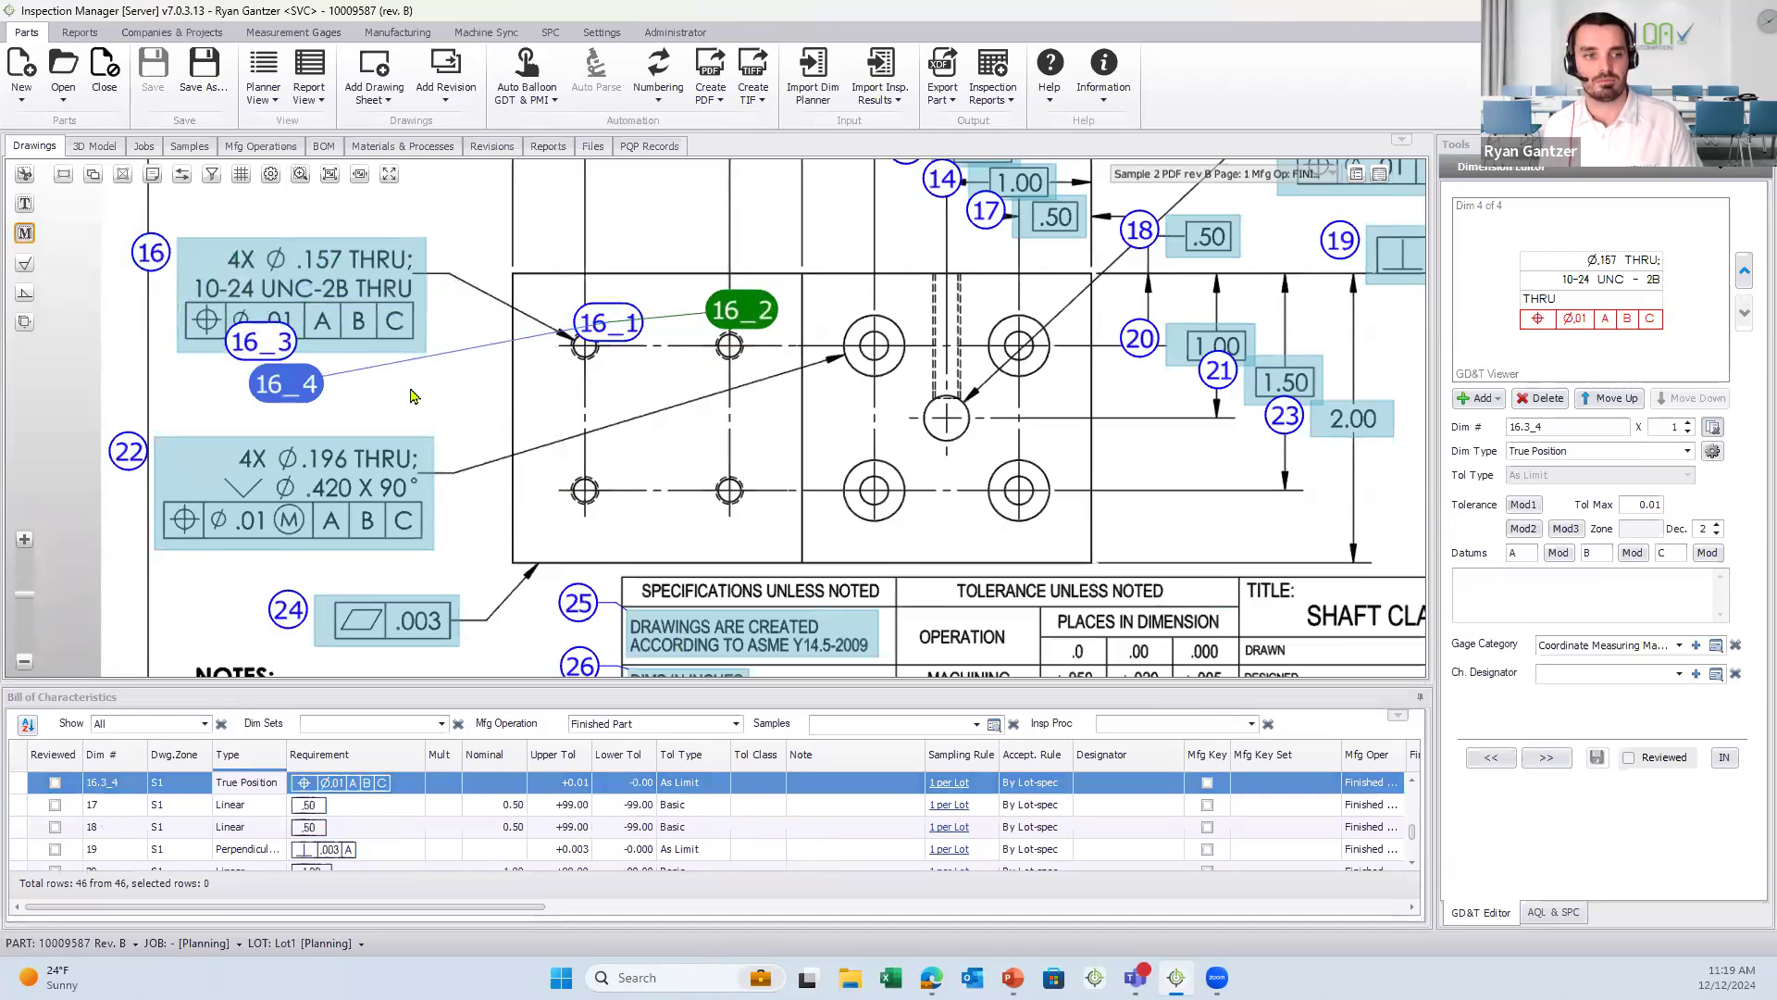
drag(282, 384, 615, 445)
drag(773, 457, 753, 455)
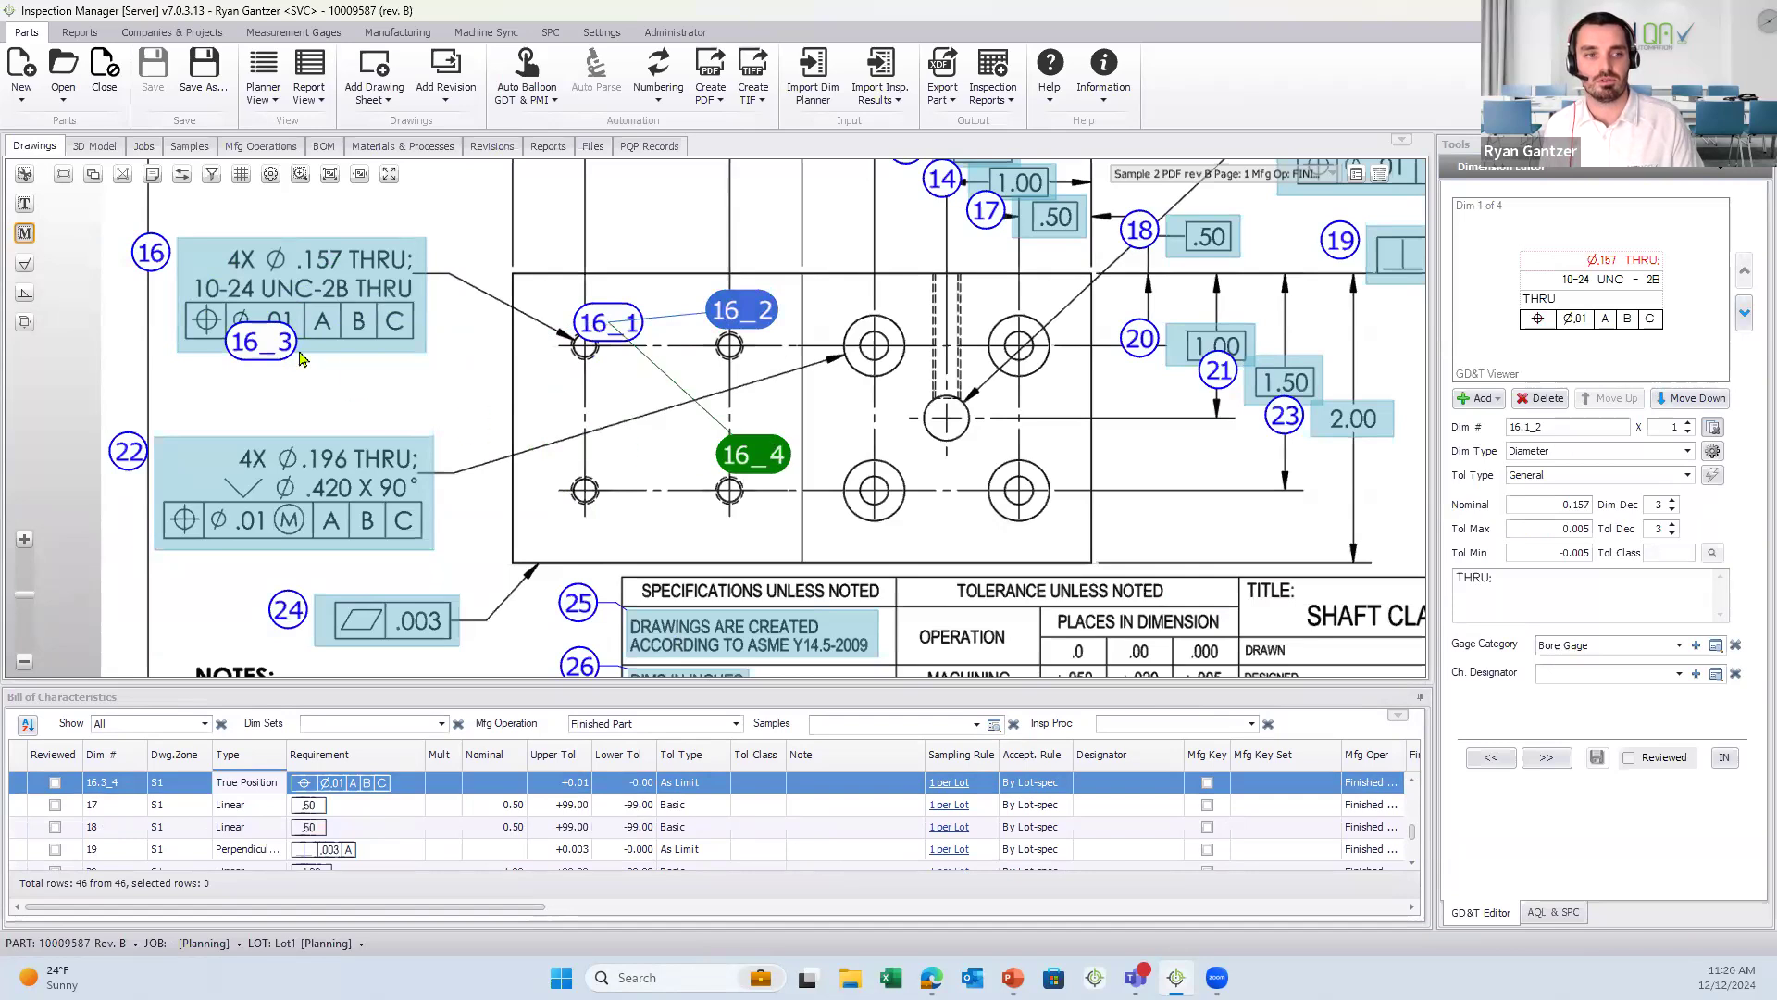
drag(262, 342, 602, 474)
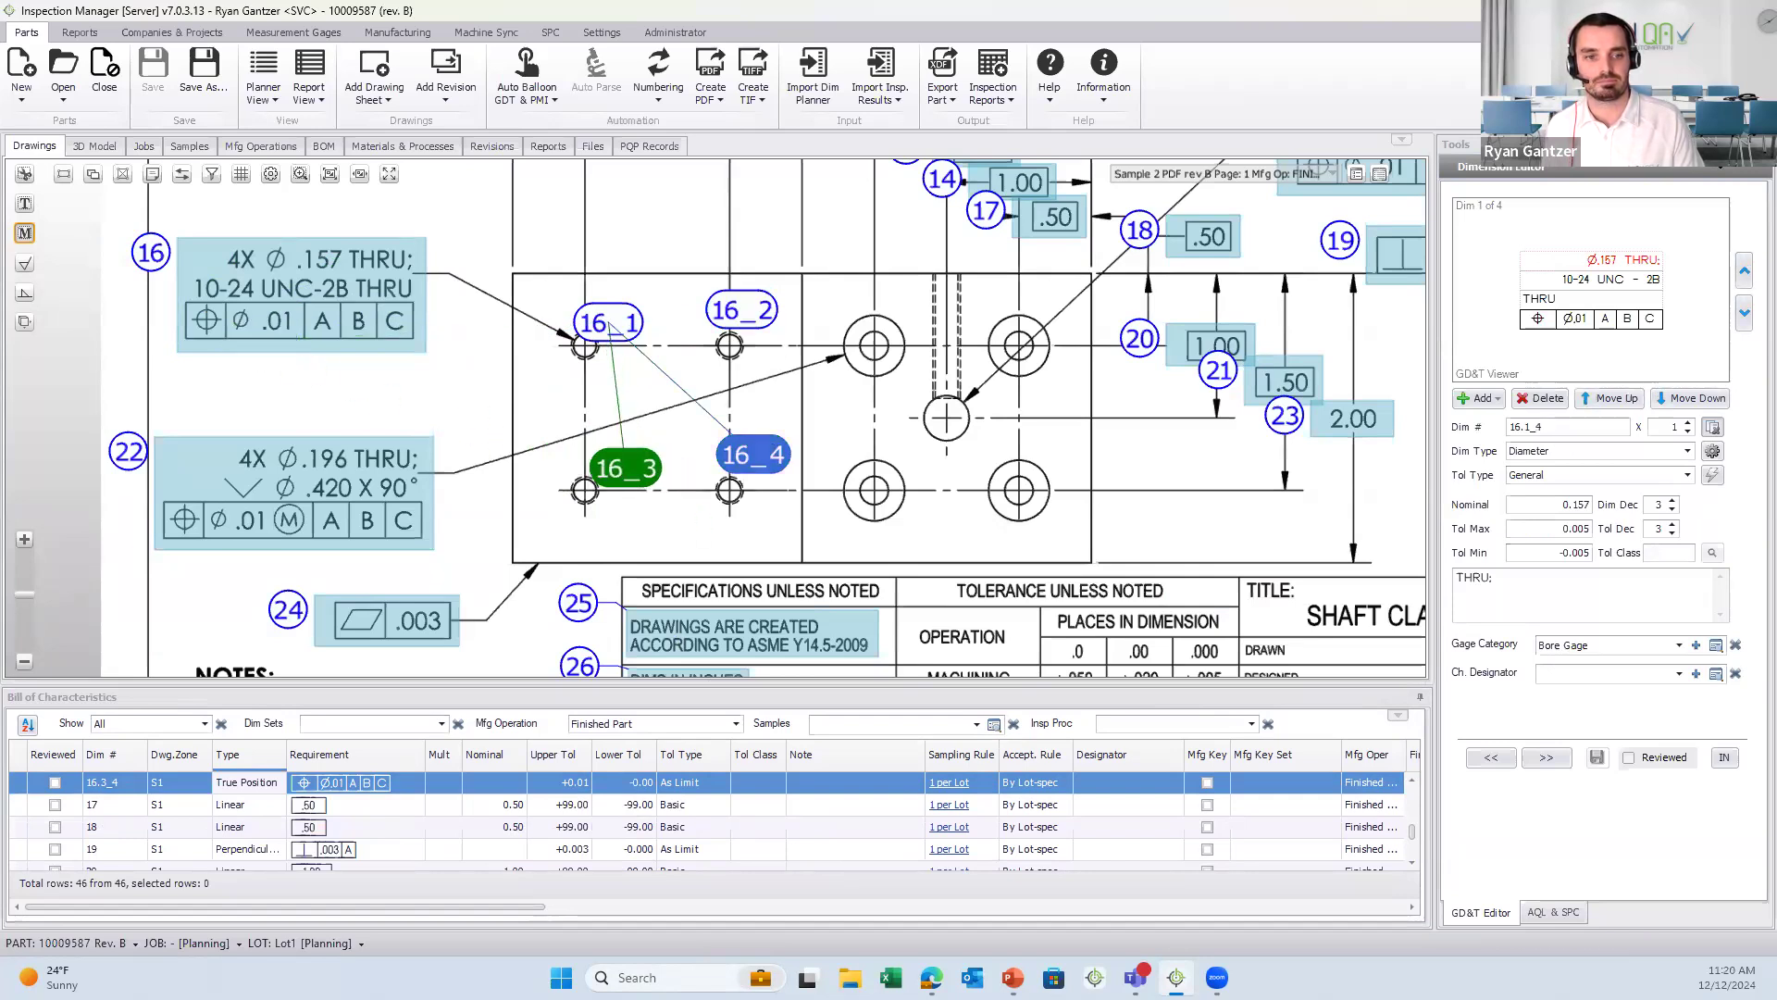
- Merge the multiplied hole dimensions back into a single 4X characteristic and move balloon 16 above its callout
click(1713, 426)
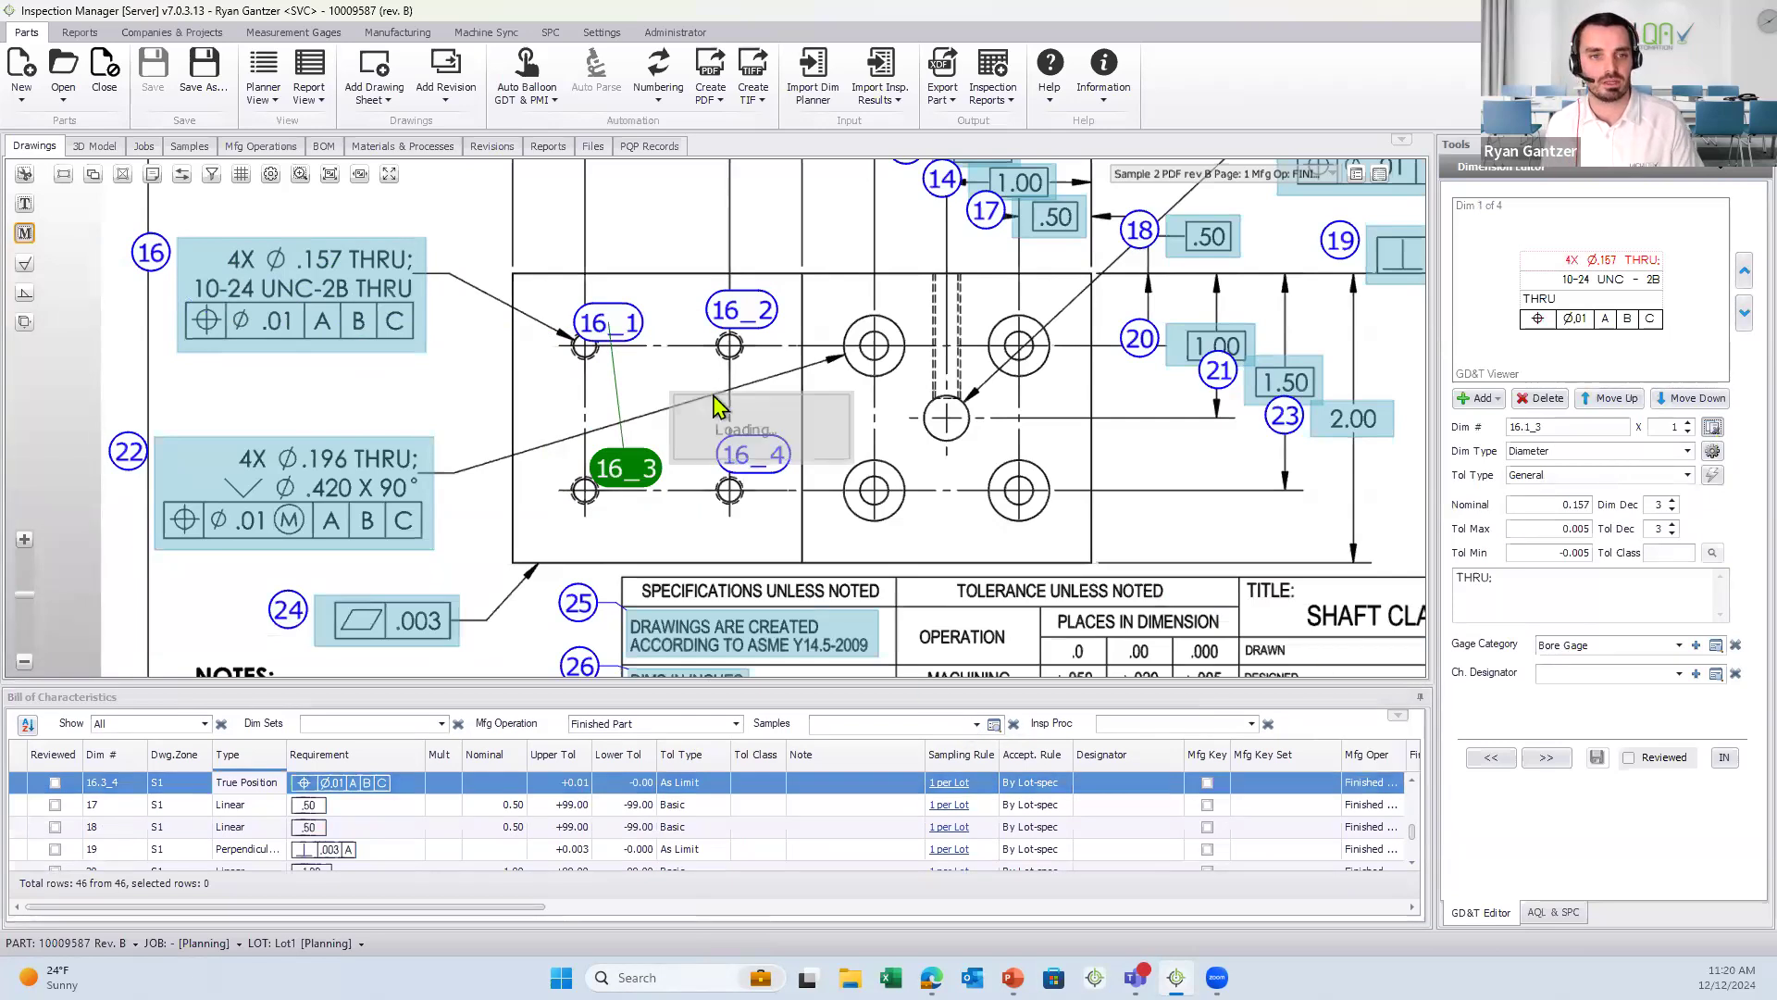
mouse_move(607, 322)
mouse_down()
mouse_move(413, 232)
mouse_move(238, 205)
mouse_up()
scroll(619, 381, down, 2)
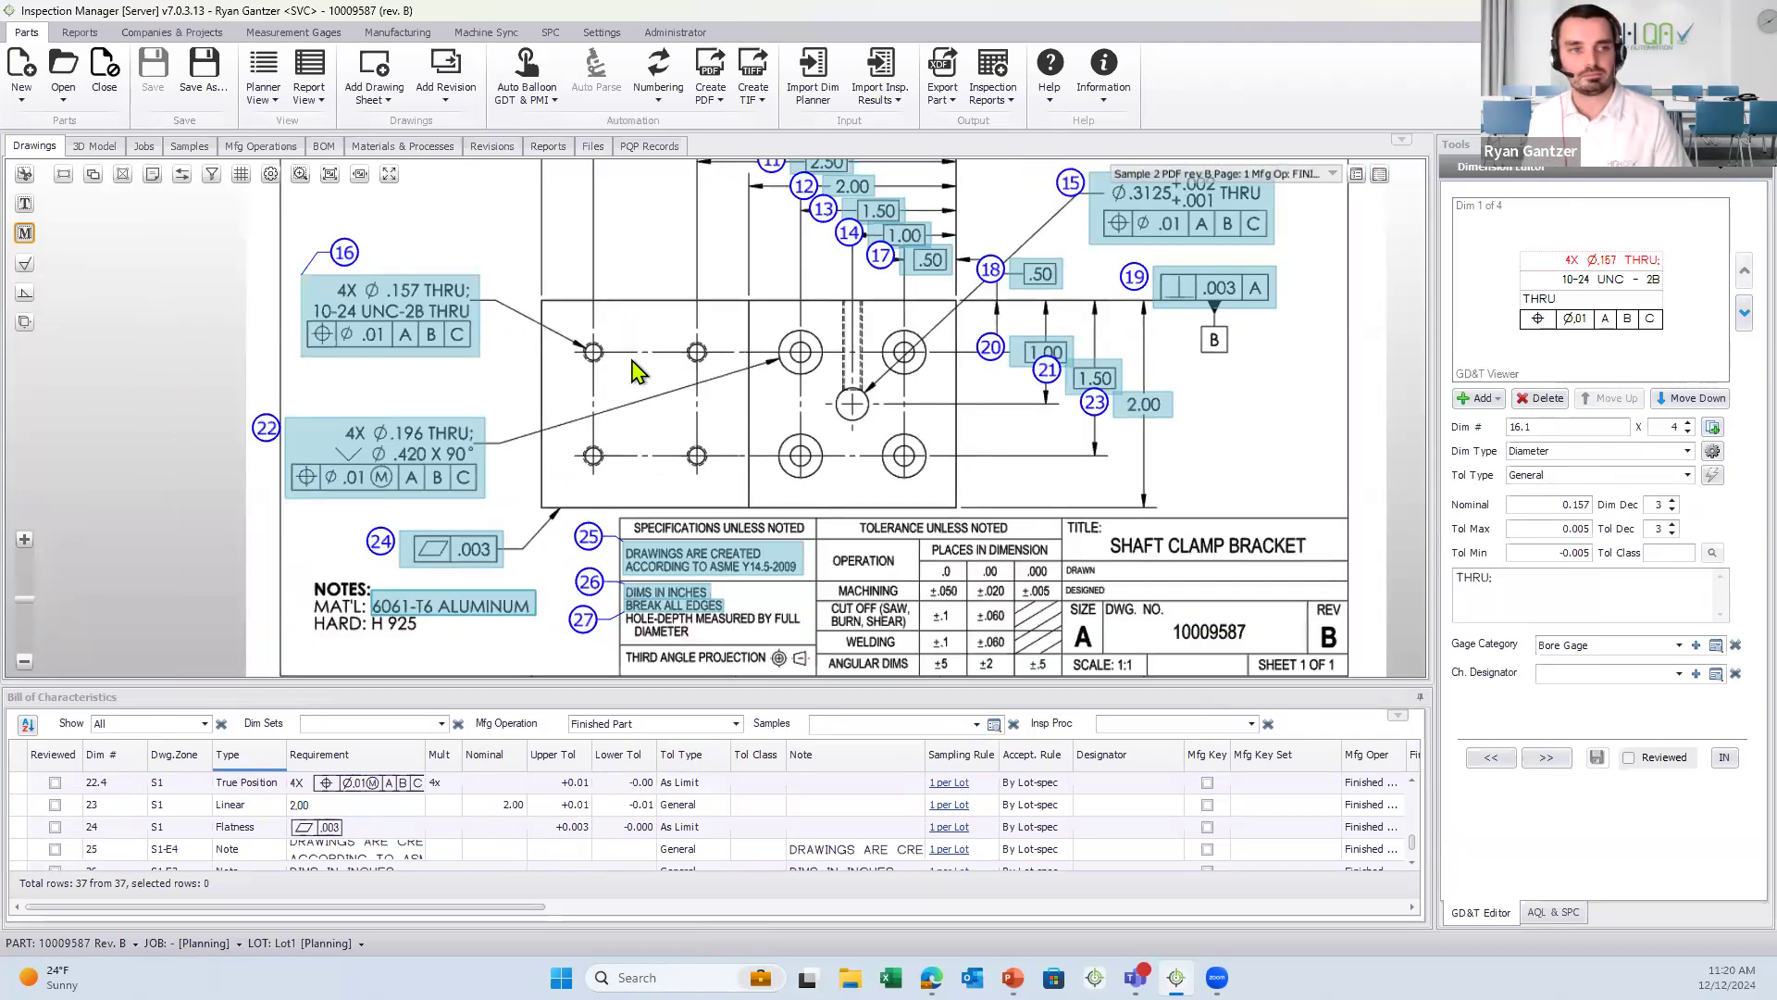
- Display the ballooned characteristics in alternative units on the drawing, examine them, and switch back to the original units
scroll(627, 387, down, 3)
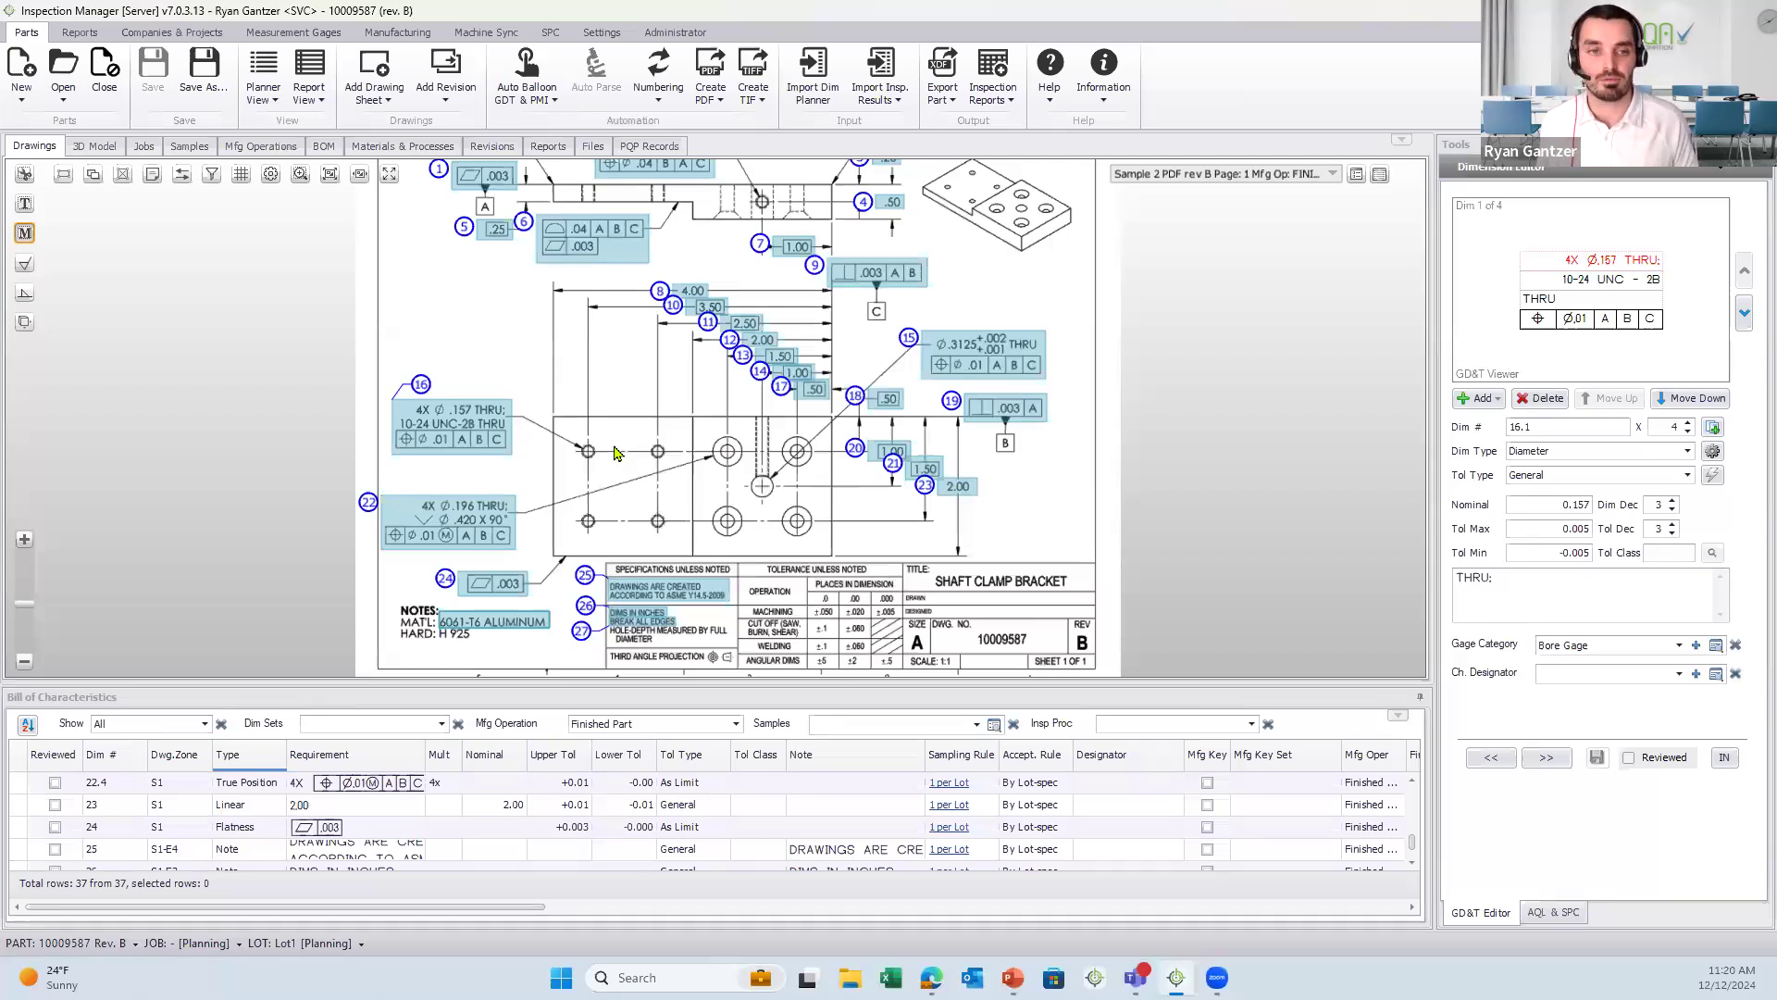
click(182, 187)
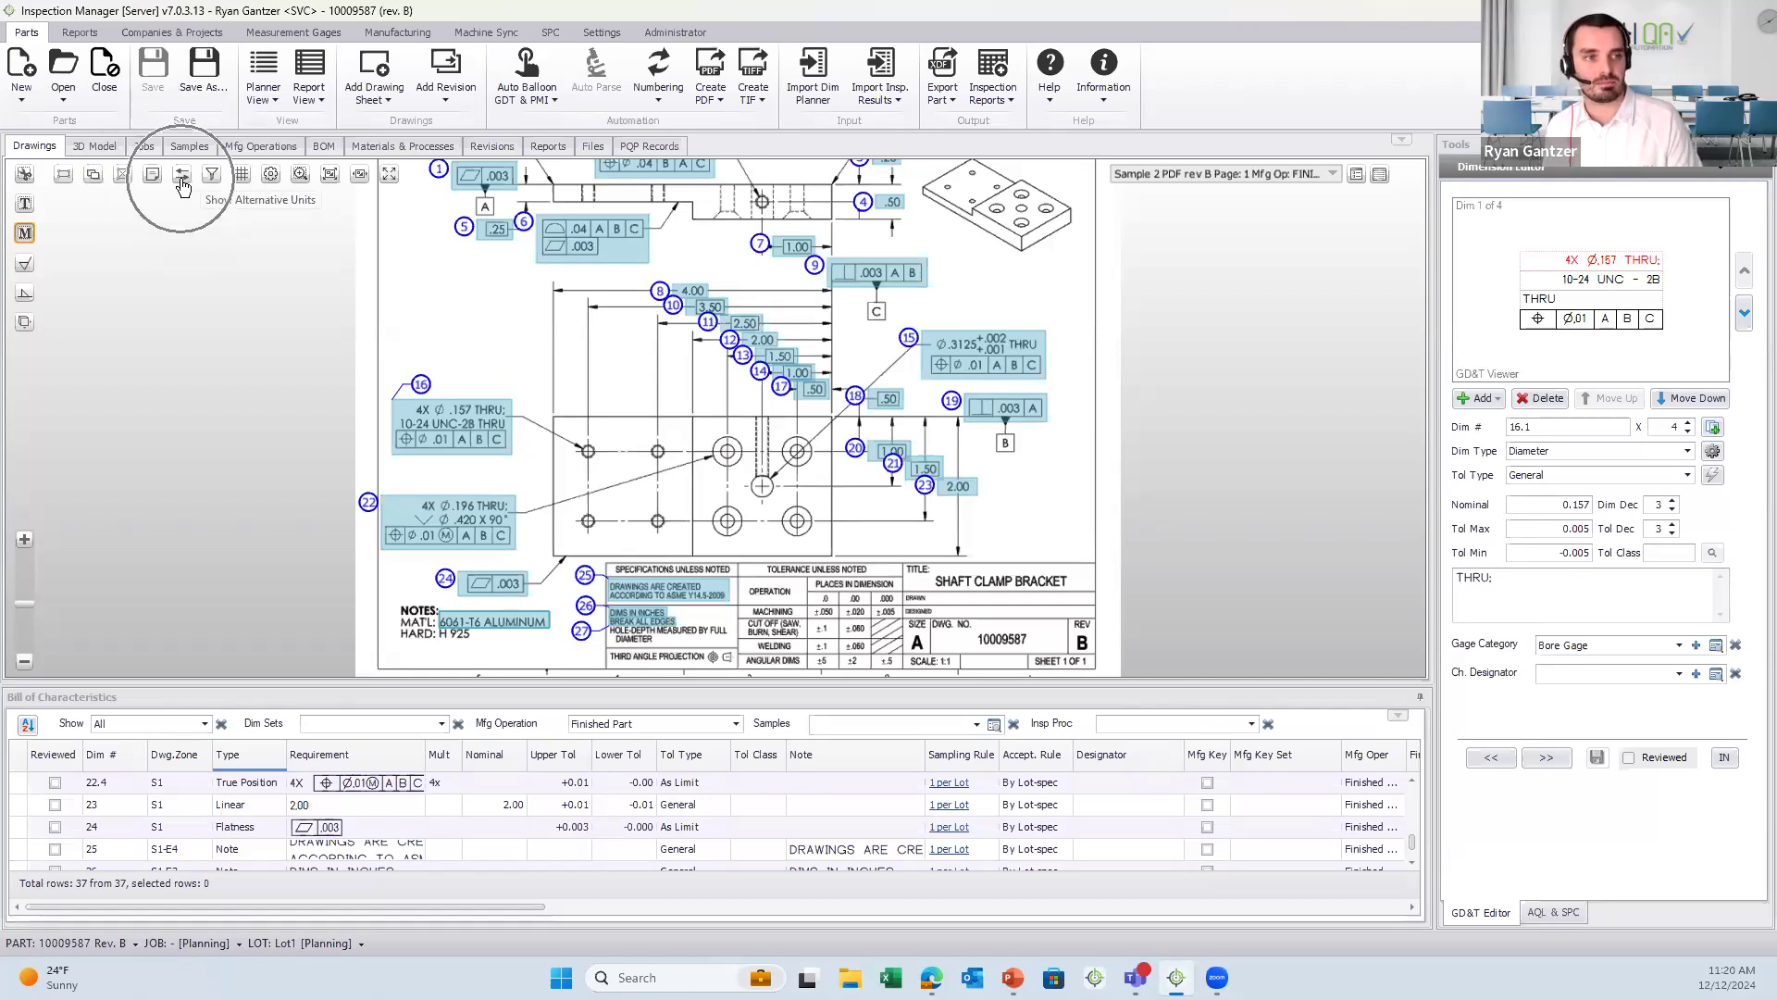
click(182, 187)
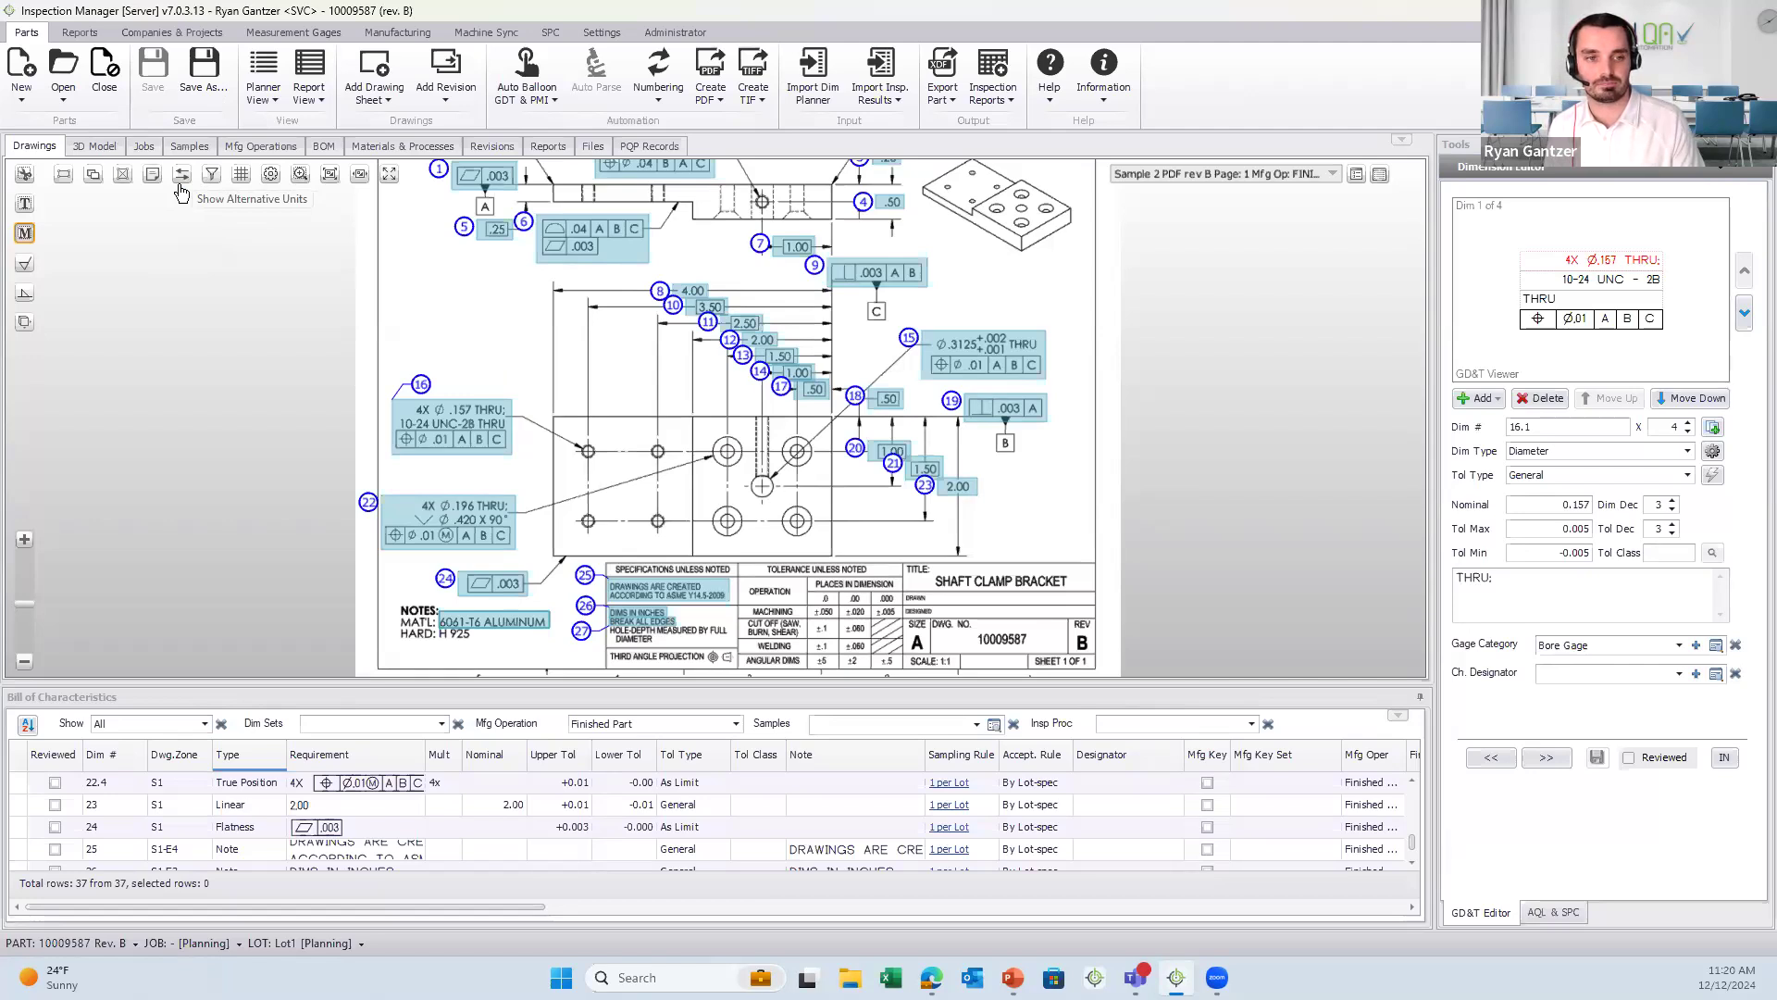
click(182, 185)
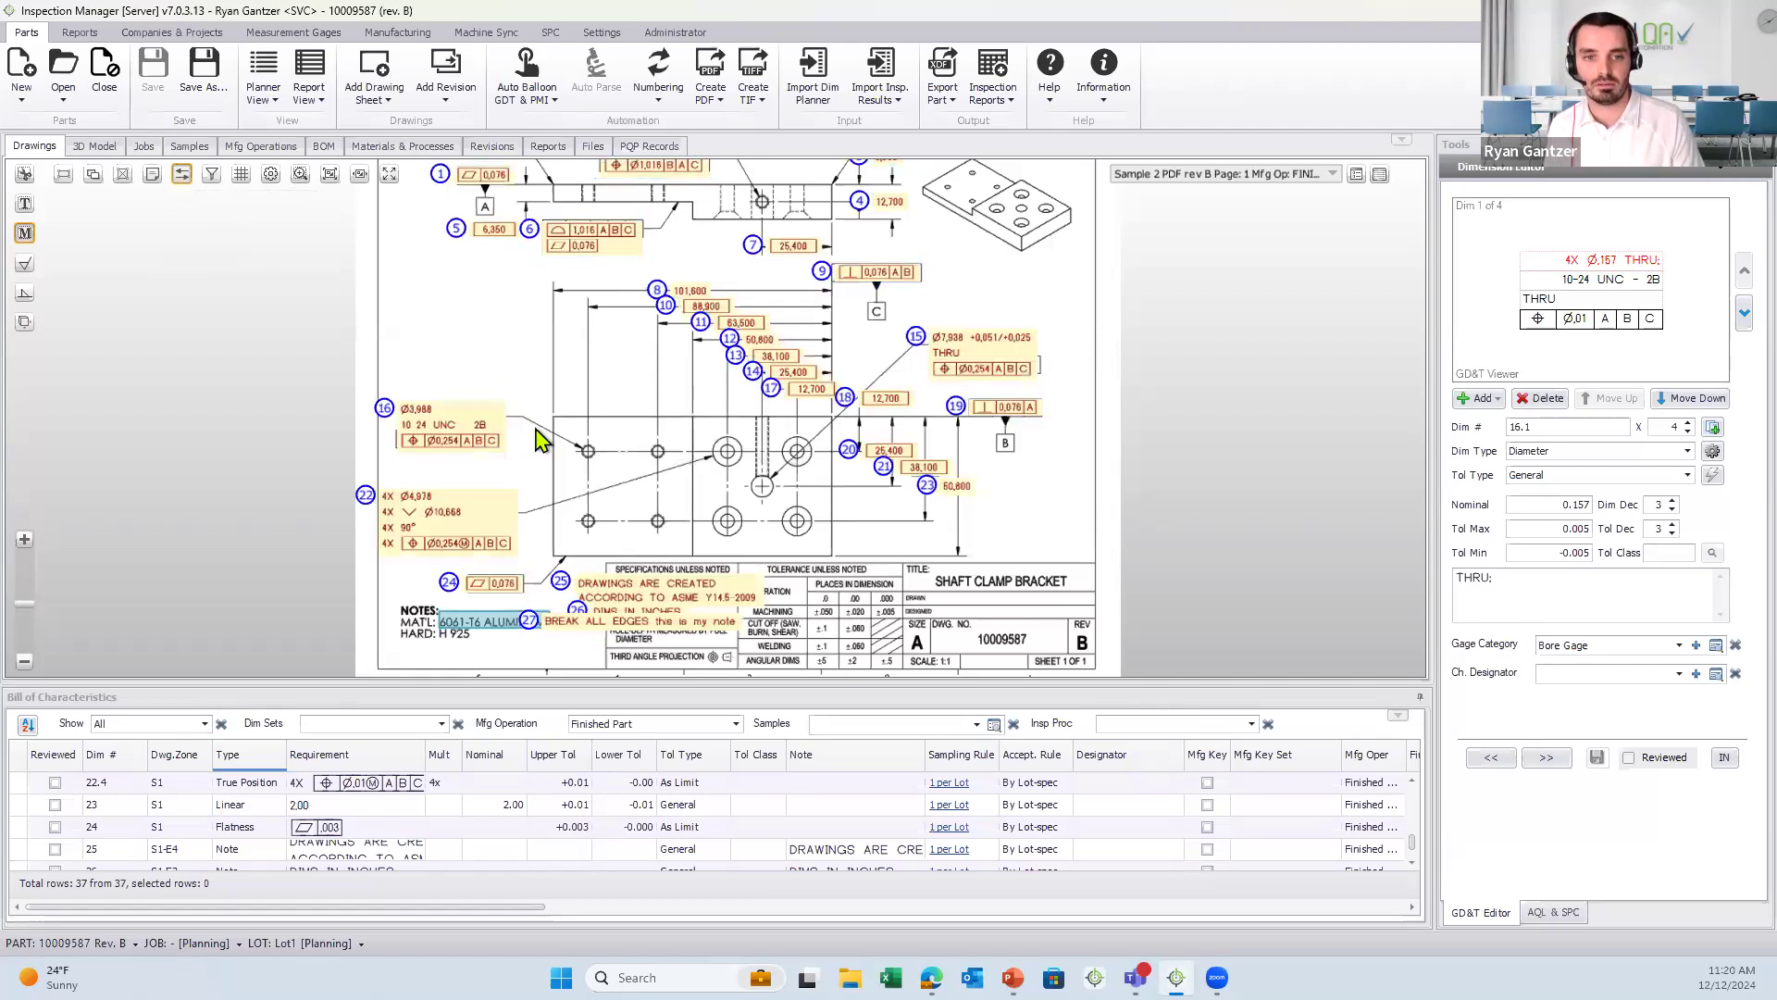
scroll(542, 440, up, 3)
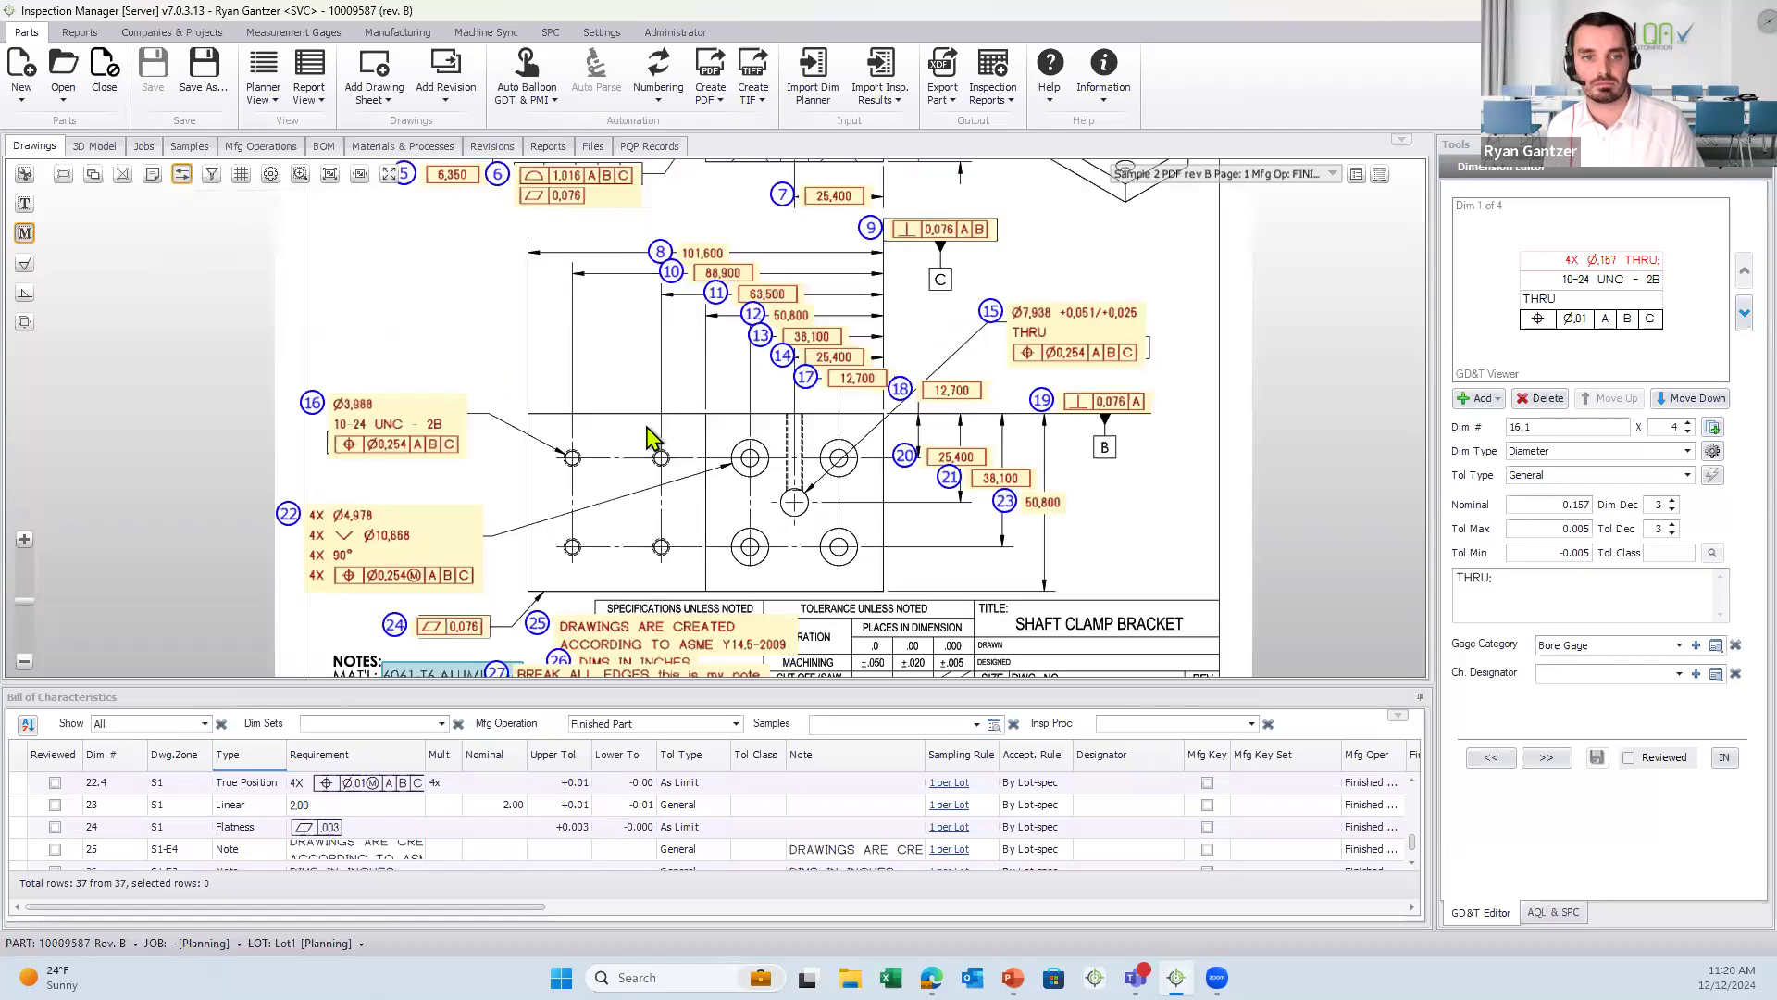
click(184, 180)
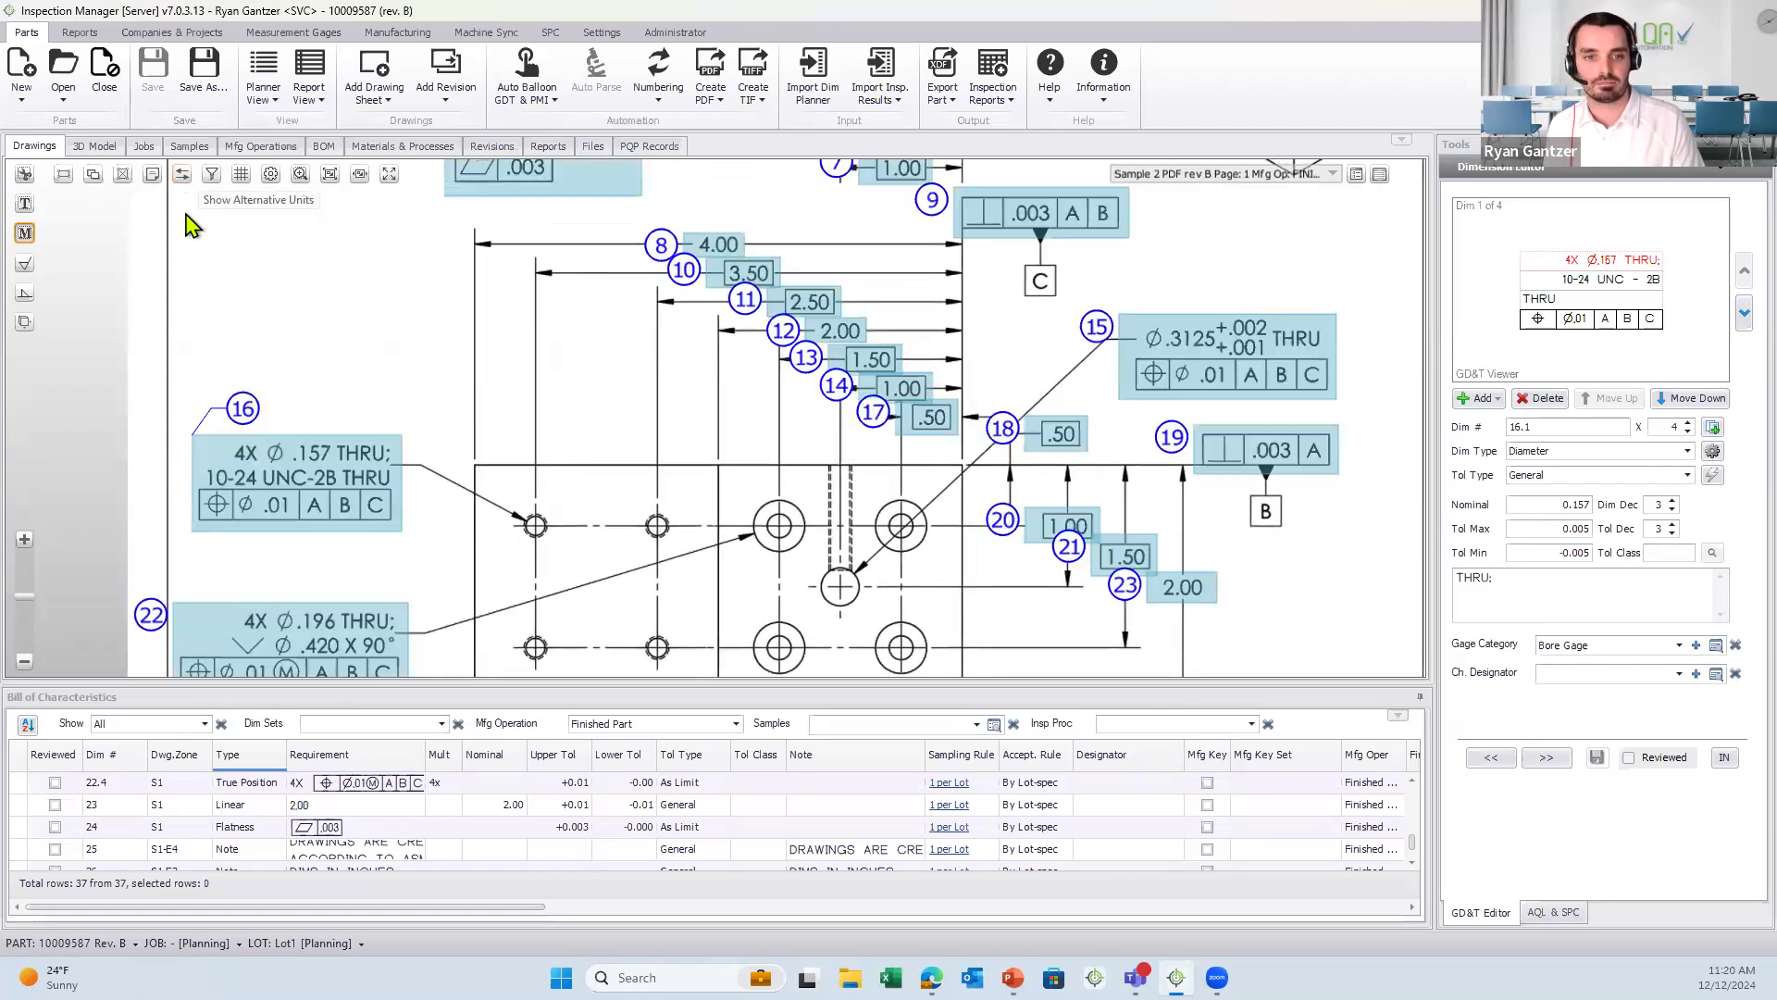
- Enlarge the Bill of Characteristics to examine the rows of characteristic 16, and shrink it again to enlarge the drawing area
scroll(560, 474, down, 3)
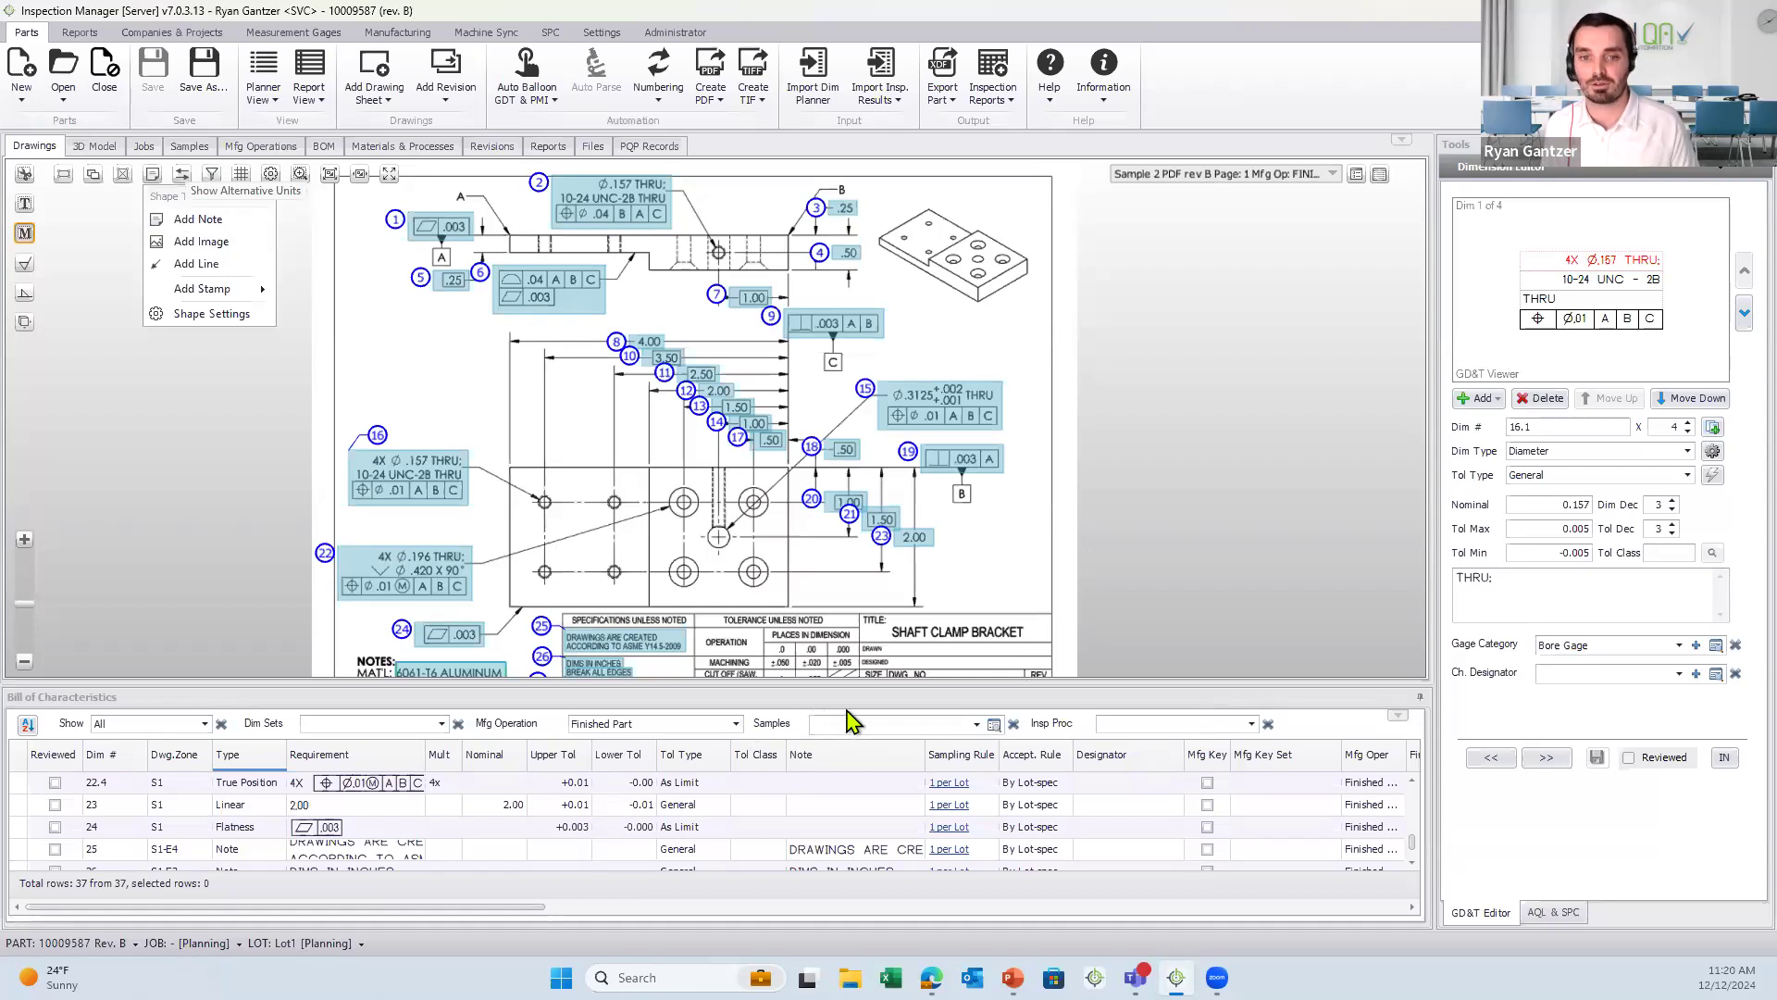
drag(893, 686, 894, 611)
drag(470, 910, 435, 900)
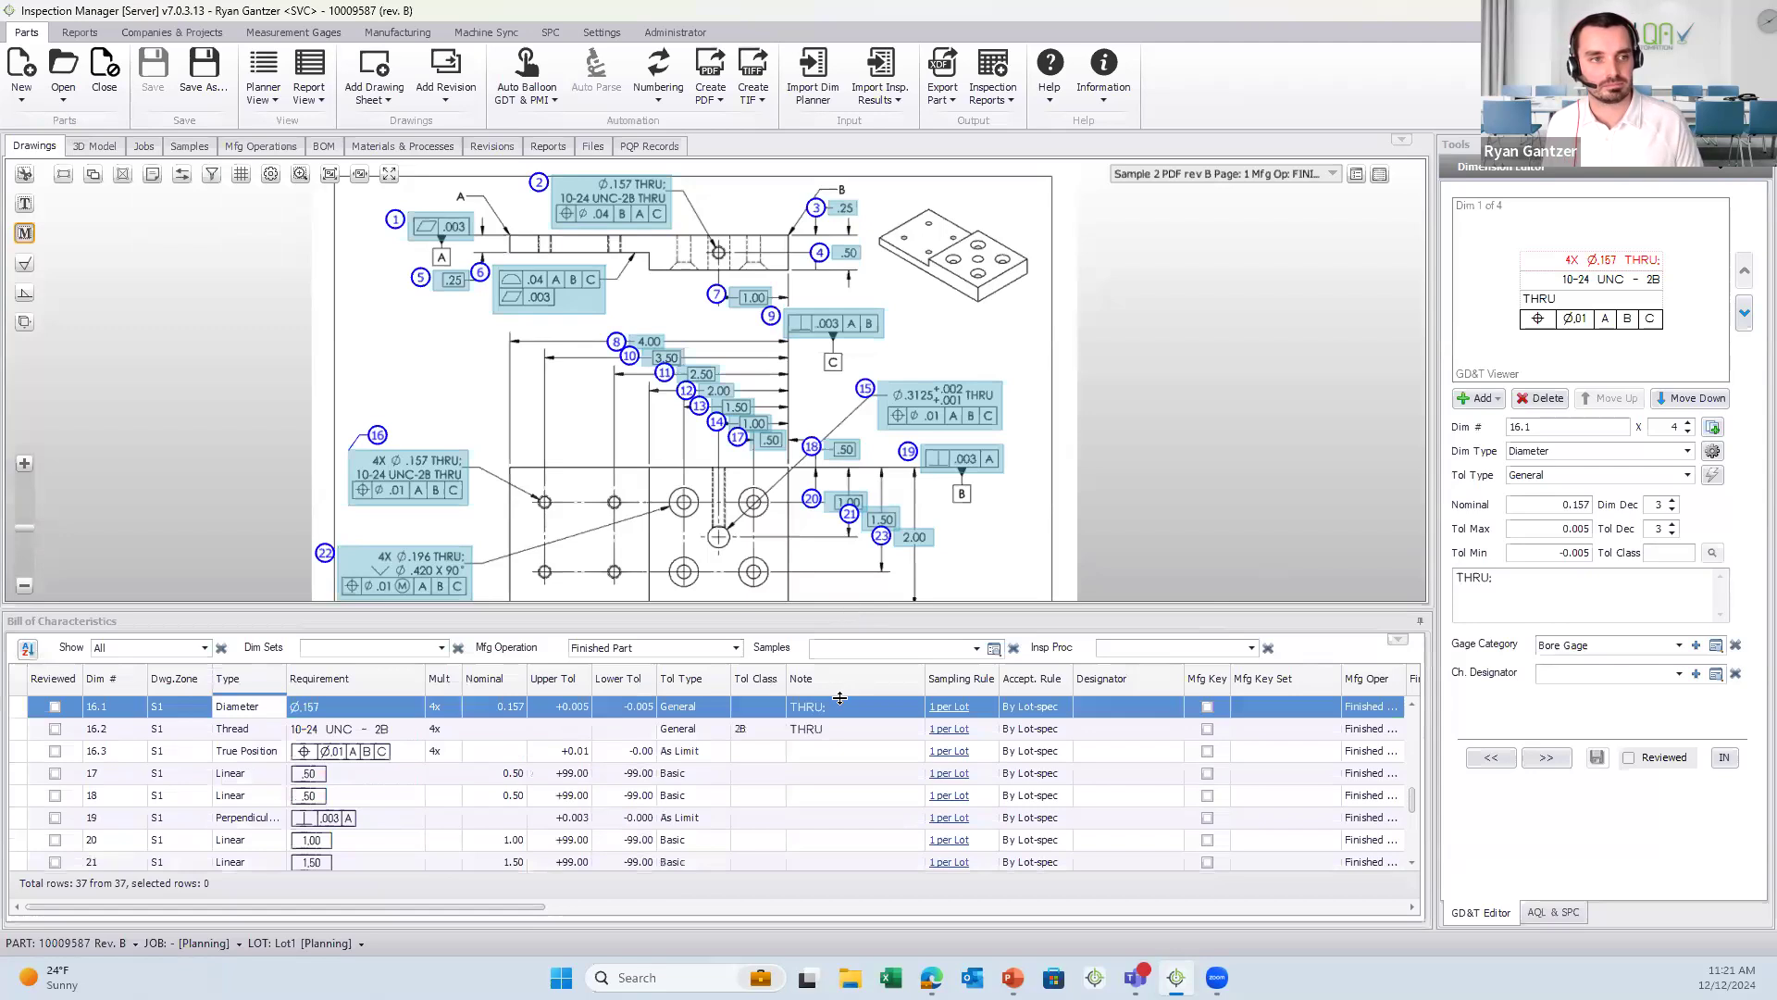
drag(843, 732, 842, 731)
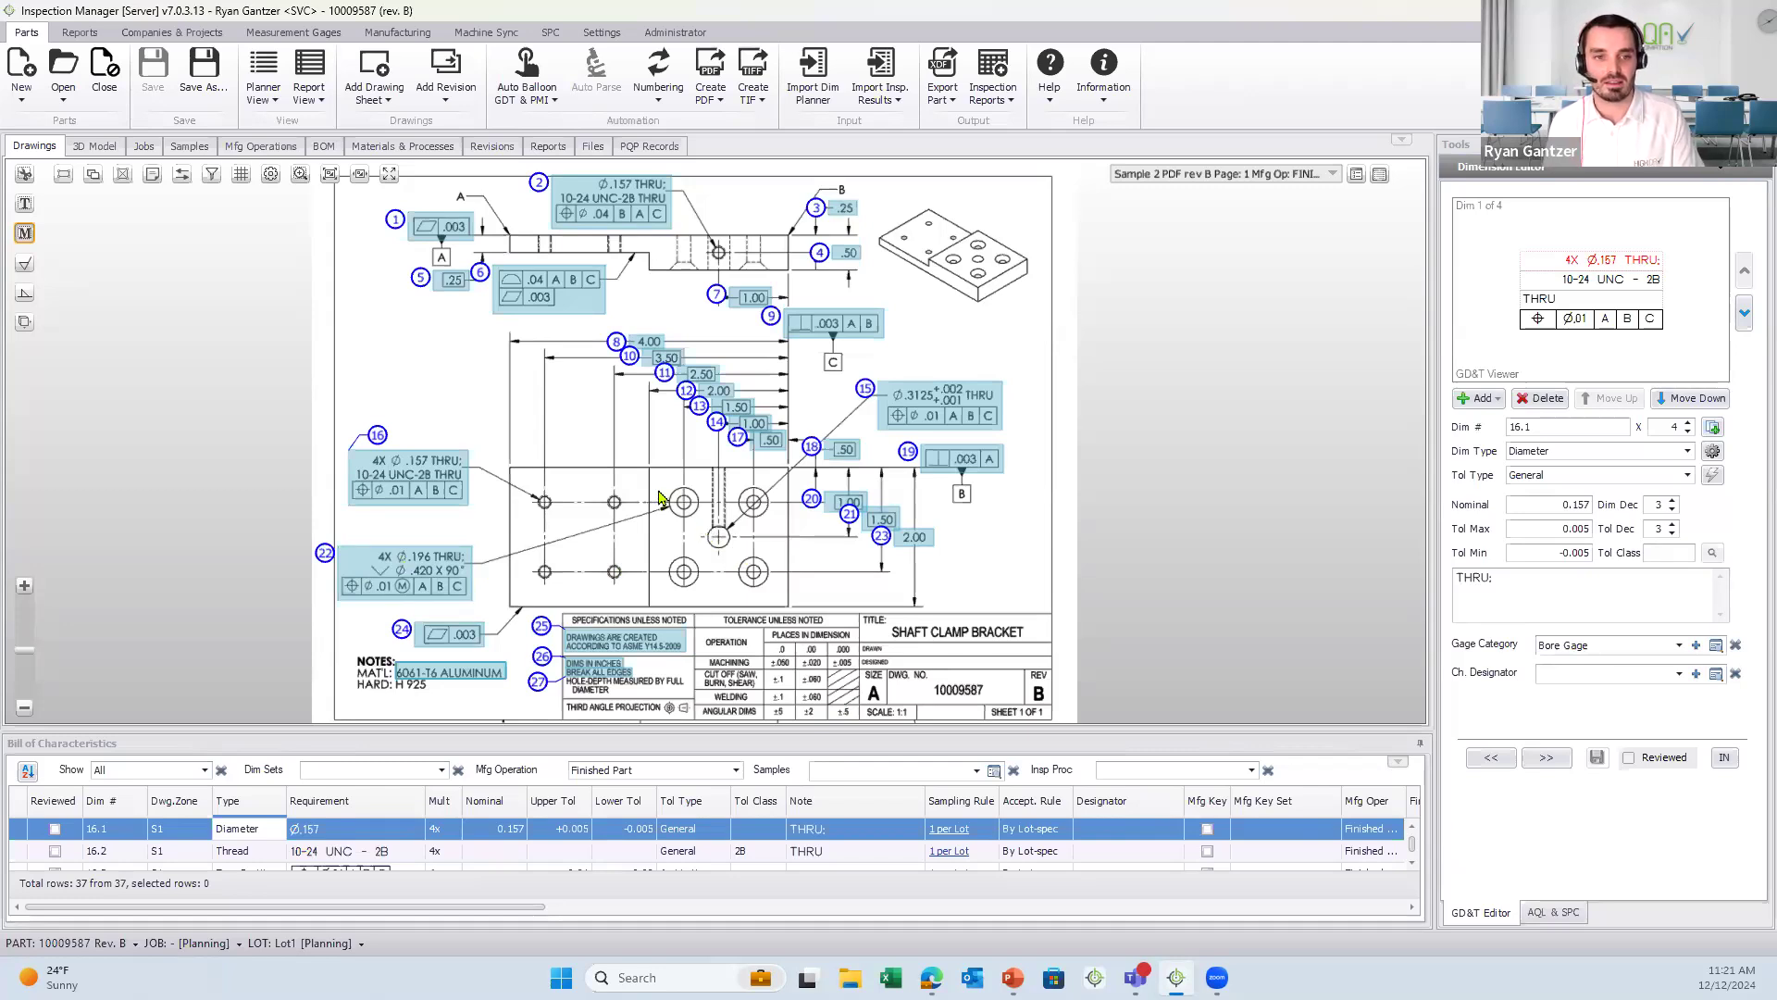
- Delete characteristic 12, the horizontal 2.00 dimension above the plan view, from the drawing
scroll(694, 544, up, 3)
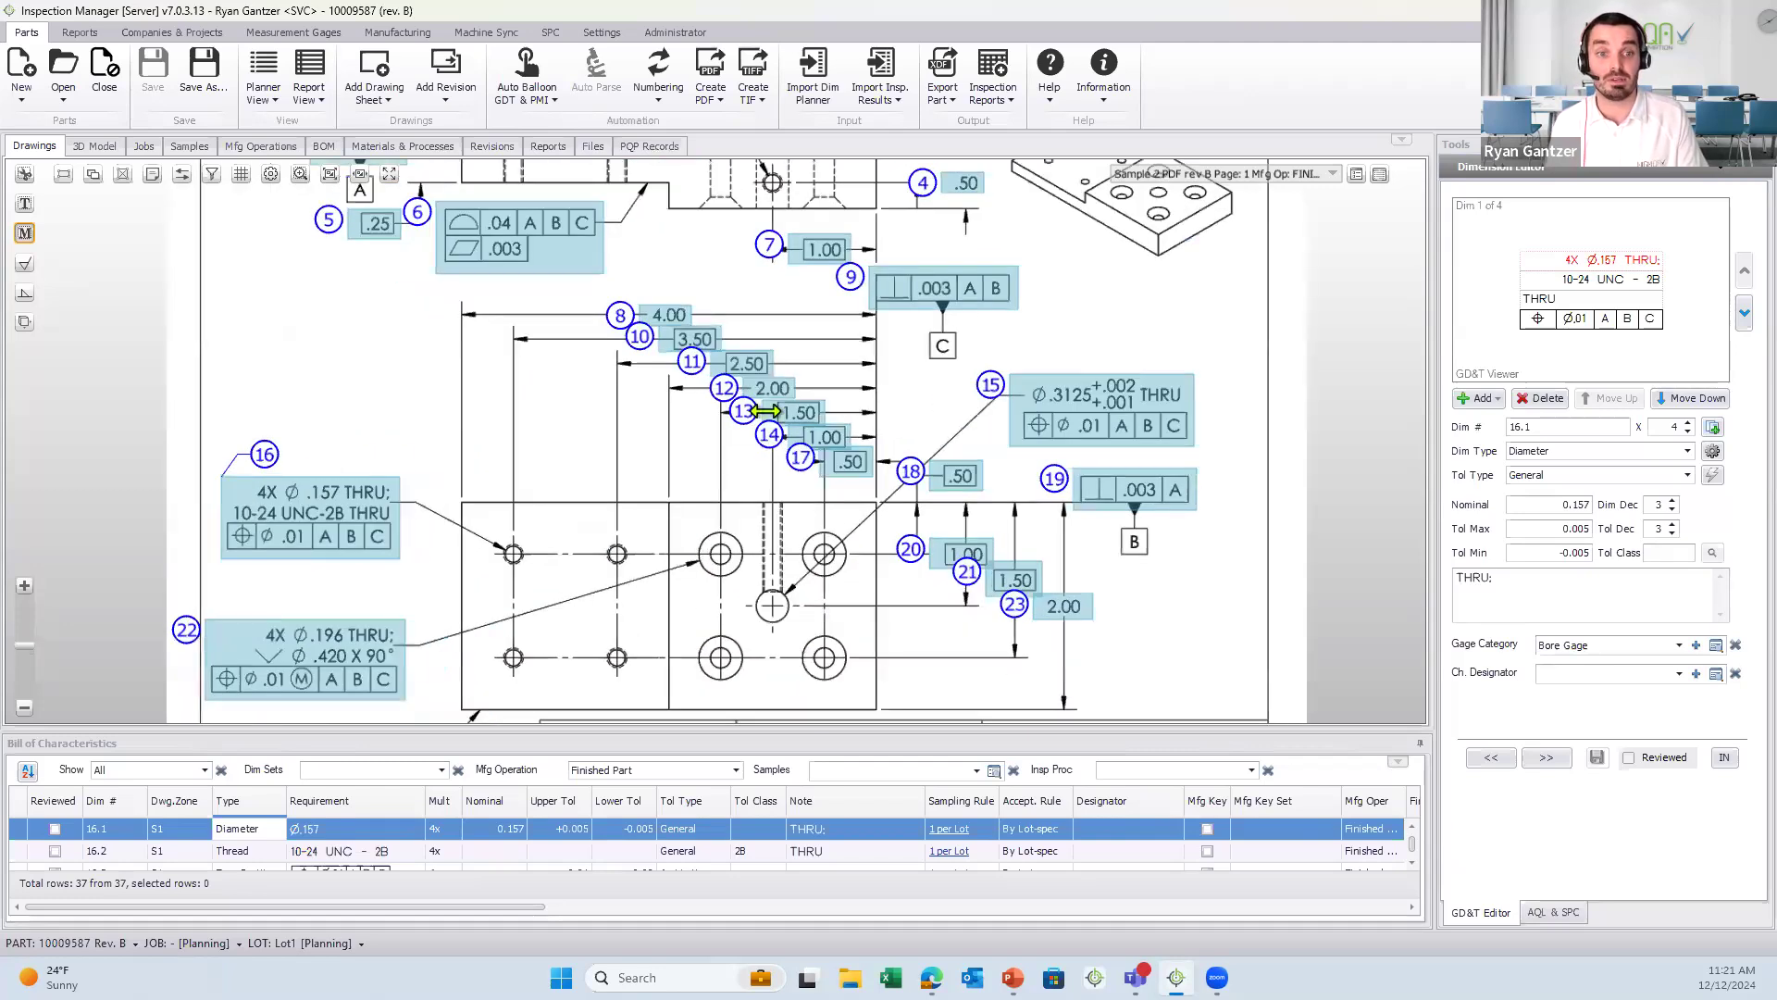
right_click(767, 392)
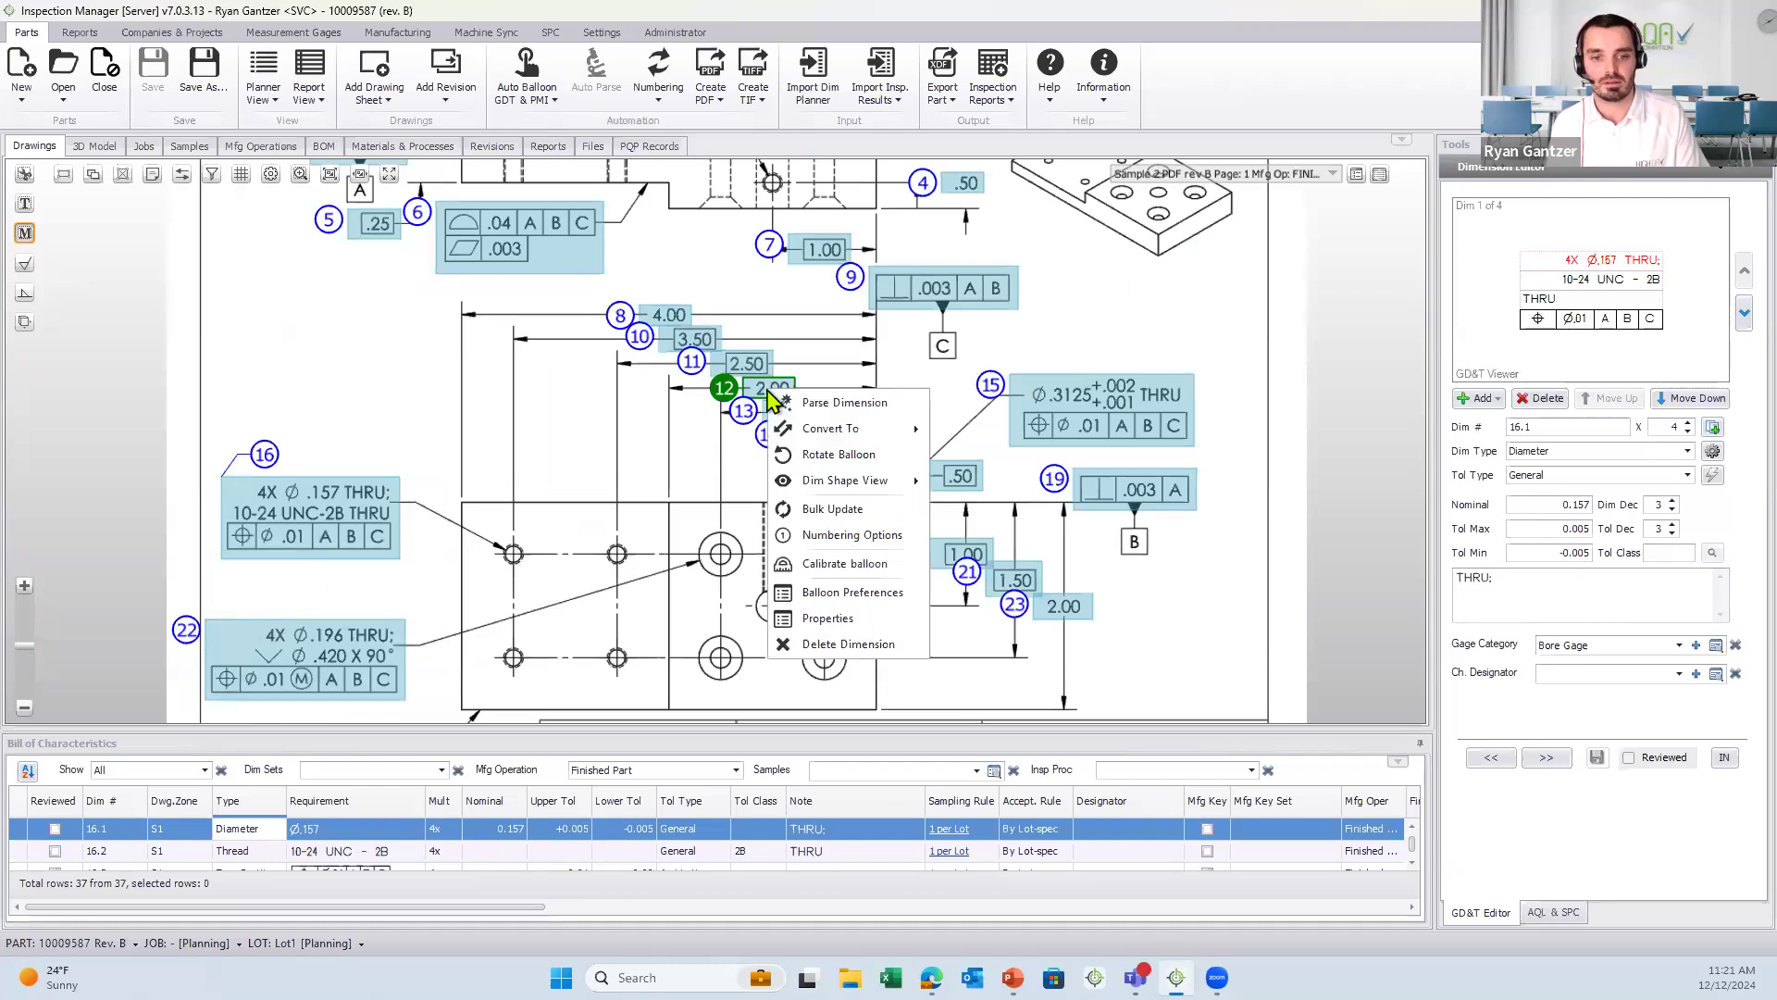
click(845, 646)
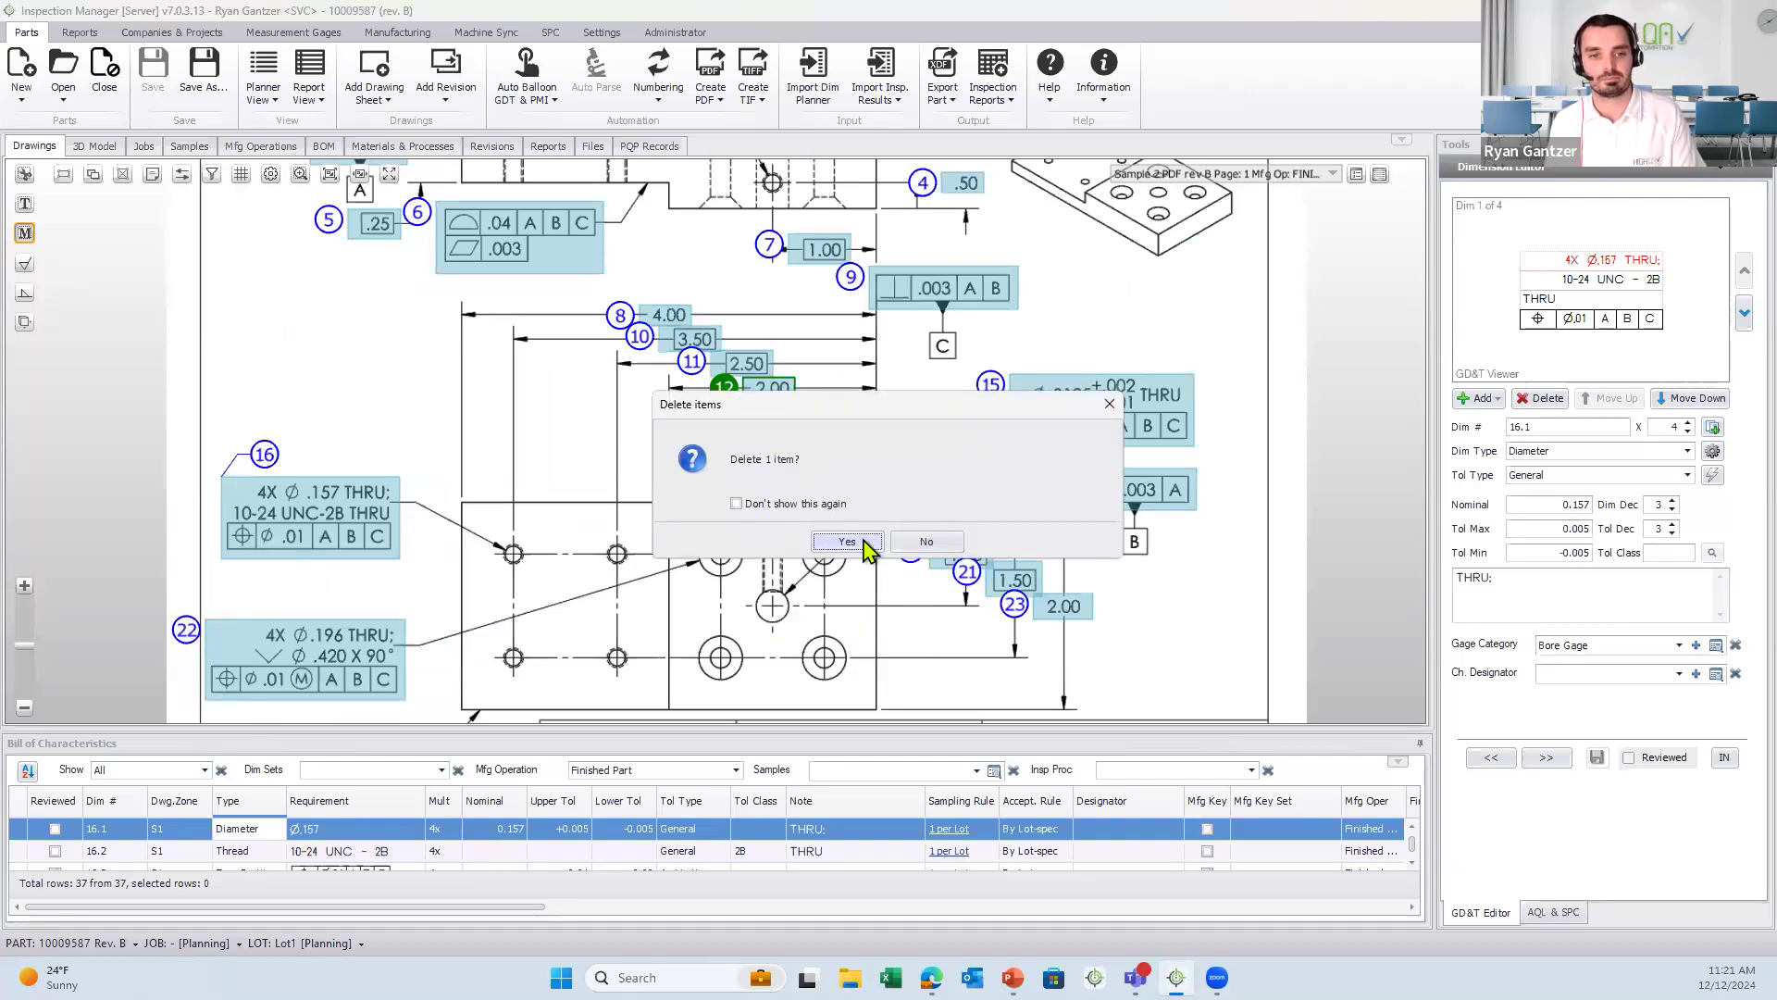
click(867, 546)
scroll(758, 553, down, 2)
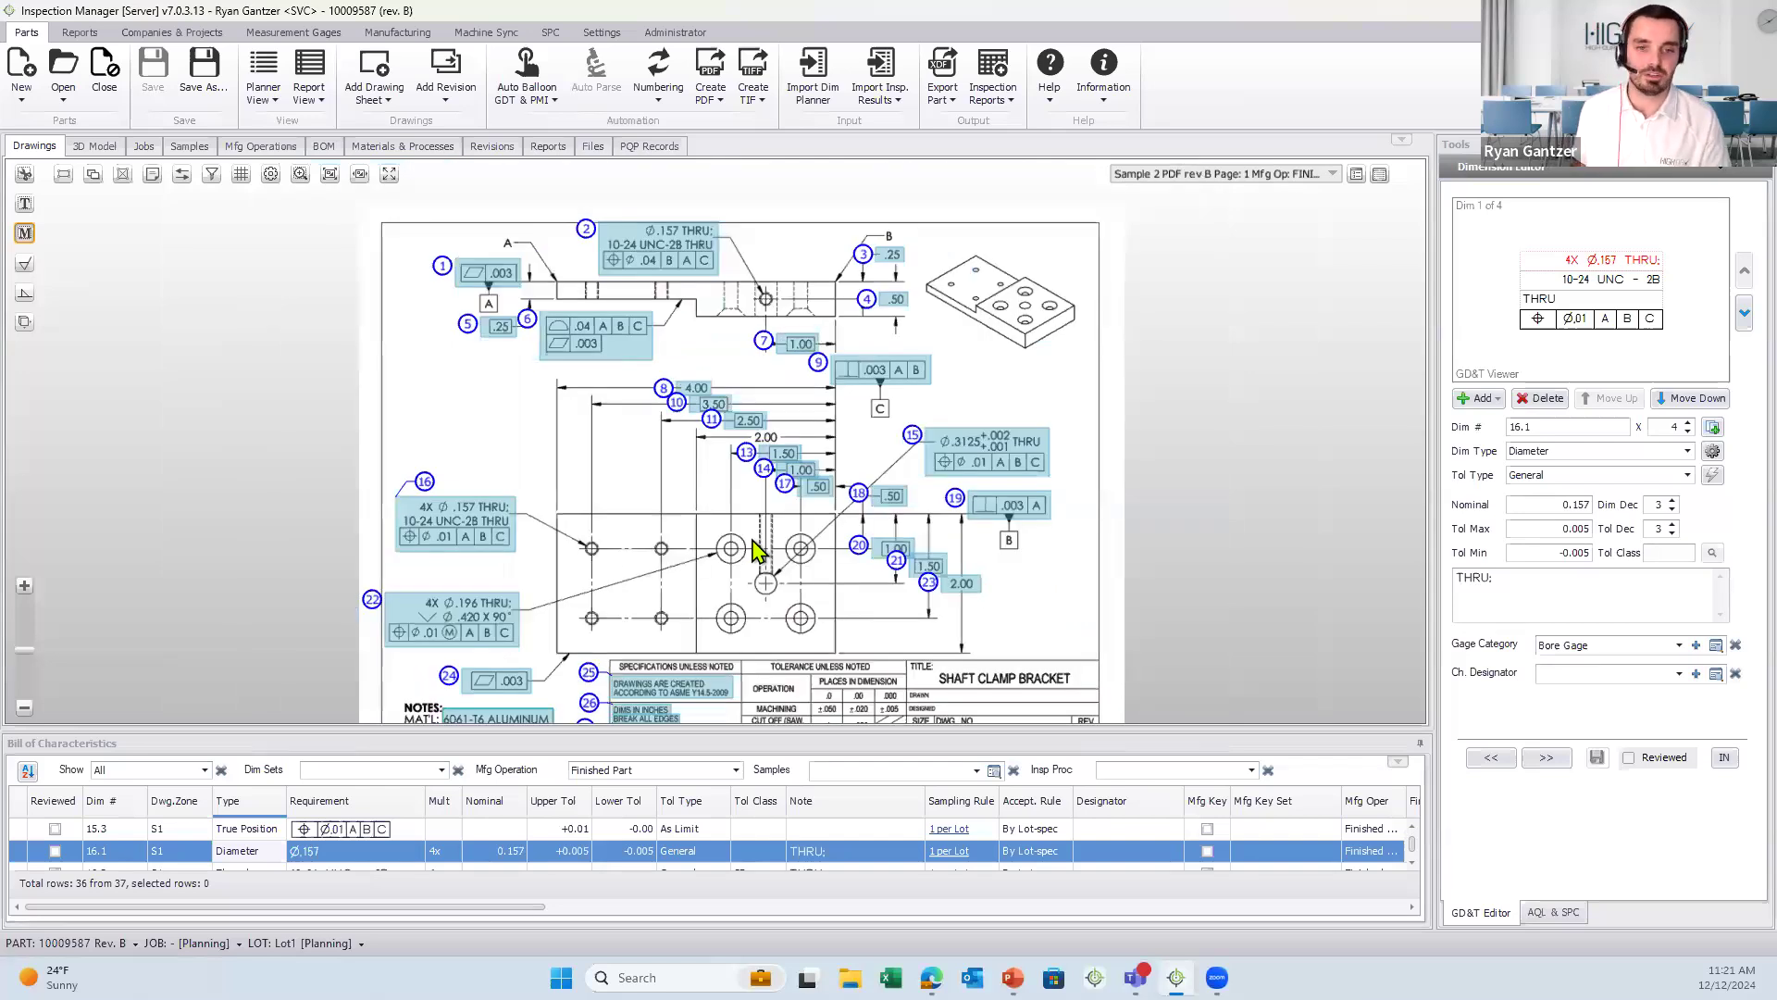
- White out the ballooned characteristics and capture the un-ballooned horizontal 2.00 dimension above the plan view as a new characteristic
click(93, 185)
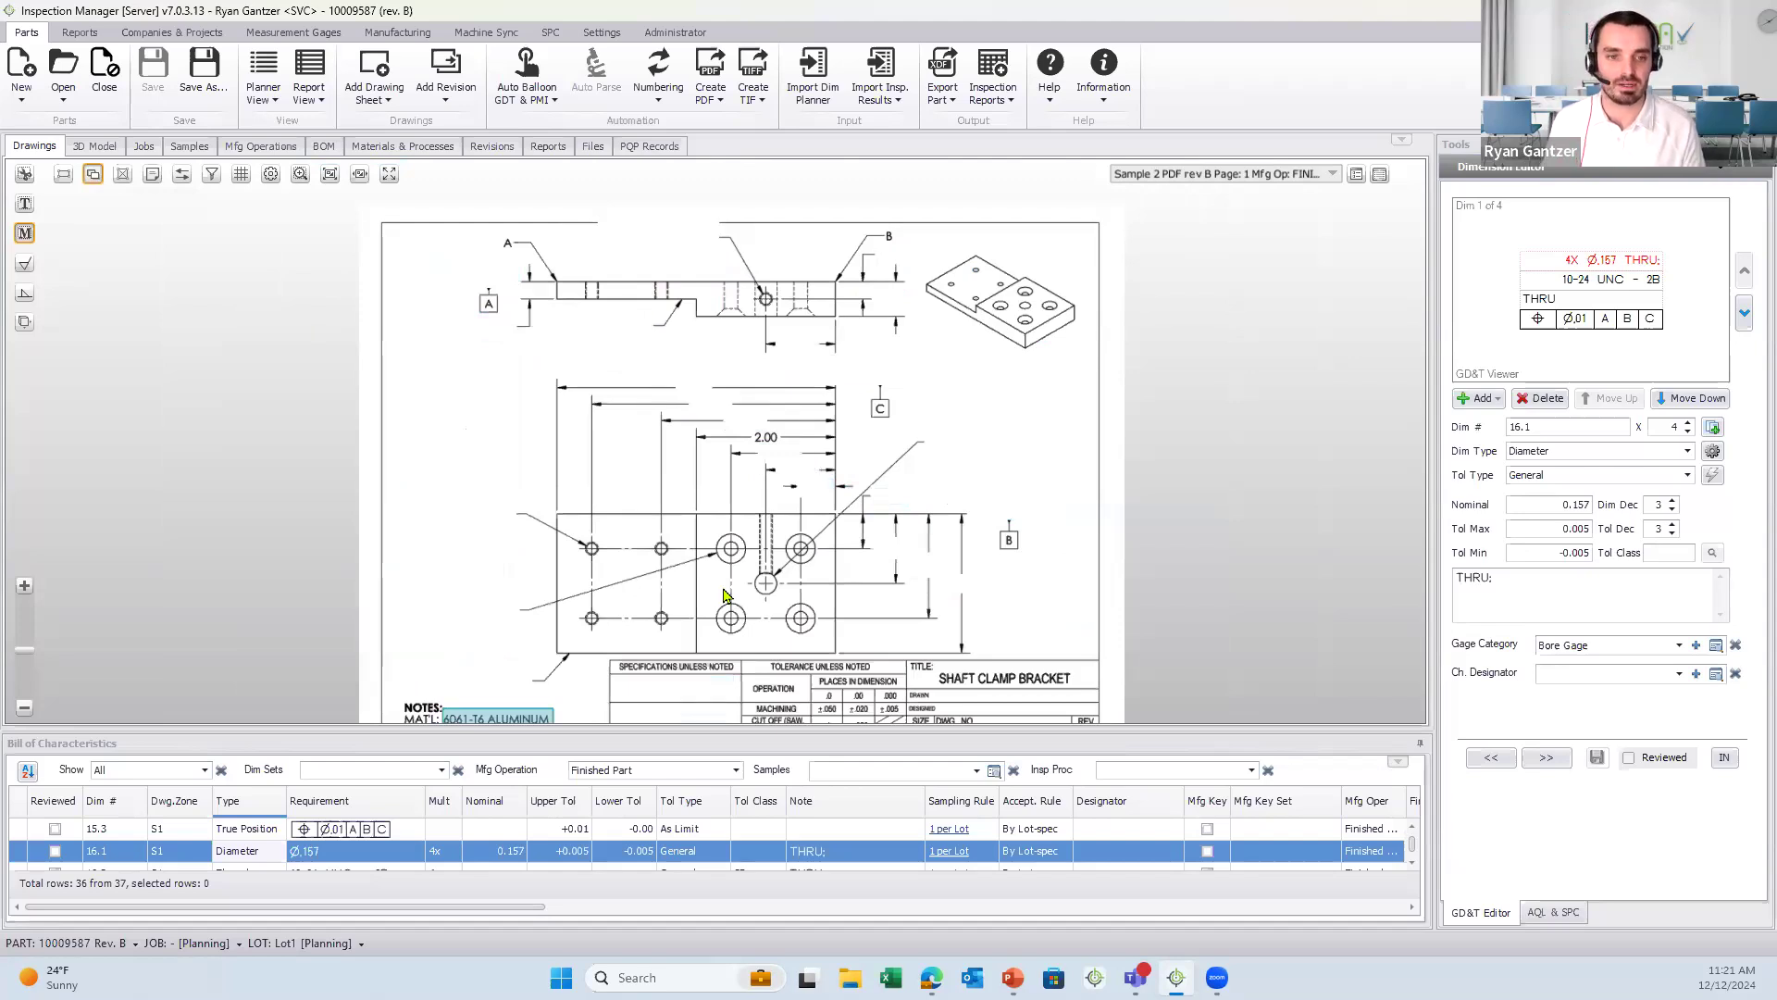
scroll(754, 588, up, 3)
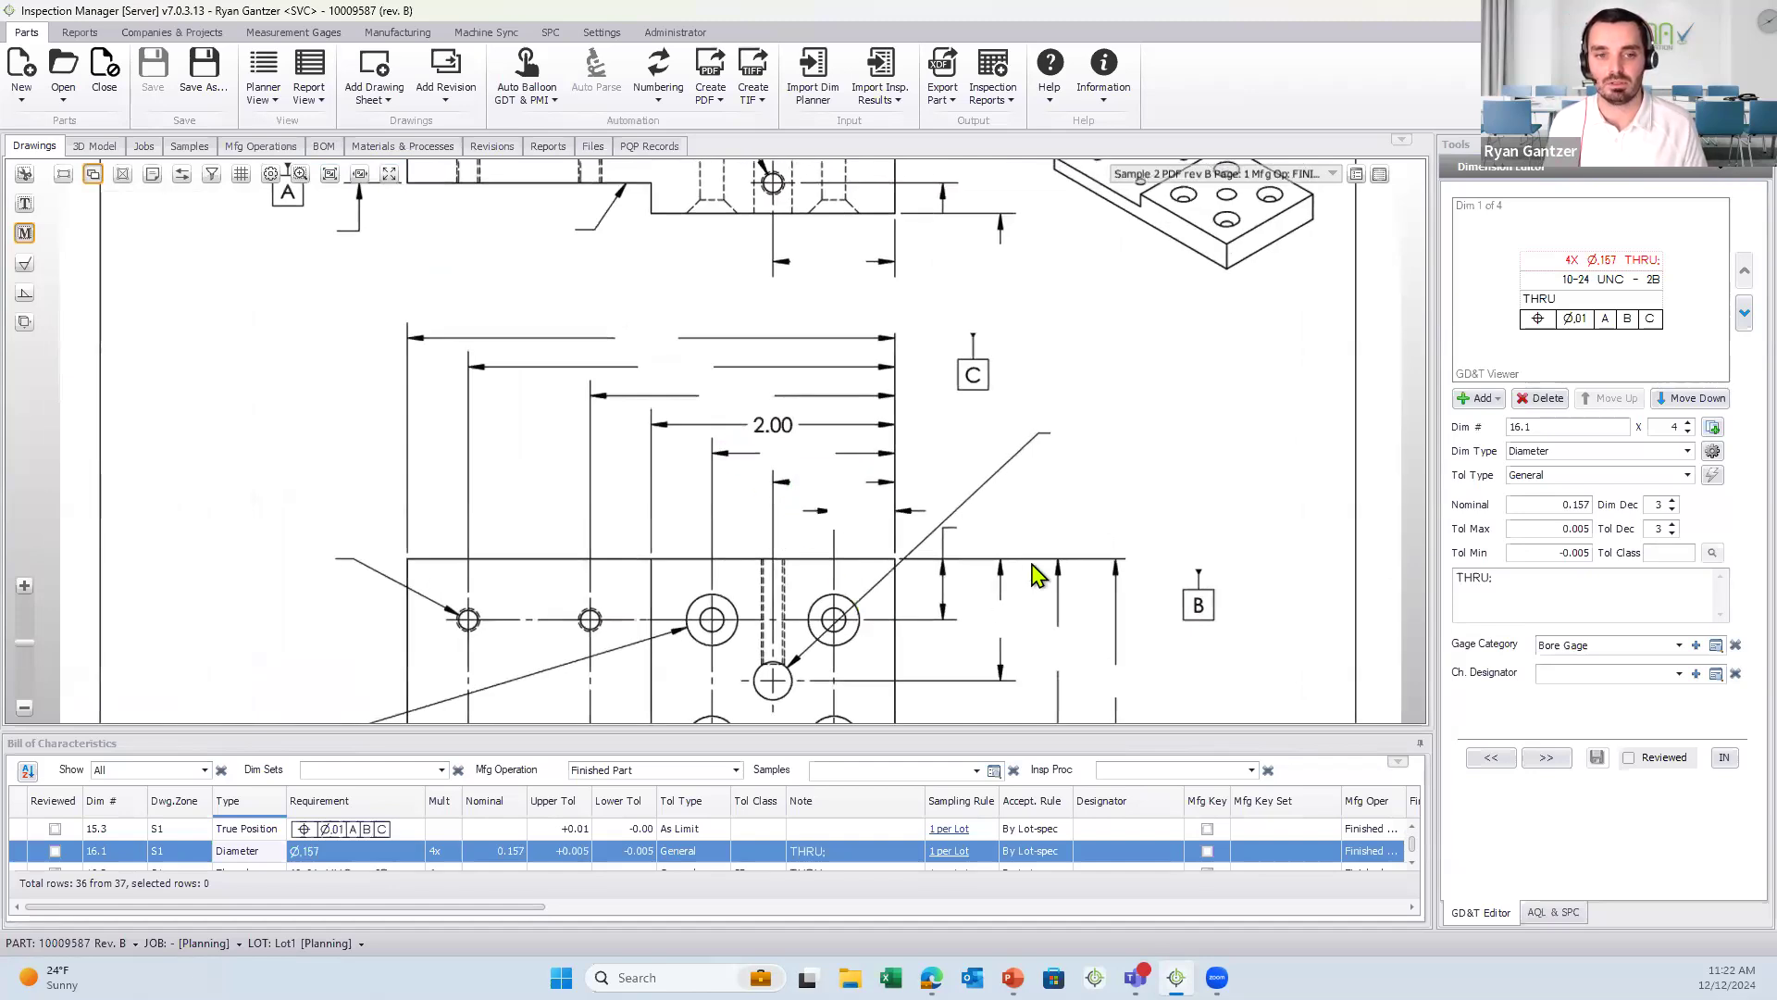
click(28, 179)
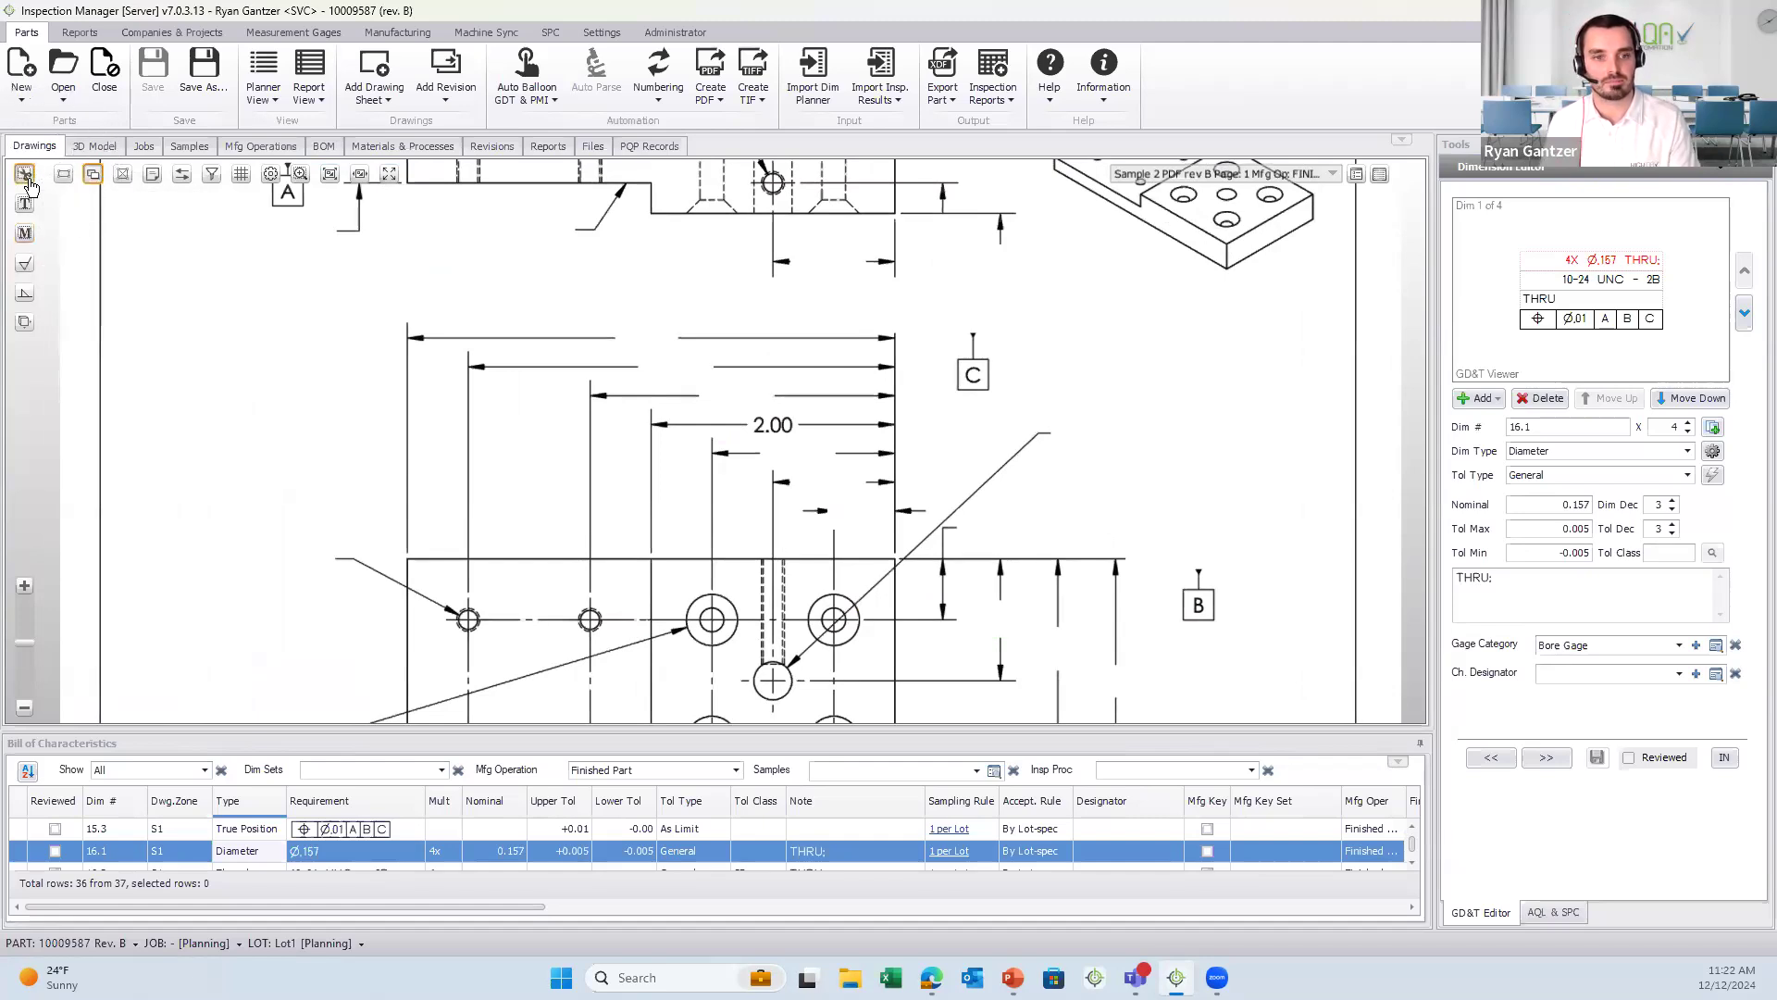
scroll(535, 456, up, 1)
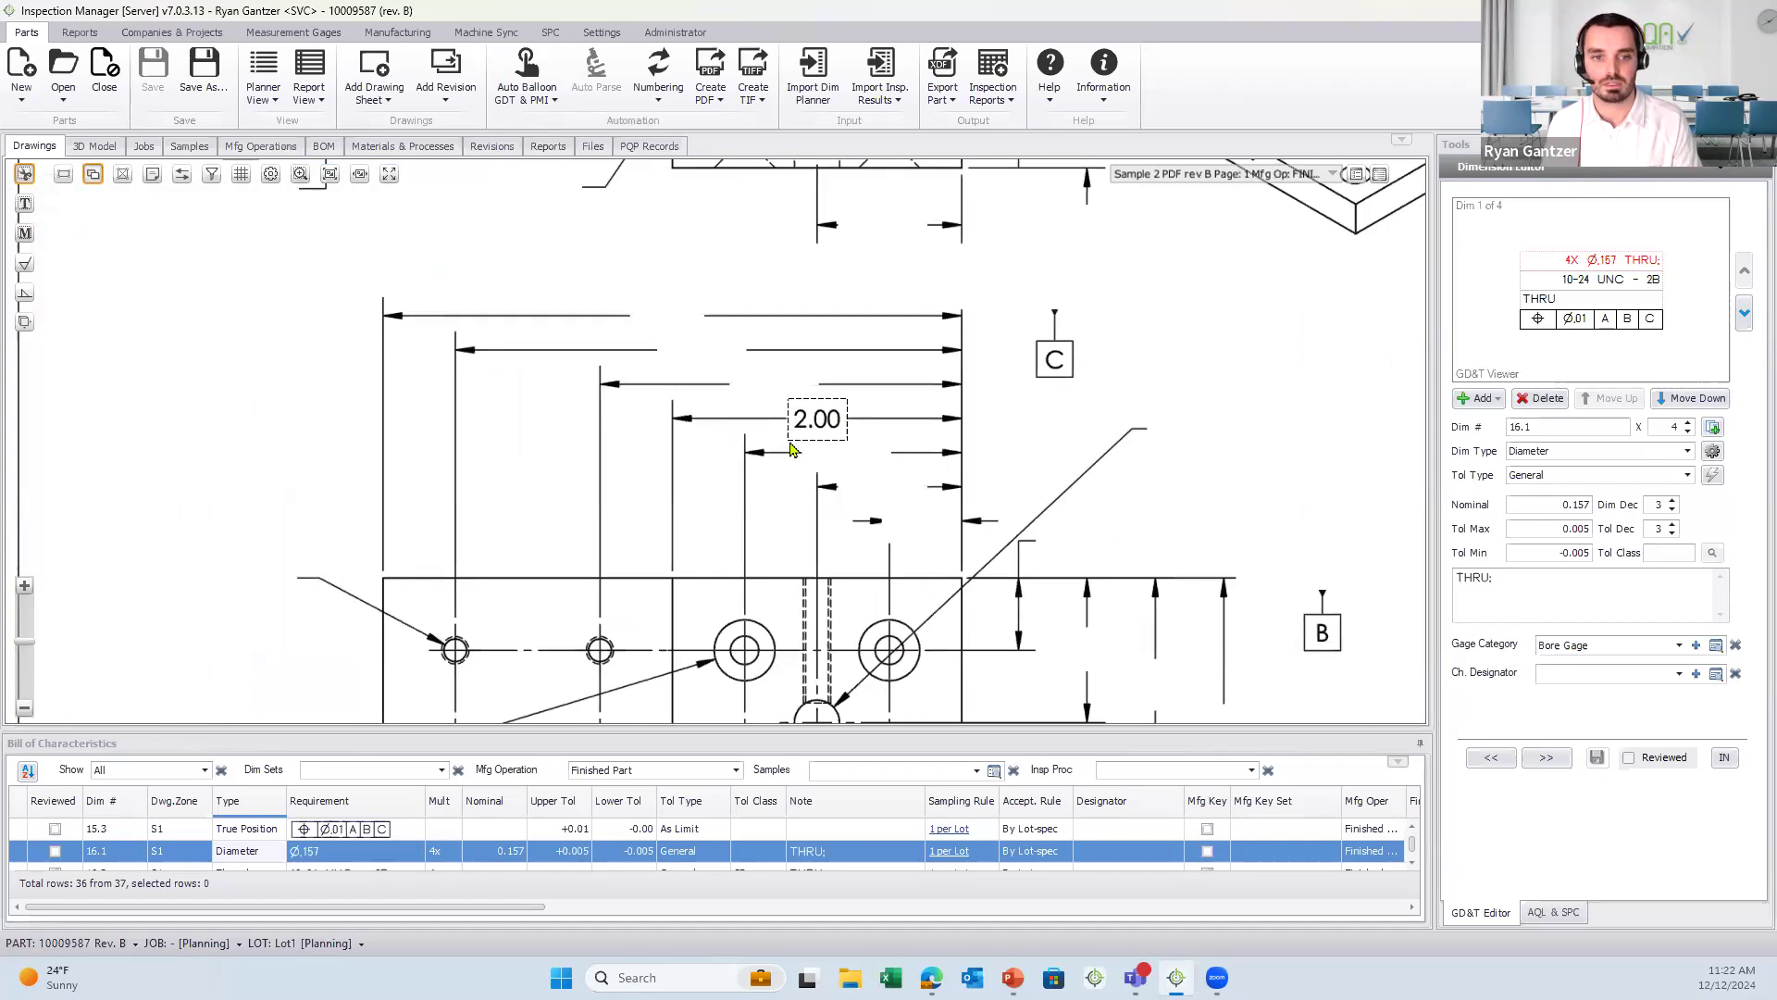
click(1041, 569)
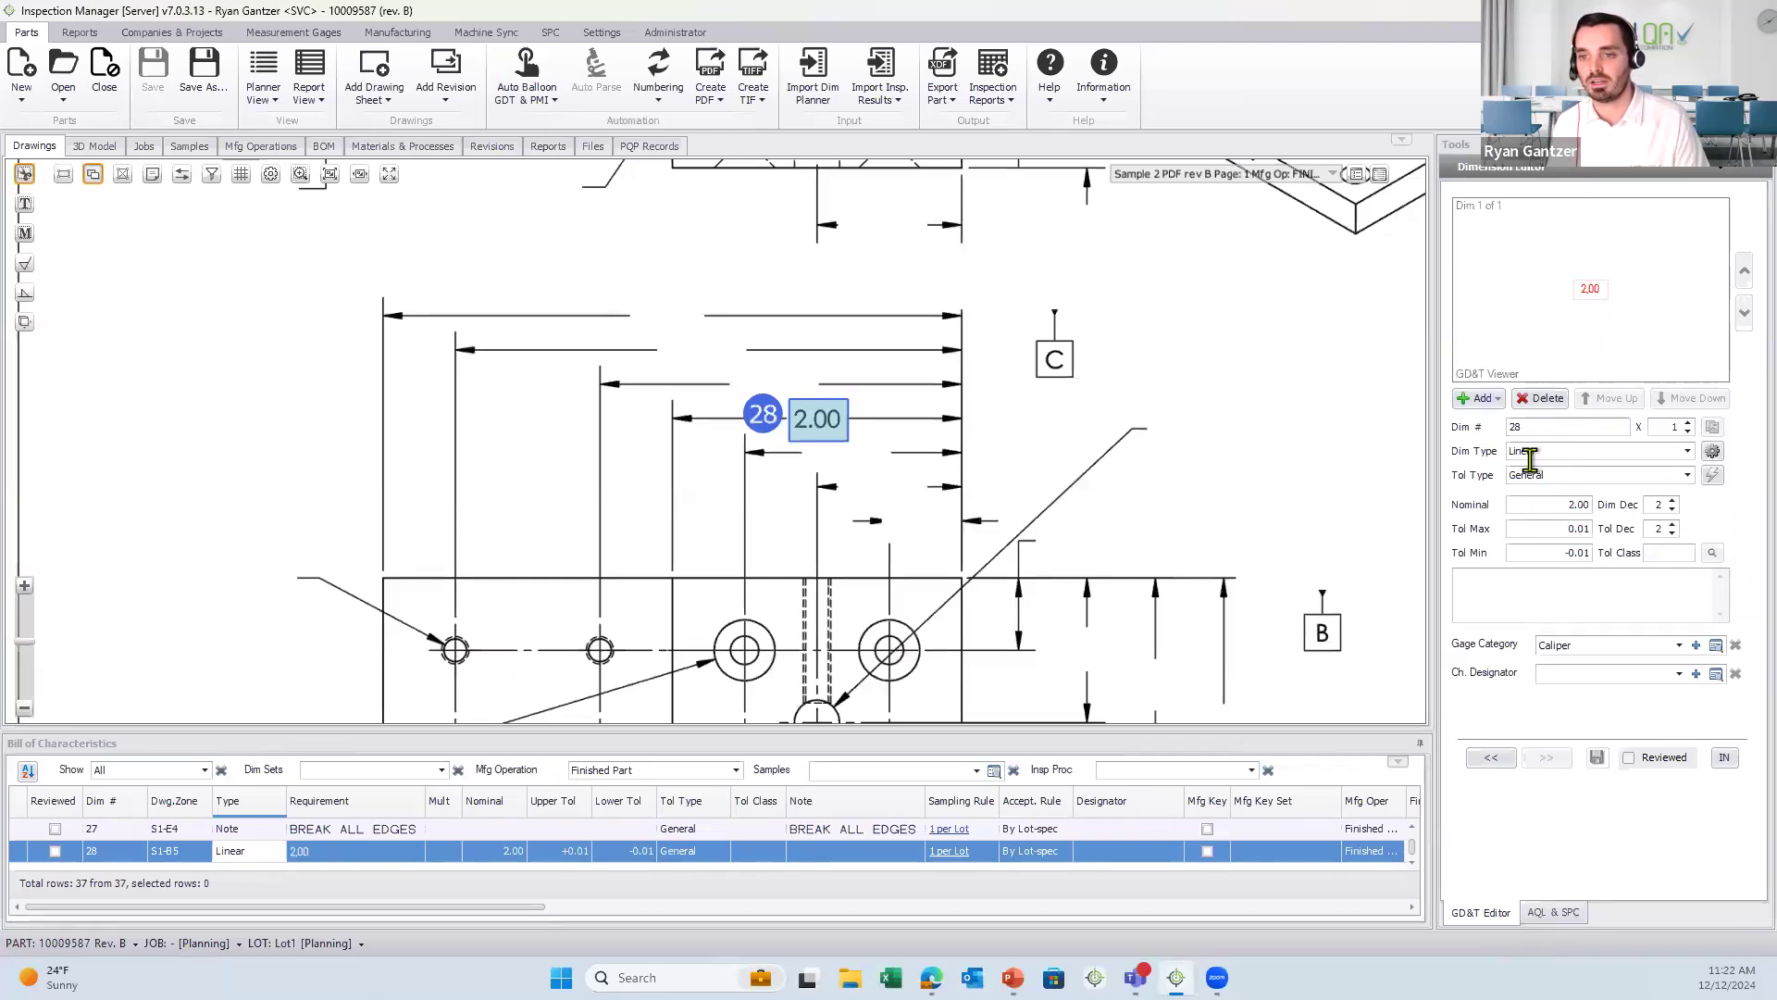
- Mark the newly captured 2.00 dimension as reviewed and turn off the balloon white-out
click(1566, 534)
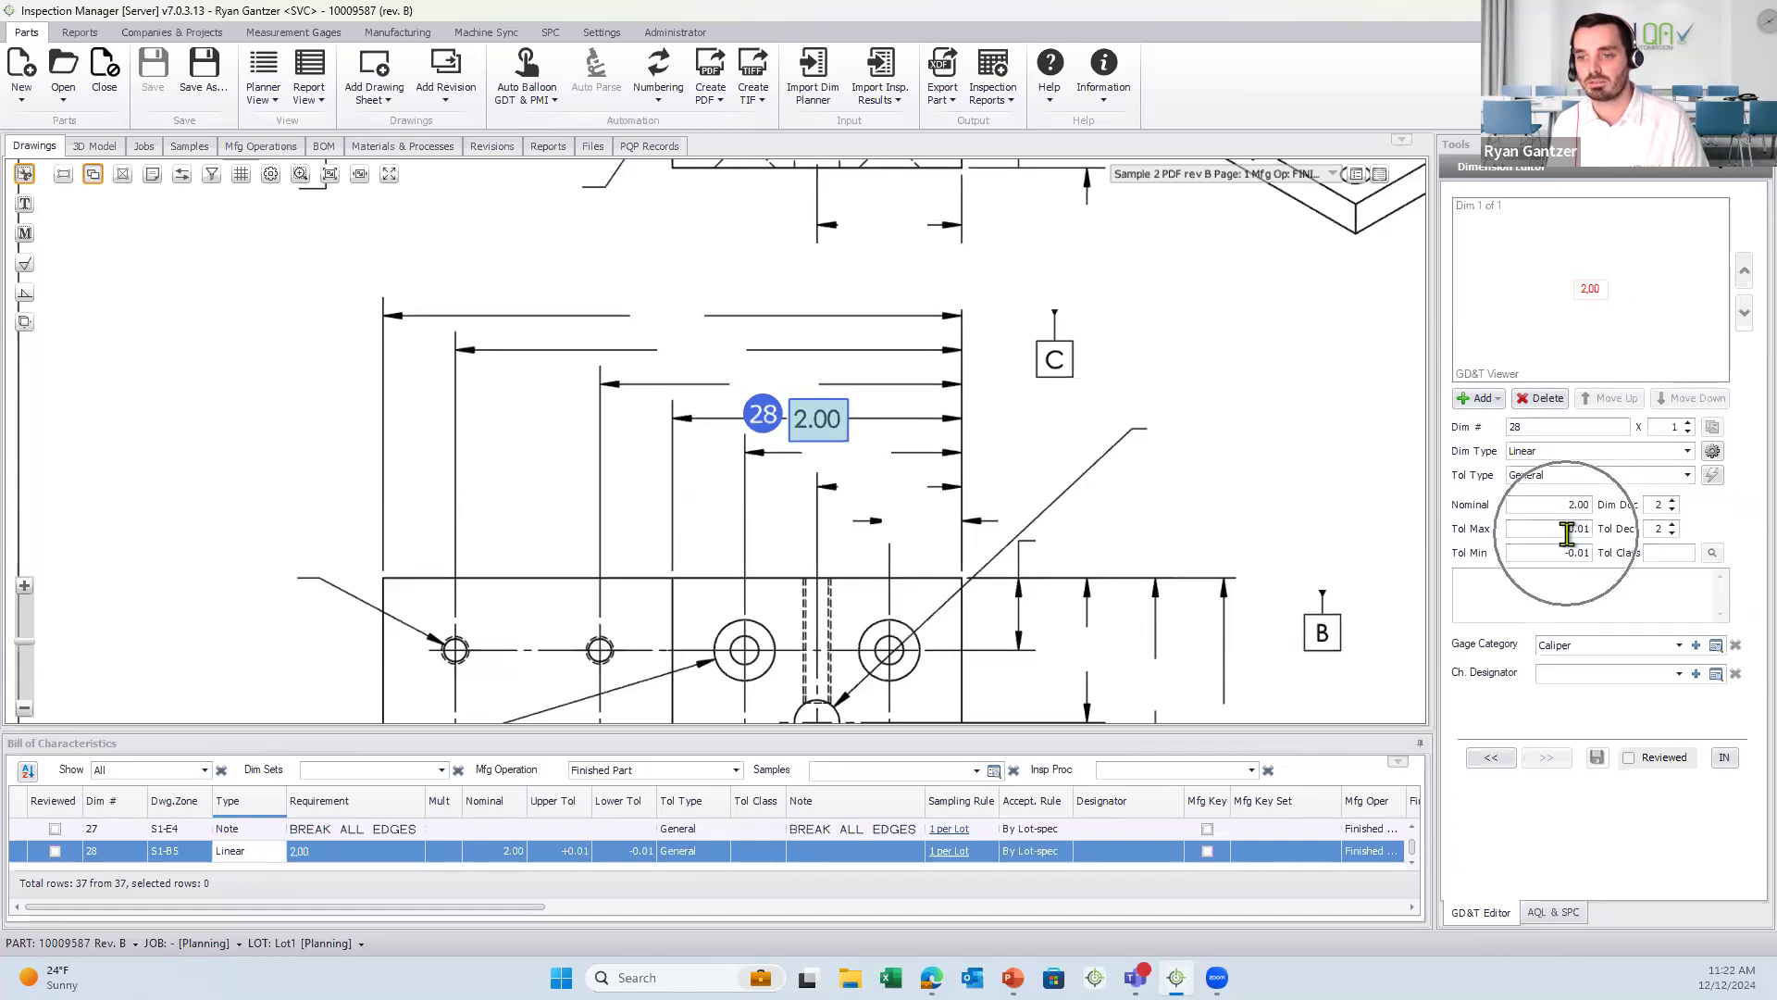
key(ctrl)
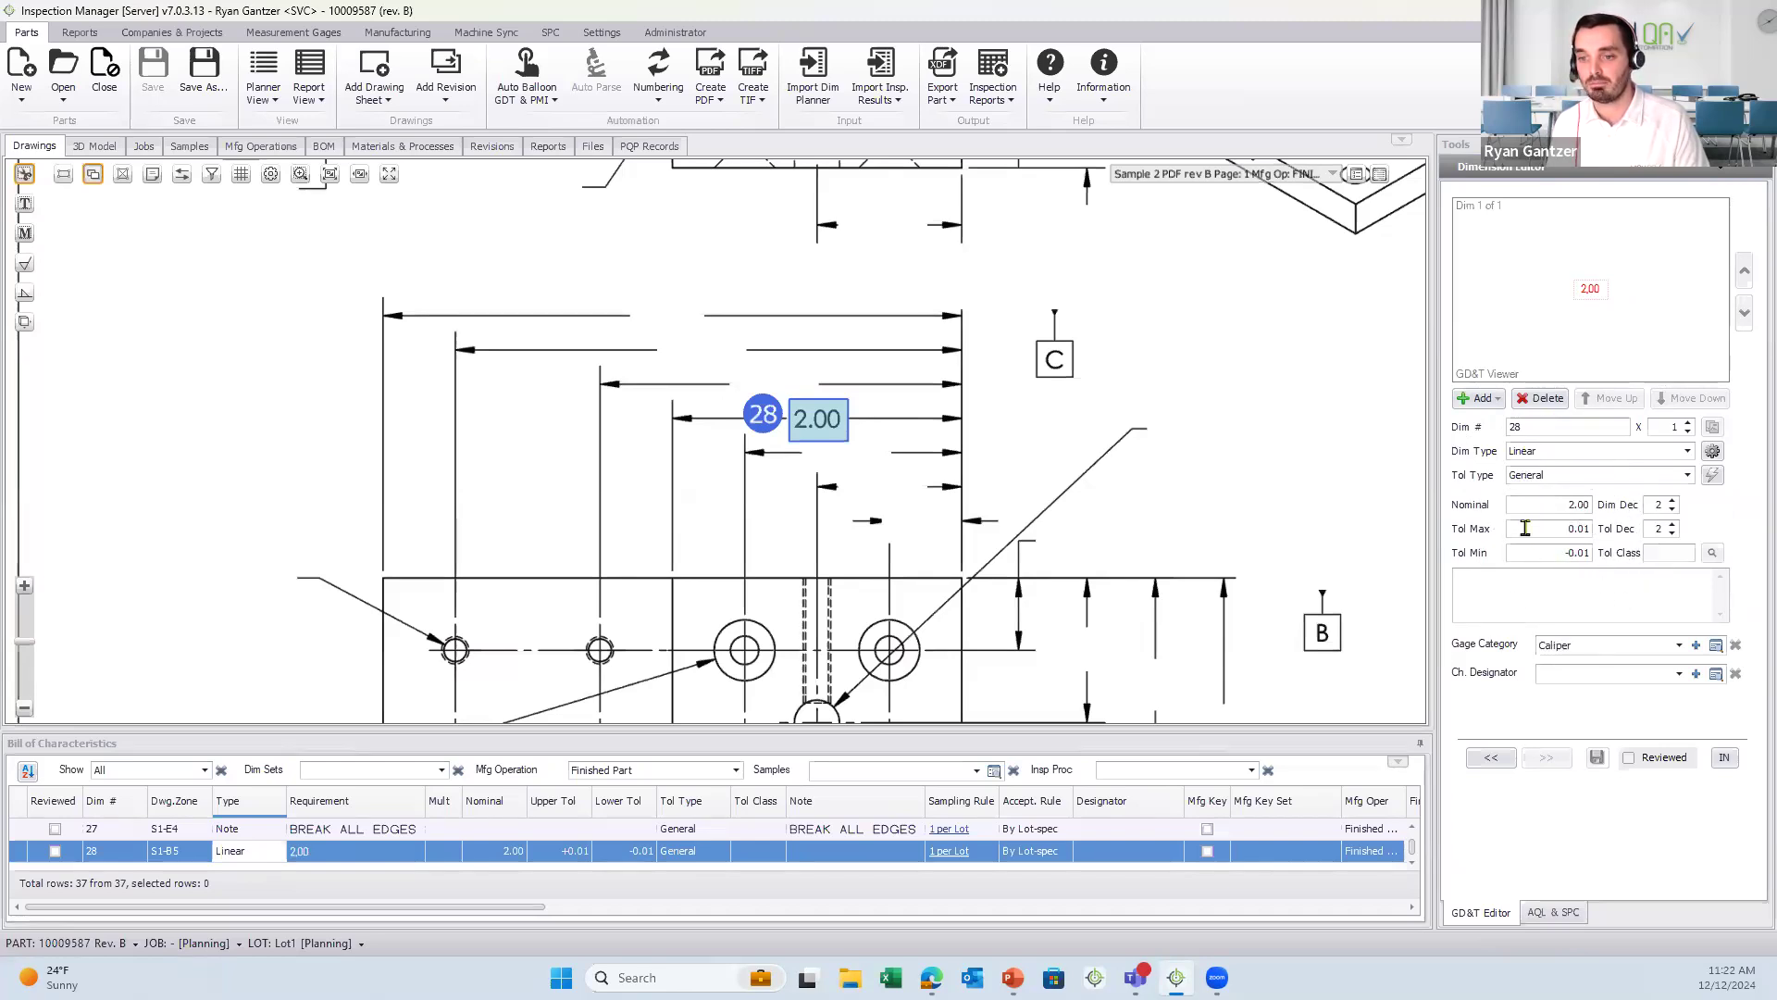
key(ctrl)
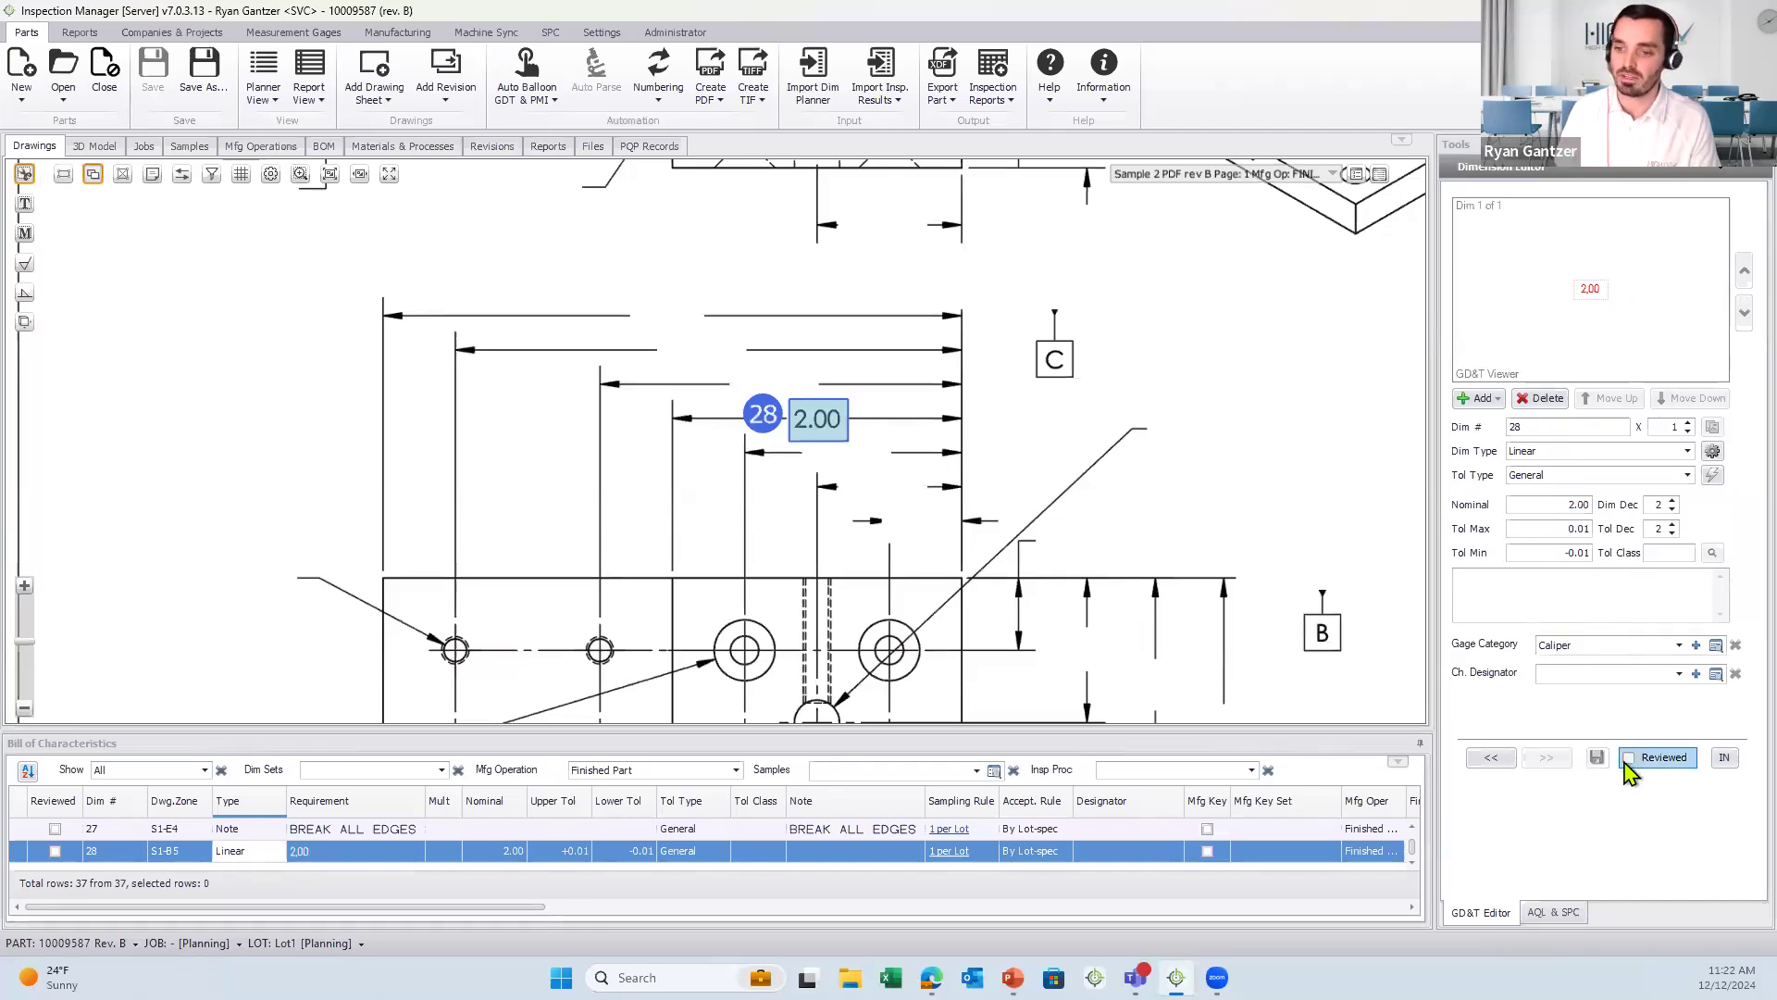
key(ctrl)
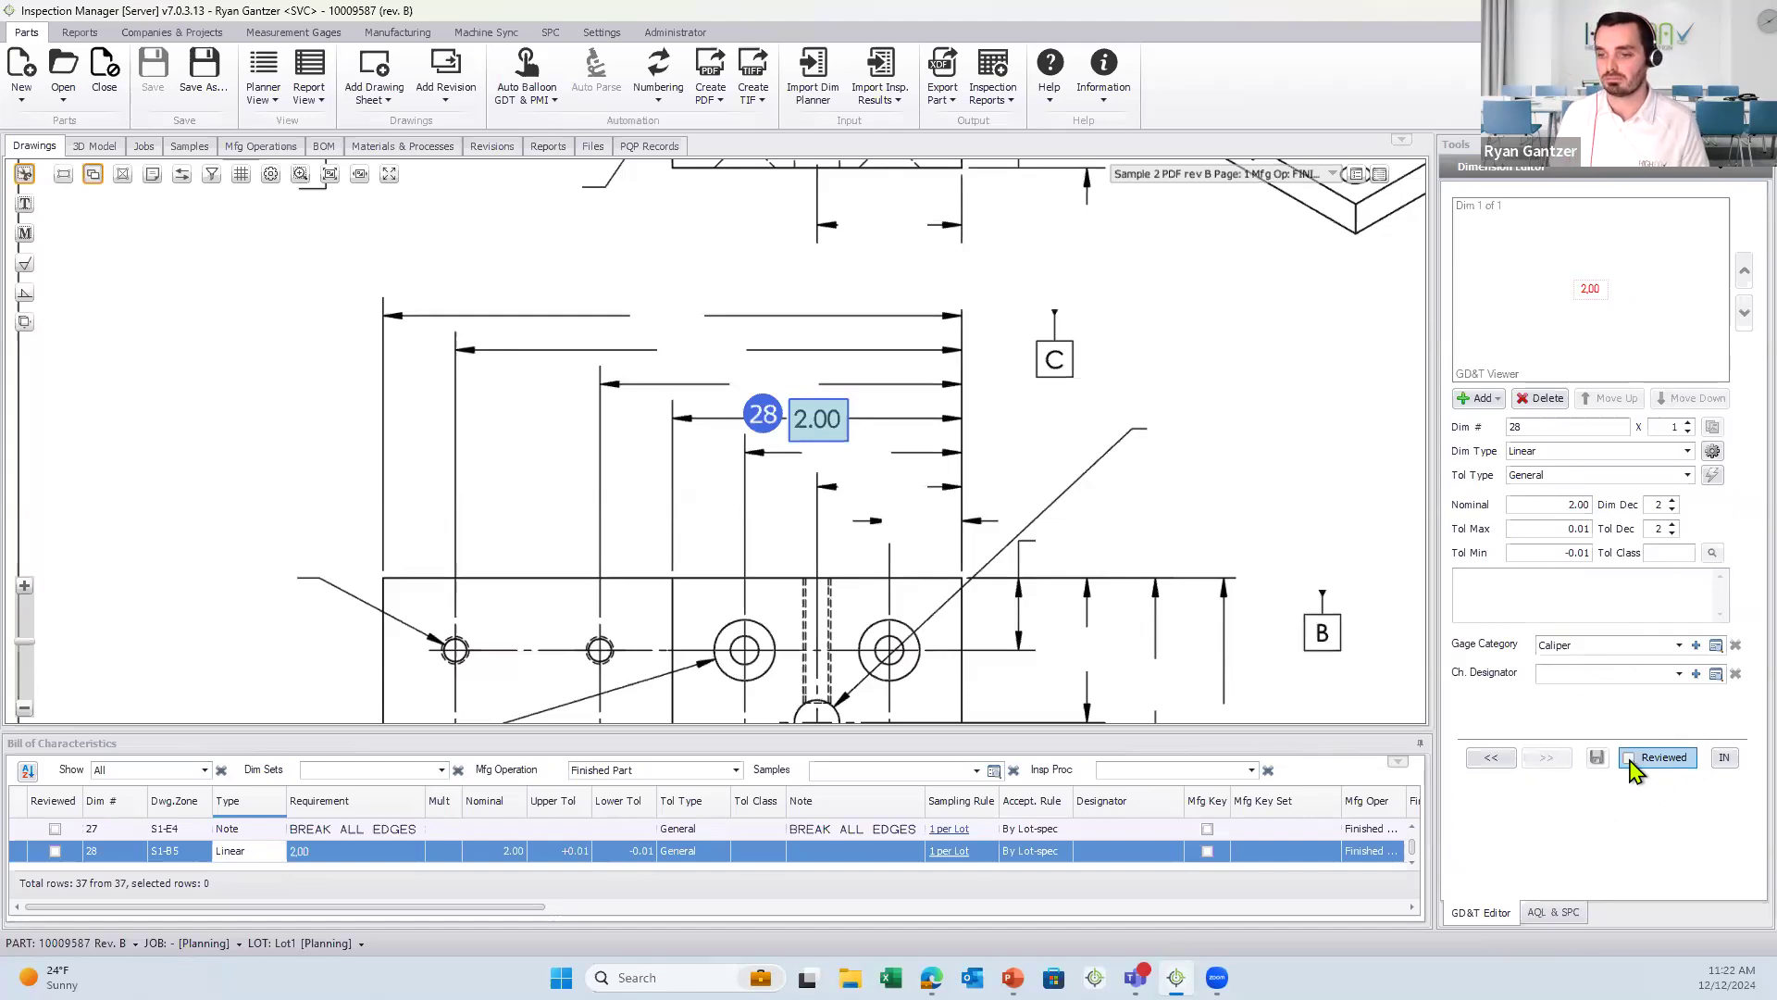
click(1629, 769)
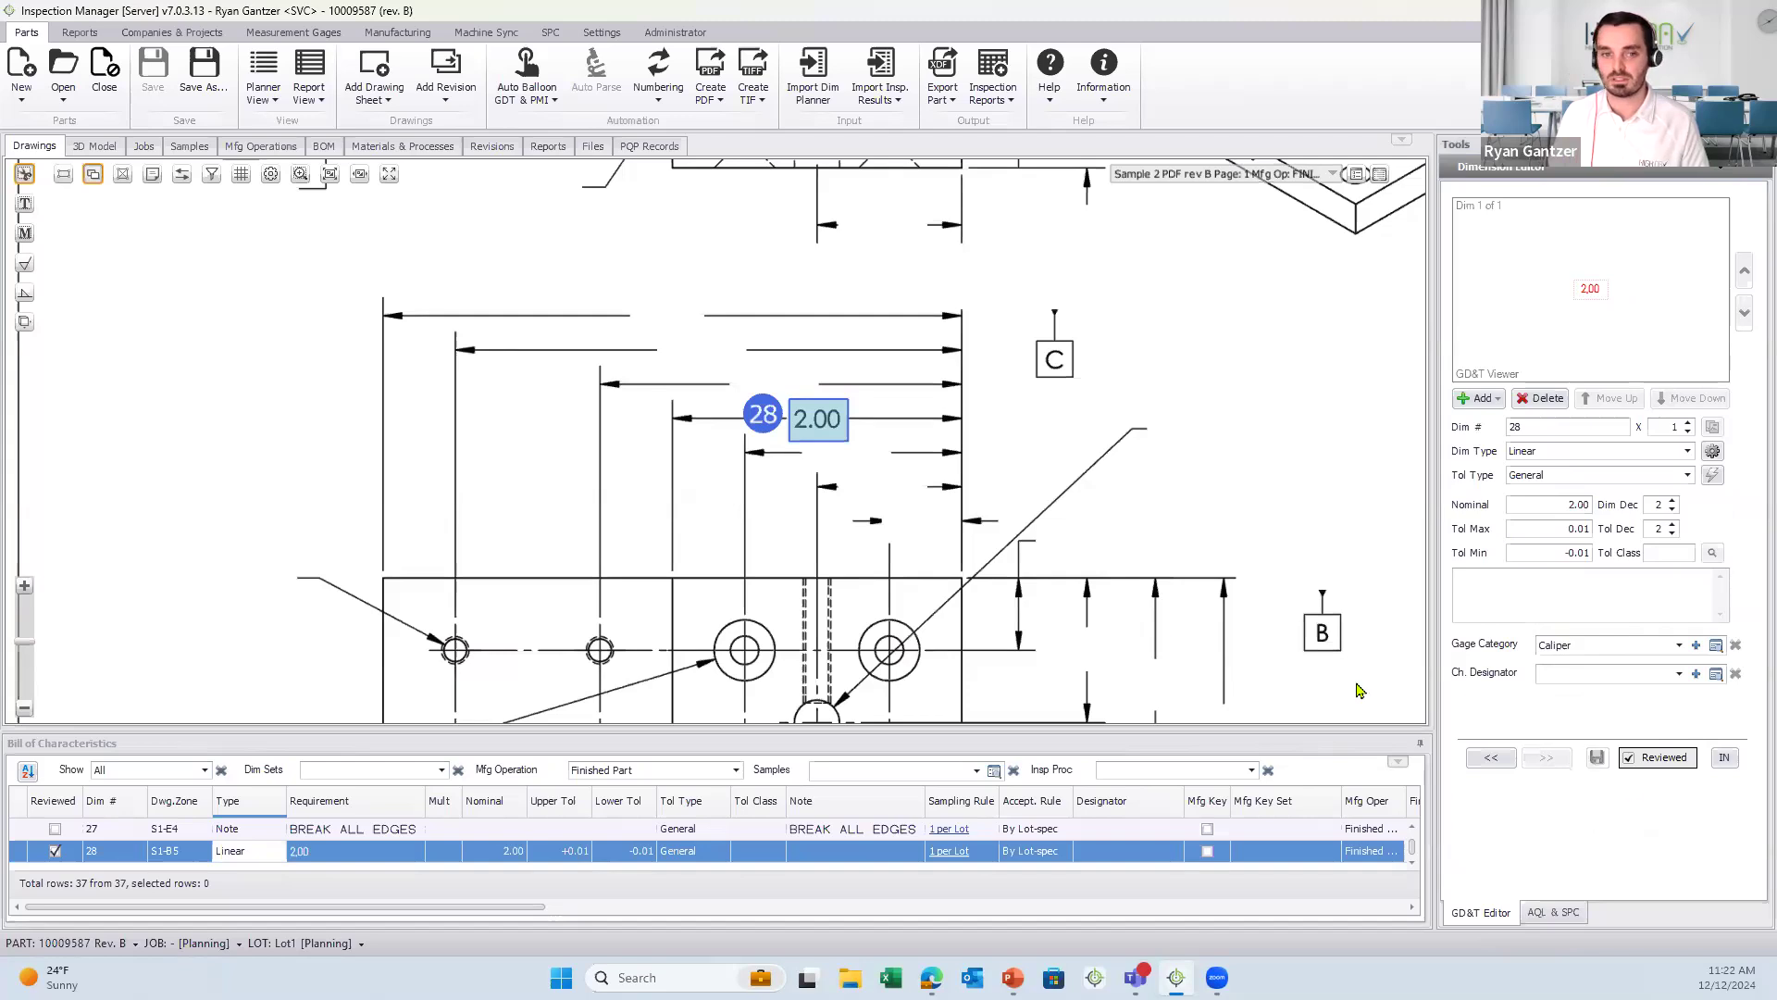
click(93, 174)
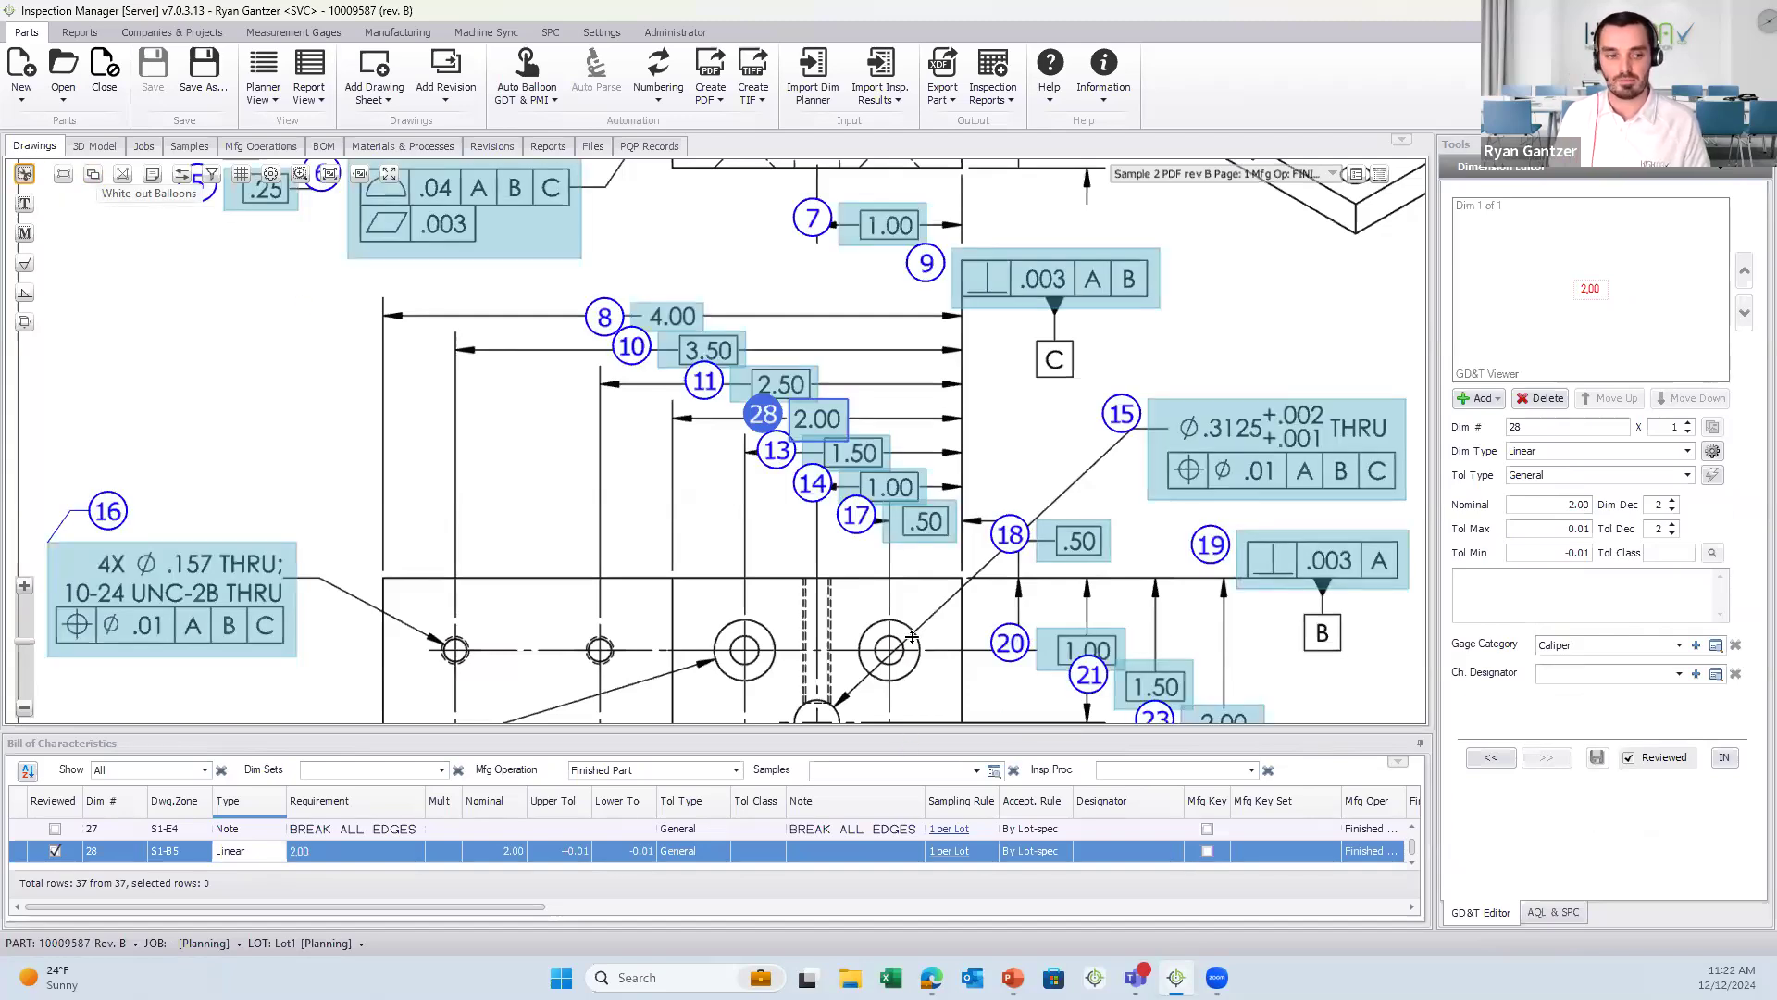
- Resize the Bill of Characteristics and check the reviewed mark on the row of characteristic 28
drag(912, 637, 912, 635)
click(56, 843)
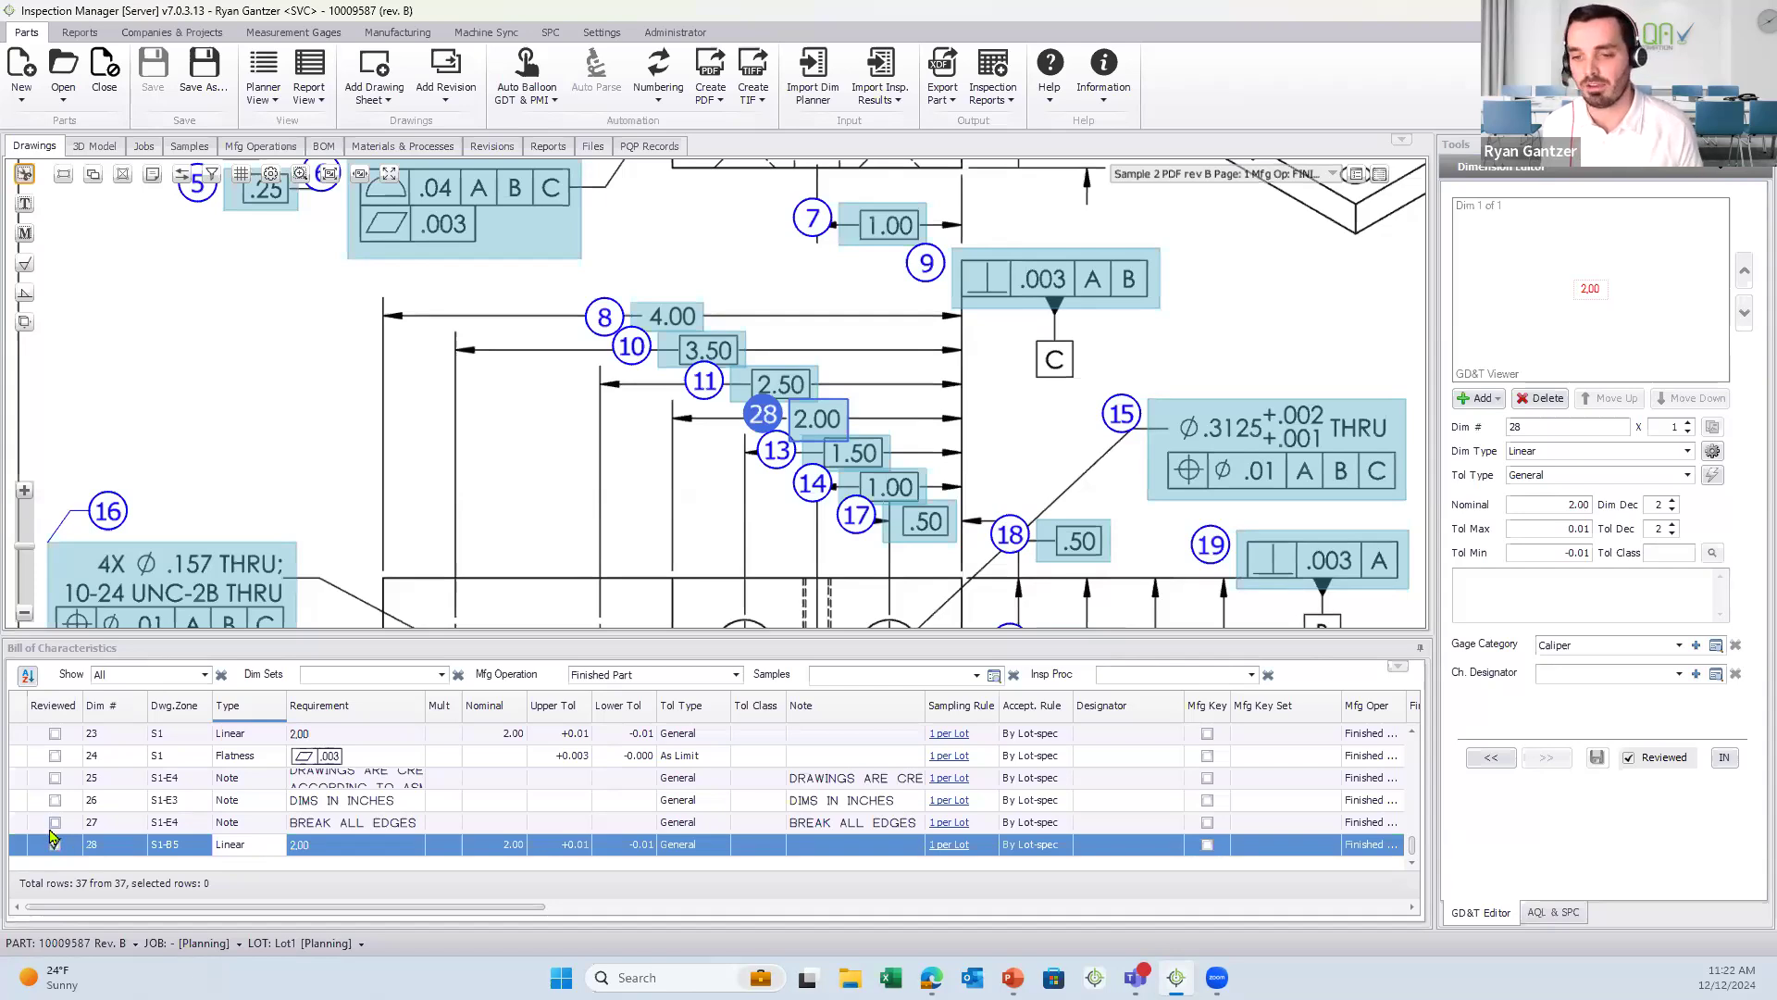
click(53, 842)
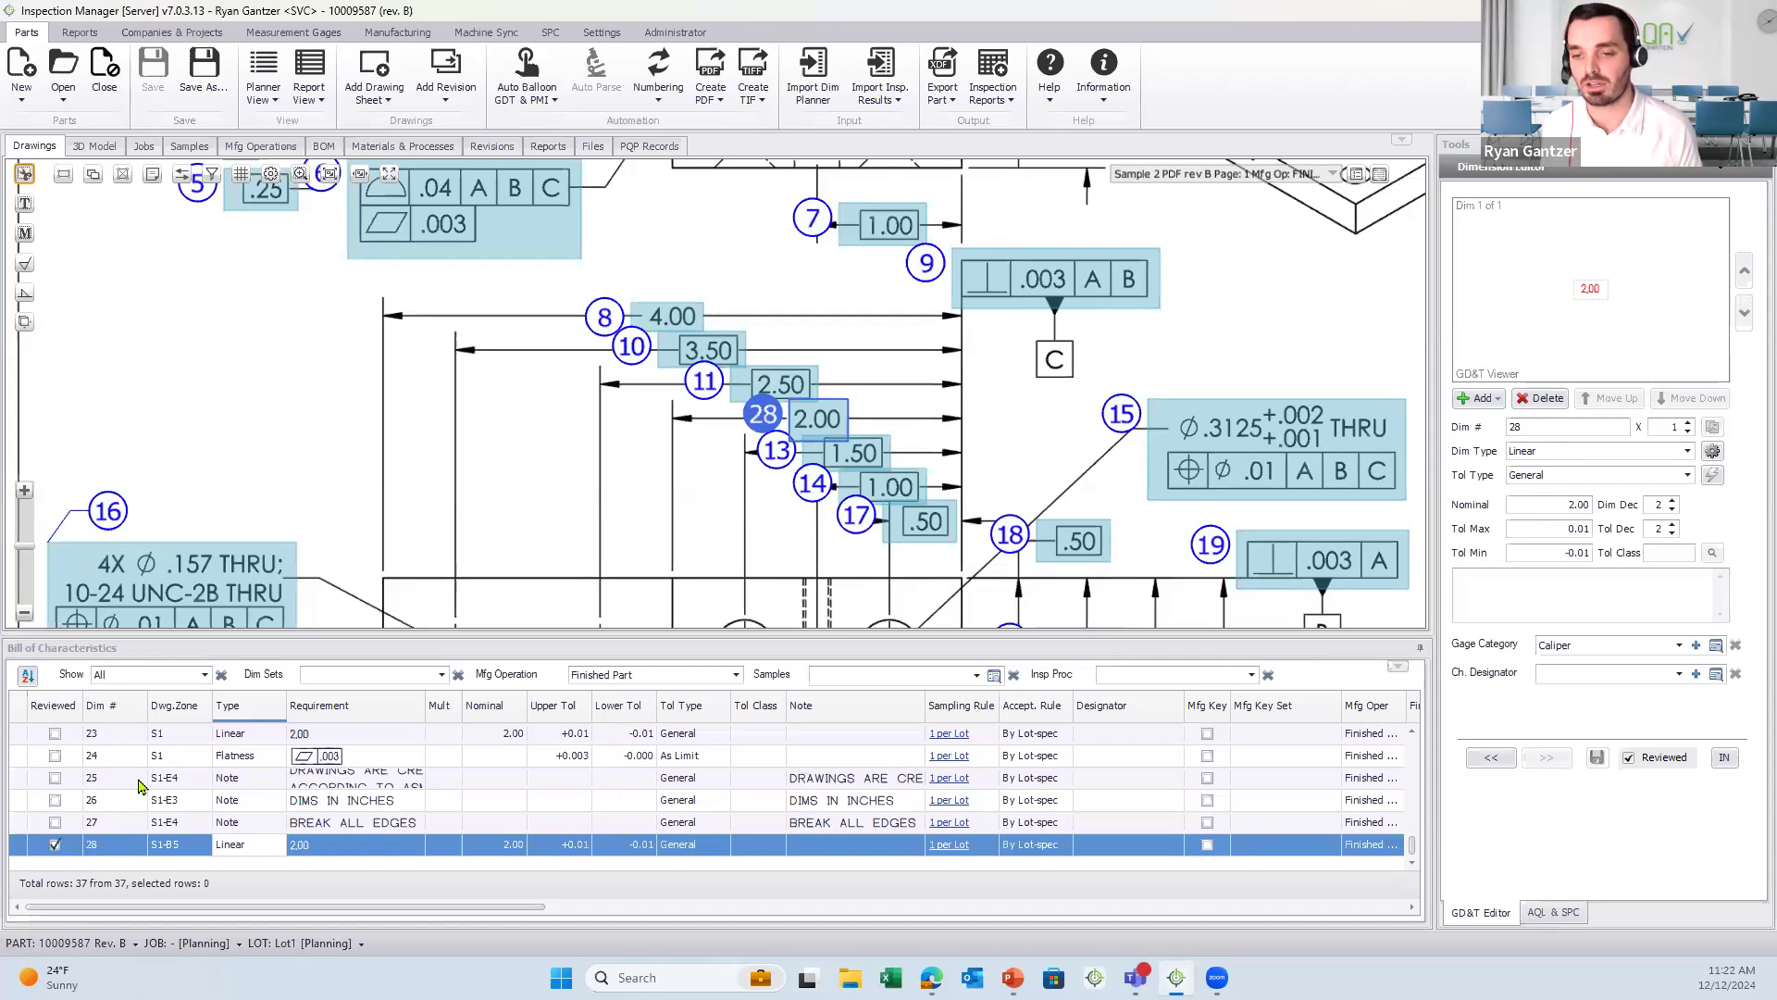
drag(770, 648, 775, 660)
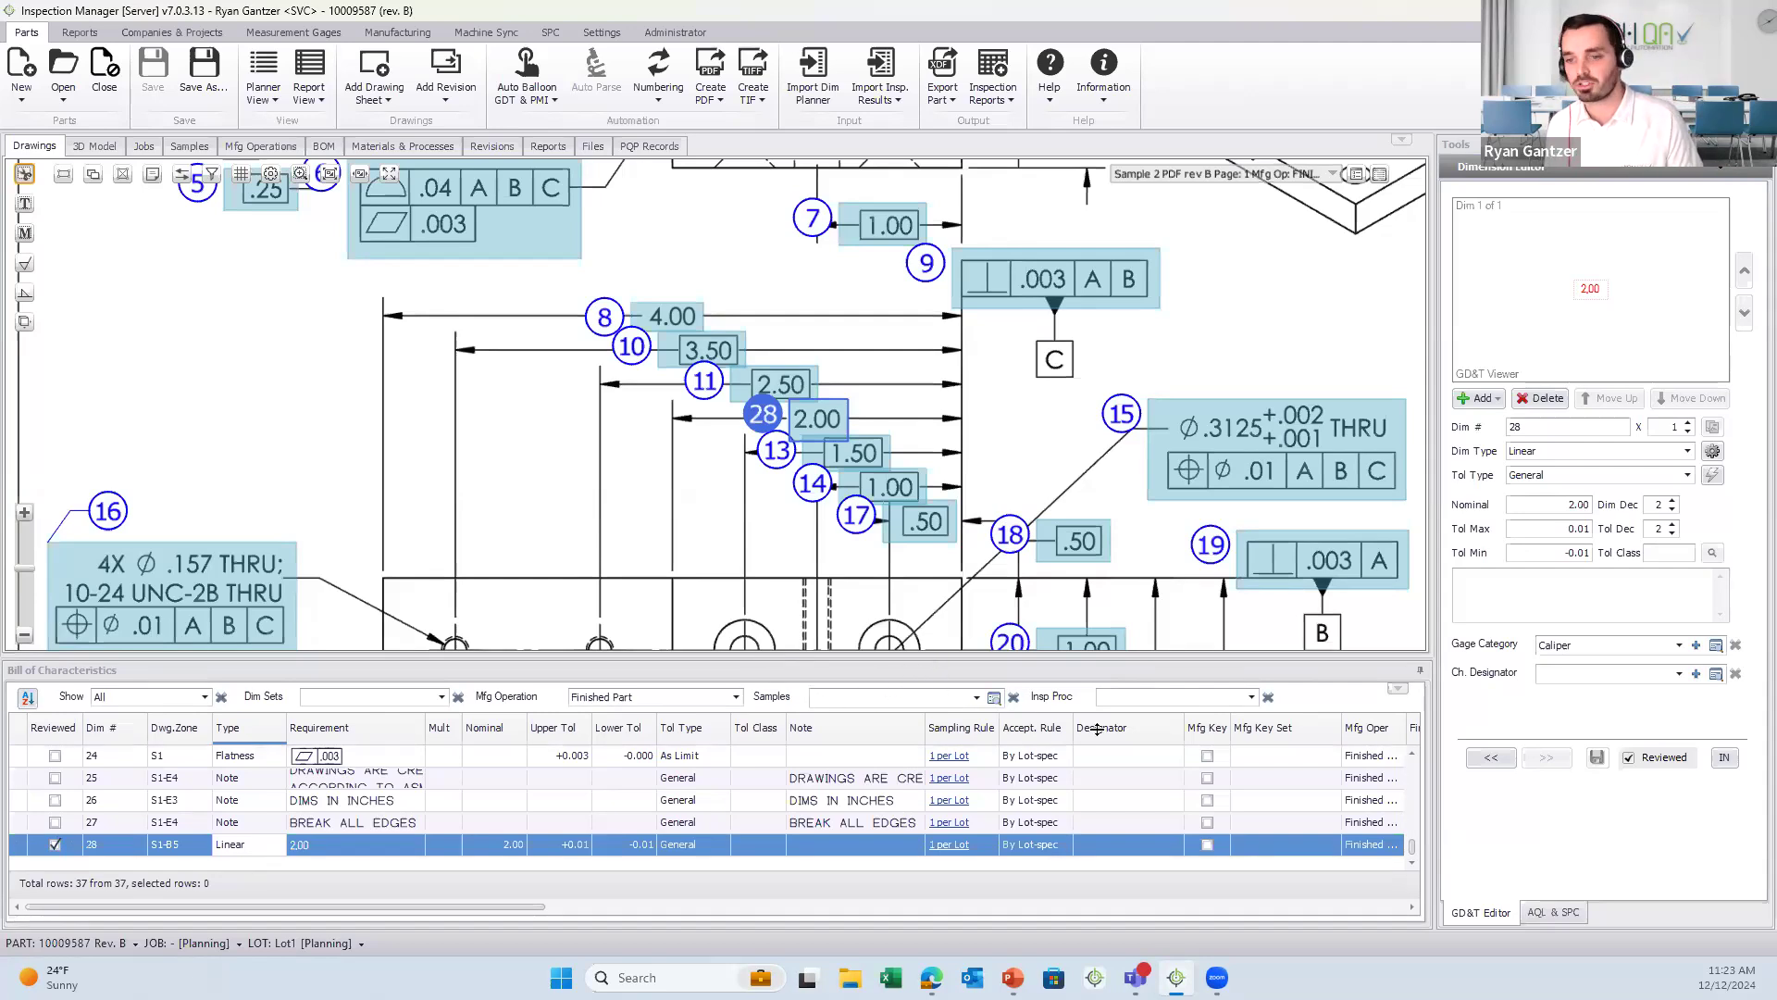
drag(1097, 728, 1102, 691)
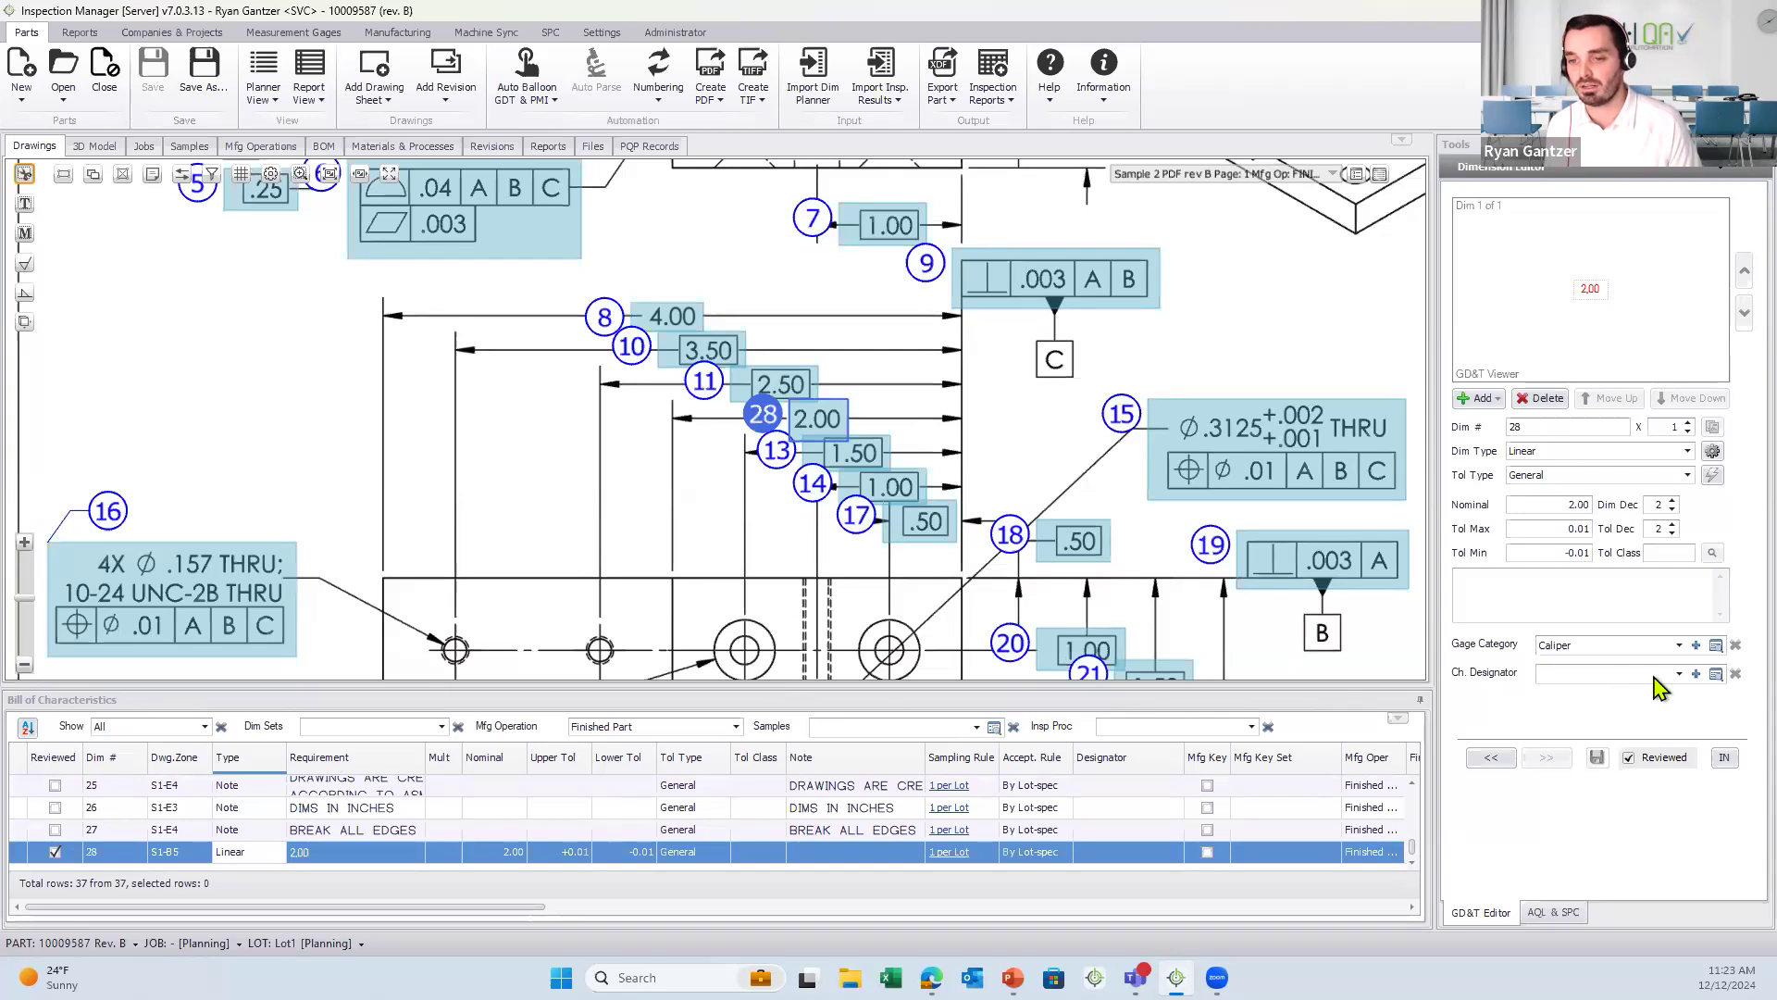
- Set the characteristic designator of characteristic 28 to Critical To Quality (0.65) and save the dimension
click(1660, 687)
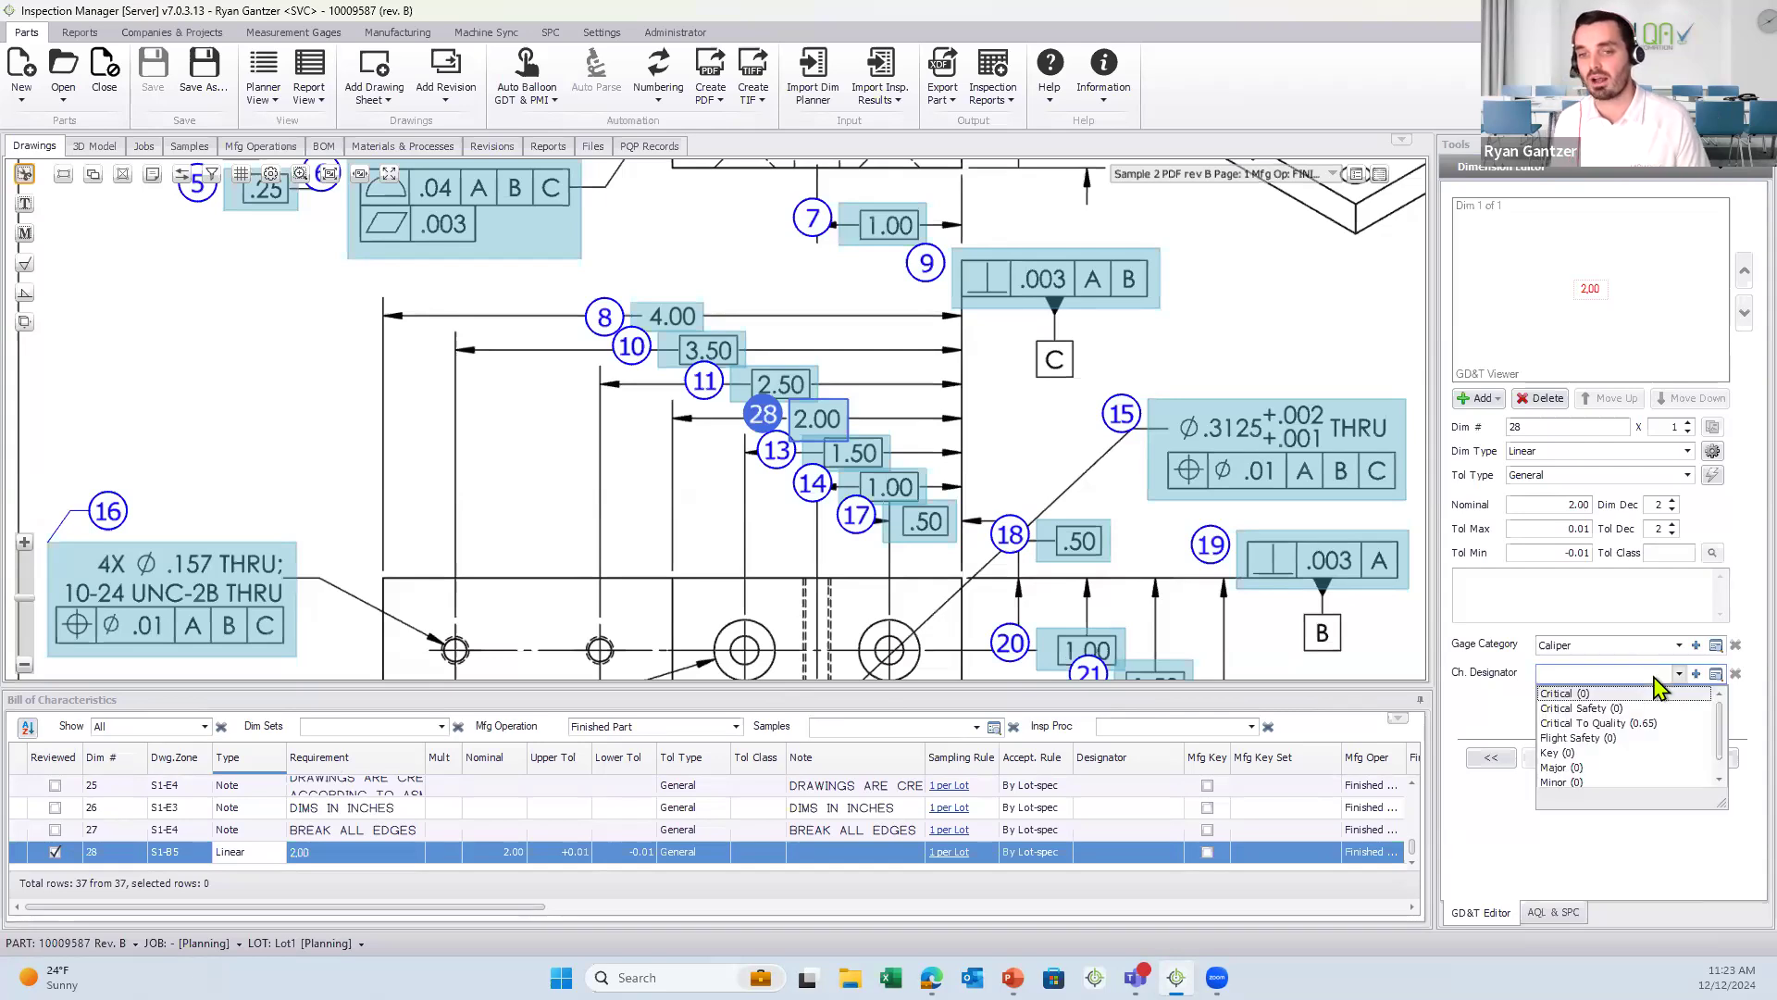
click(1622, 725)
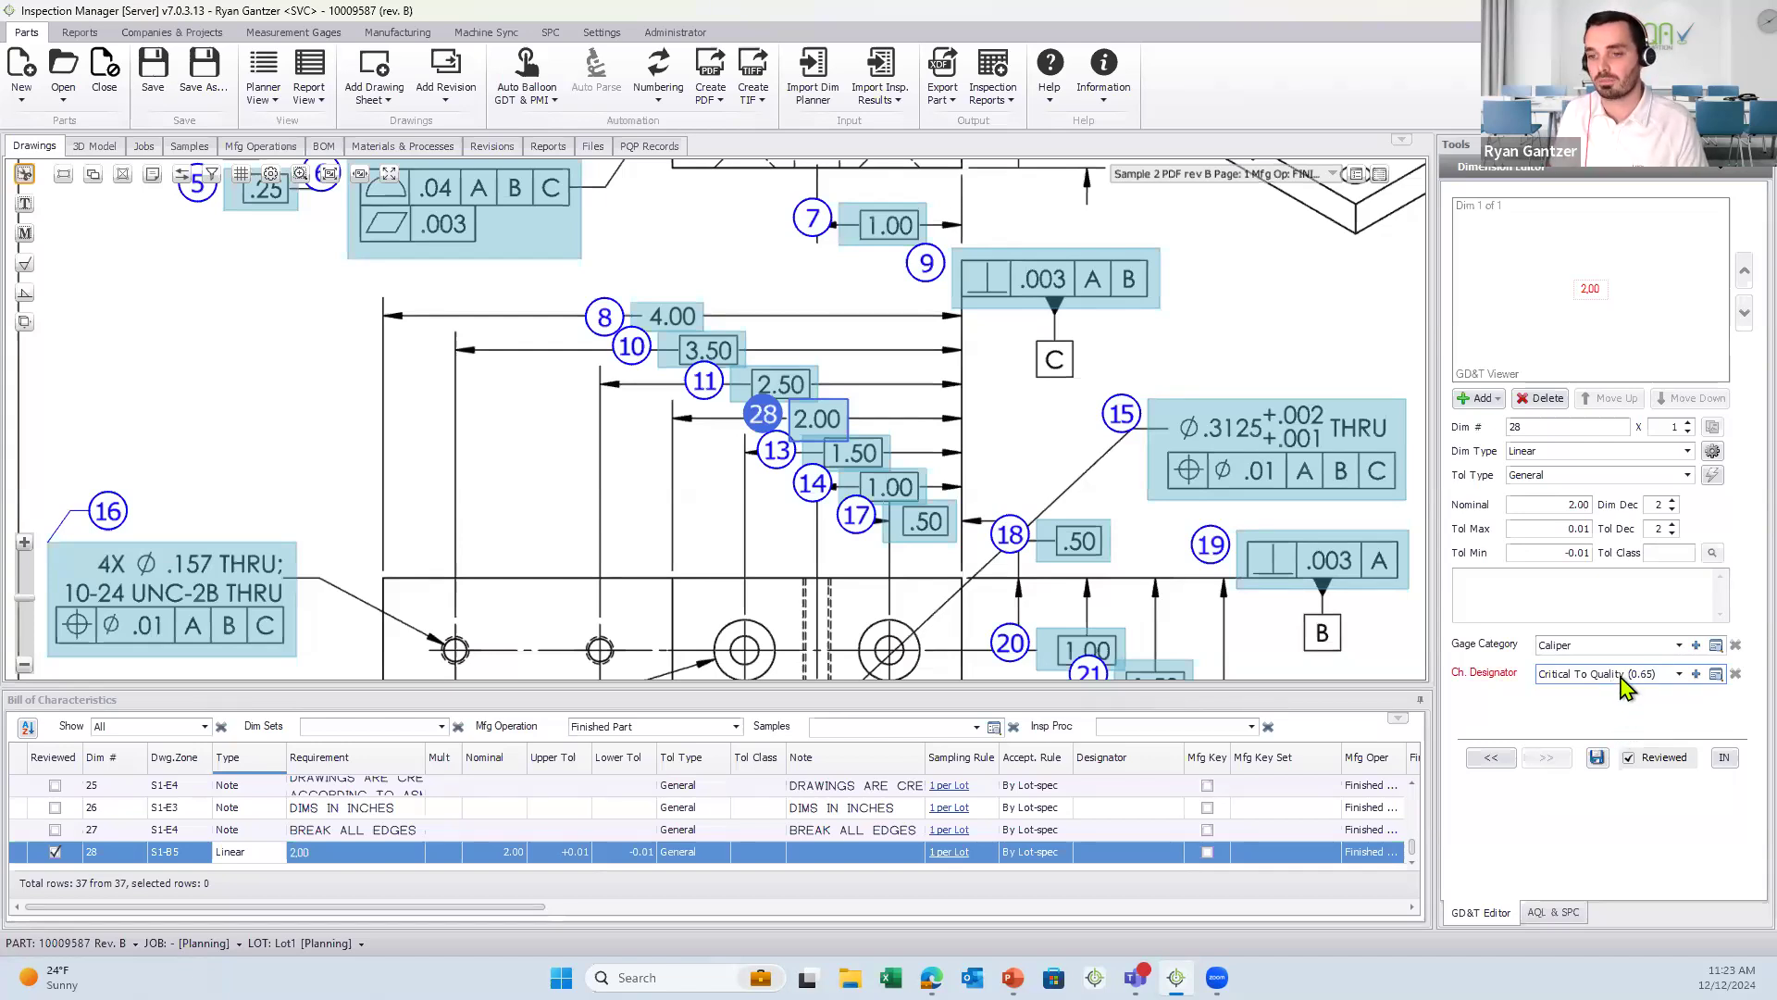
click(1601, 764)
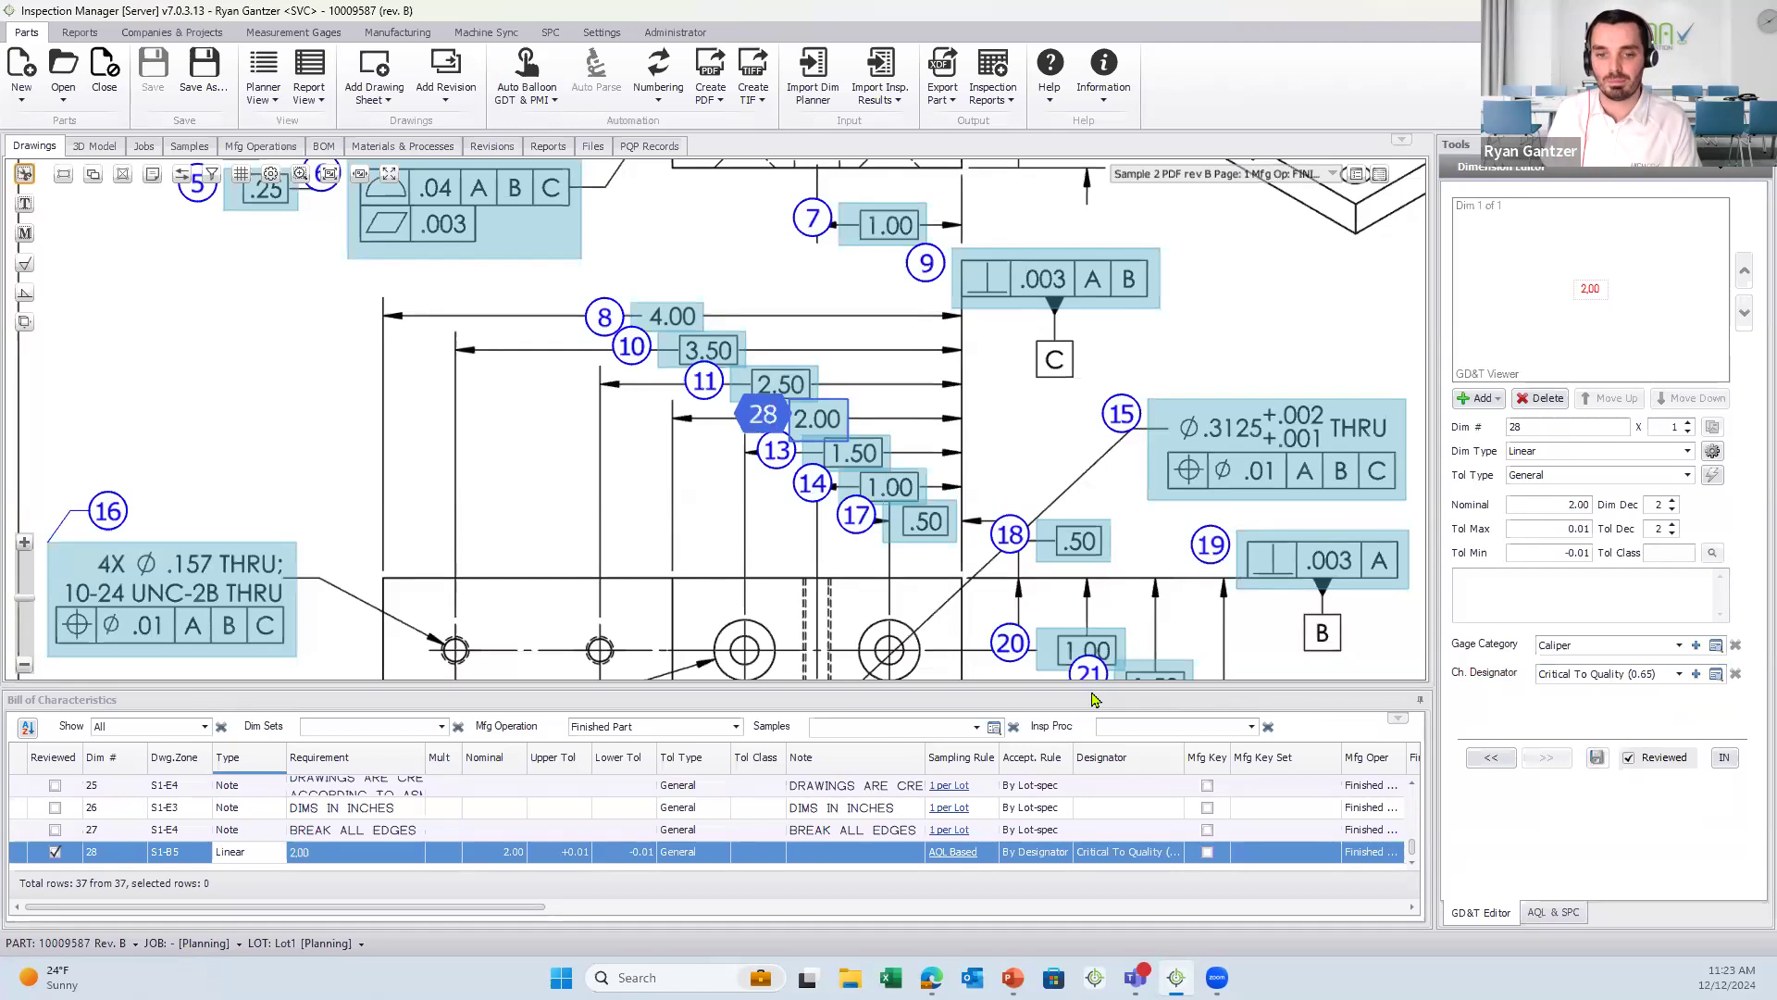
- Examine the designator, acceptance rule and sampling rule of characteristic 28 in the enlarged Bill of Characteristics
drag(1106, 688, 1108, 638)
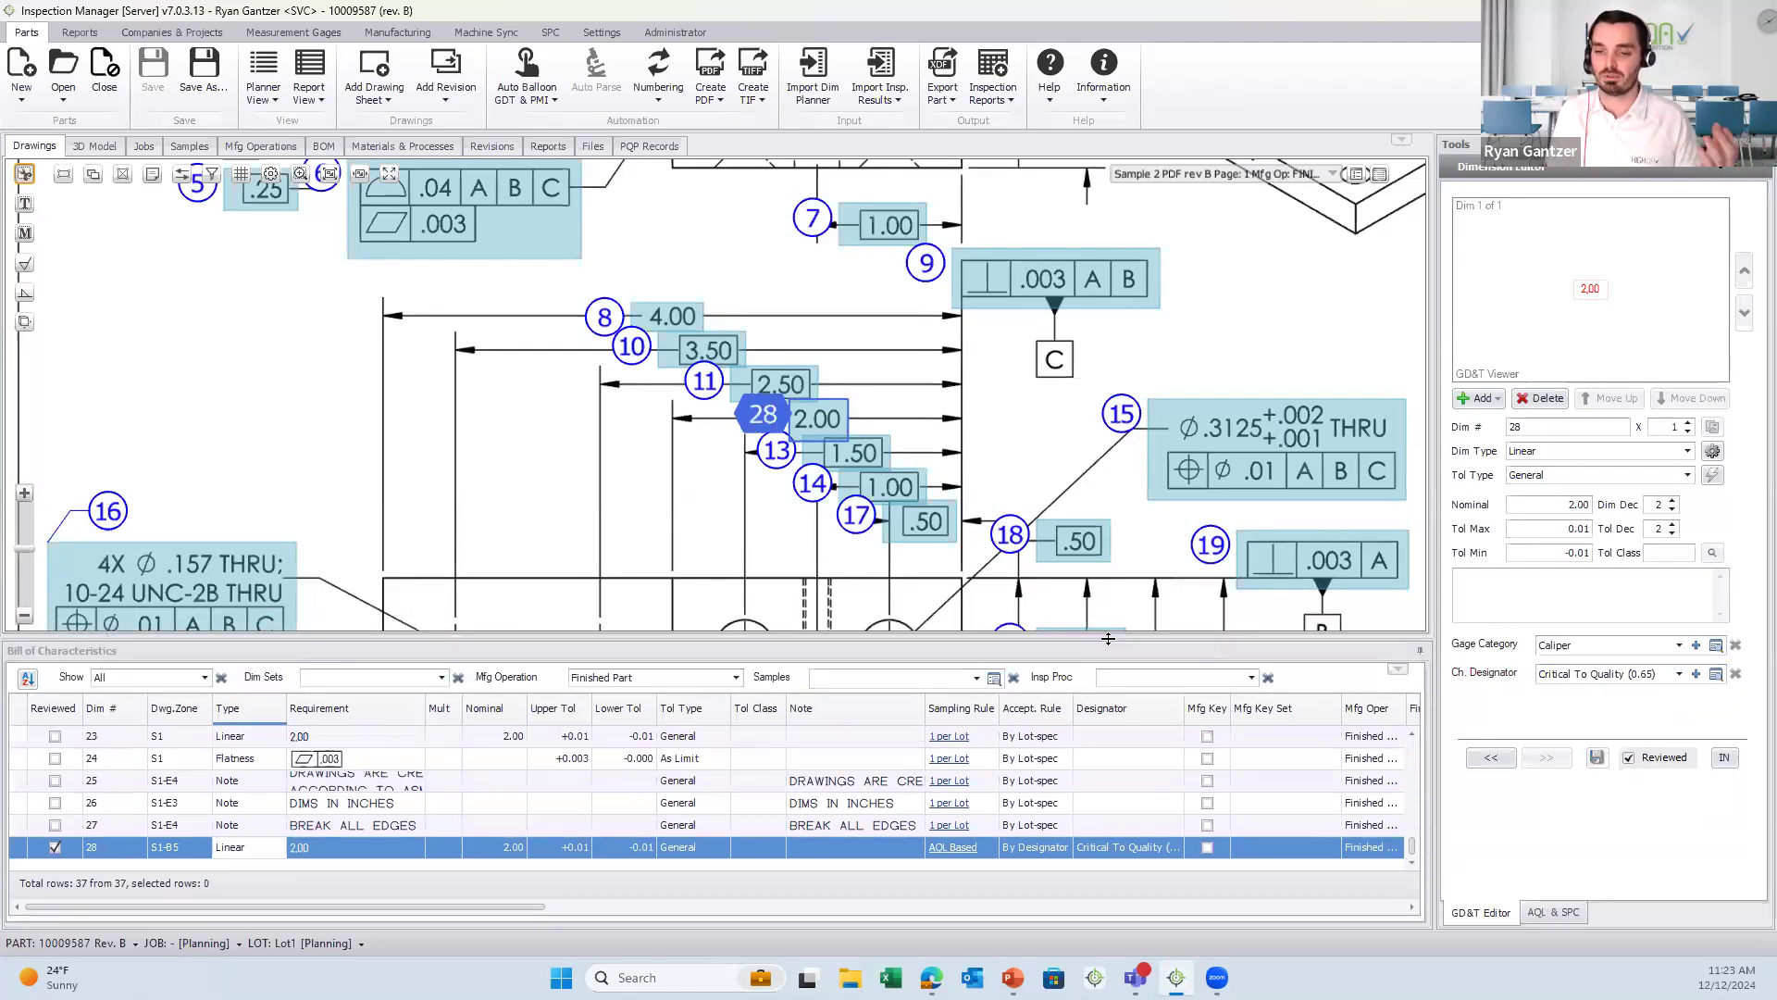
right_click(1101, 854)
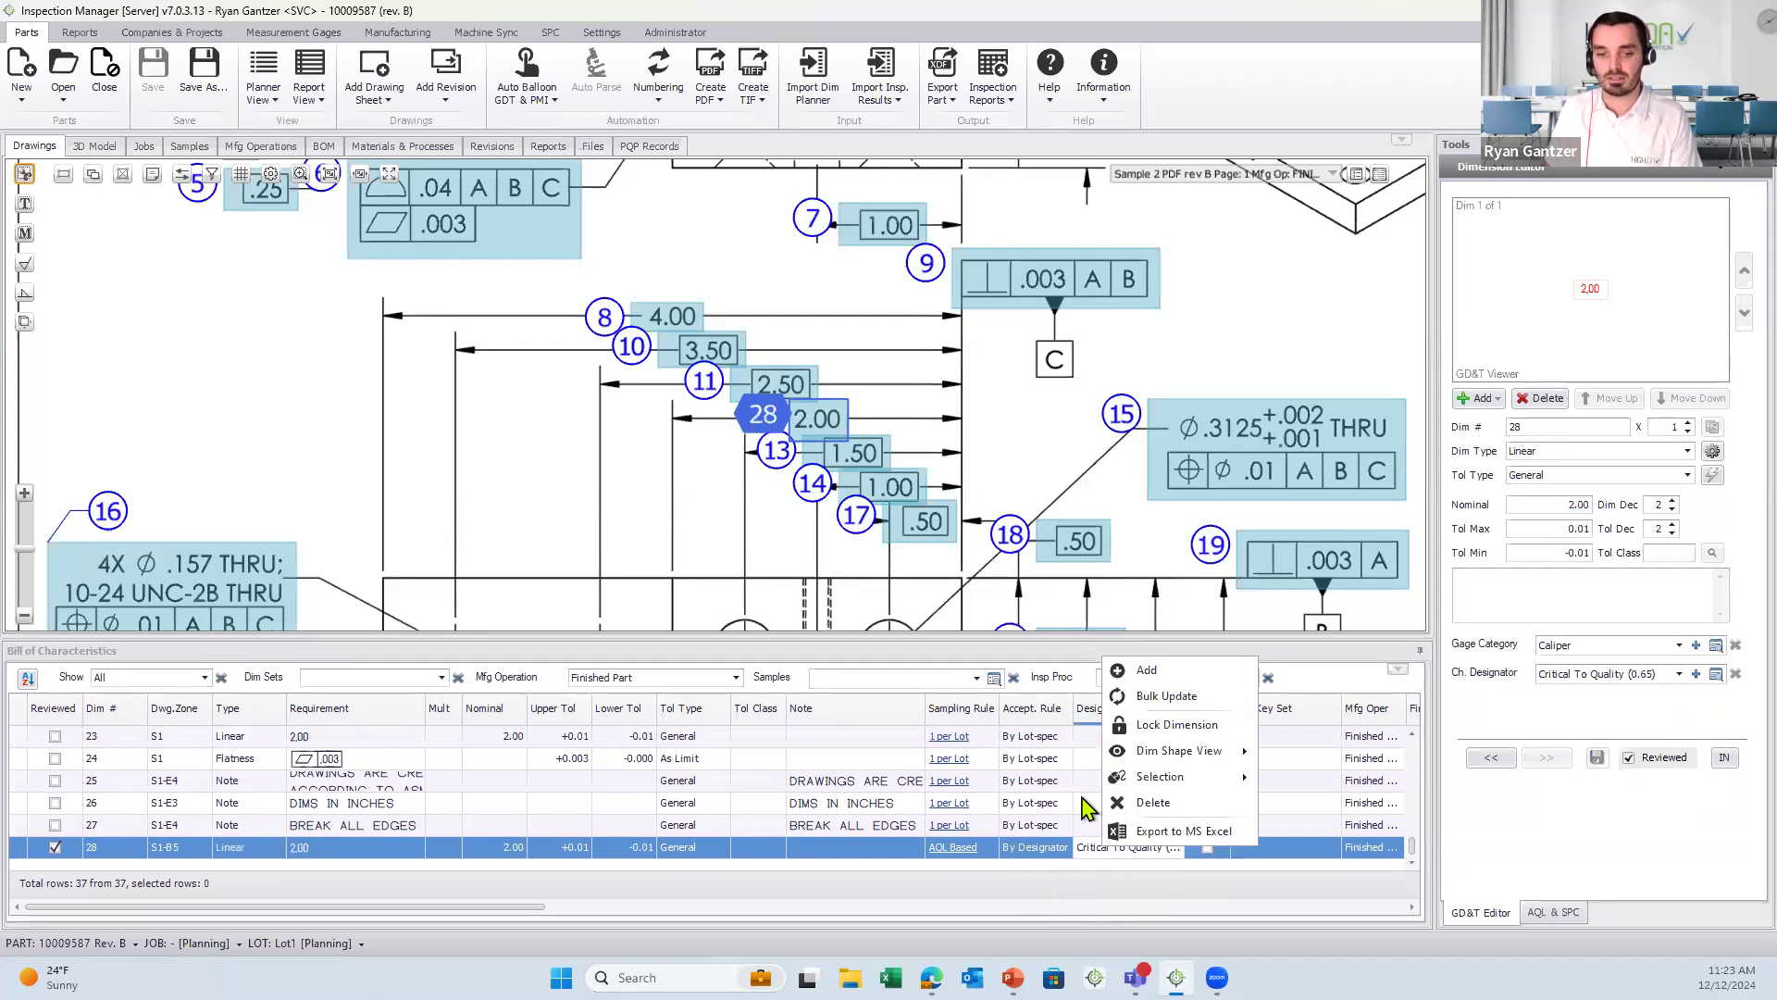
click(1081, 802)
click(1032, 850)
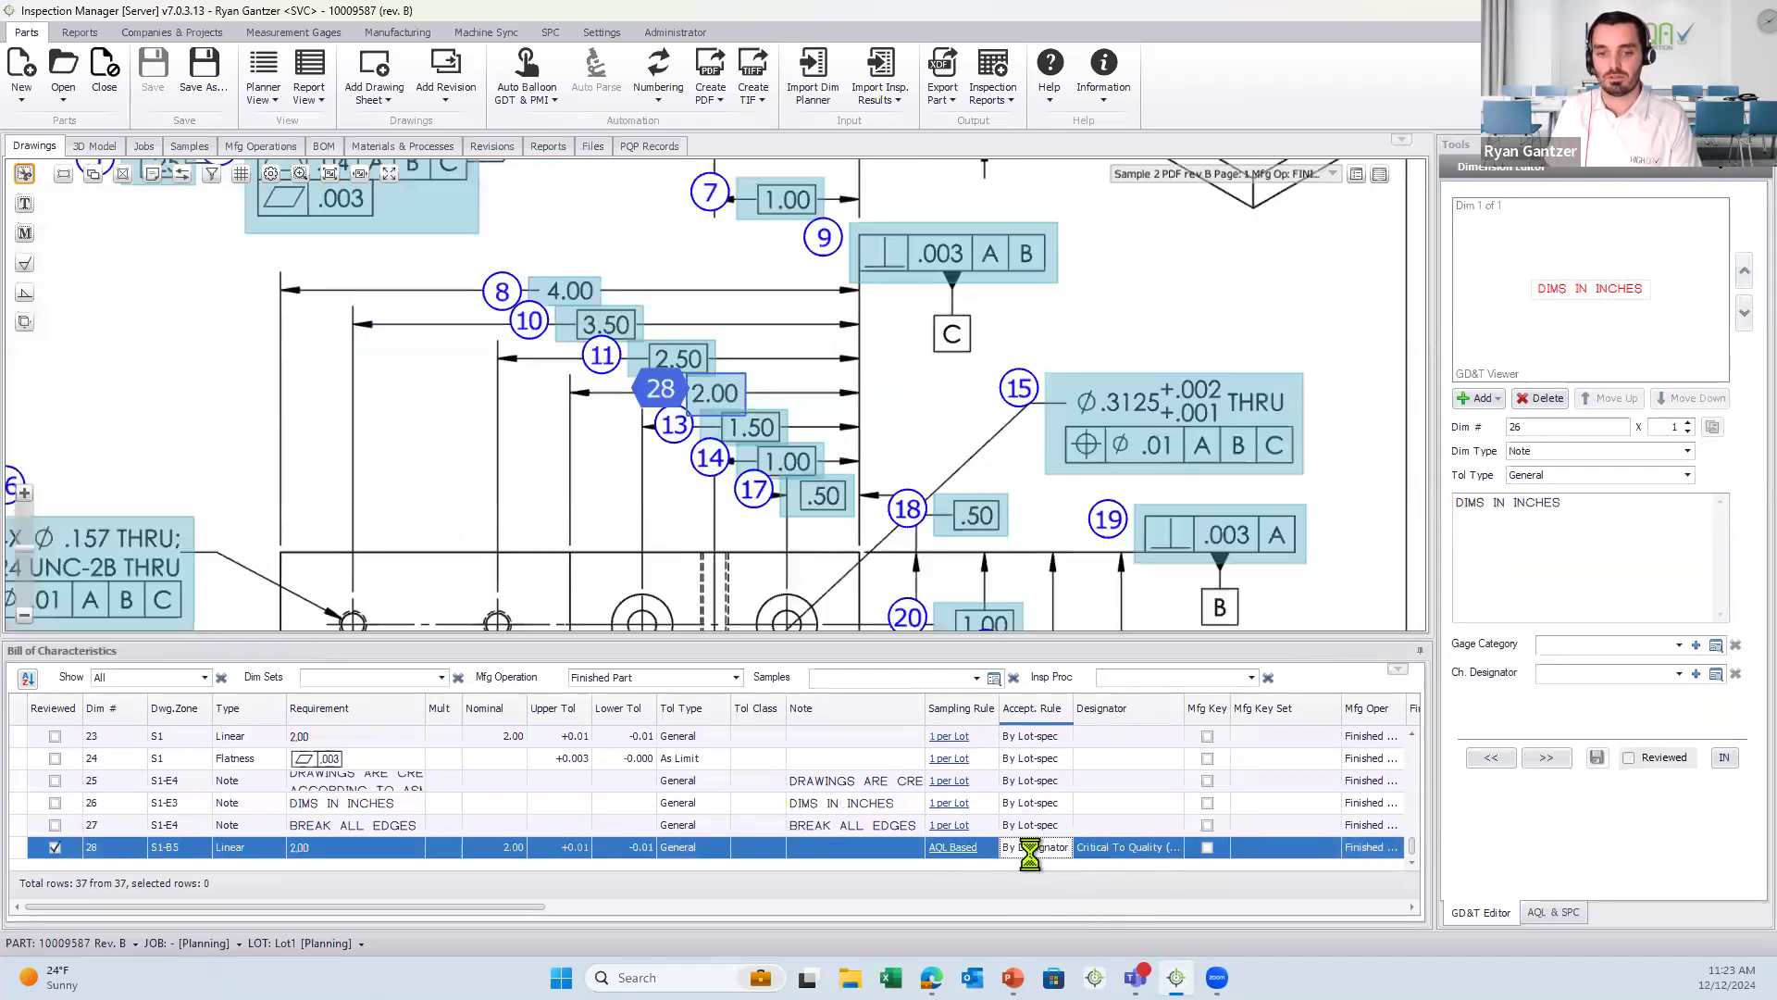
click(955, 850)
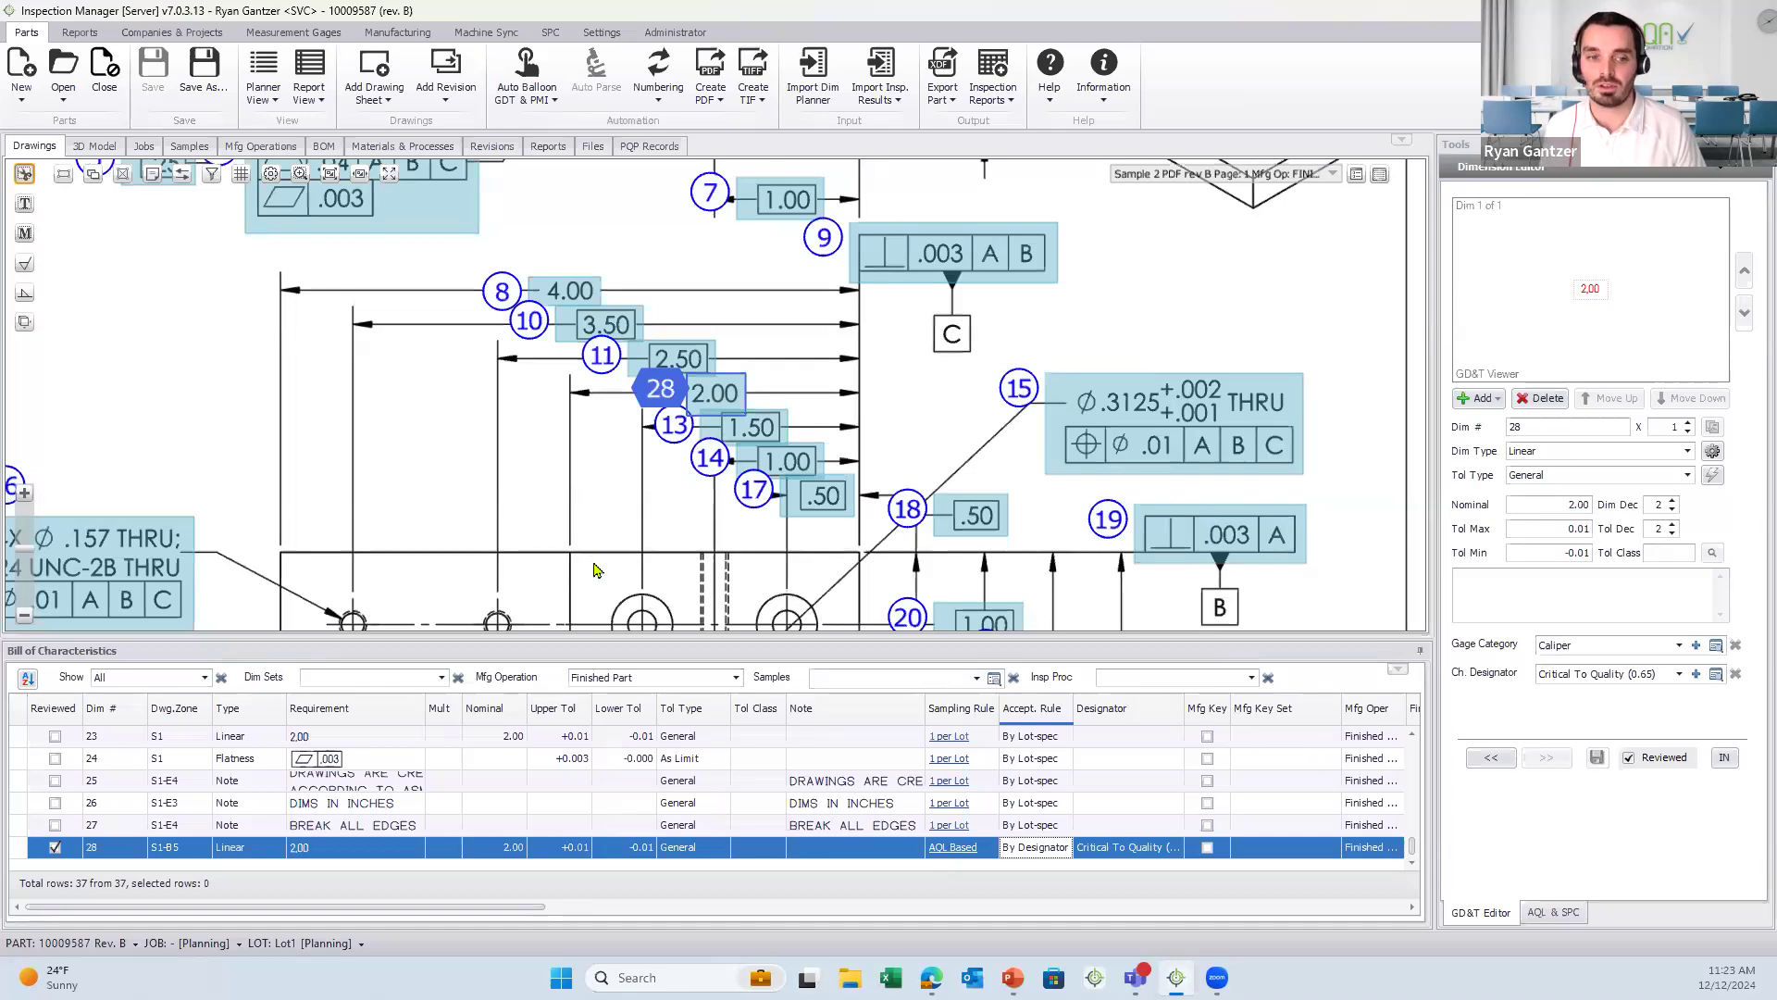
- Renumber the drawing's balloons in sequence and shrink the Bill of Characteristics to enlarge the drawing view
drag(736, 490, 850, 513)
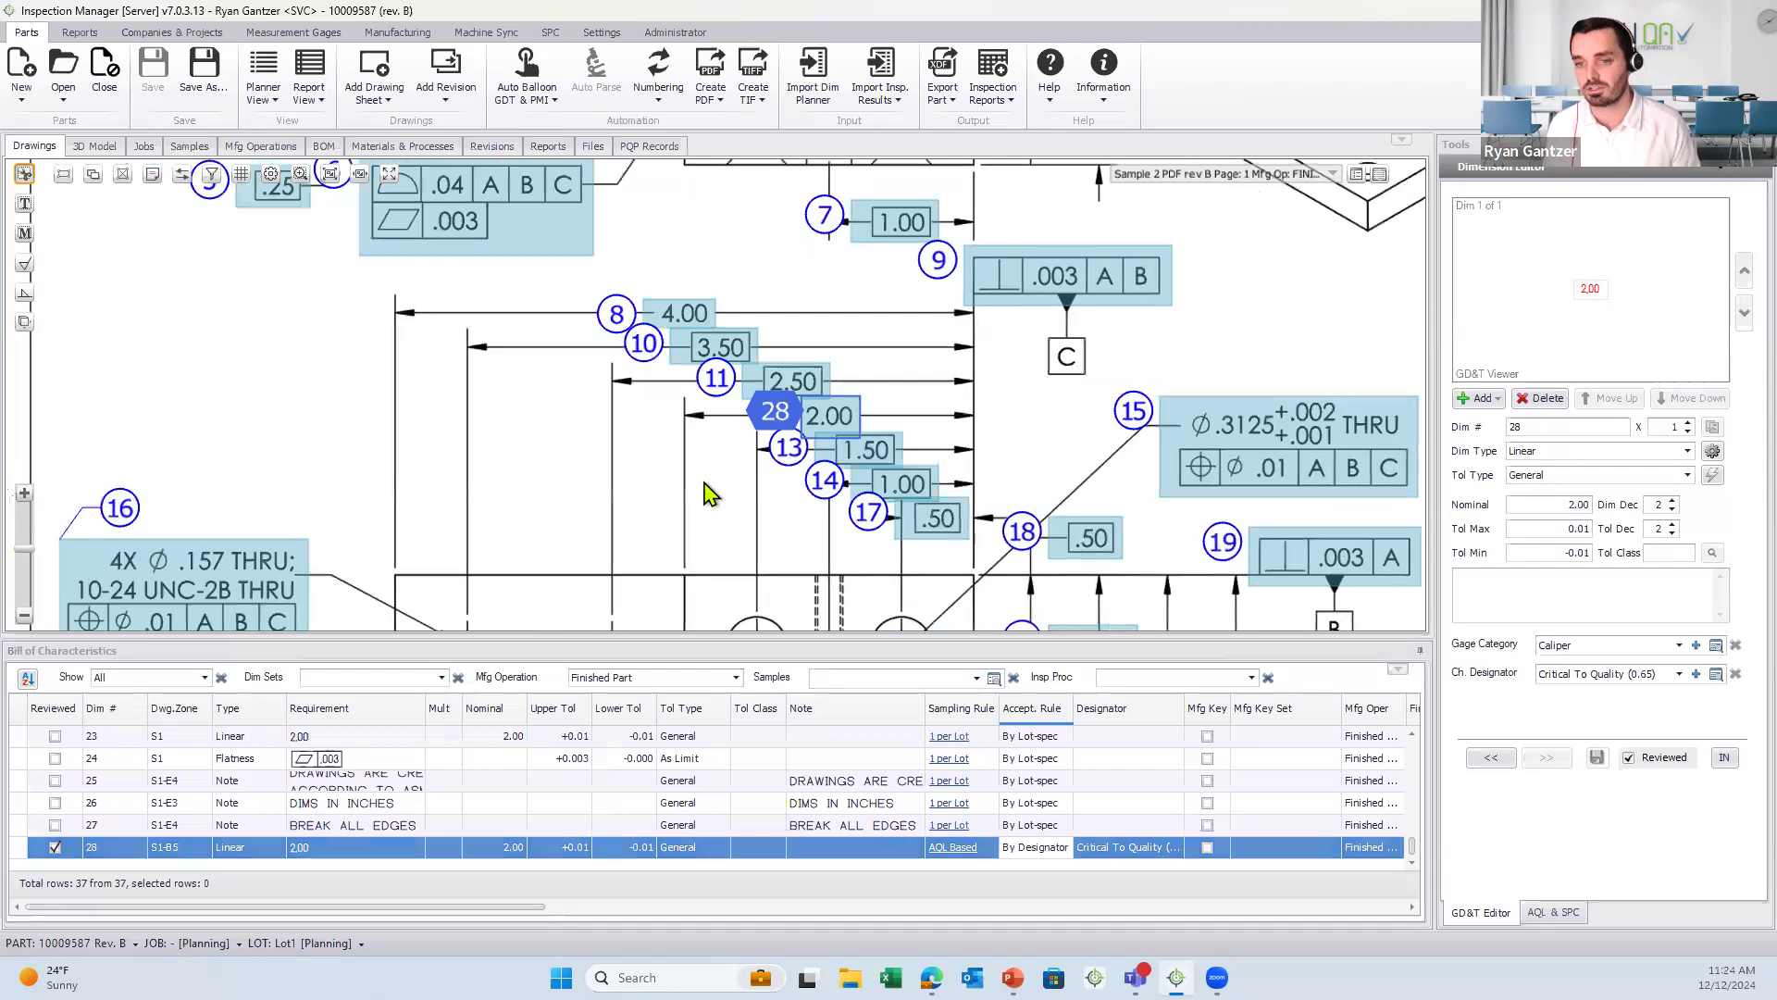
scroll(624, 474, down, 3)
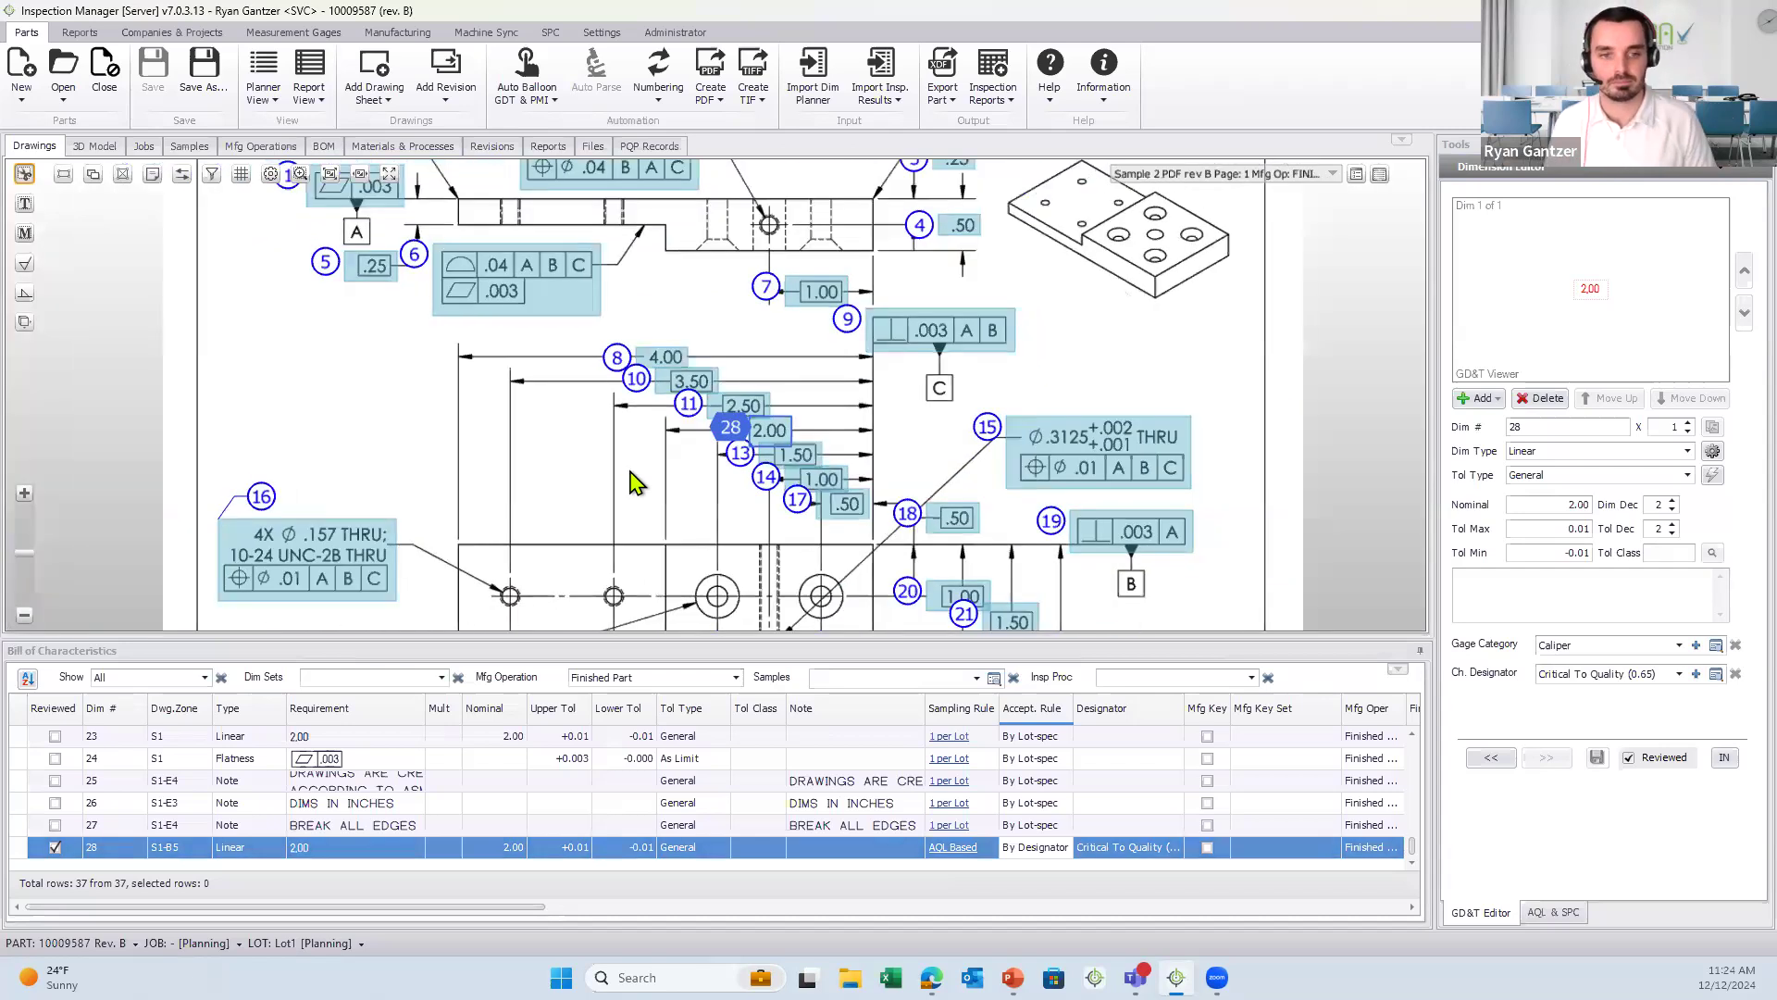
scroll(637, 481, up, 3)
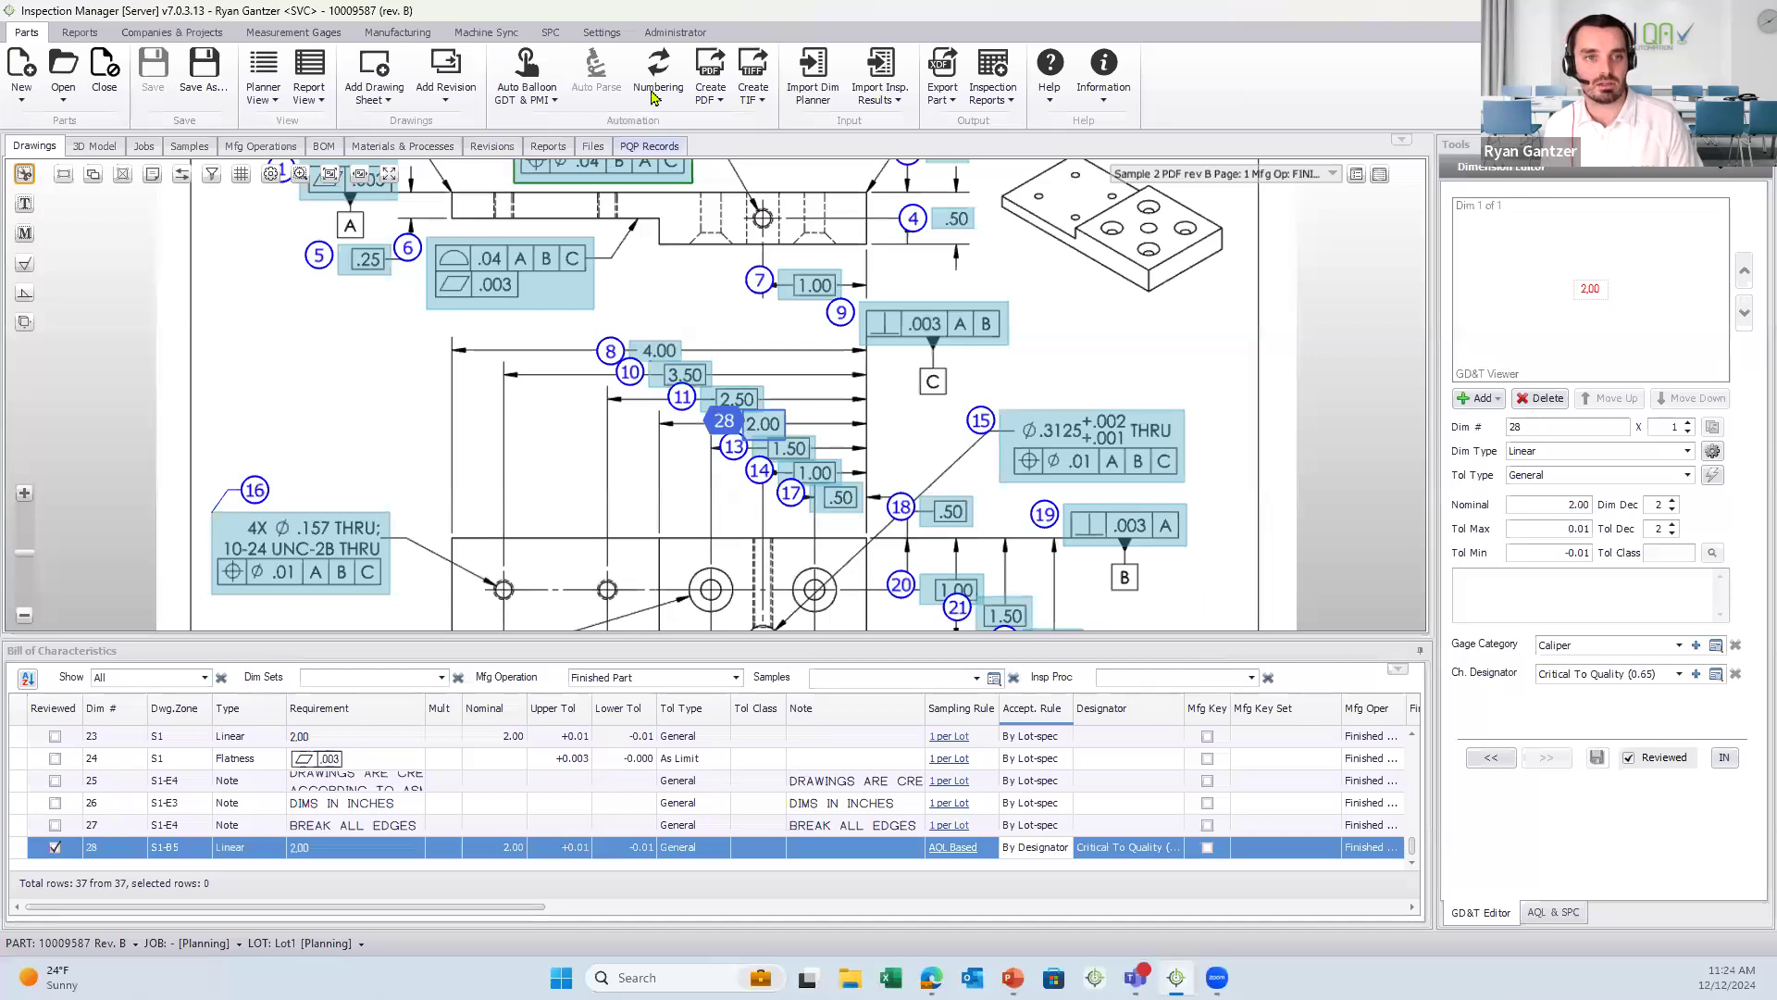
click(675, 71)
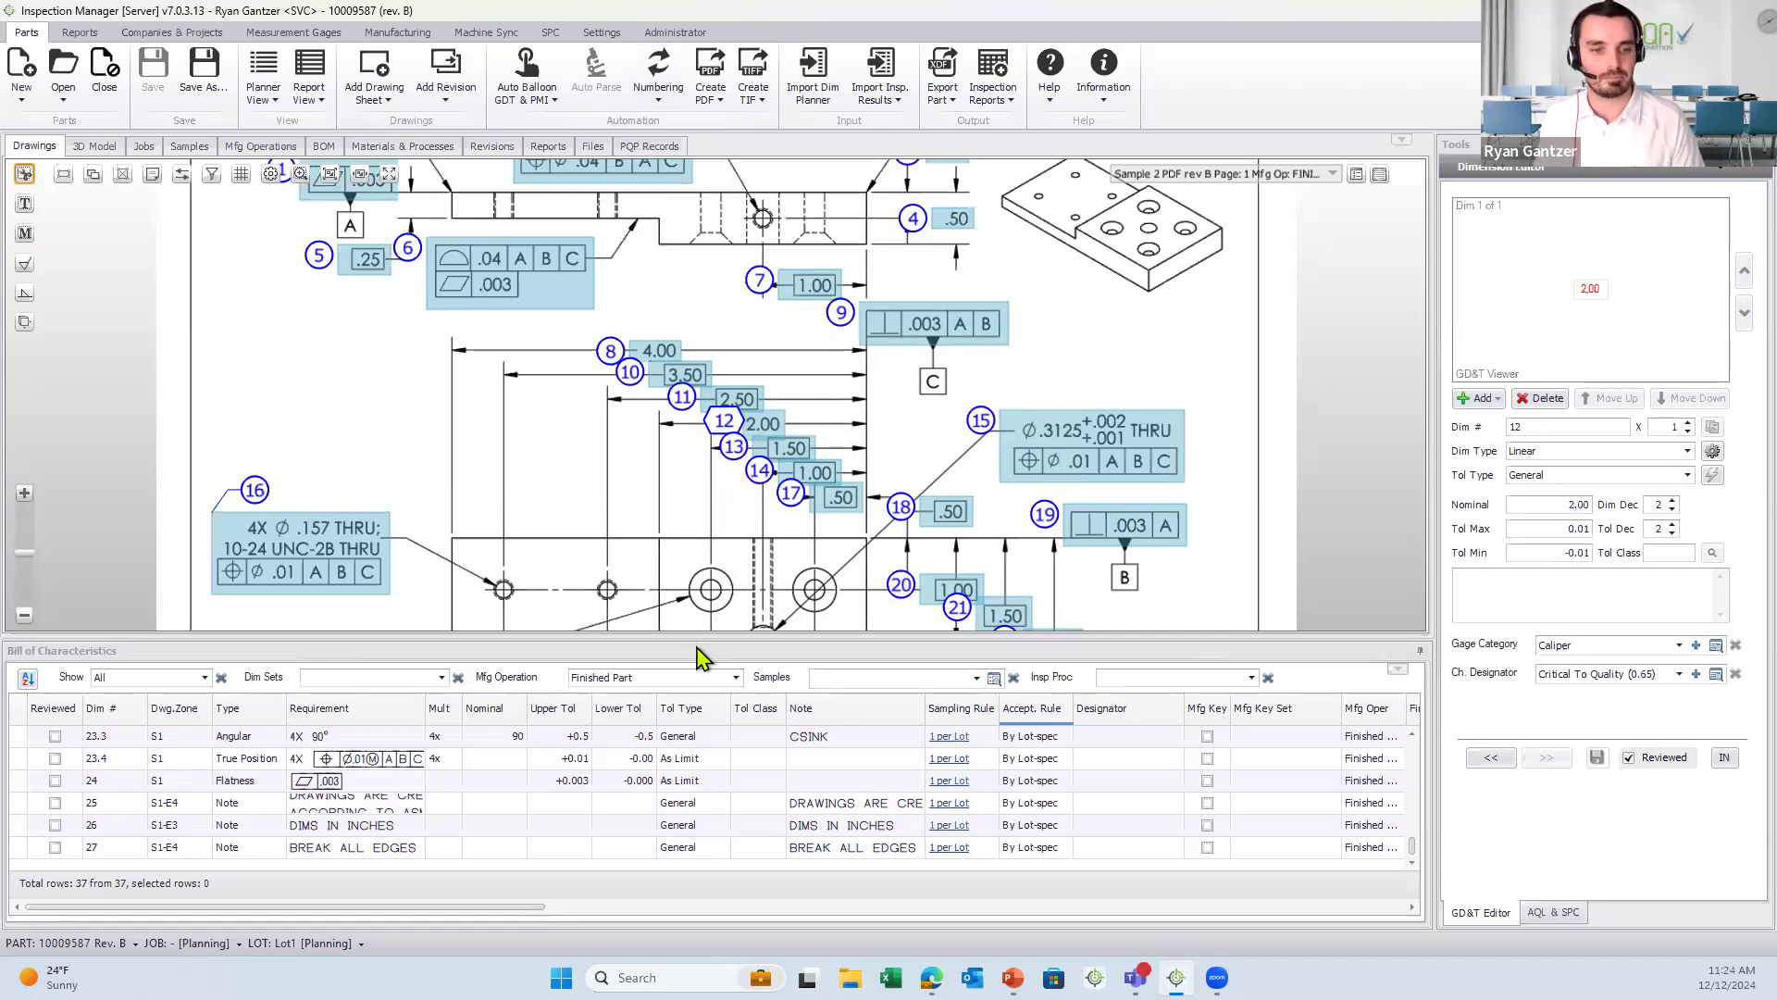
drag(696, 638, 693, 700)
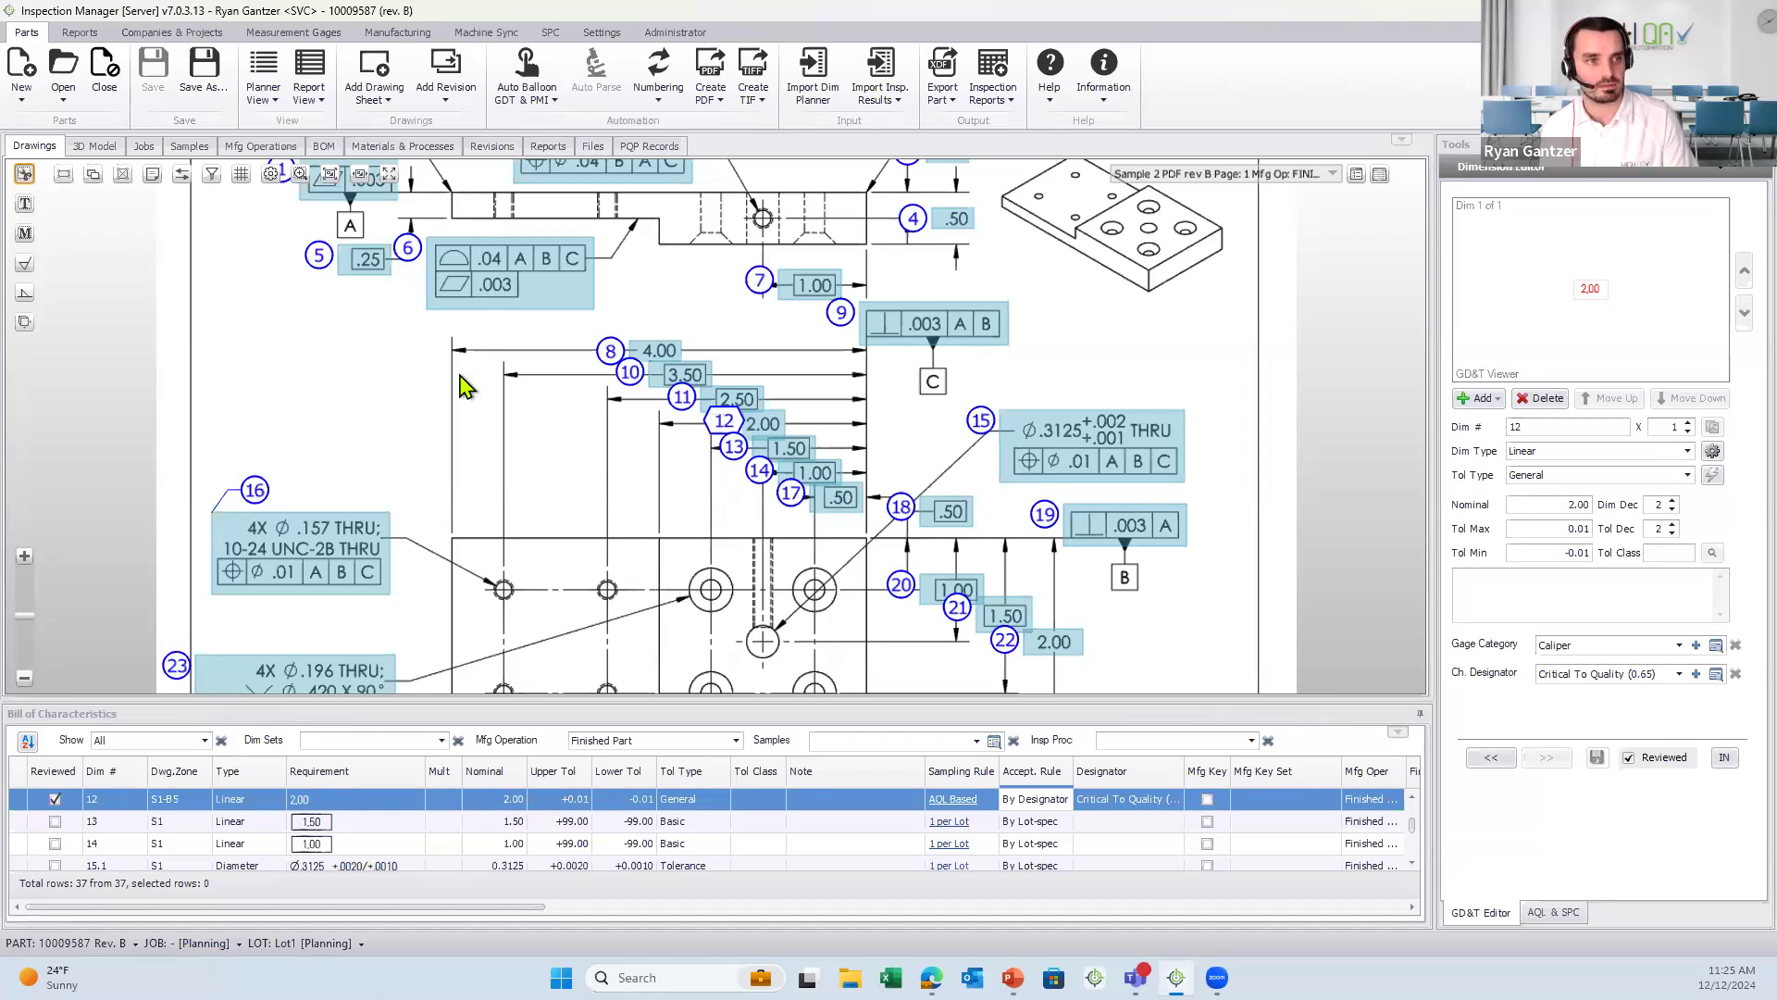
- Open the measurement gage list and look through its entries down to the last gage
drag(477, 388, 495, 414)
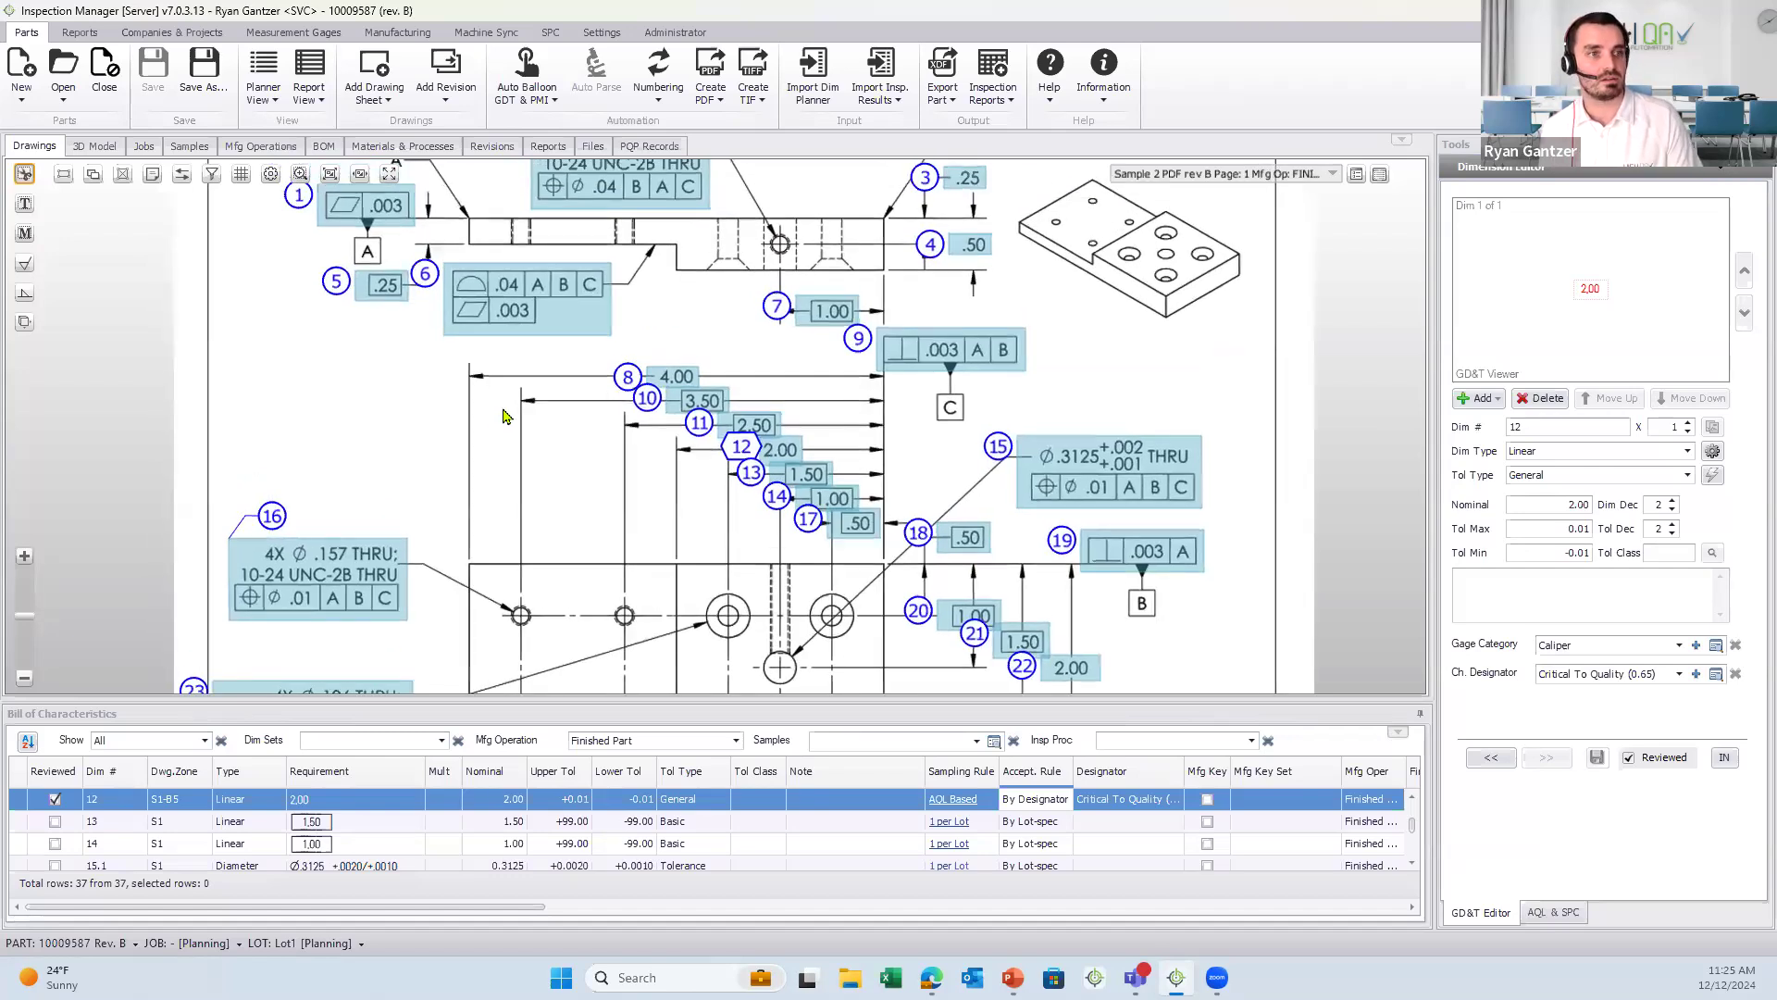
scroll(502, 416, down, 1)
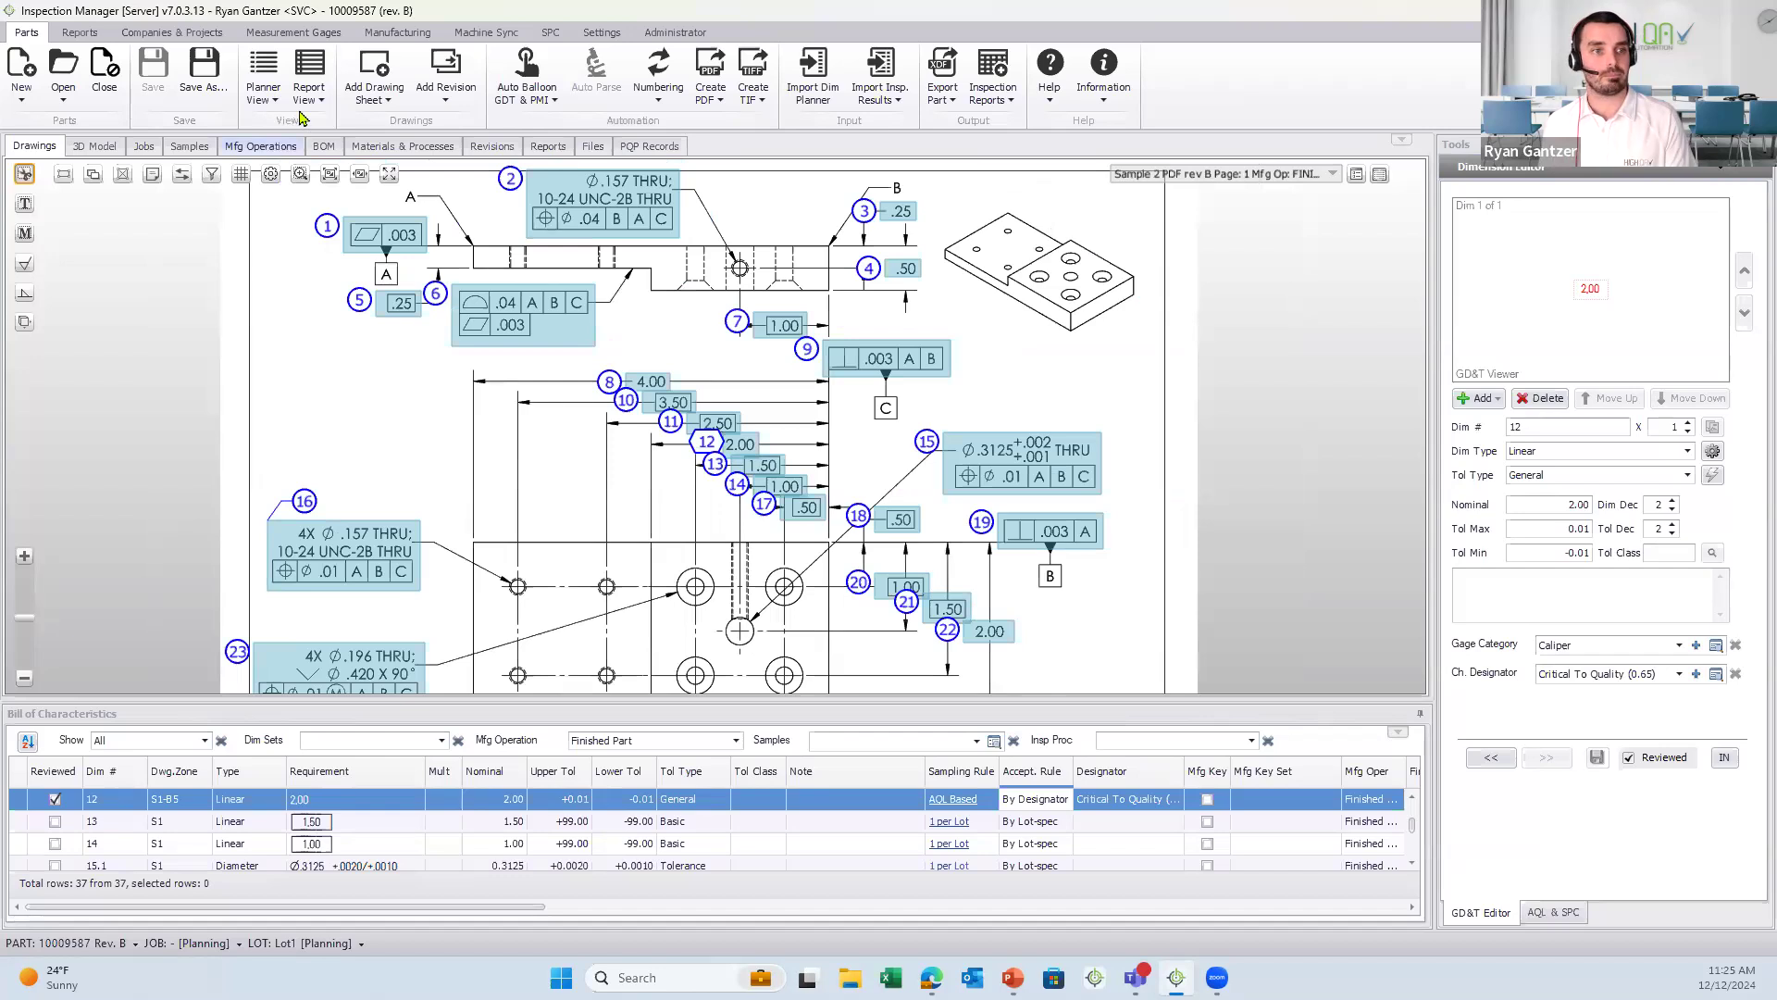
key(ctrl)
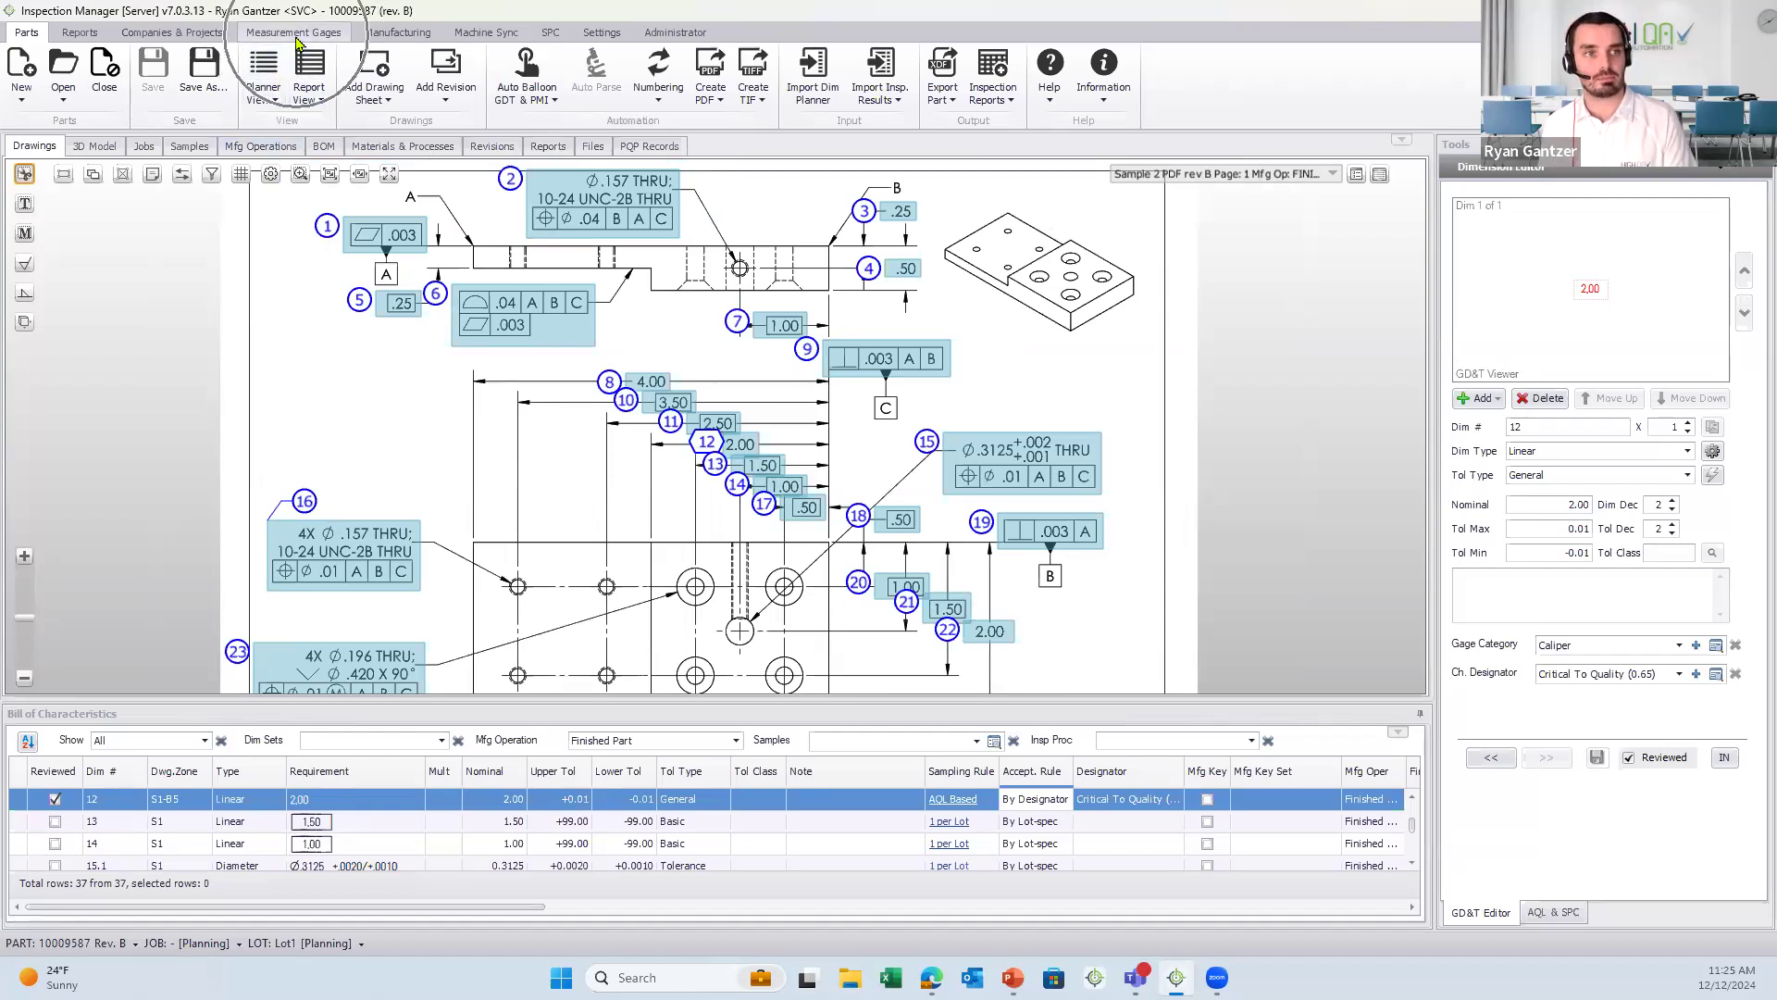
click(296, 32)
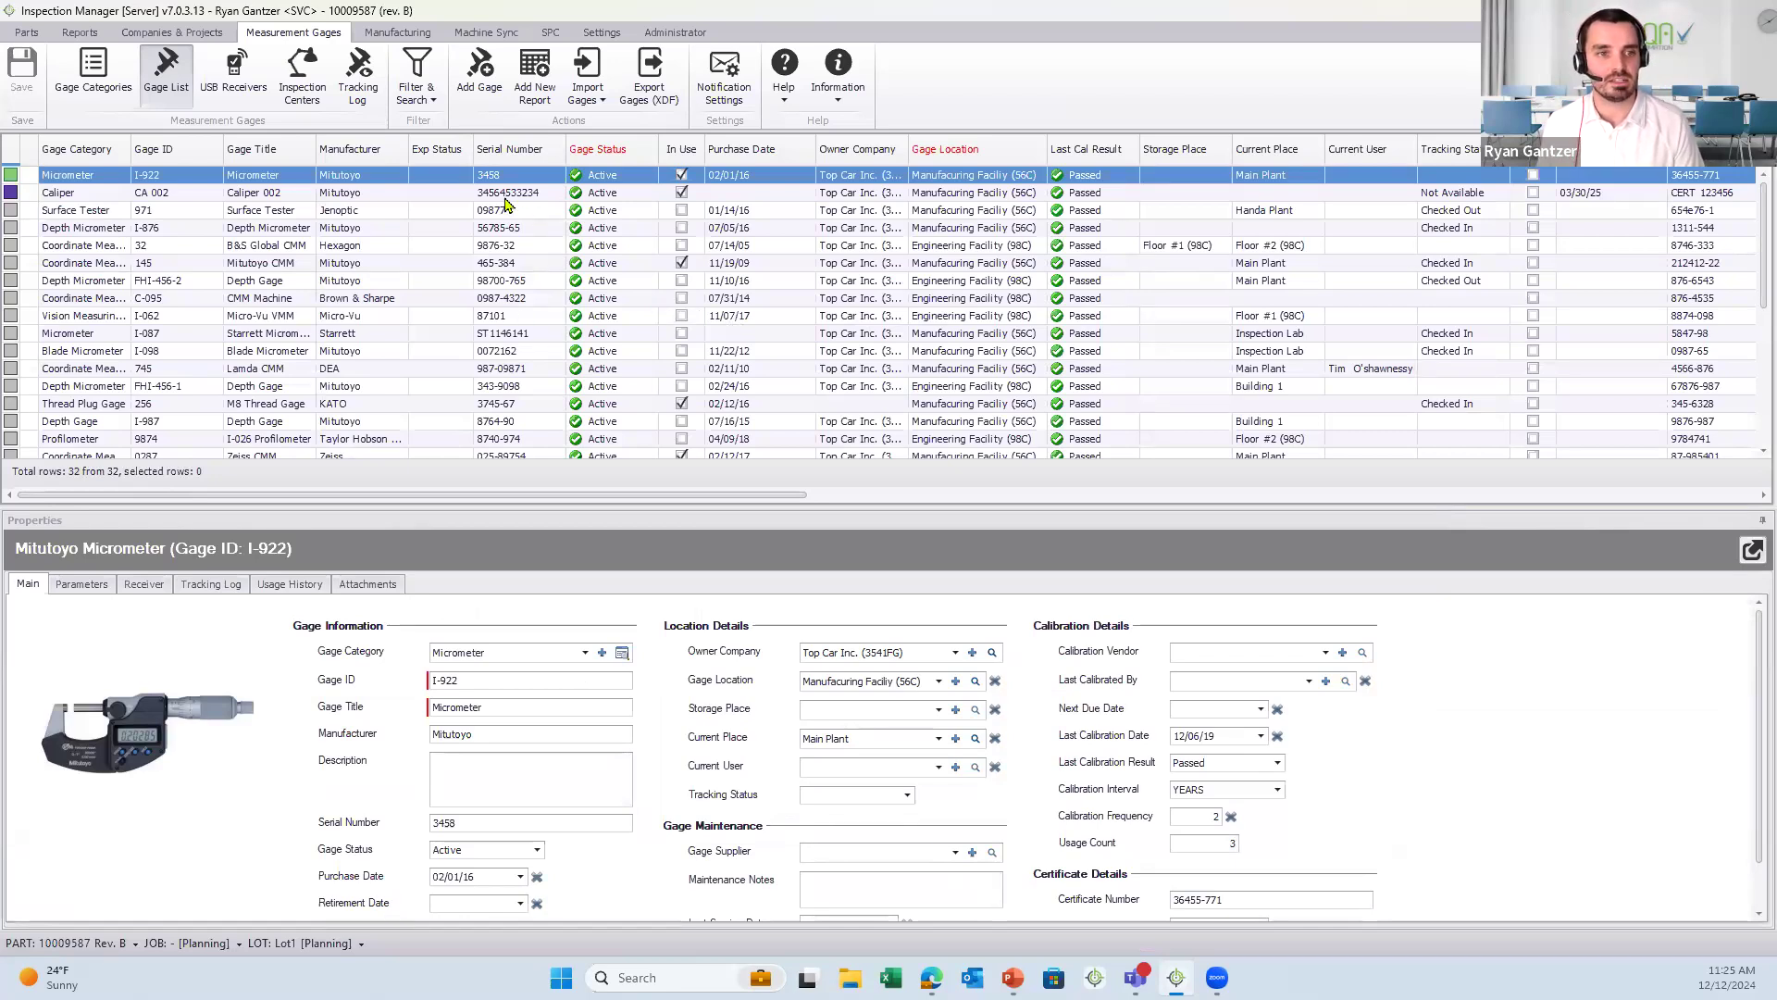
scroll(483, 246, down, 5)
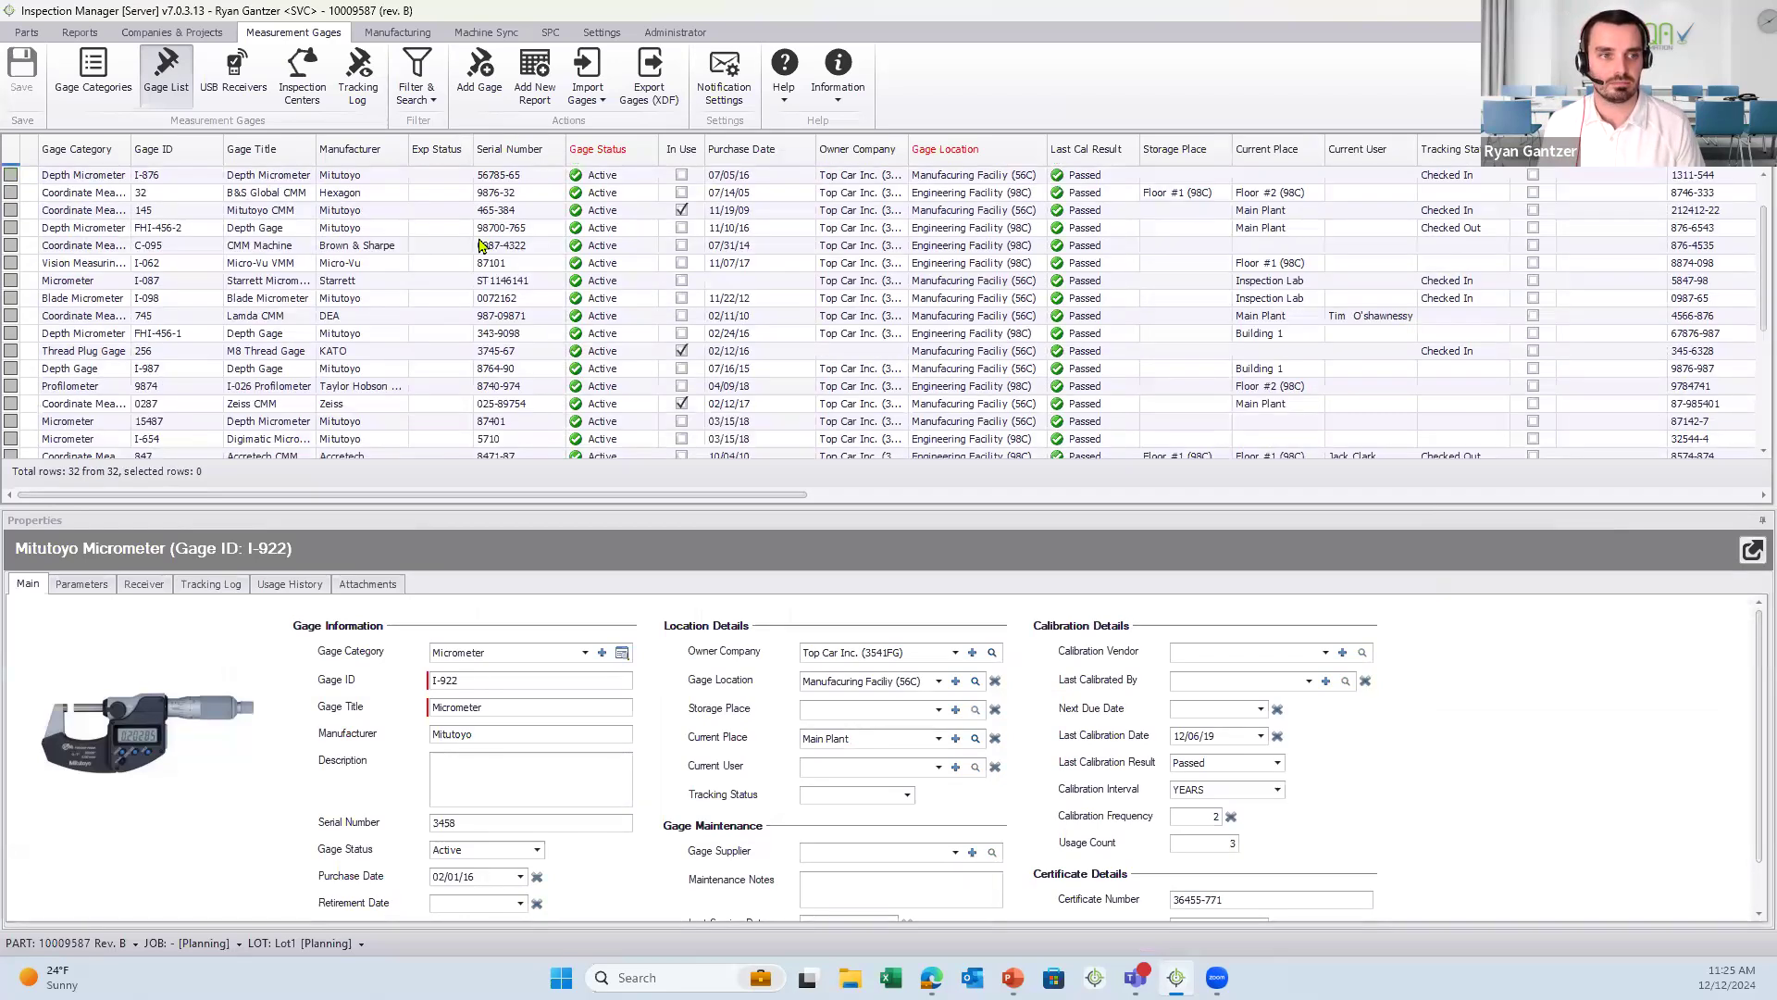
scroll(483, 245, down, 1)
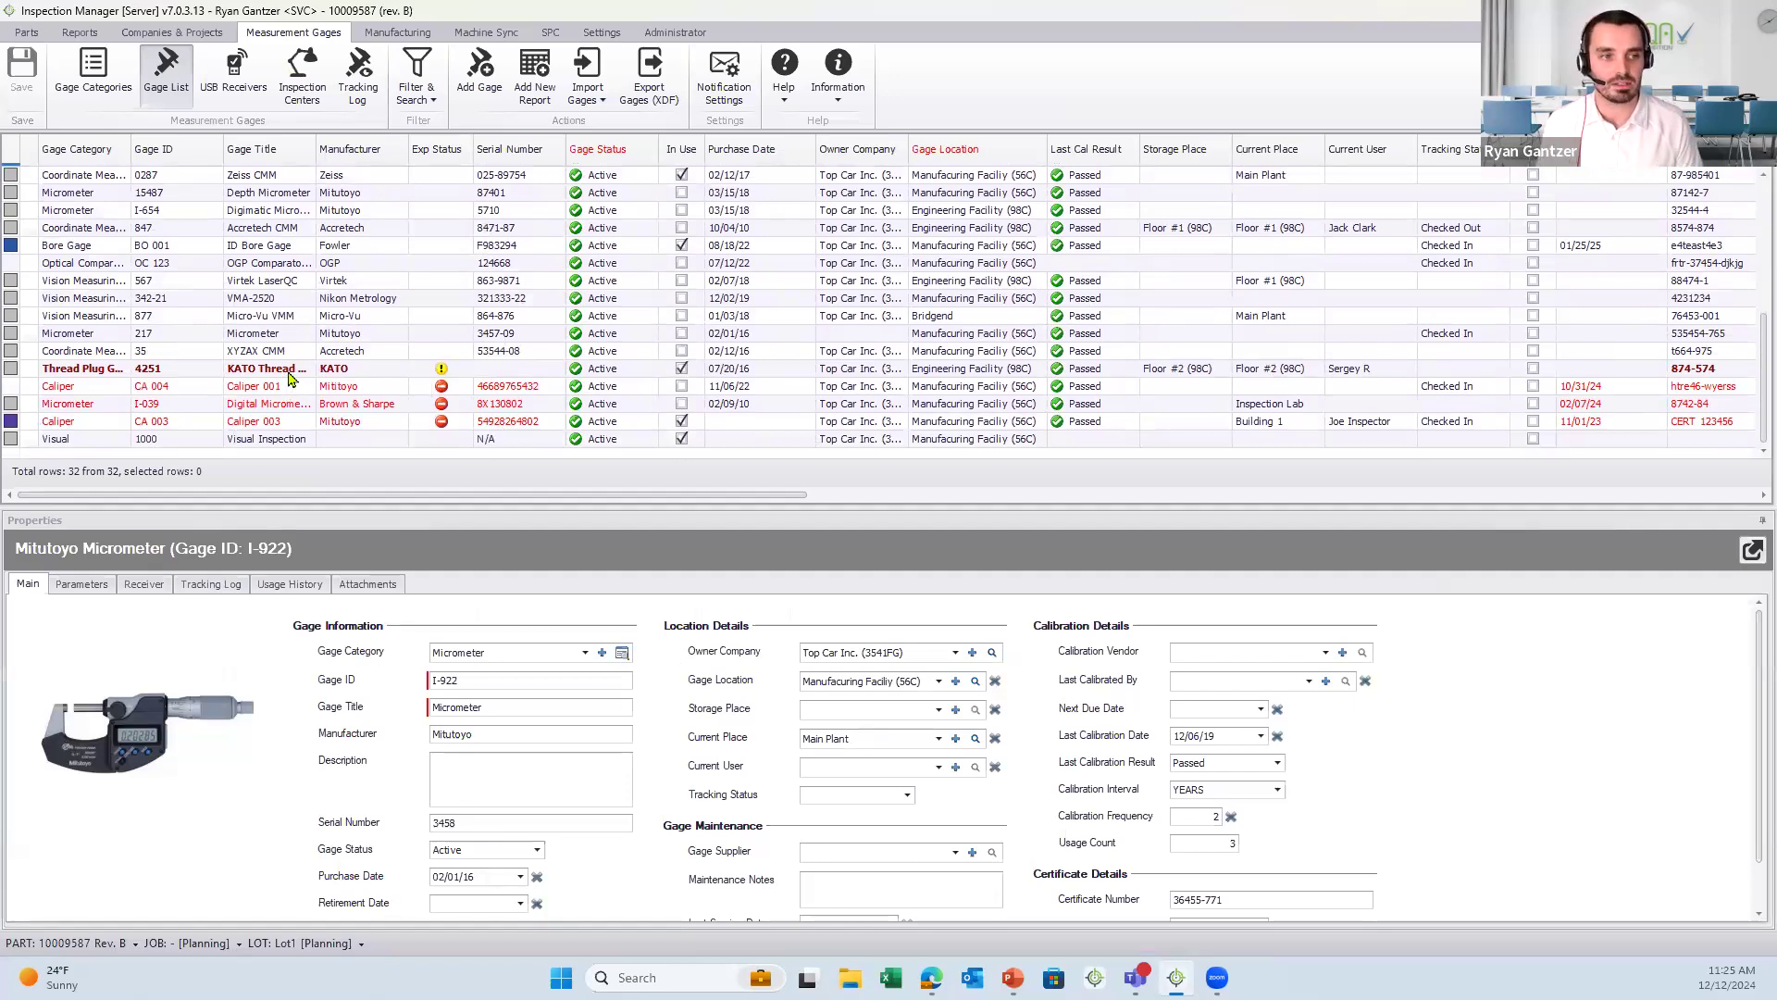
- Check the certificate expiration of KATO Thread Gage 4251 and view the records of gages CA 004 and I-039
click(288, 373)
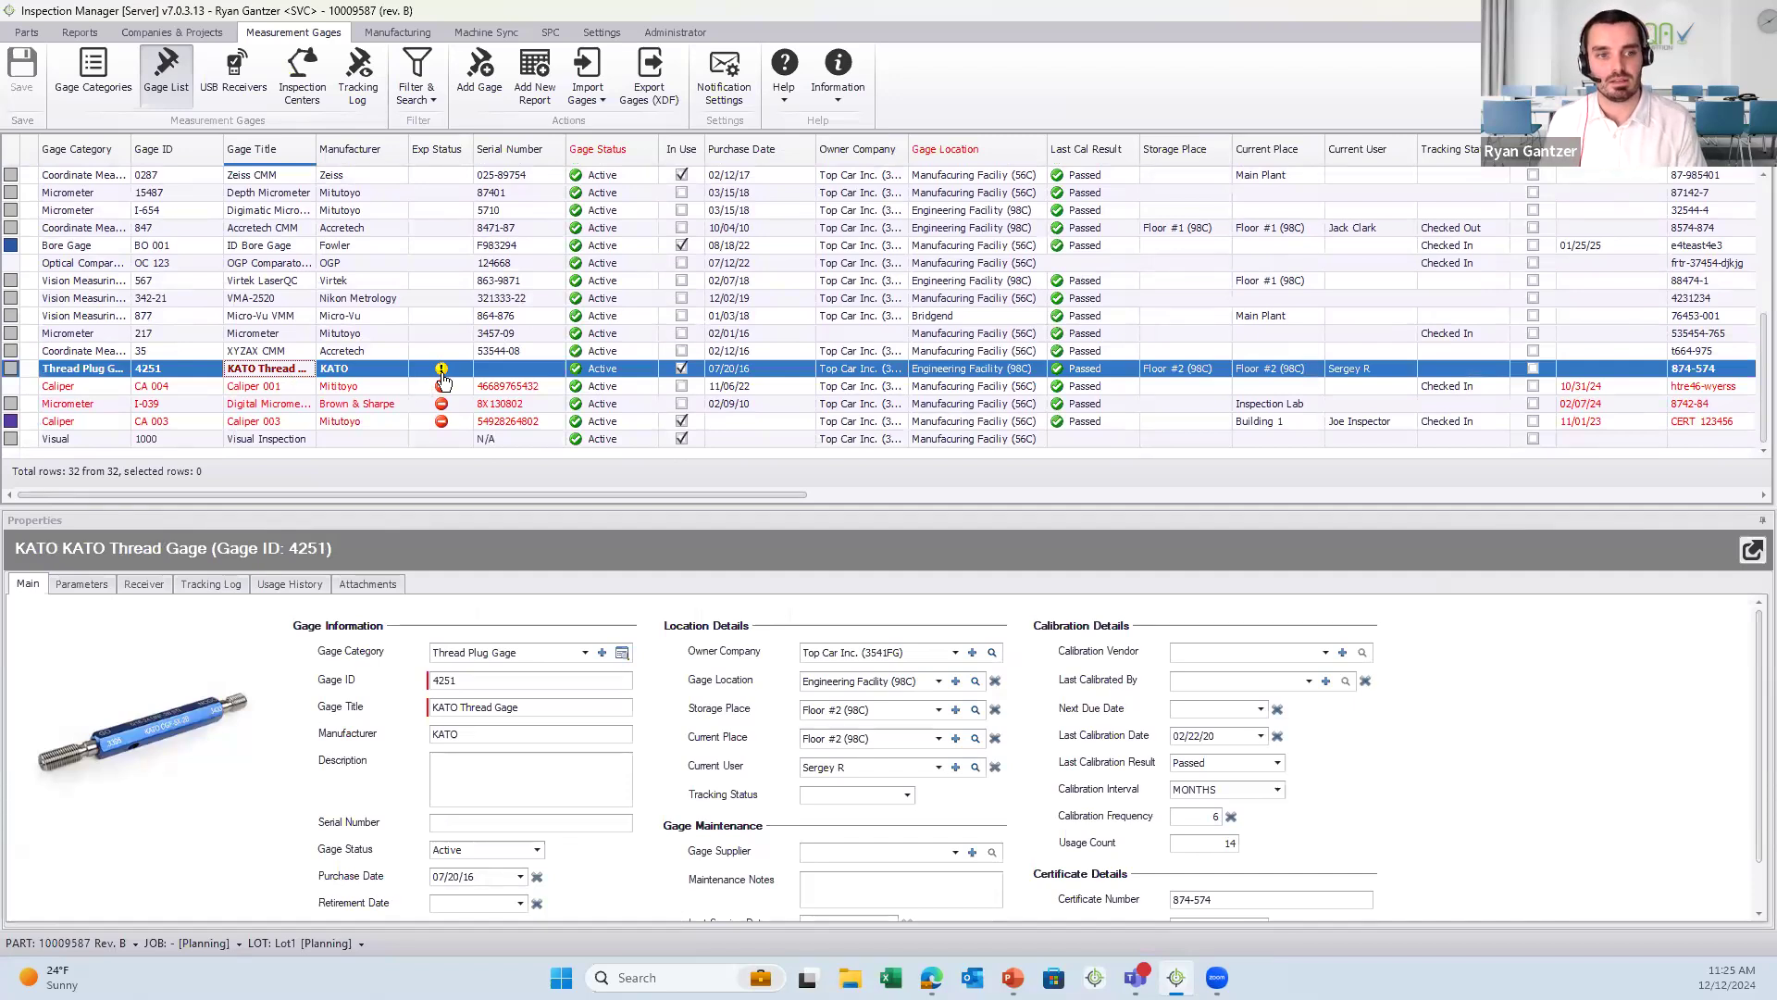
key(ctrl)
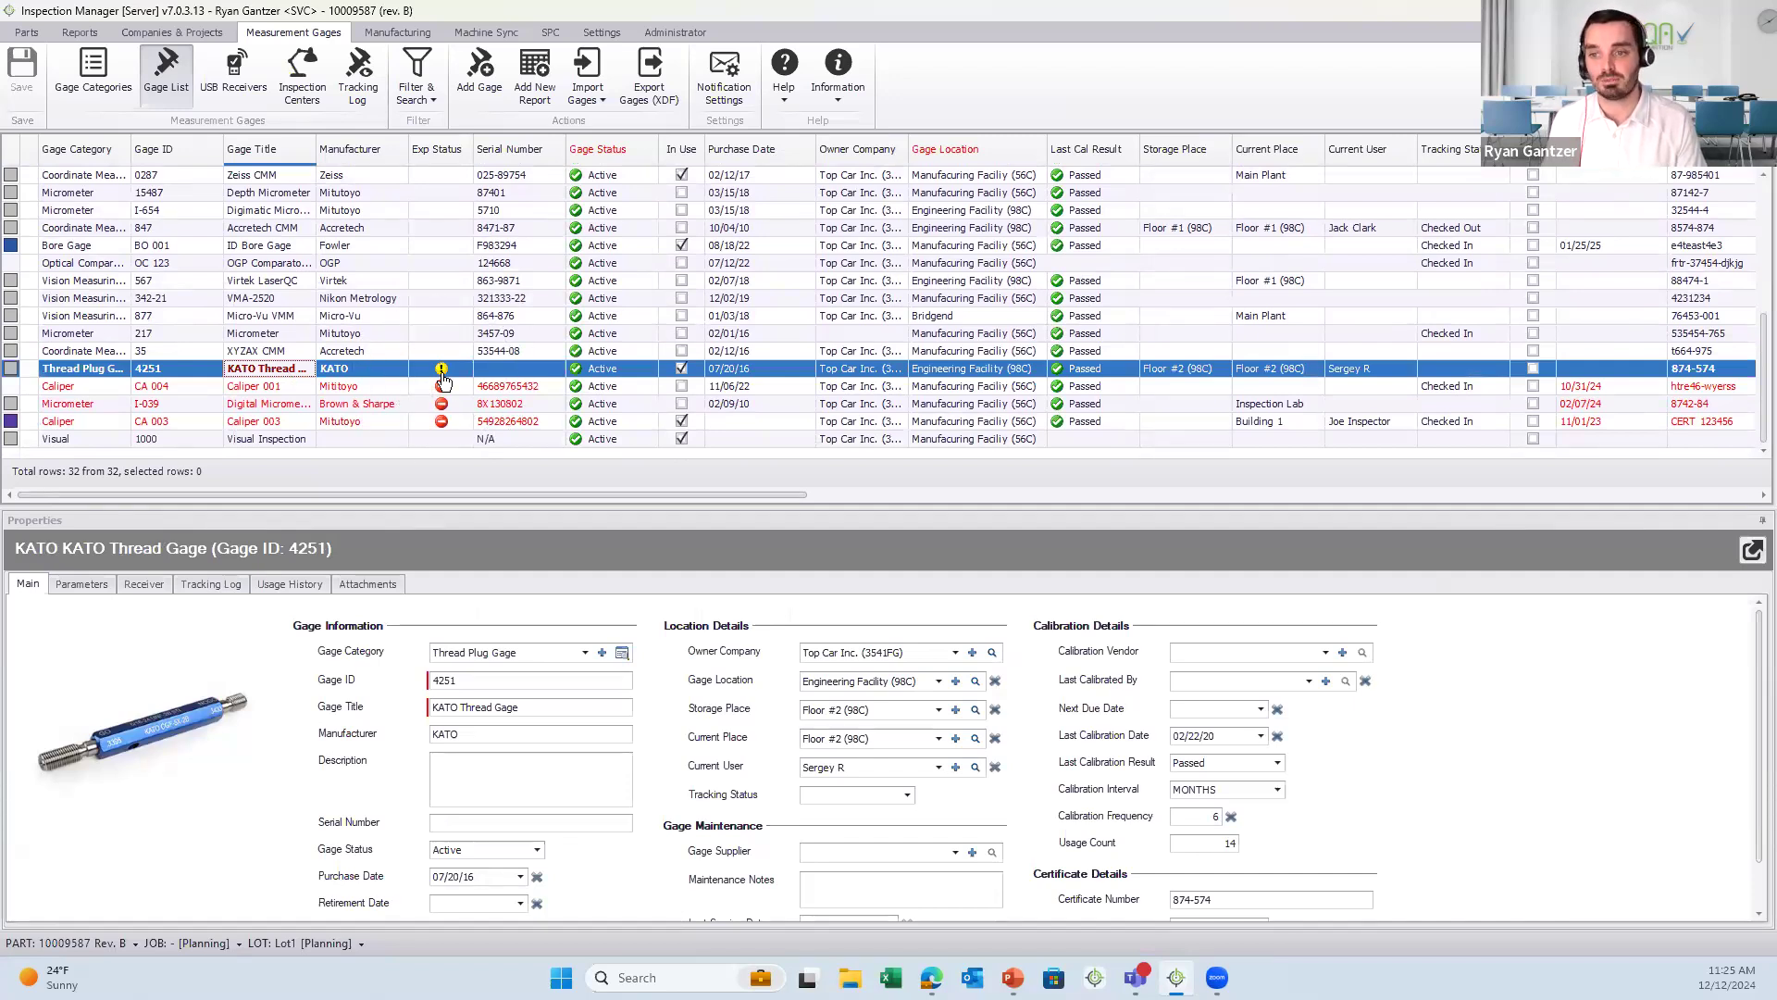
scroll(1481, 847, down, 1)
key(ctrl)
key(ctrl)
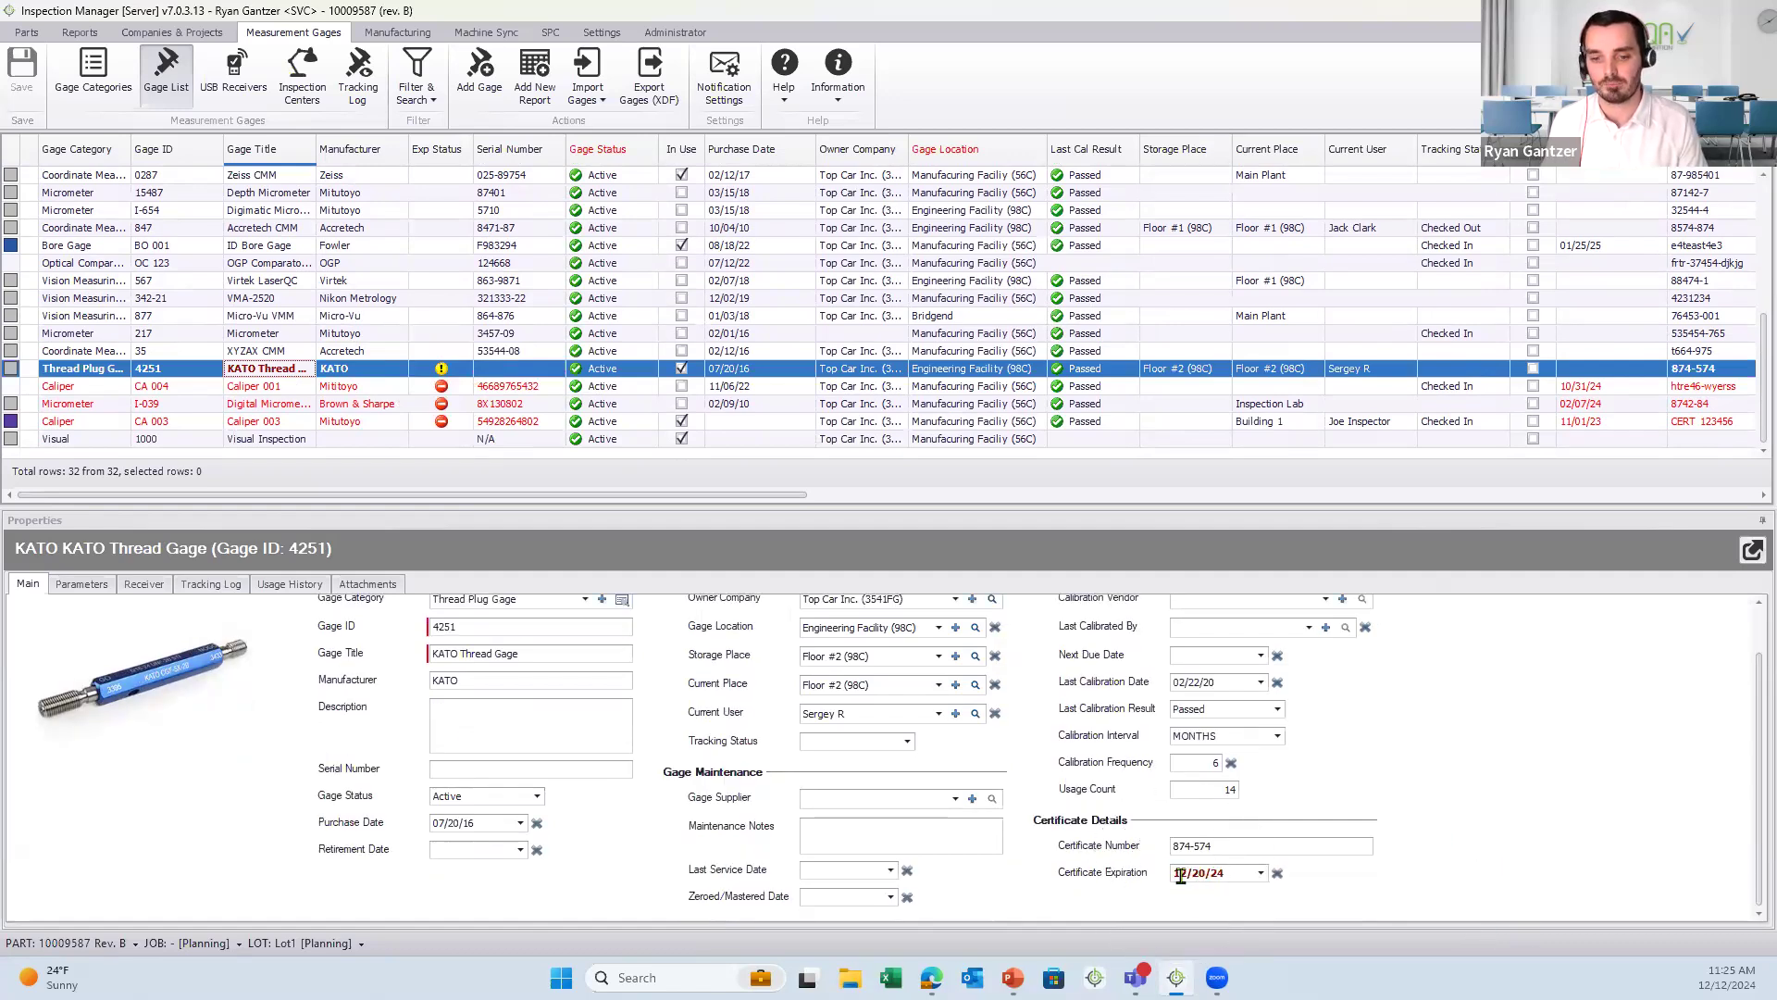
key(ctrl)
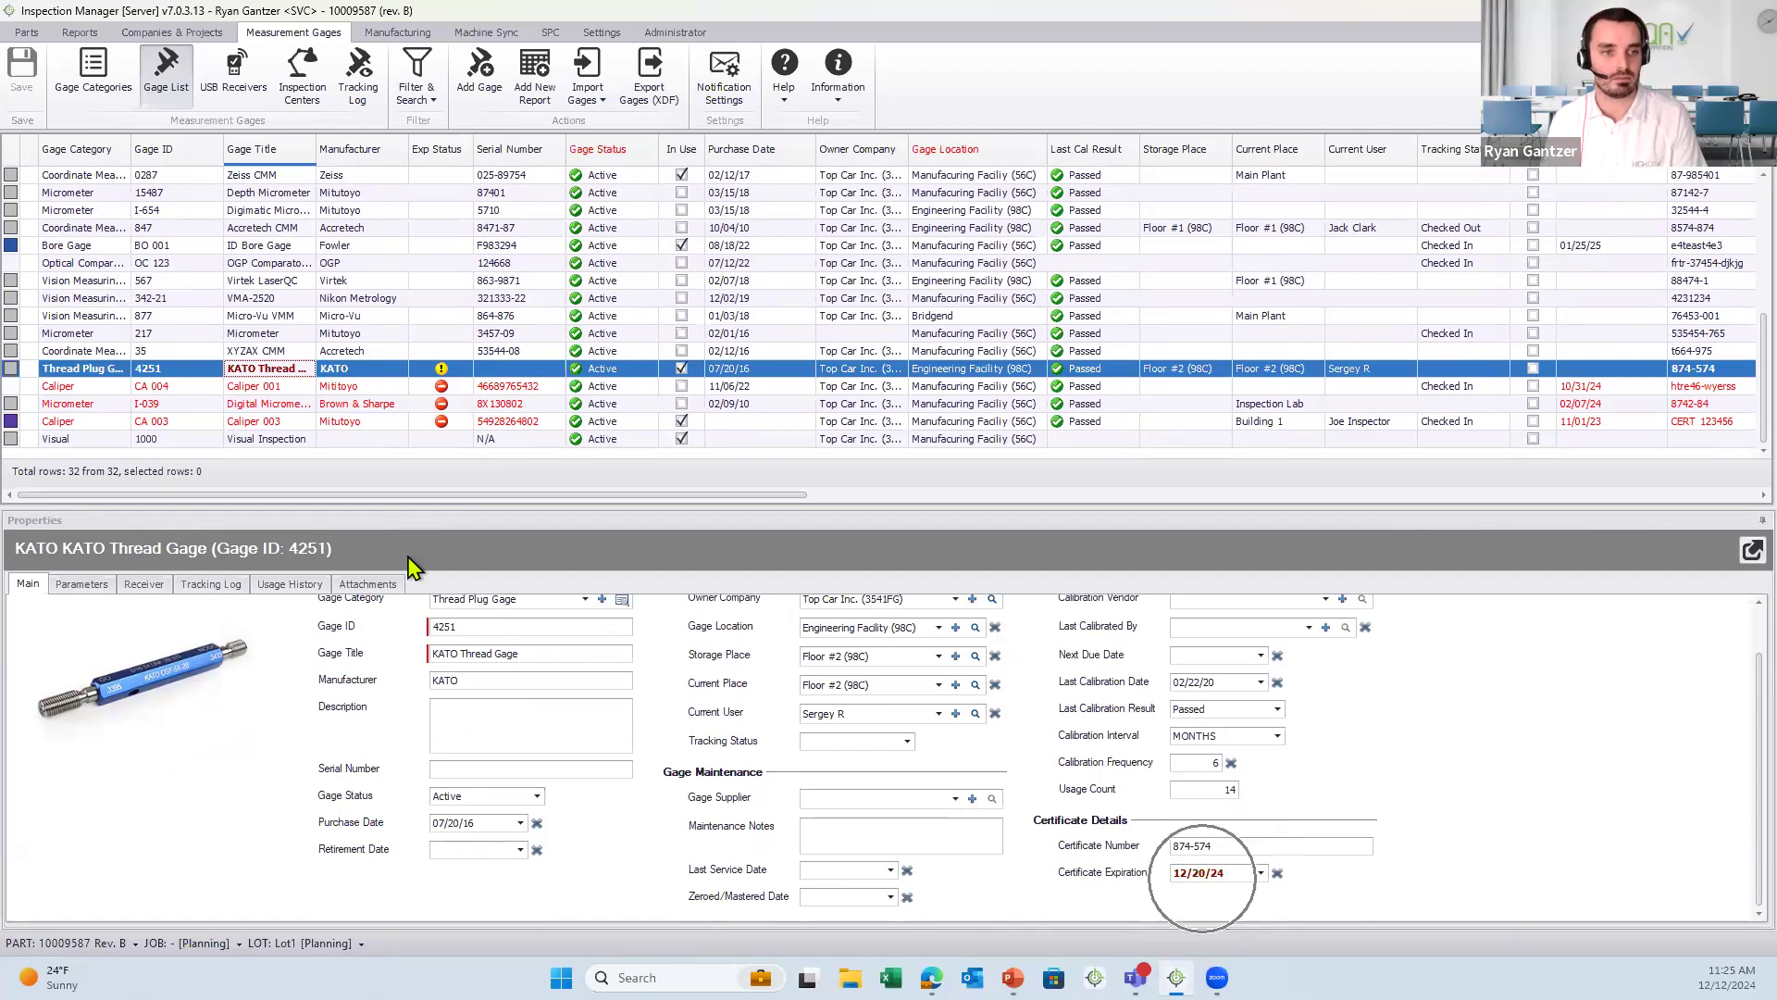
click(353, 387)
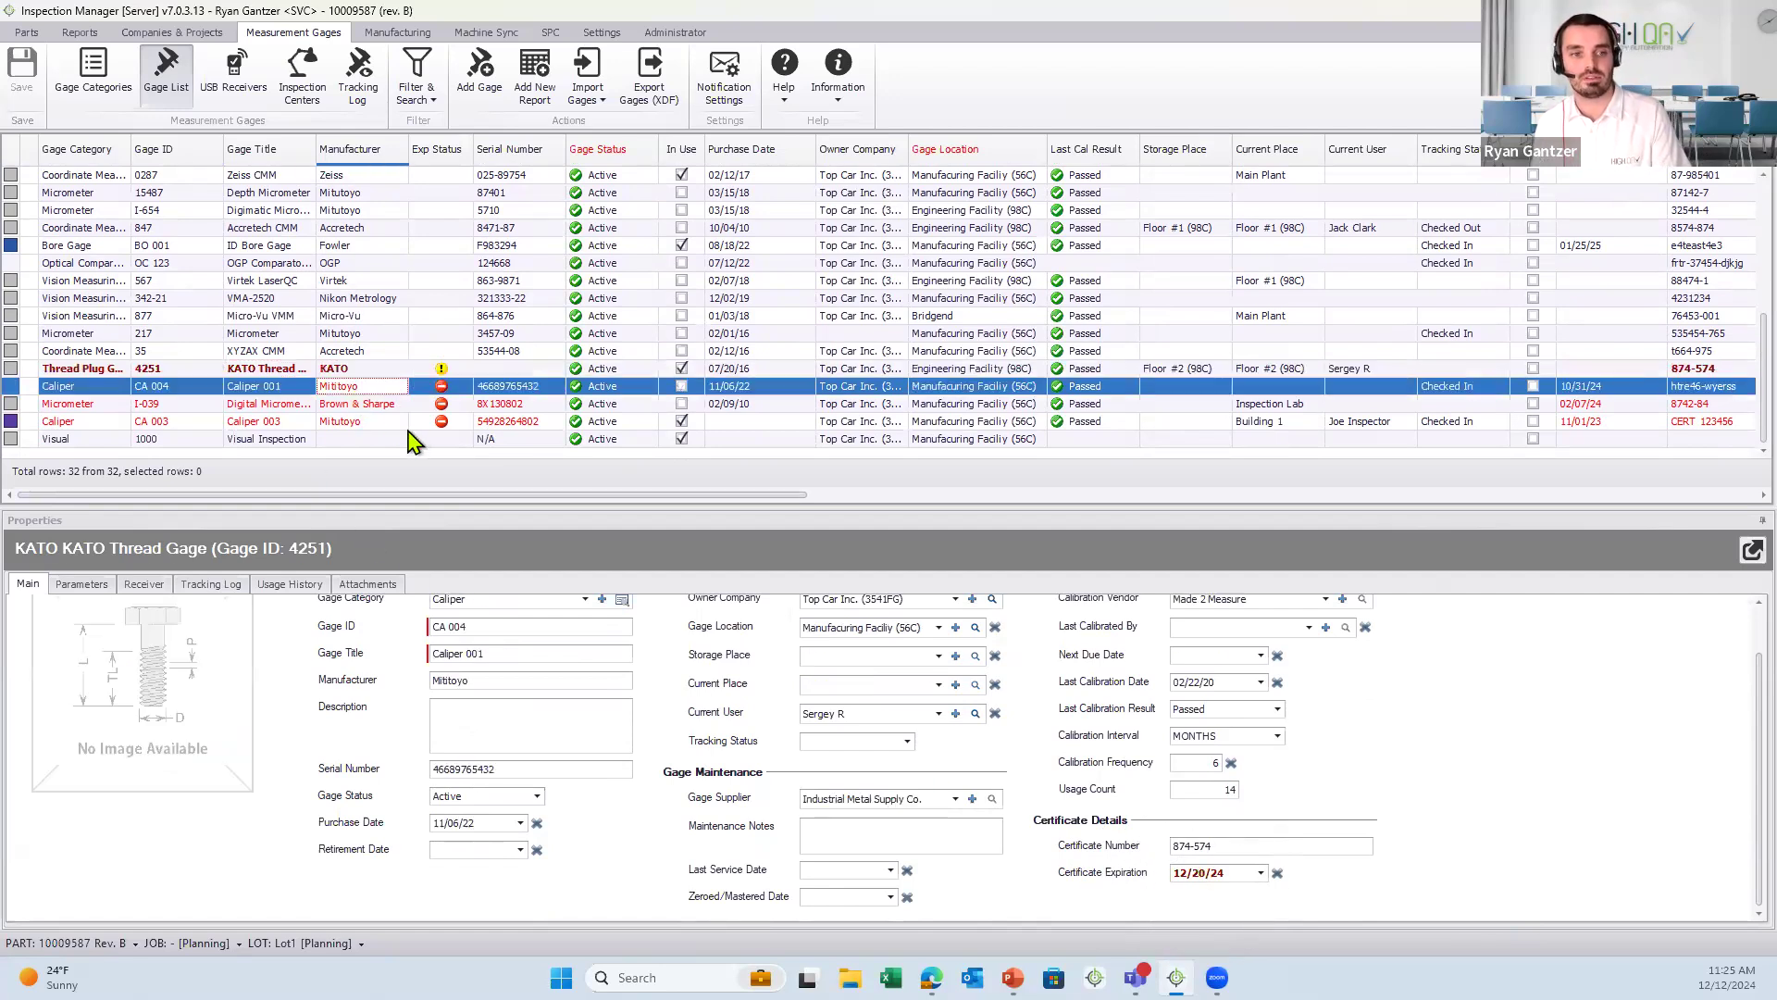
click(382, 407)
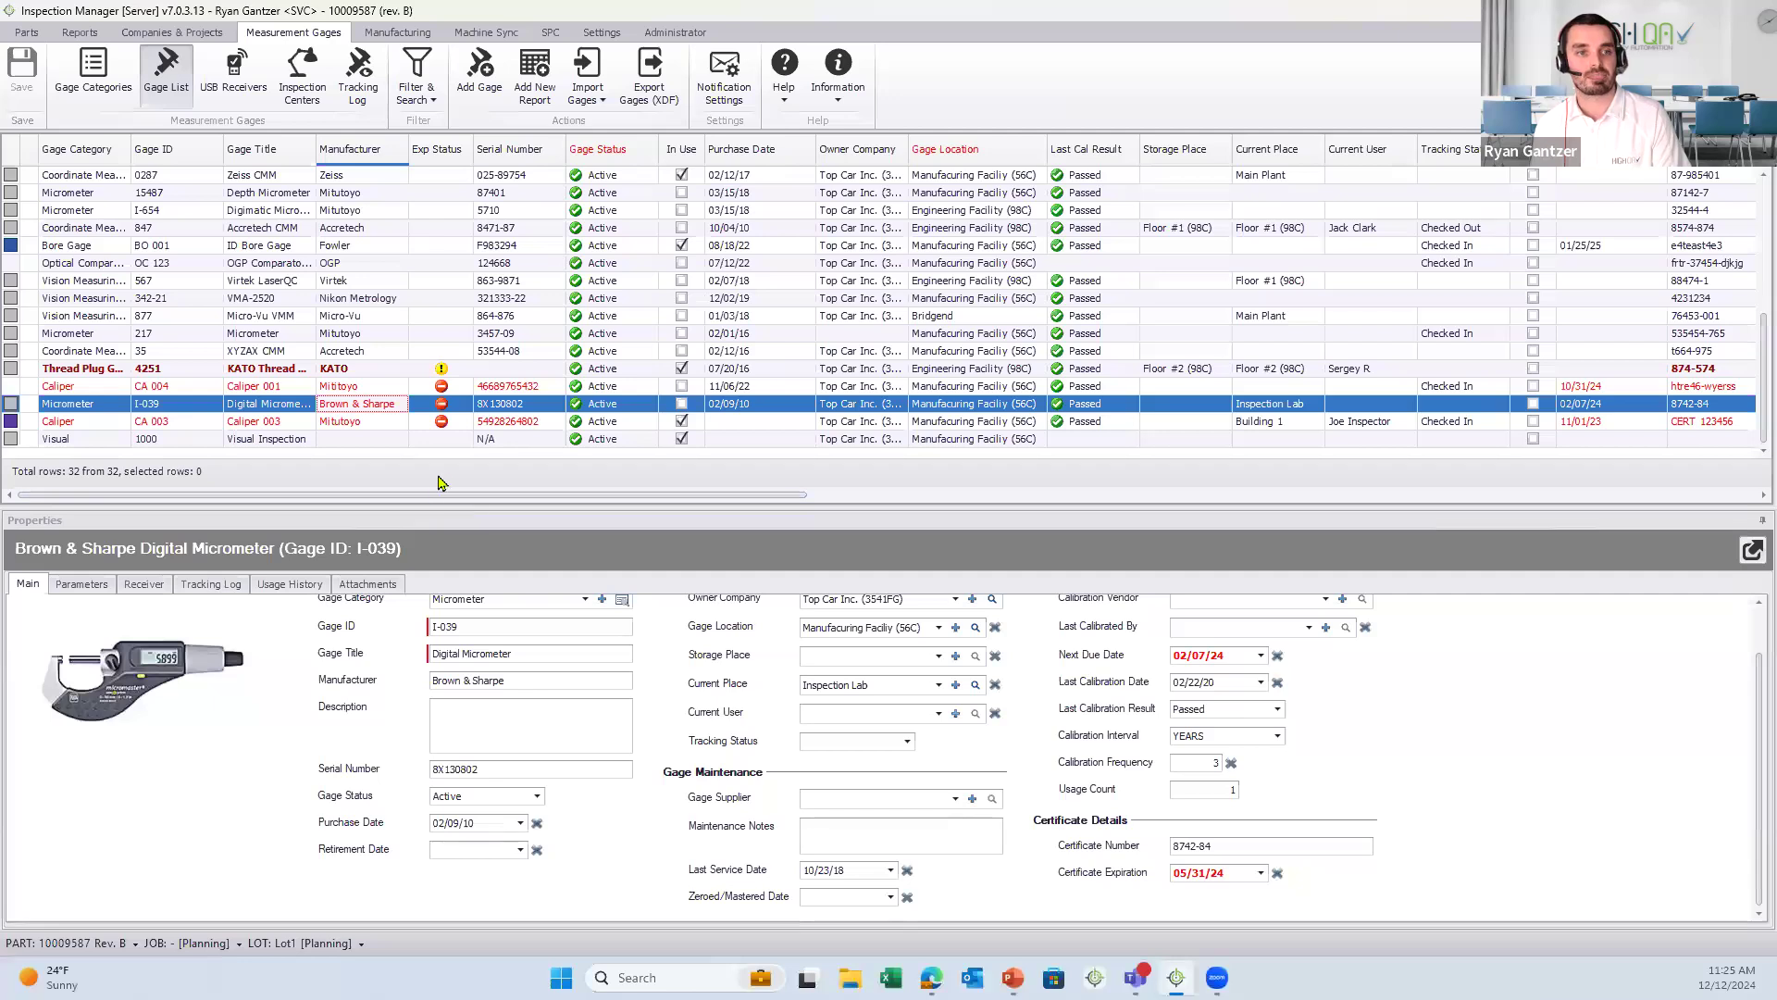
- Review the e-mail recipients for expired and soon-to-expire gages in the gage notification settings and close them without changes
click(723, 90)
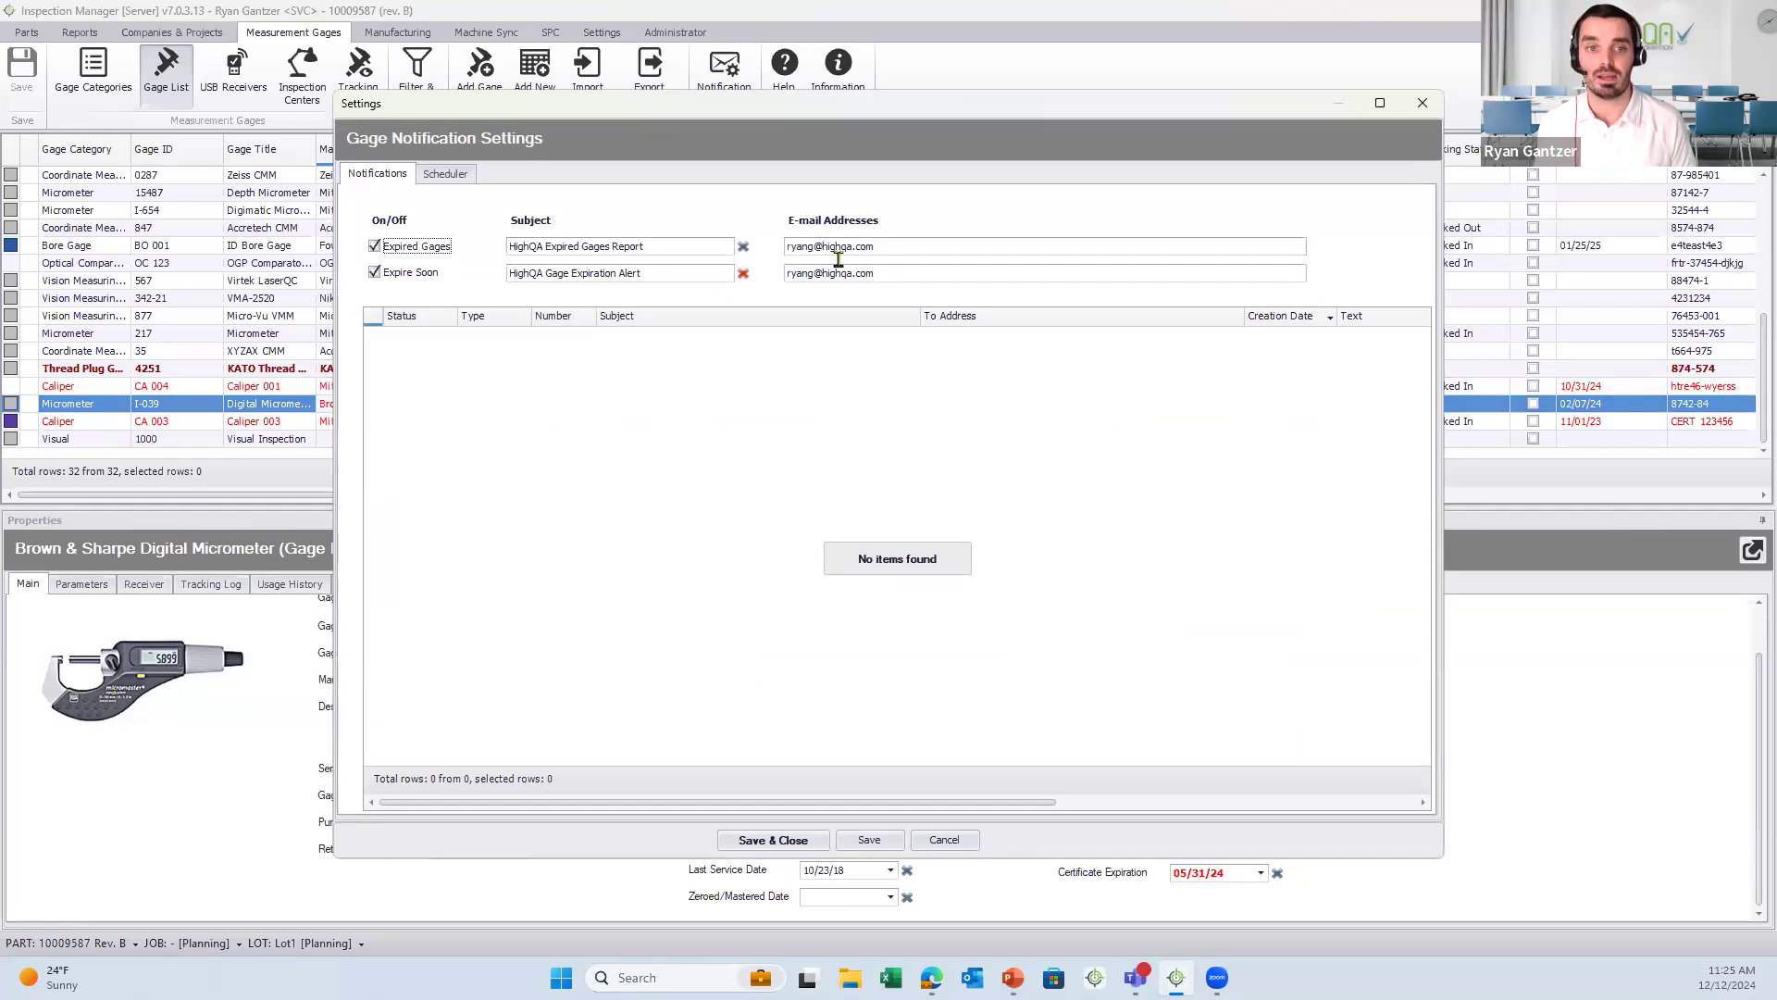
click(927, 248)
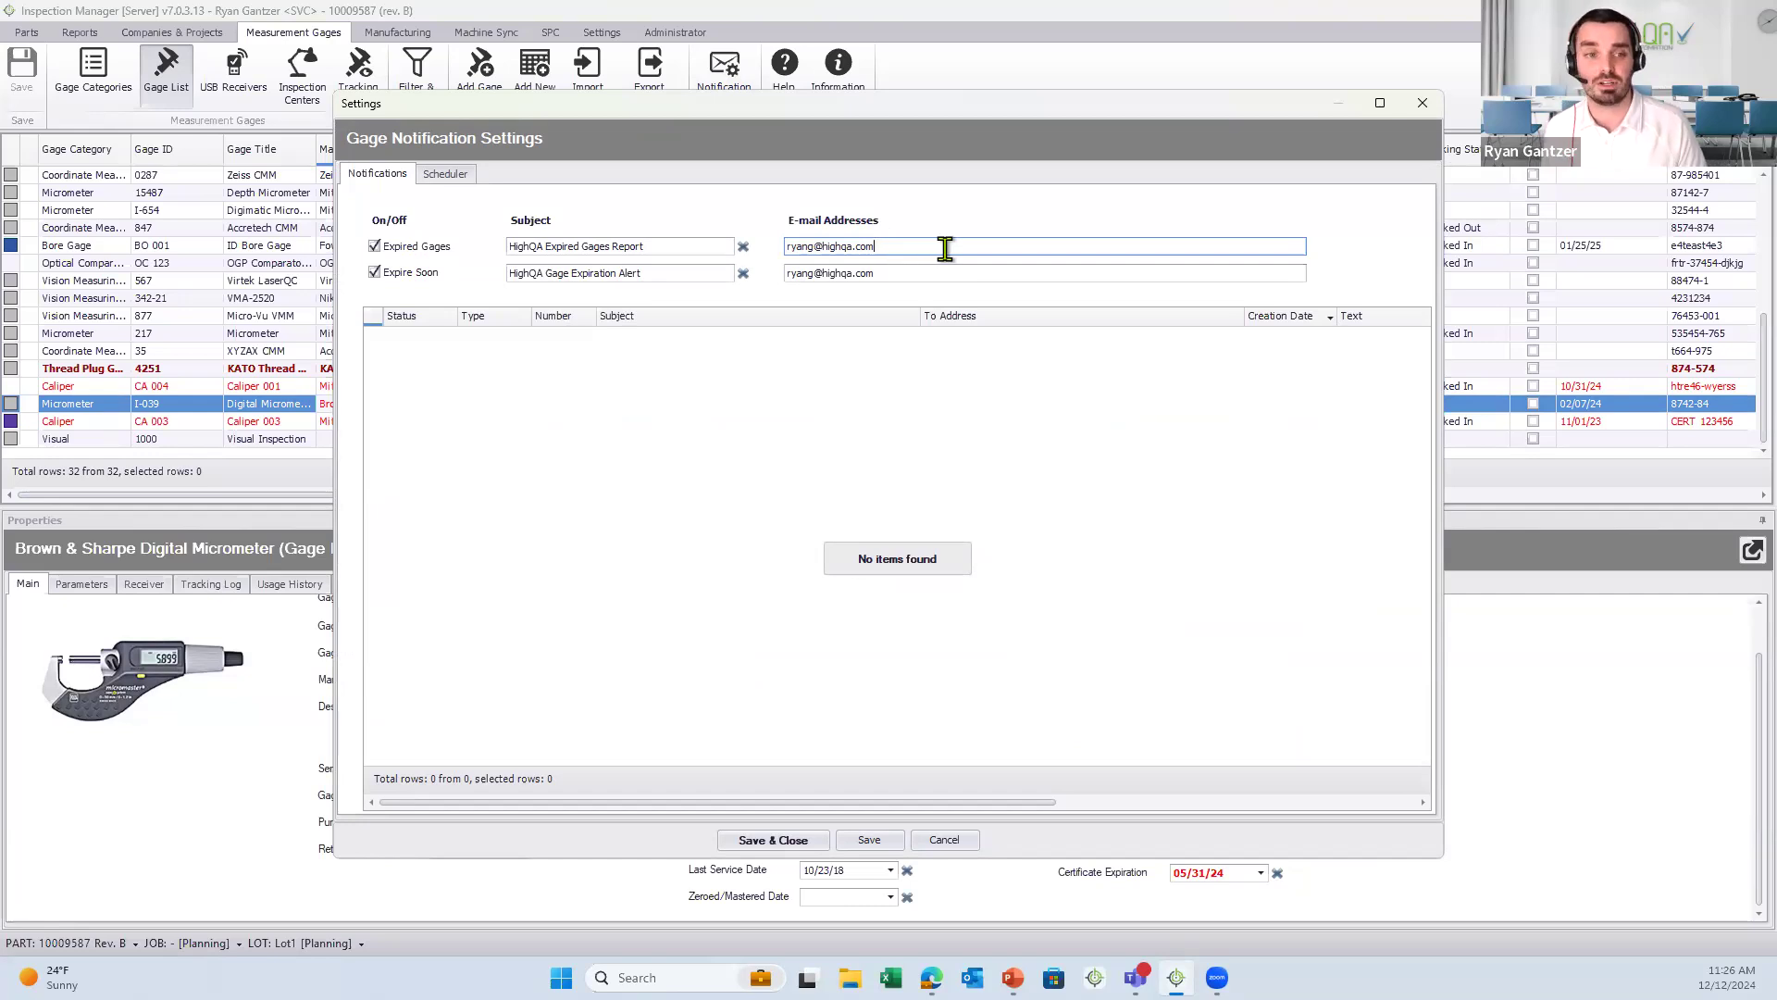
click(1422, 103)
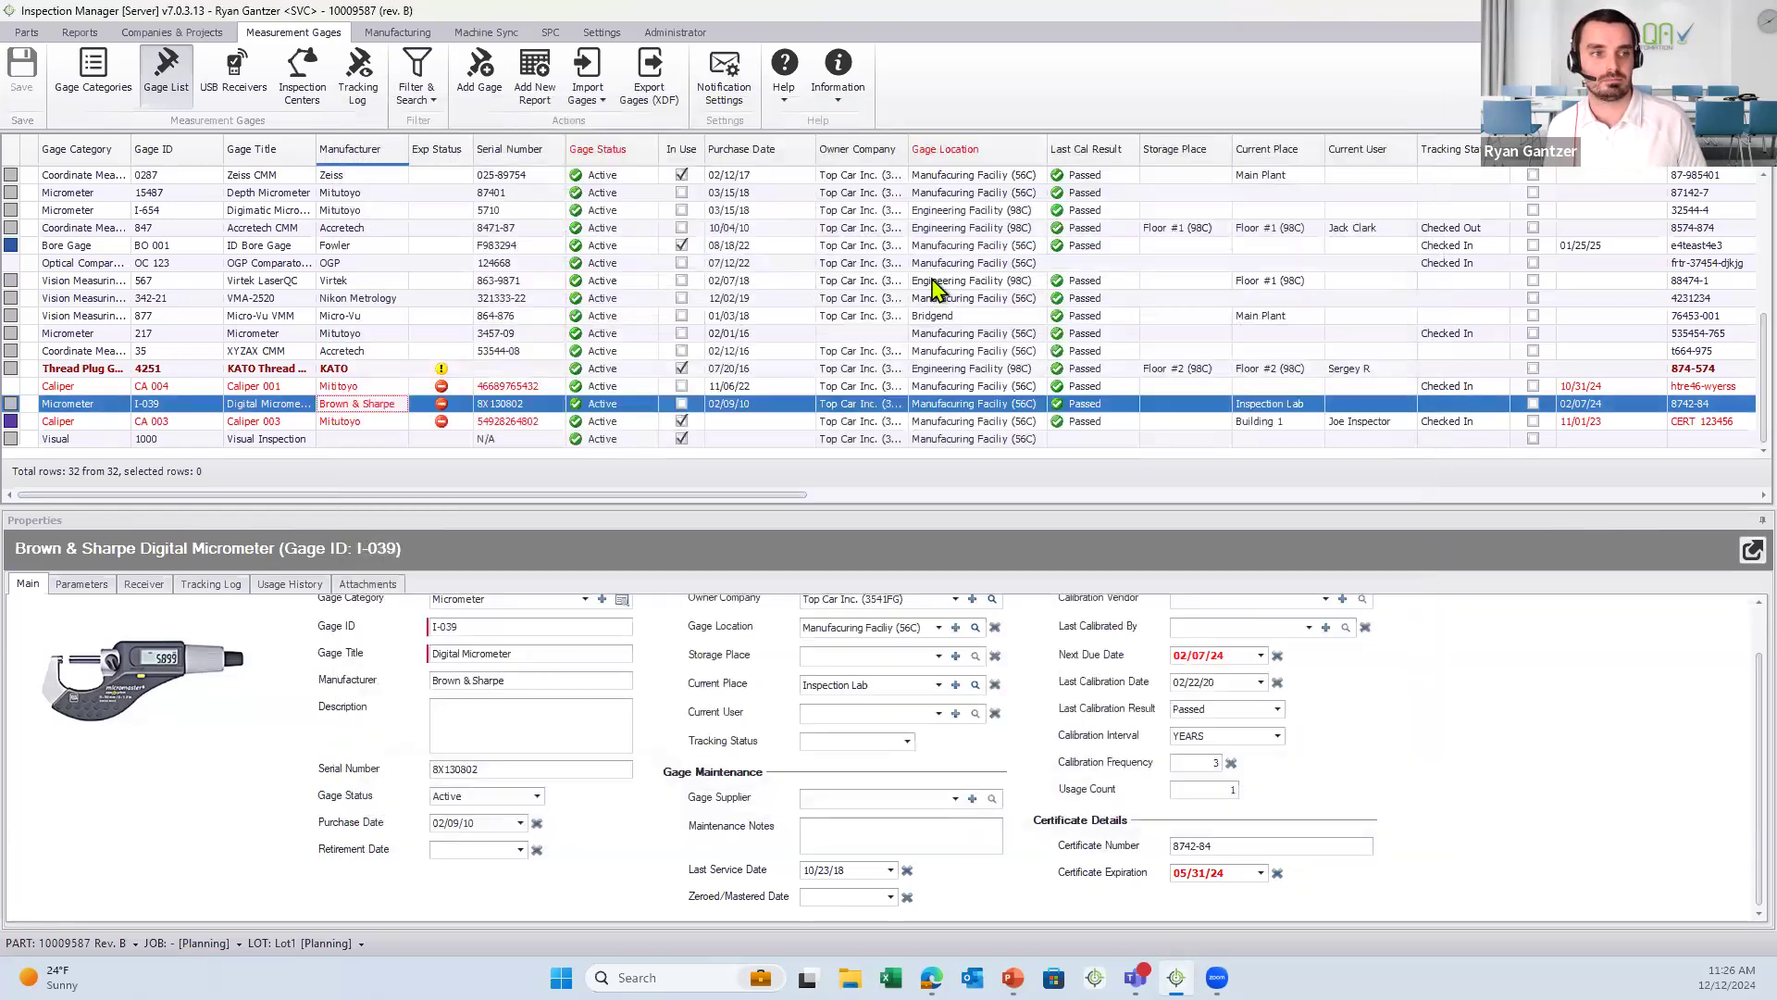
- Examine the calibration details and usage history of Mitutoyo Caliper 002, including the inspected dates, and return to its main details
click(174, 181)
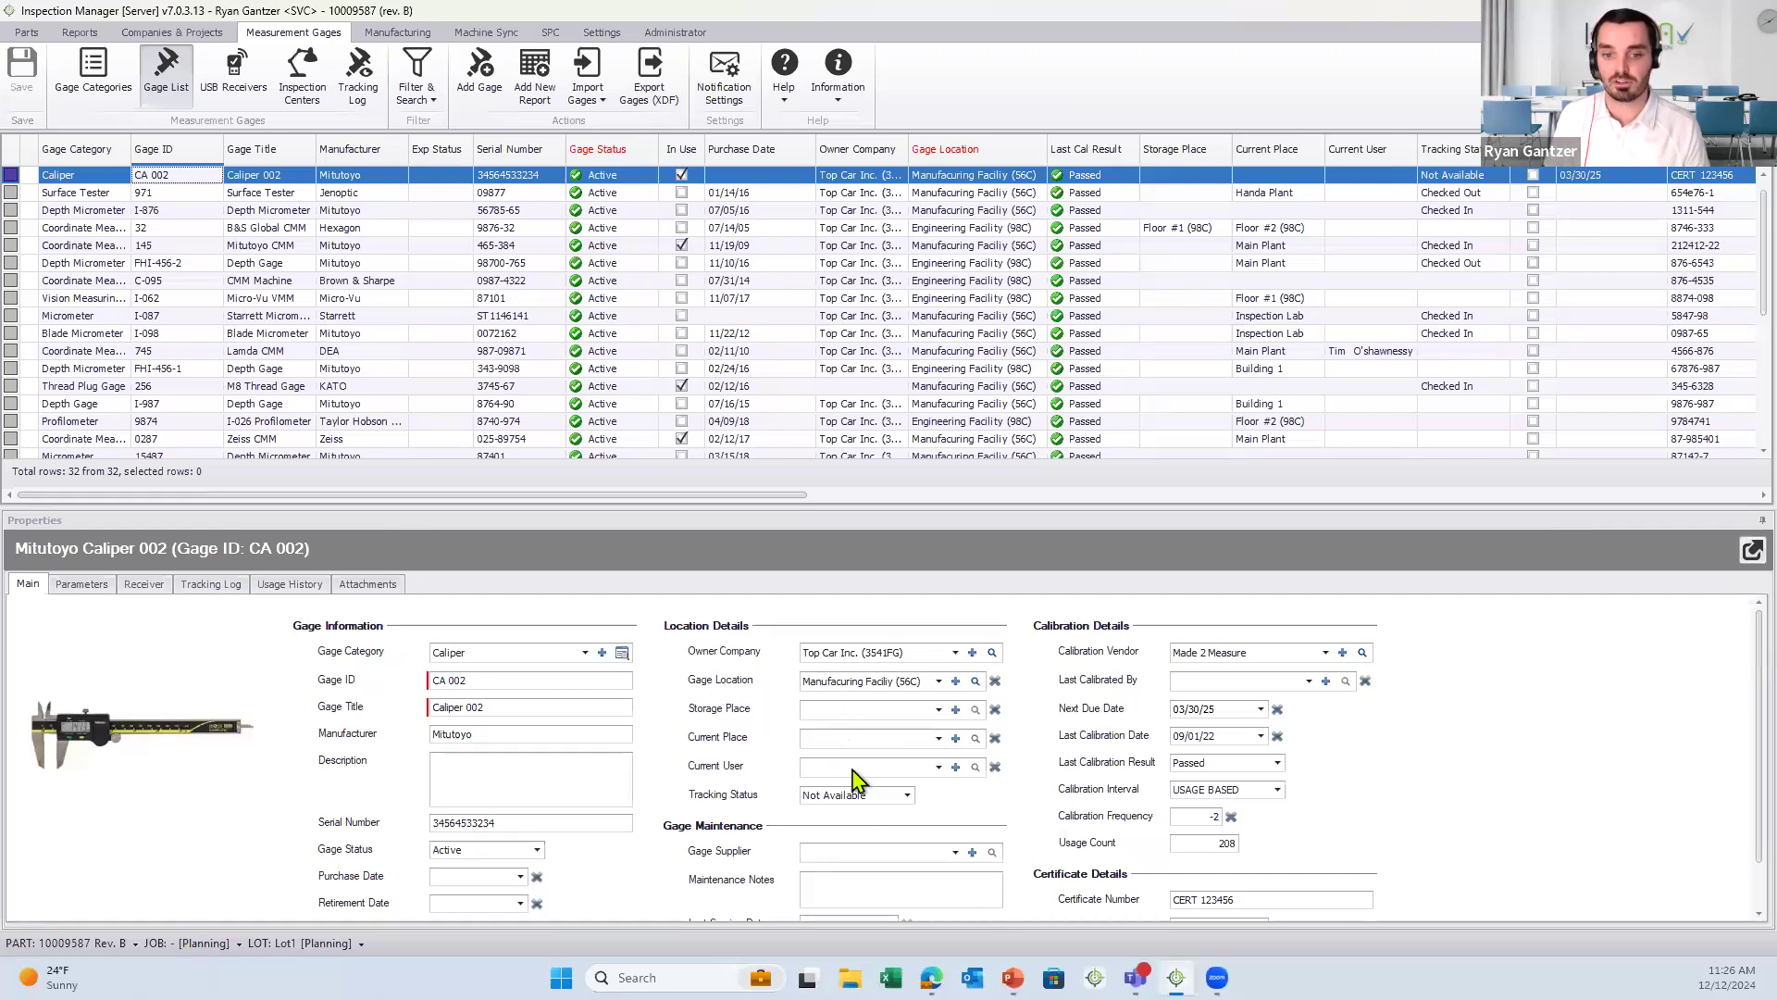
scroll(1222, 731, down, 1)
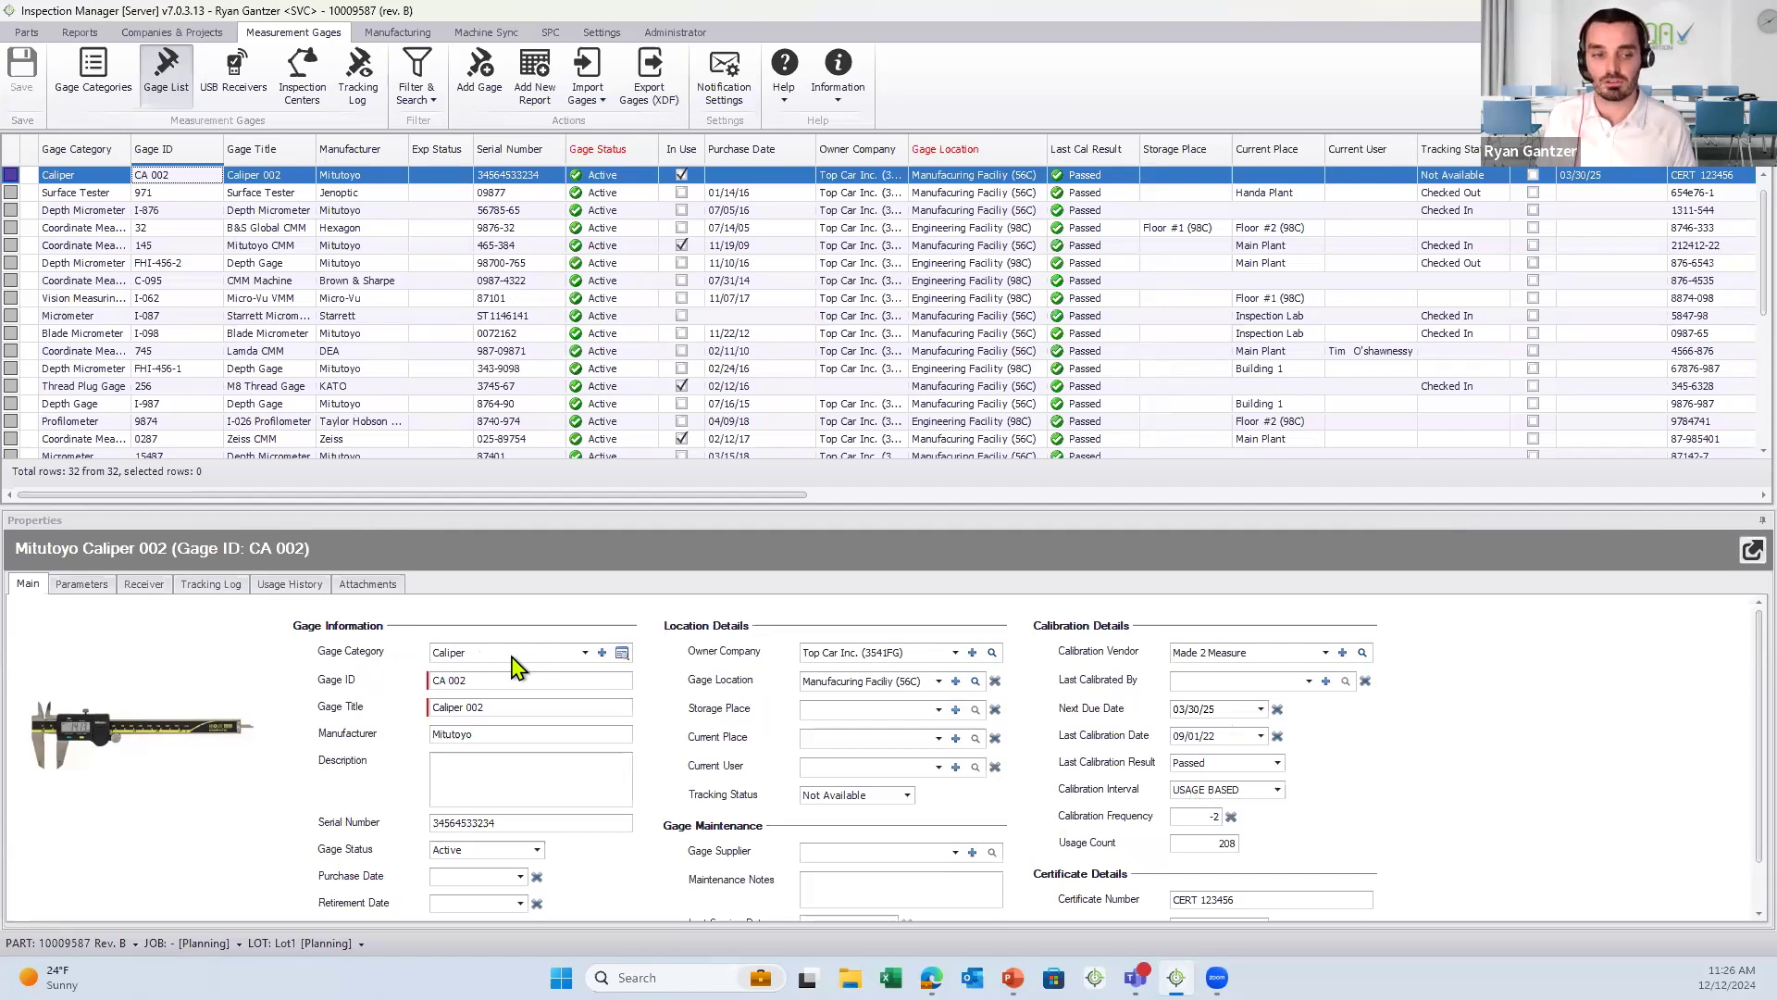
click(311, 587)
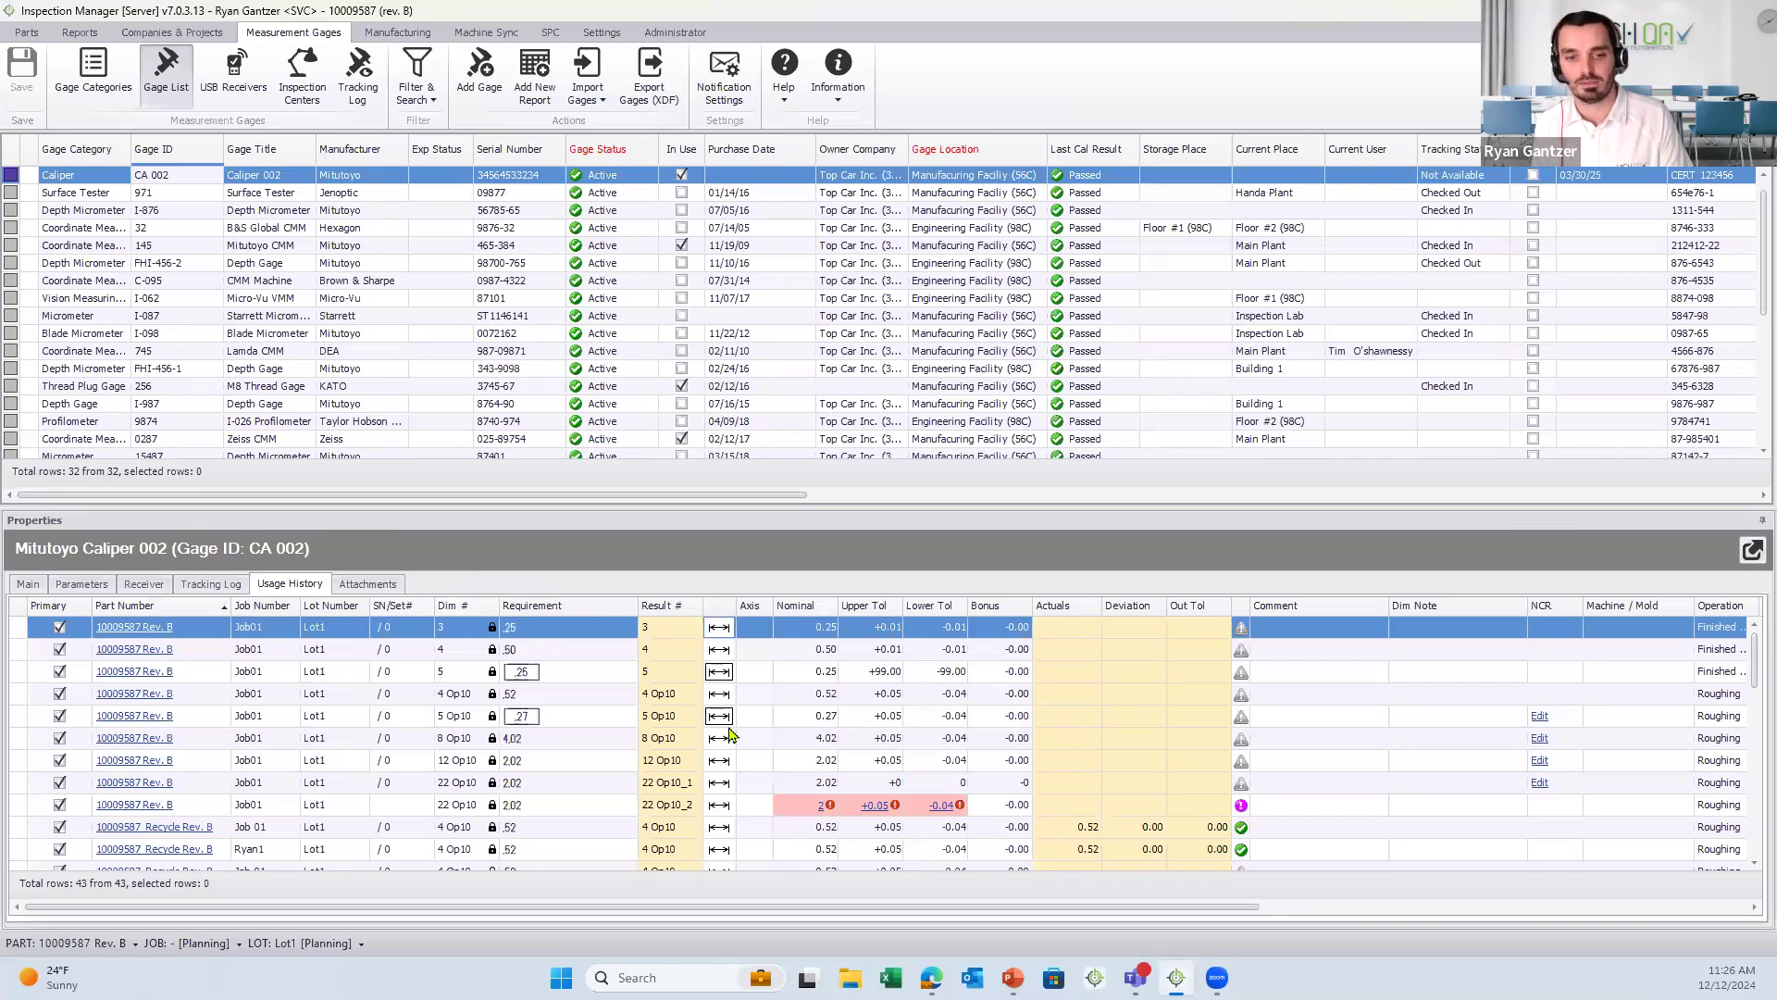
drag(981, 910, 1463, 914)
scroll(1364, 694, down, 1)
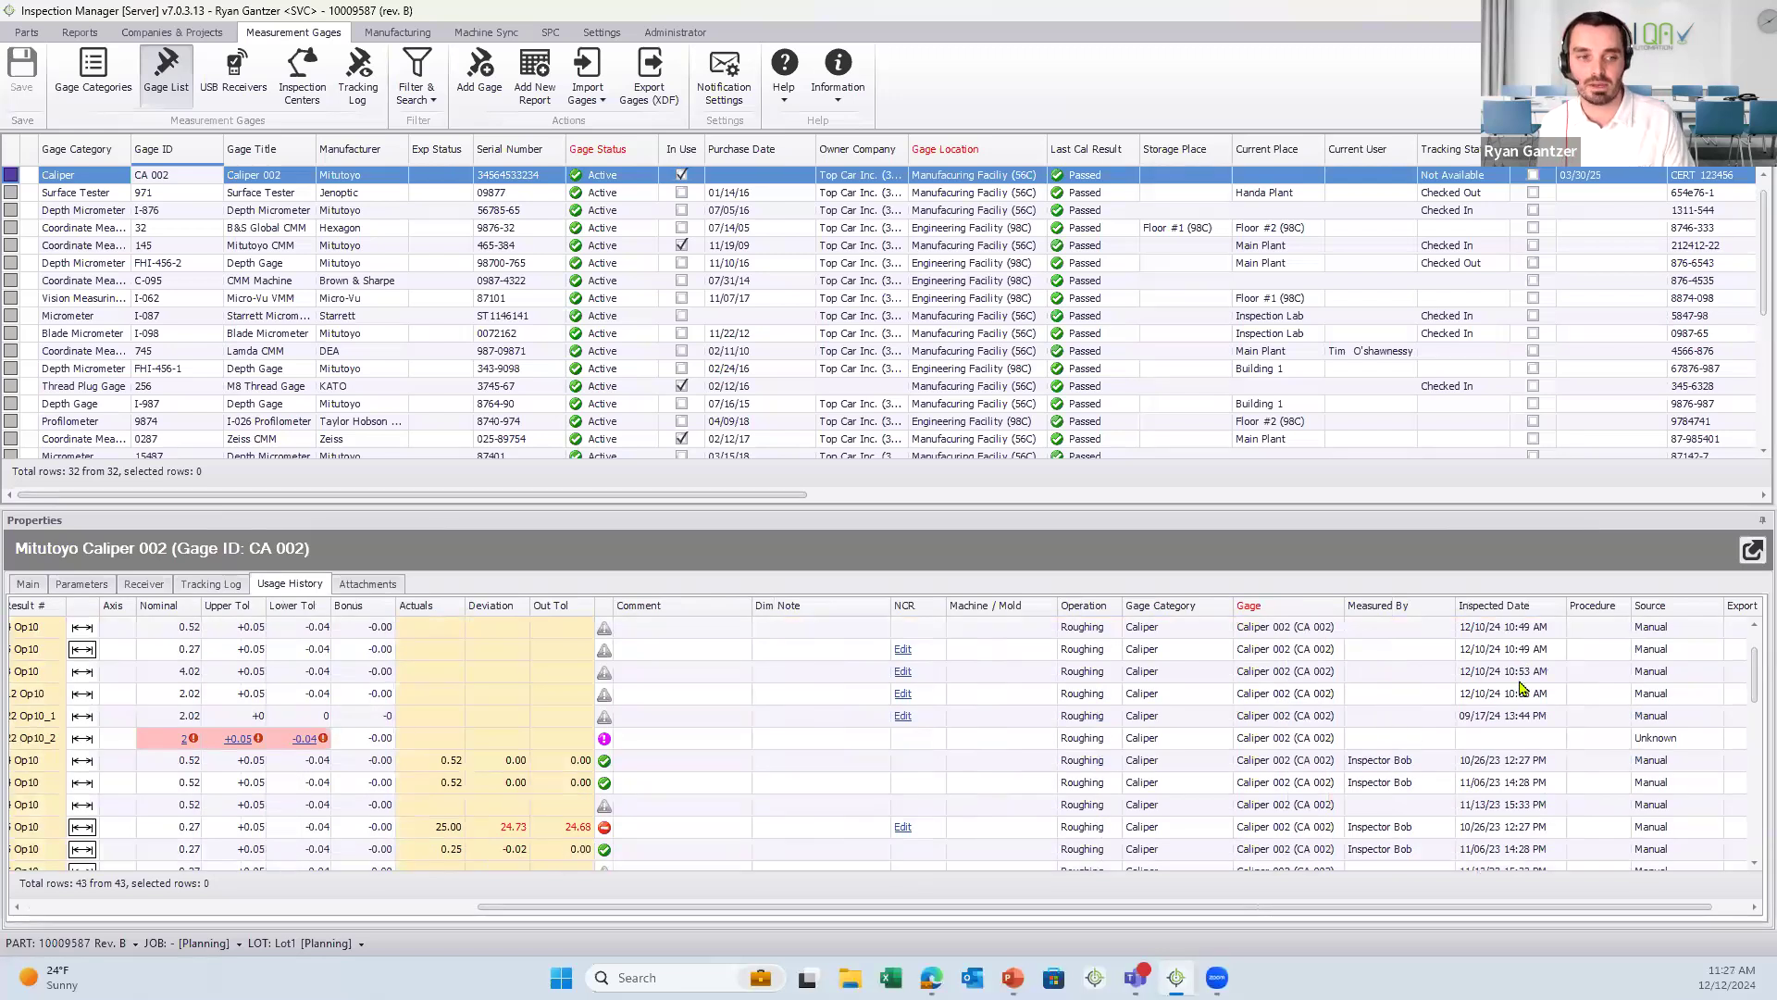
click(29, 589)
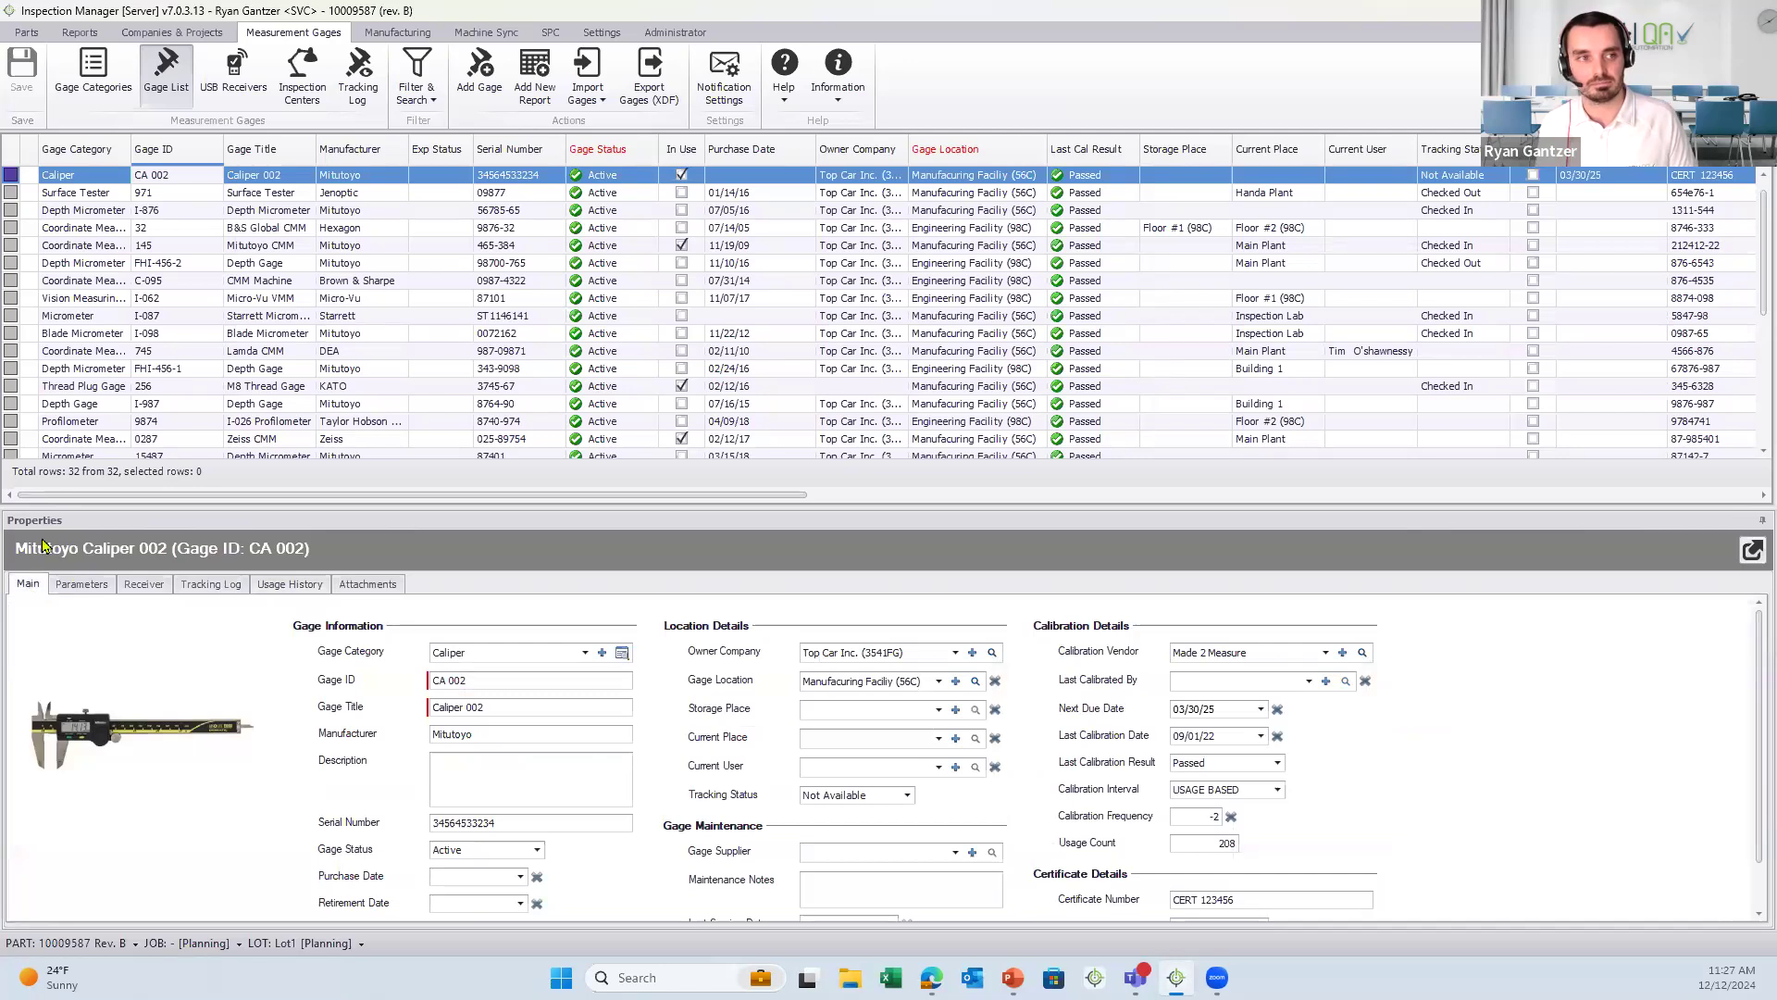
- Return to the part and add a manufacturing operation covering dimensions 4, 5, 8, 12 and 22
click(27, 33)
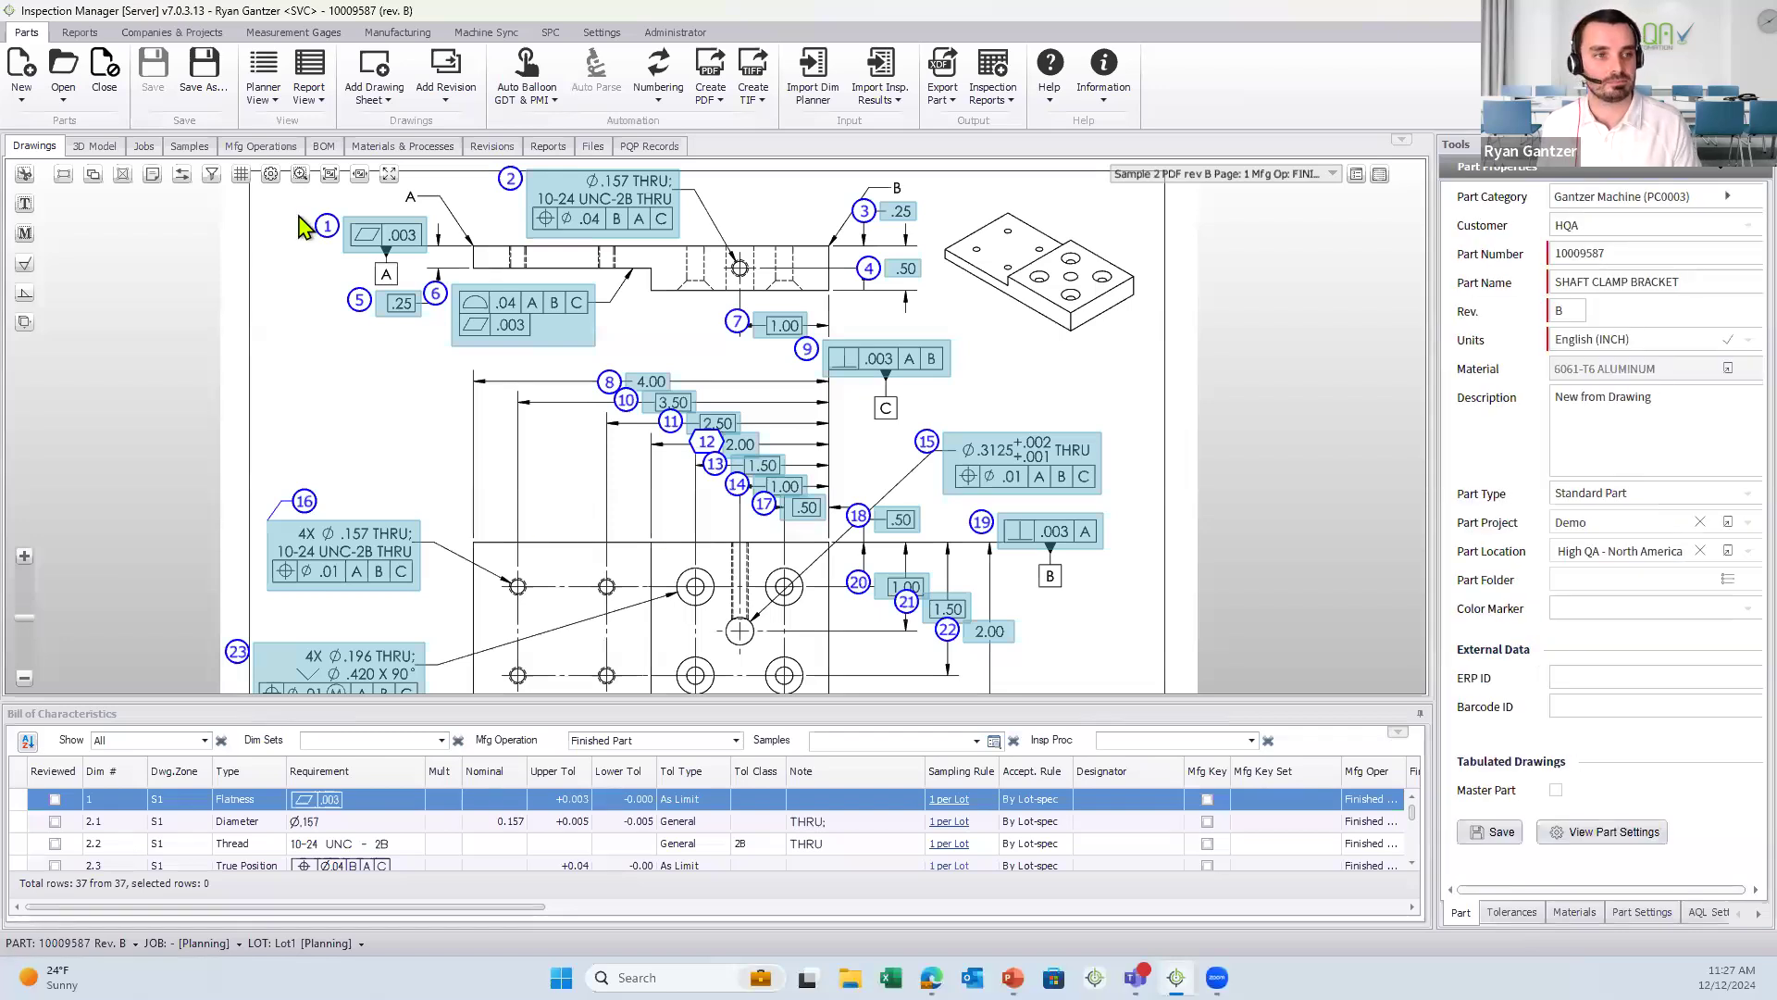
click(281, 150)
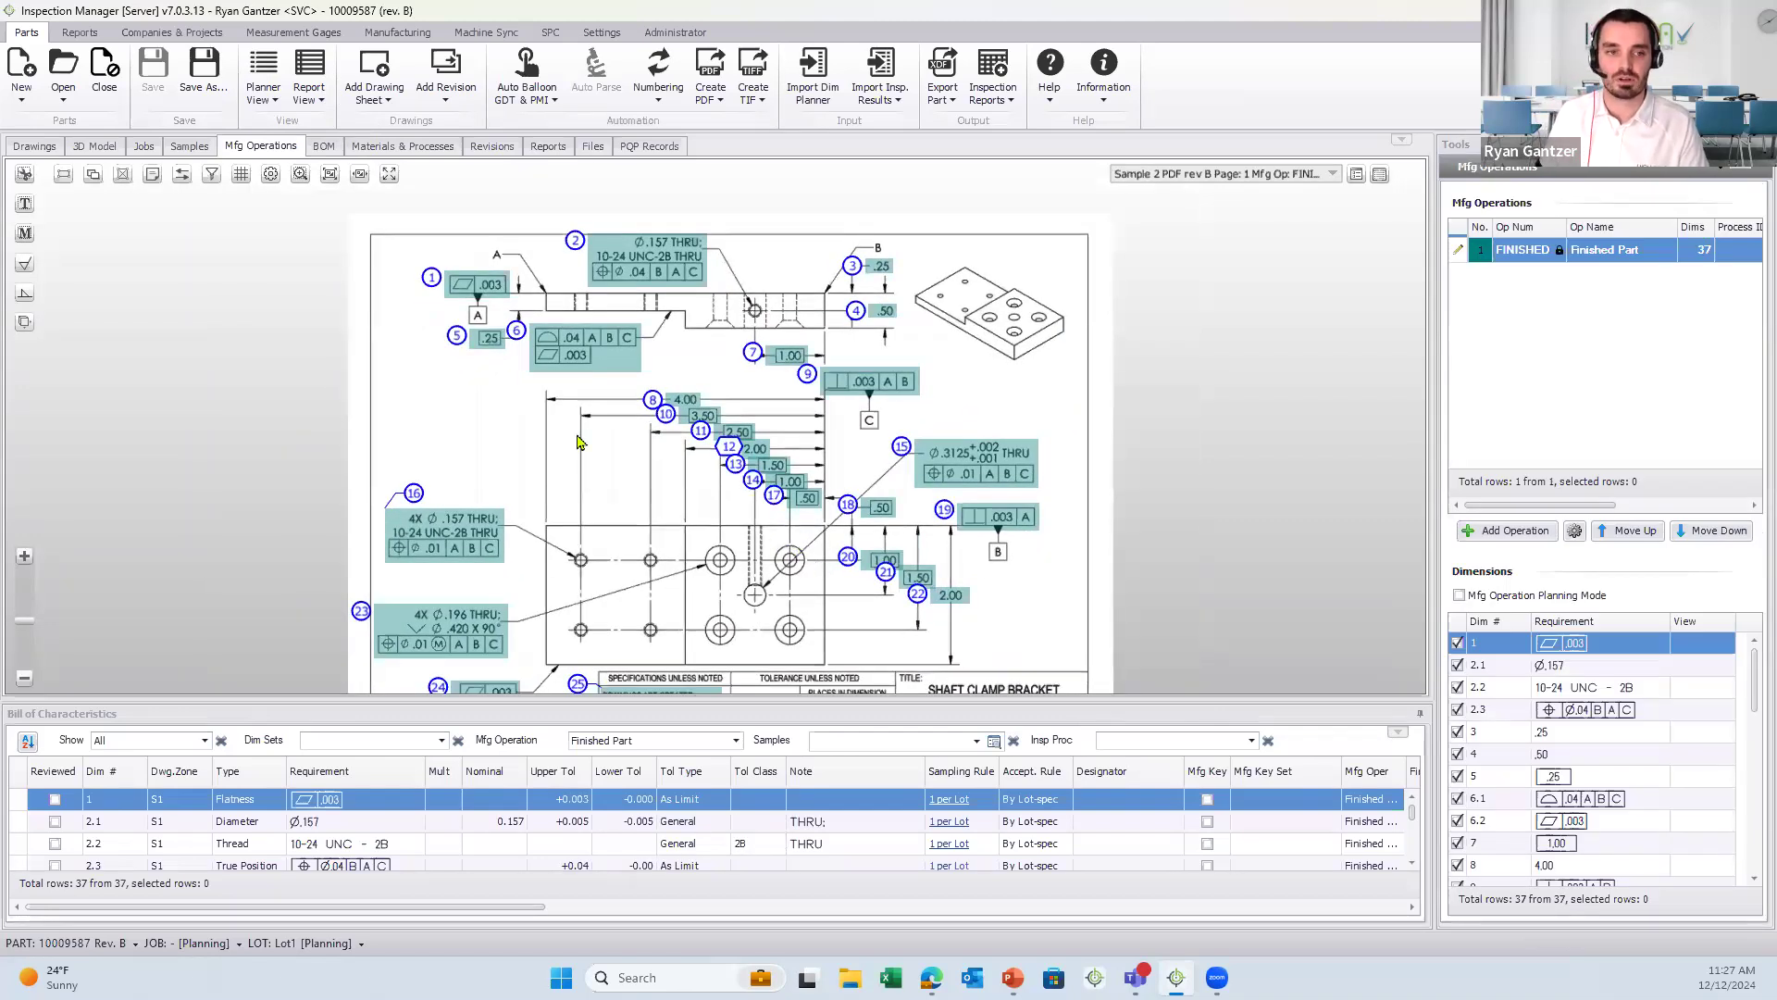
click(489, 340)
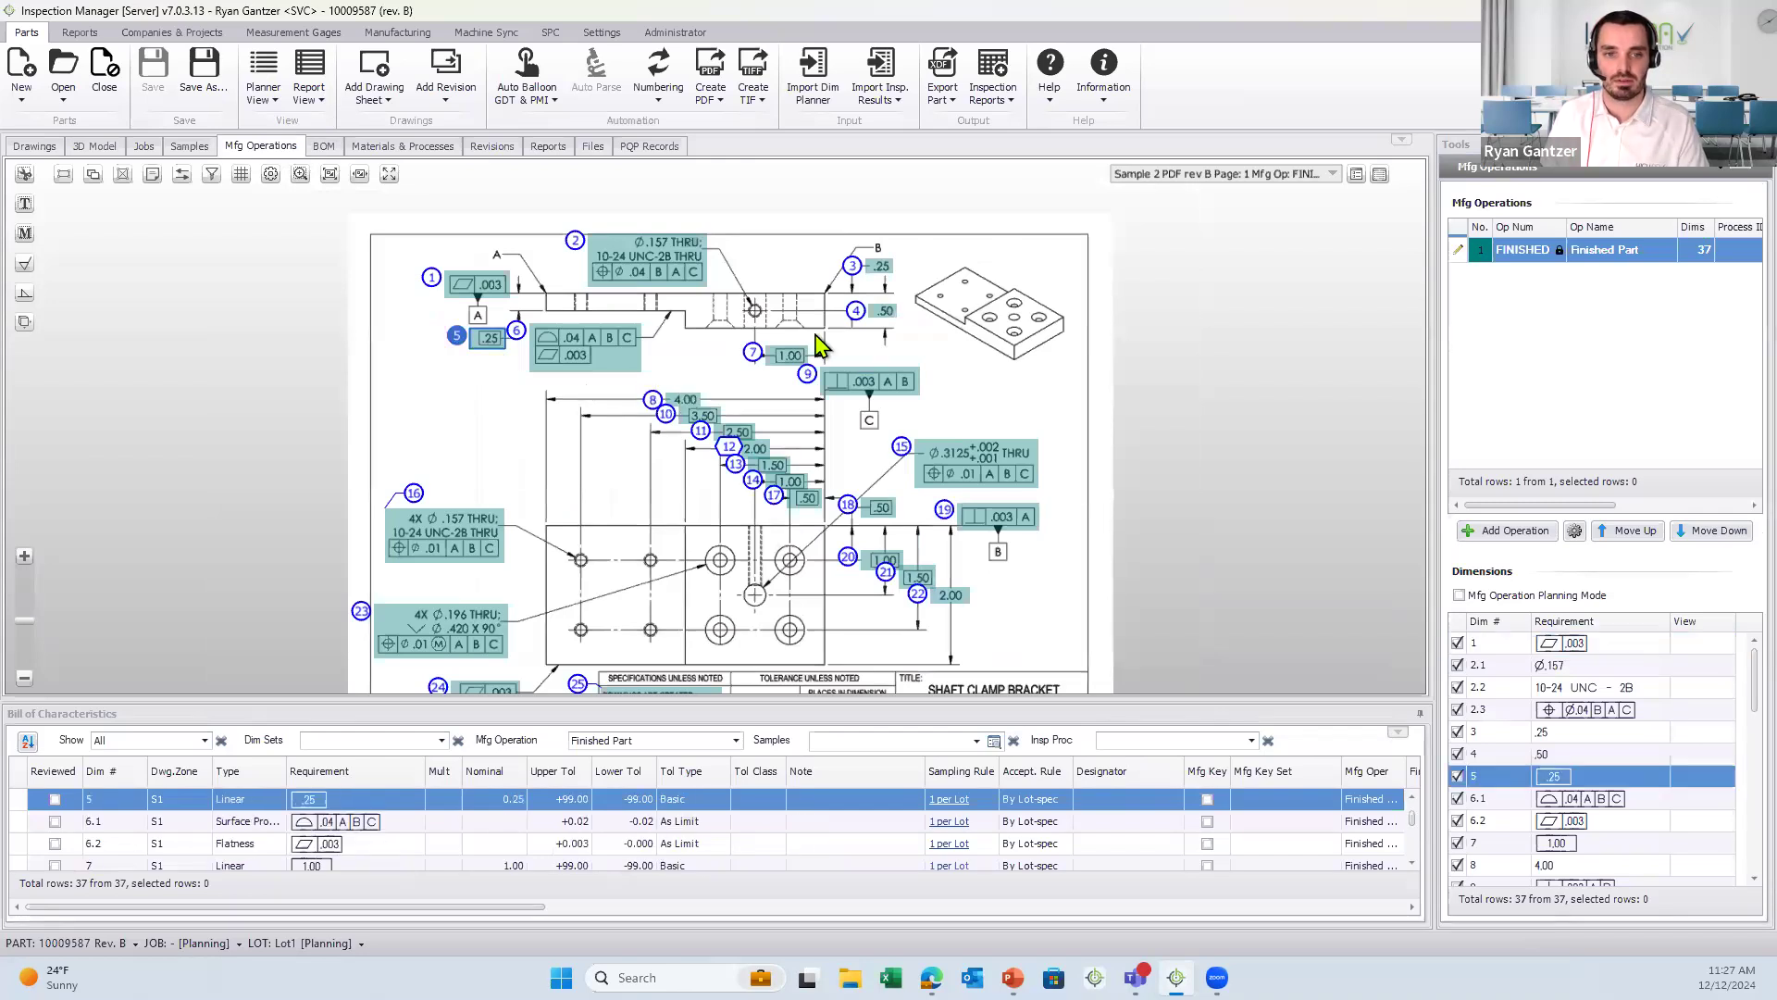
ctrl+click(879, 315)
ctrl+click(652, 400)
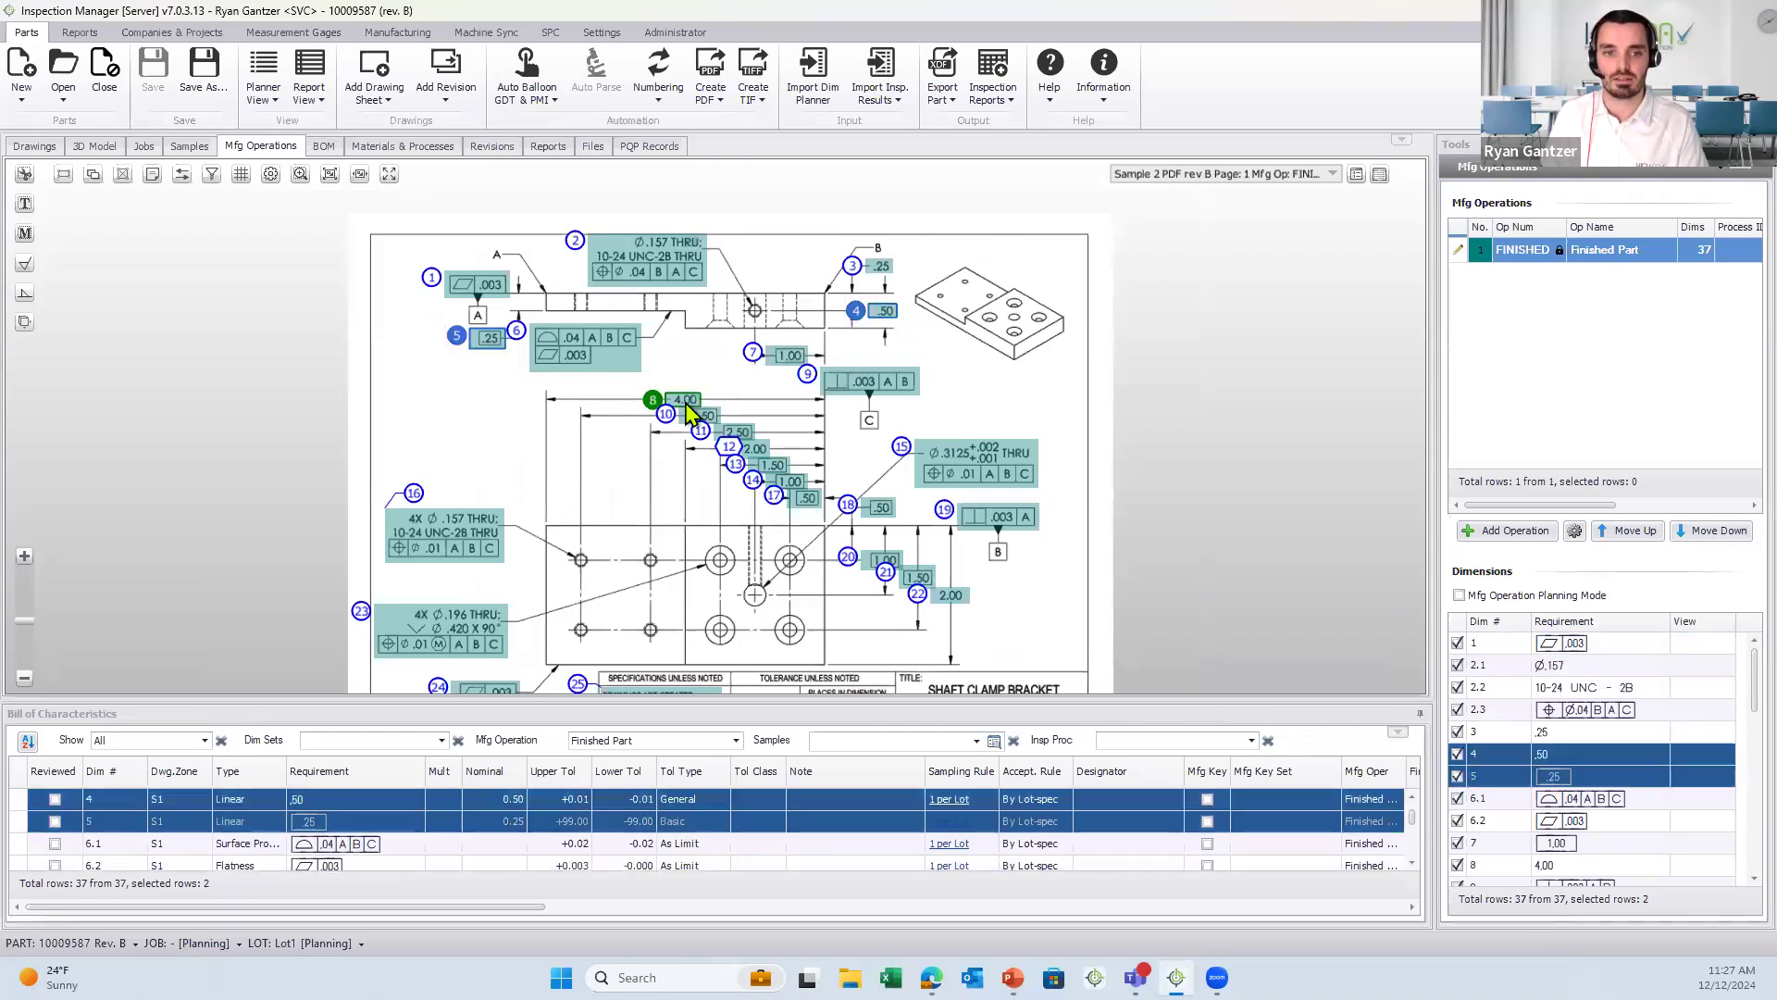
ctrl+click(754, 451)
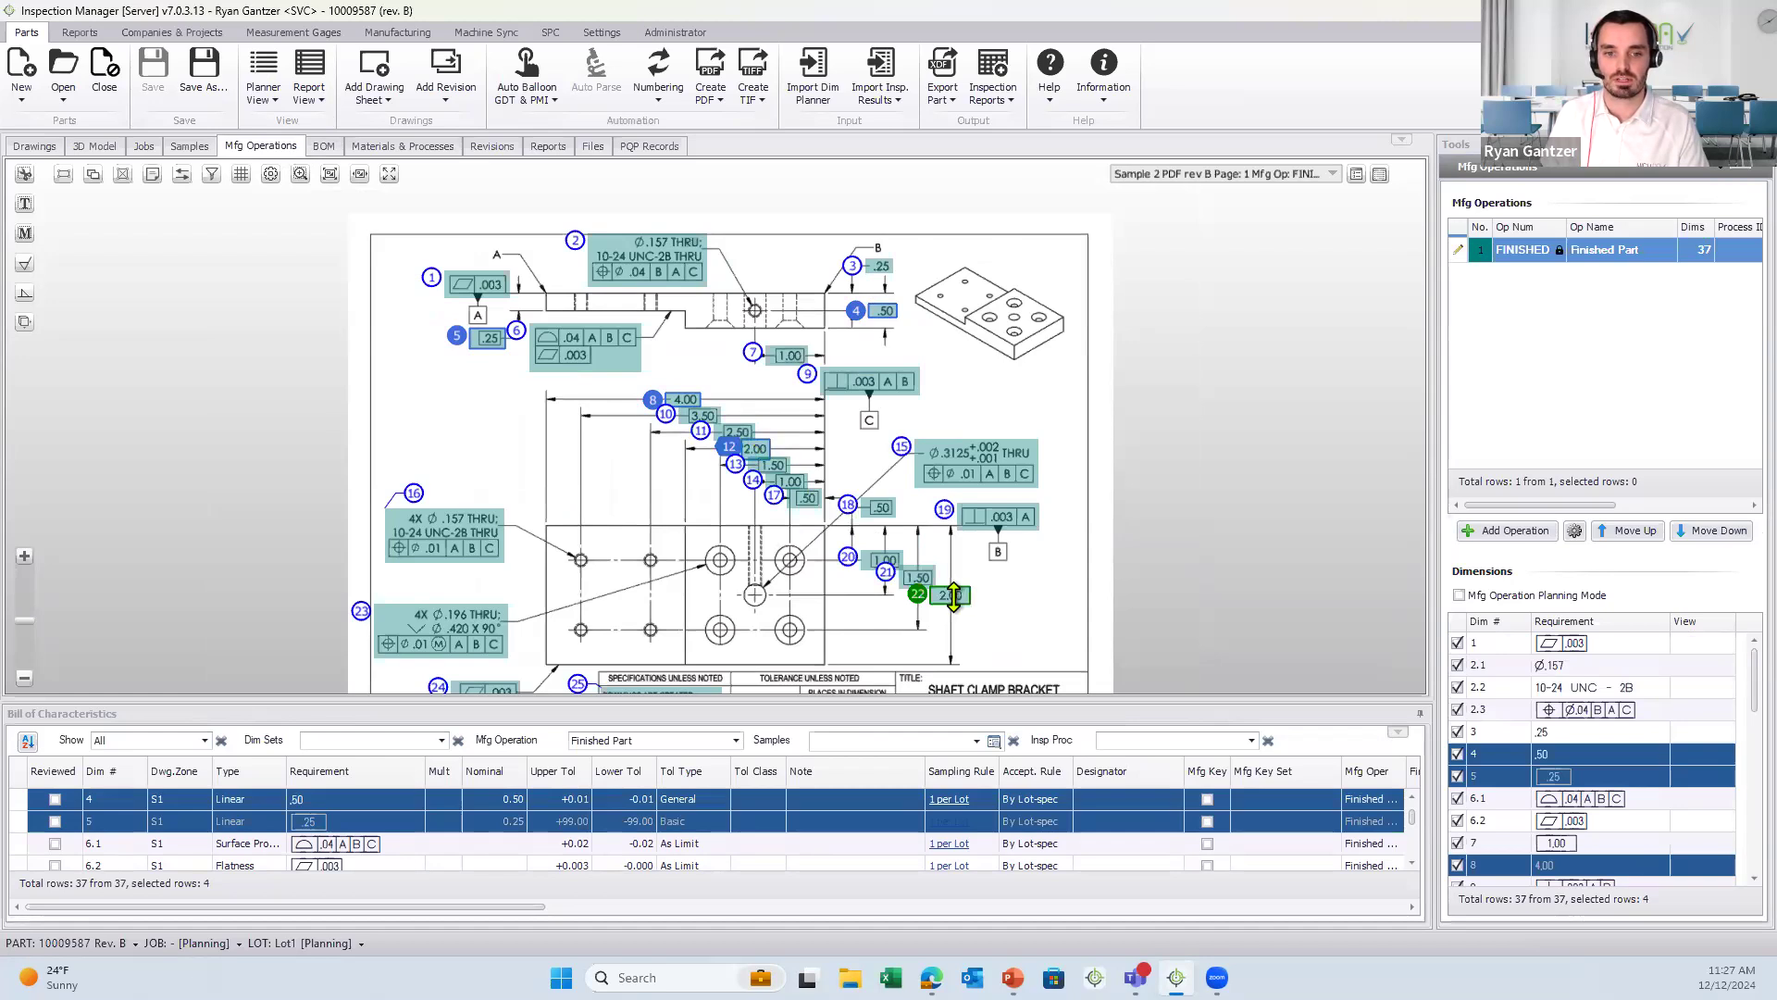
ctrl+click(976, 622)
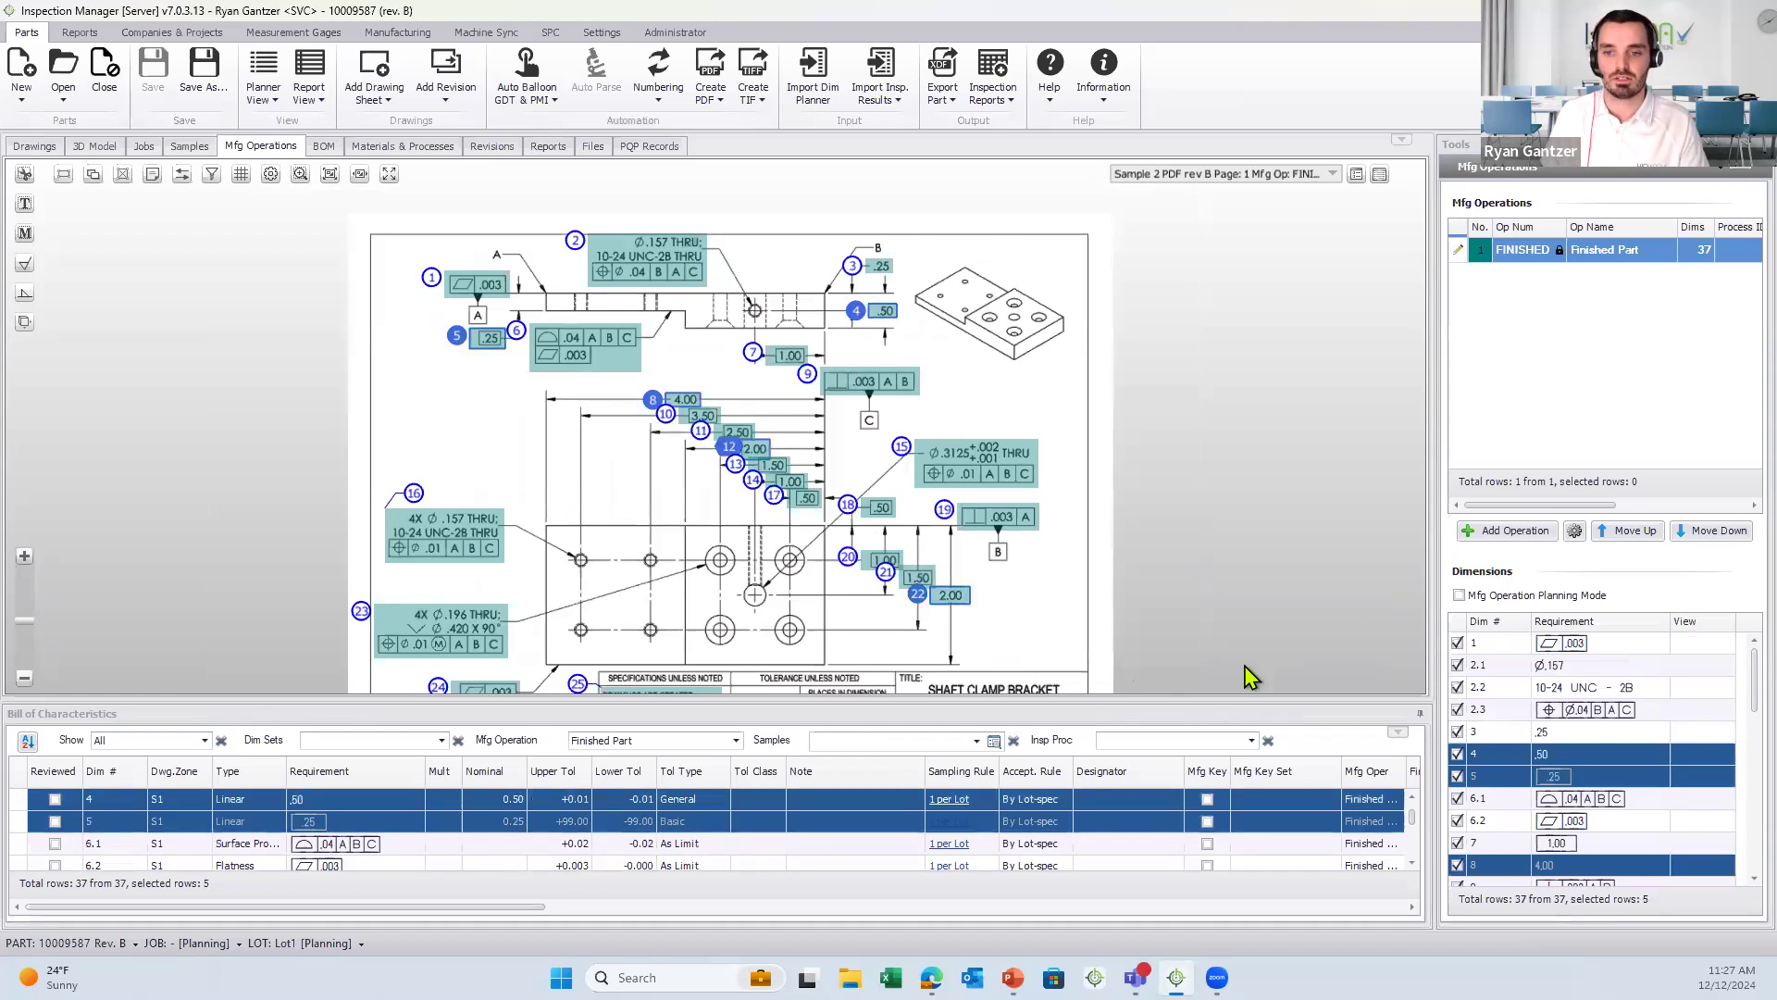
click(1513, 533)
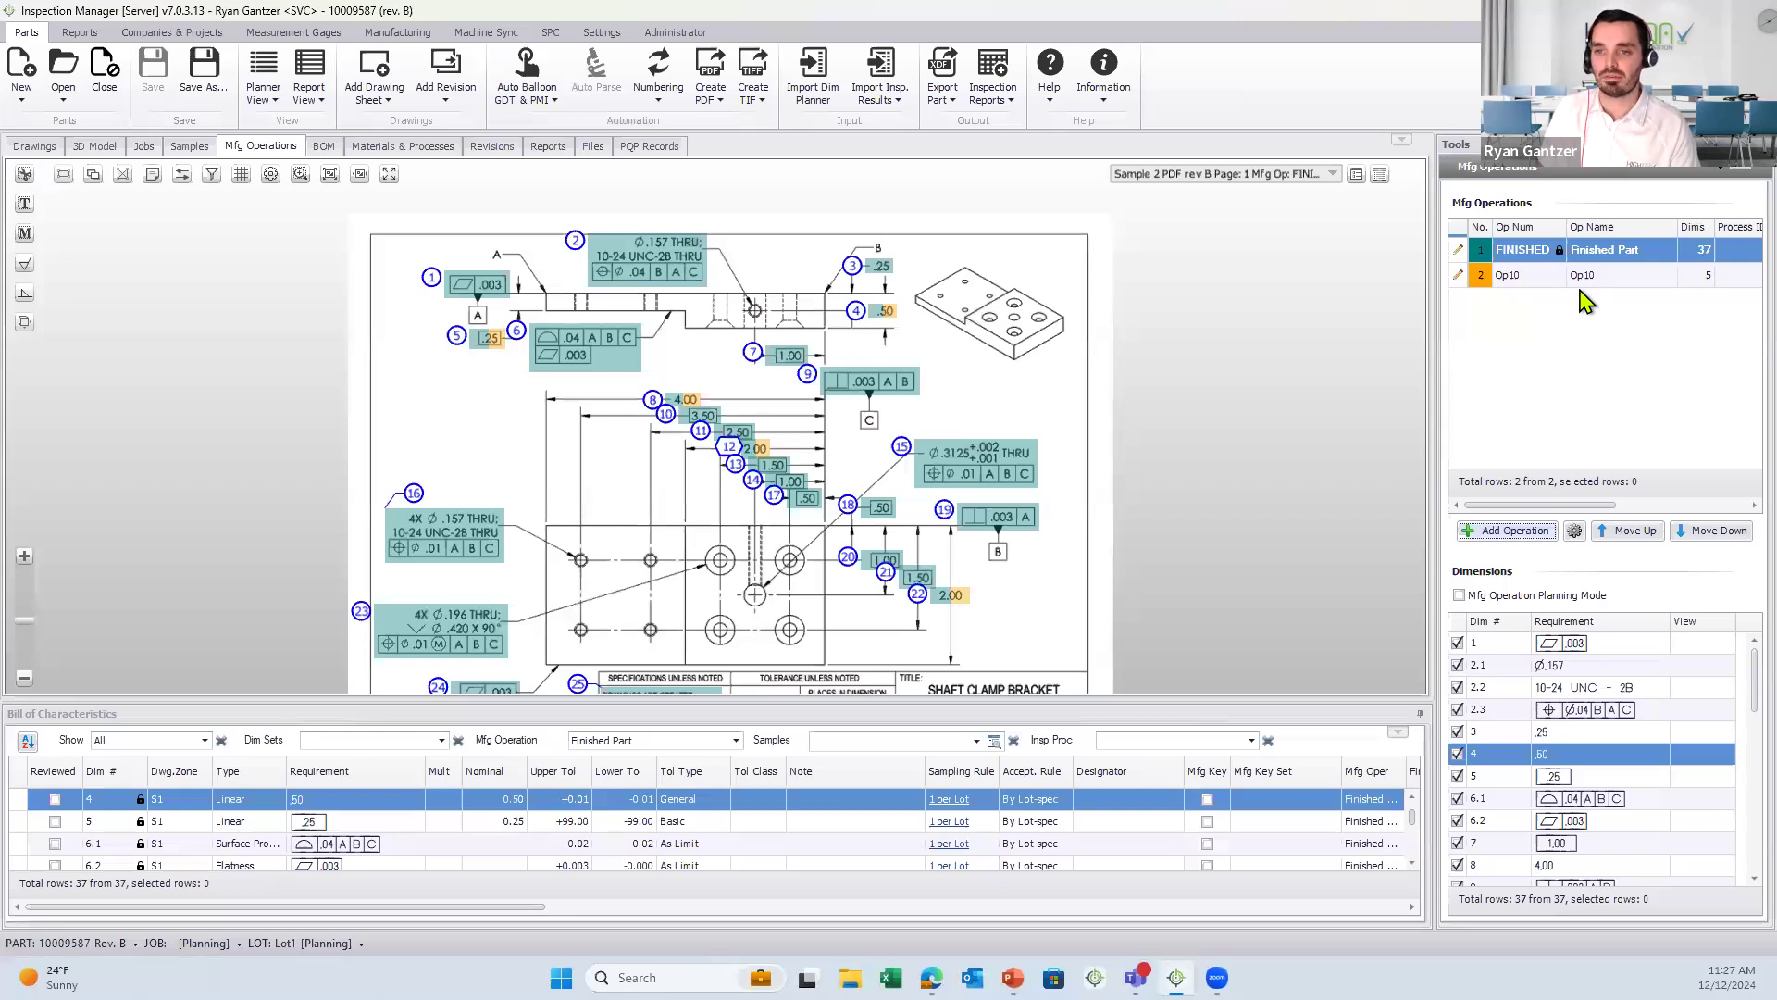
- Add another manufacturing operation covering the two 4X hole callouts, balloons 16 and 23
scroll(887, 362, up, 2)
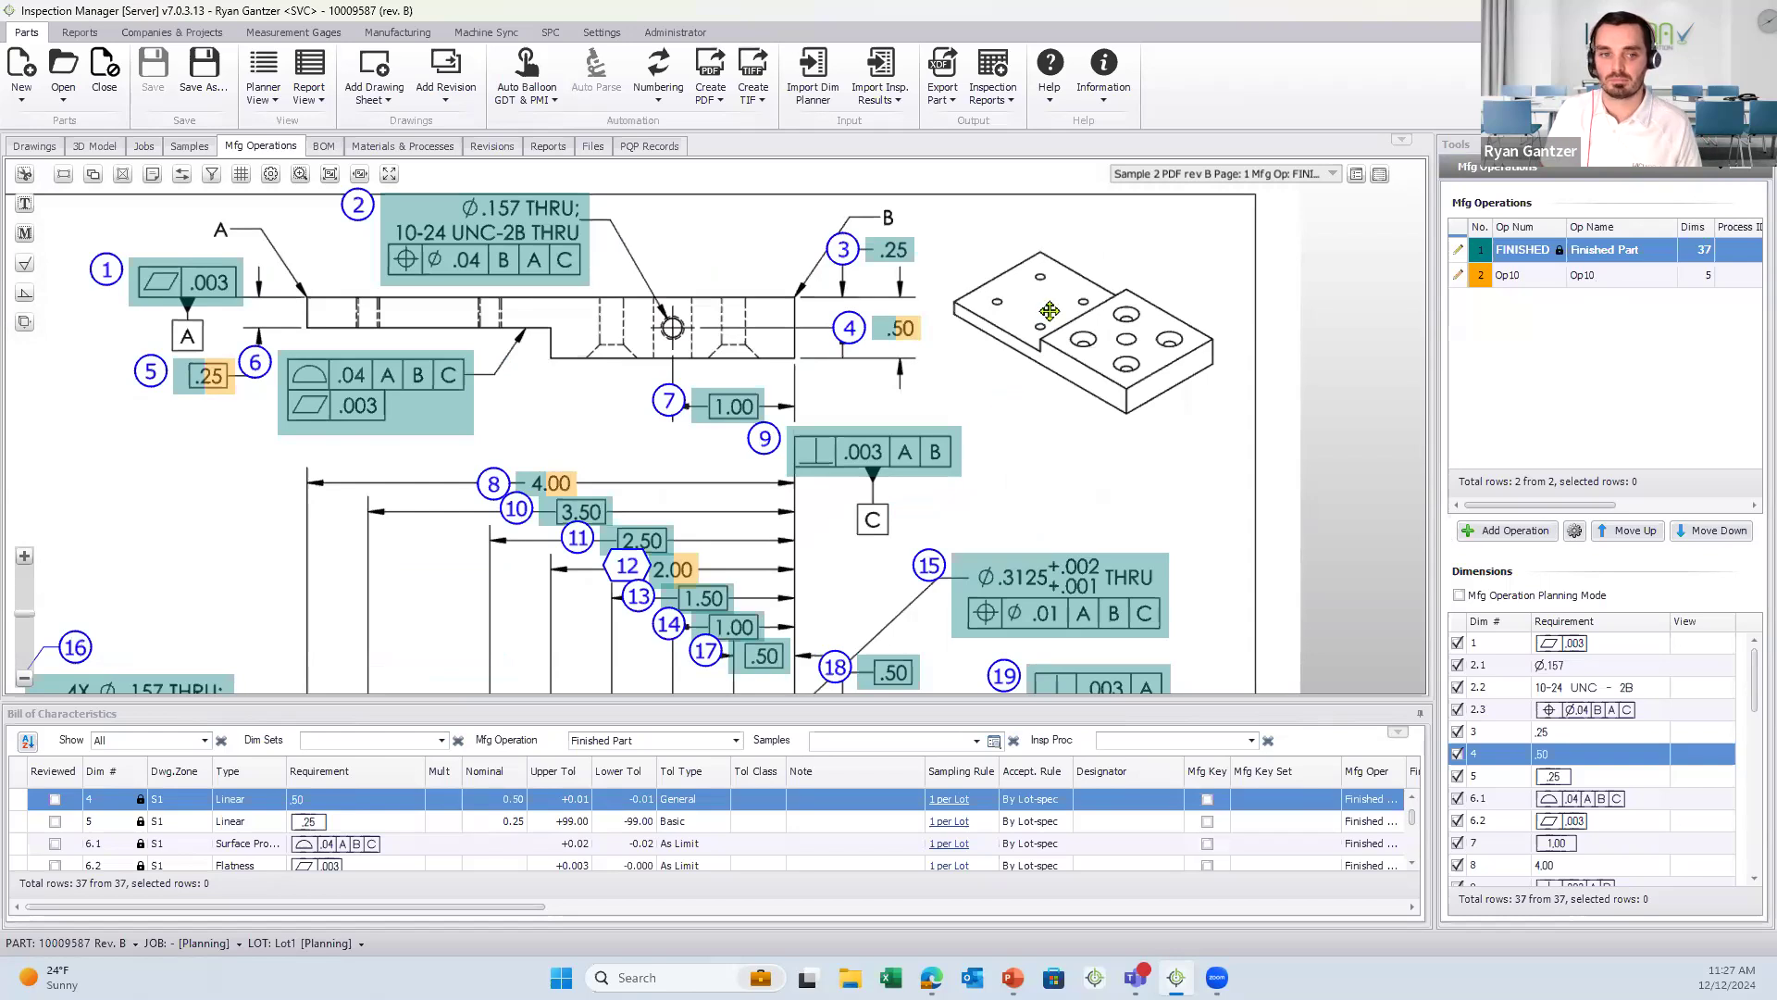
scroll(1037, 310, down, 4)
drag(394, 341, 561, 636)
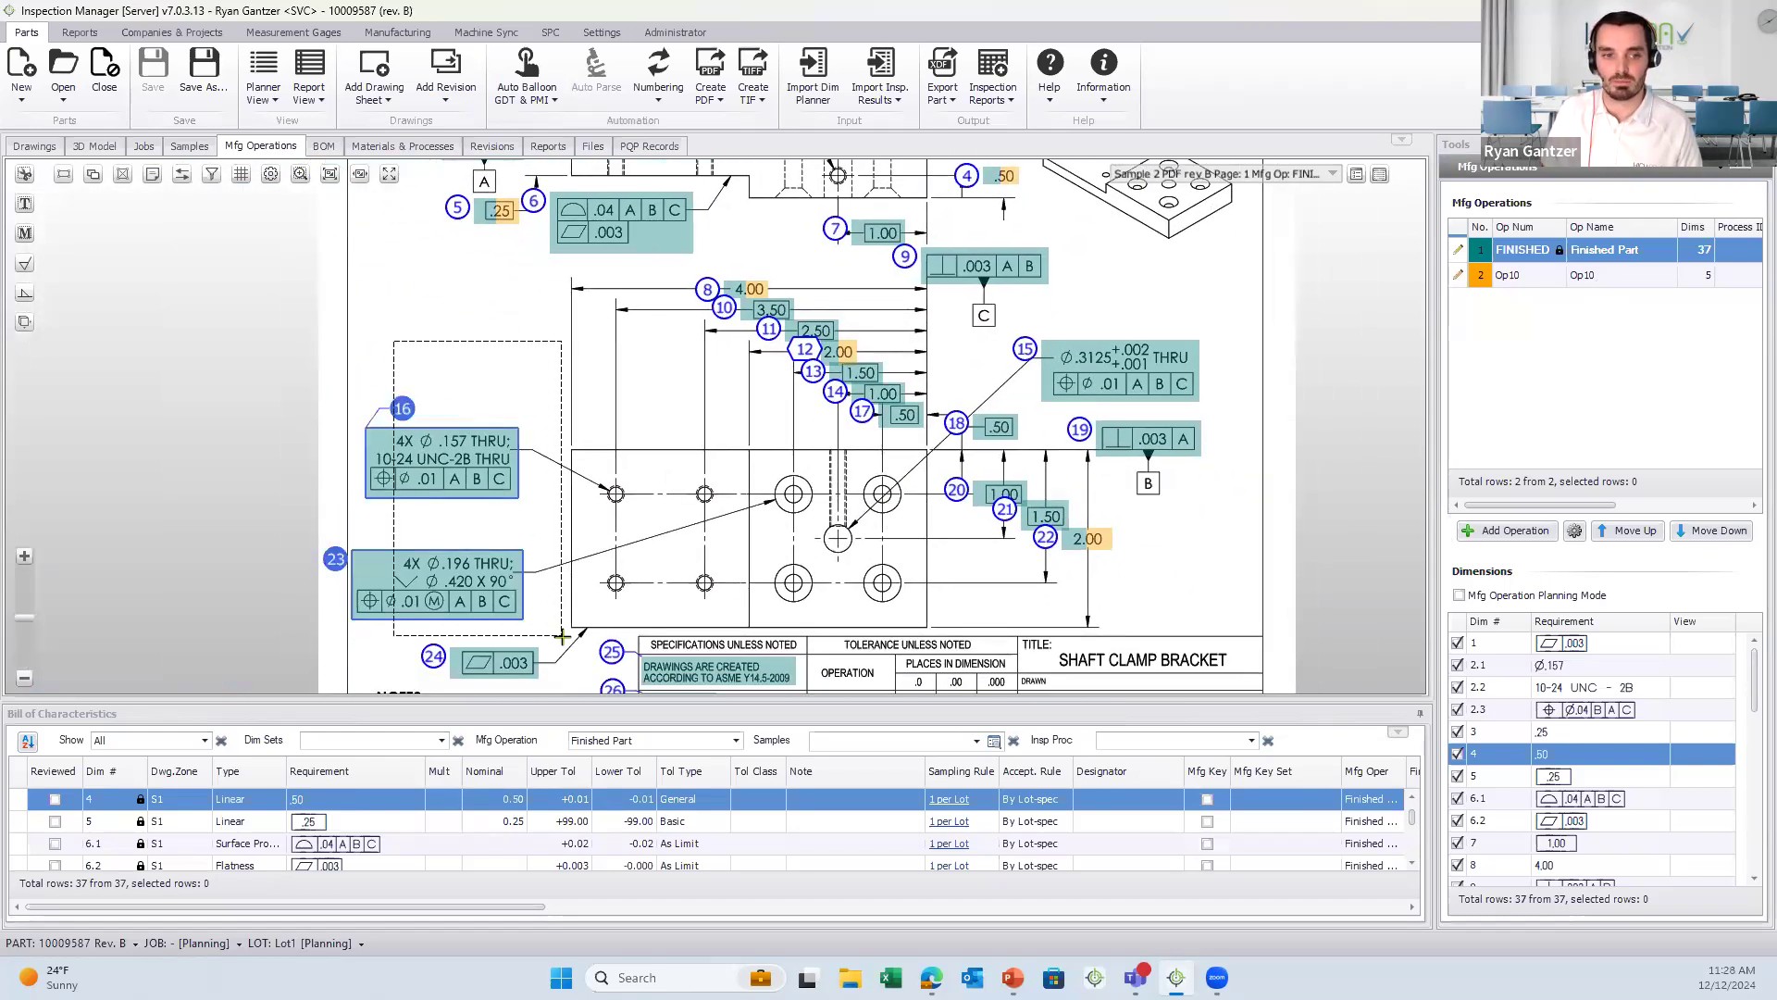
drag(562, 636, 561, 636)
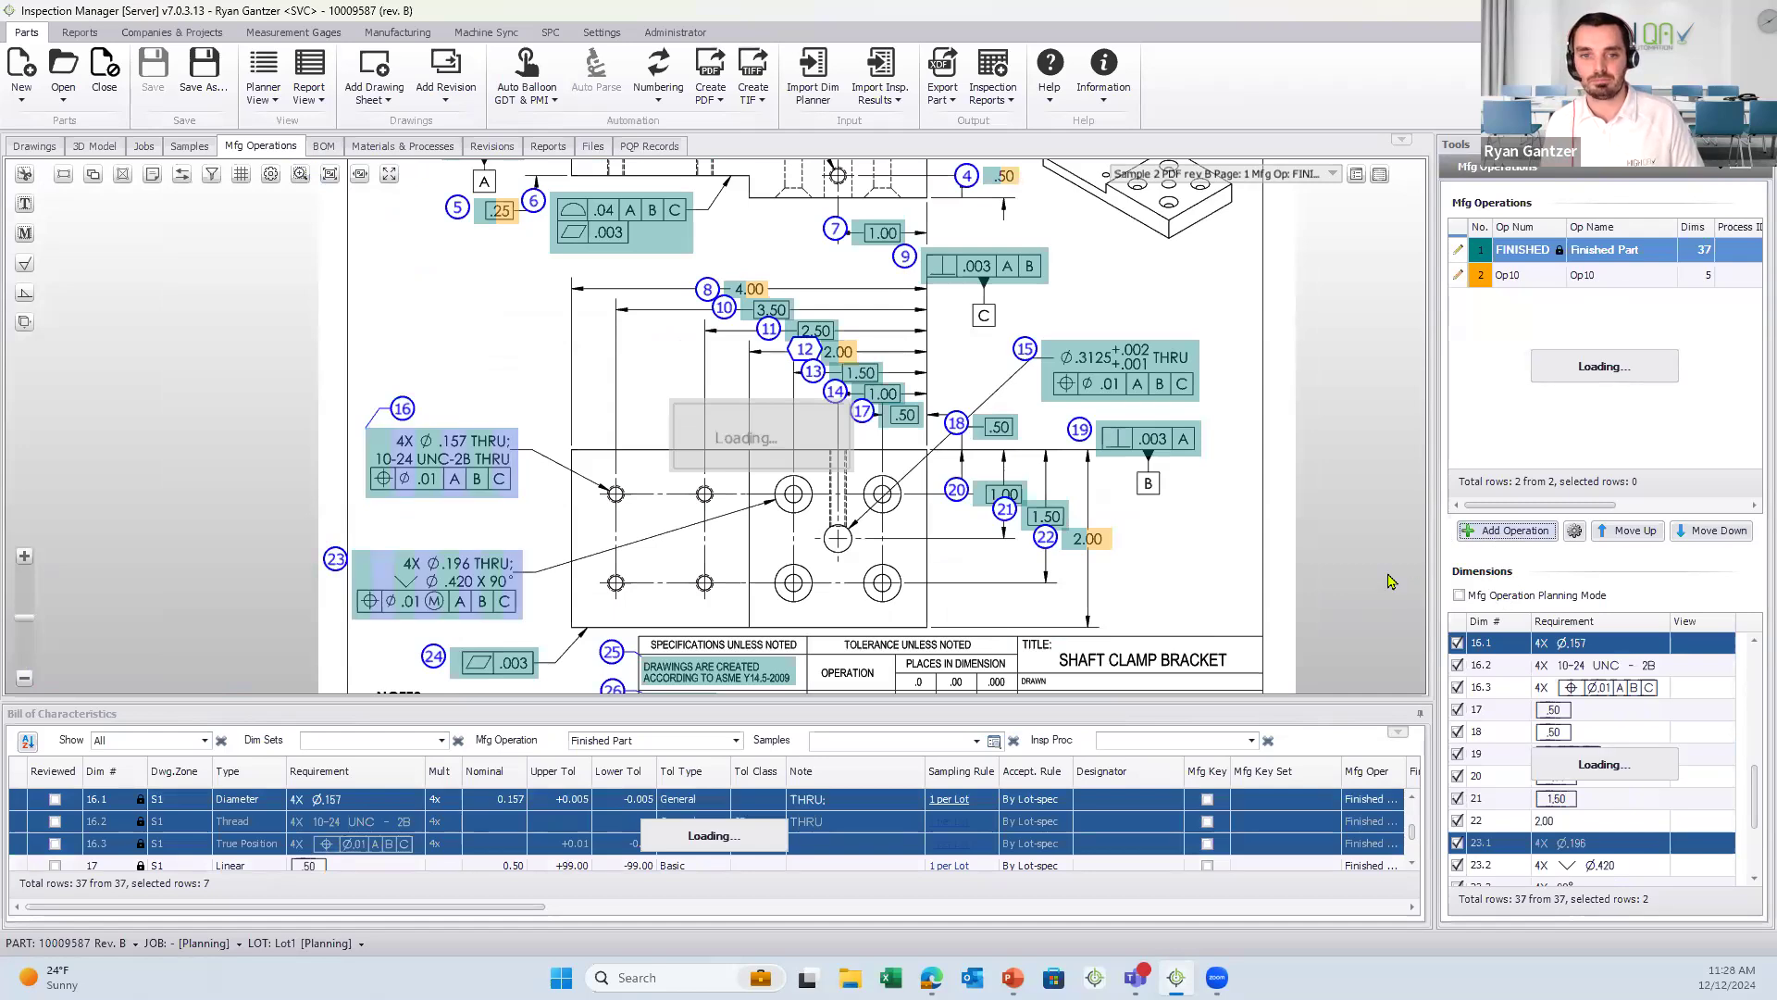
- Add another manufacturing operation covering the lower view's dimensions, balloons 8, 10 to 15 and 17 to 22
mouse_move(1167, 605)
mouse_down()
mouse_move(927, 416)
mouse_move(613, 275)
mouse_up()
click(1512, 533)
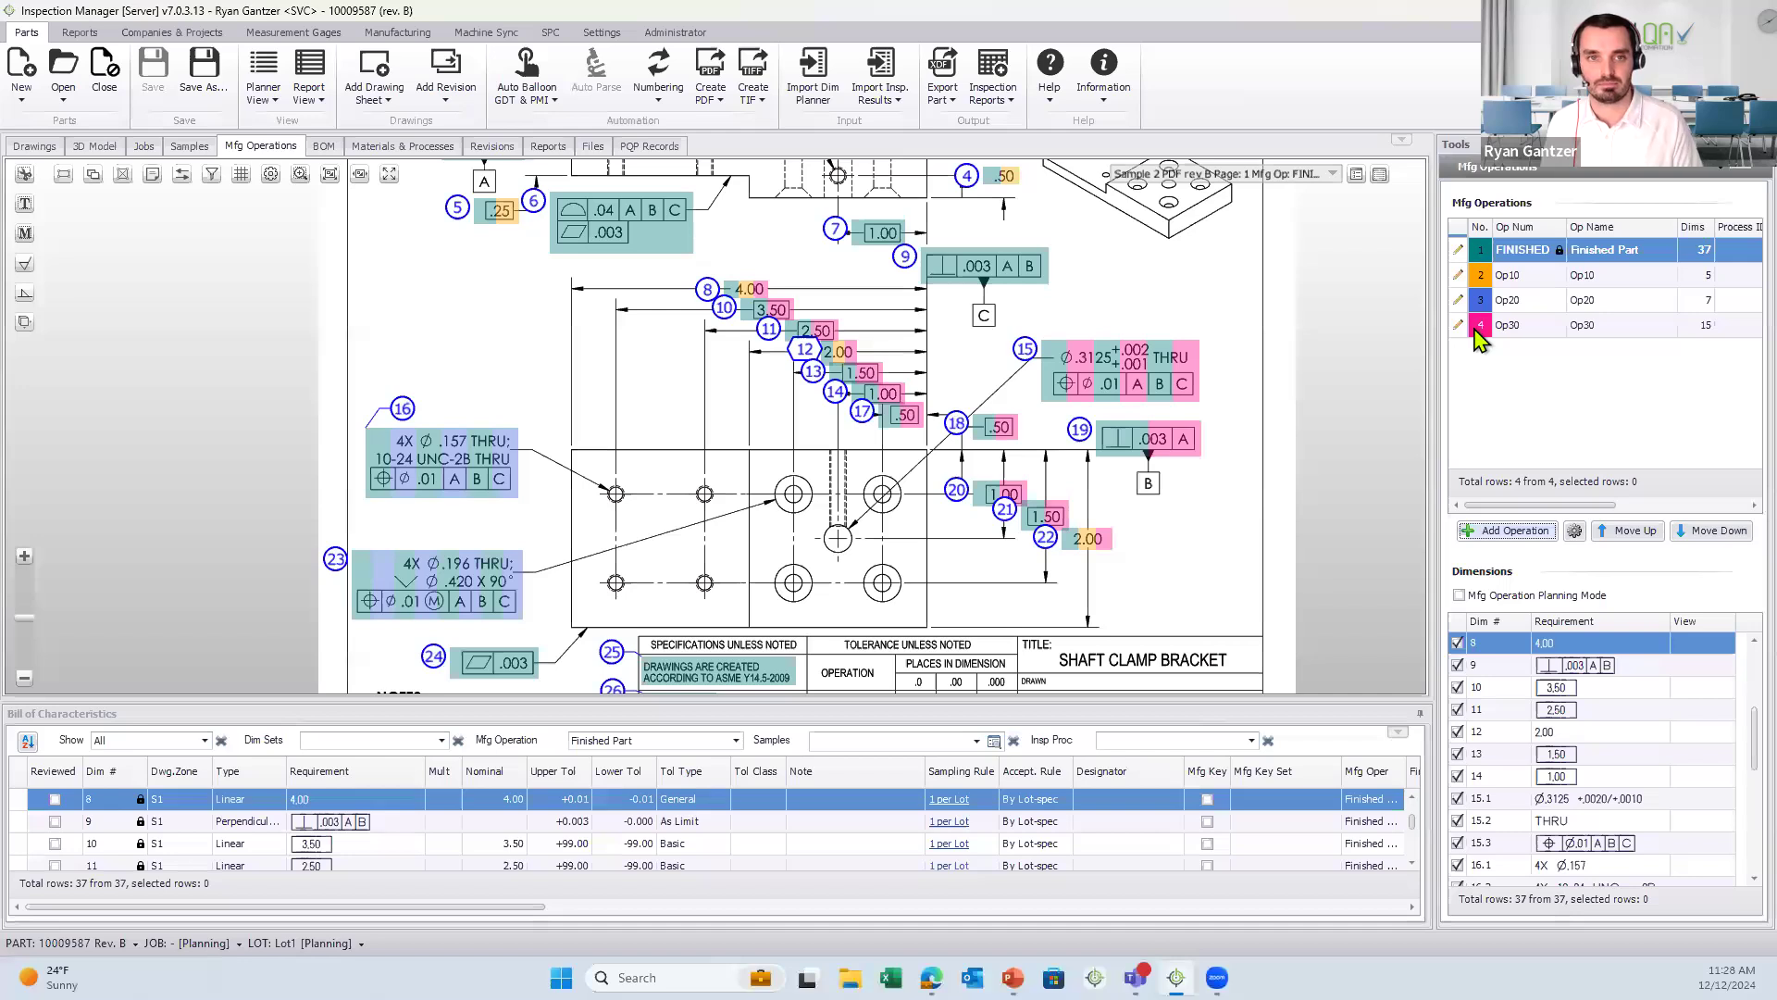
- Rename operation Op10 to Roughing and assign it the Roughing (P0013) process
click(1457, 274)
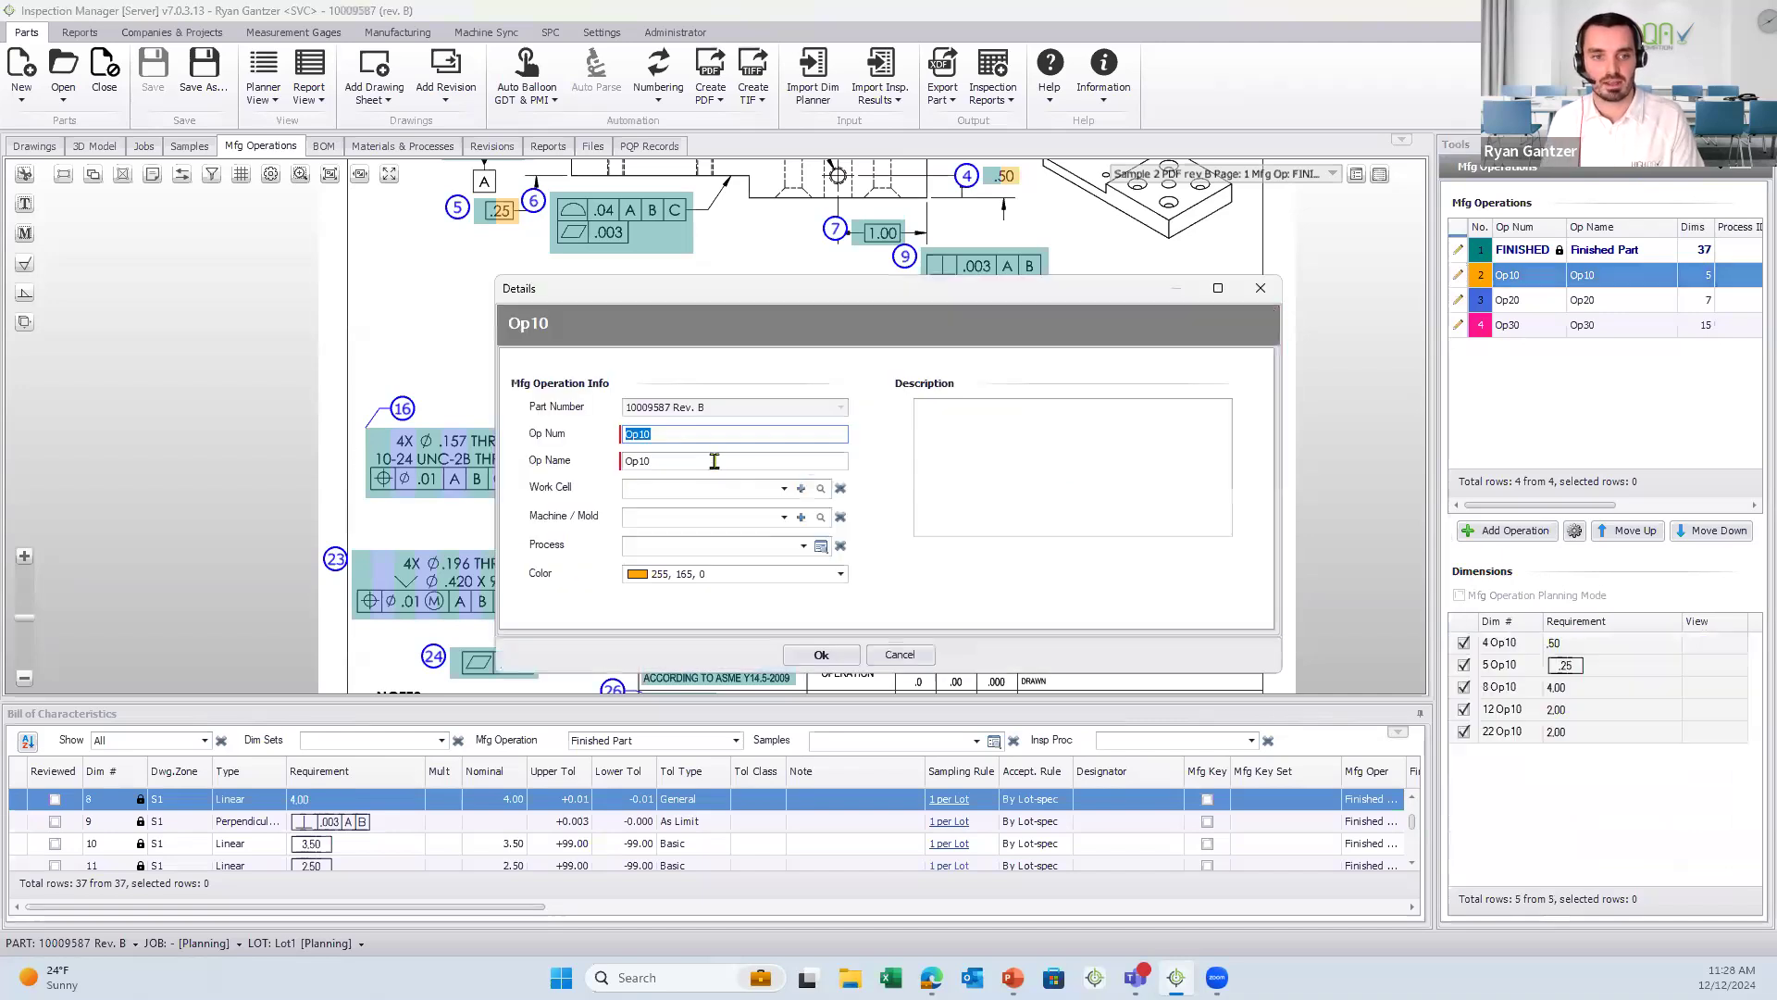
text(Roughing)
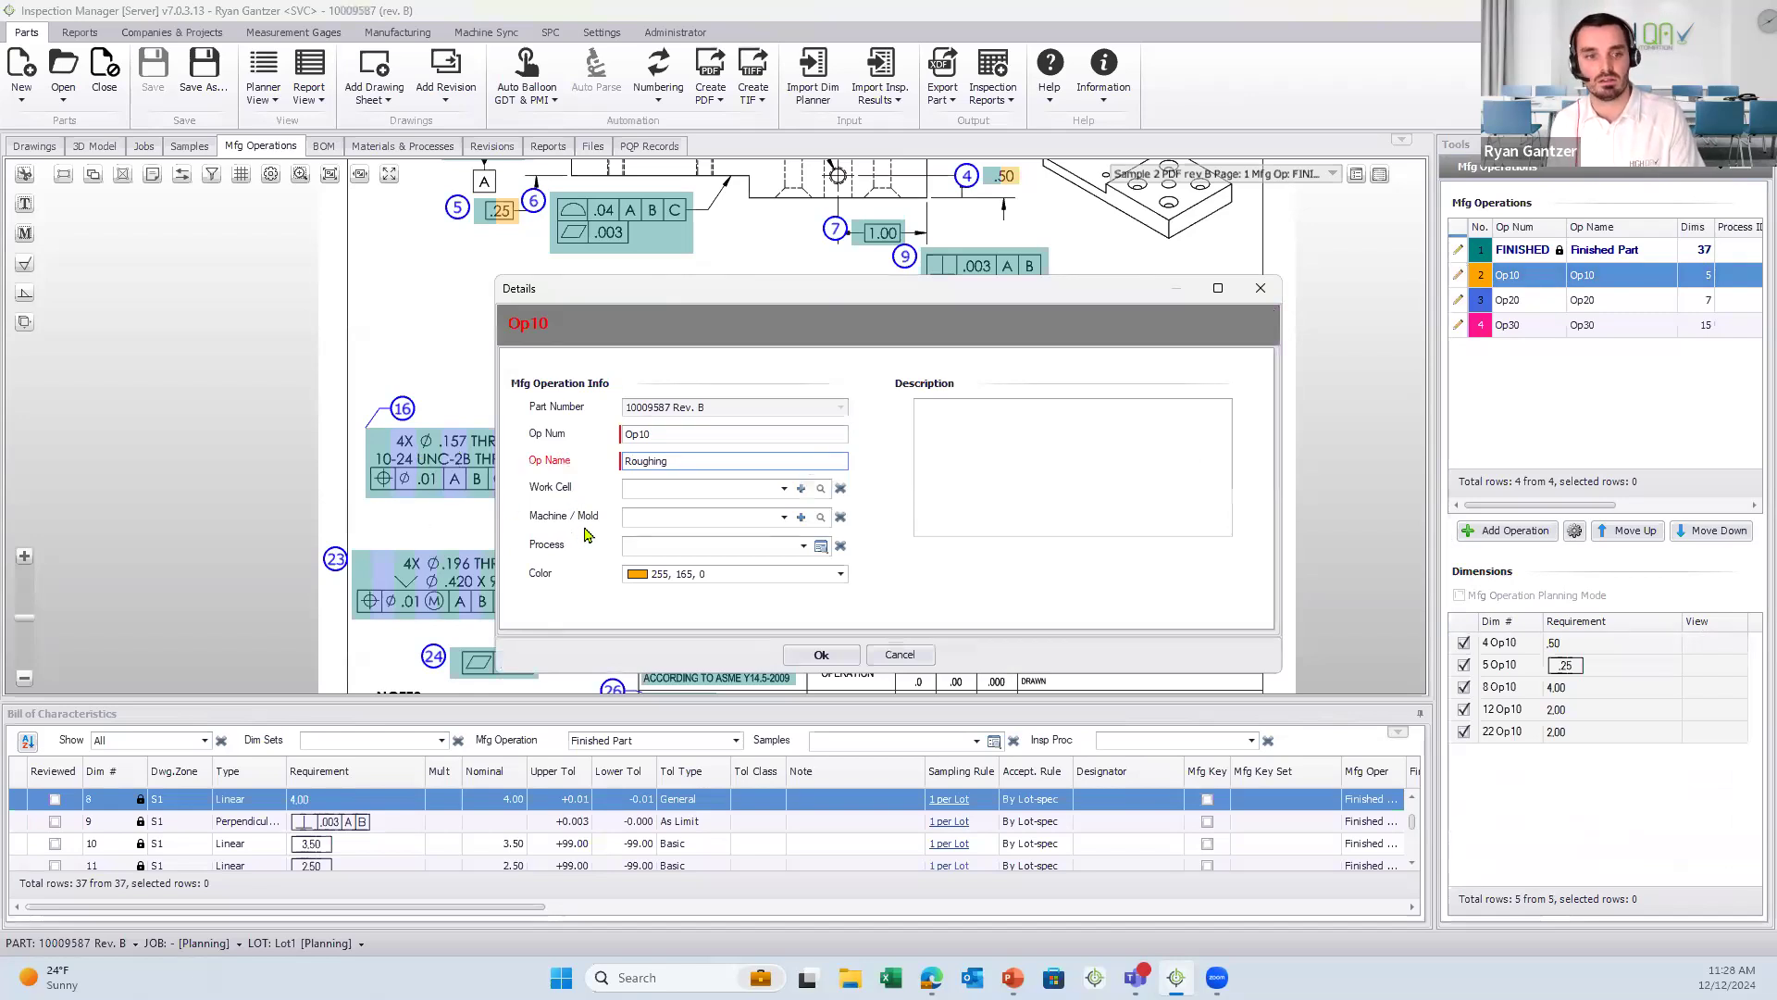
click(701, 553)
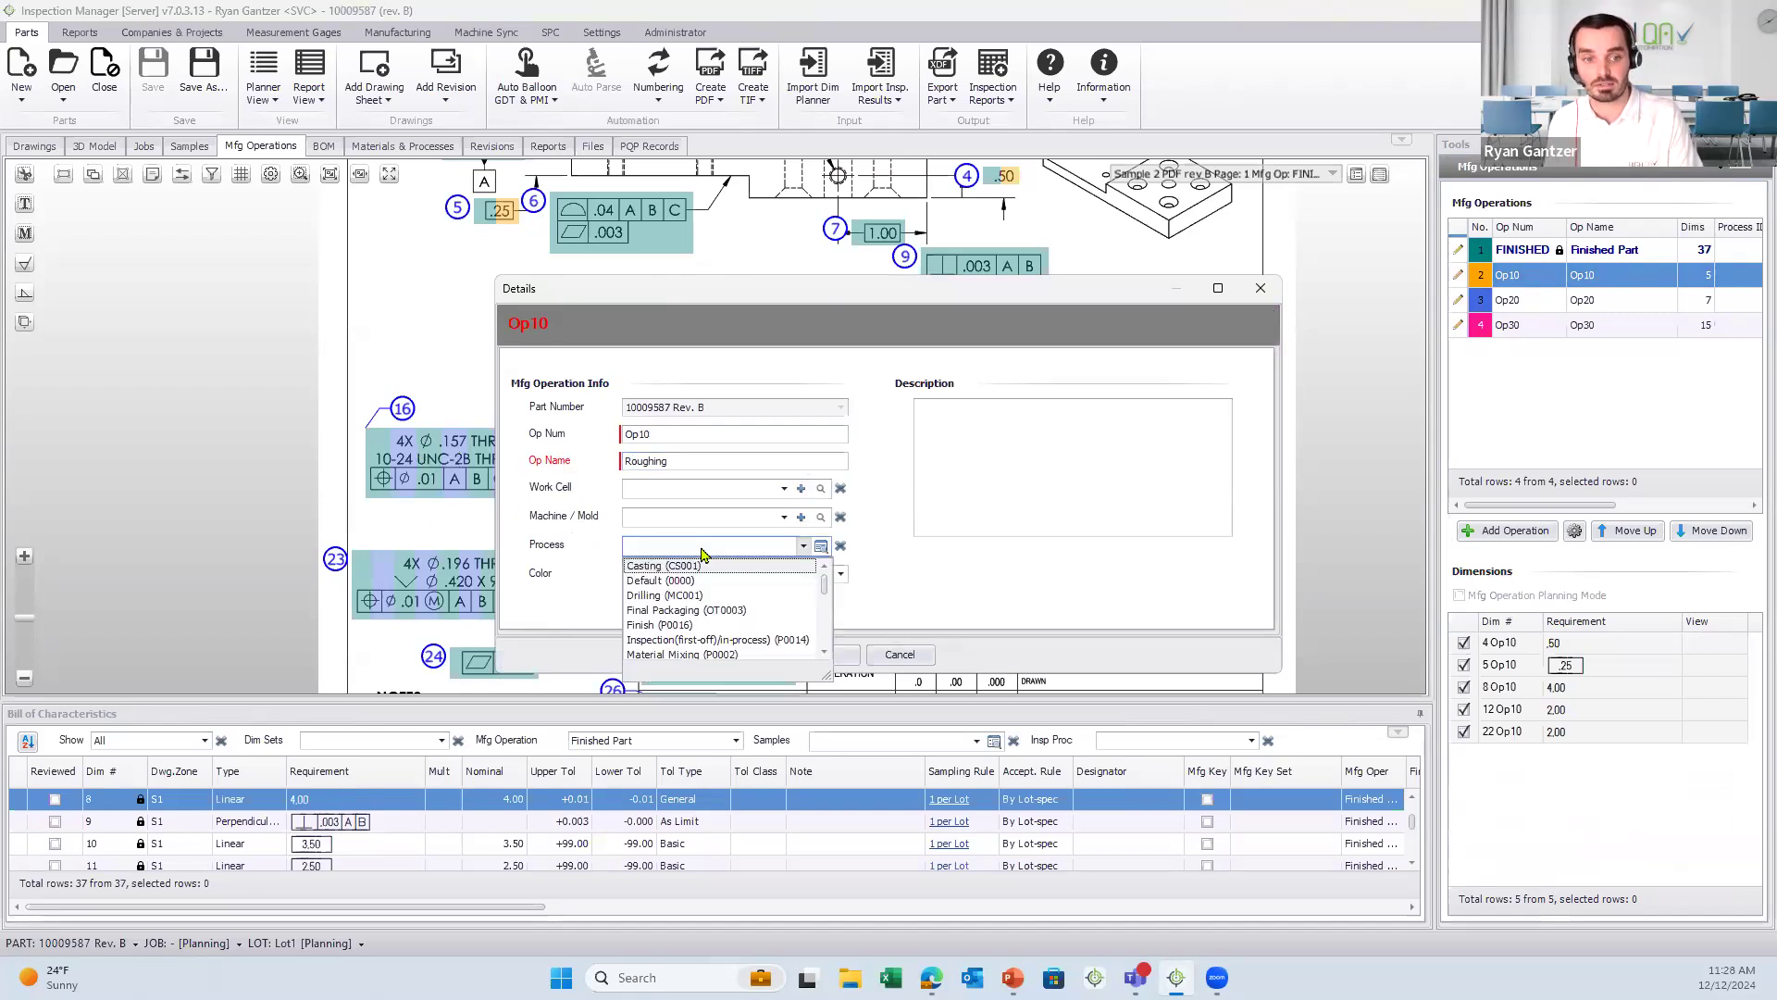
key(r)
scroll(689, 616, down, 1)
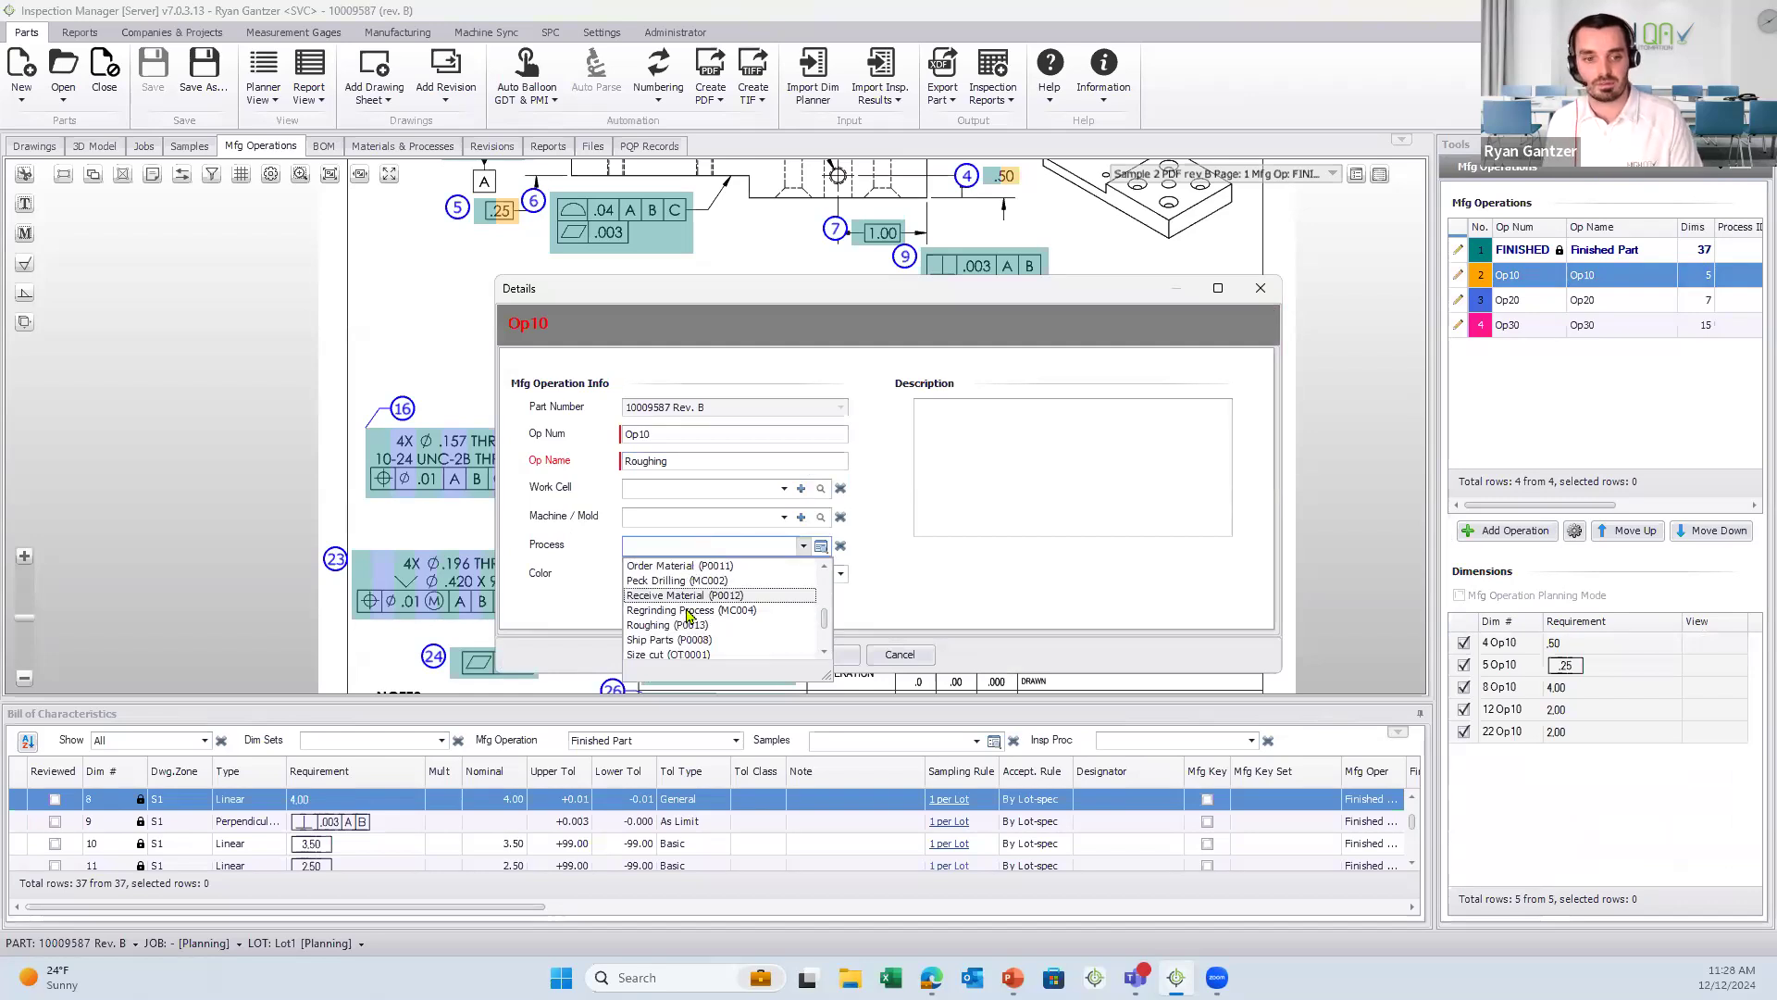
click(666, 626)
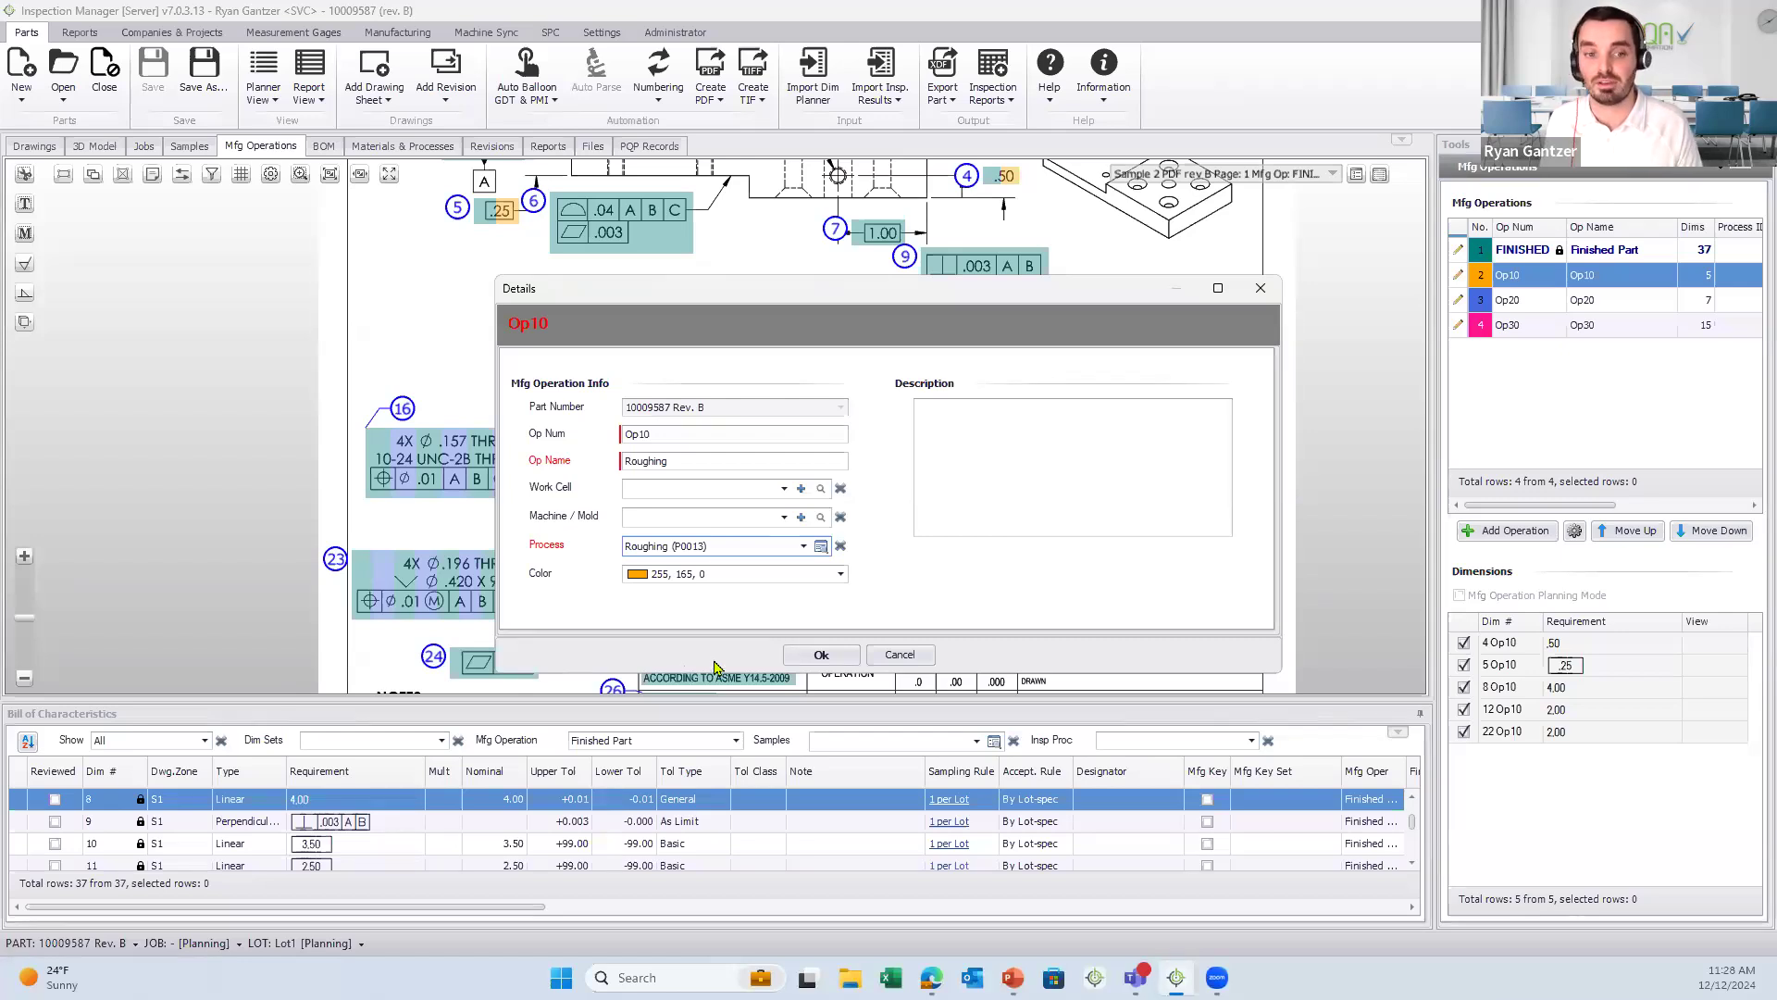
click(820, 657)
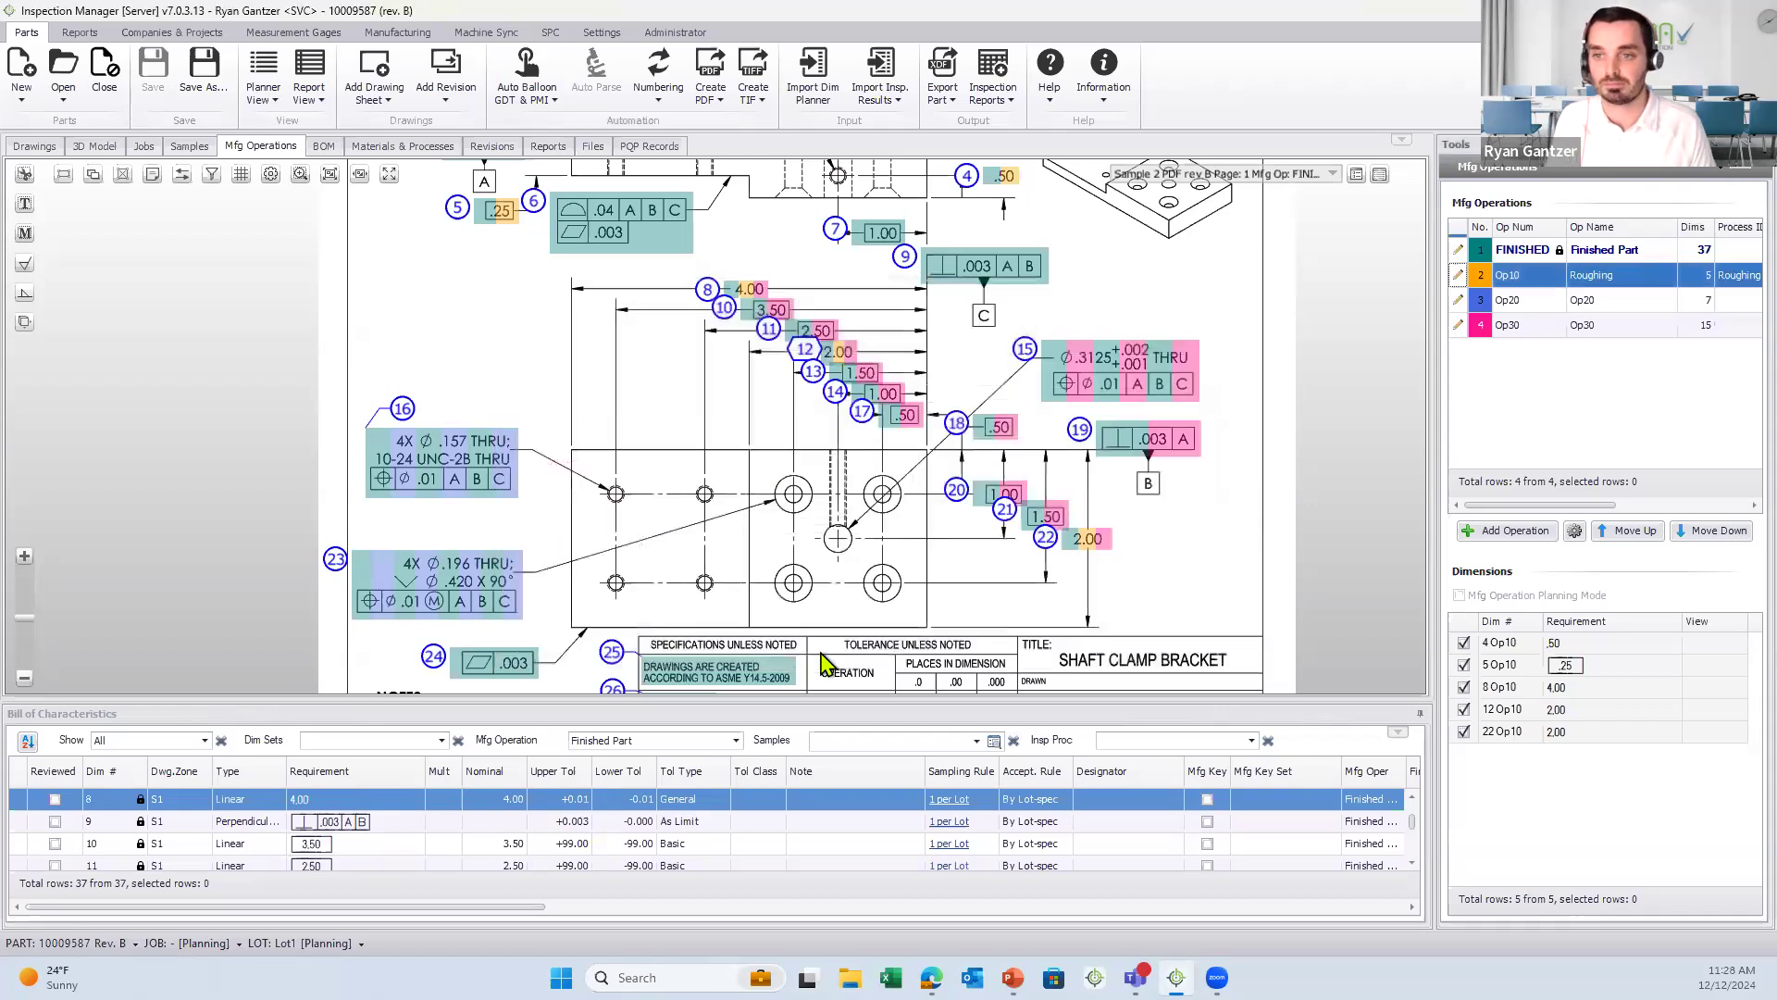
- Name operation Op20 Drilling and assign it the Drilling (MC001) process
click(1458, 300)
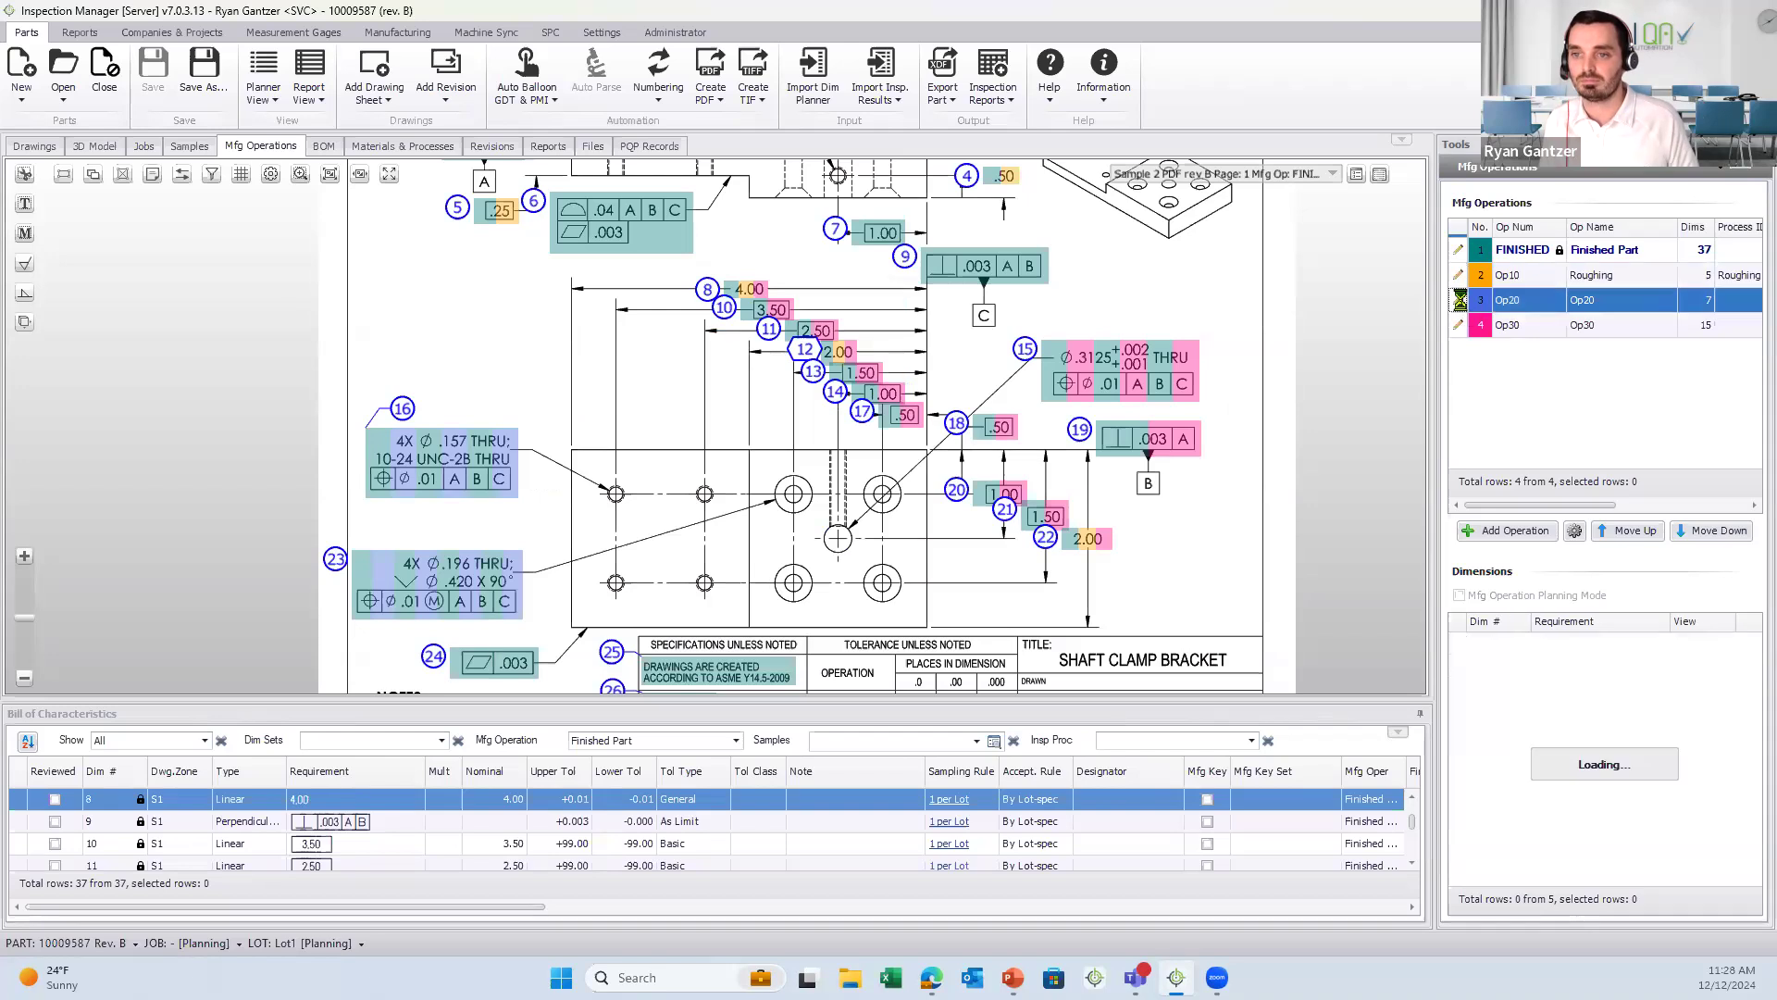
key(Tab)
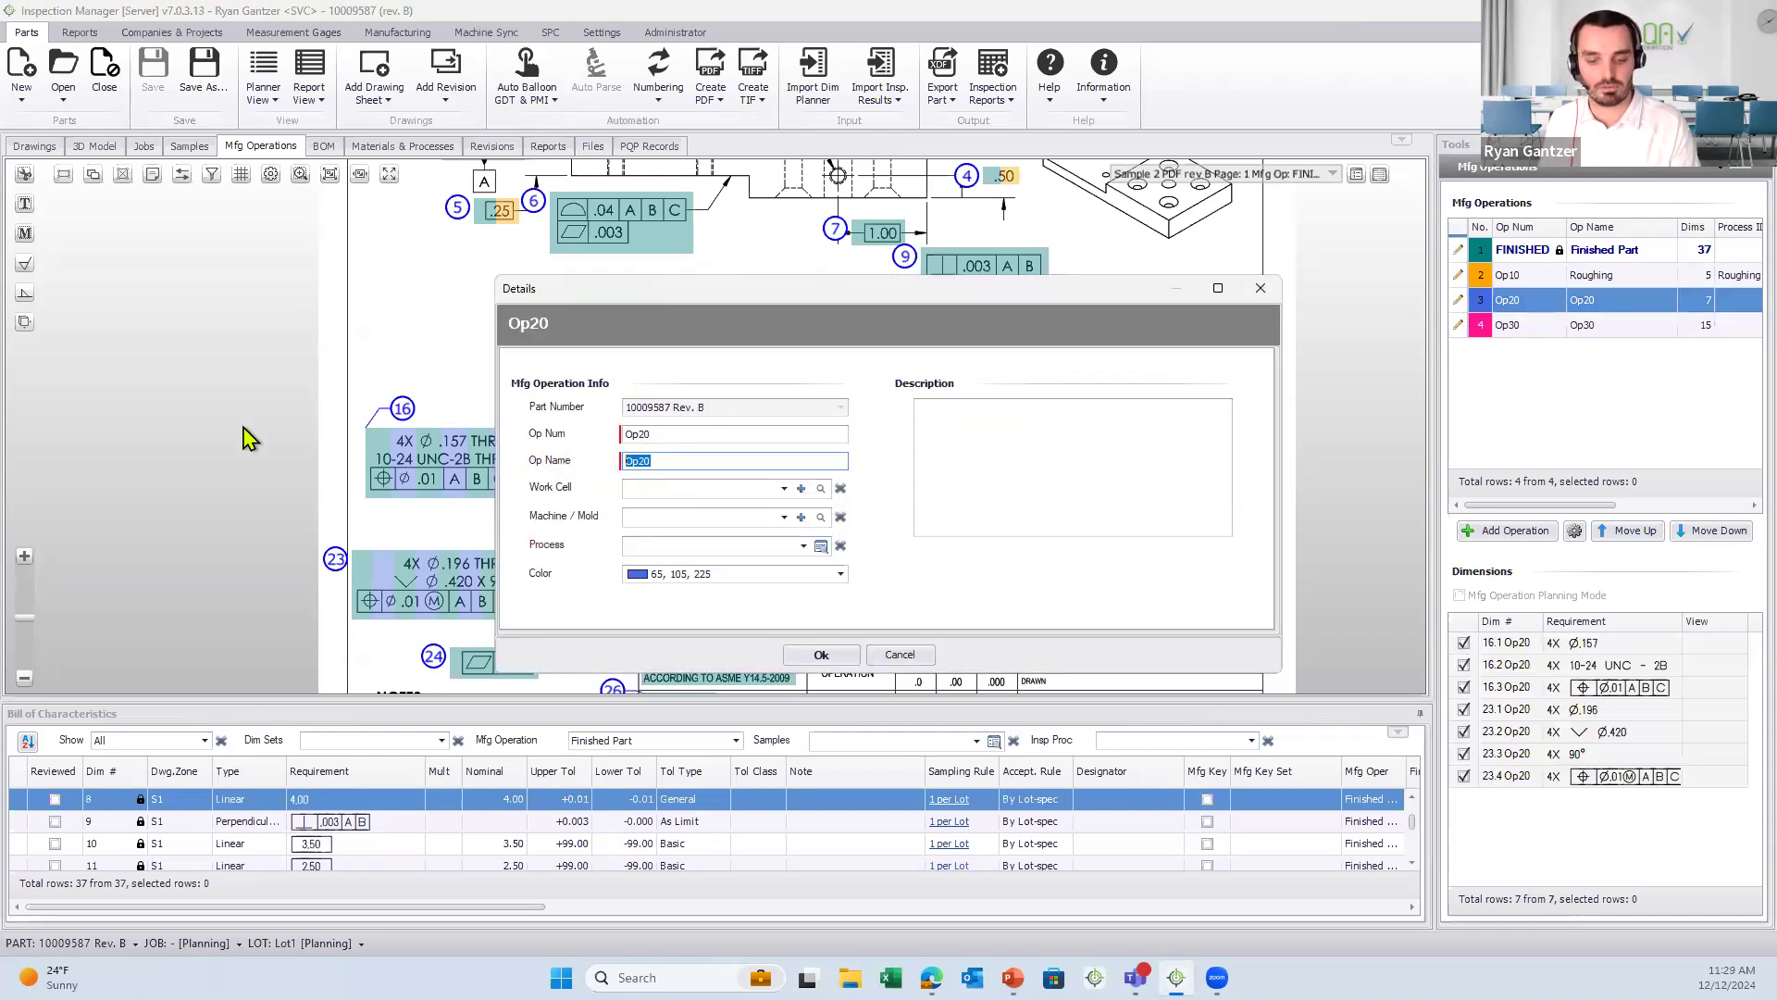
text(Drilling)
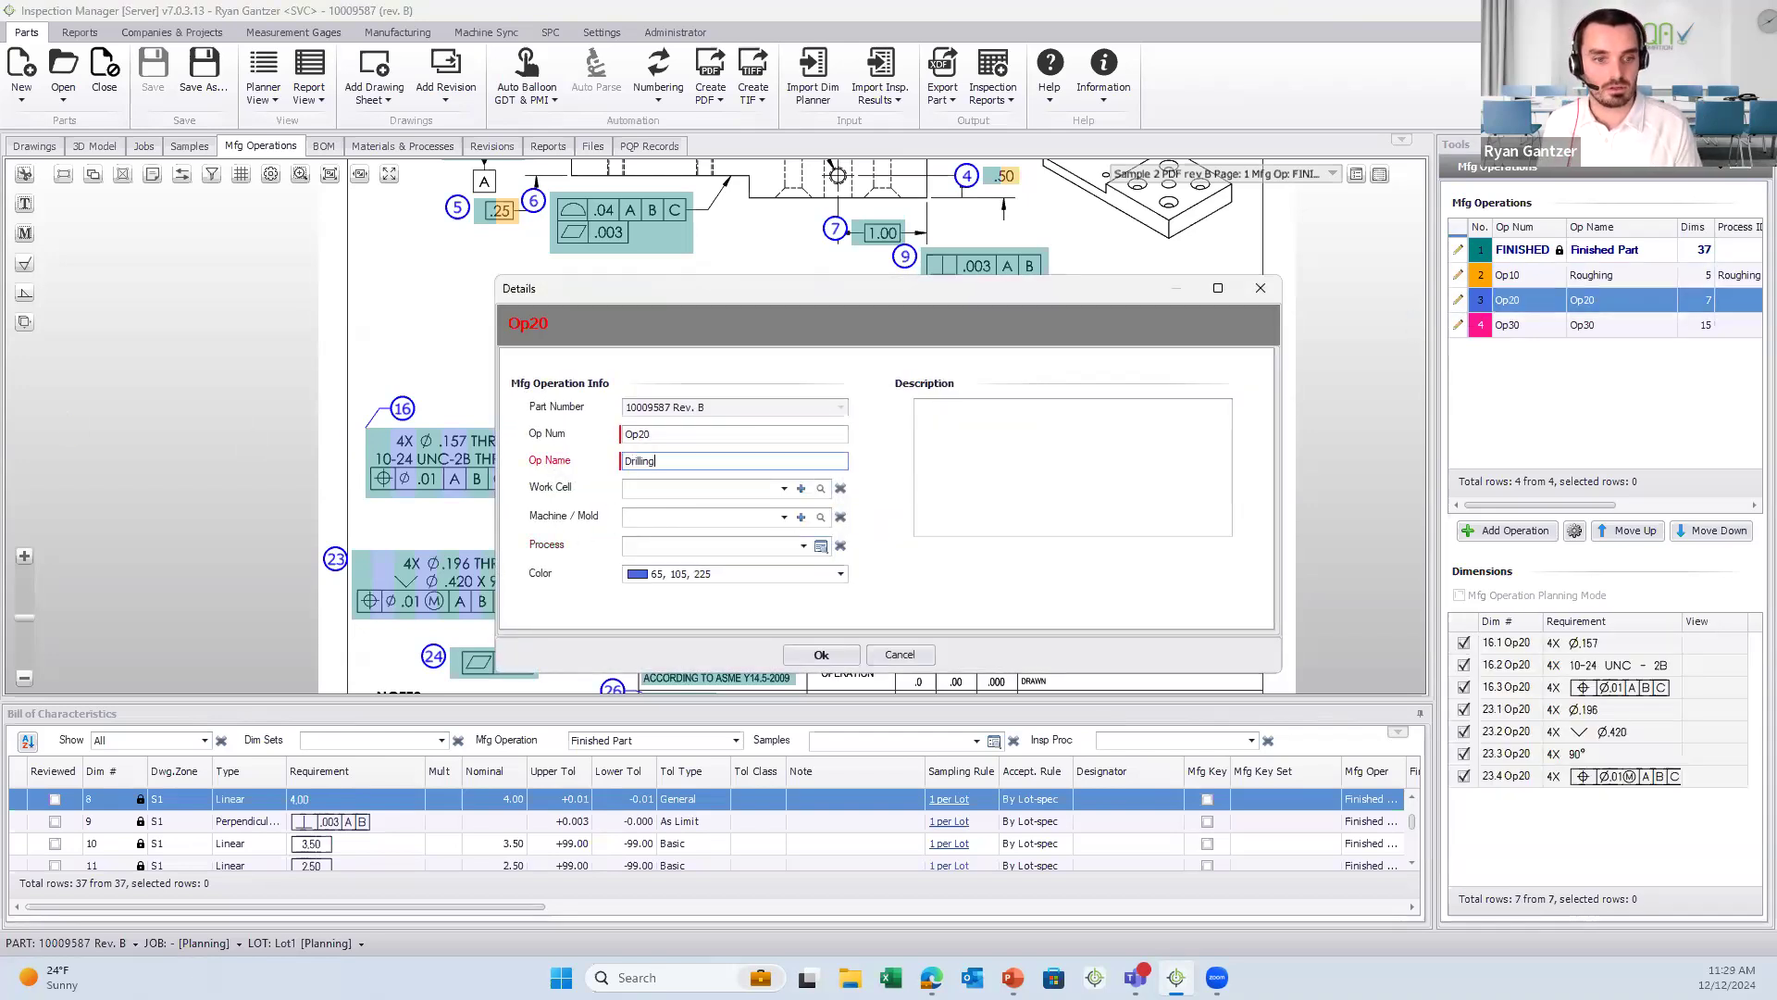
click(718, 546)
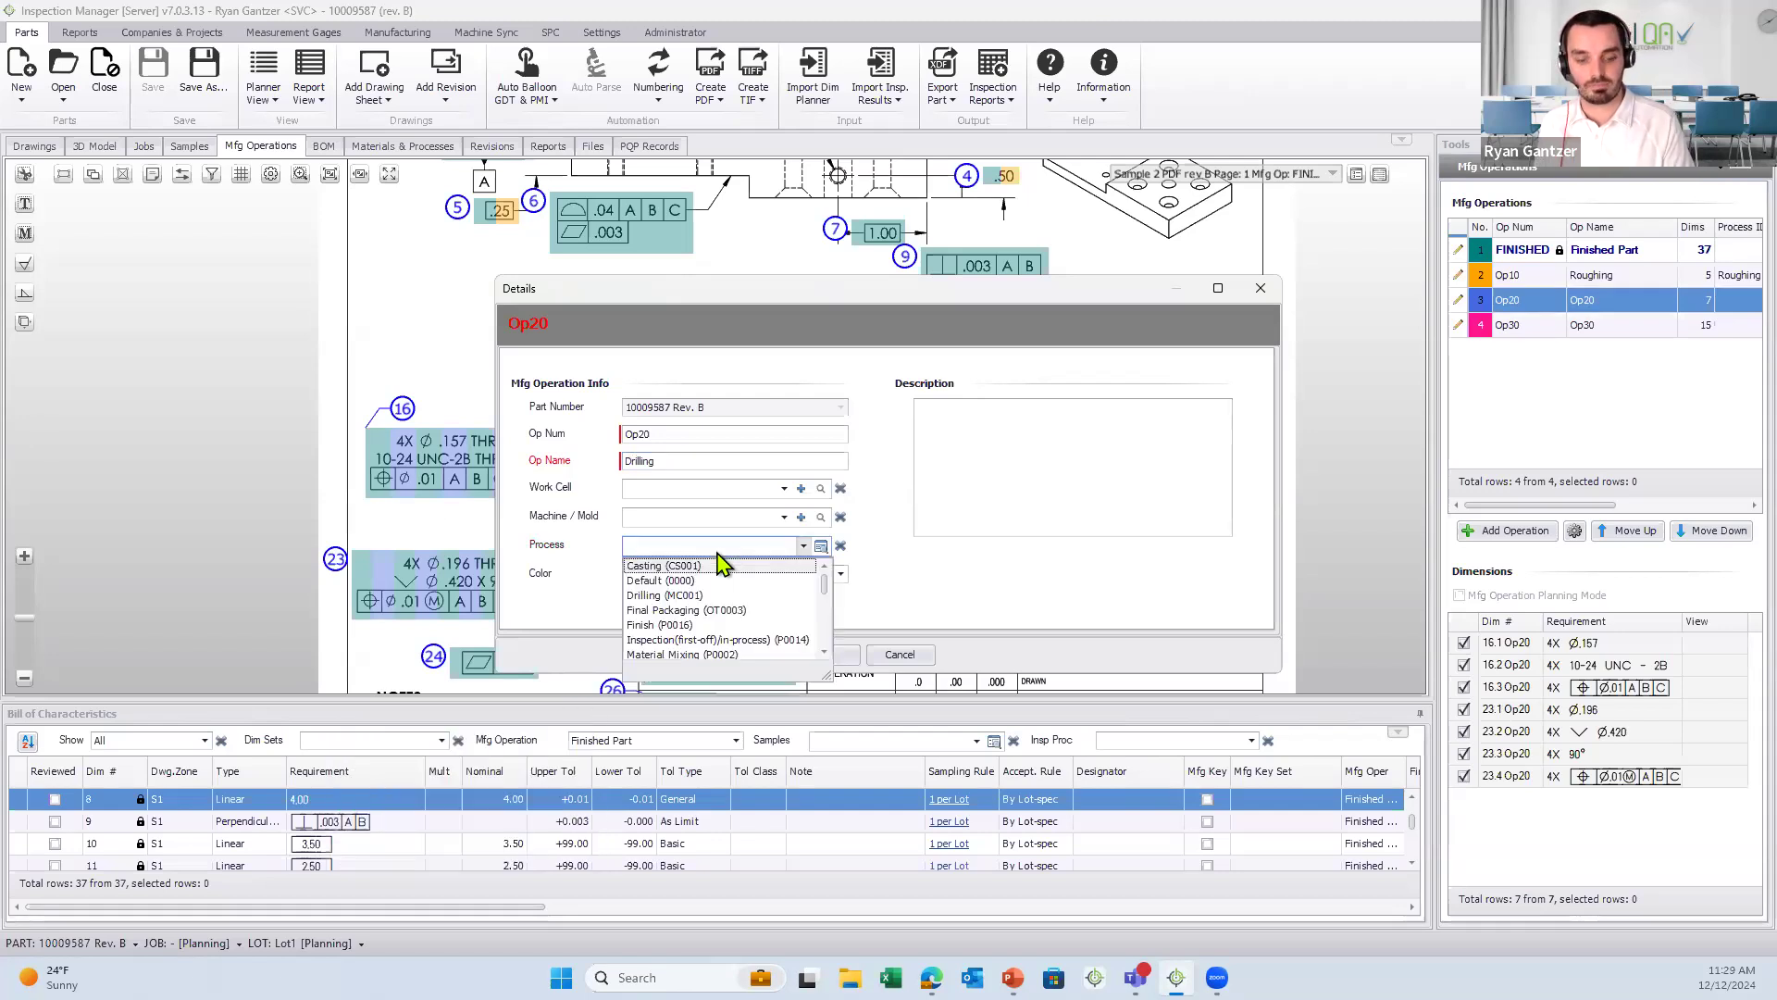
click(703, 597)
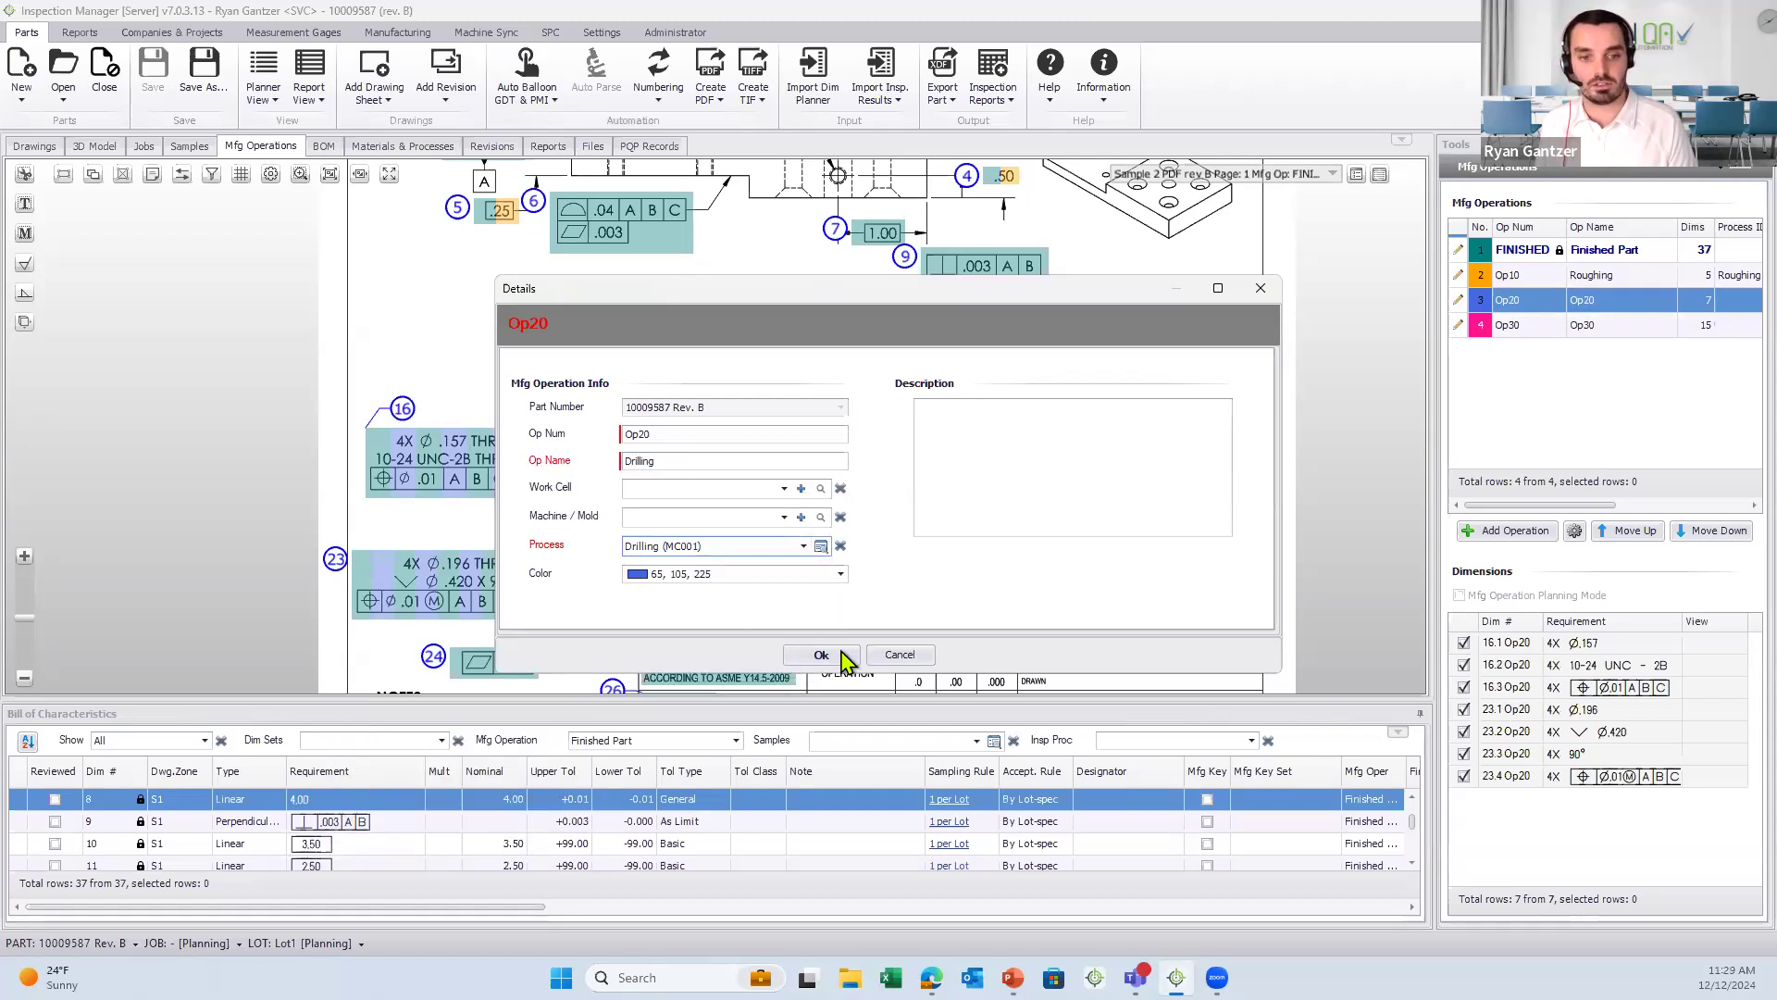
click(841, 654)
- Name operation Op30 Turning and assign it the Turning (MC003) process
click(1459, 326)
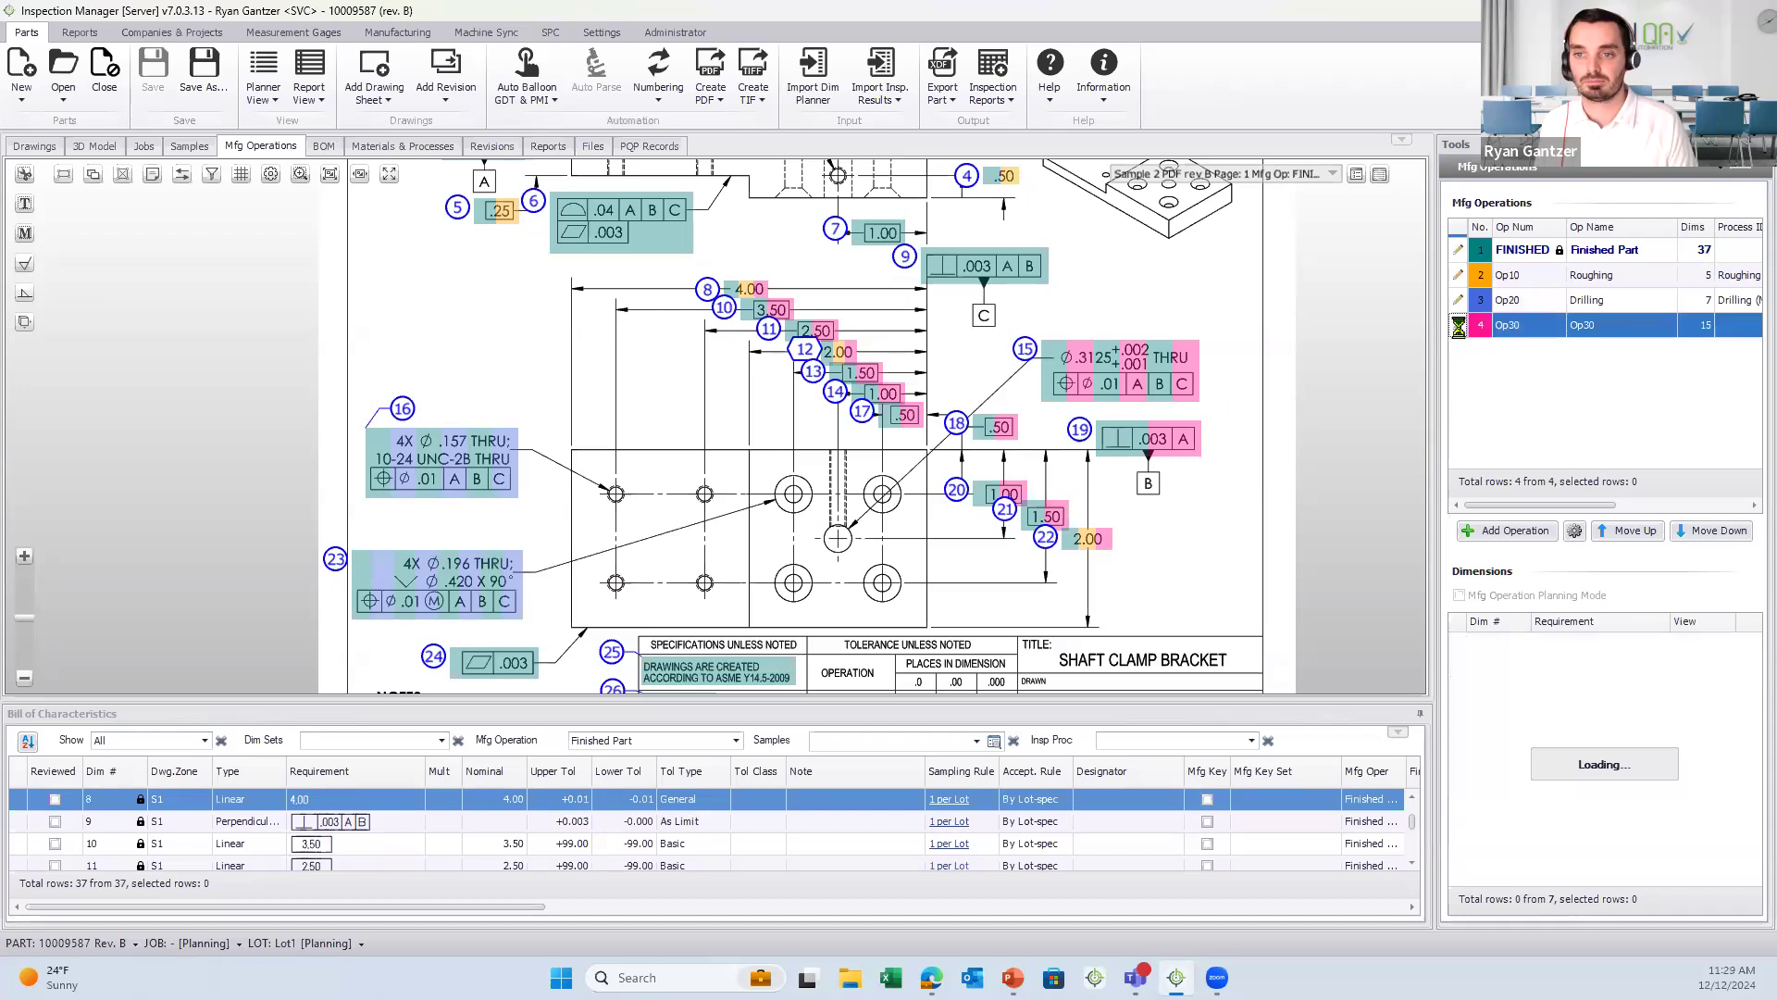
click(742, 460)
key(ctrl+a)
text(Turning)
click(664, 546)
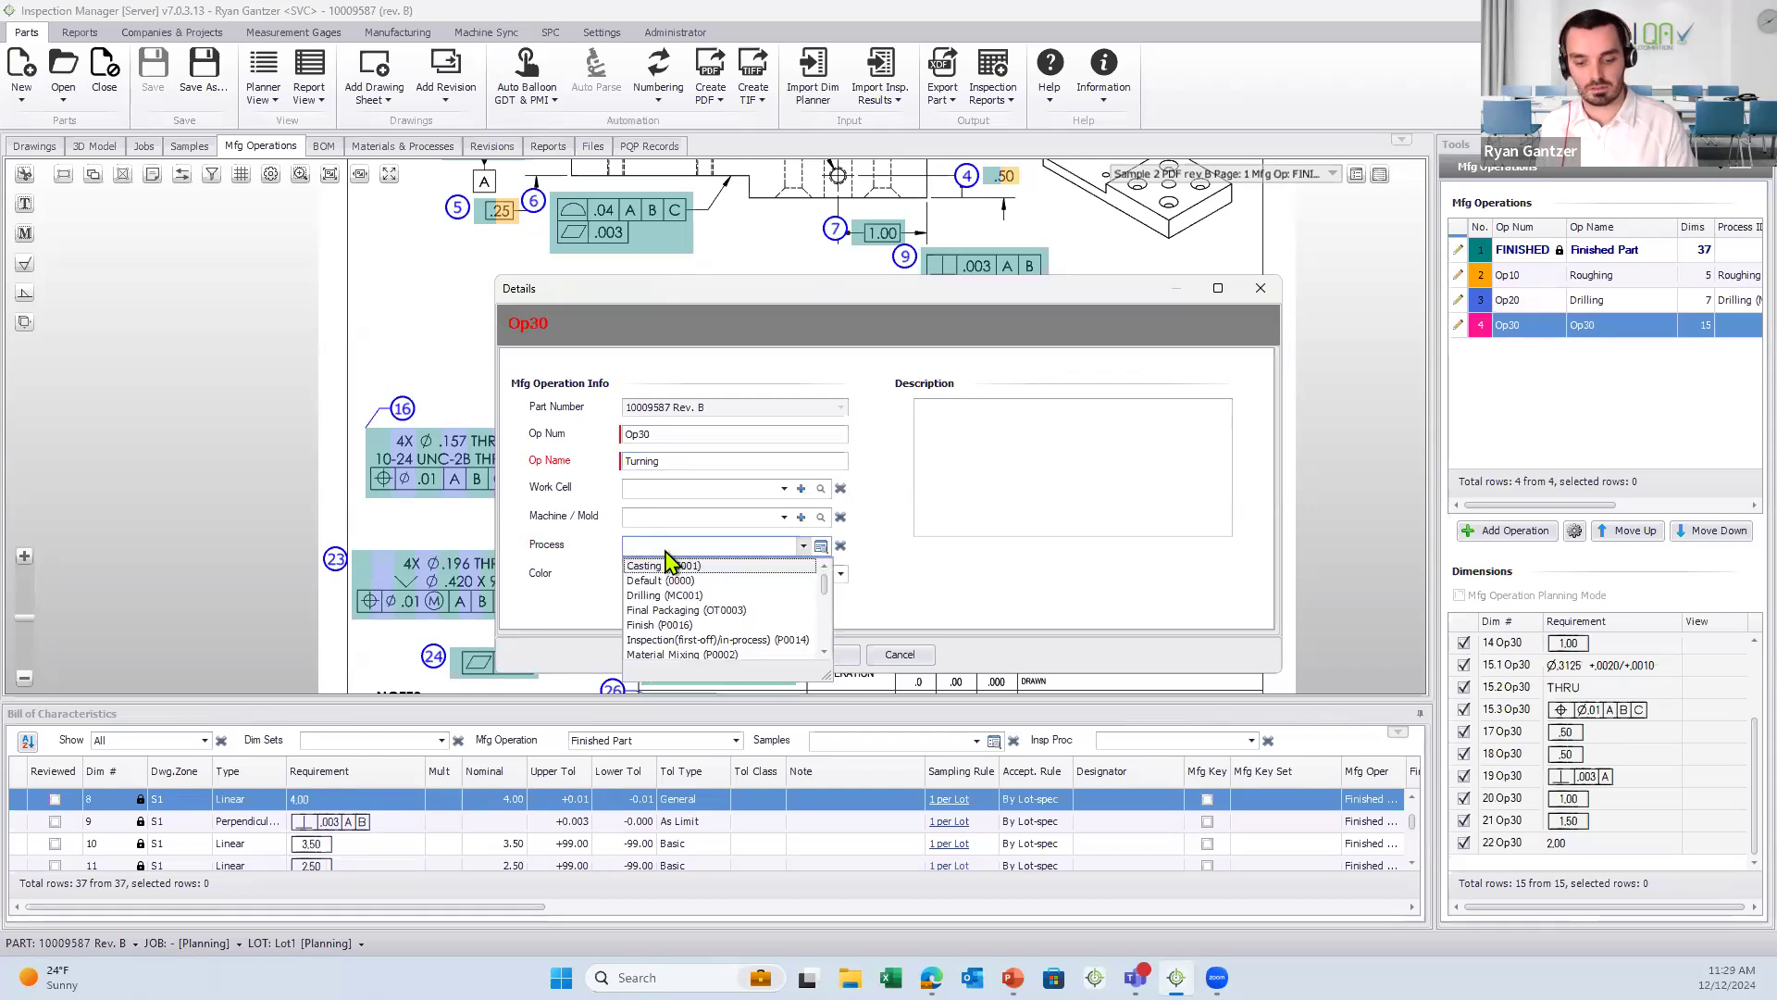
scroll(671, 611, down, 3)
click(671, 645)
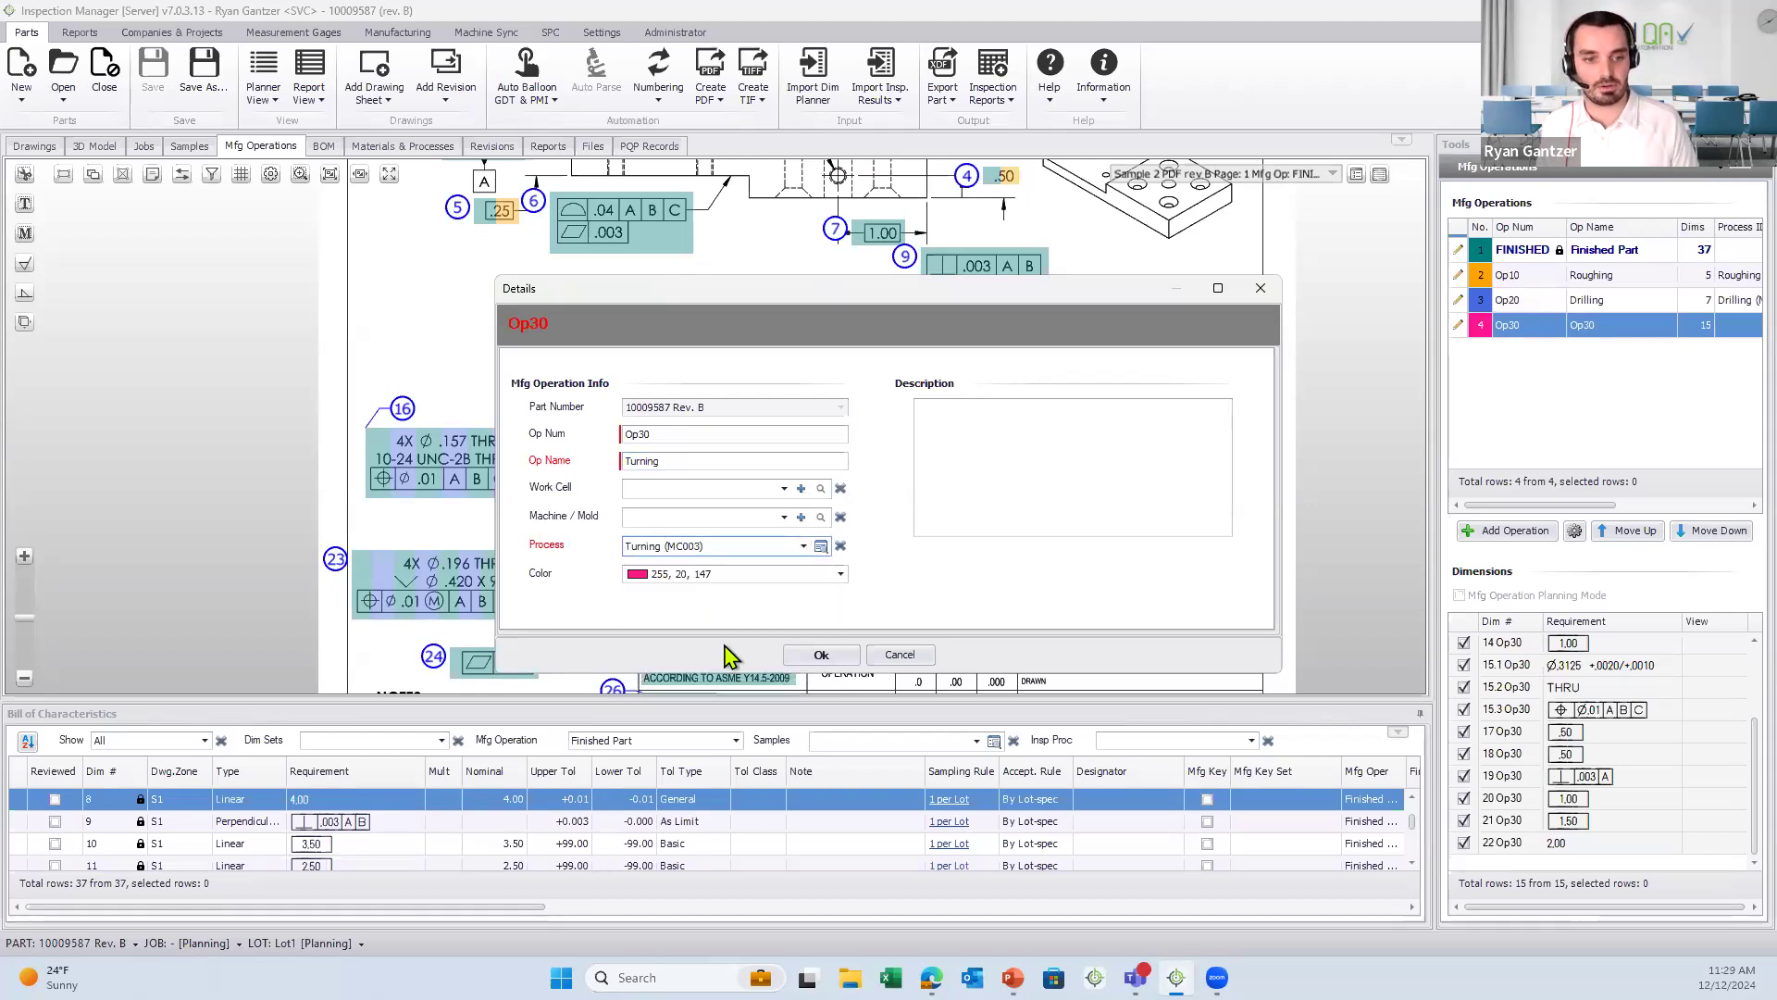
click(831, 659)
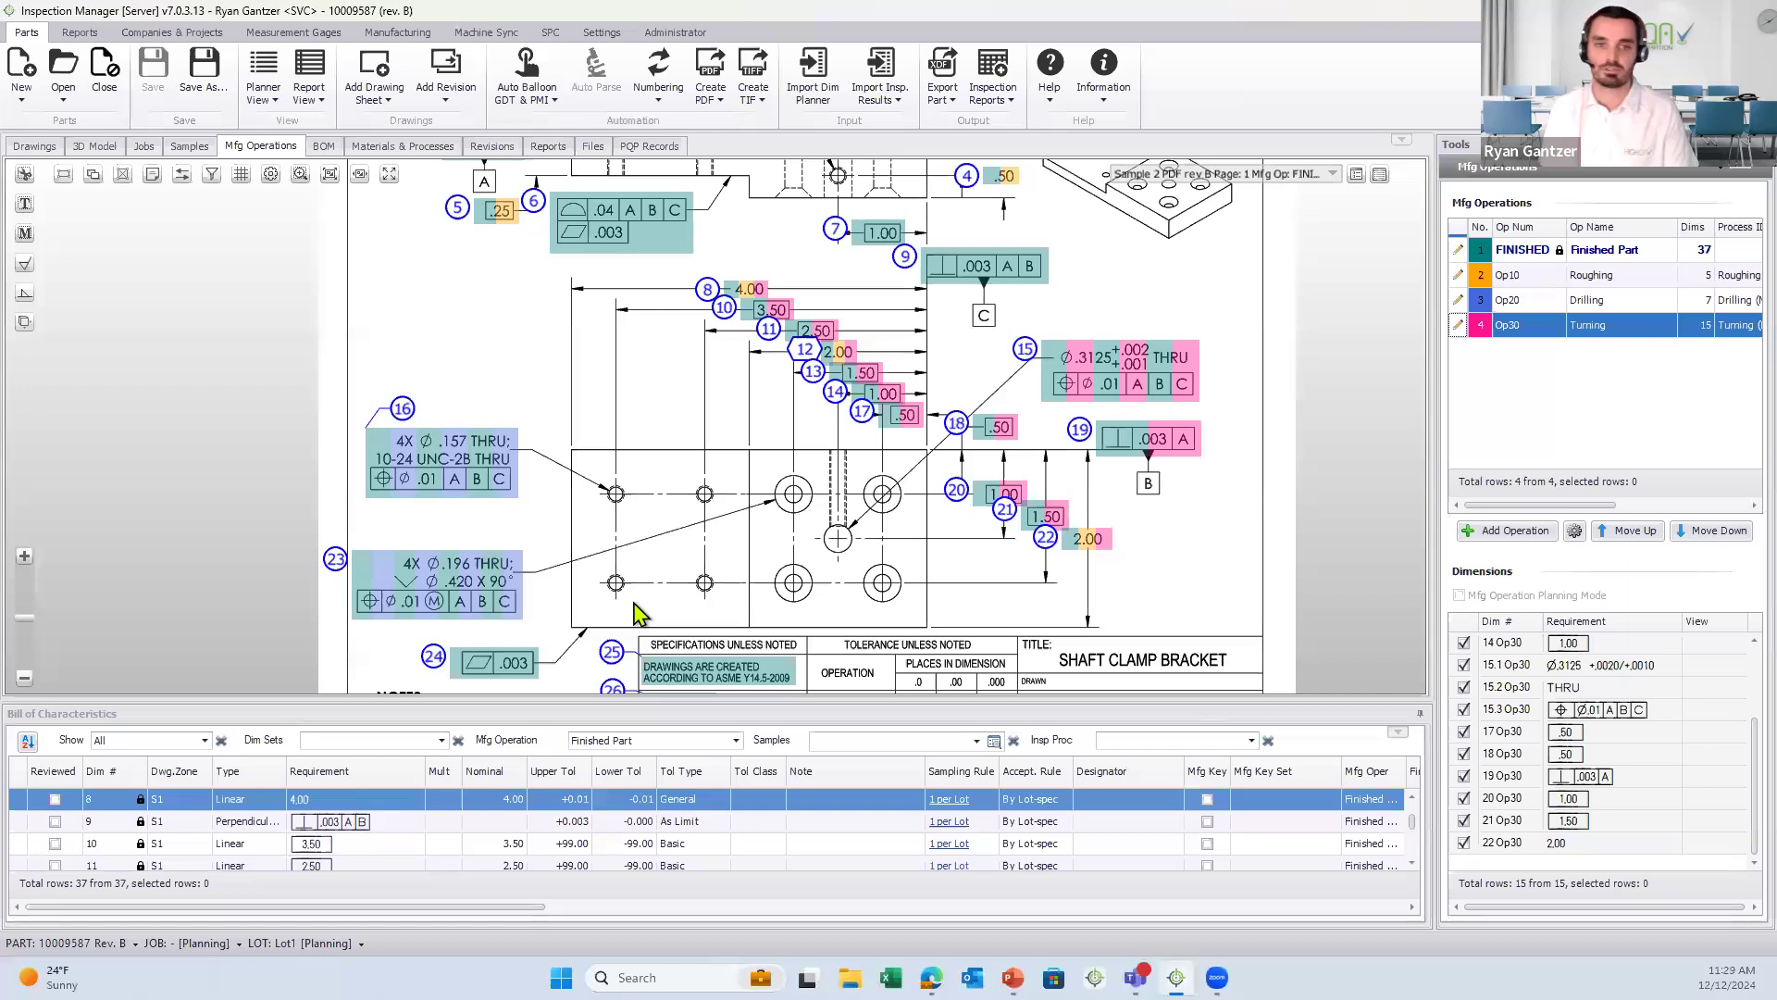
- Filter the bill of characteristics to the Roughing operation and enlarge the list to show all its dimensions
scroll(635, 611, down, 2)
scroll(693, 581, up, 1)
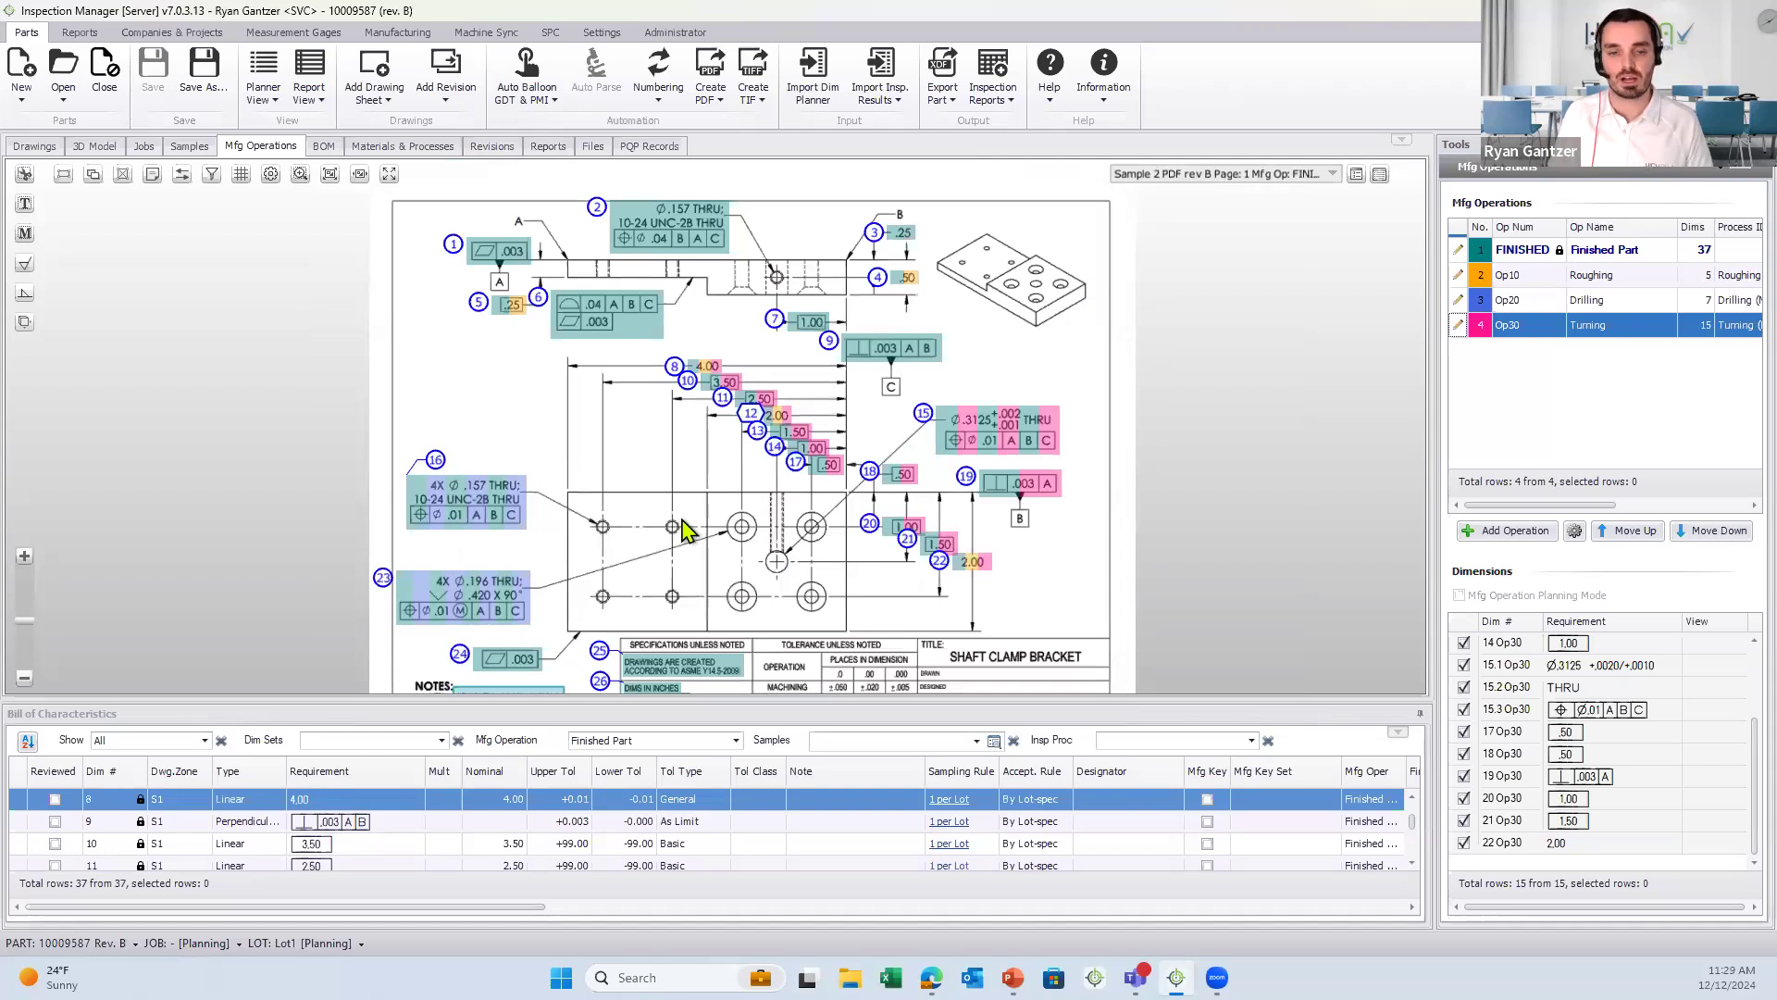
click(734, 740)
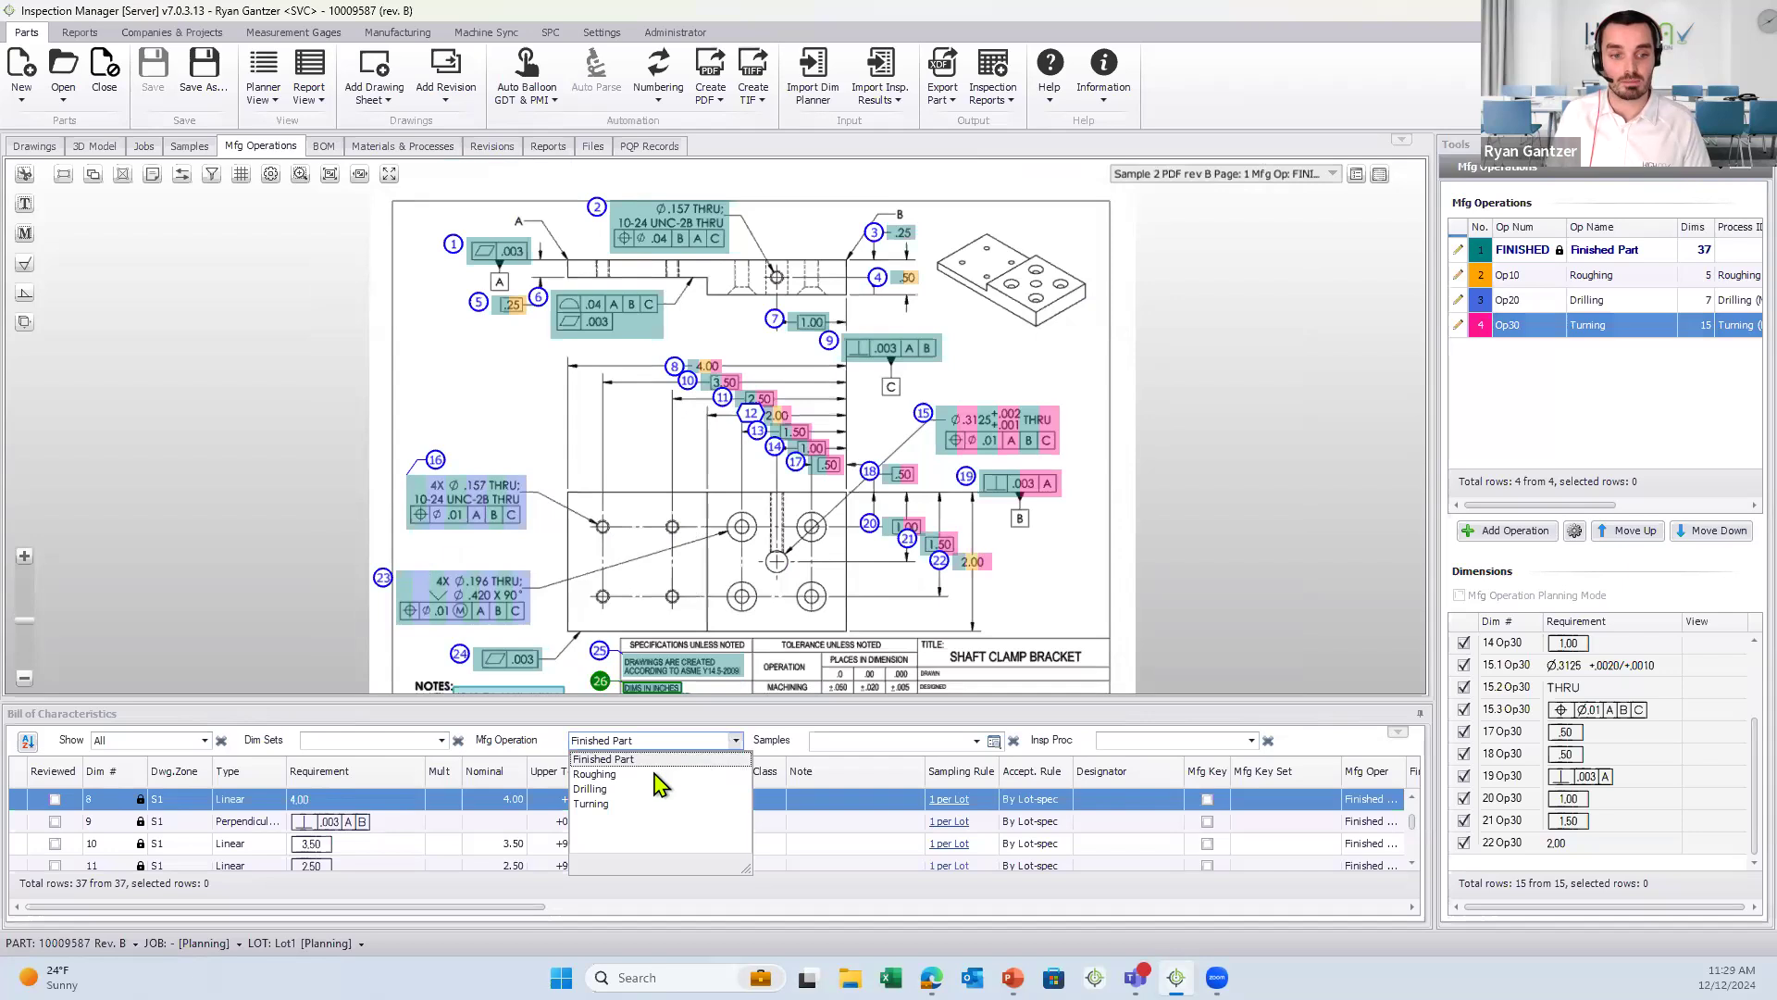
click(617, 776)
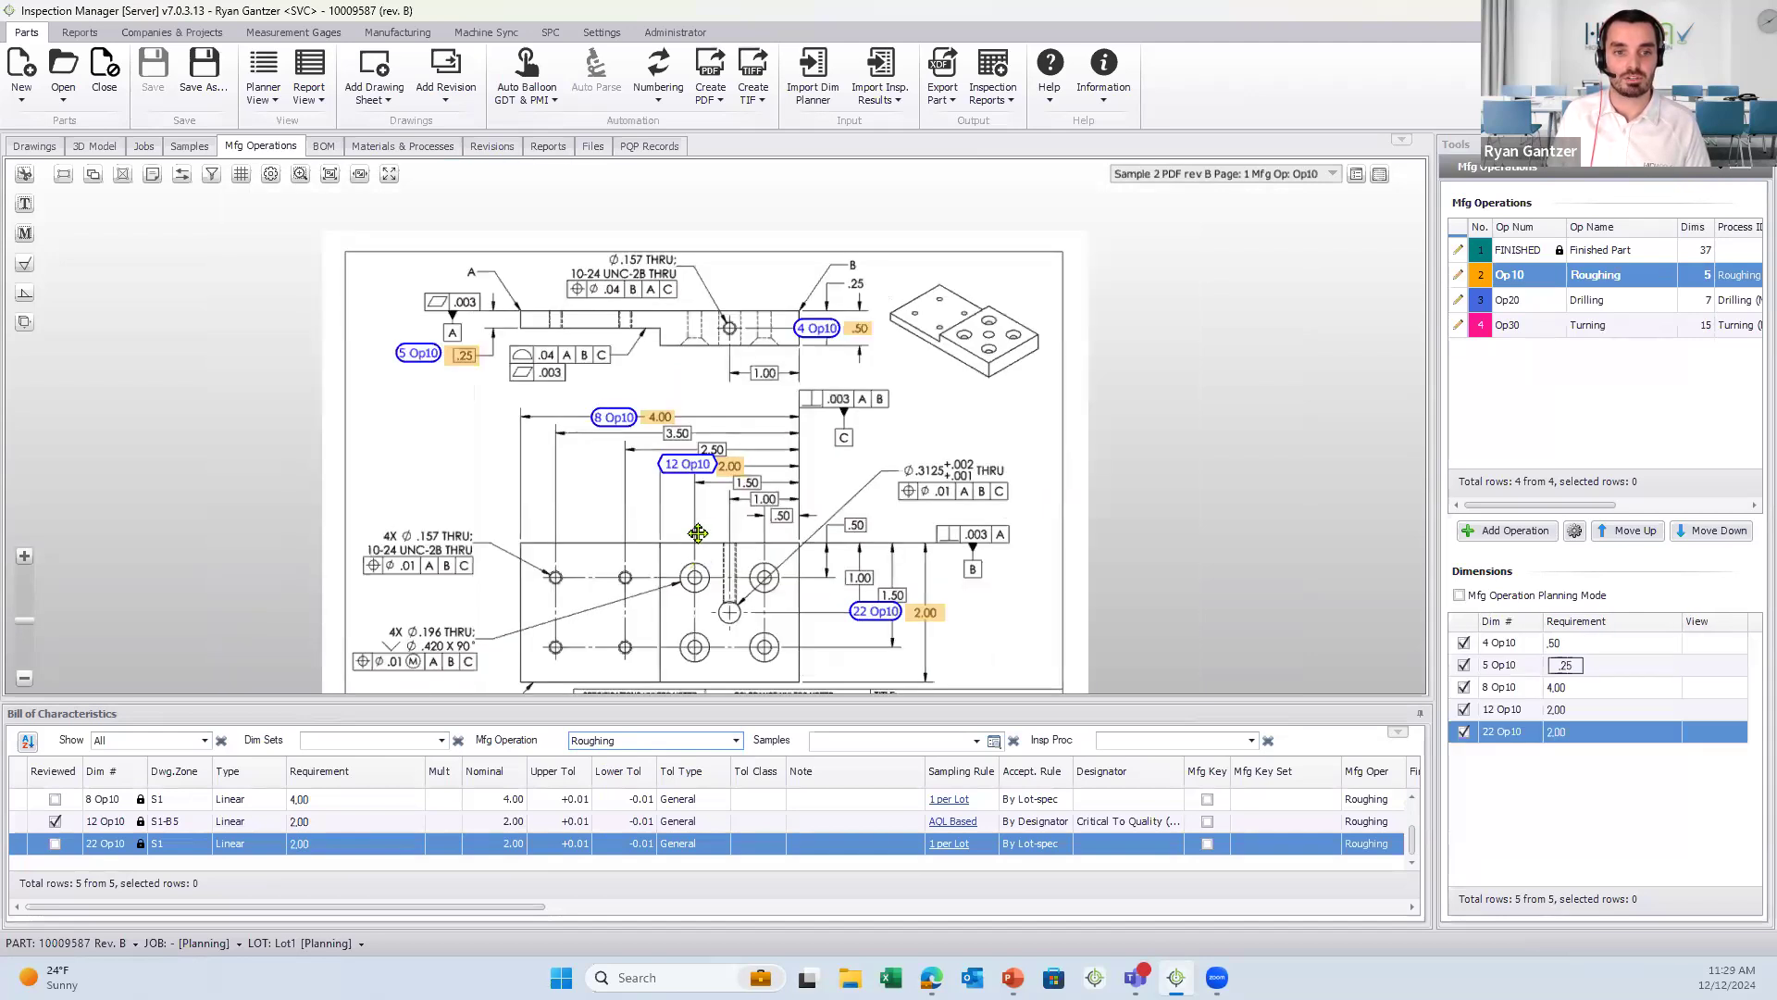
drag(710, 703, 724, 673)
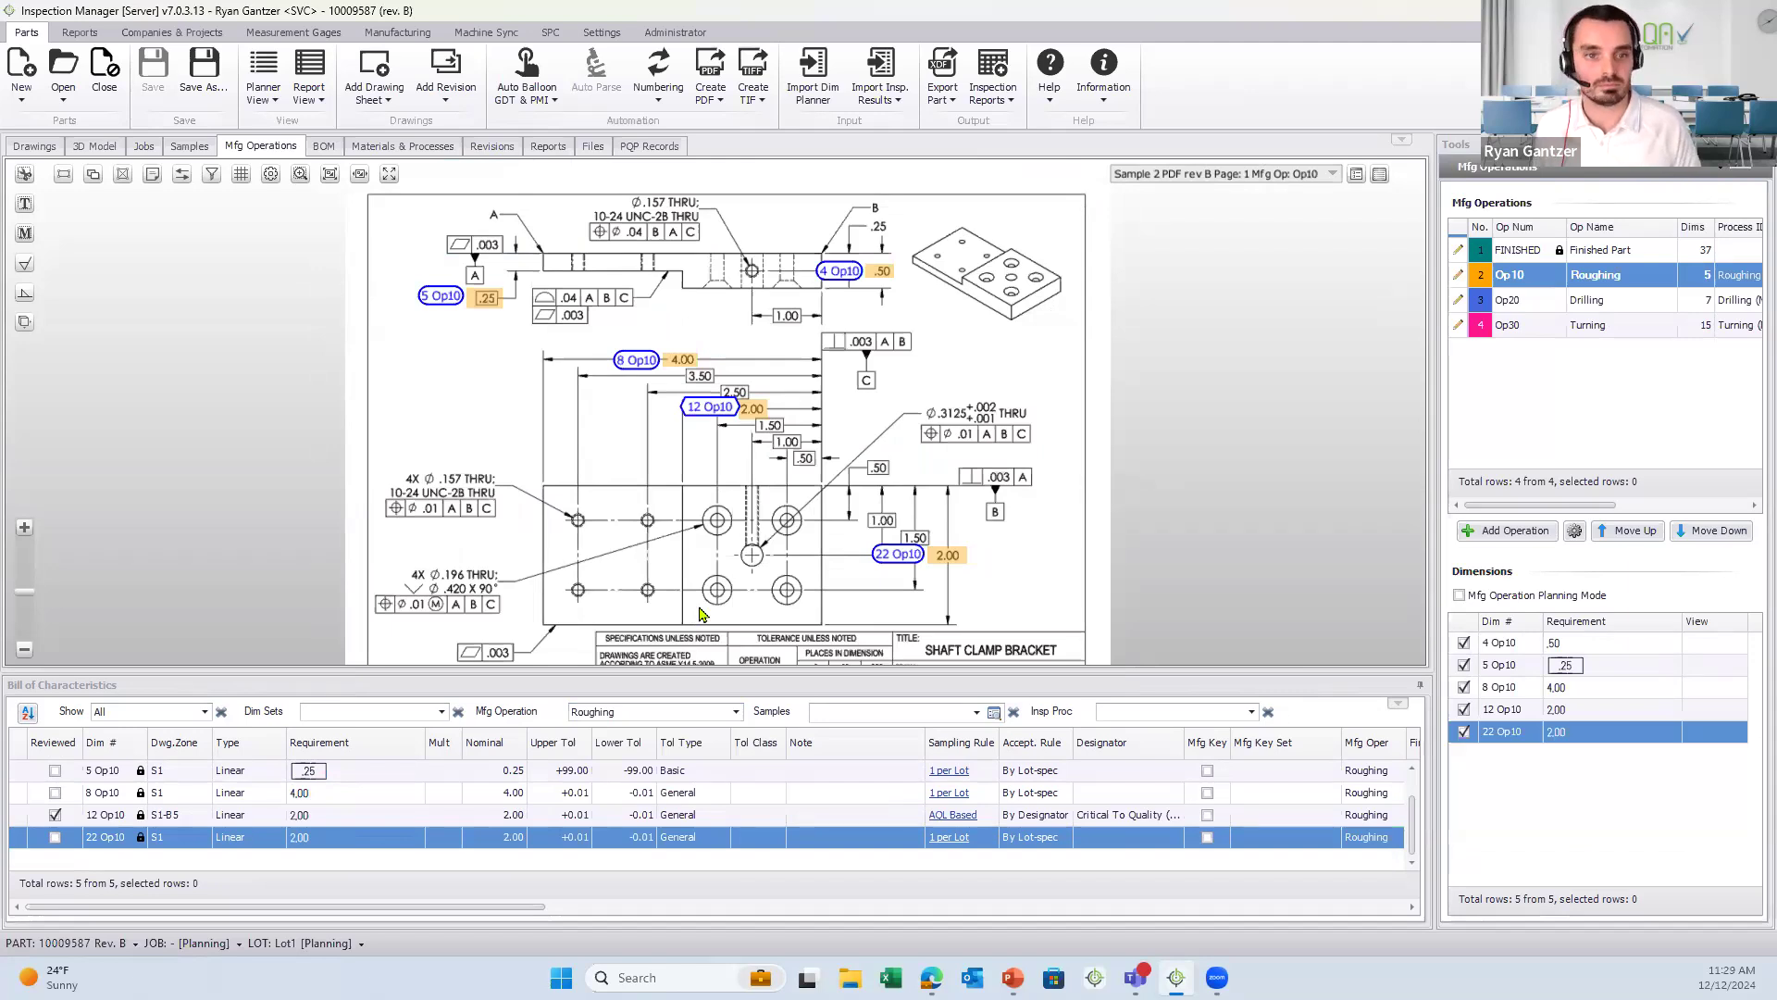
scroll(655, 783, up, 1)
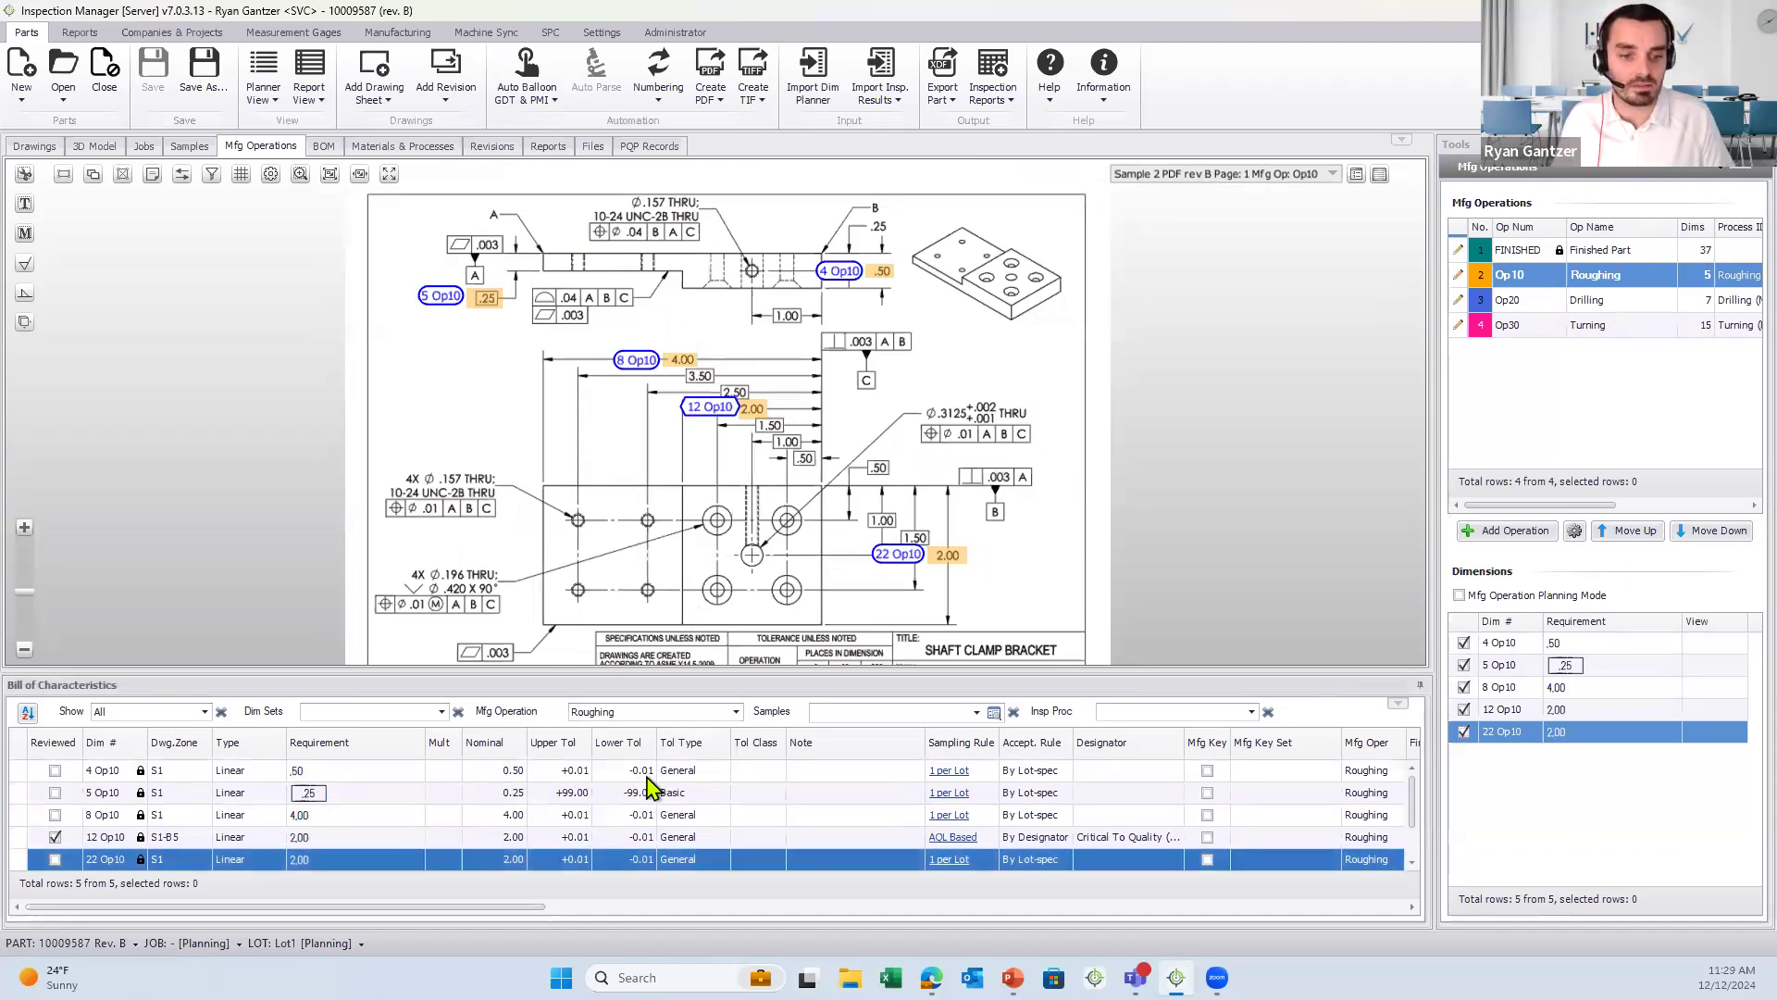
- Open a bulk update for all Roughing characteristics, dismissing the error report, and configure it to add 0.02 to their nominal values
click(523, 773)
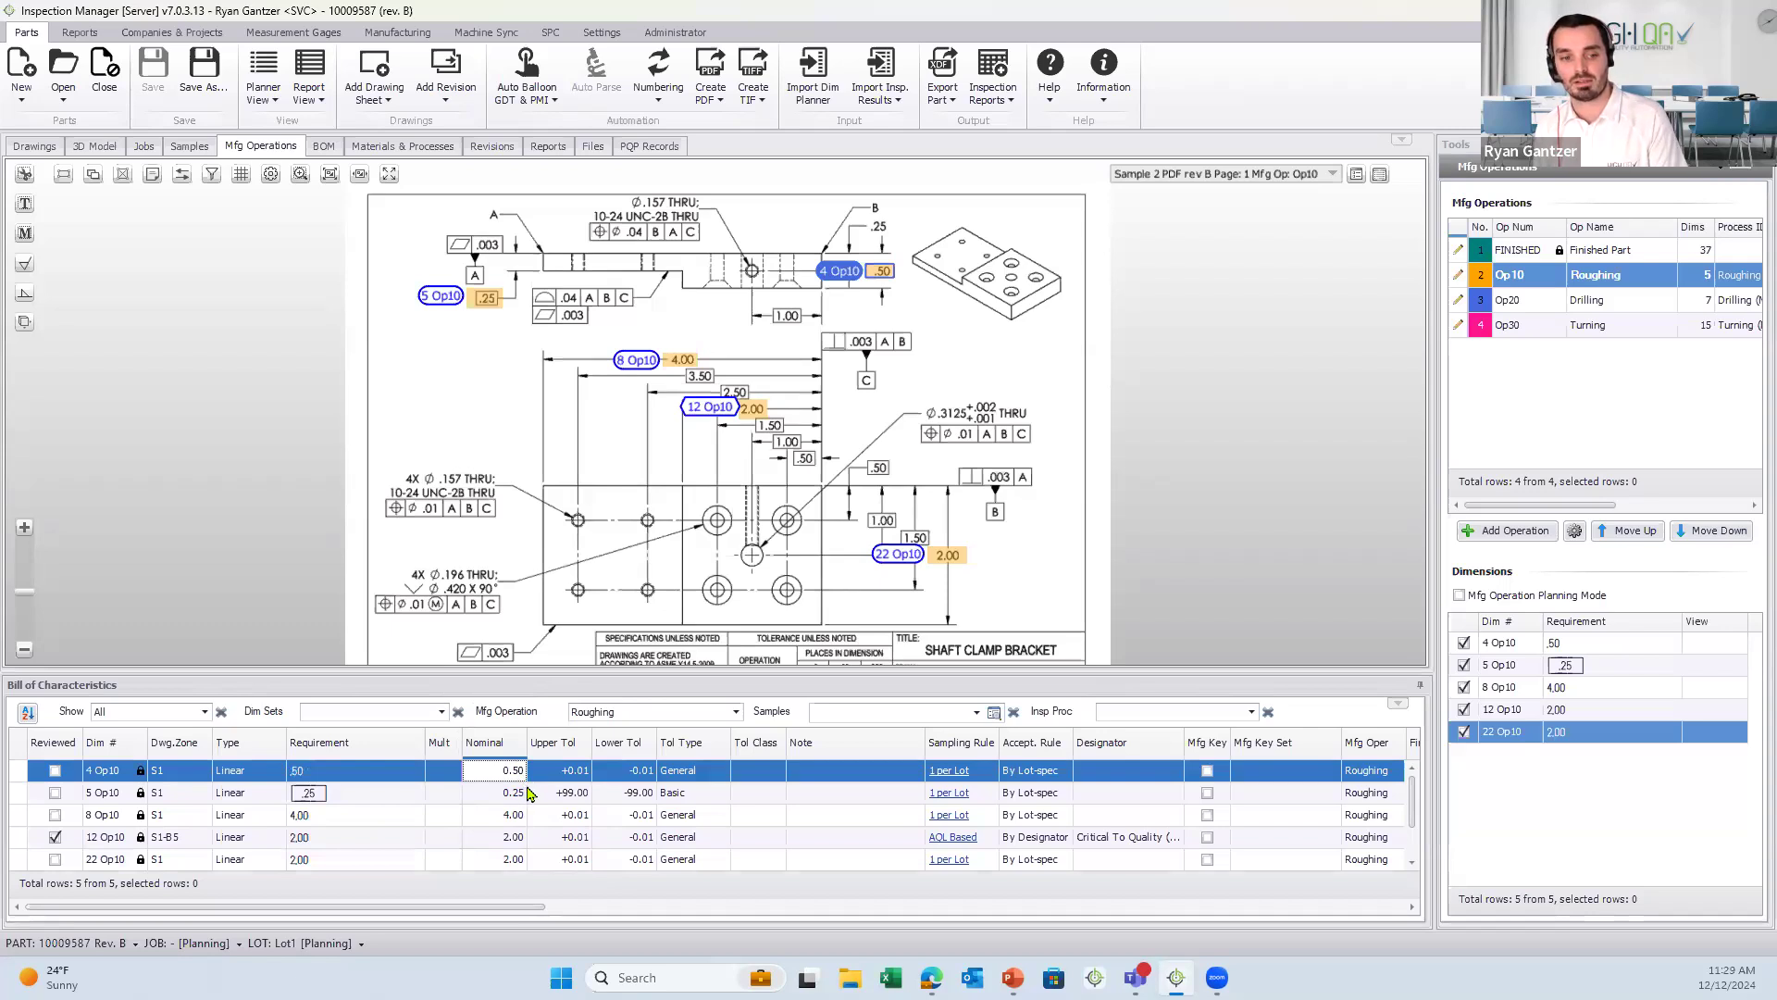
key(ctrl+a)
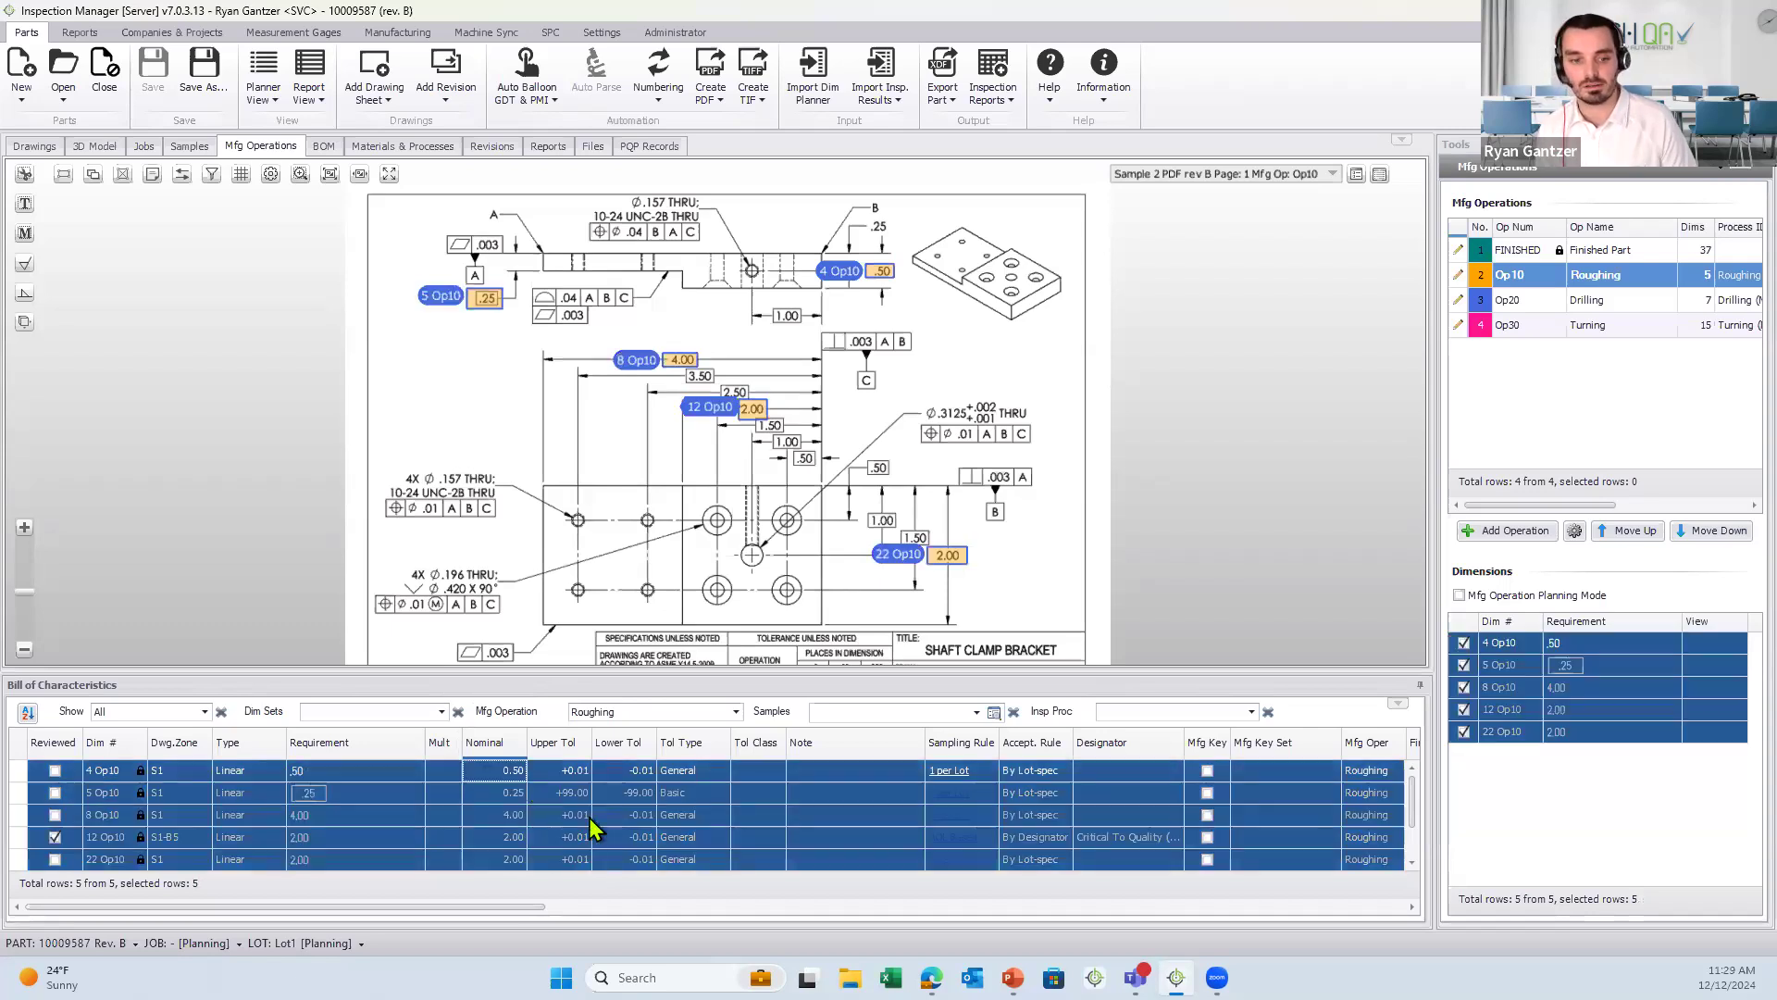
right_click(593, 818)
click(654, 640)
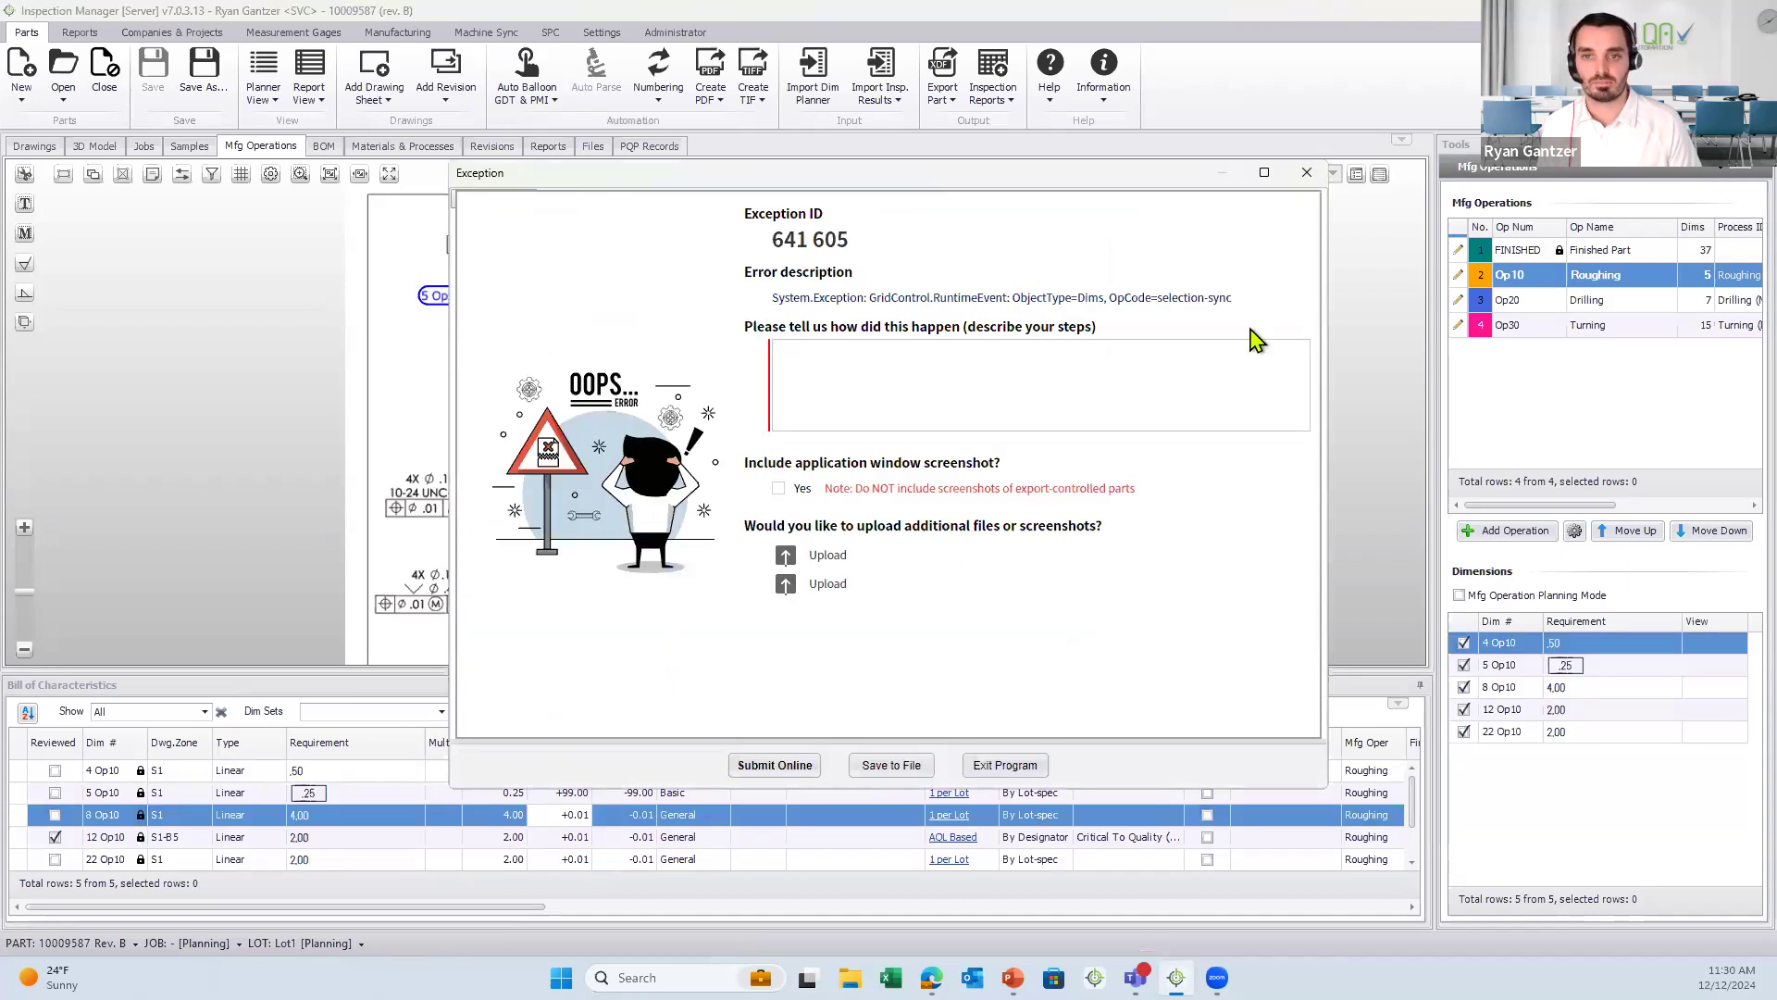
click(1307, 173)
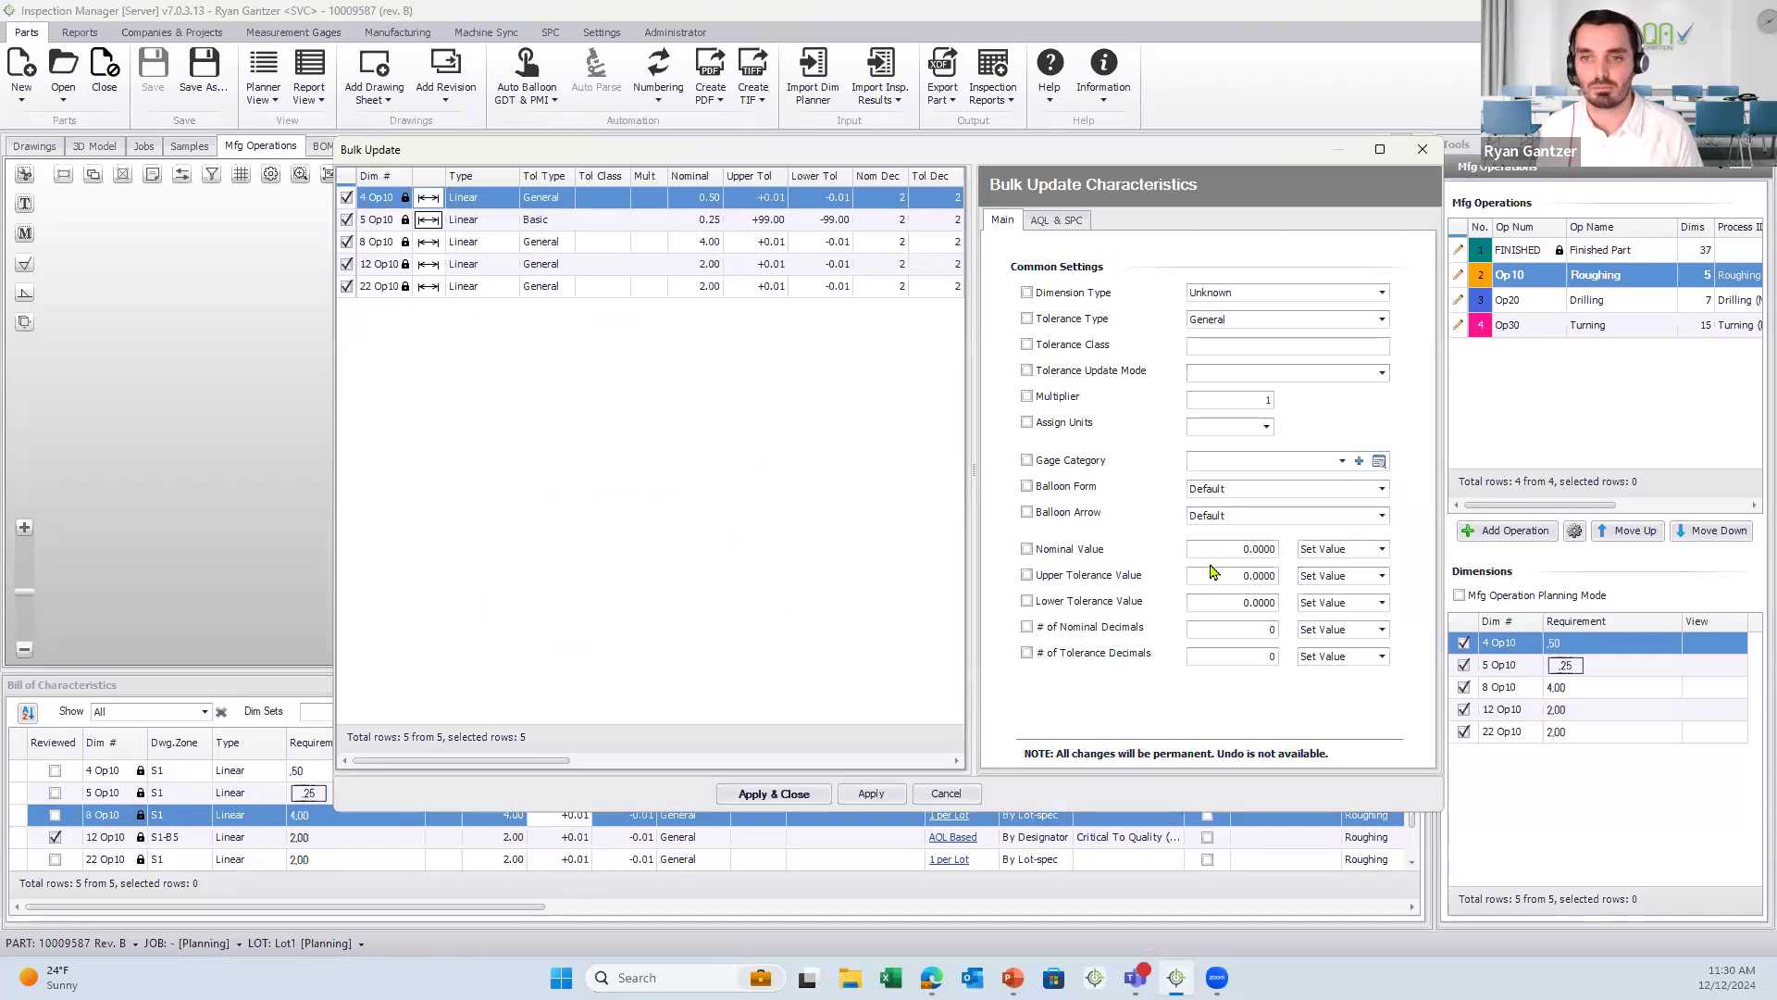
click(1383, 552)
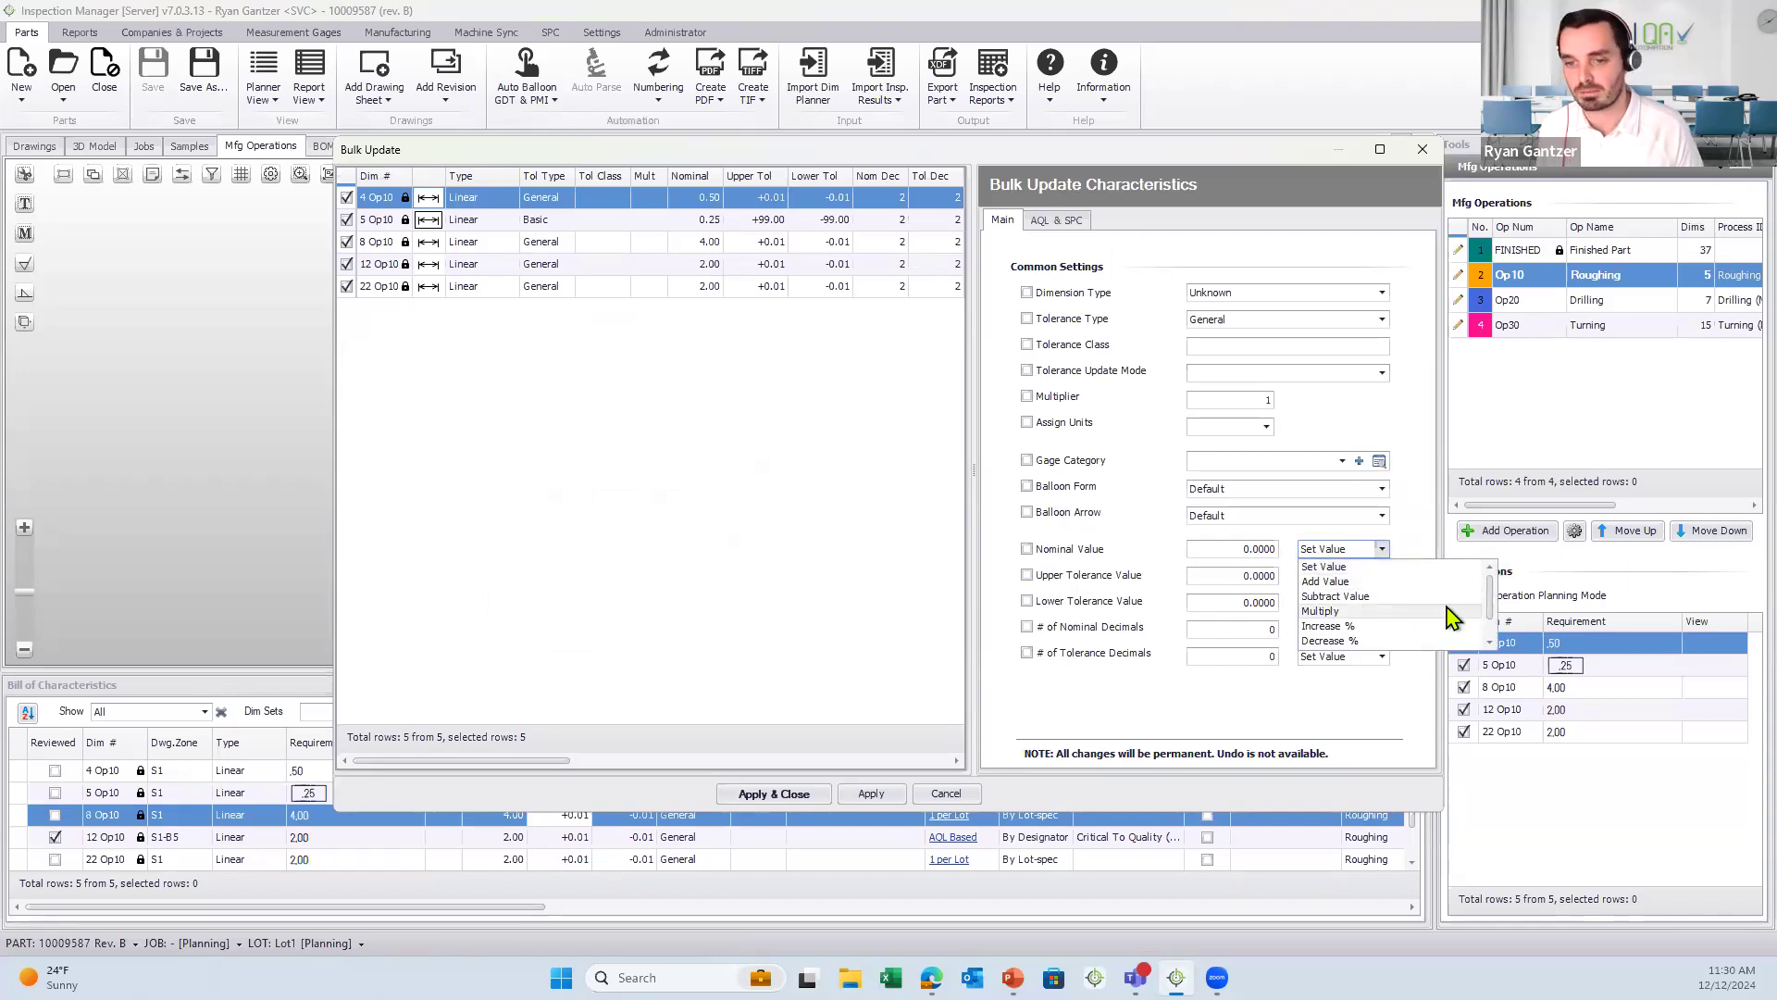
click(1325, 581)
click(1226, 548)
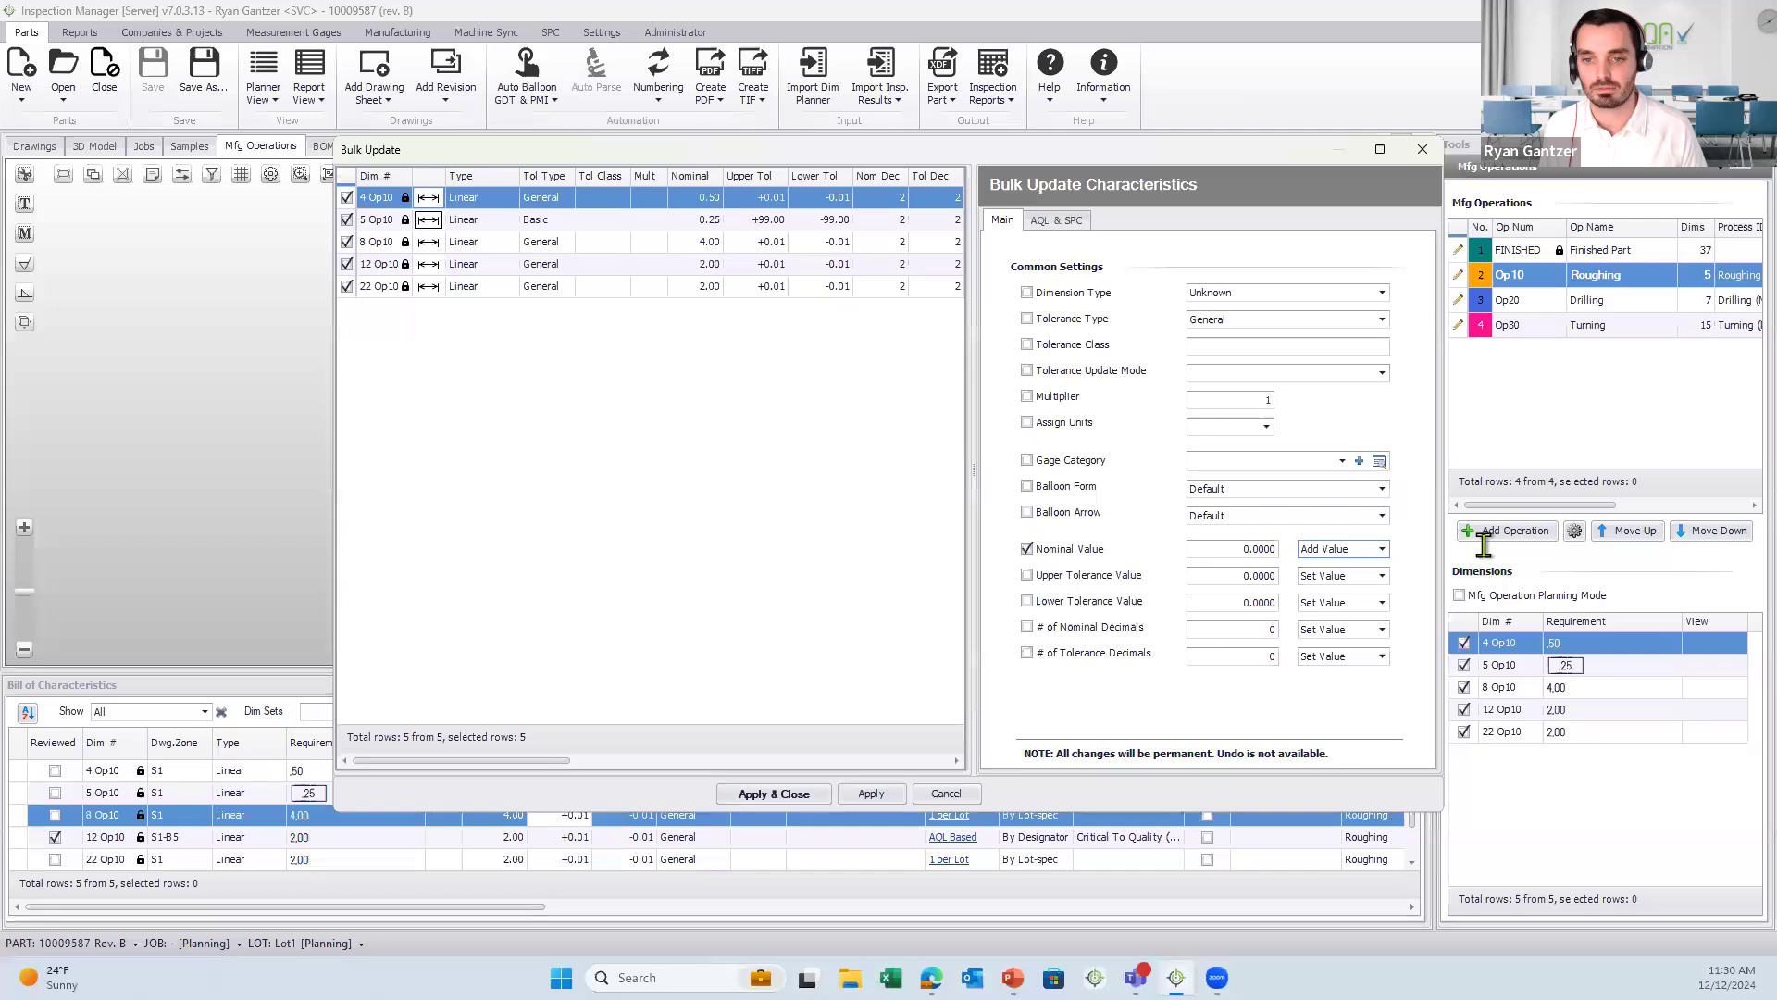
text(.02)
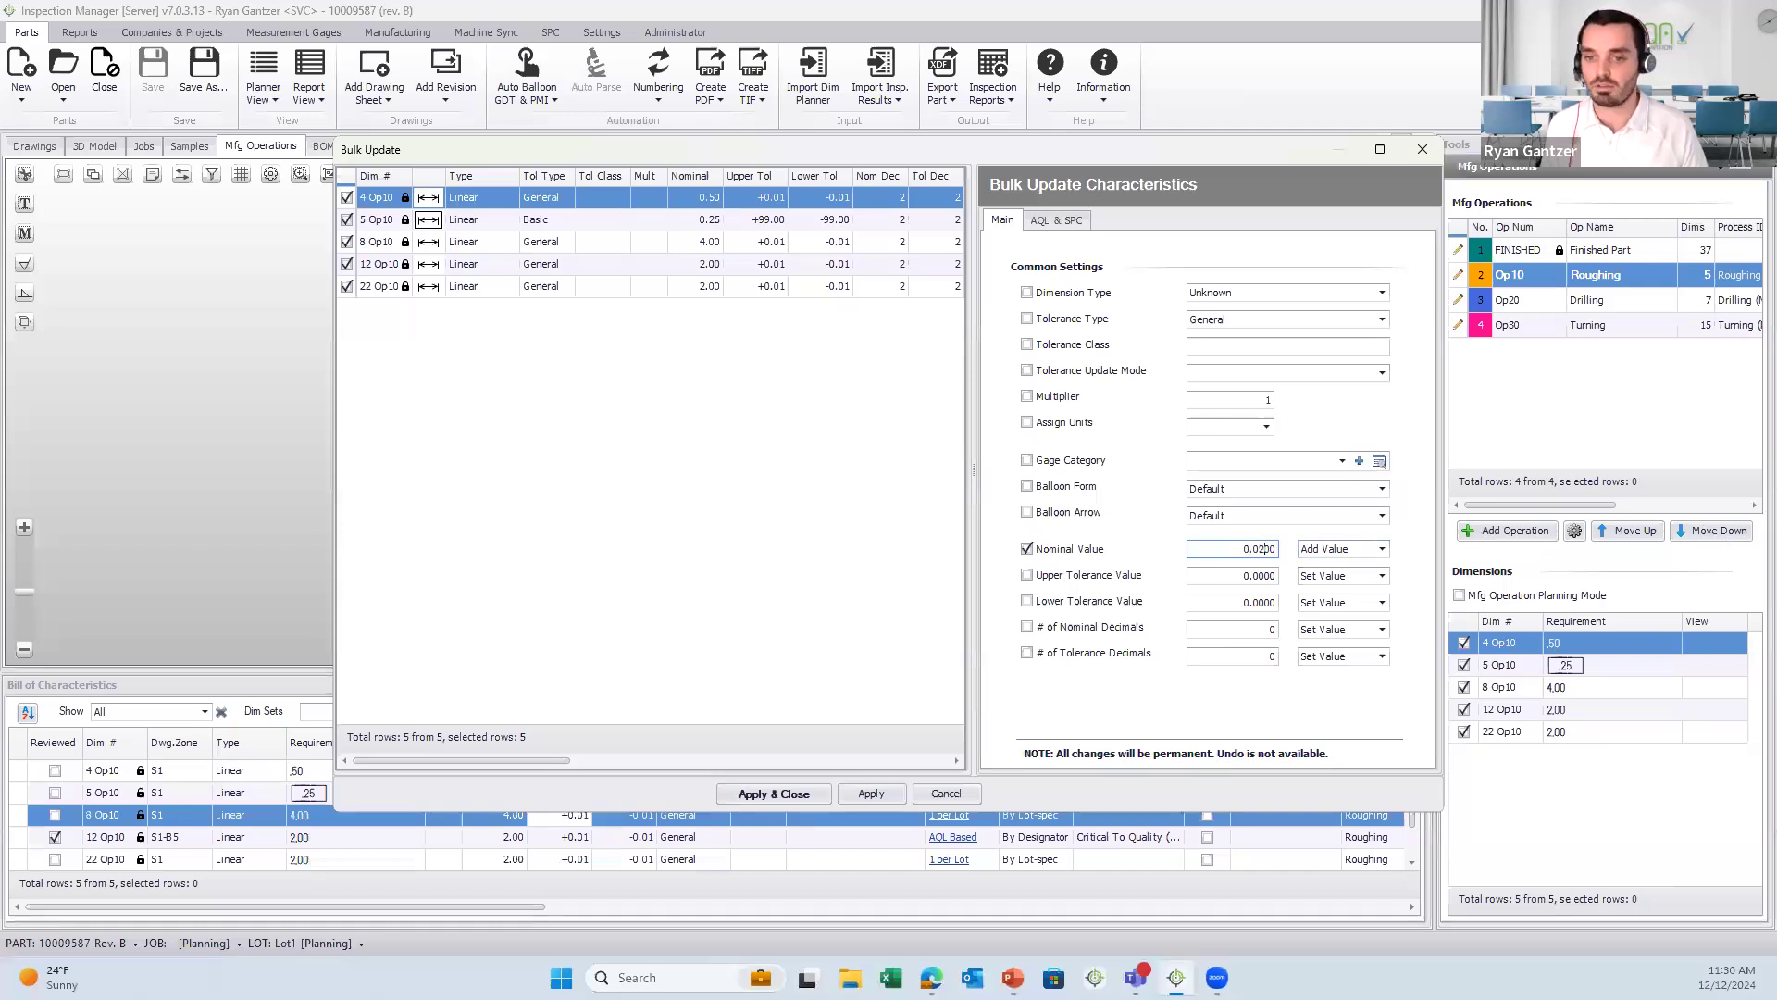
- Set the upper tolerance to 0.05 and the lower tolerance to -0.04, and apply the bulk update to the Roughing characteristics
click(1244, 576)
text(.05)
key(Tab)
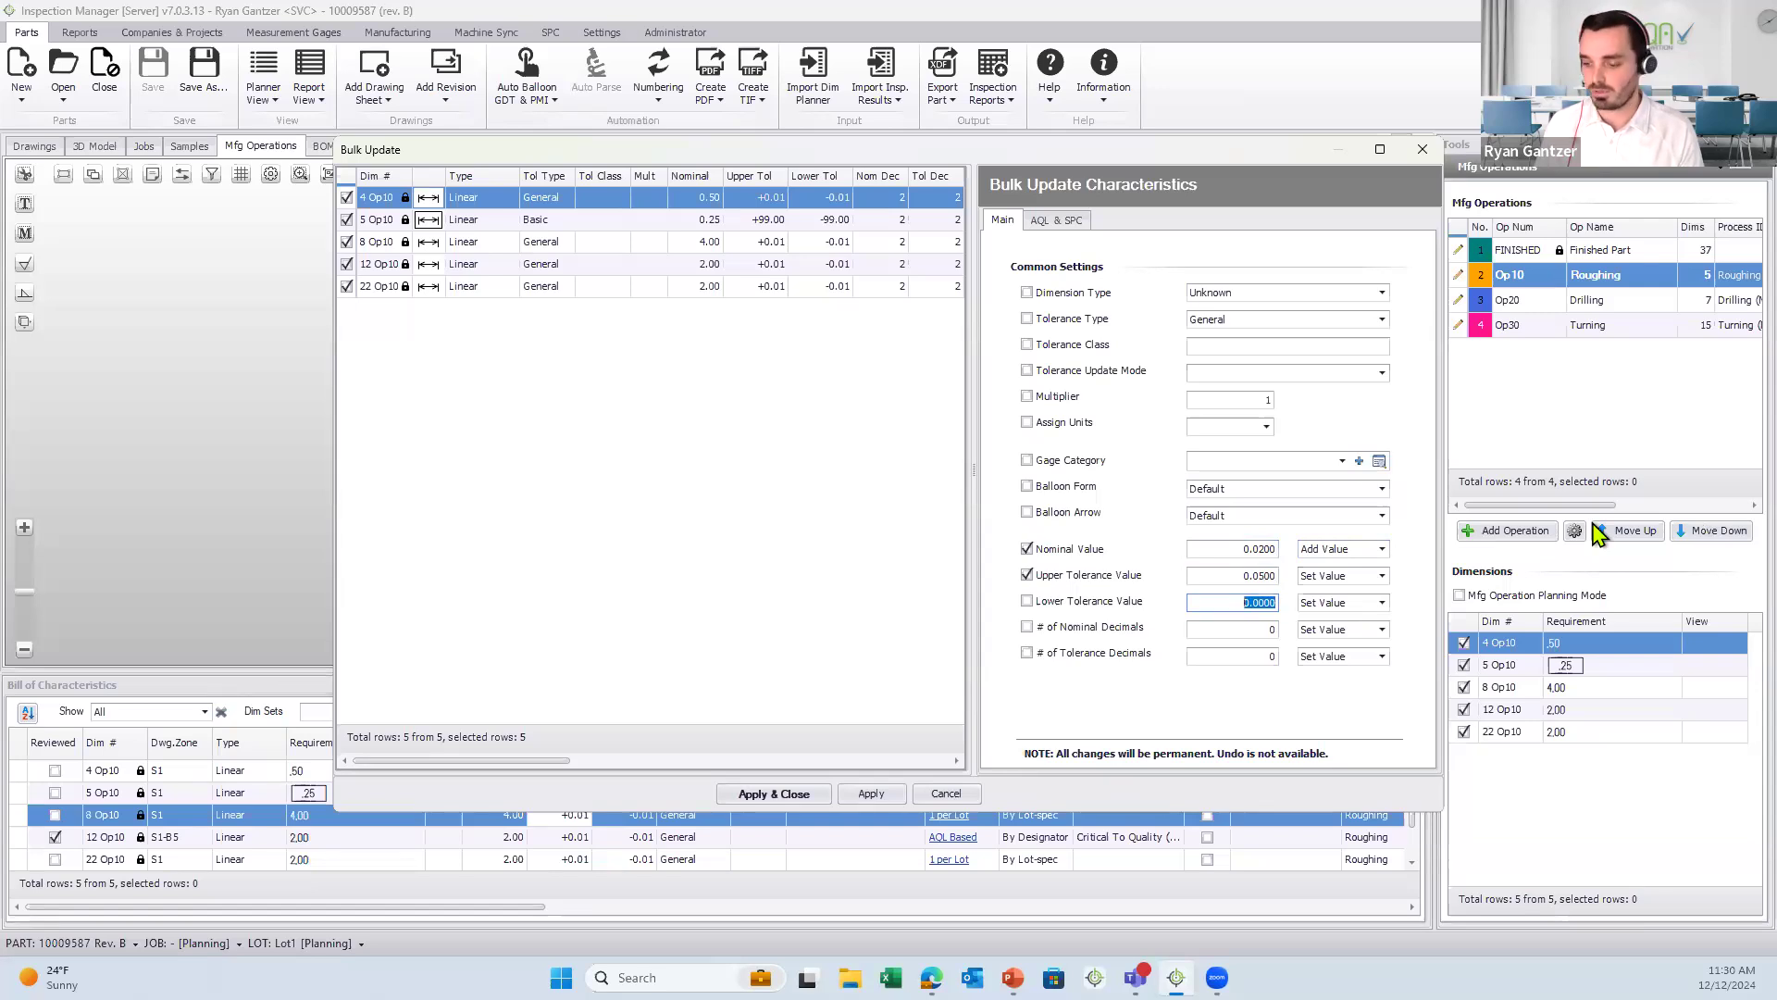
text(-.)
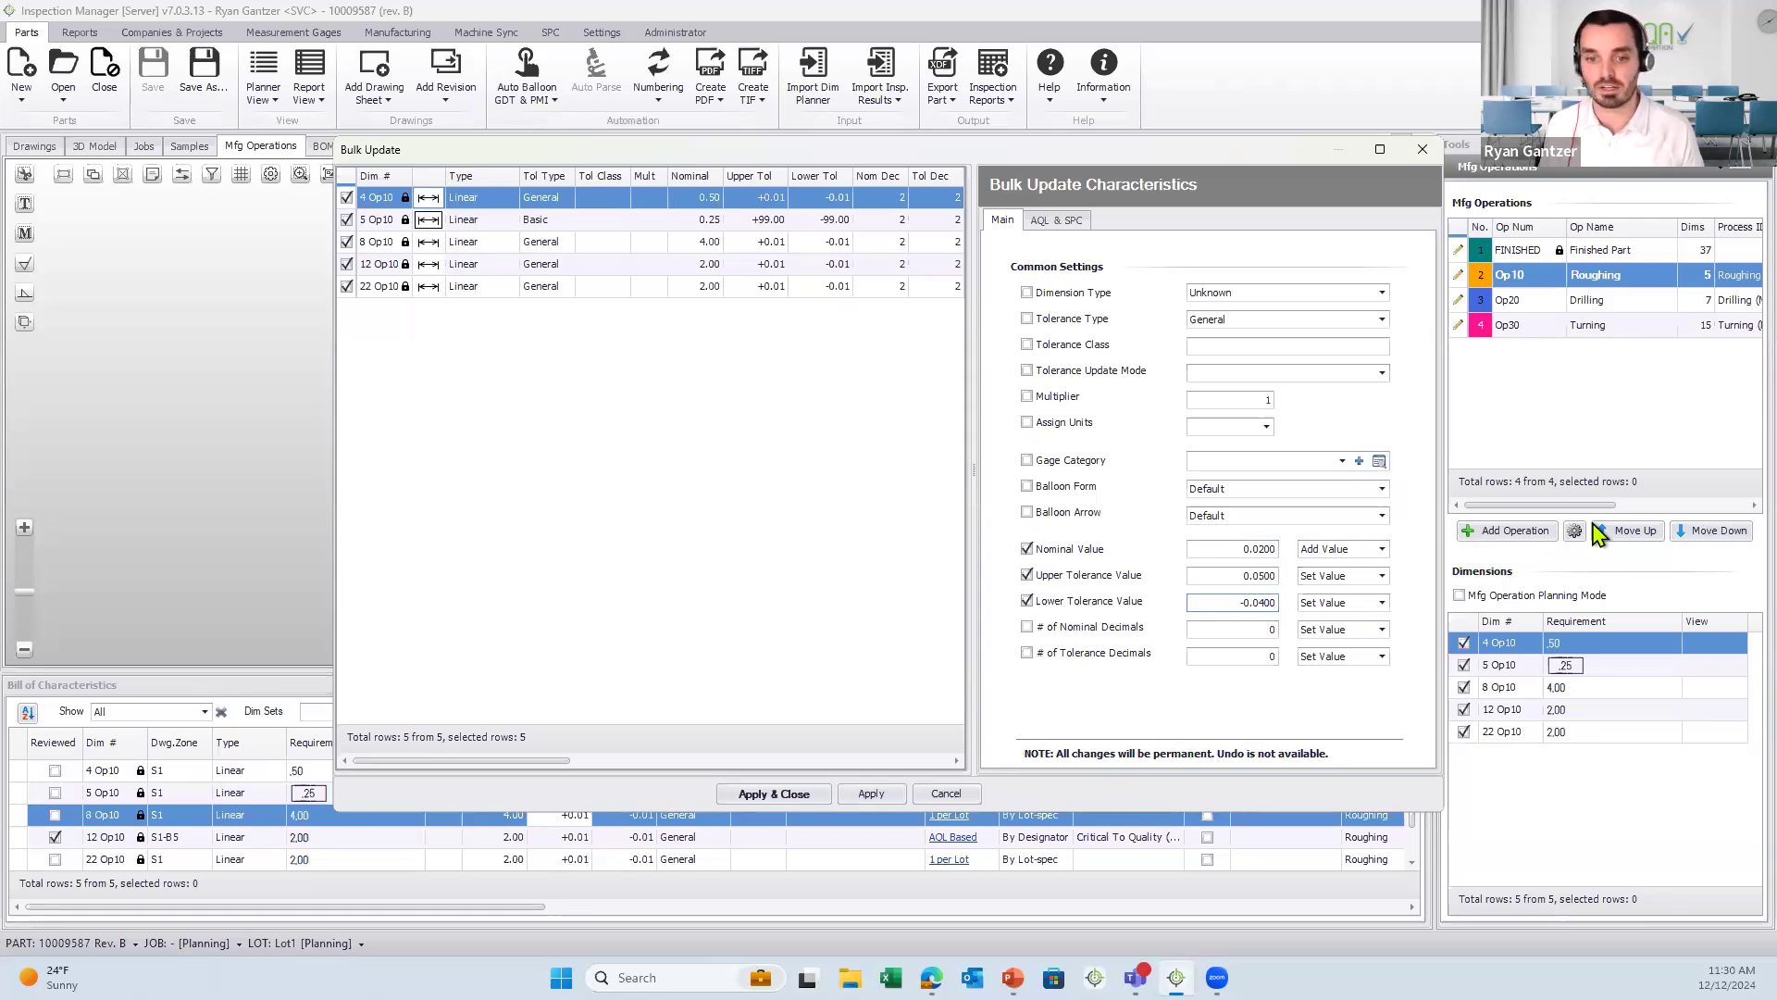
click(1072, 229)
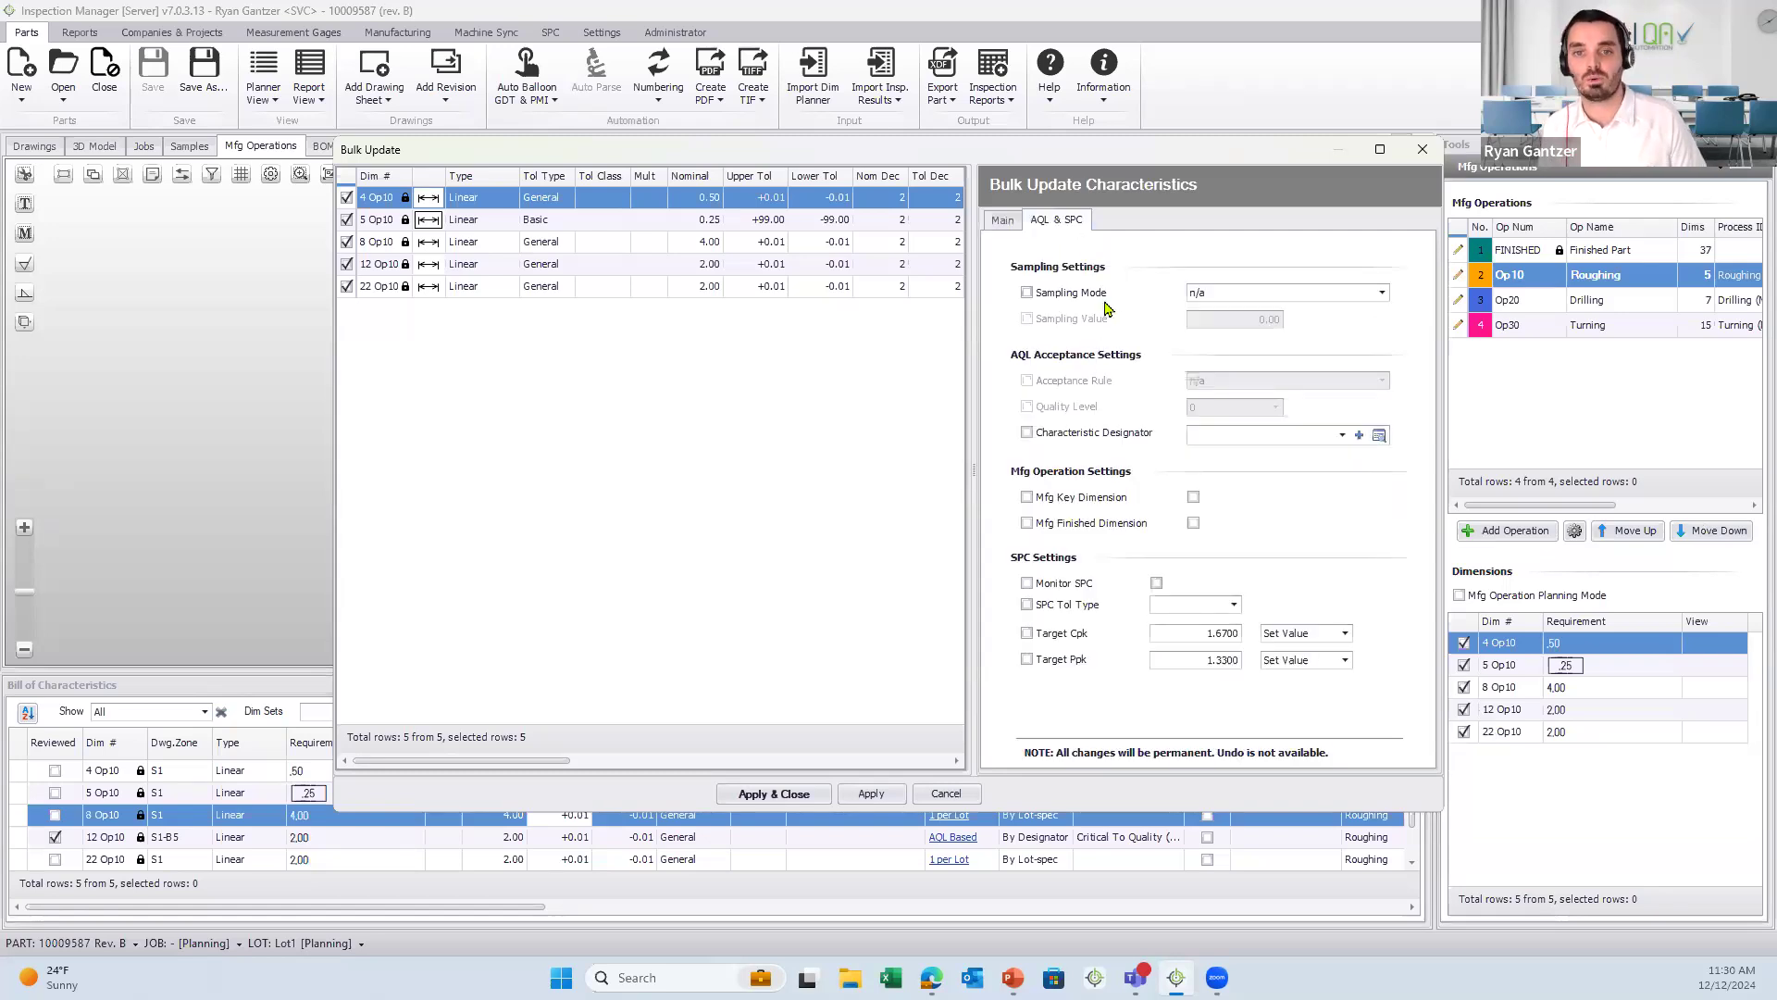
click(1049, 592)
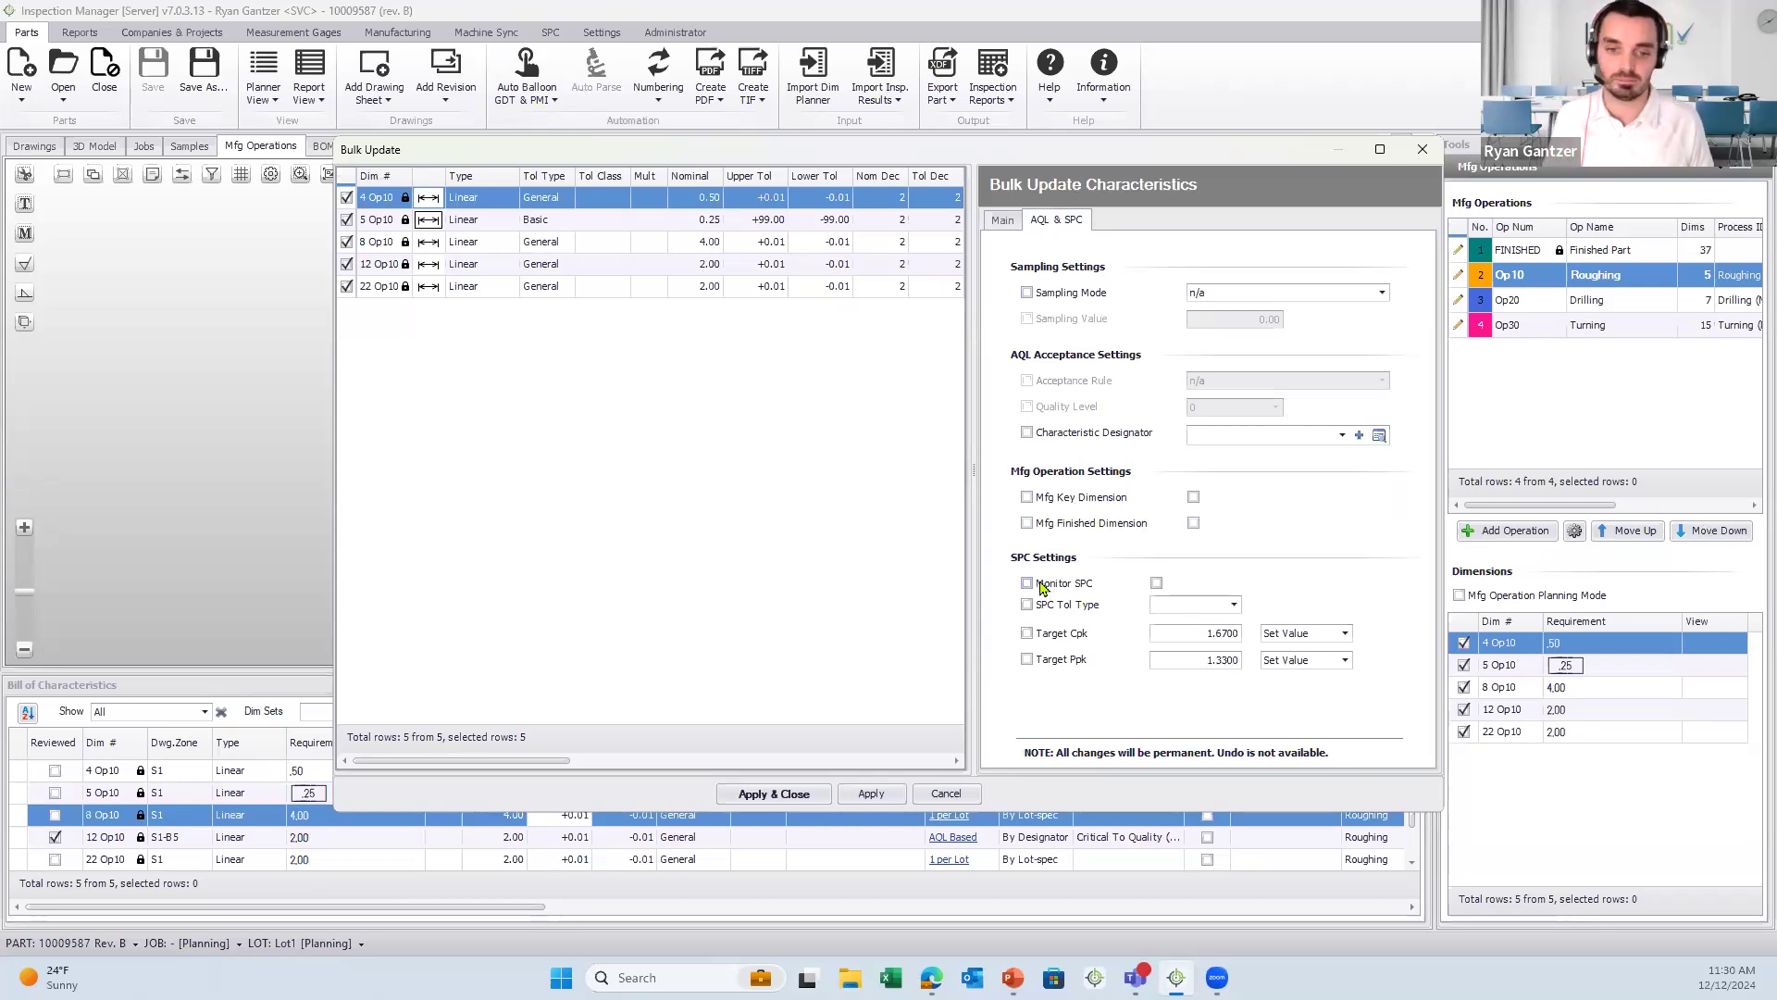
click(818, 801)
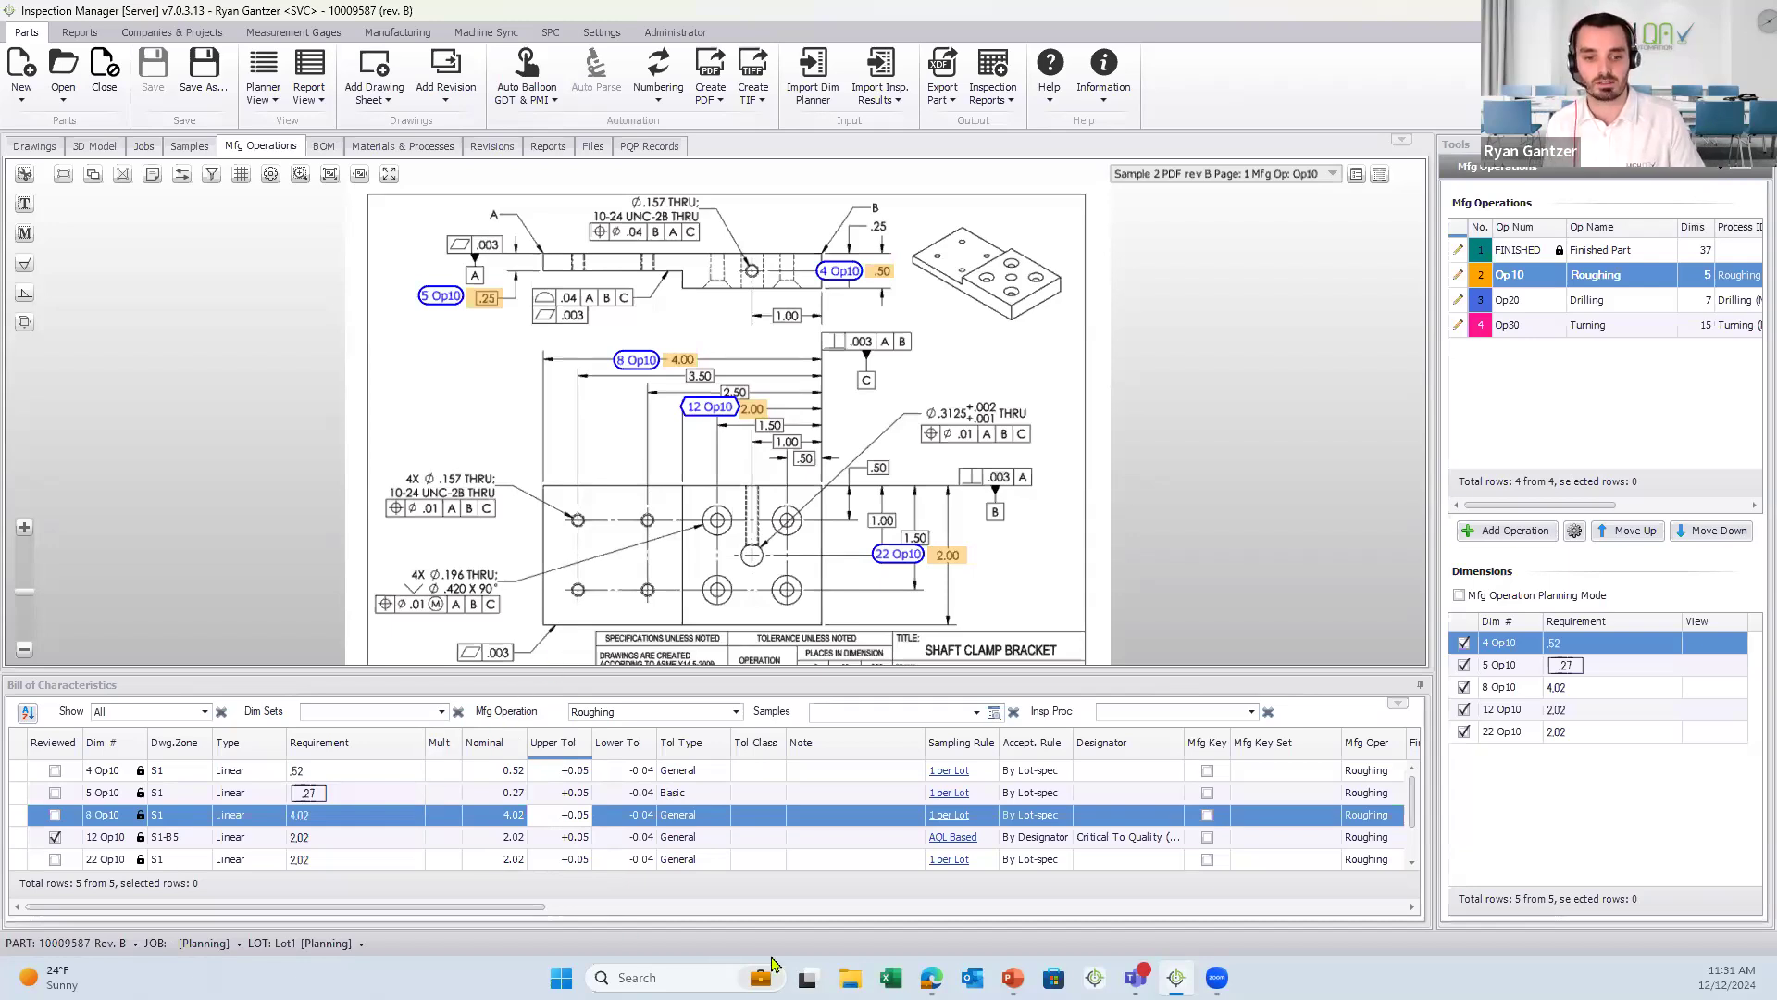
- Switch to the IM Explorer login page in the web browser
mouse_move(931, 978)
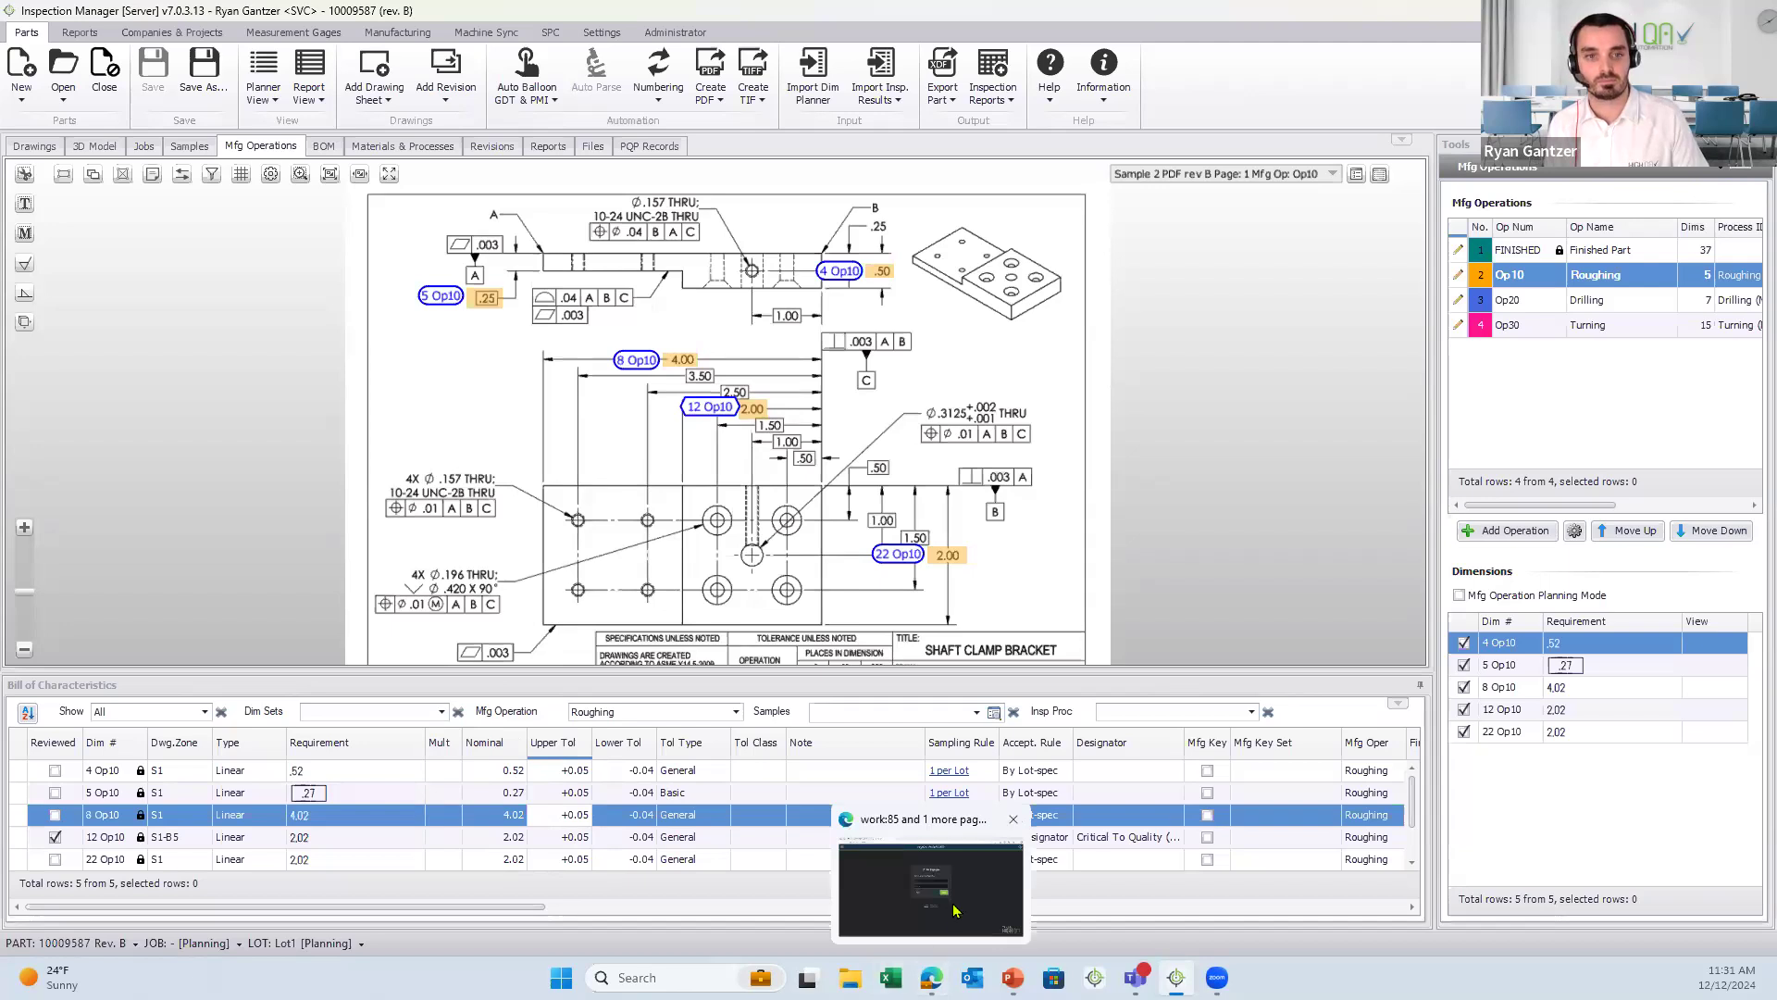
click(956, 911)
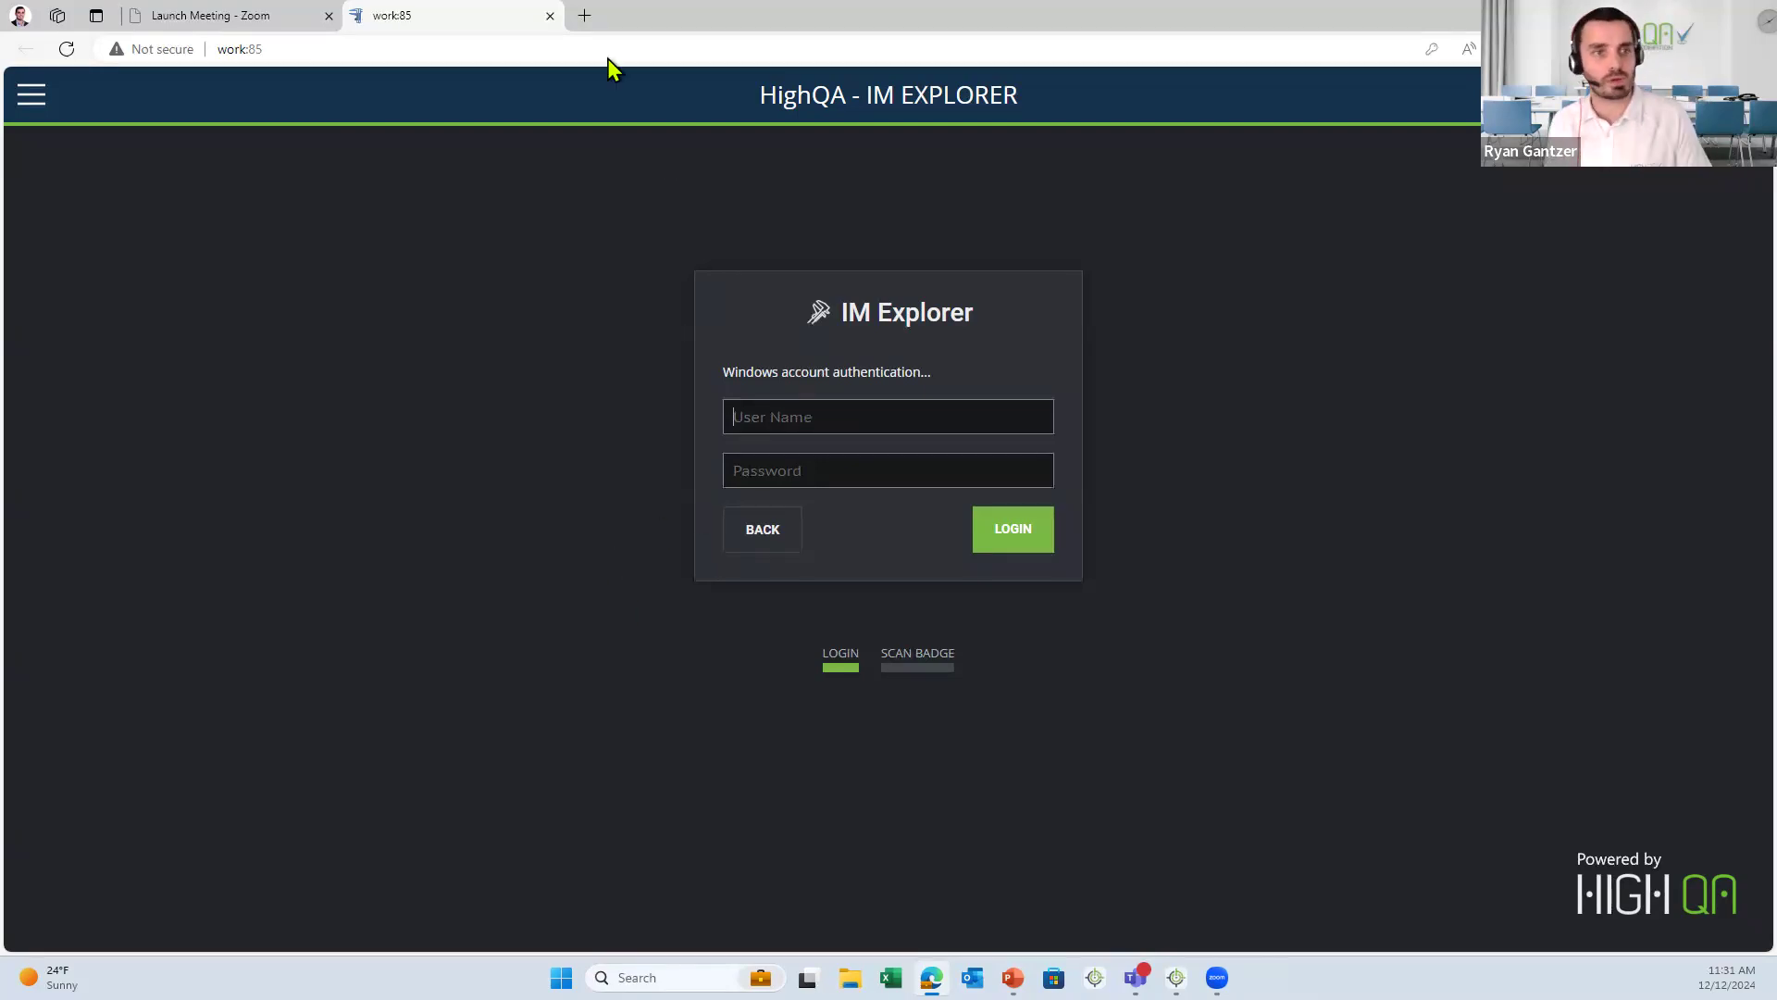
- Log in to IM Explorer using the inspector's saved user name and password
click(883, 425)
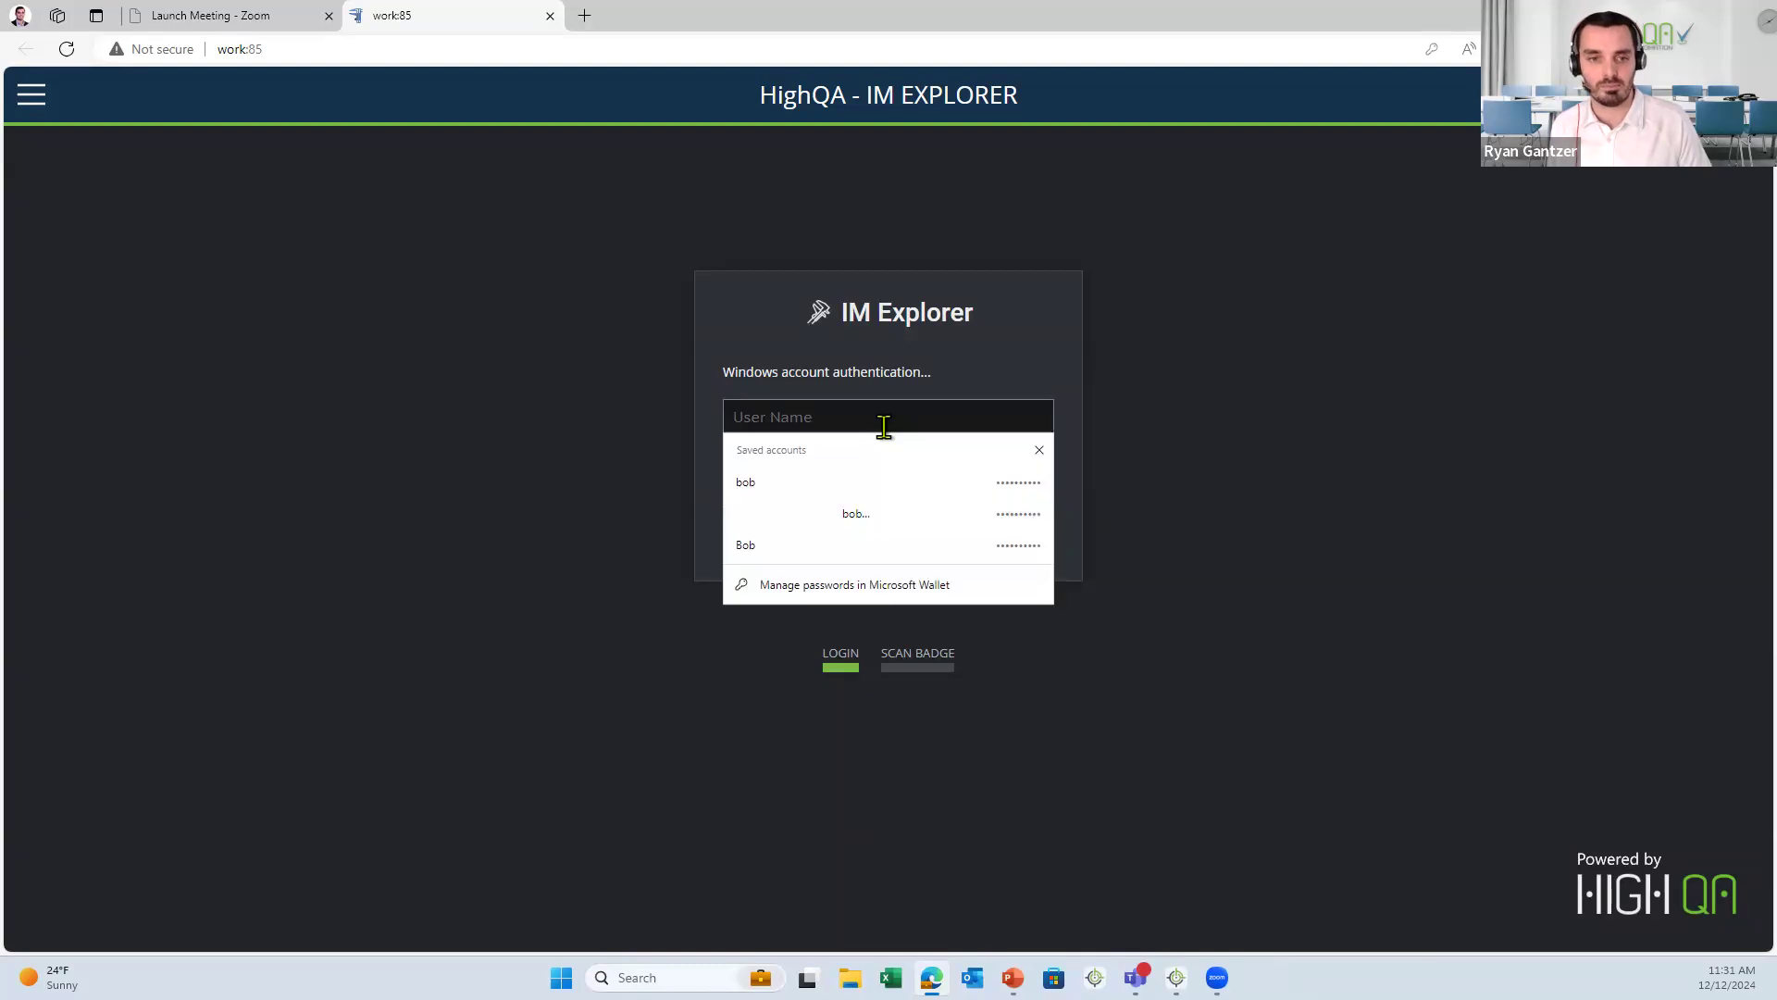
click(1018, 507)
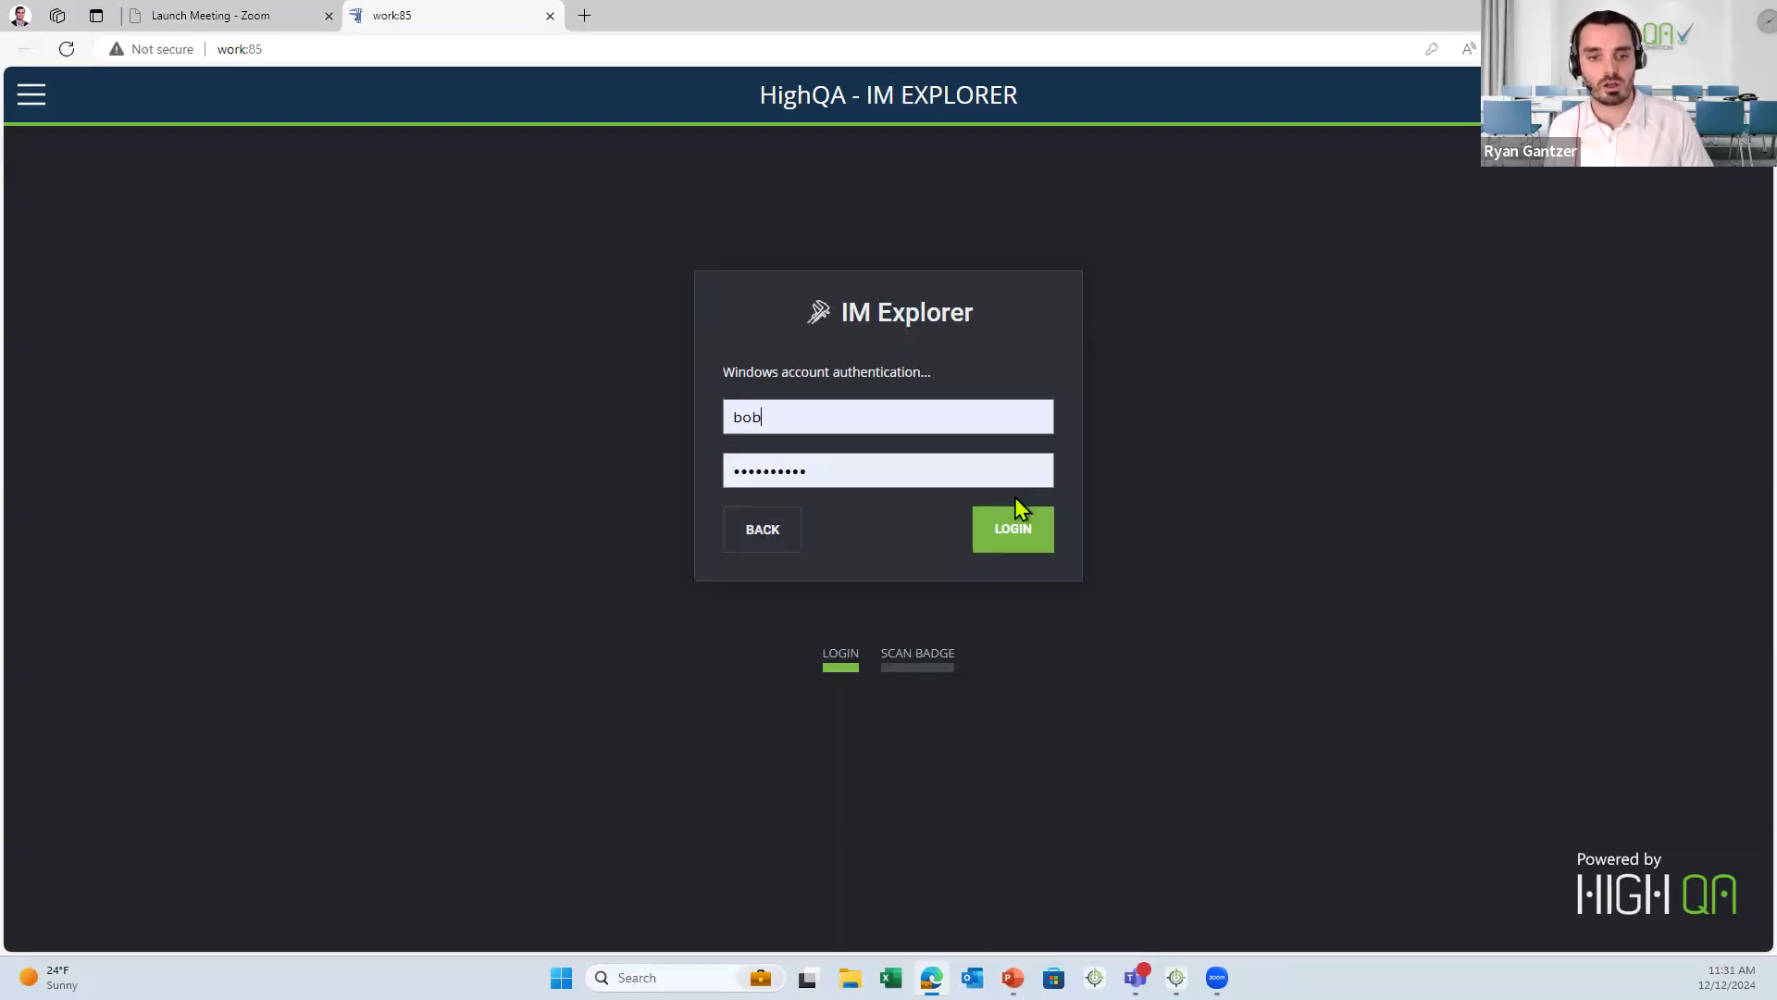
click(919, 659)
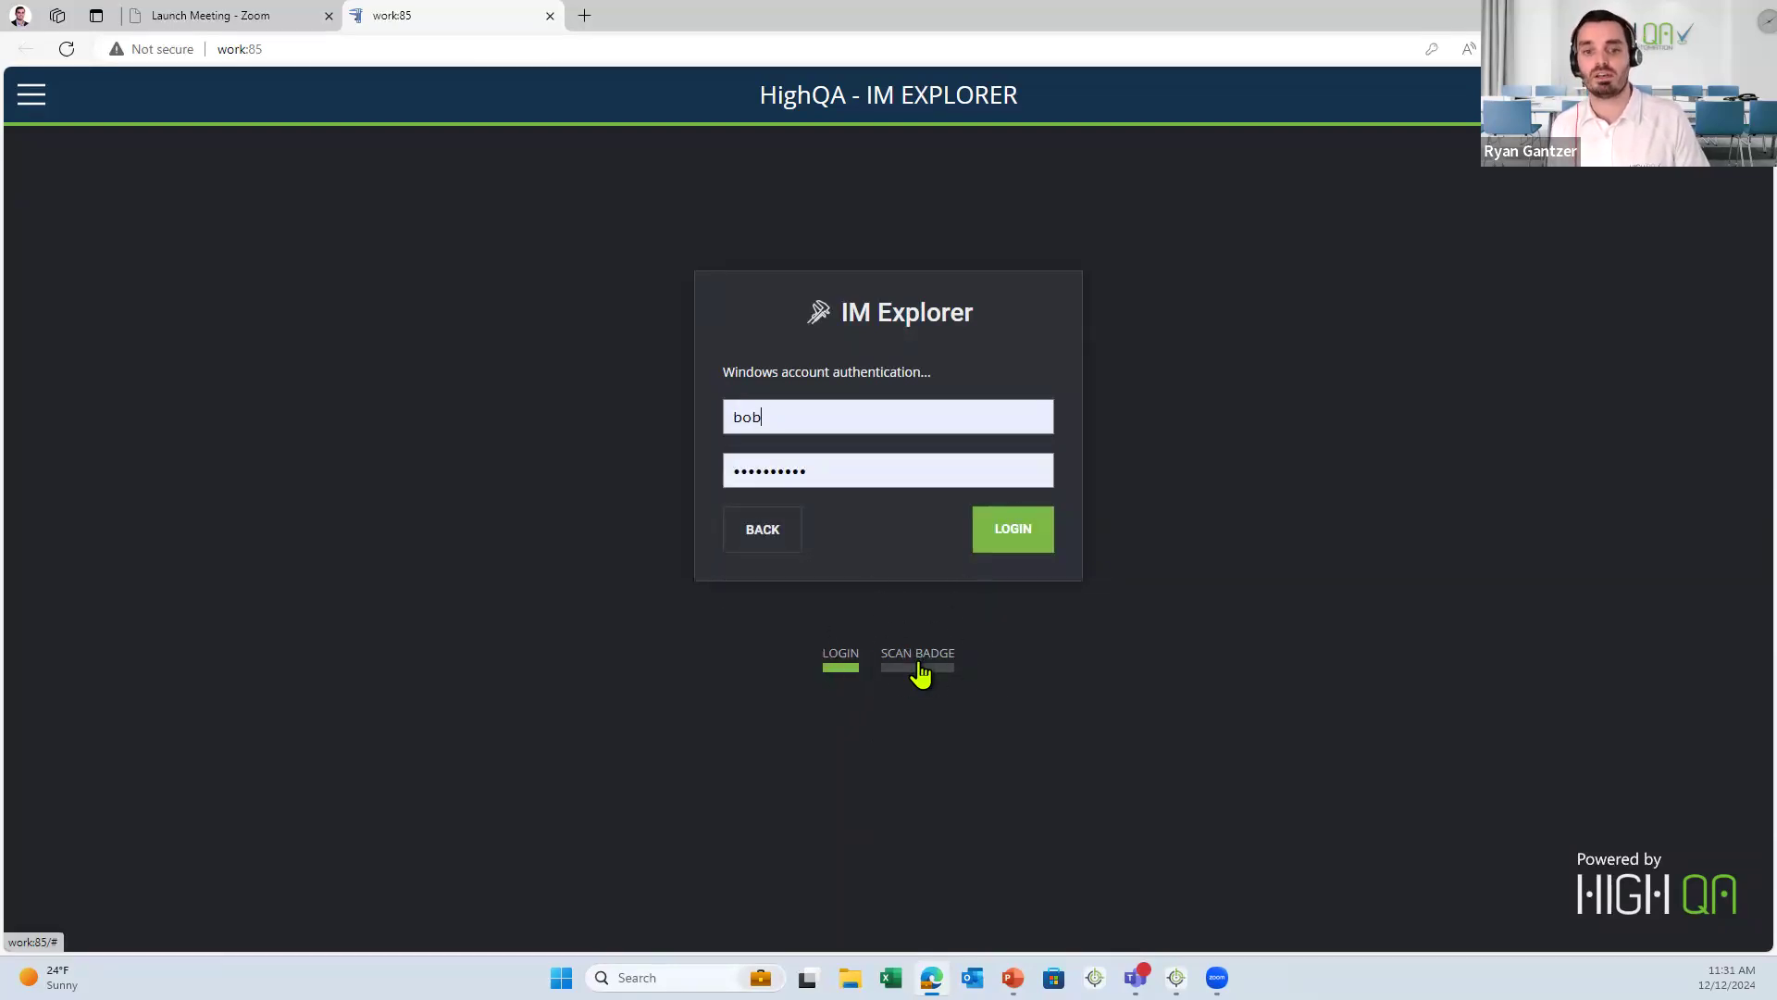
click(1025, 535)
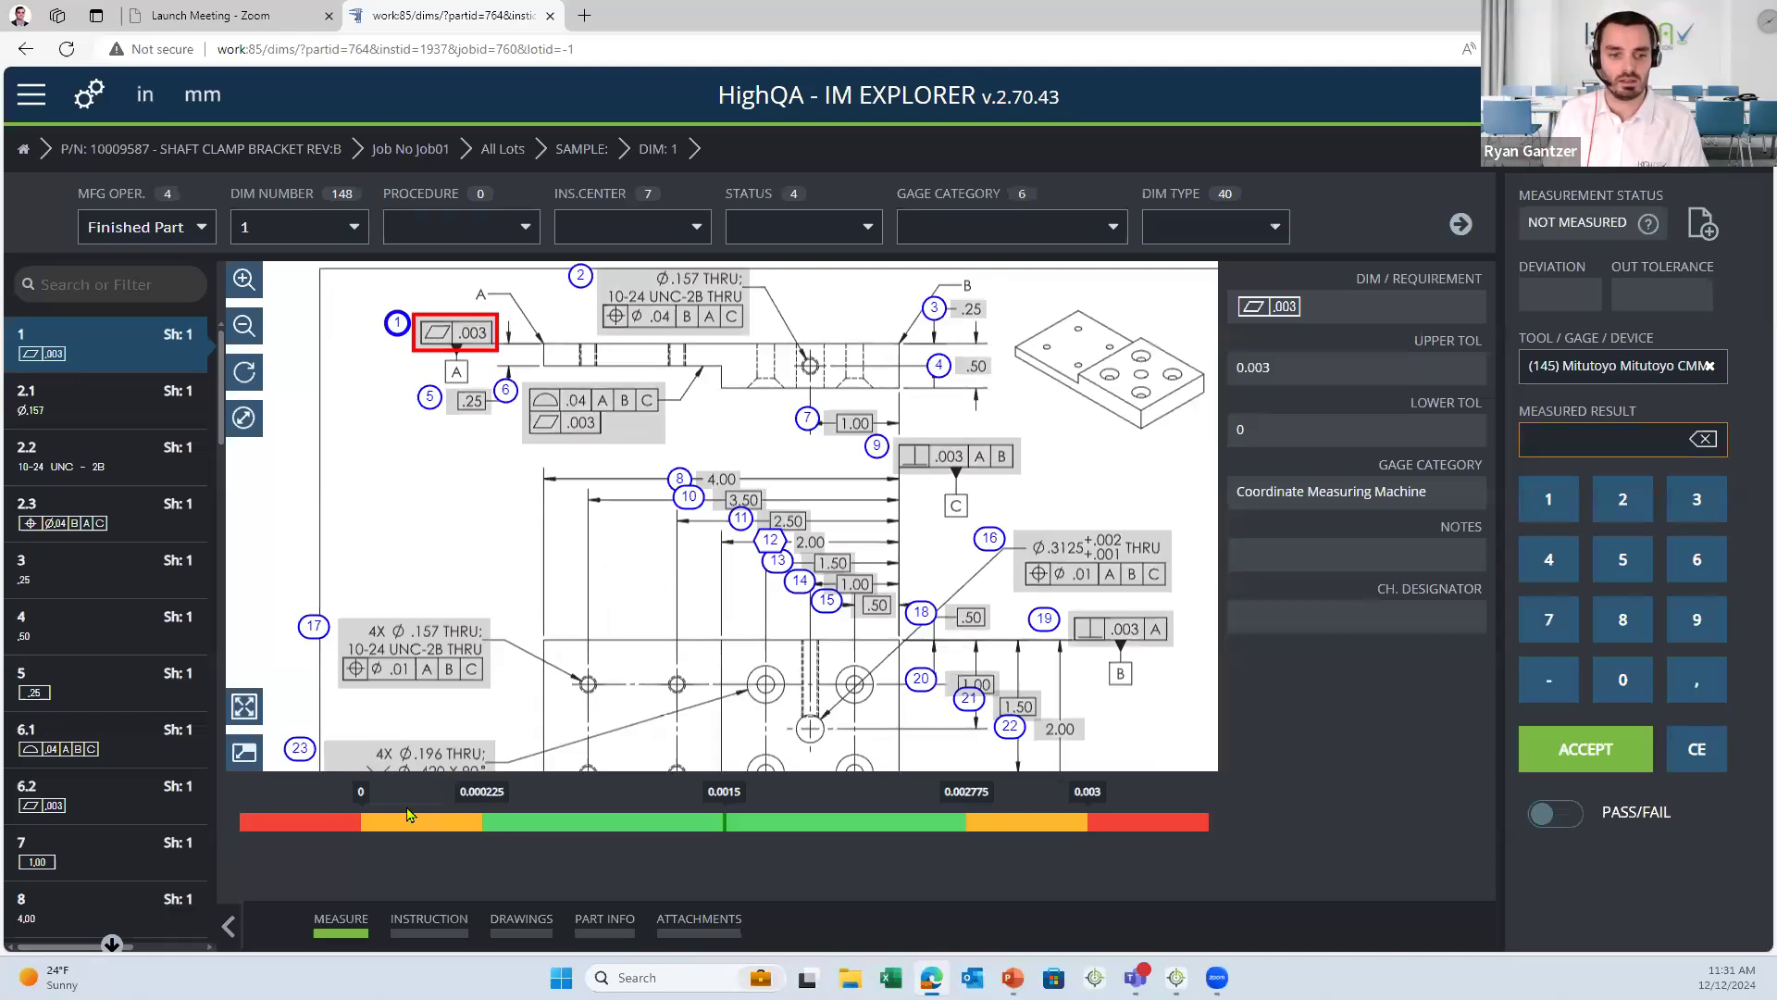
- Filter the job's dimension list to the Roughing manufacturing operation
key(ctrl)
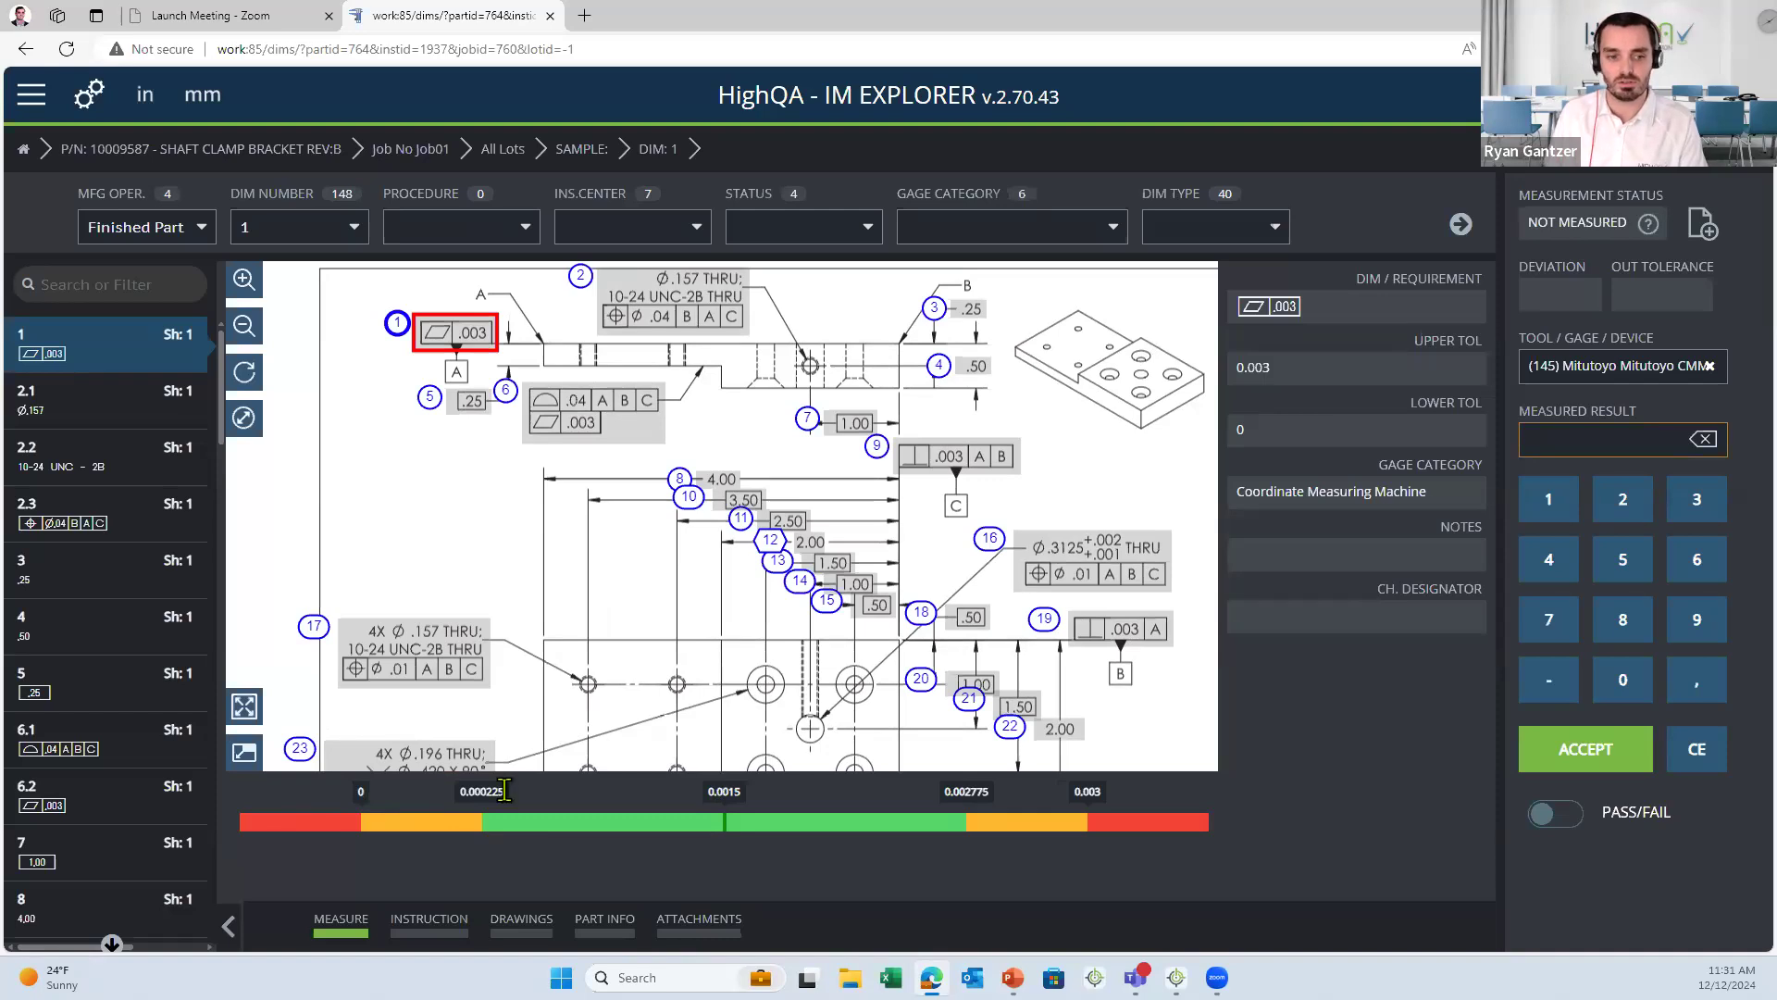
key(ctrl)
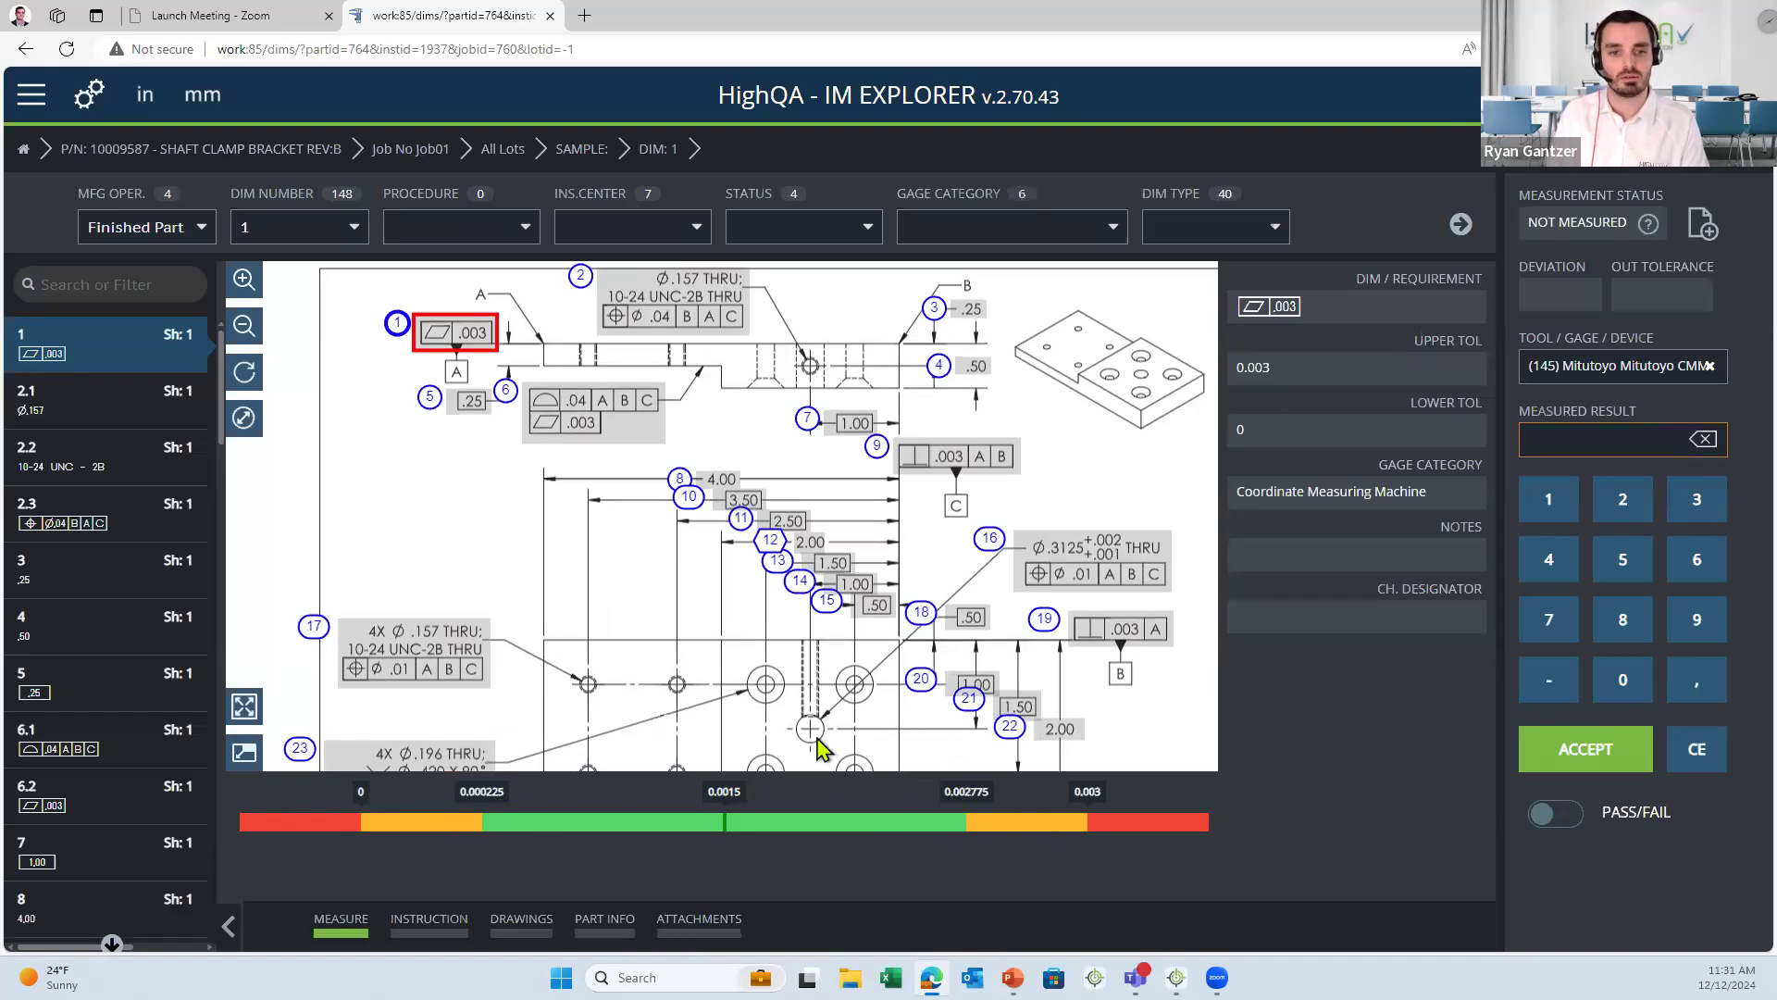
click(204, 233)
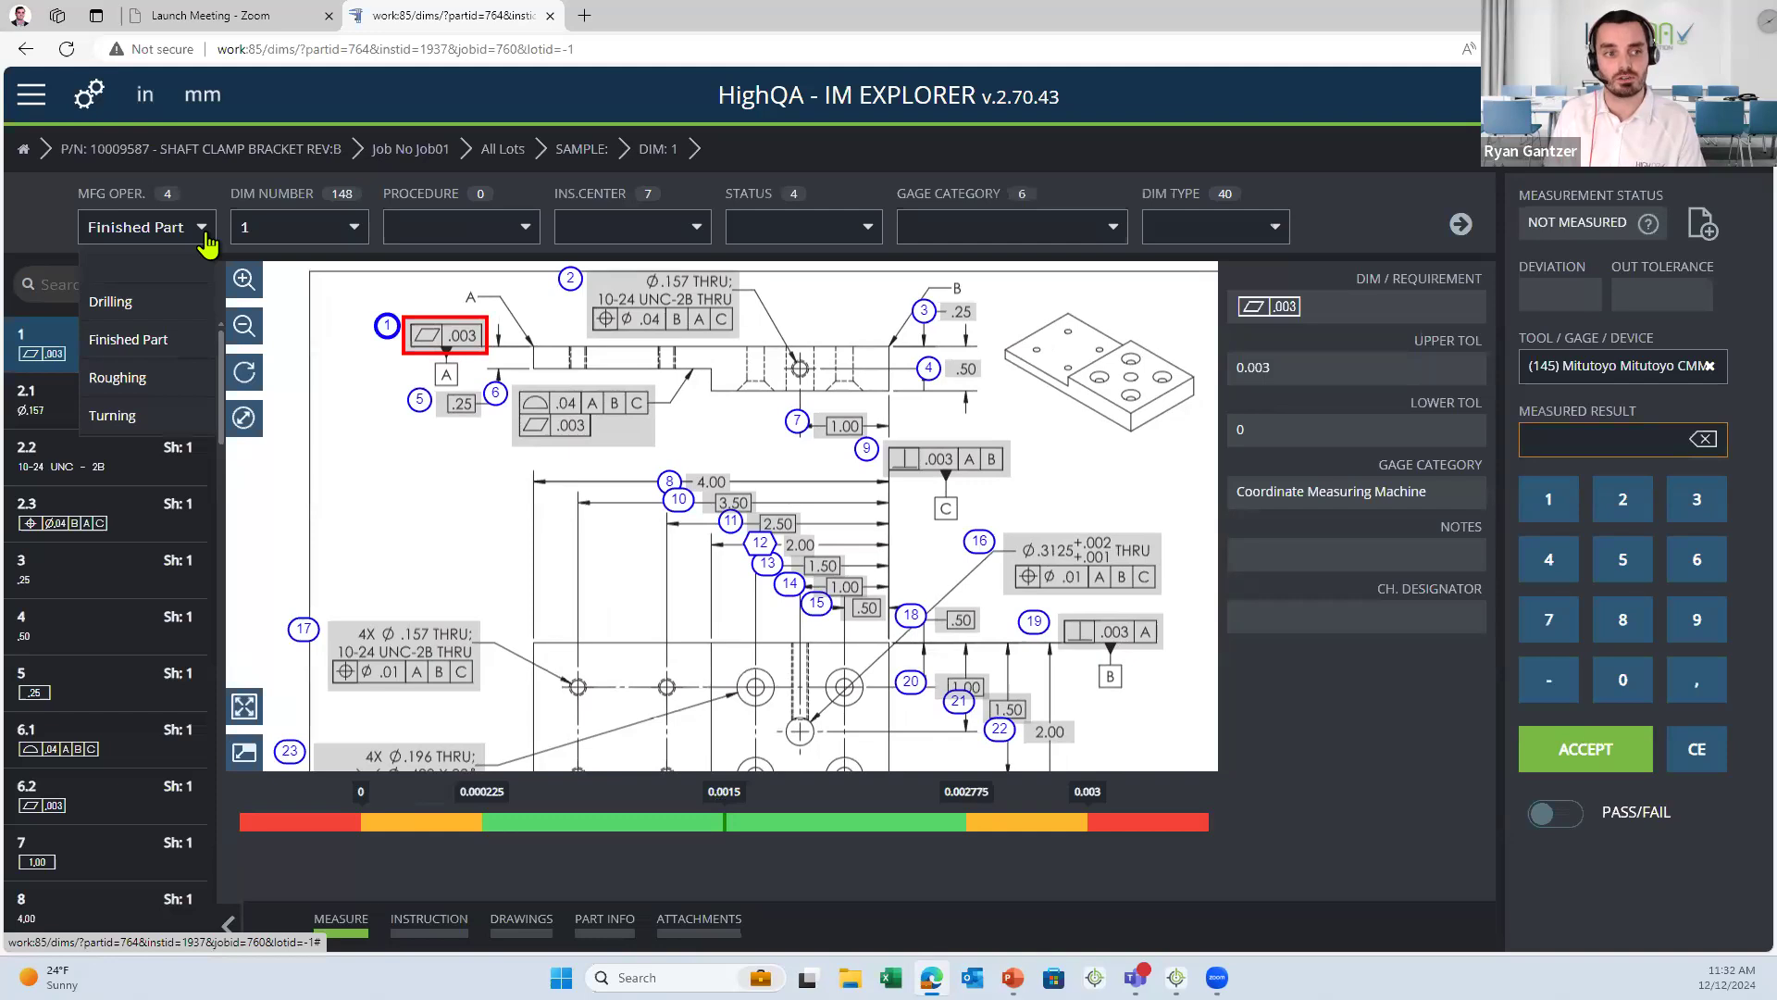
click(180, 380)
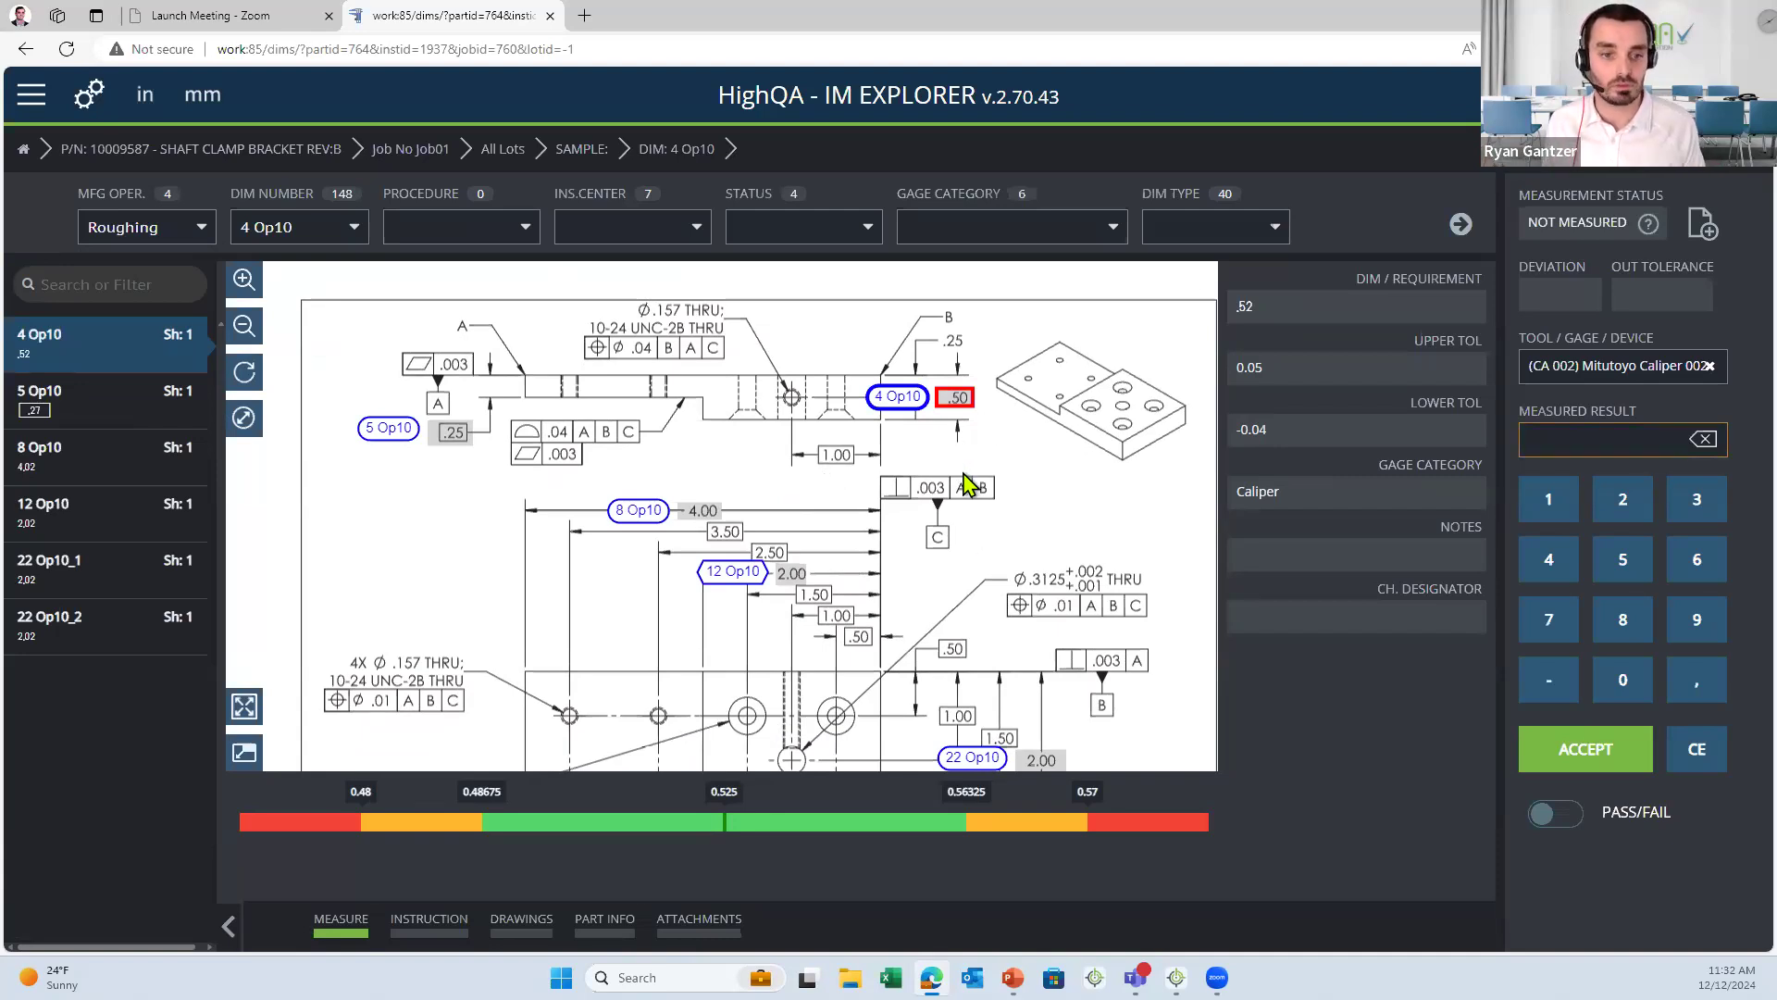
- Clear the gage assigned to dimension 4 Op10 and look up all calipers, including expired ones
click(1709, 365)
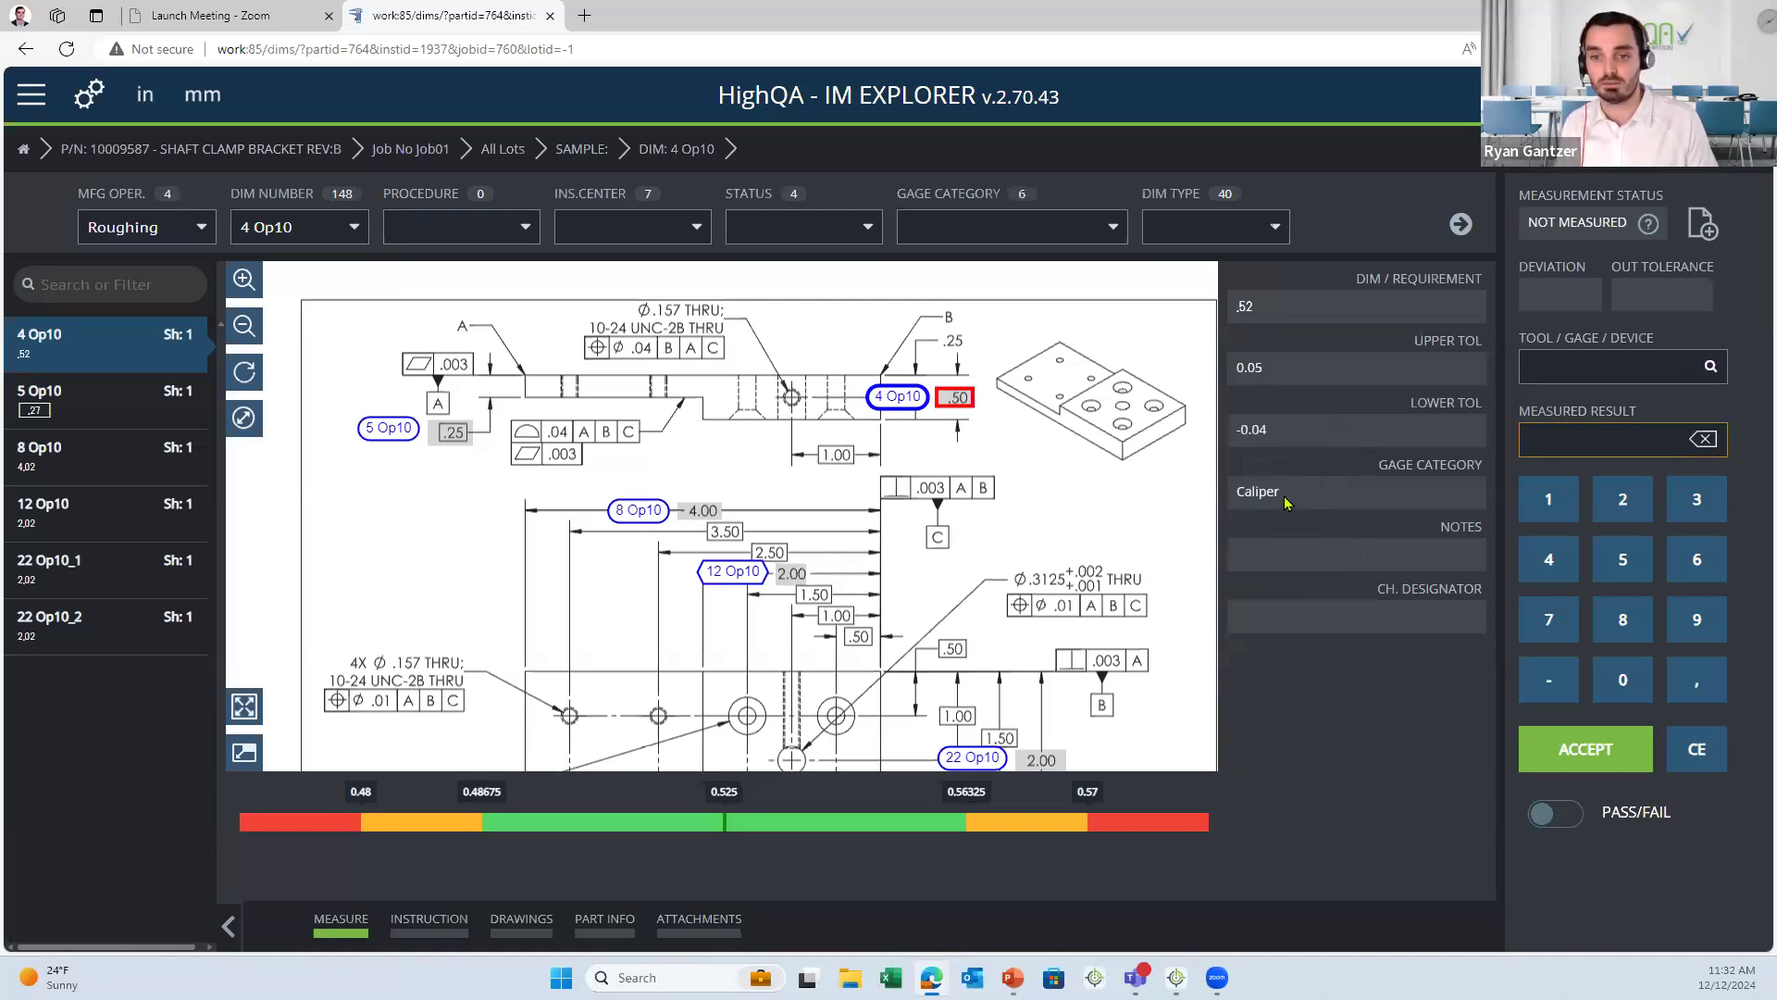
click(1645, 369)
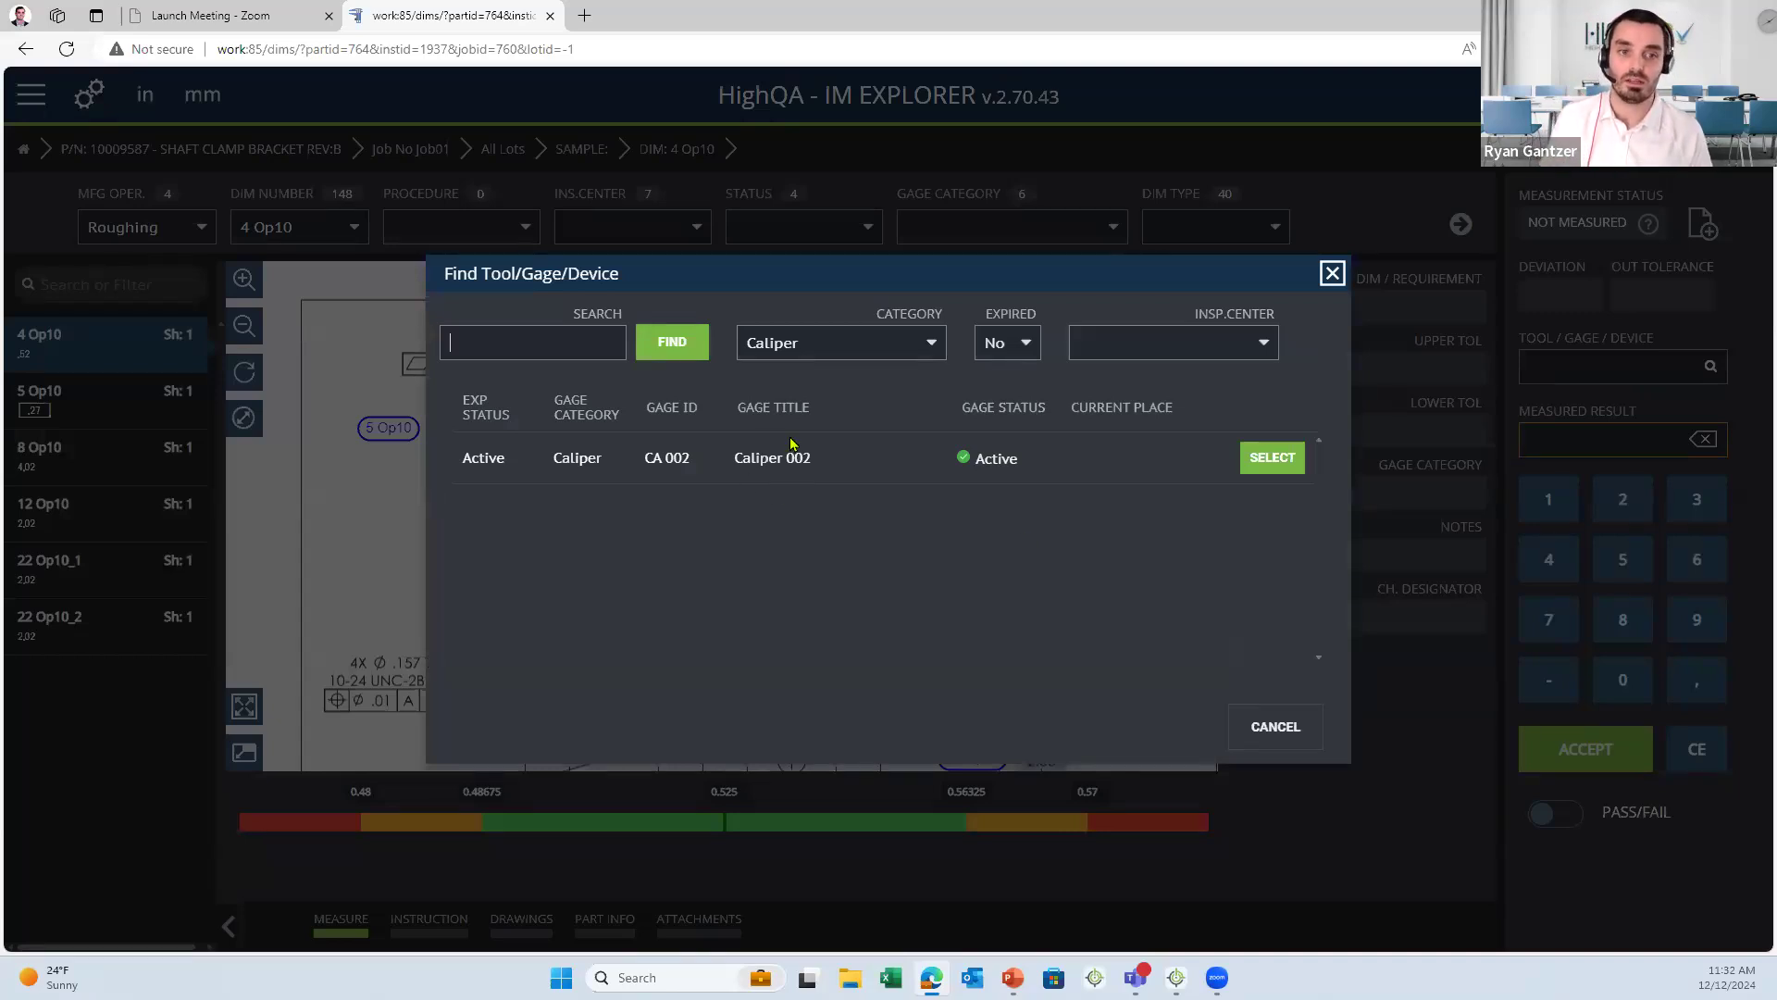
click(815, 343)
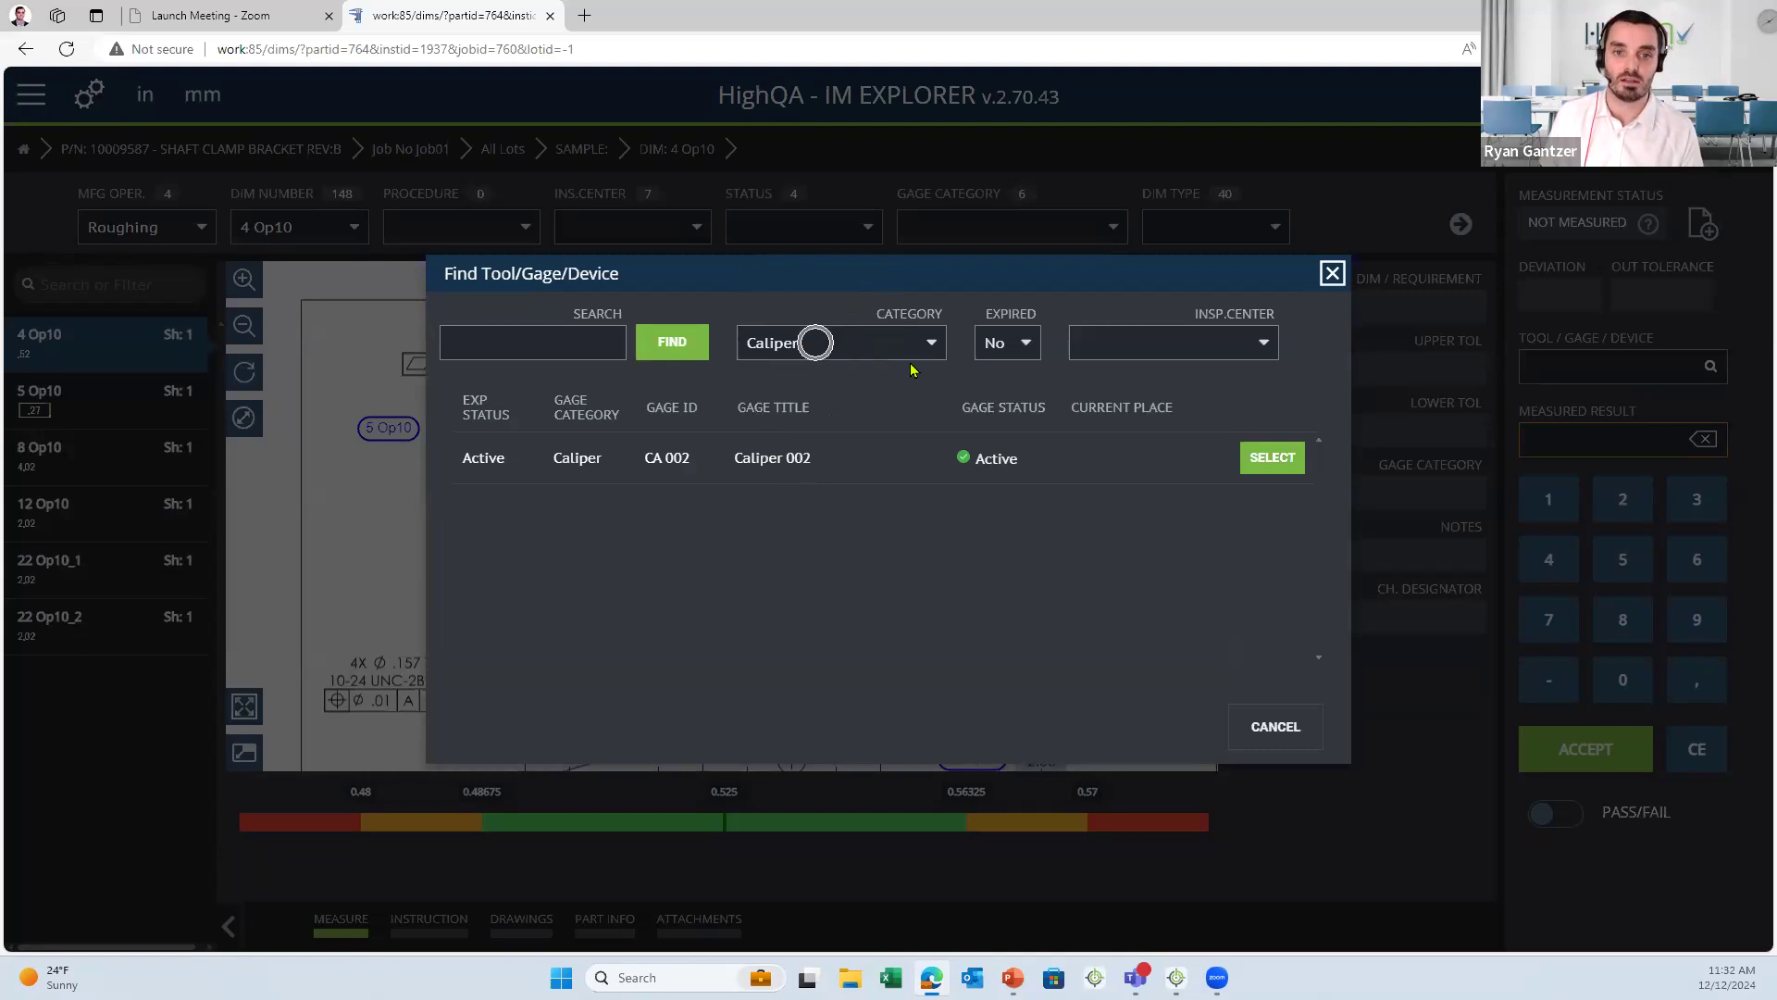
click(1022, 352)
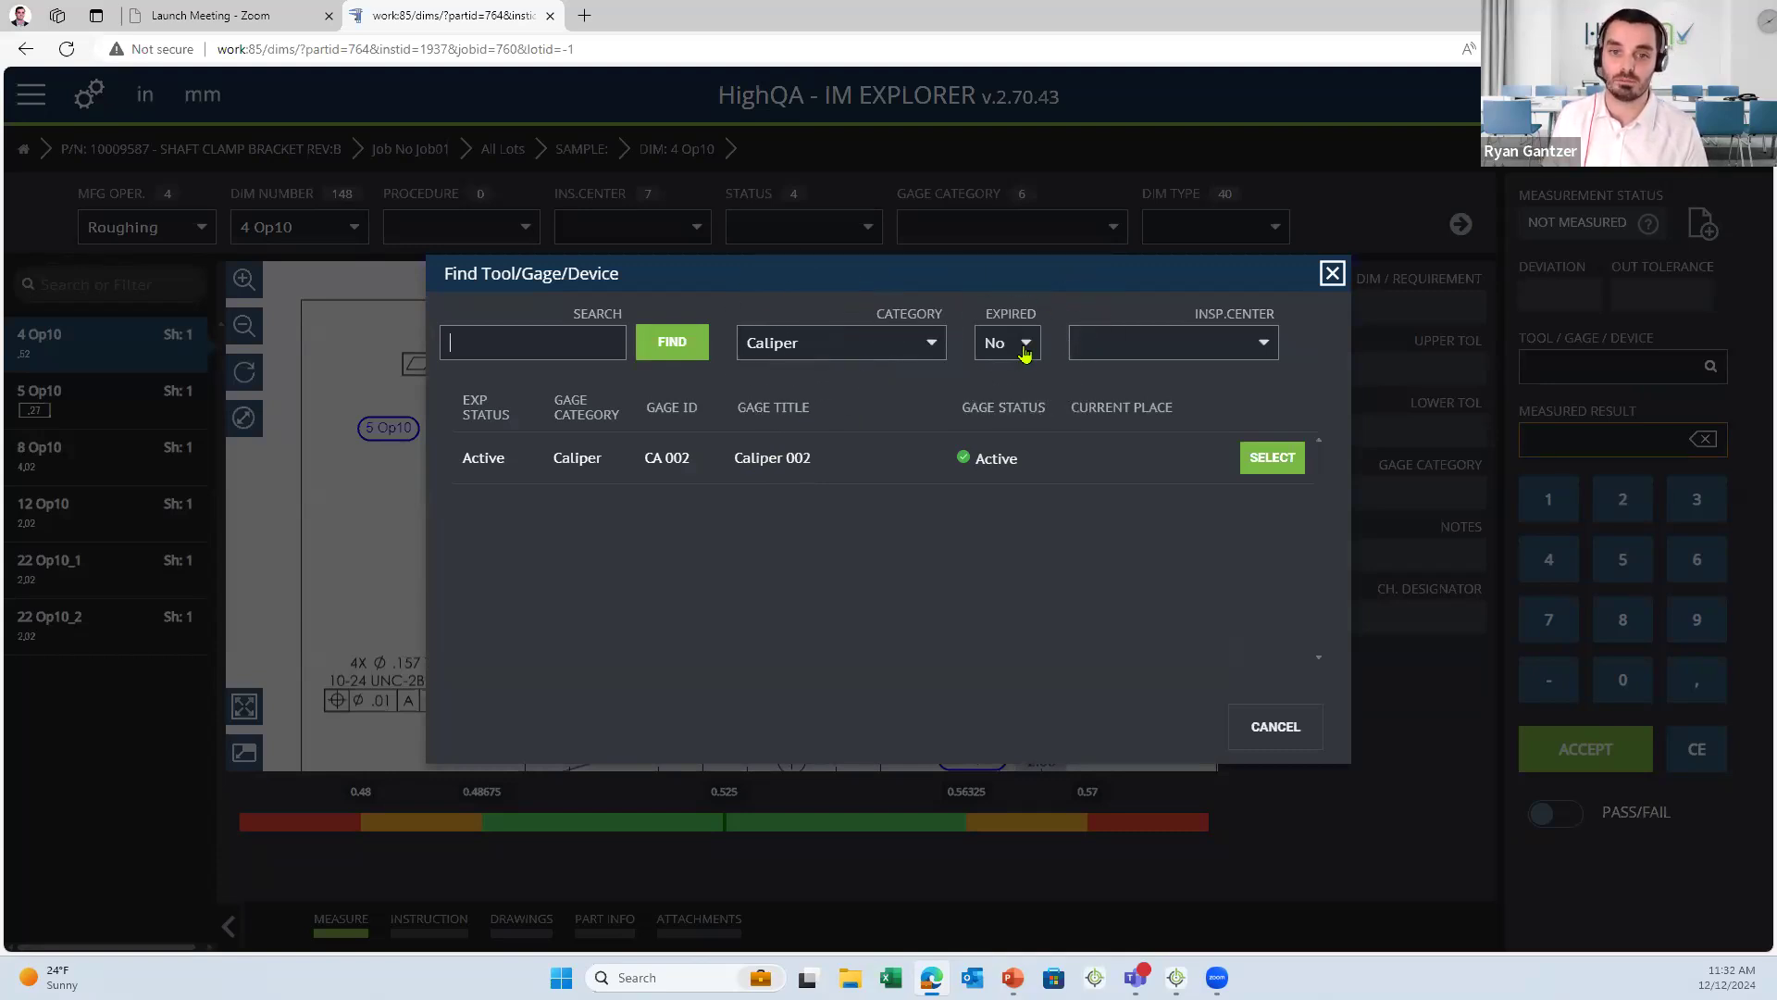
click(1025, 353)
click(1015, 387)
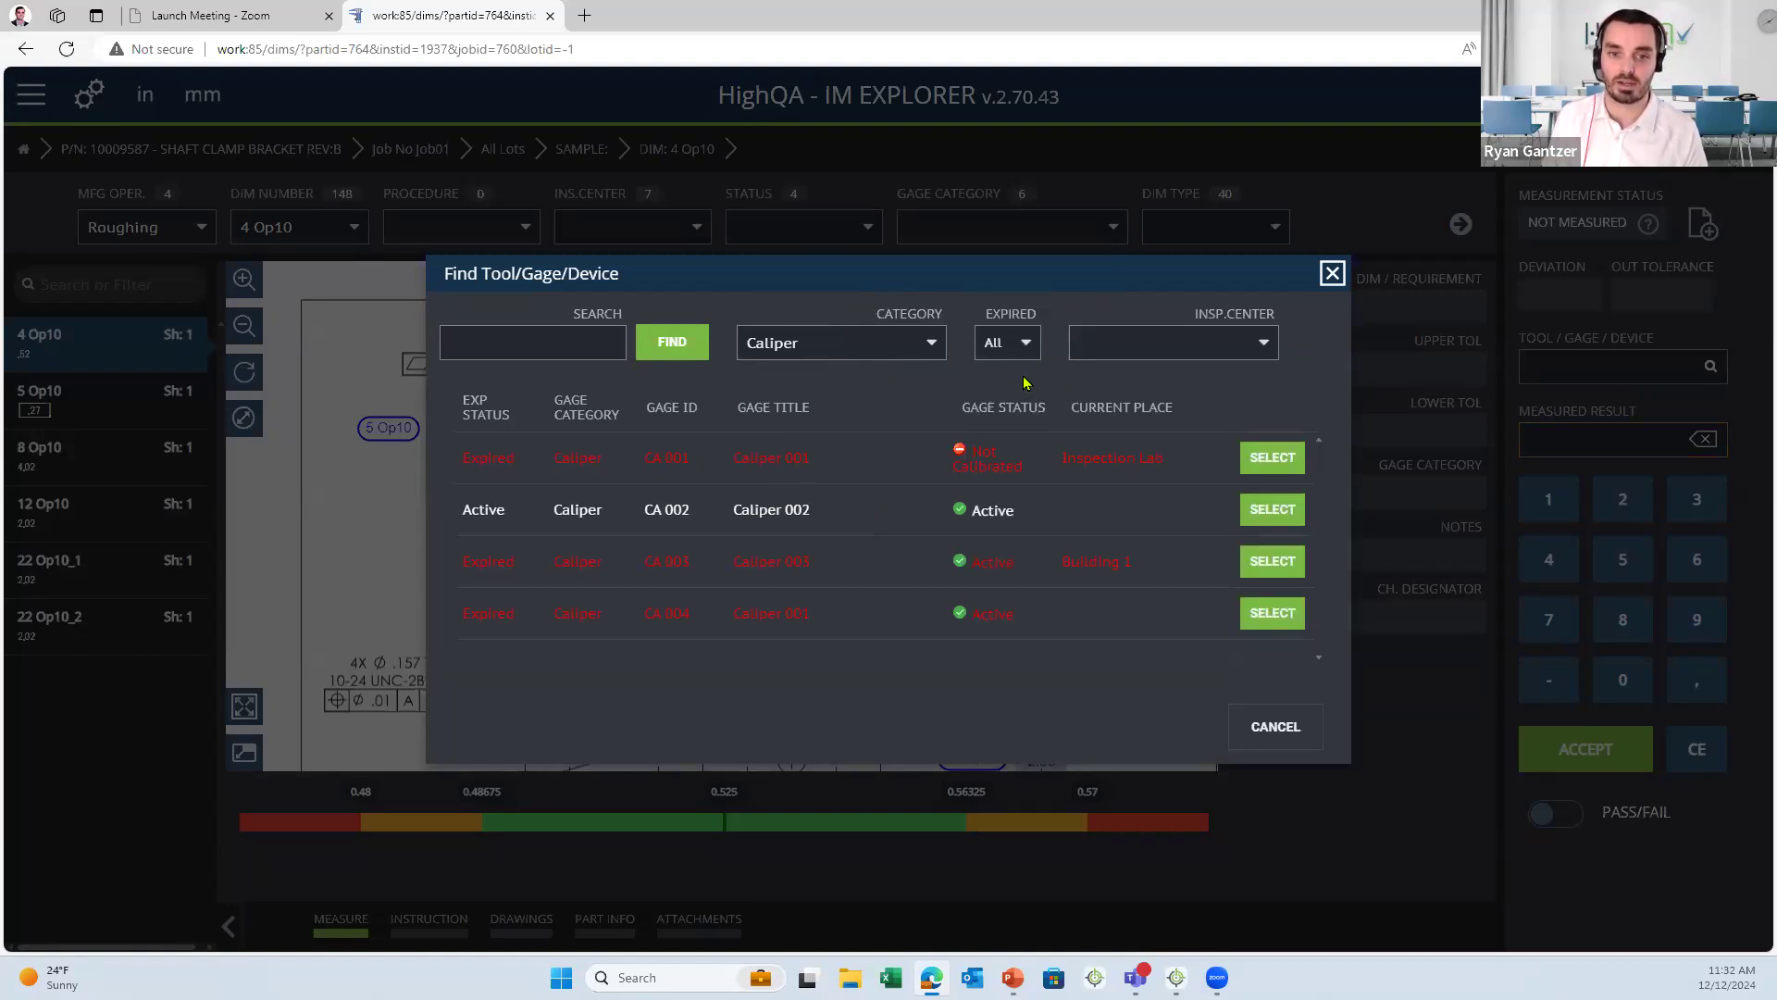
- Limit the gage search to non-expired calipers and assign Caliper 002 (CA 002) to dimension 4 Op10
click(1018, 357)
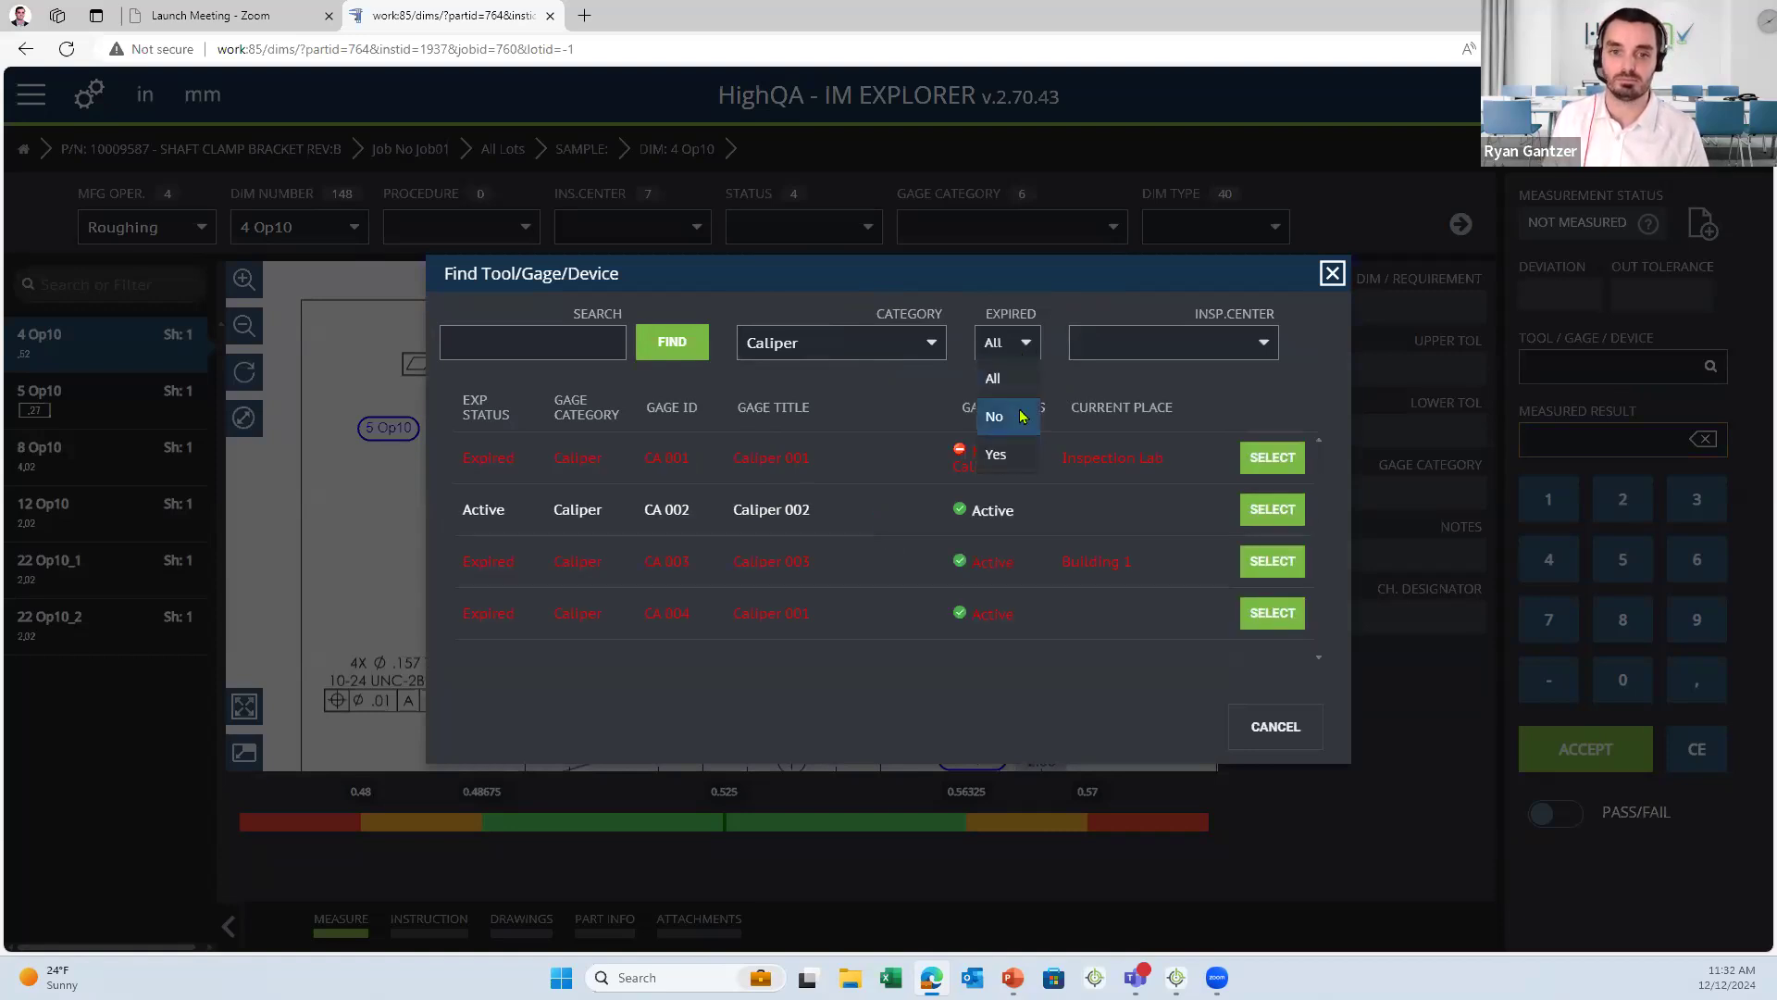
click(1022, 417)
click(1272, 457)
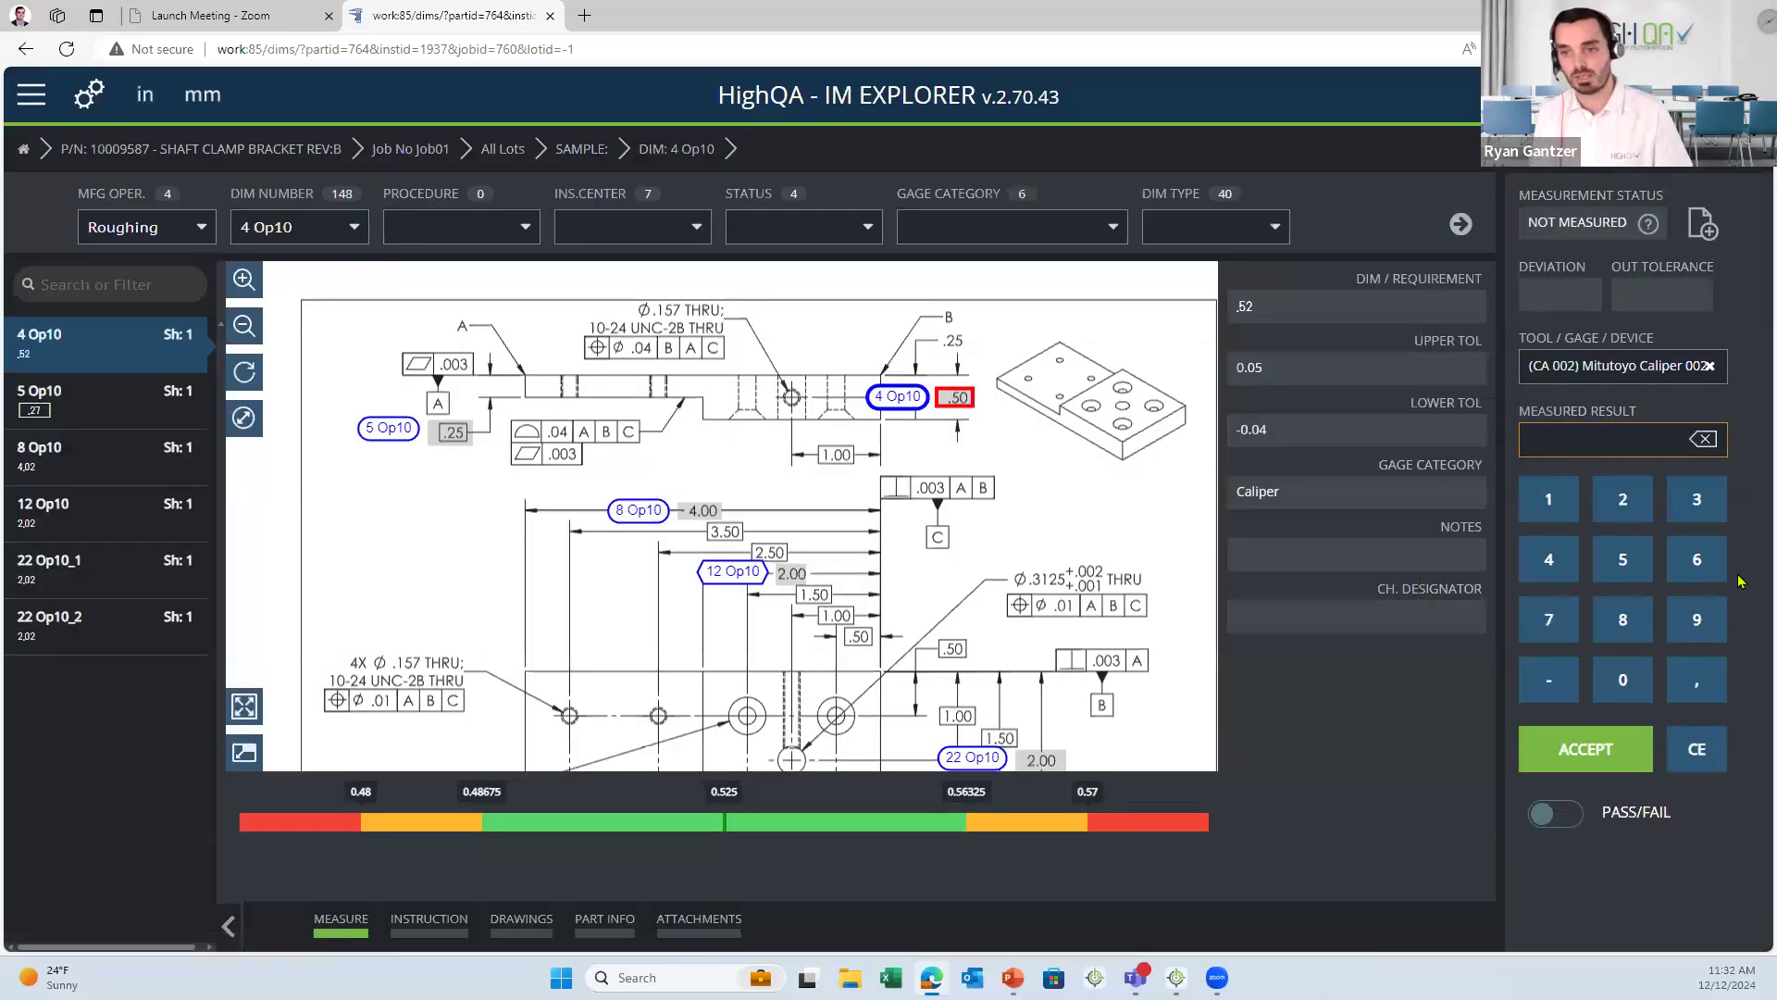
- Record and accept measured results of ,52 for dimension 4 Op10 and ,25 for dimension 5 Op10
text(,52)
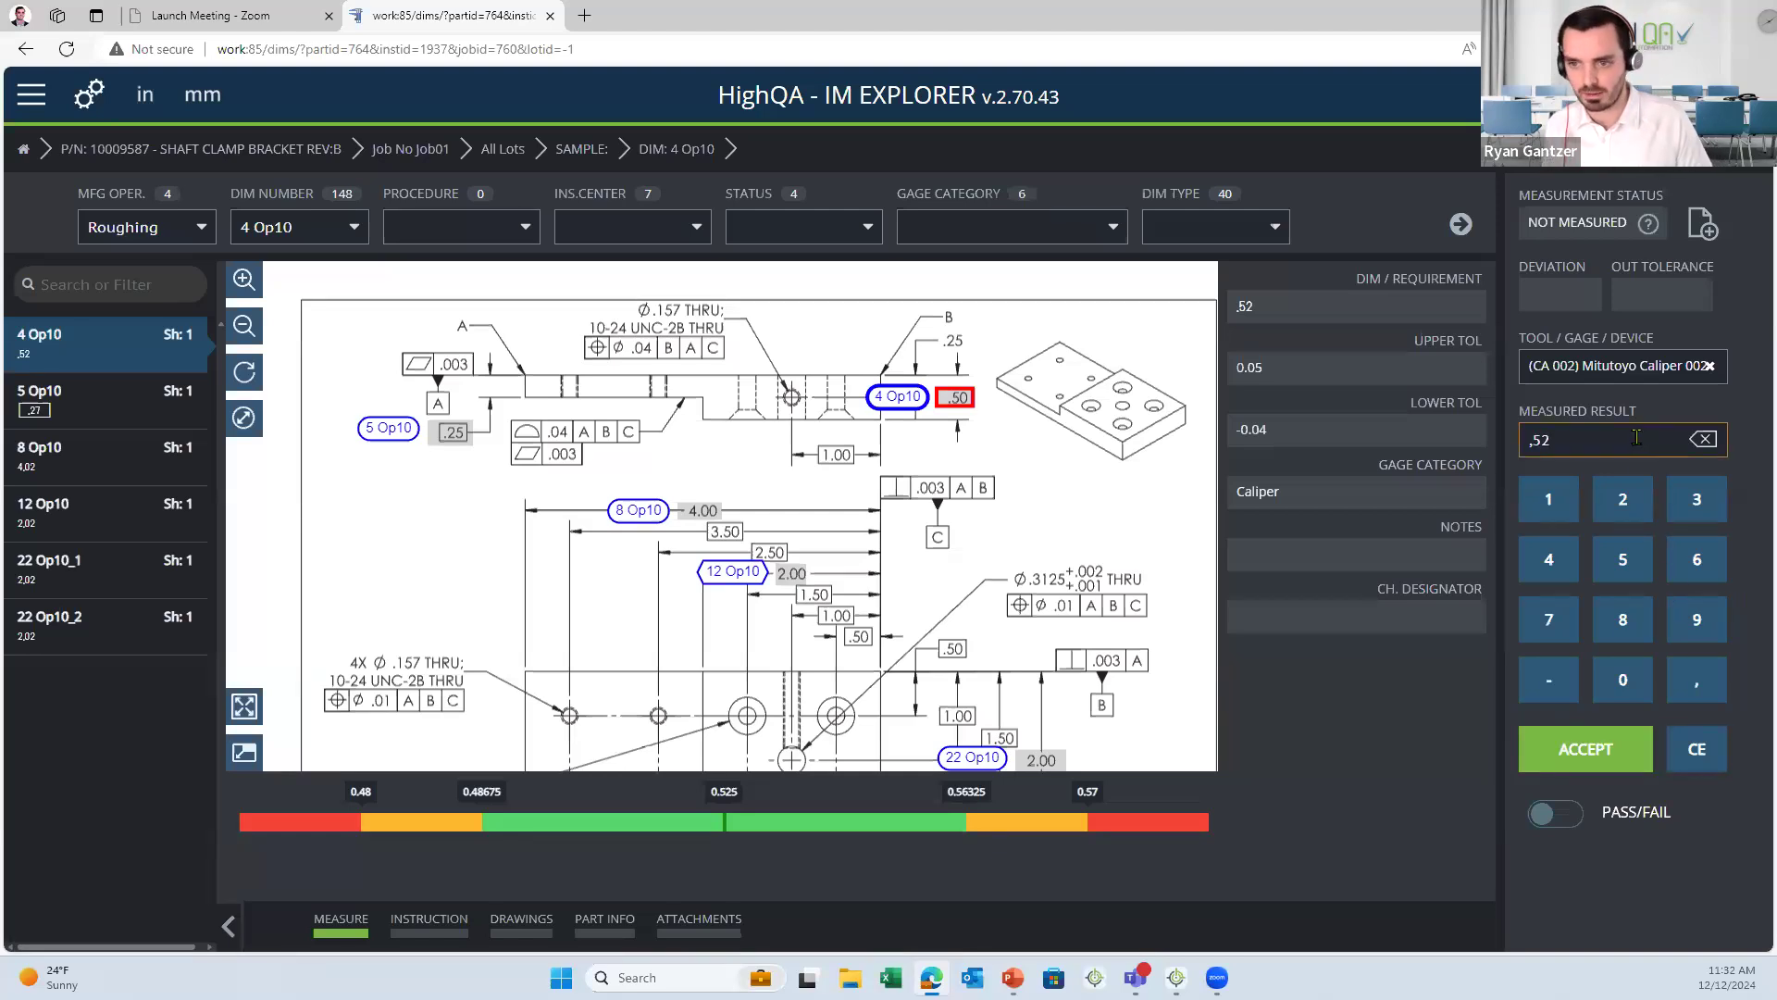
click(1615, 434)
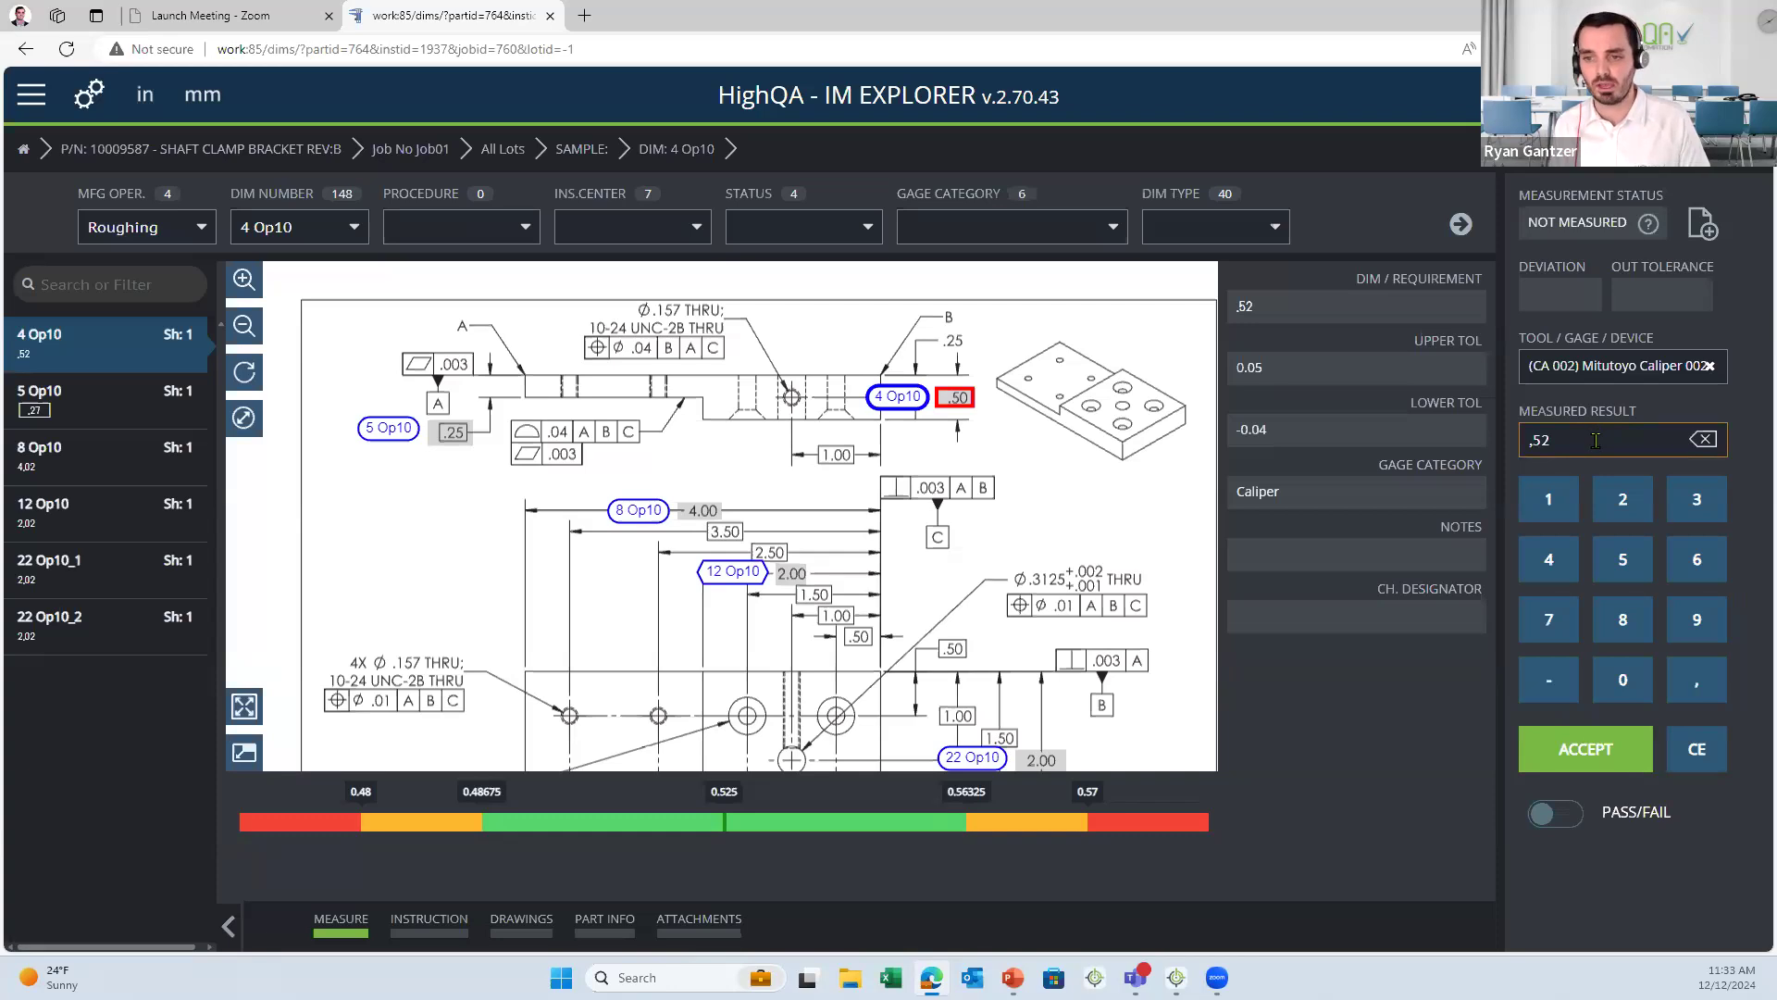
click(1595, 757)
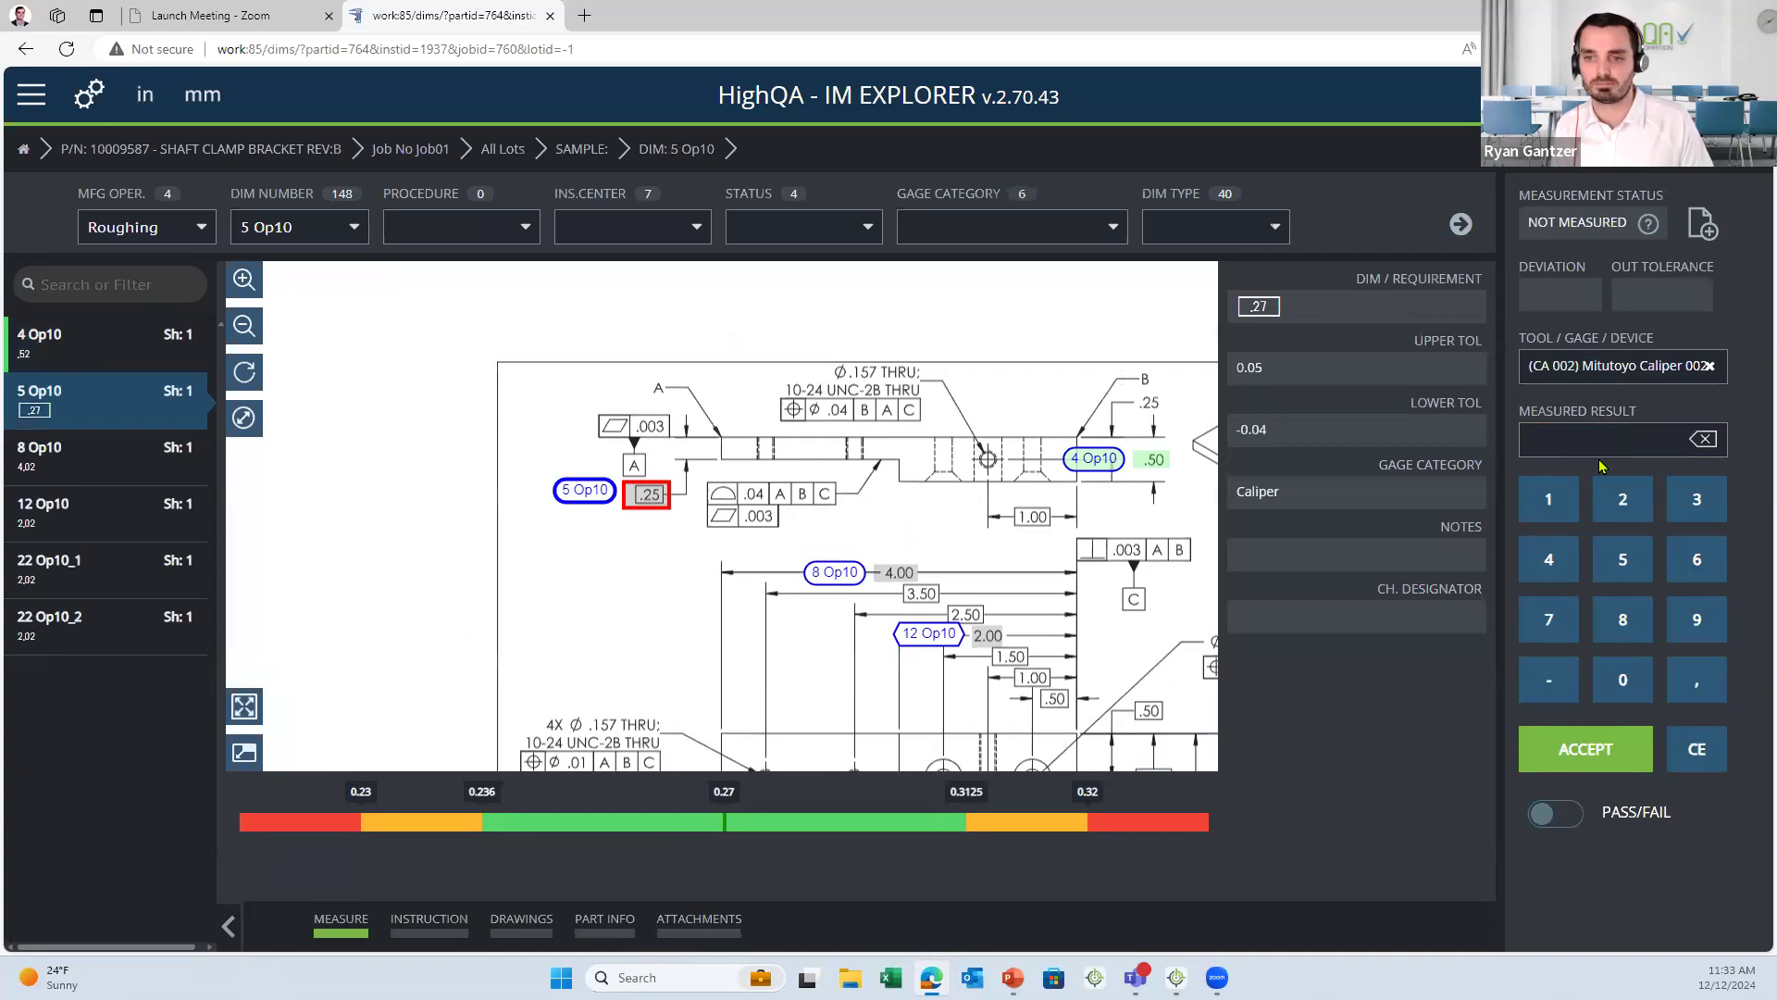
text(,25)
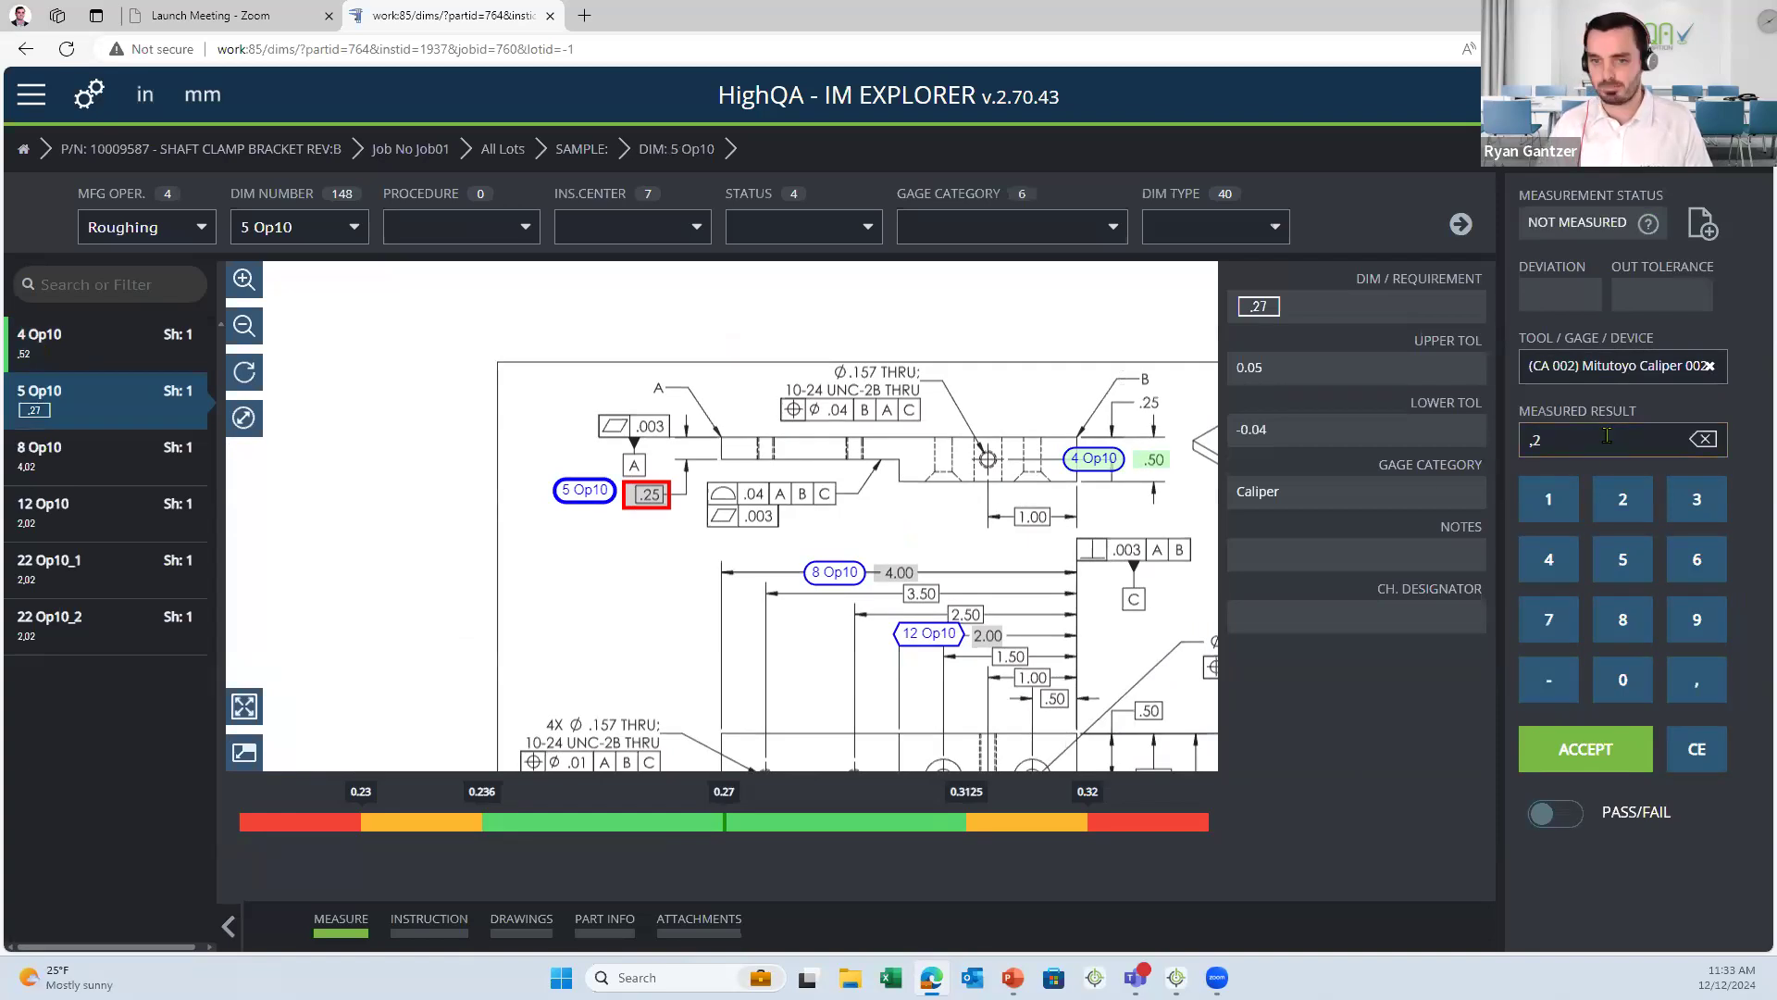
click(1564, 752)
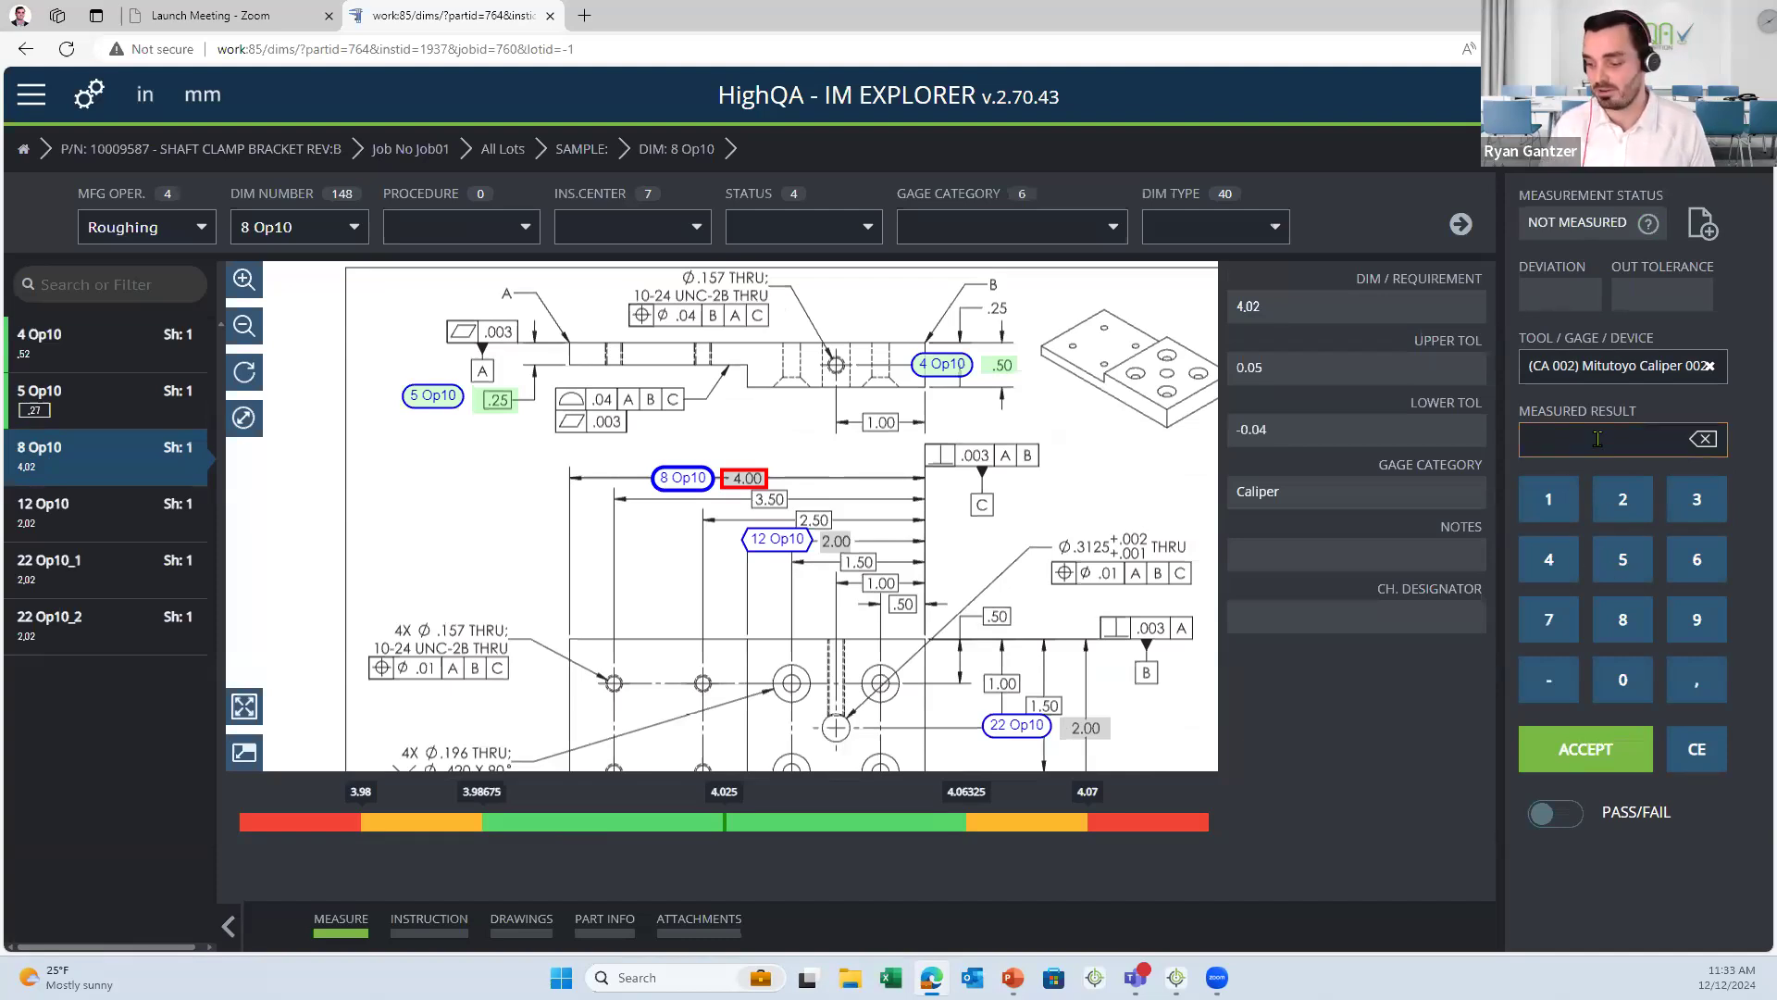
- Record a measured result of 40 for dimension 8 Op10 and keep it as failed
text(40)
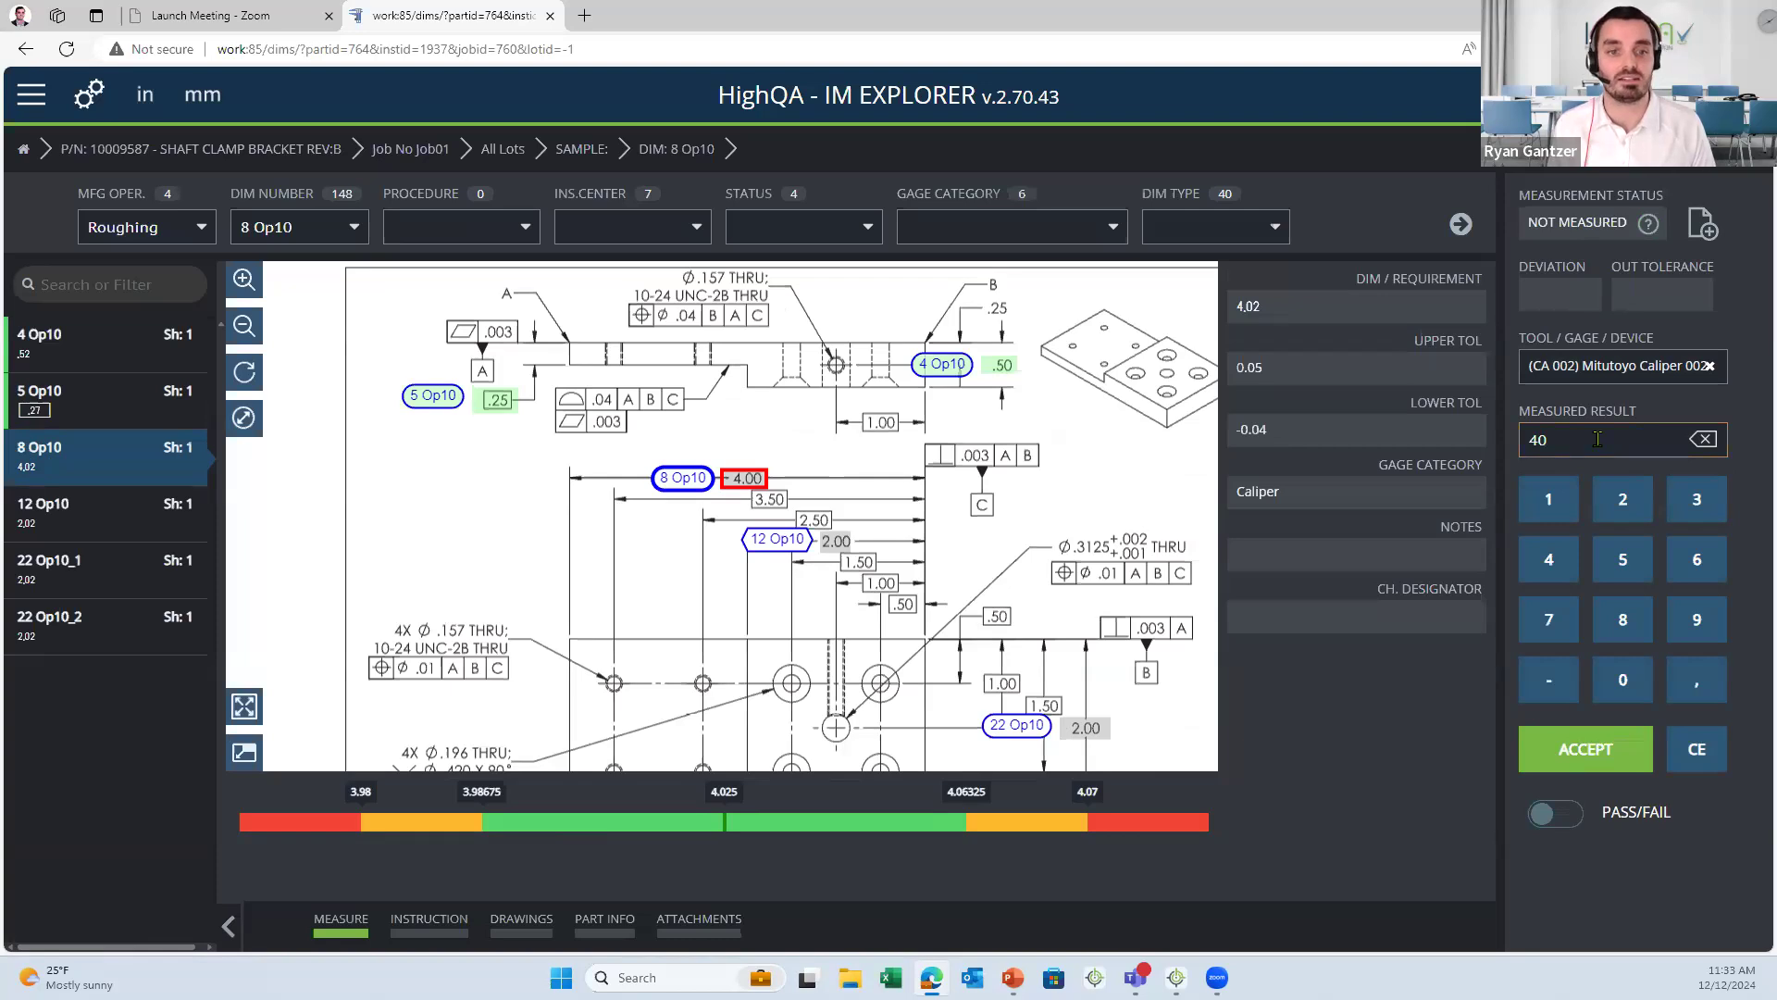
click(1578, 759)
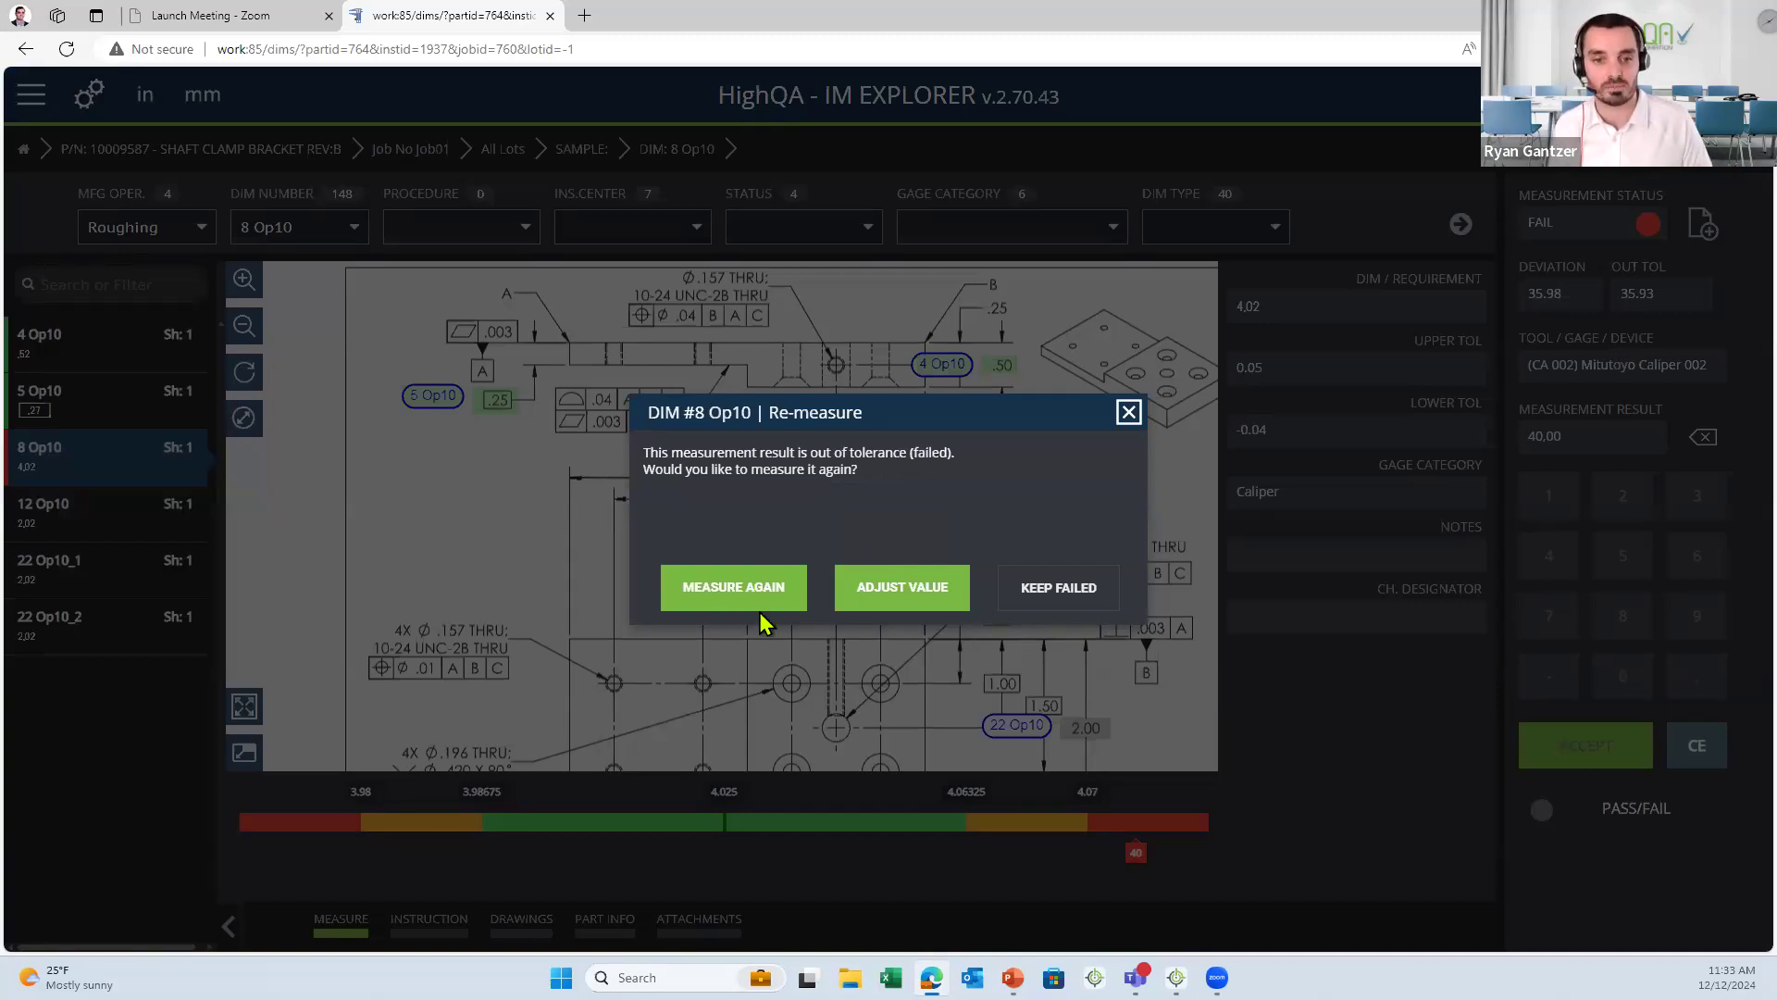
click(1087, 596)
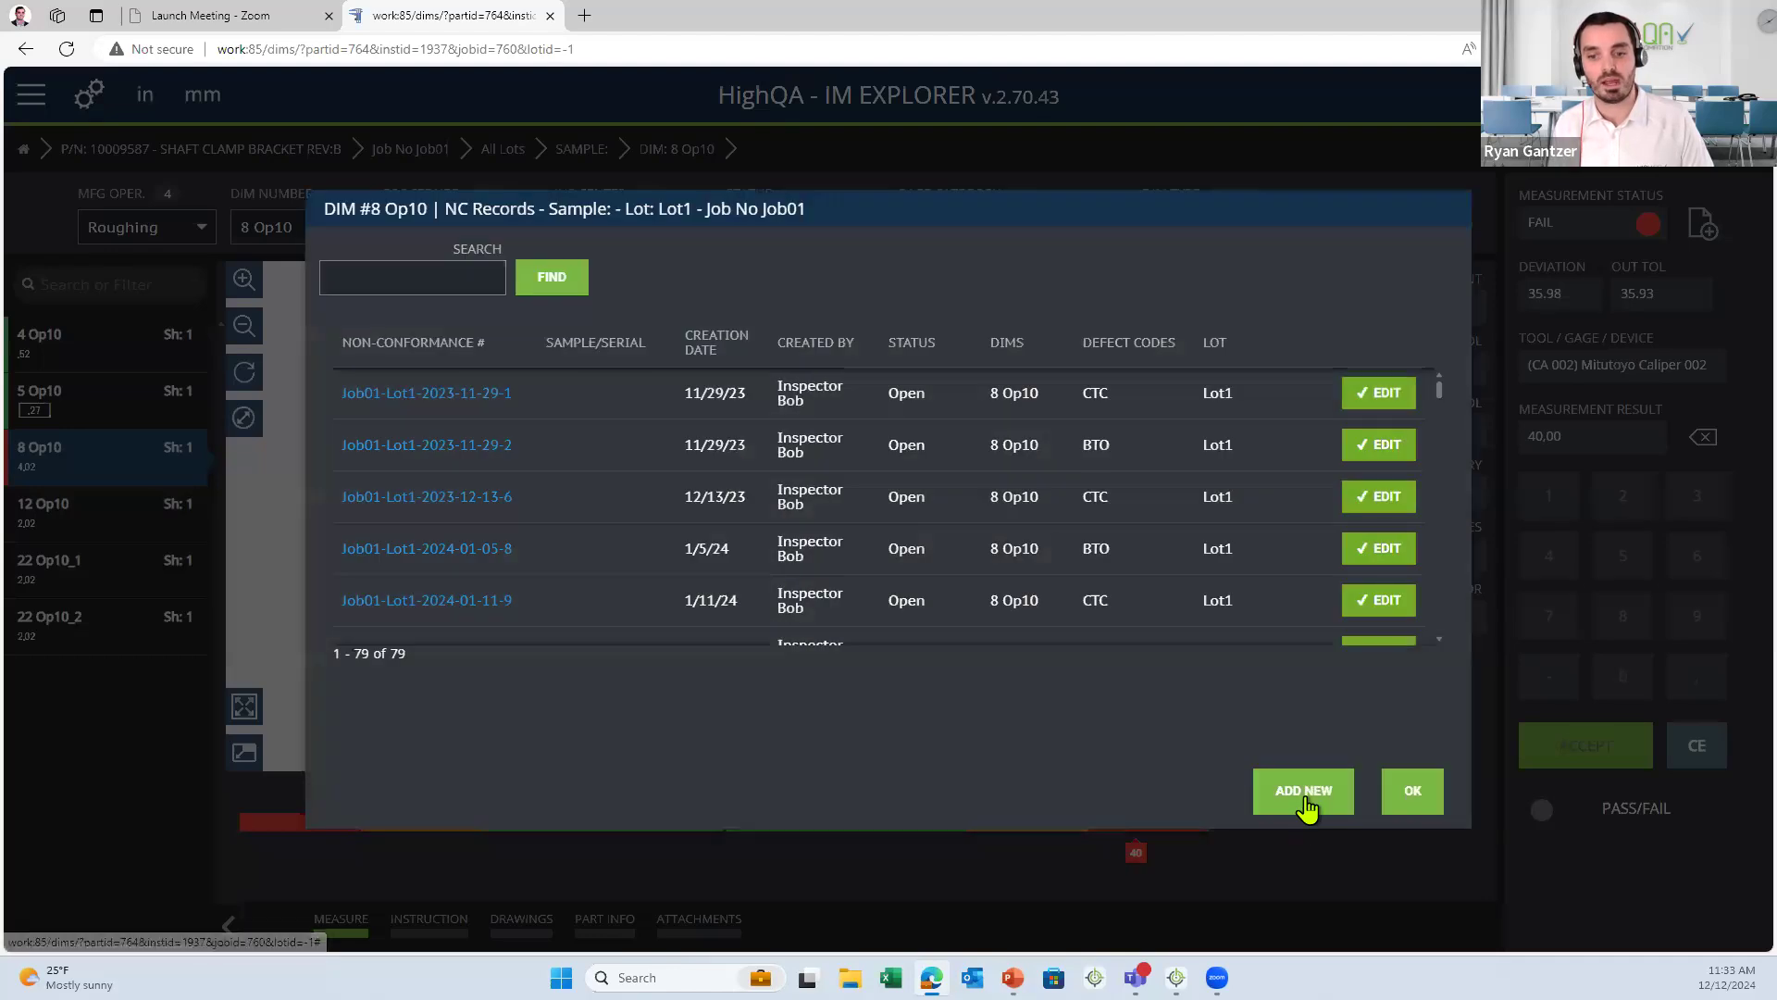
- Add a new non-conformance record for dimension 8 Op10, keeping the proposed number and the Open status
click(1304, 796)
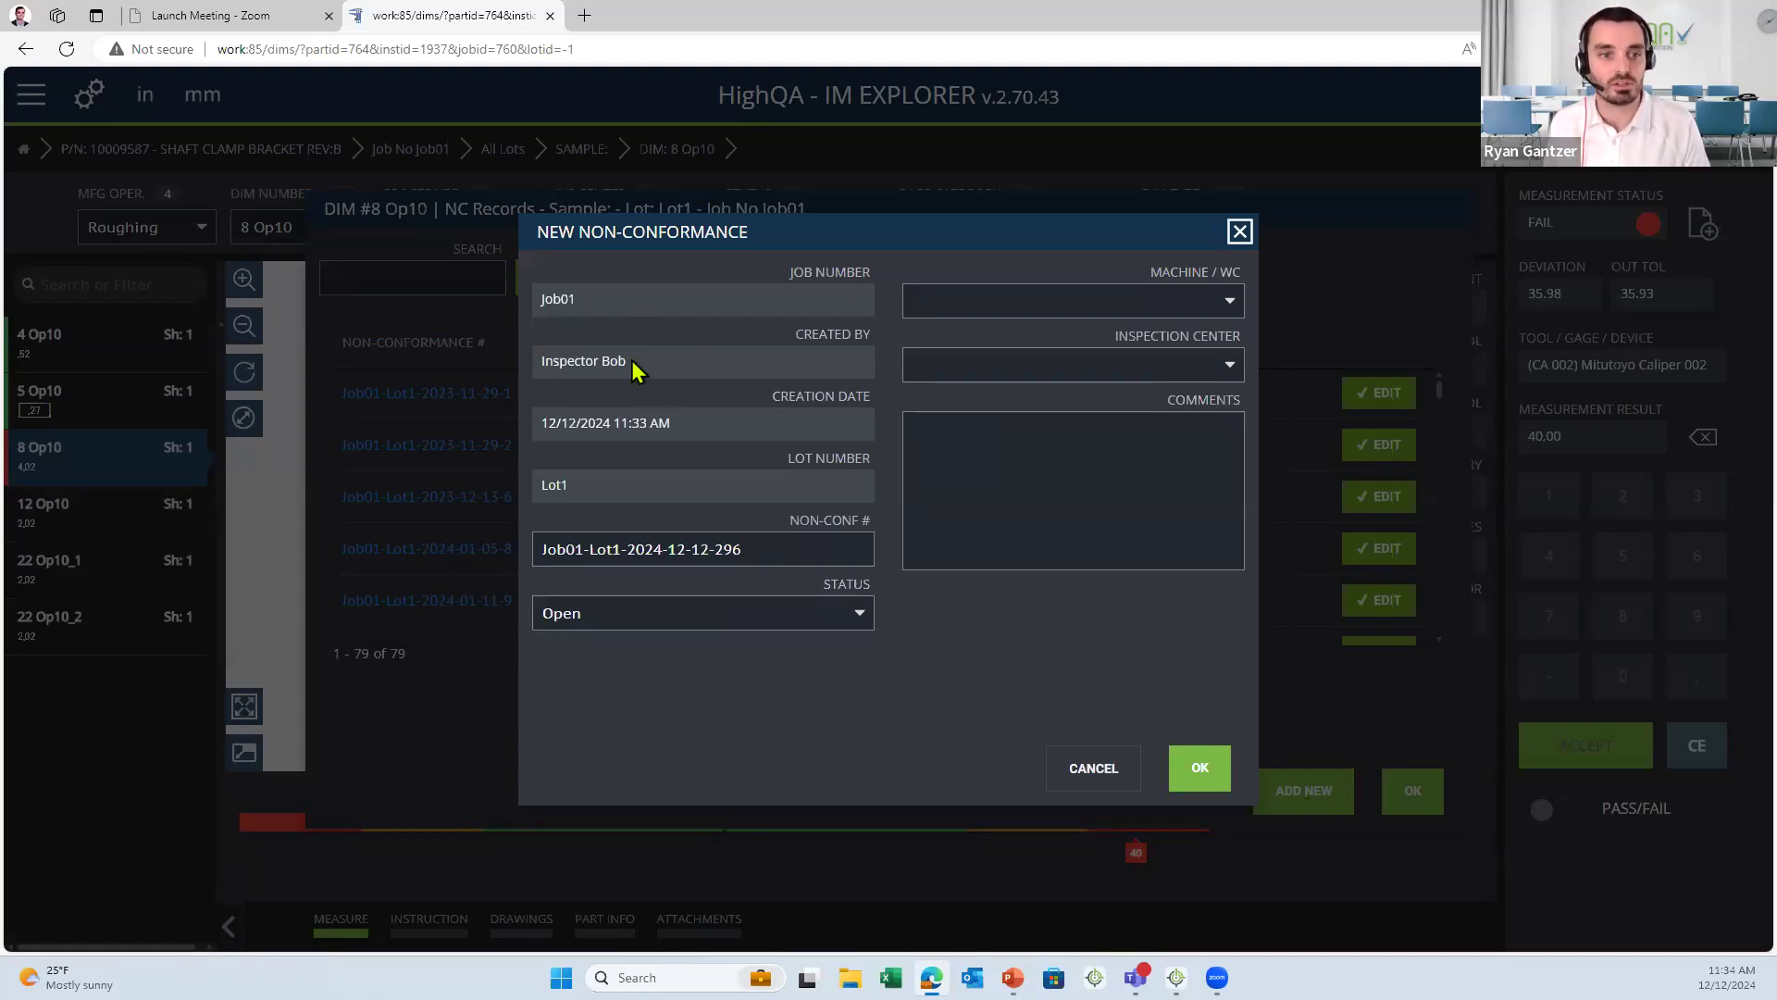
drag(542, 363, 682, 421)
click(716, 443)
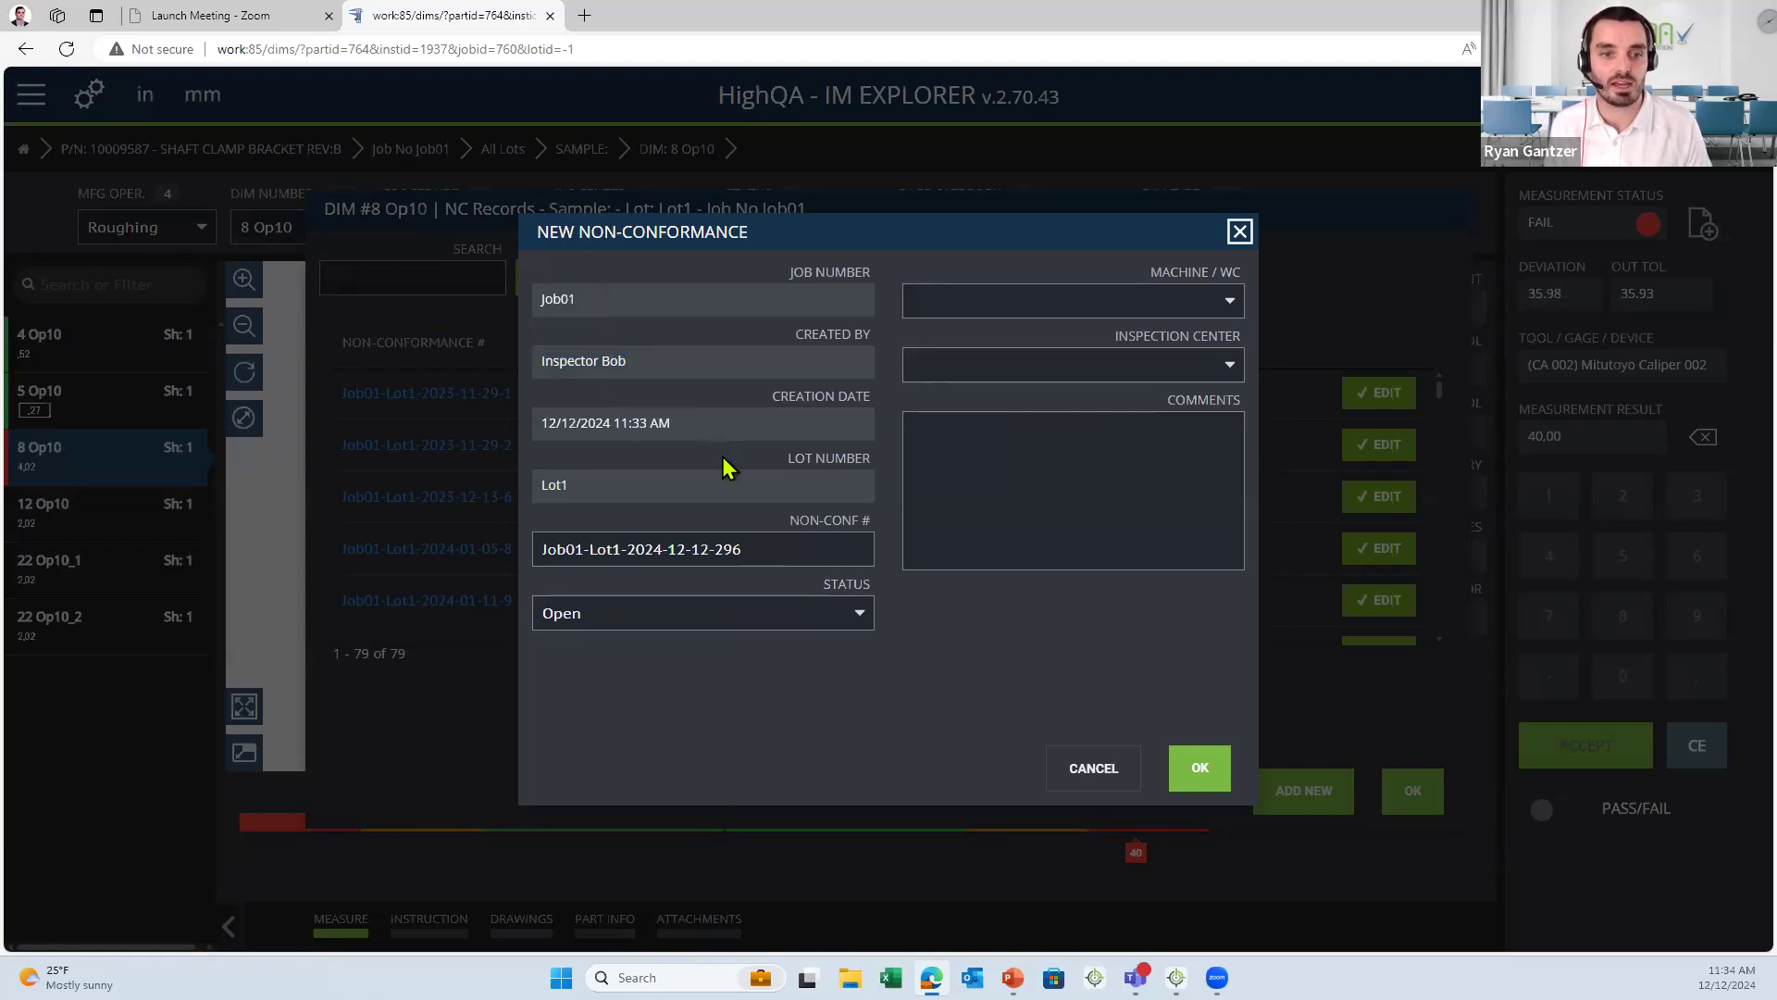
drag(748, 556, 426, 549)
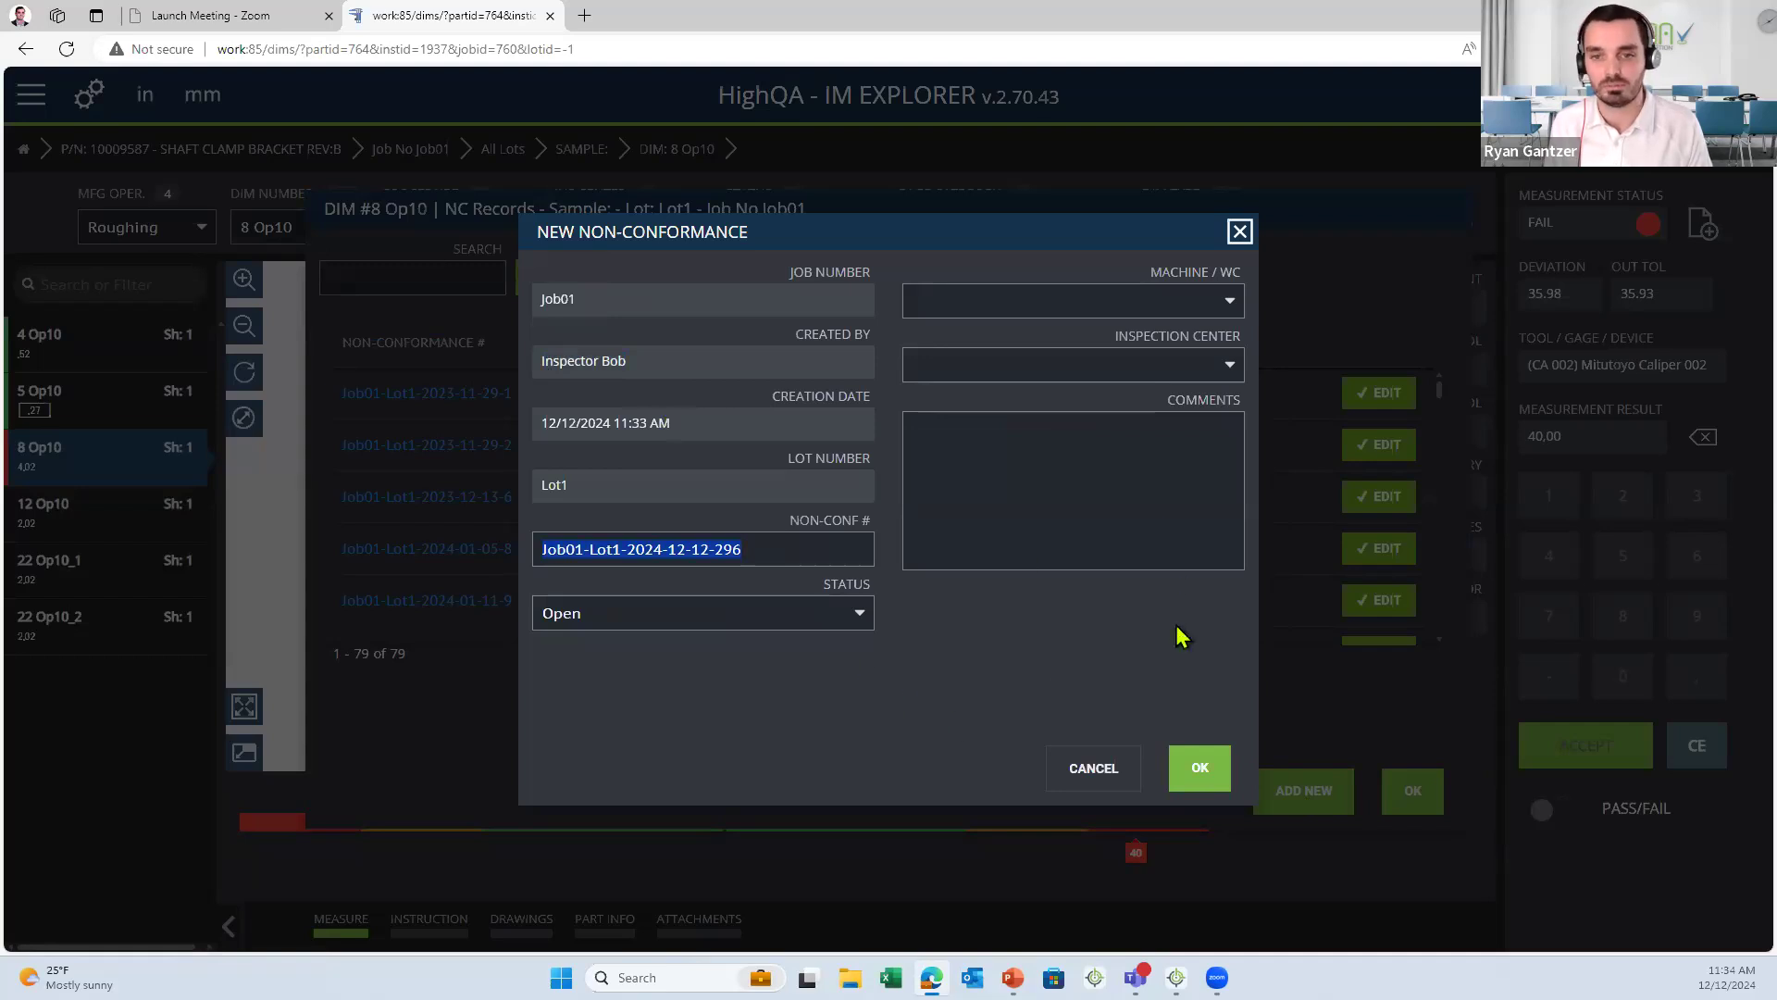
click(1196, 767)
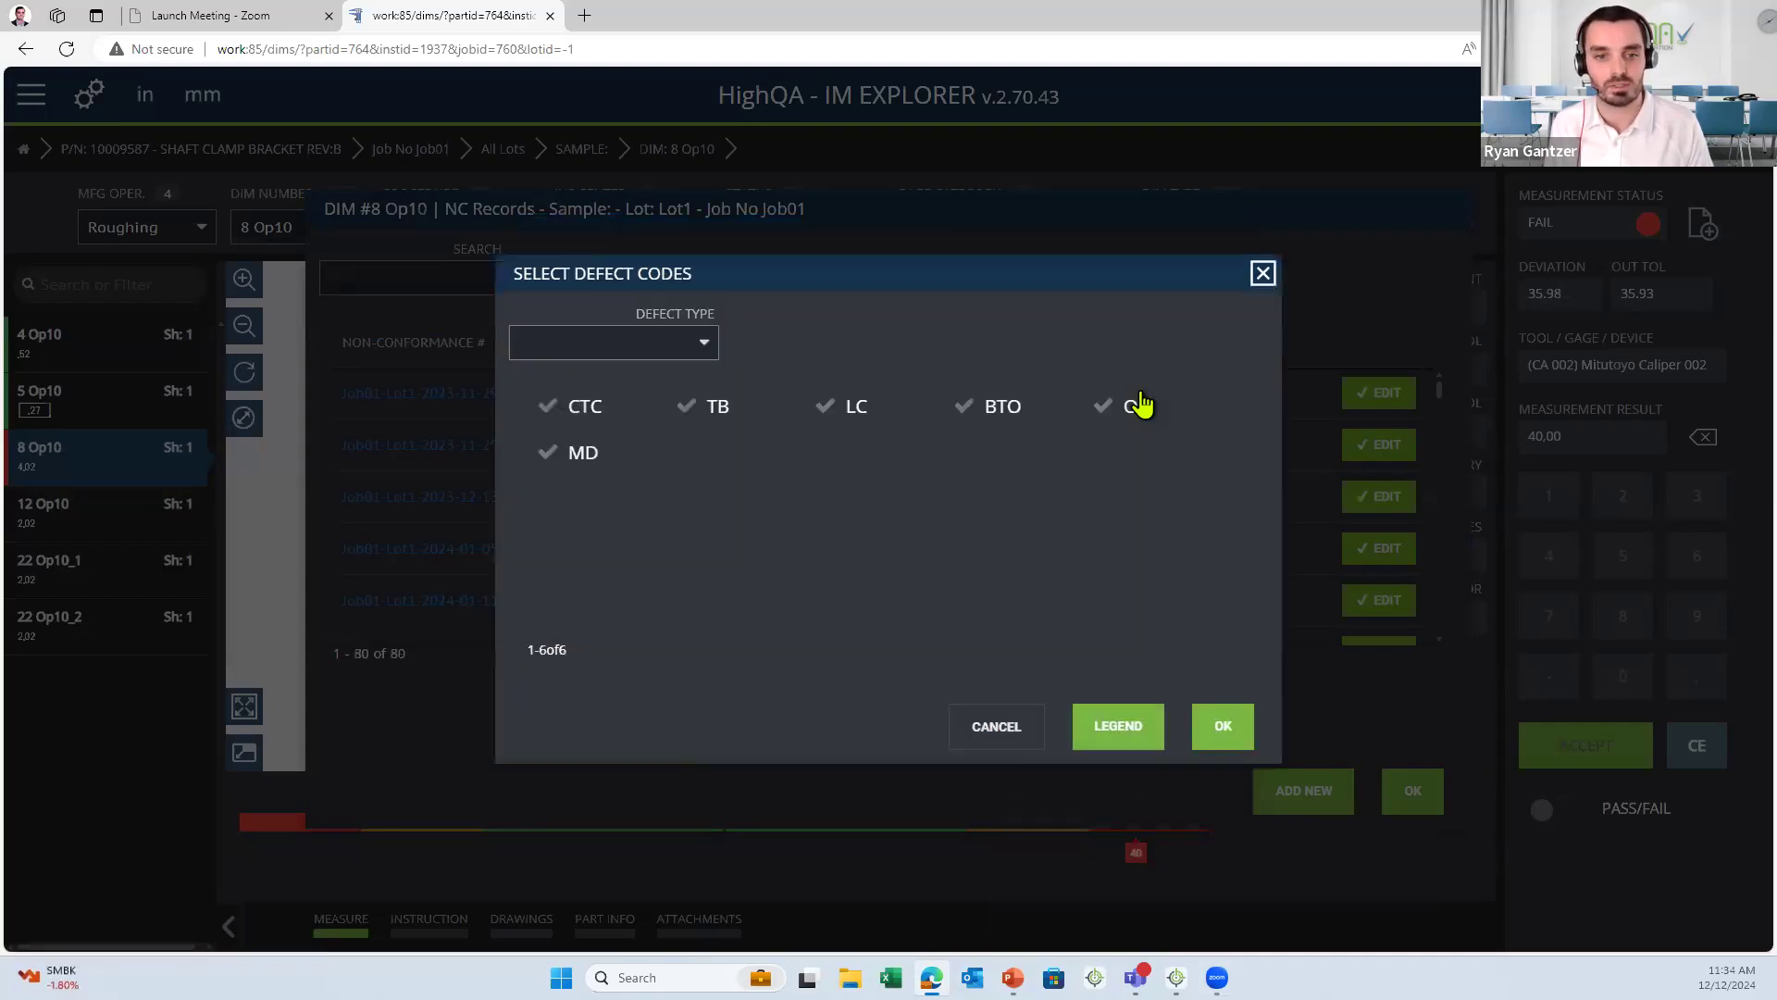
- Check the defect types and code legend, assign defect code LC to the non-conformance, and close the record
click(716, 349)
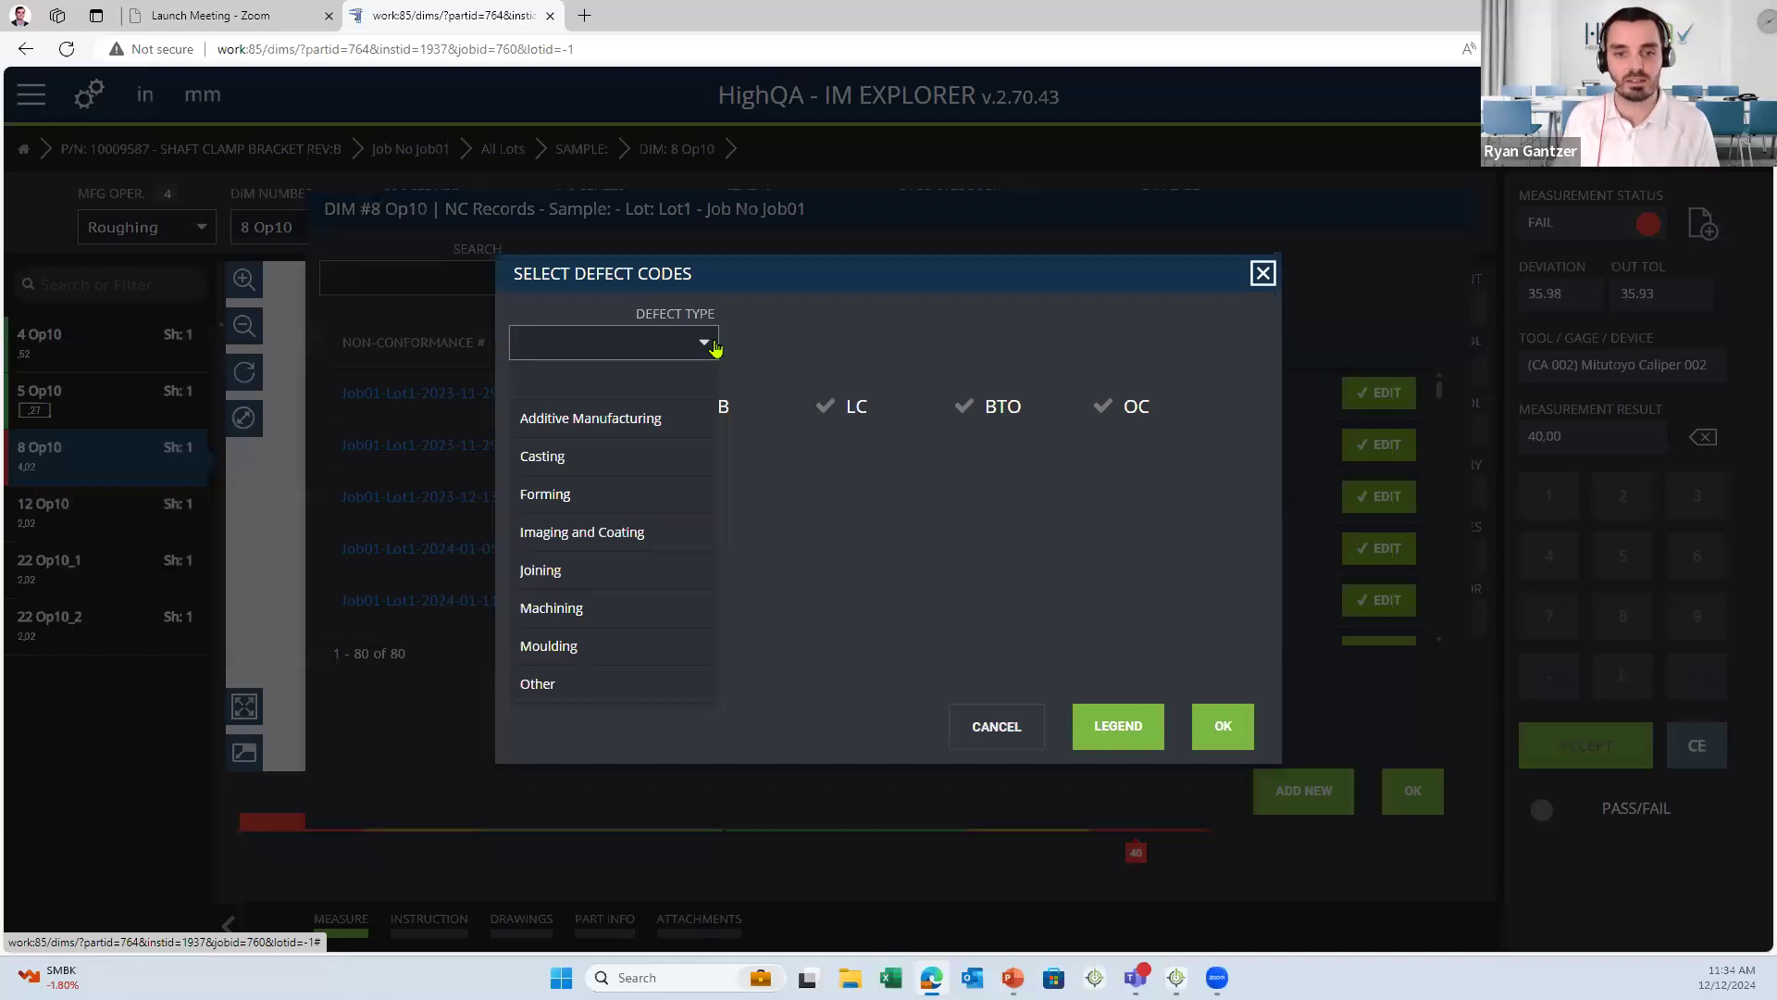
click(1081, 583)
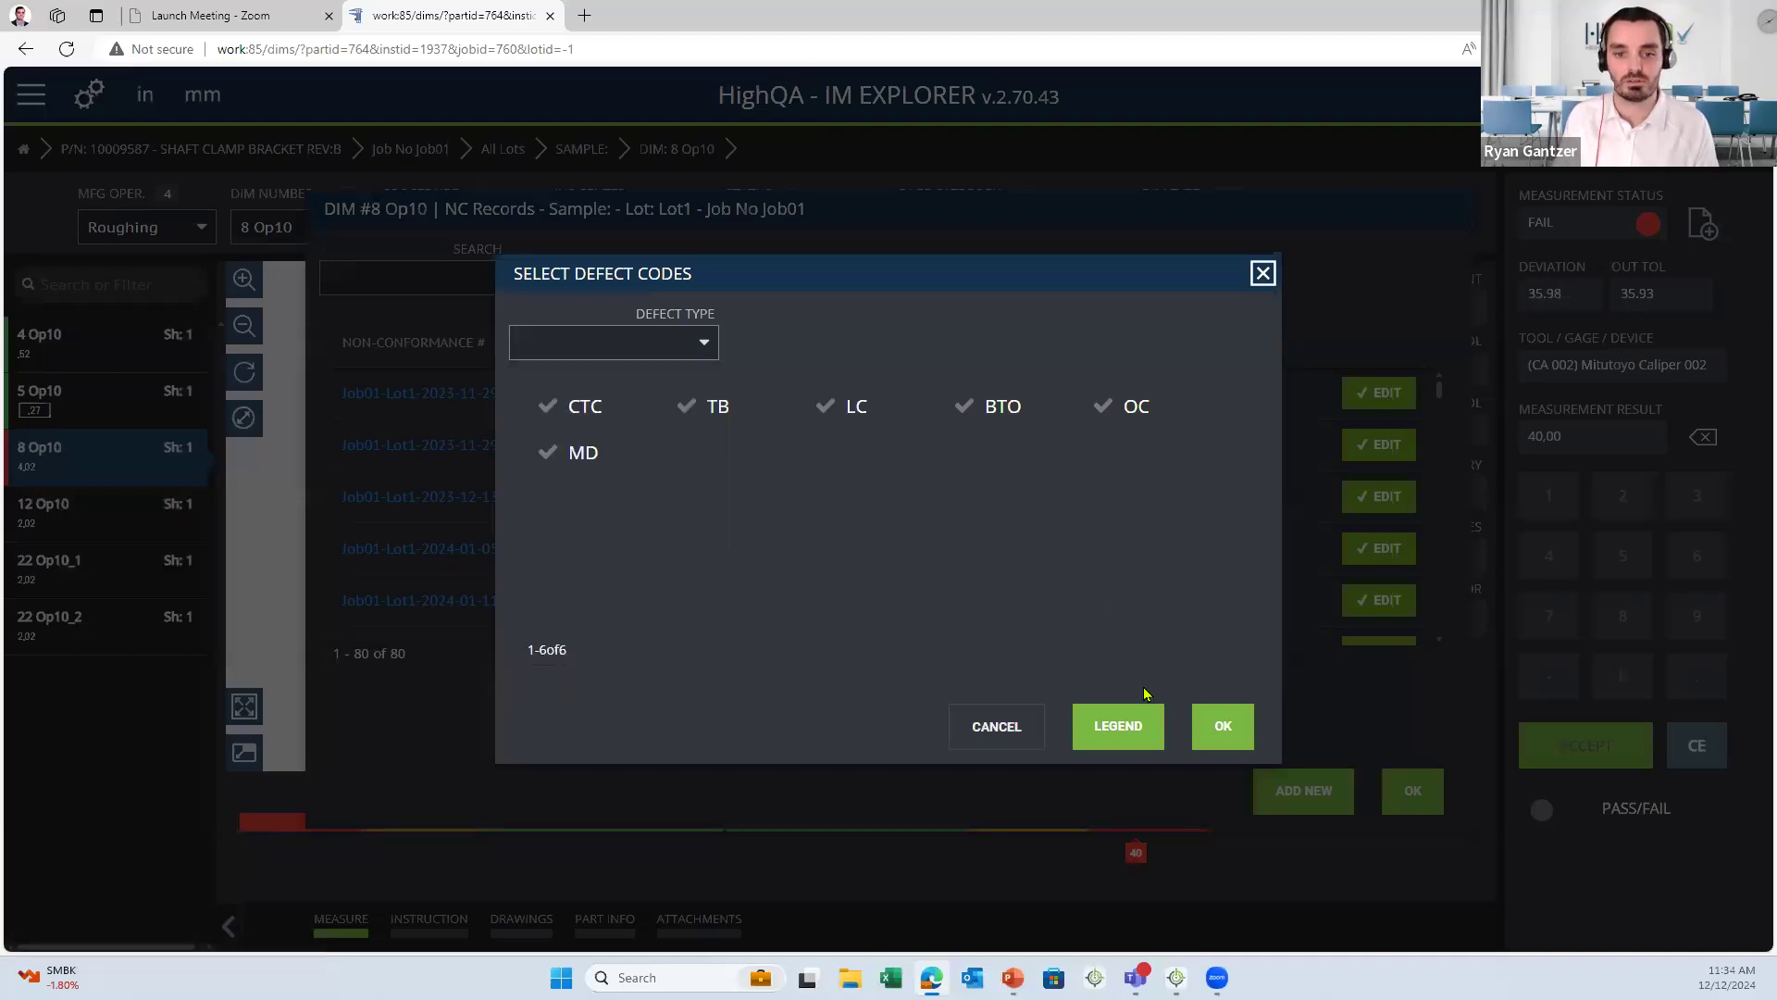
click(1126, 734)
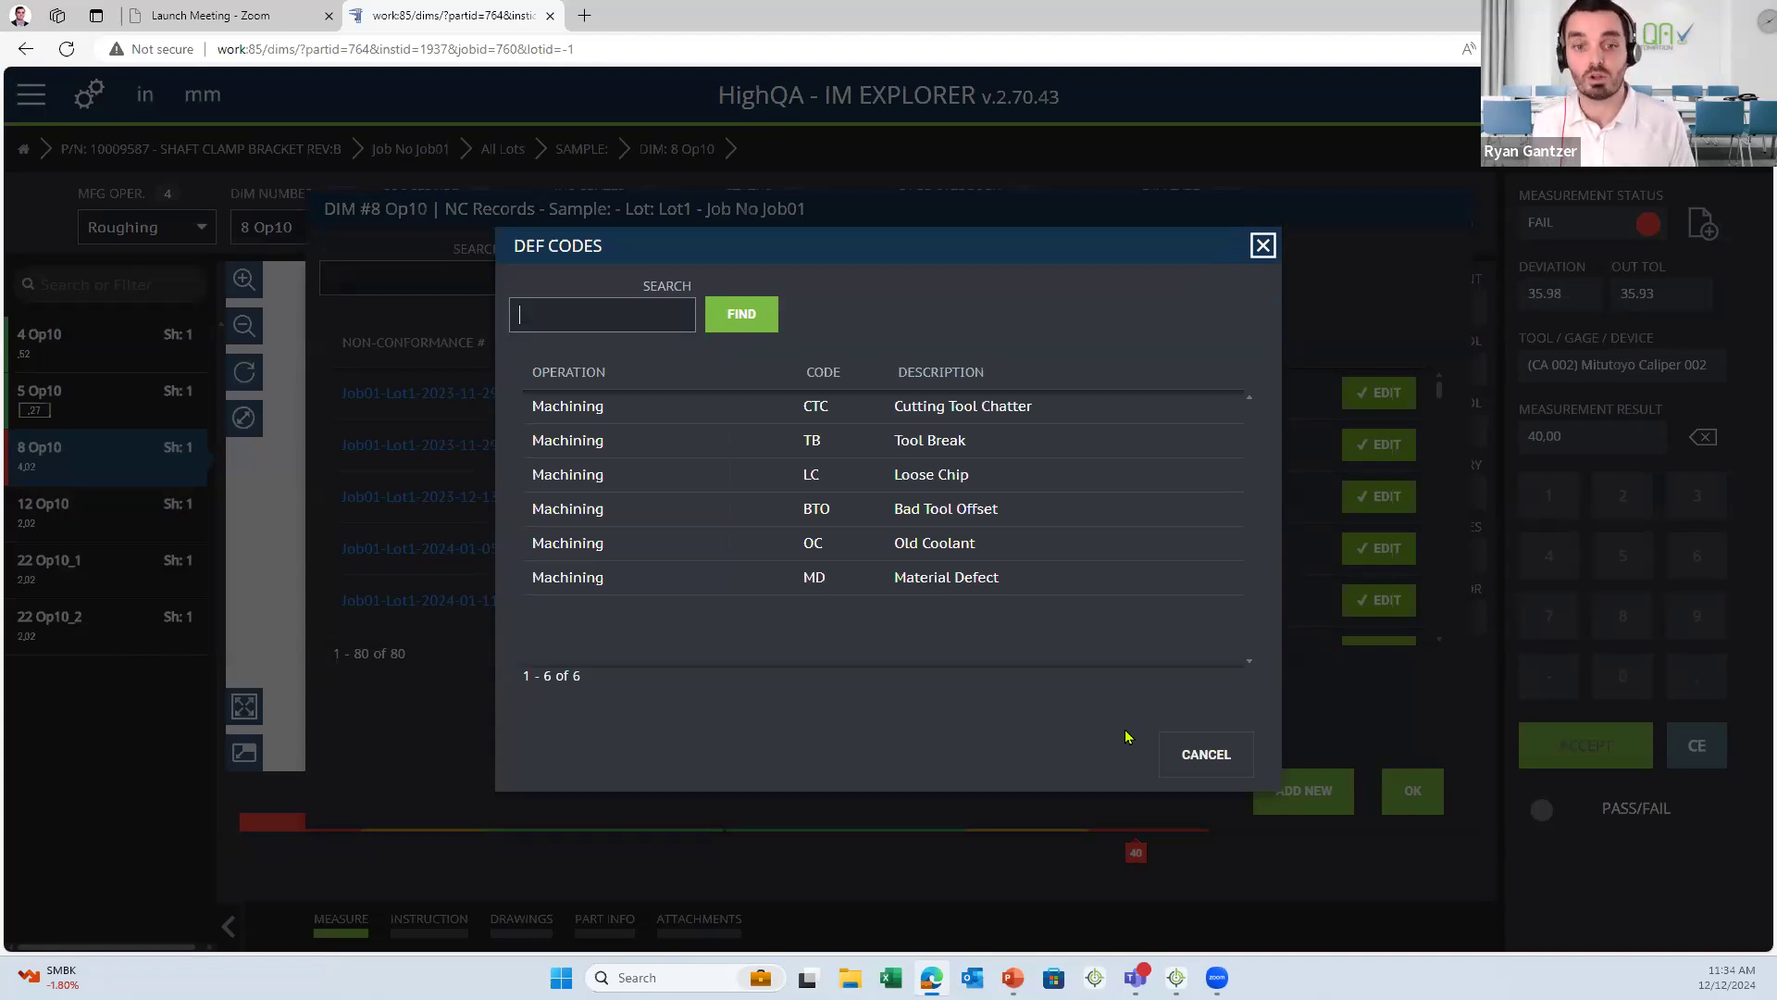
click(1215, 758)
click(856, 409)
click(1226, 728)
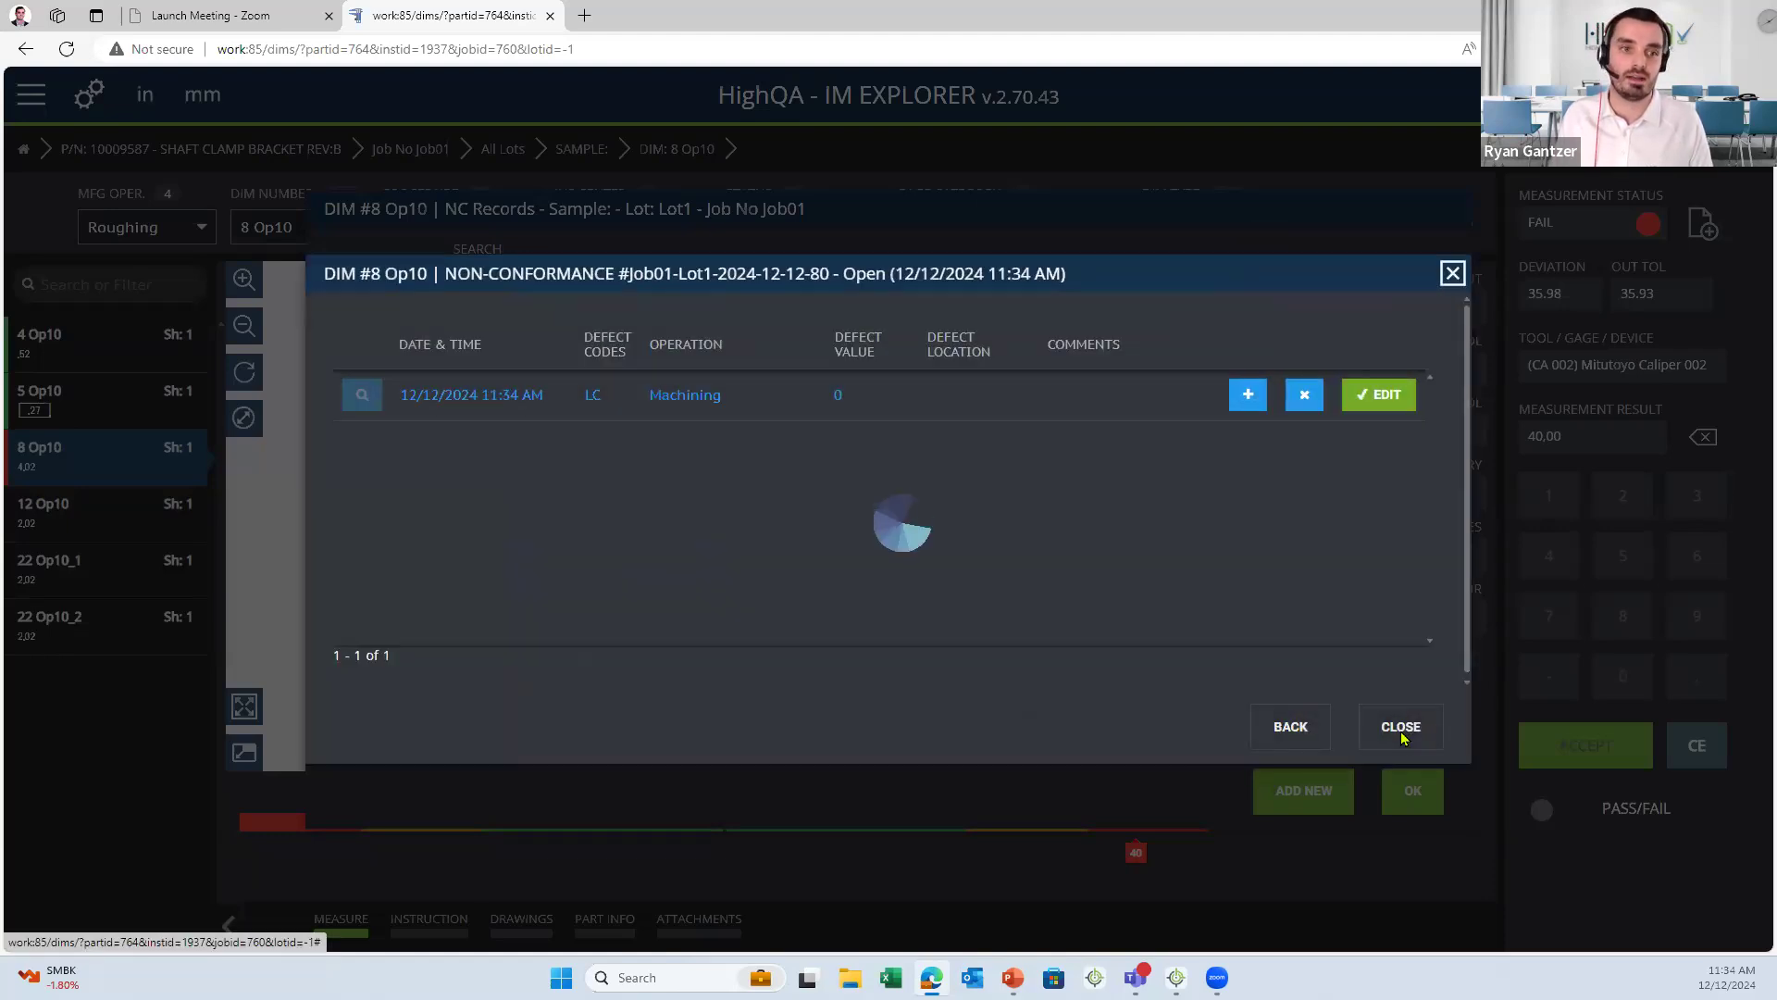
click(1401, 729)
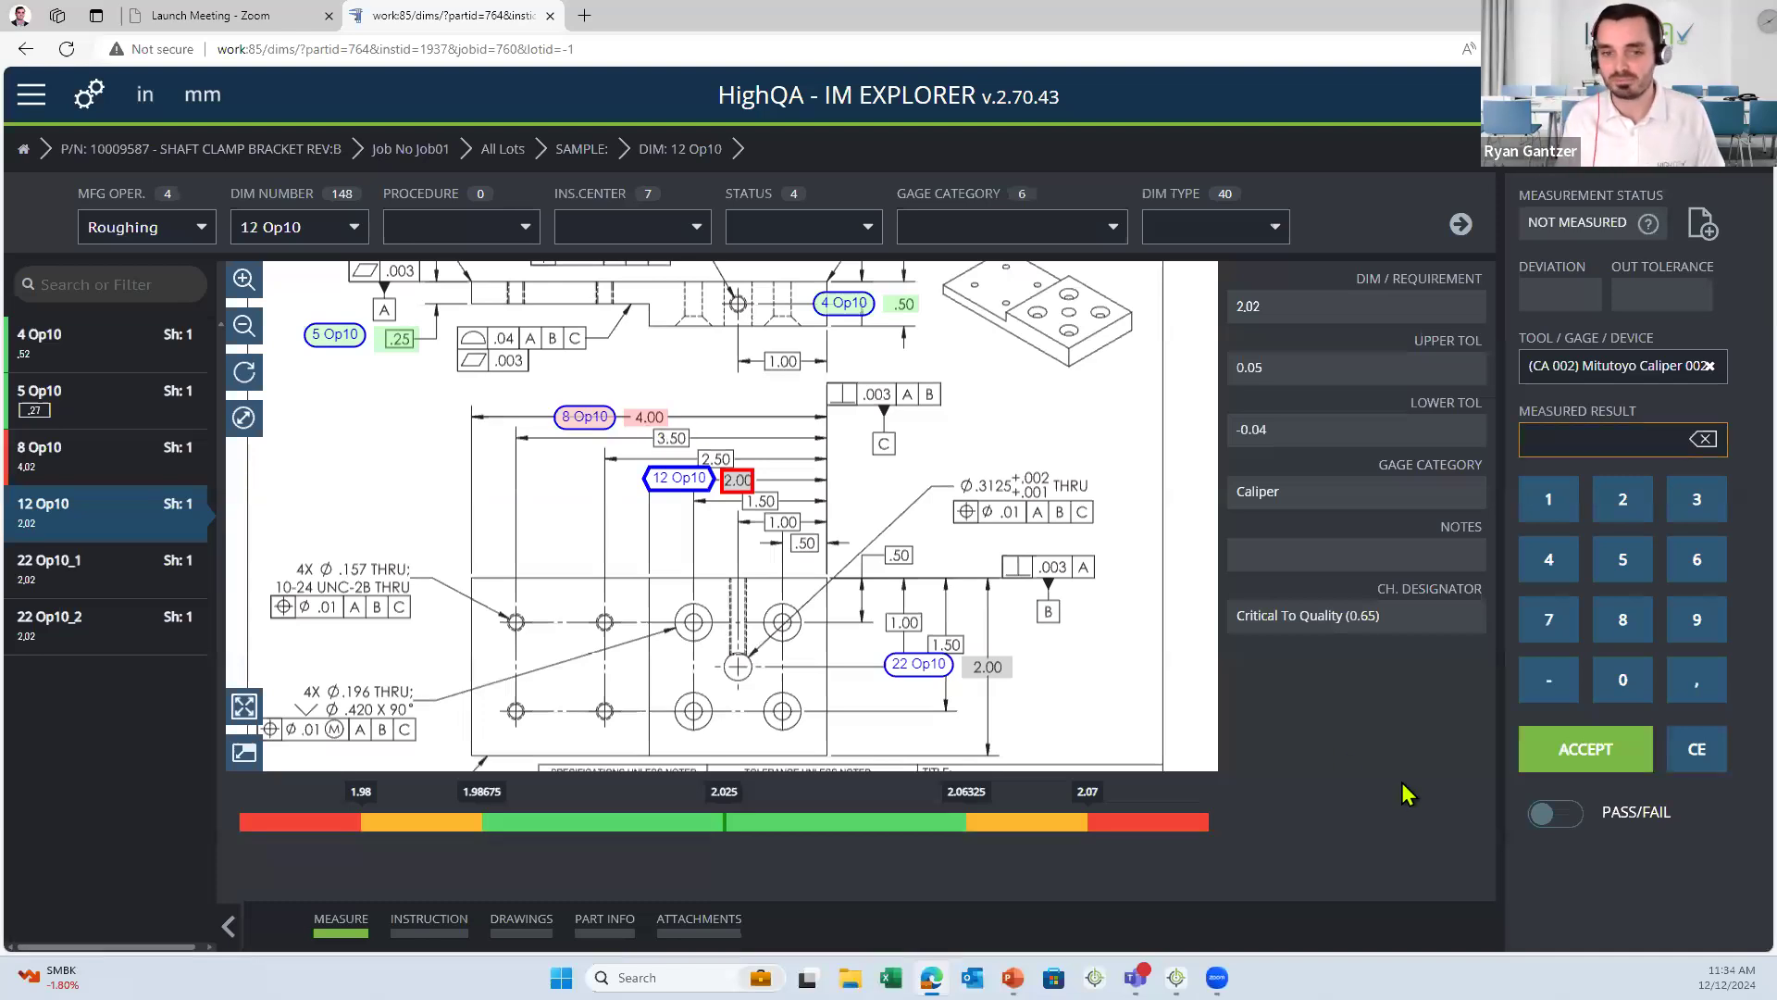
- Switch dimension 12 Op10 to pass/fail measurement and accept it as Passed
click(1558, 815)
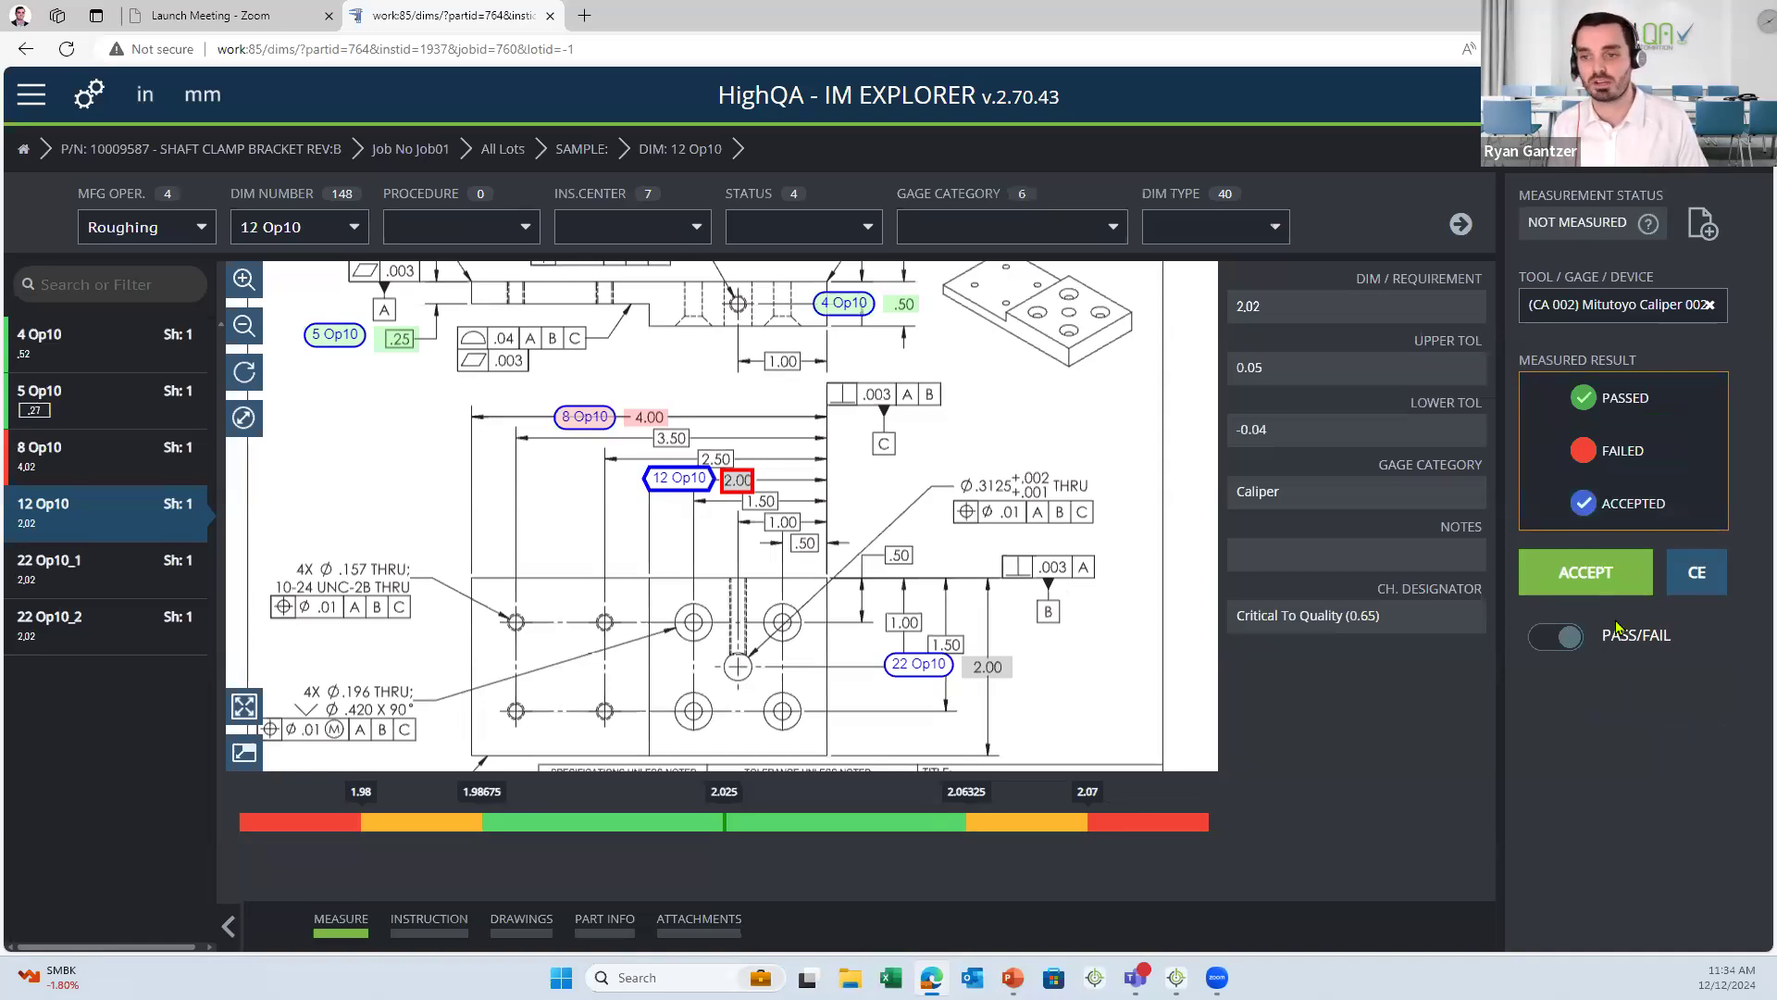
click(1652, 400)
click(1620, 591)
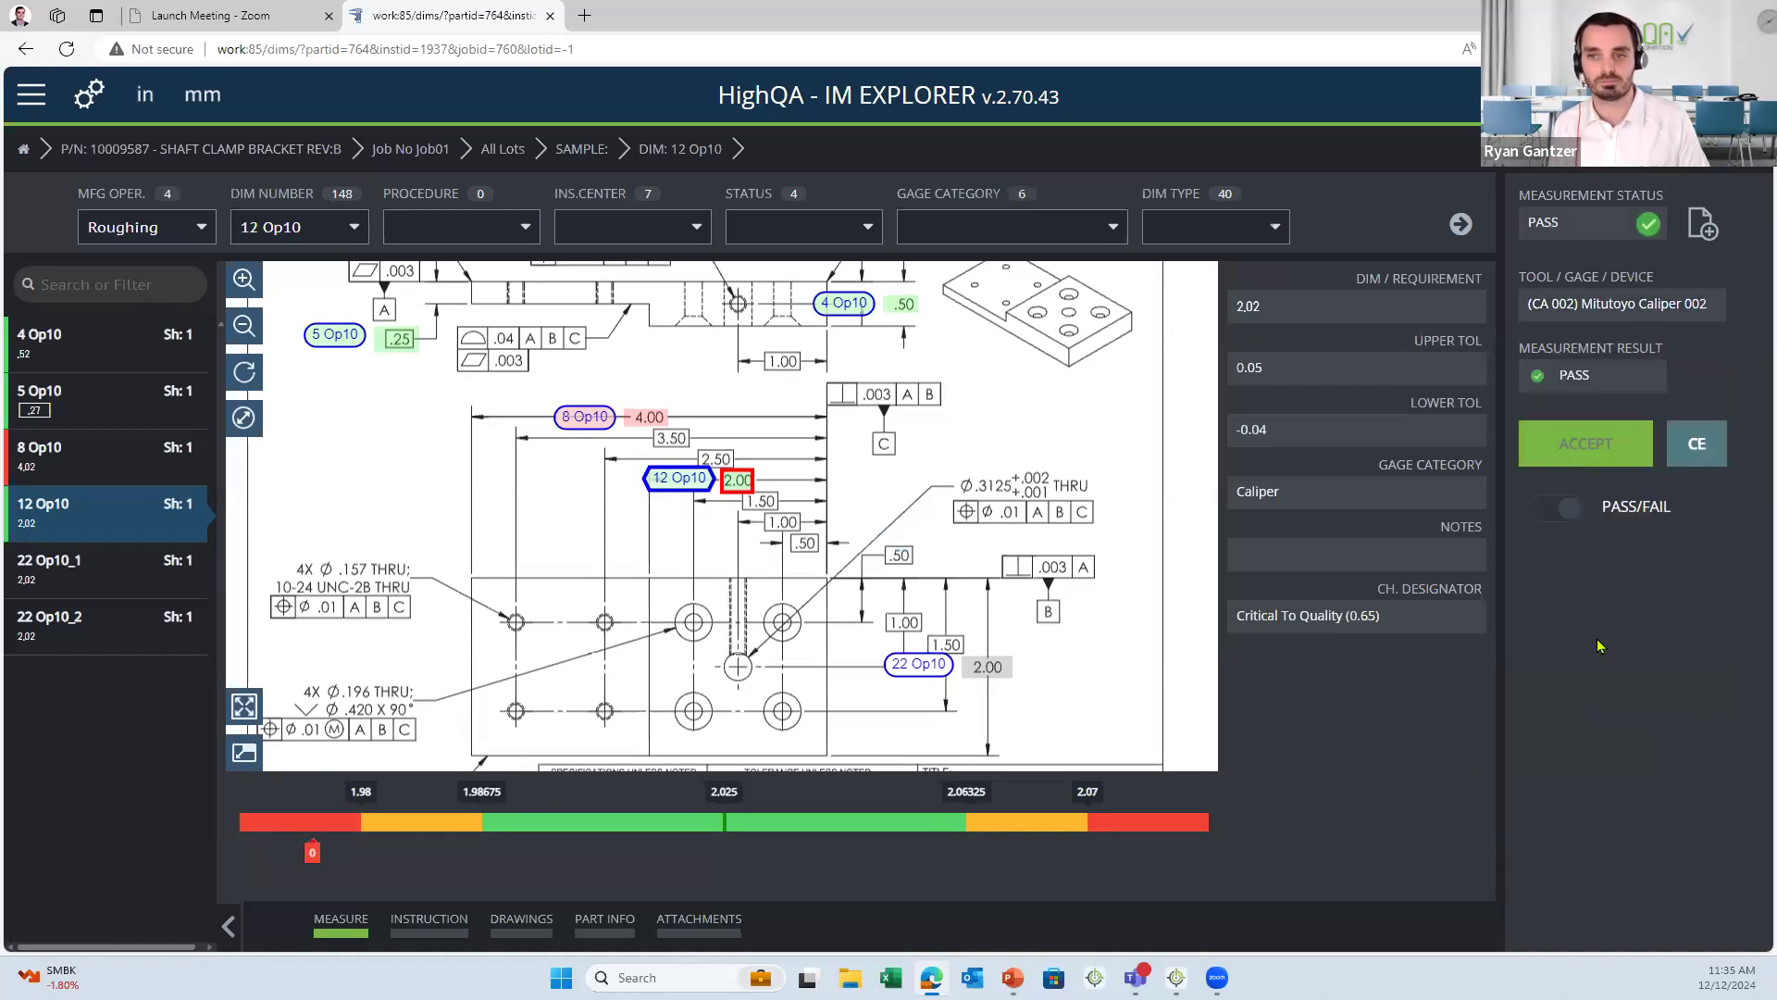
mouse_move(447, 485)
mouse_down()
mouse_move(677, 609)
mouse_move(826, 725)
mouse_up()
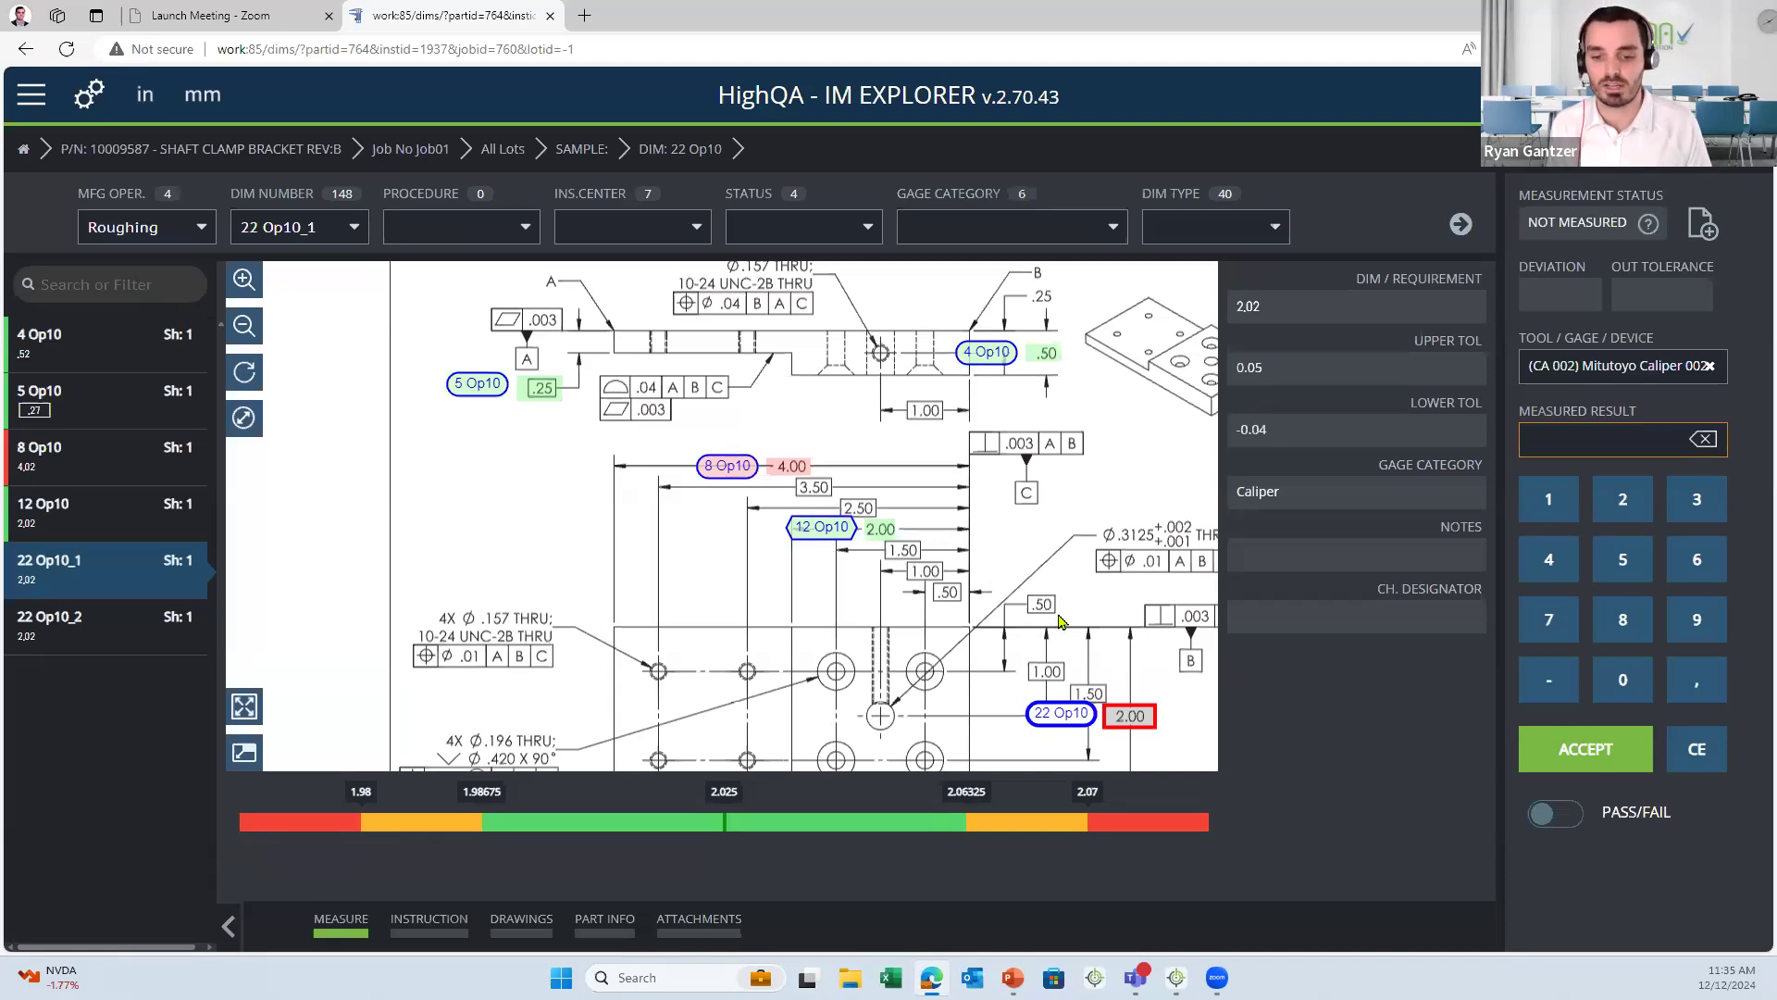
- Switch to Inspection Manager and display the Finished Part operation in the Bill of Characteristics and drawing
mouse_move(1177, 976)
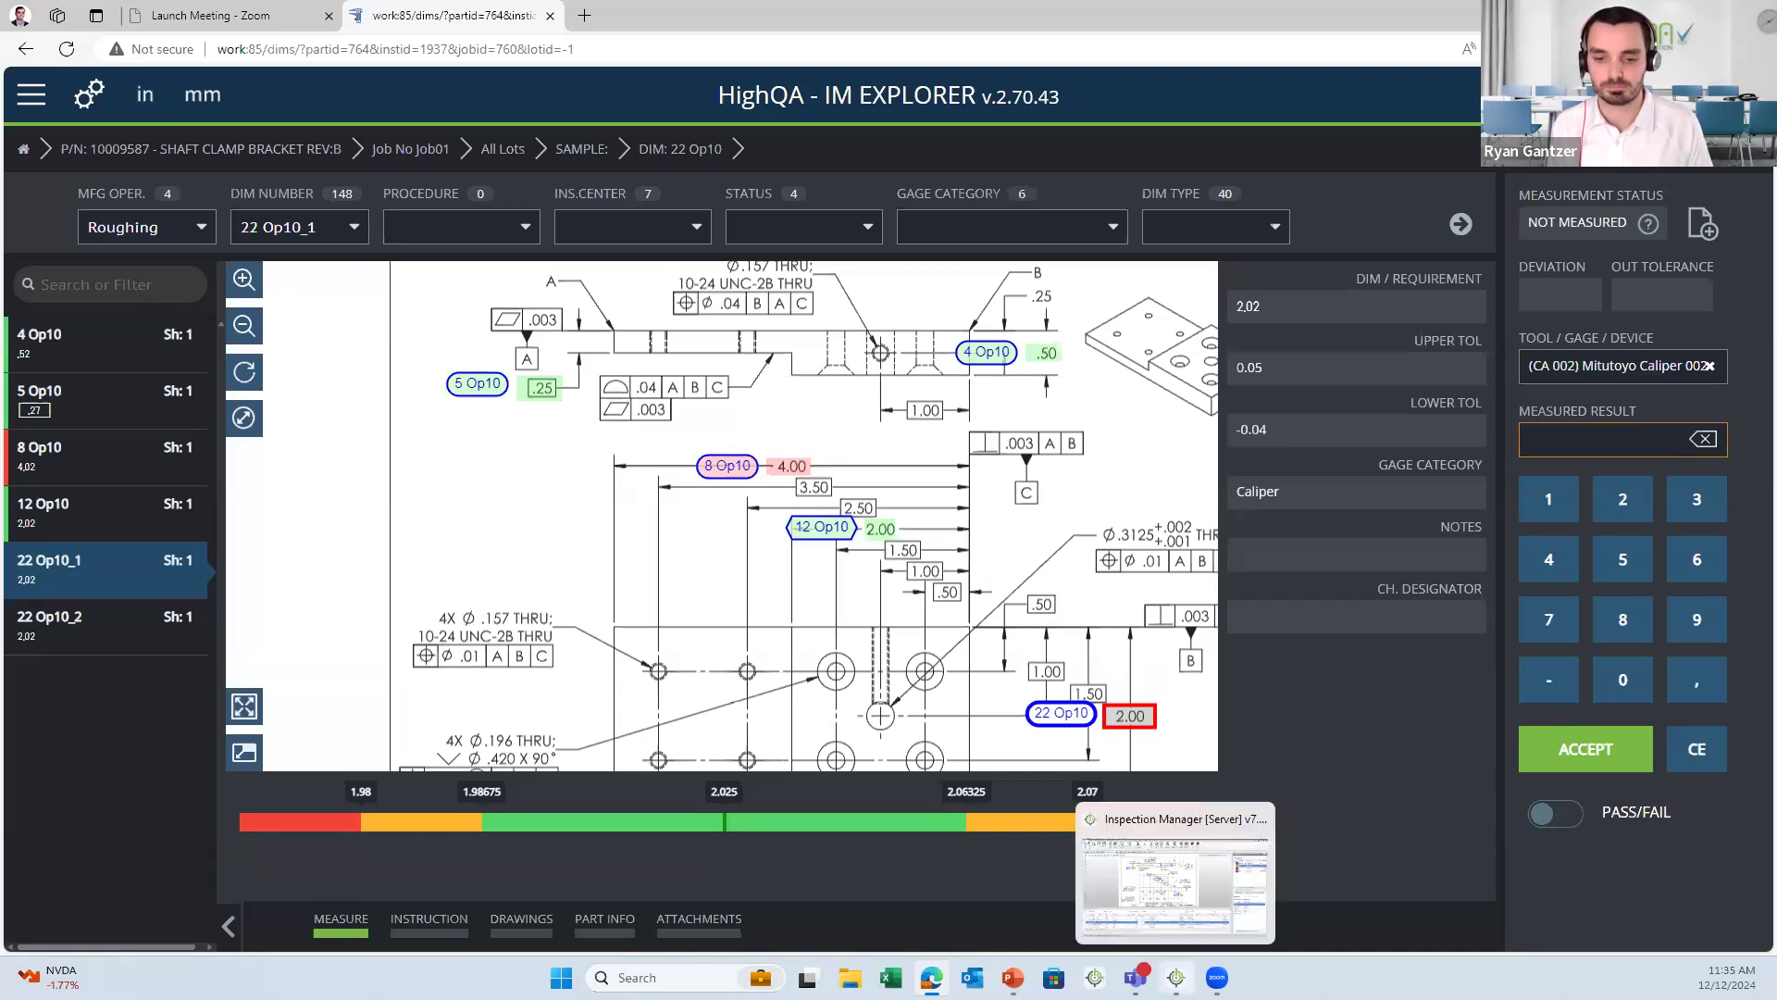
click(1185, 914)
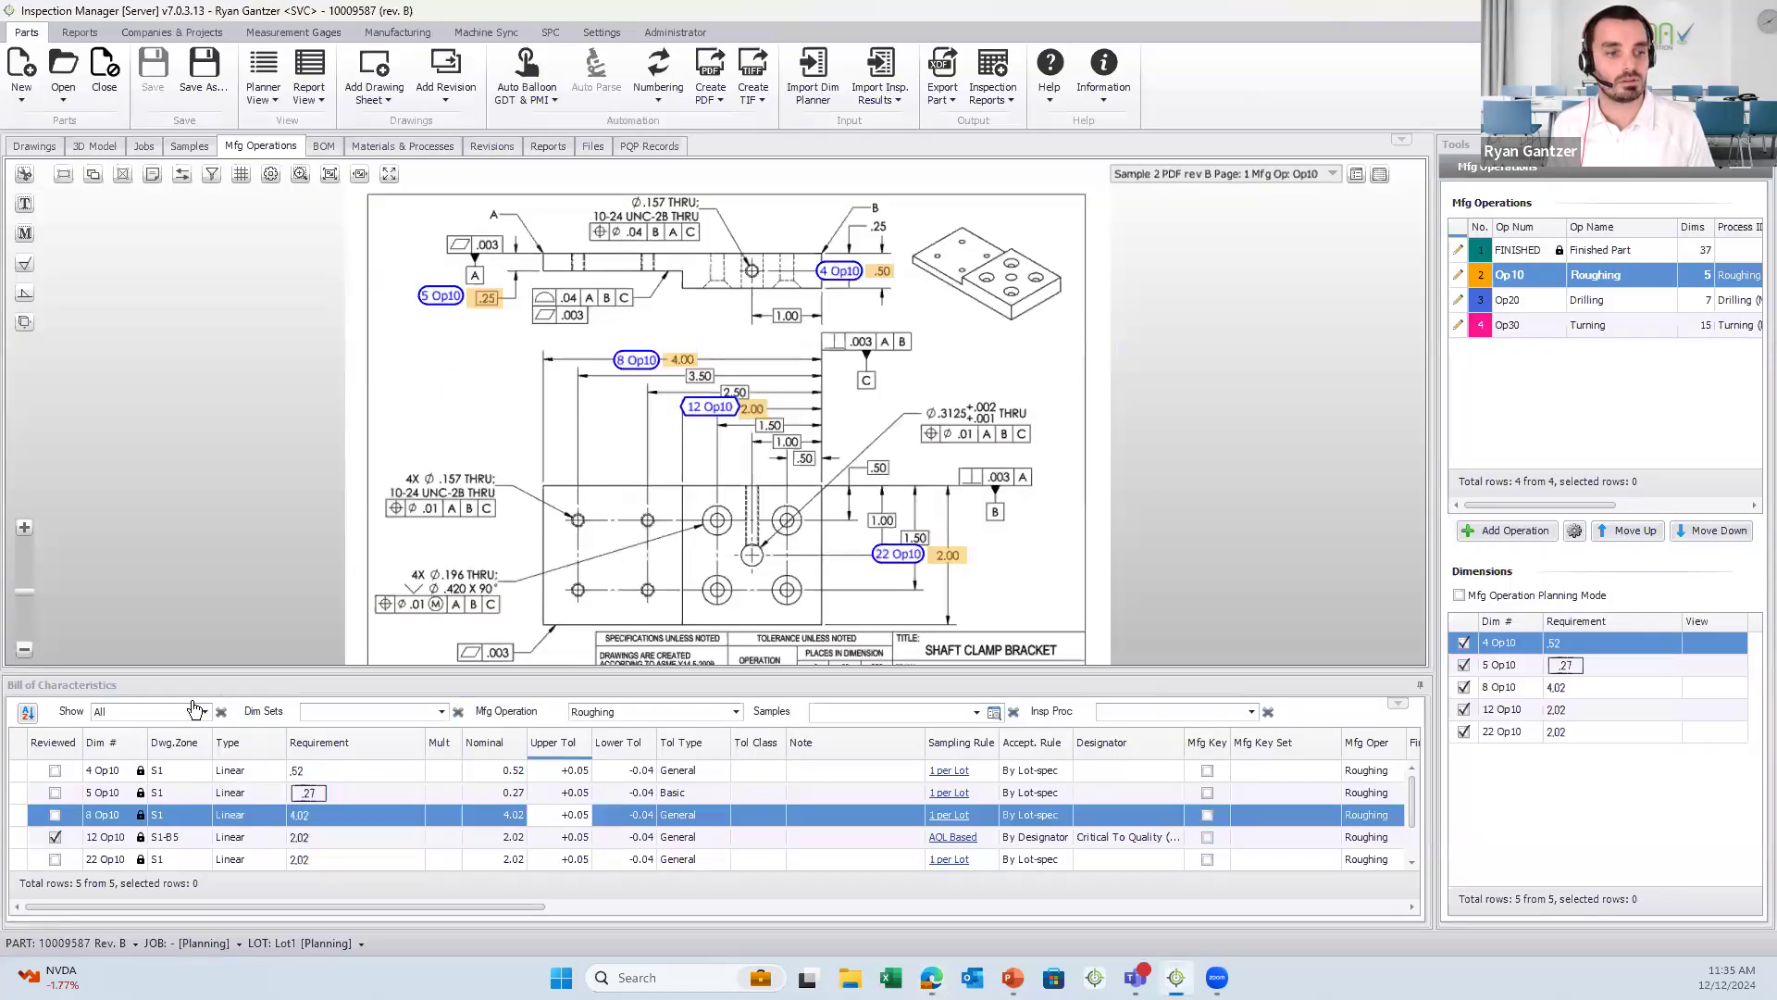
click(655, 713)
click(662, 744)
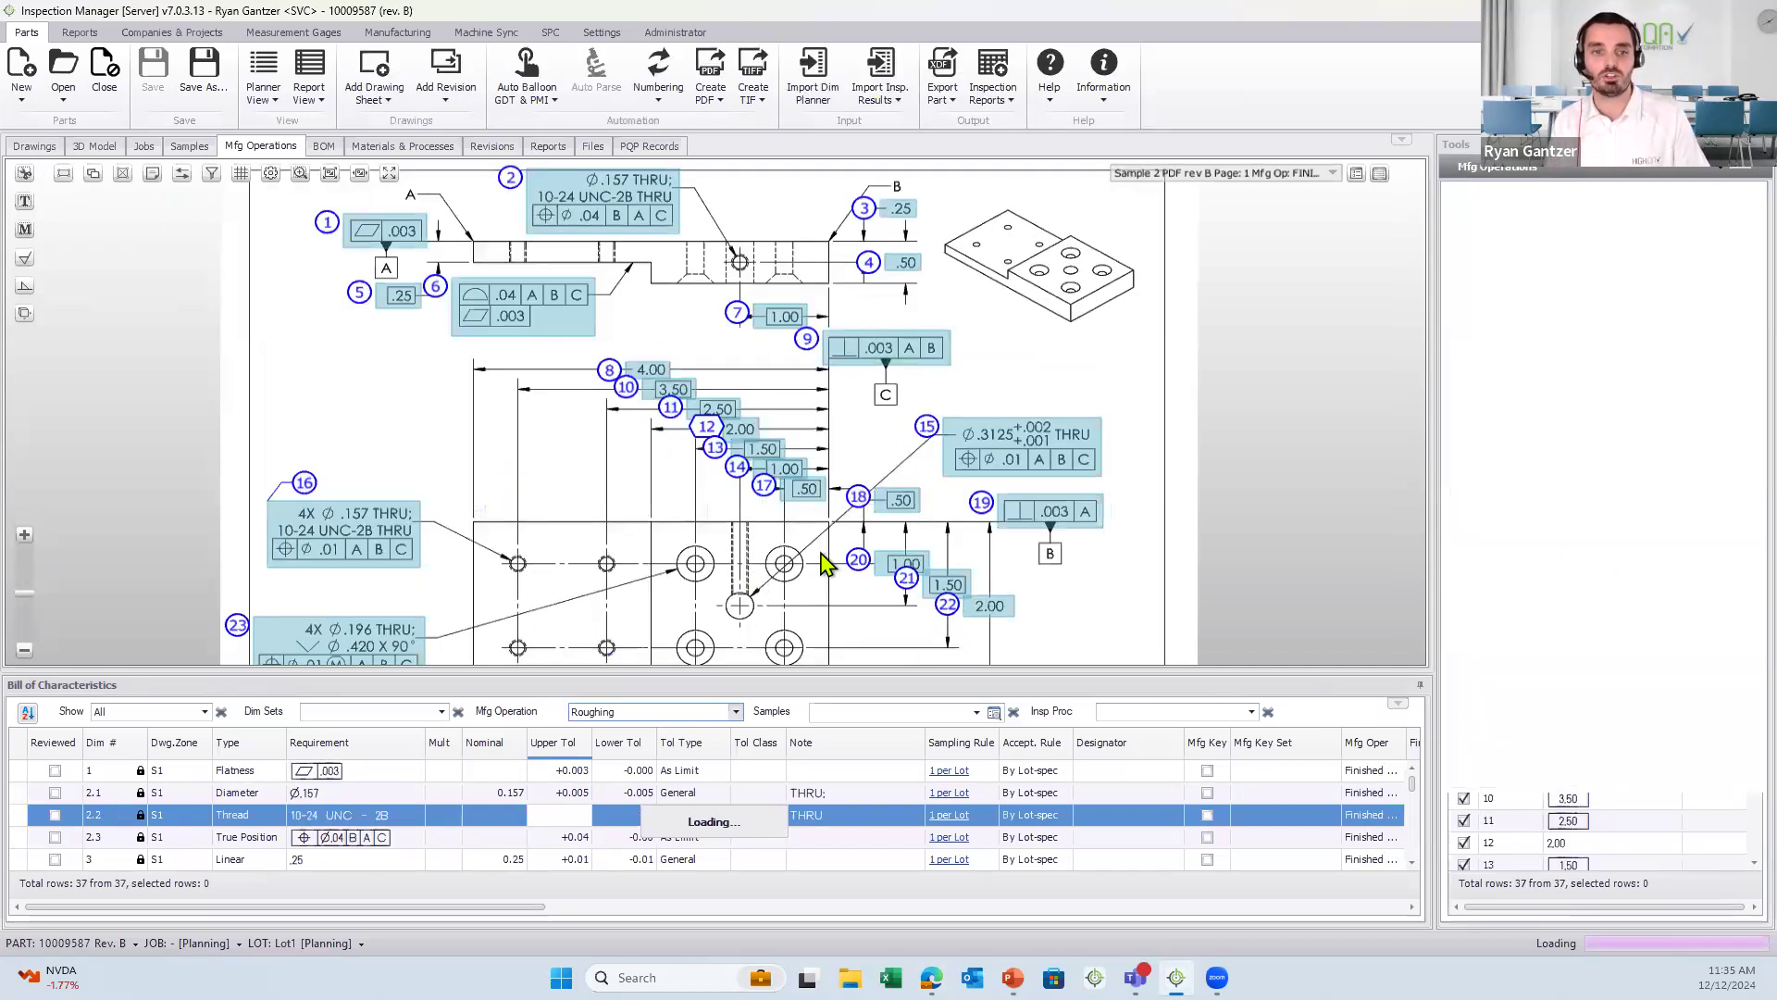
drag(860, 545, 824, 565)
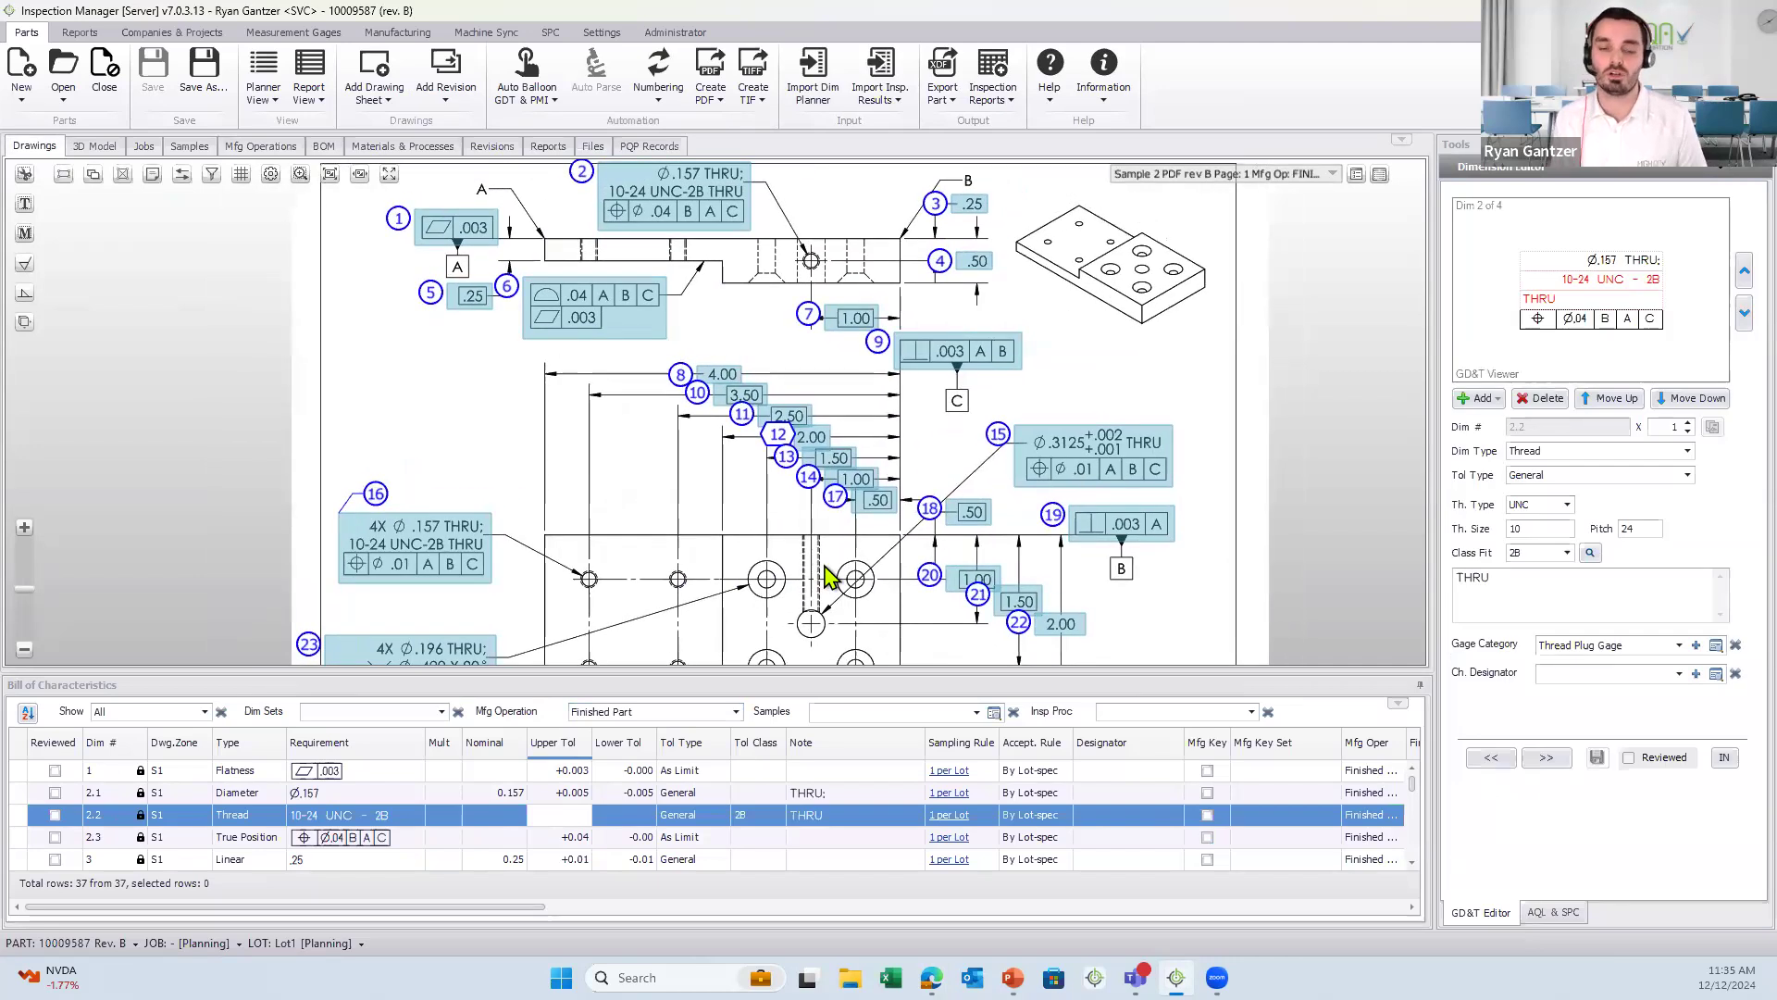
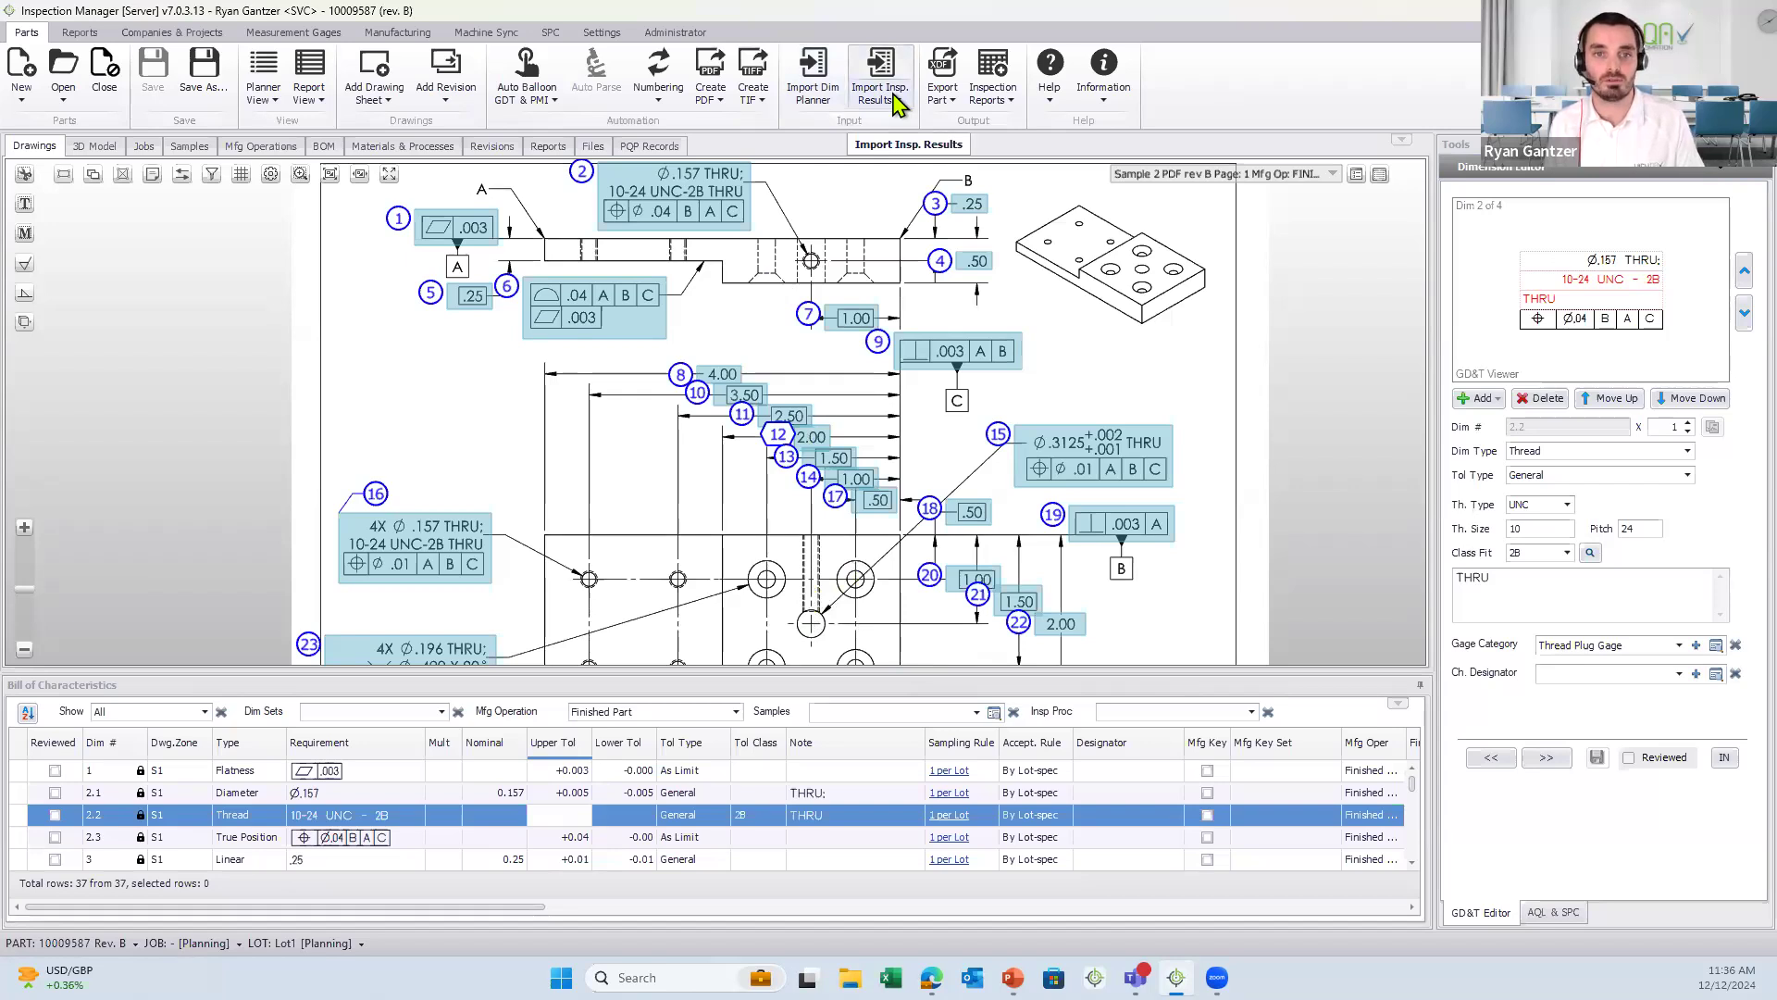
- Start an inspection results import and check the Actual column of Sample results - 15-16 New.csv in Excel before closing the file
click(896, 100)
click(907, 170)
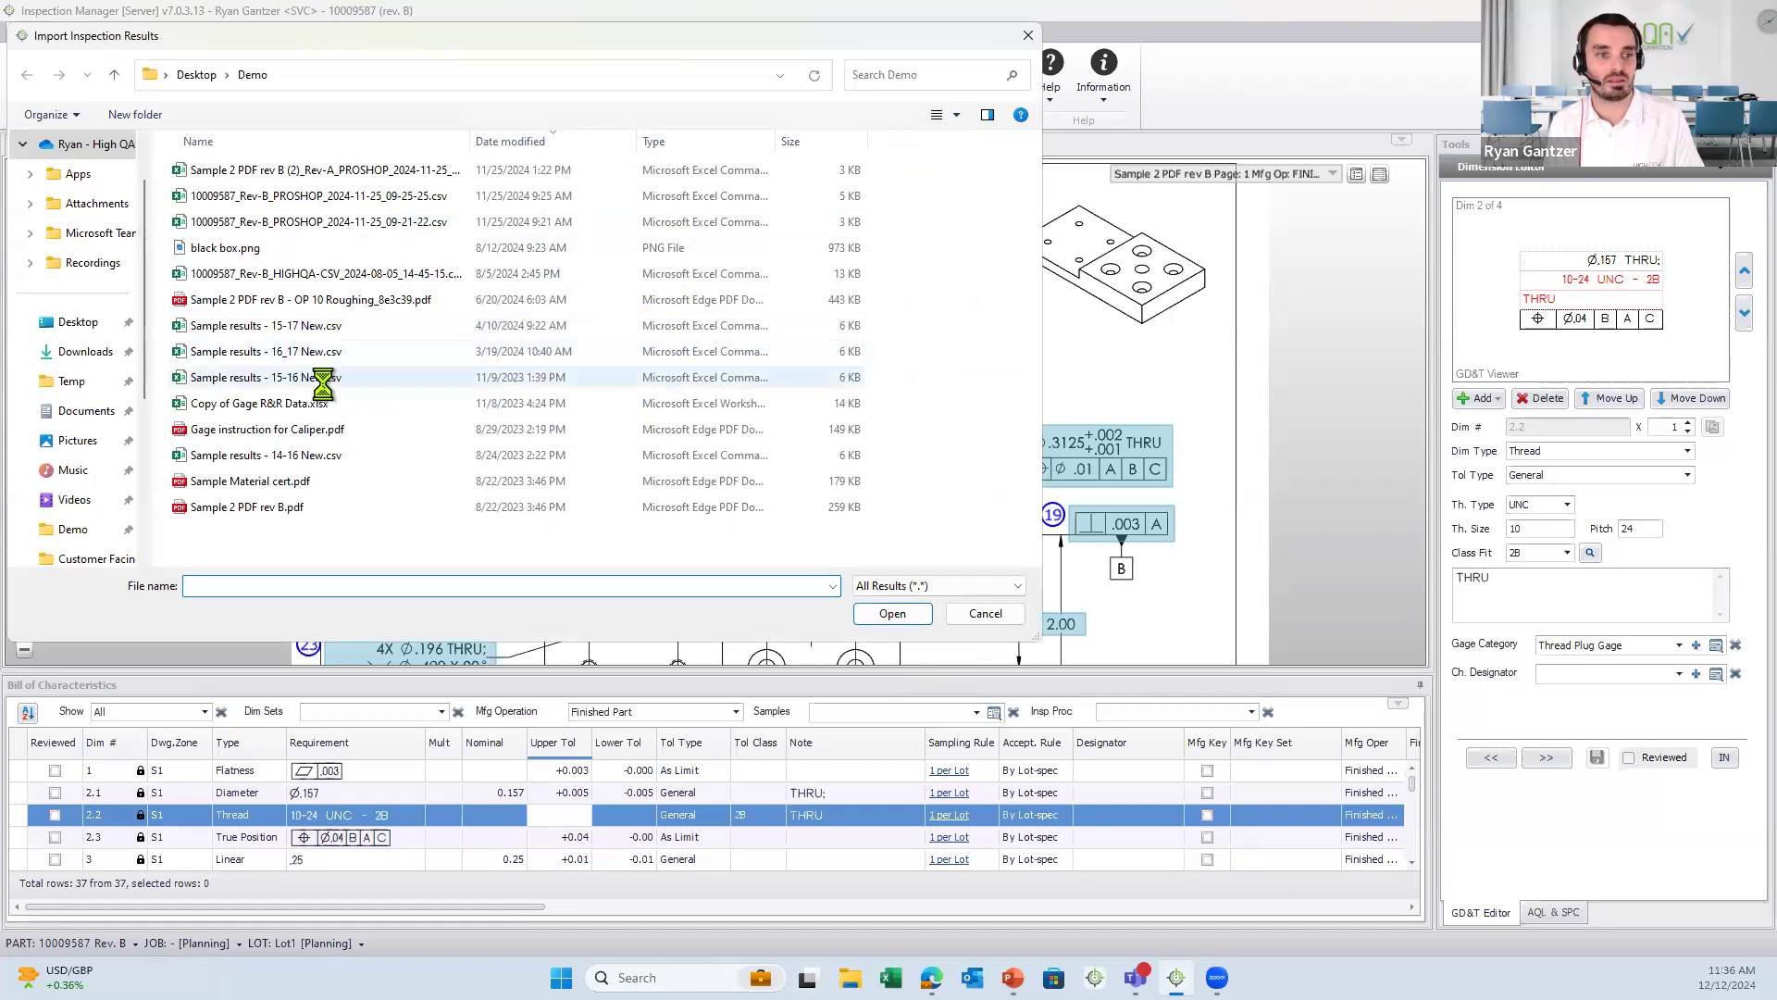
click(322, 379)
right_click(322, 382)
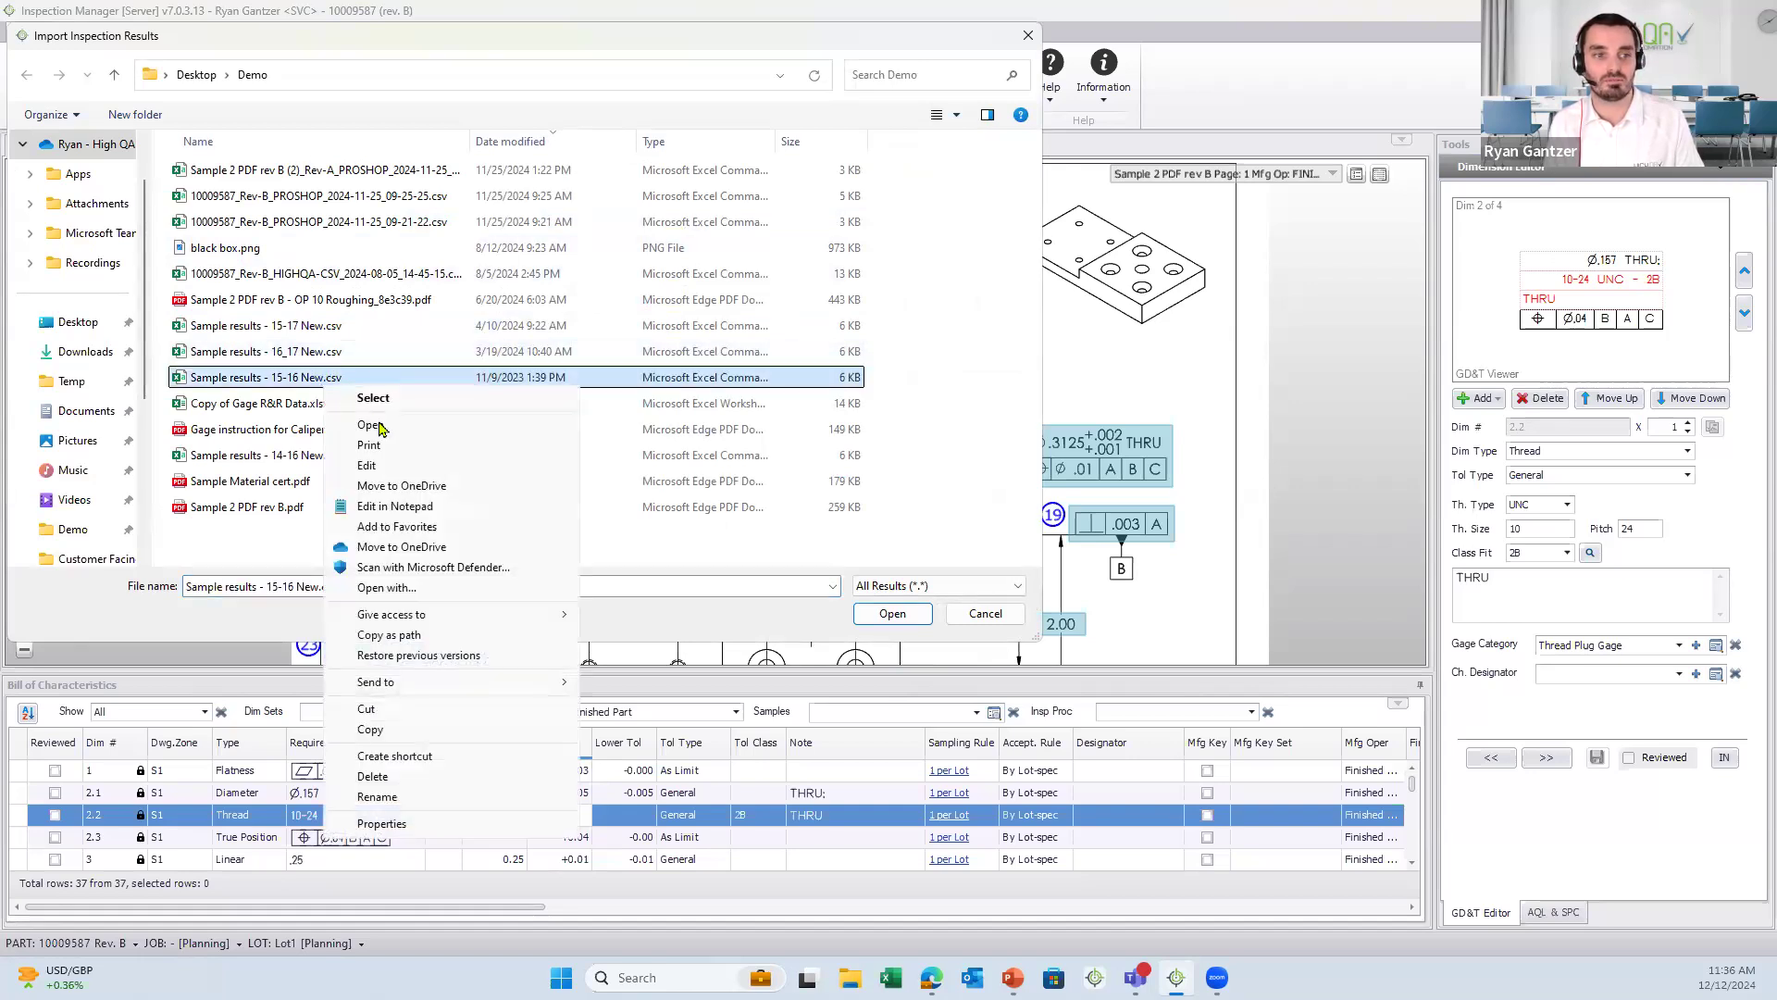
click(387, 428)
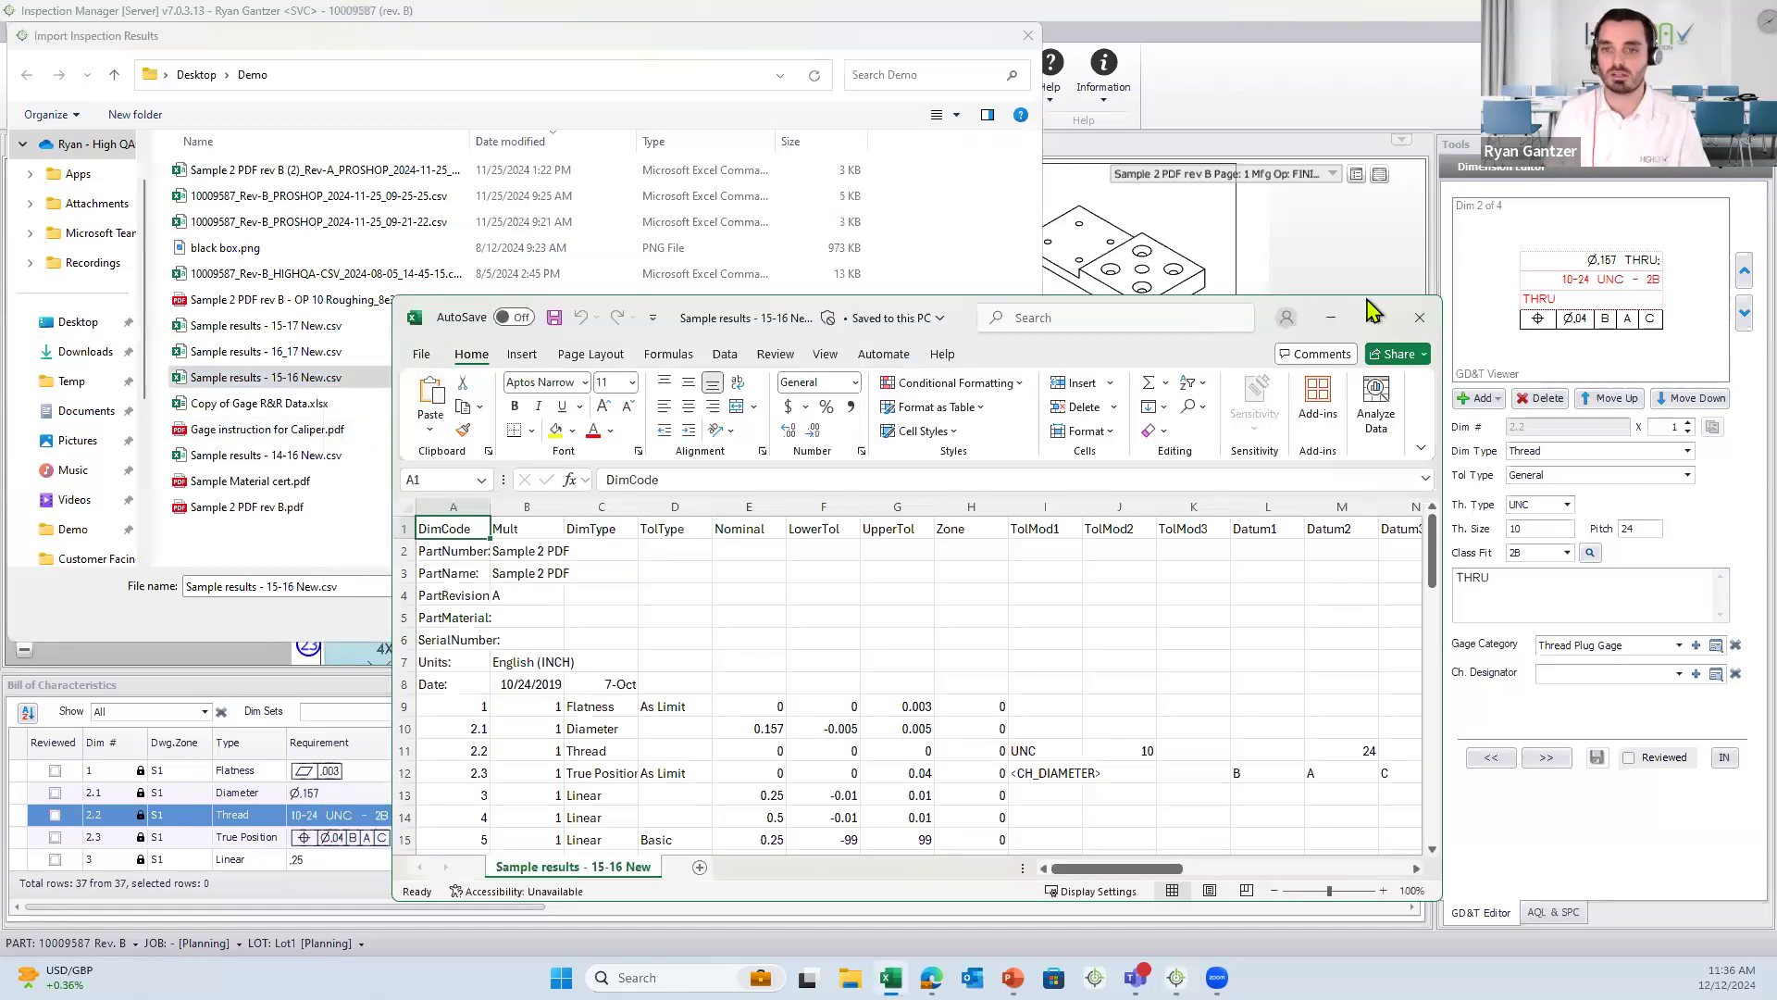
click(1377, 313)
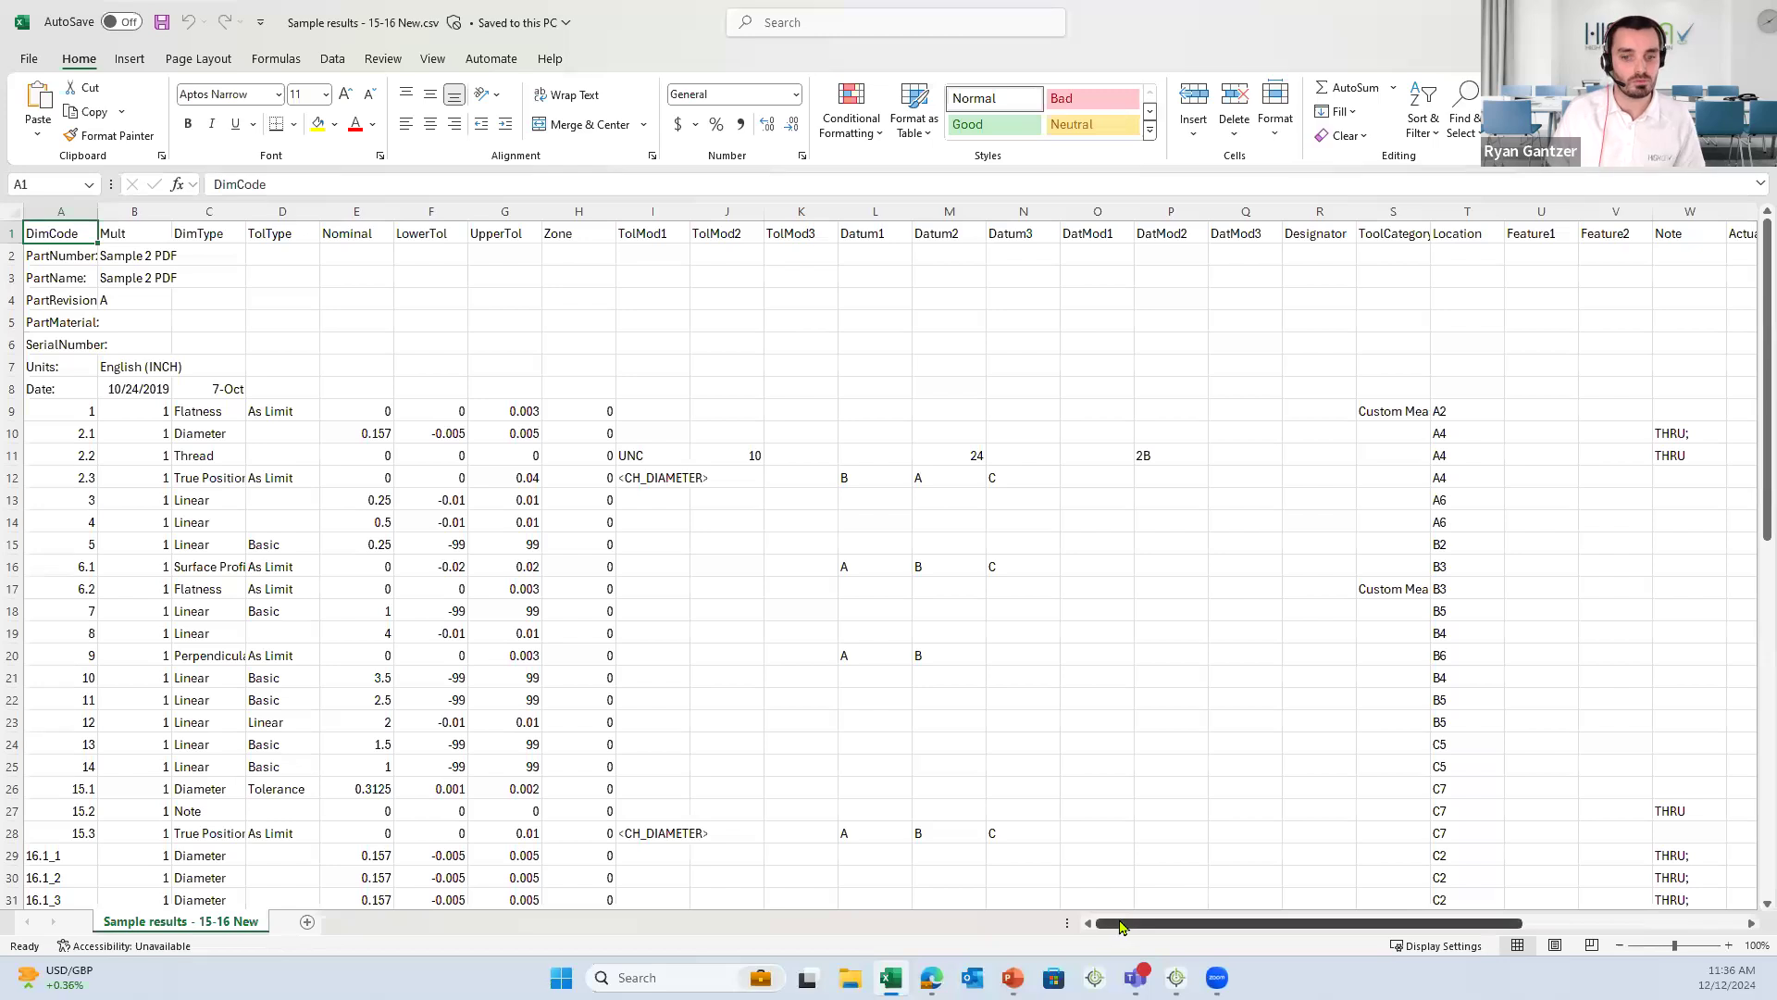
drag(1120, 926, 1182, 929)
click(1518, 215)
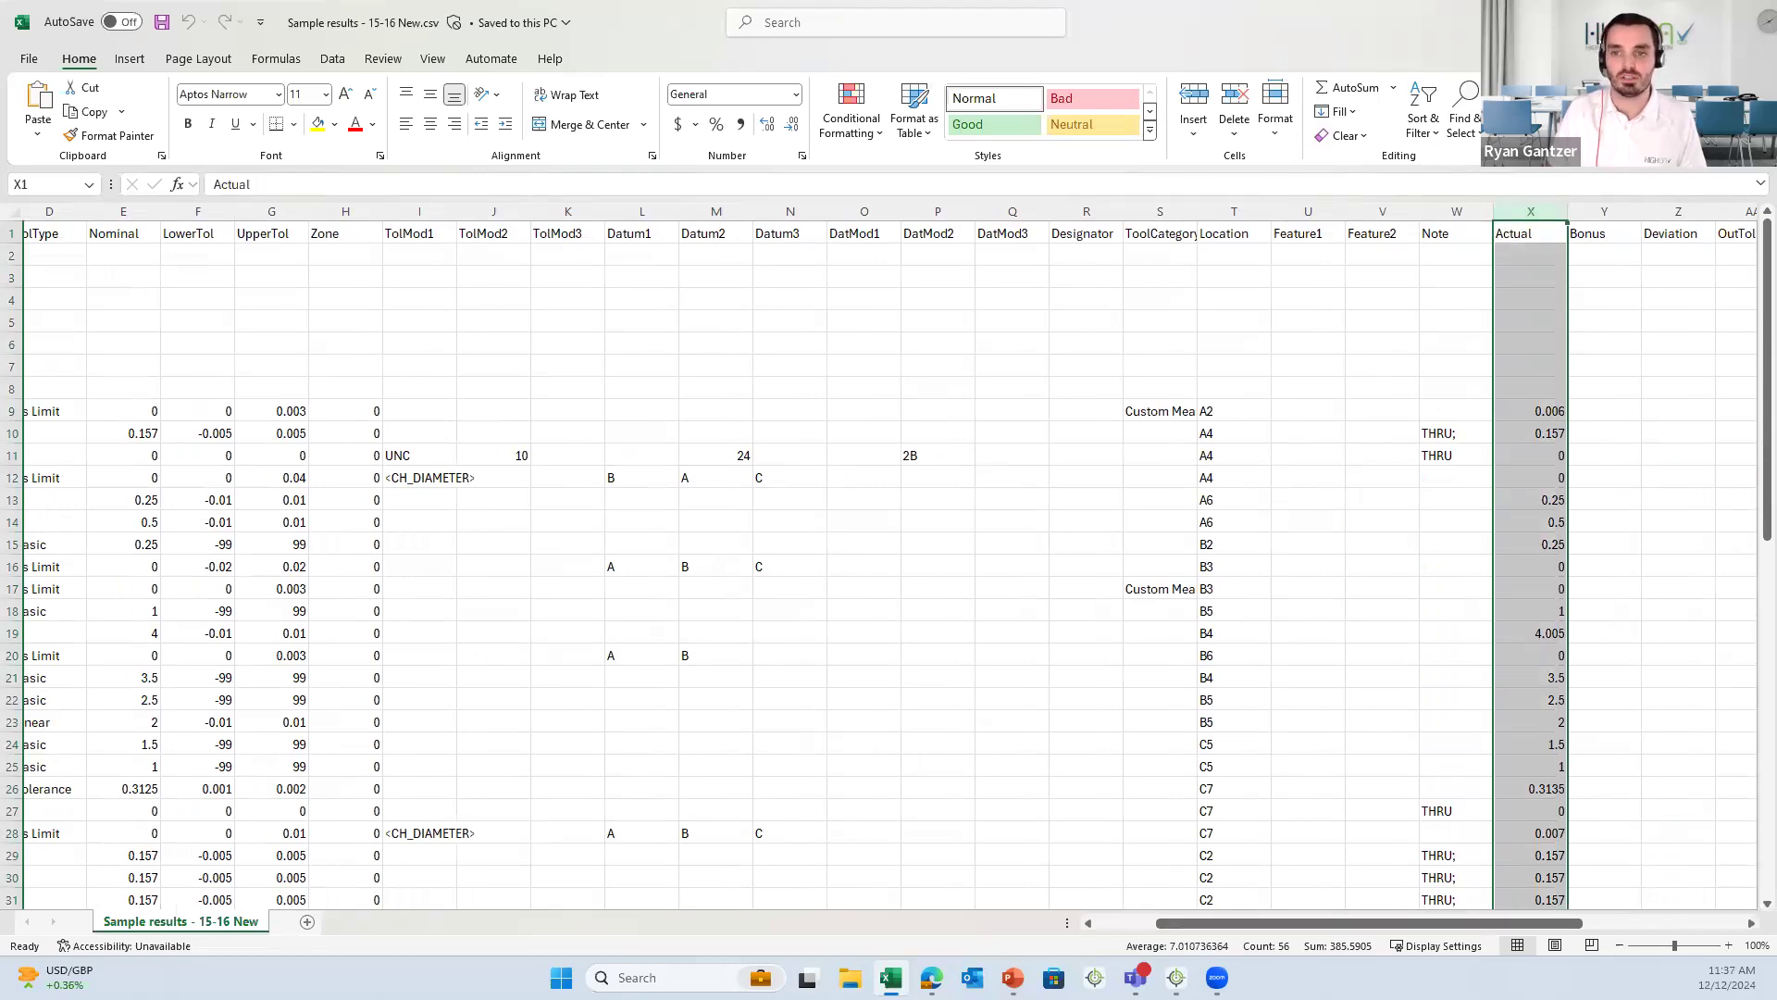
click(1755, 20)
- Import Sample results - 15-16 New.csv as new inspection results with smart mapping enabled and results appended
click(891, 617)
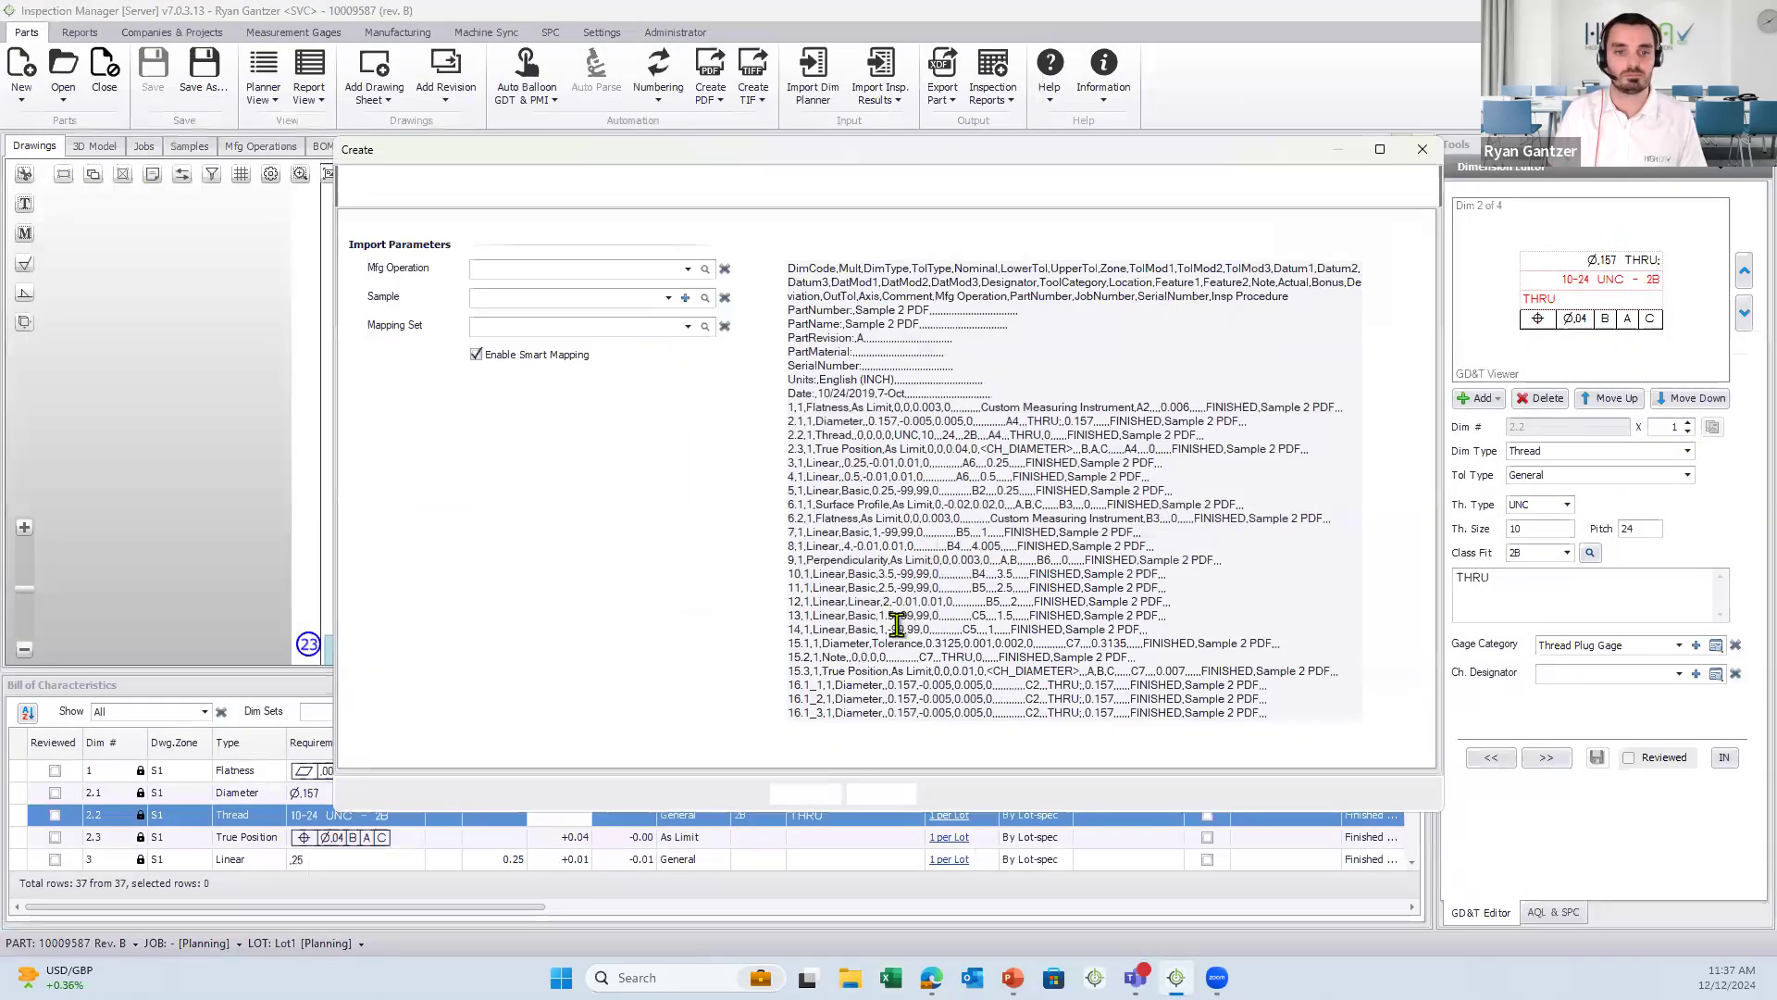
click(808, 795)
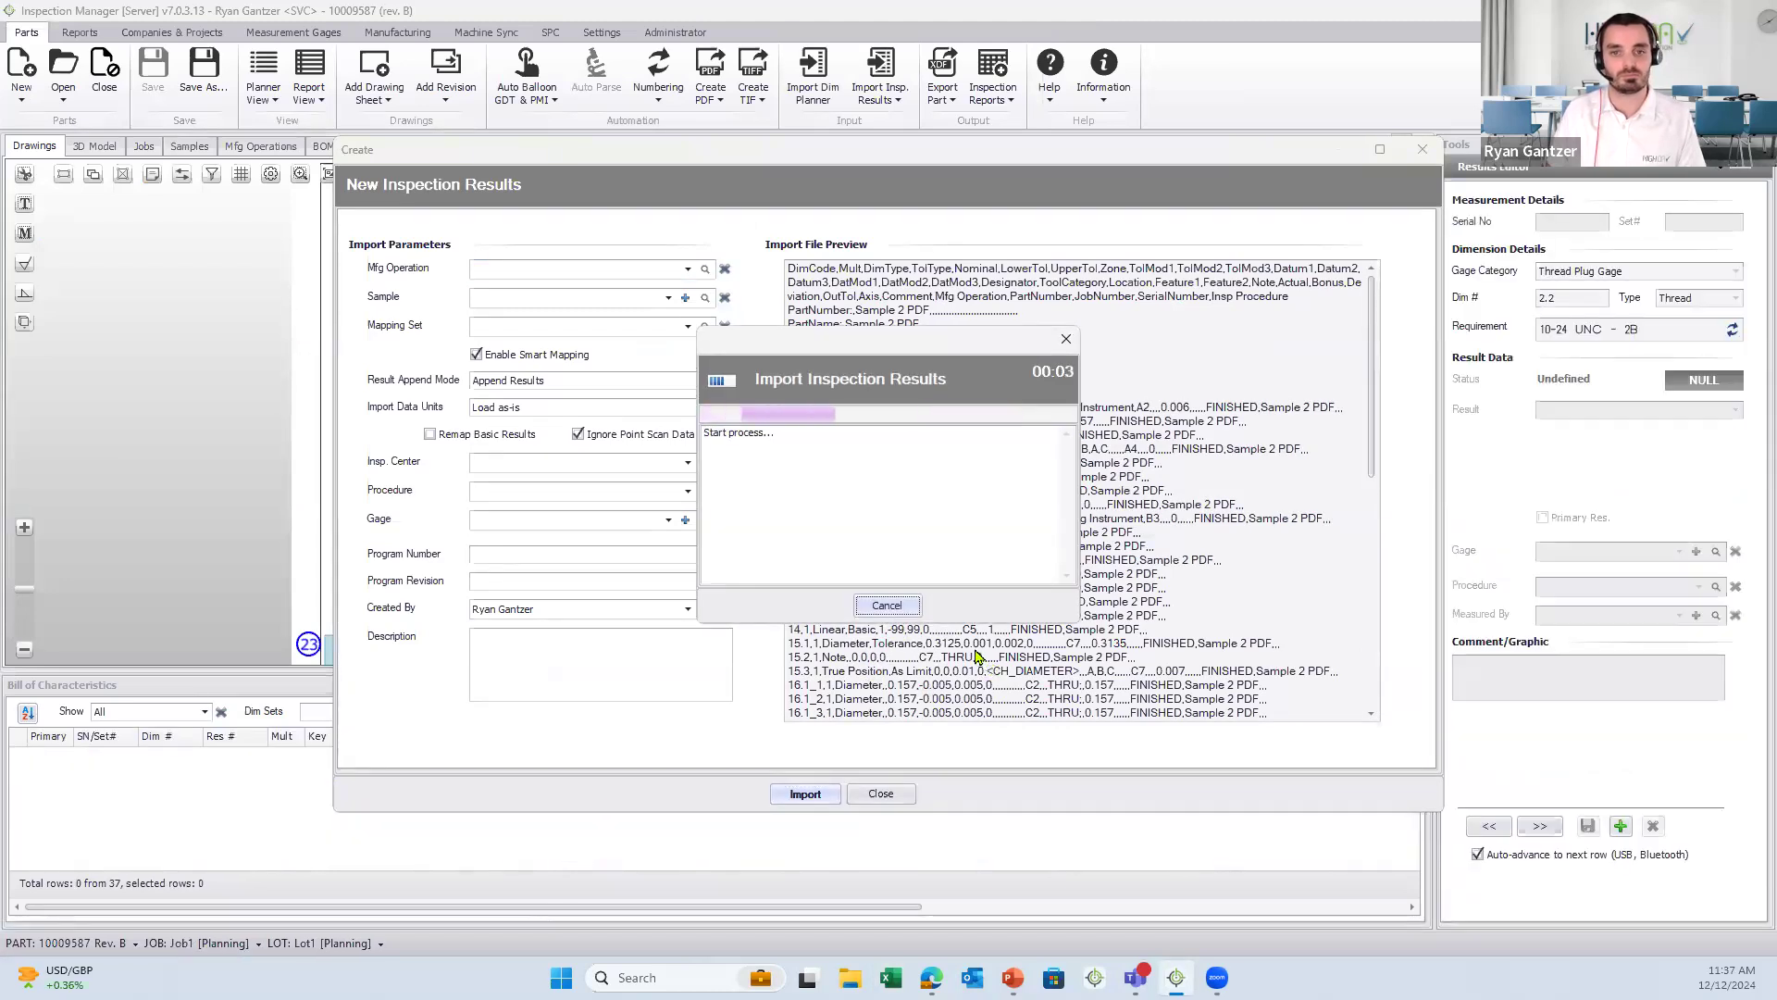
drag(834, 568, 831, 642)
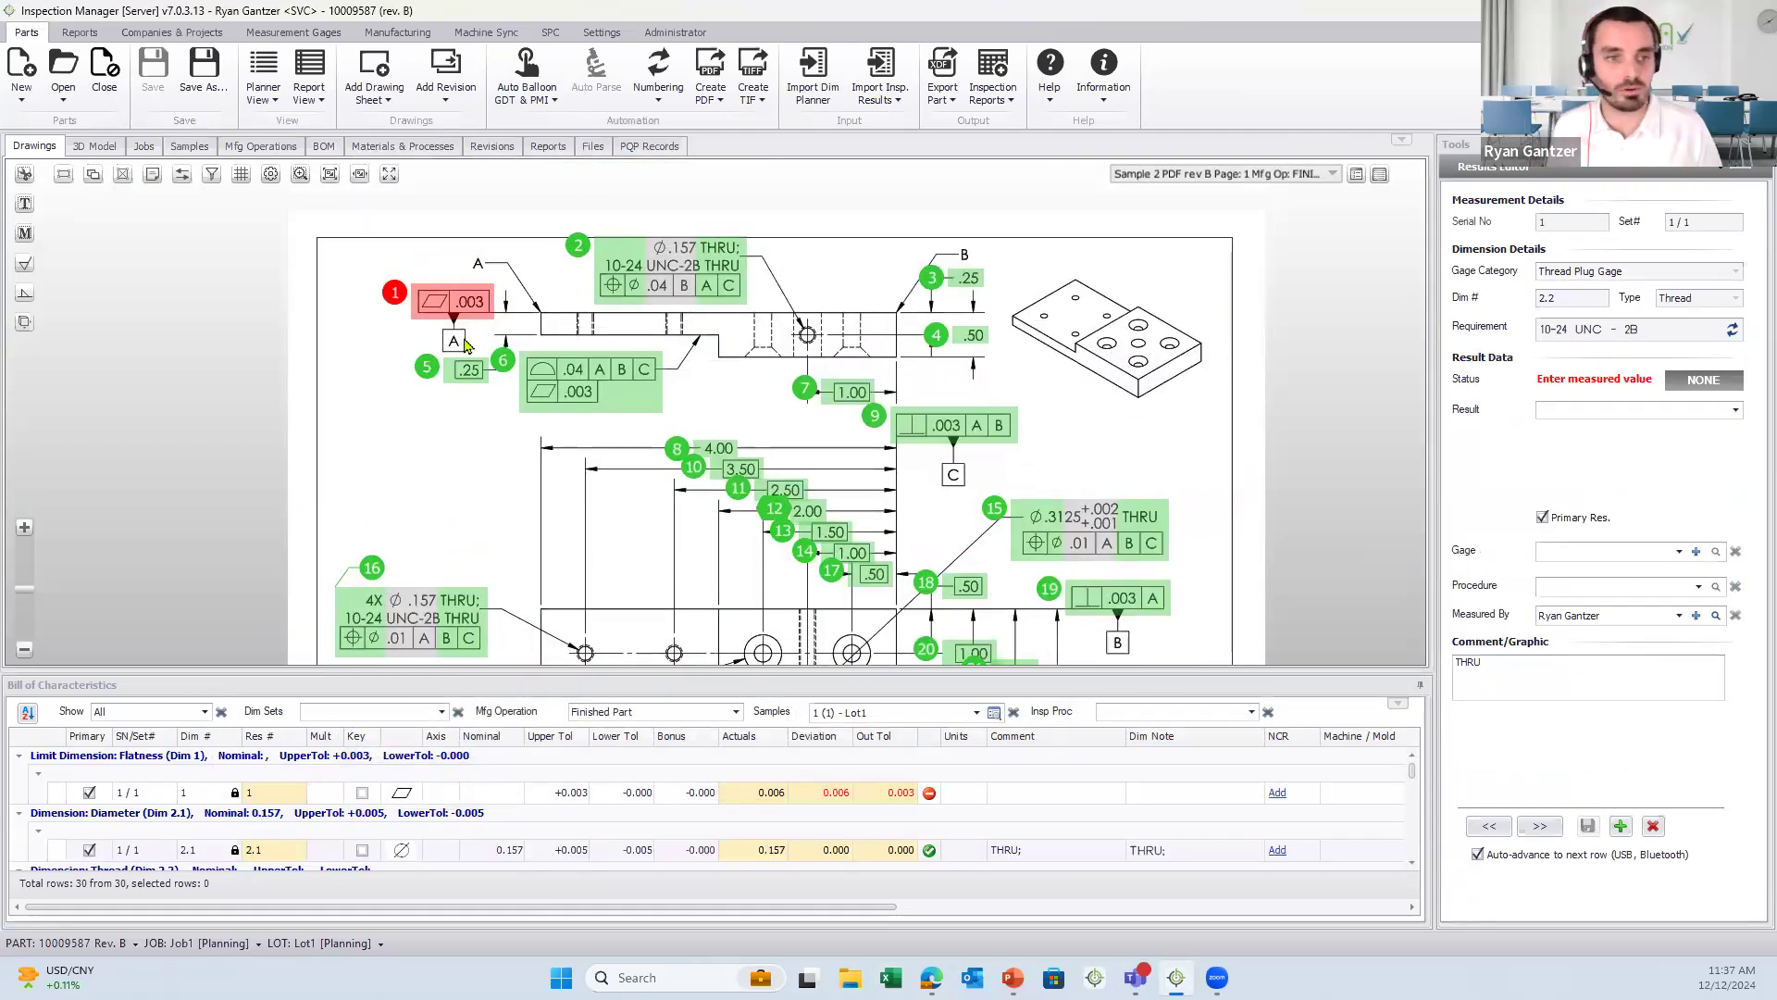
- Record dimension 2.2 as FAIL with gage M8 Thread Gage (256) and save the result
click(680, 288)
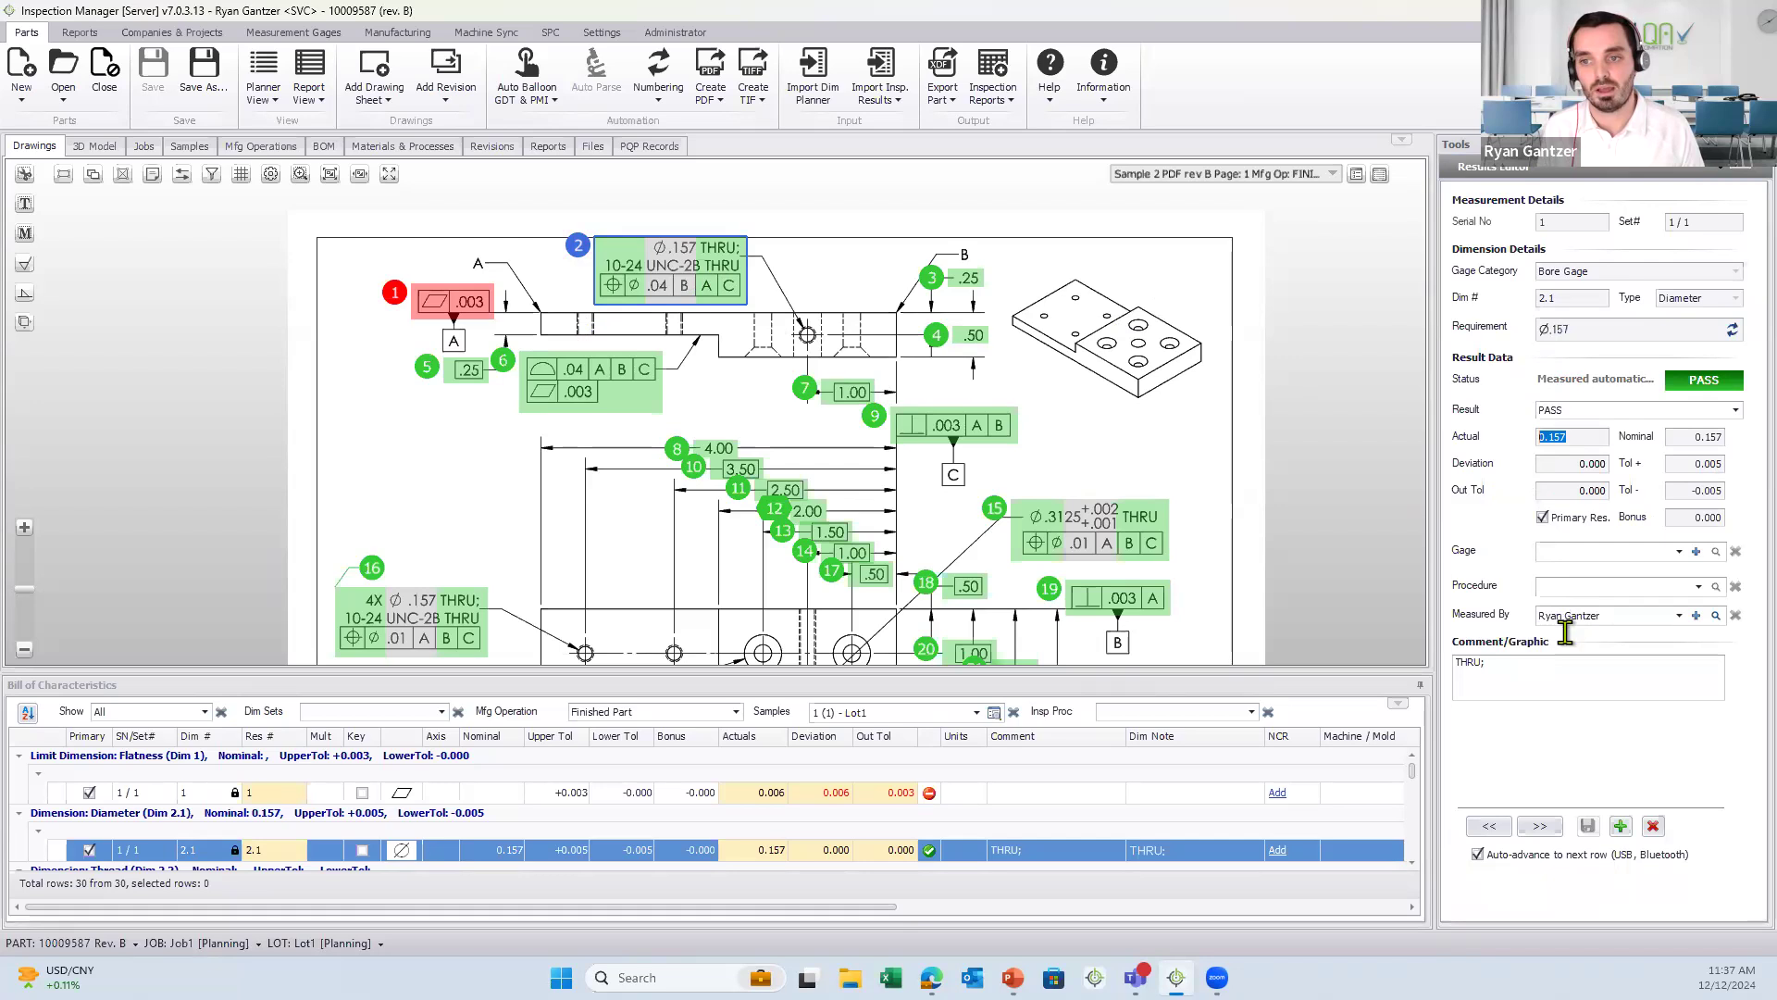
click(1539, 826)
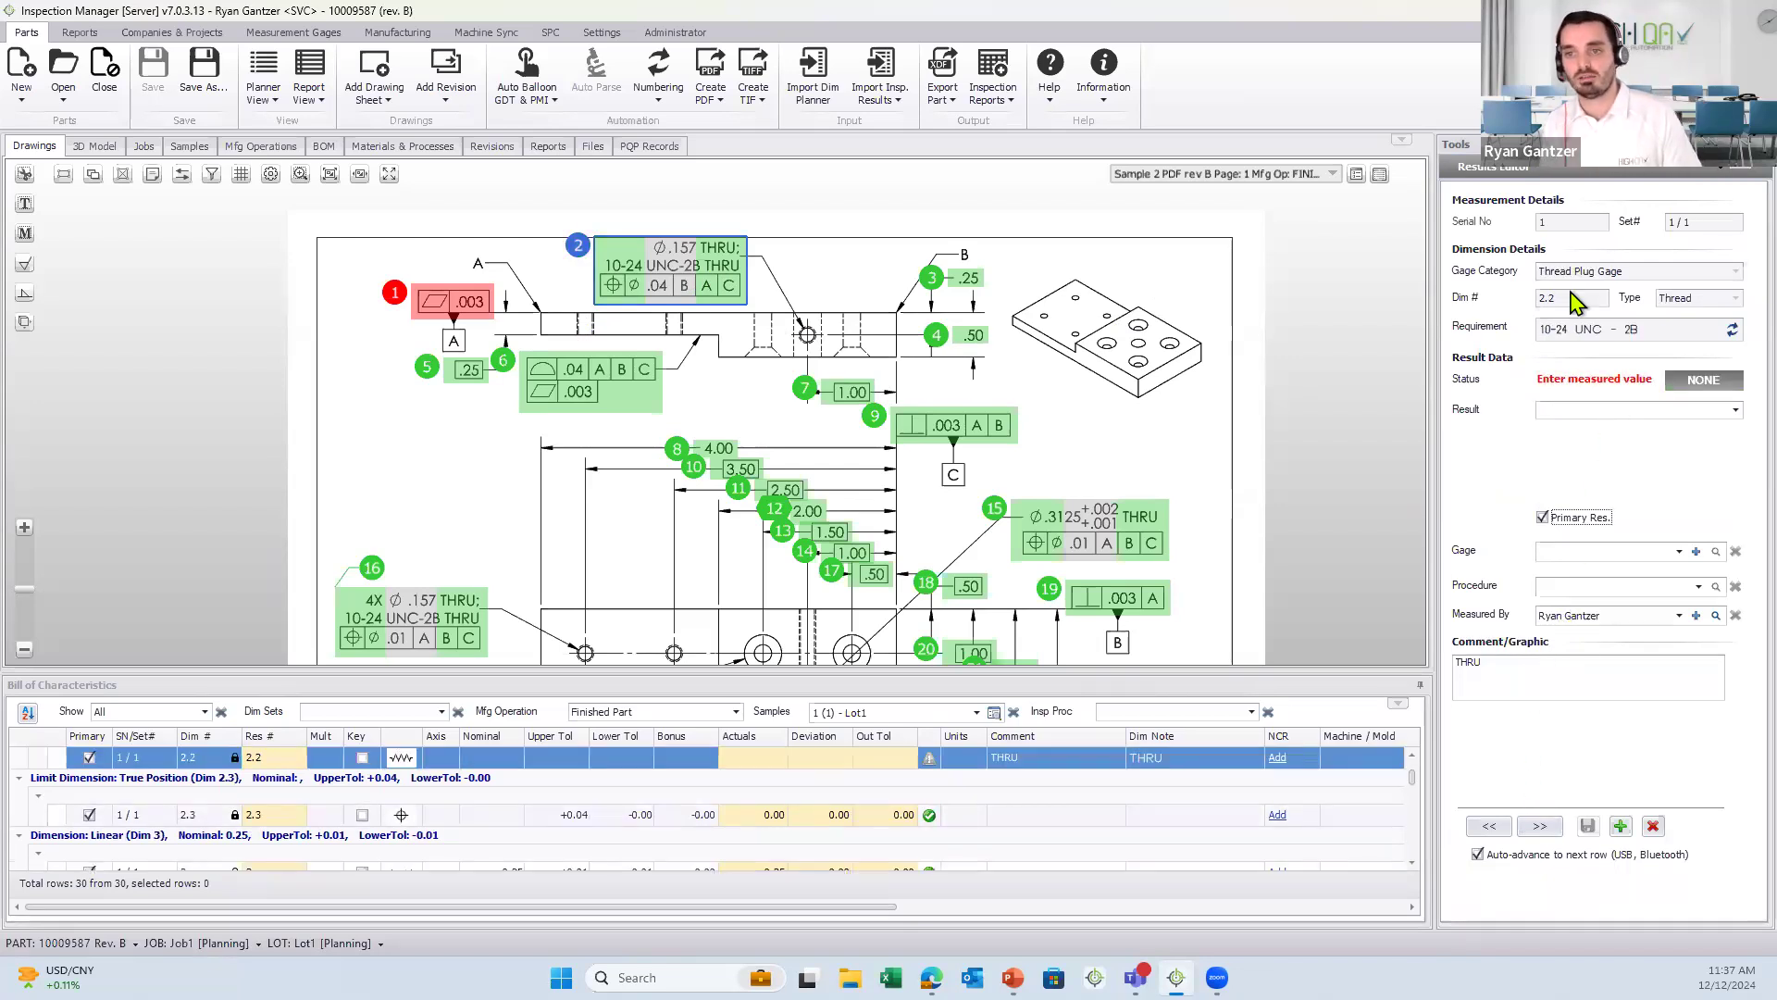
click(1592, 410)
click(1570, 458)
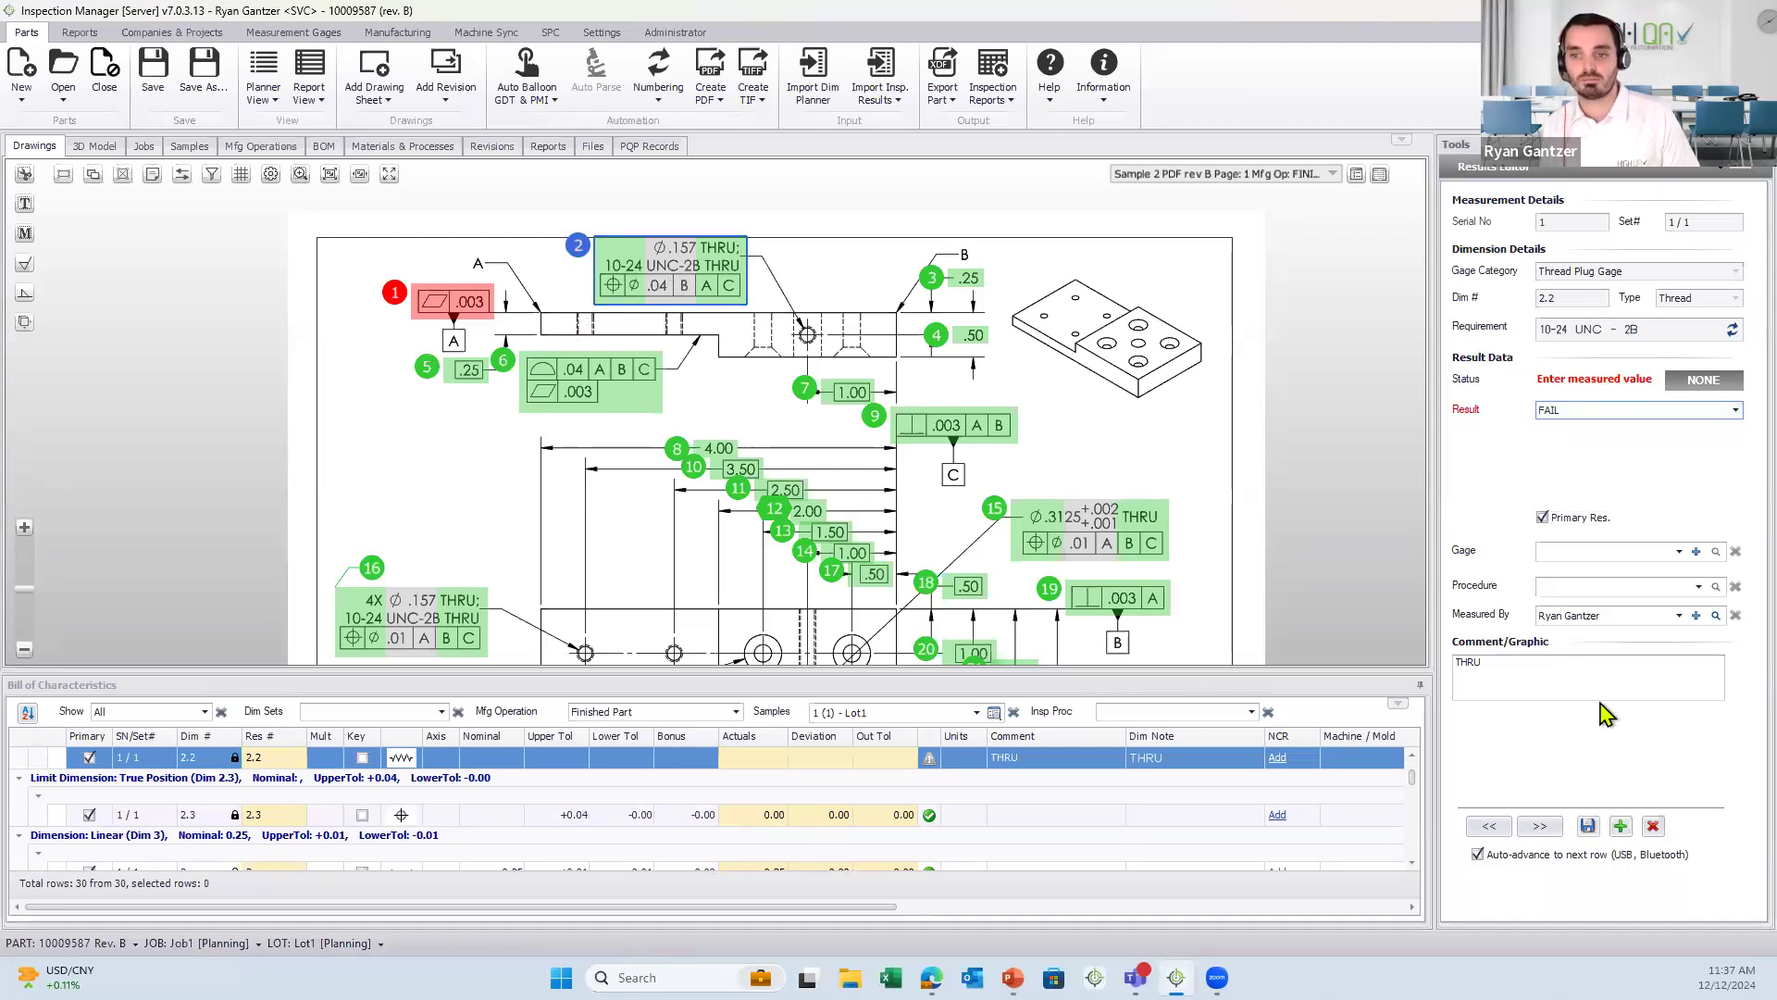
click(1679, 551)
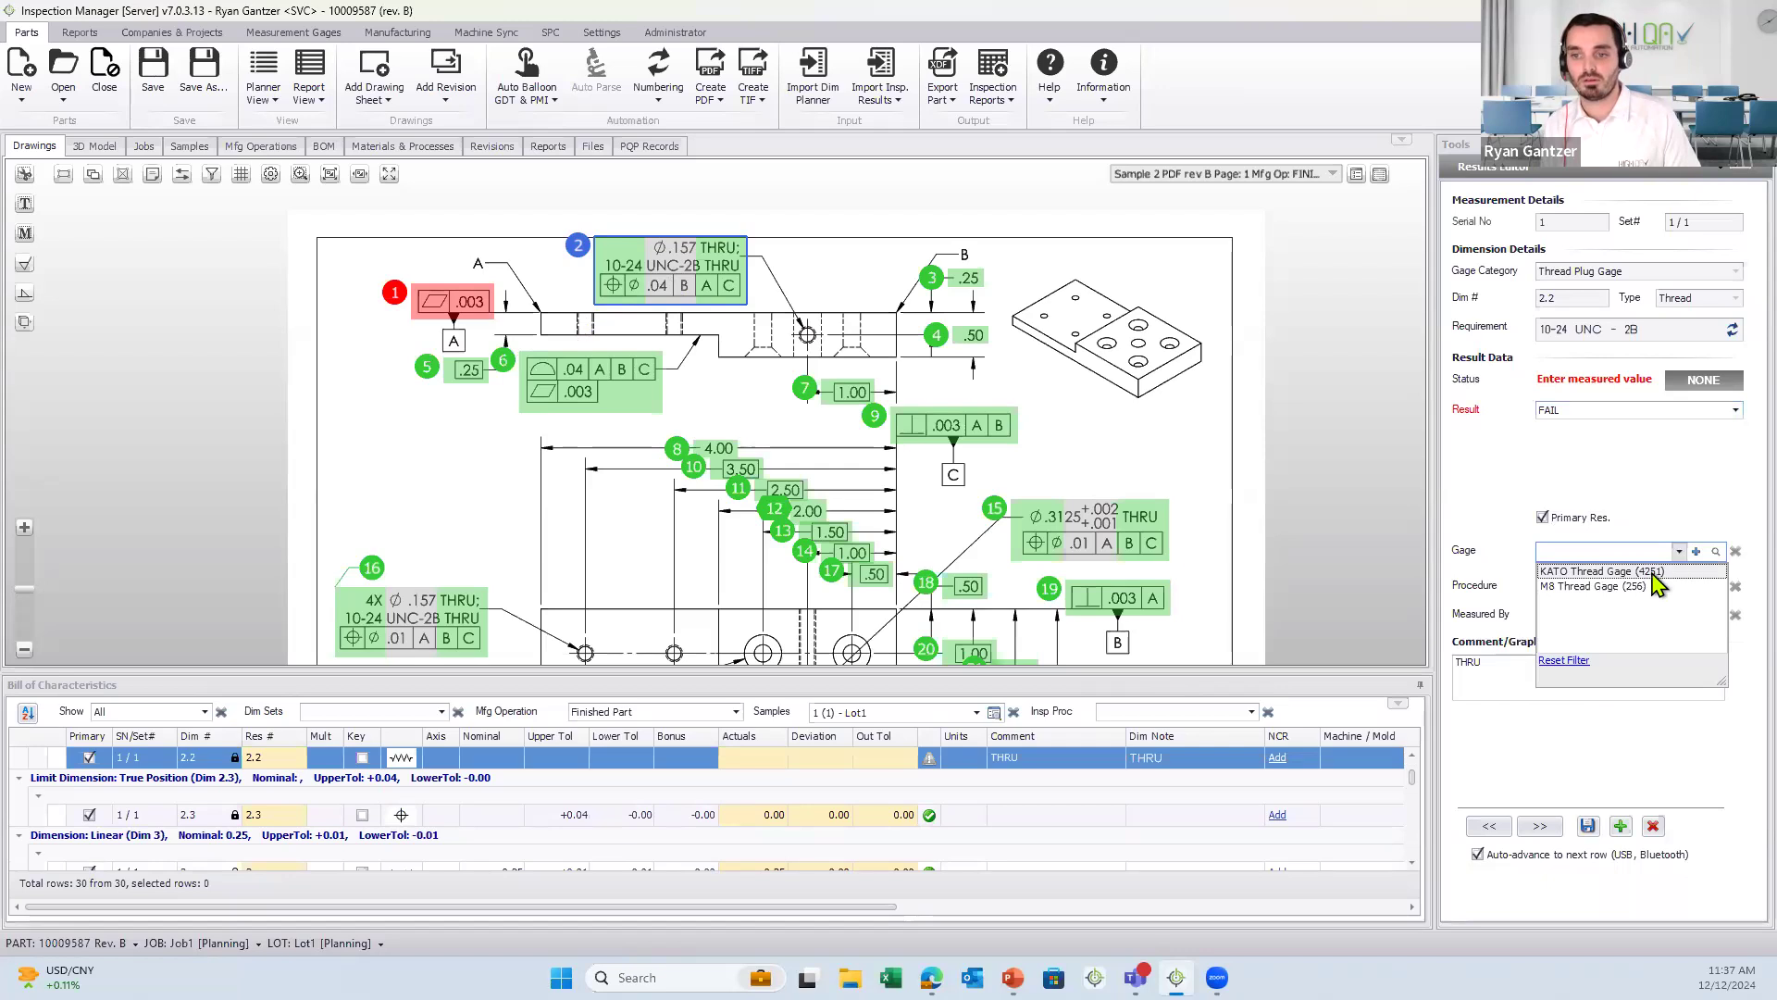
click(1608, 589)
click(1587, 827)
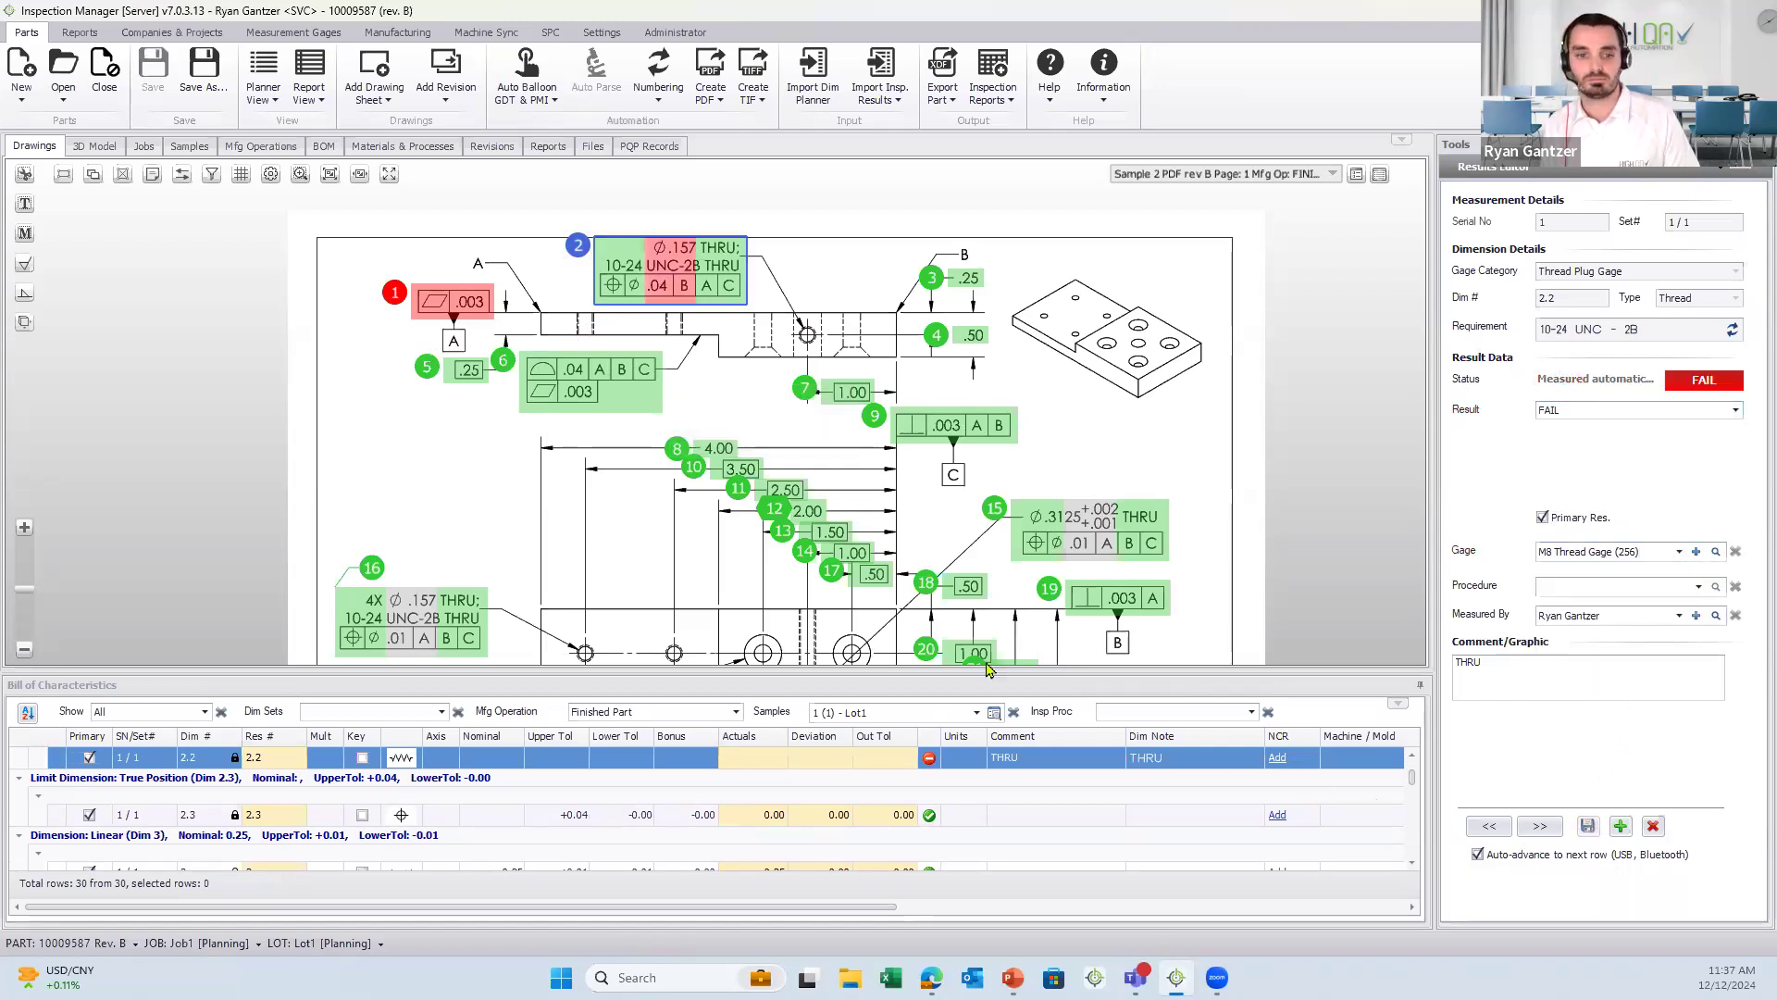
- Enlarge the Bill of Characteristics to review the imported results of all dimensions, and shrink it again
drag(898, 673, 922, 478)
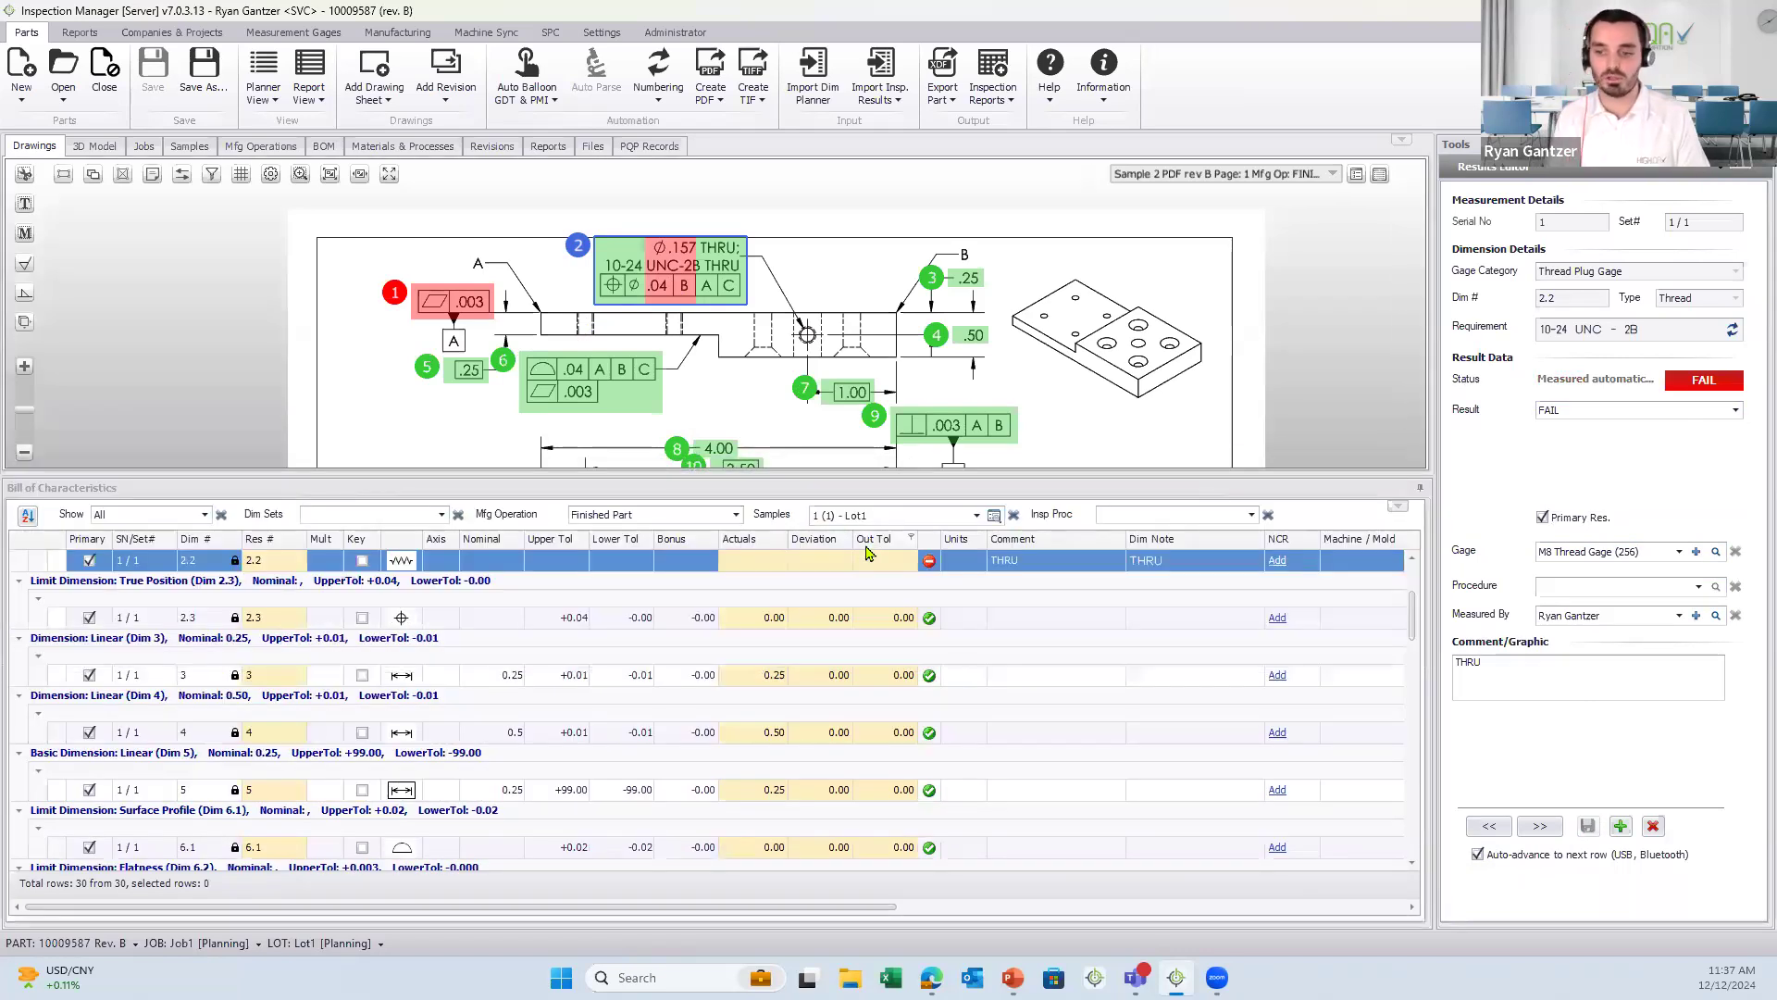
scroll(814, 574, down, 1)
scroll(815, 574, down, 9)
scroll(816, 576, down, 3)
scroll(816, 576, up, 8)
scroll(816, 576, up, 6)
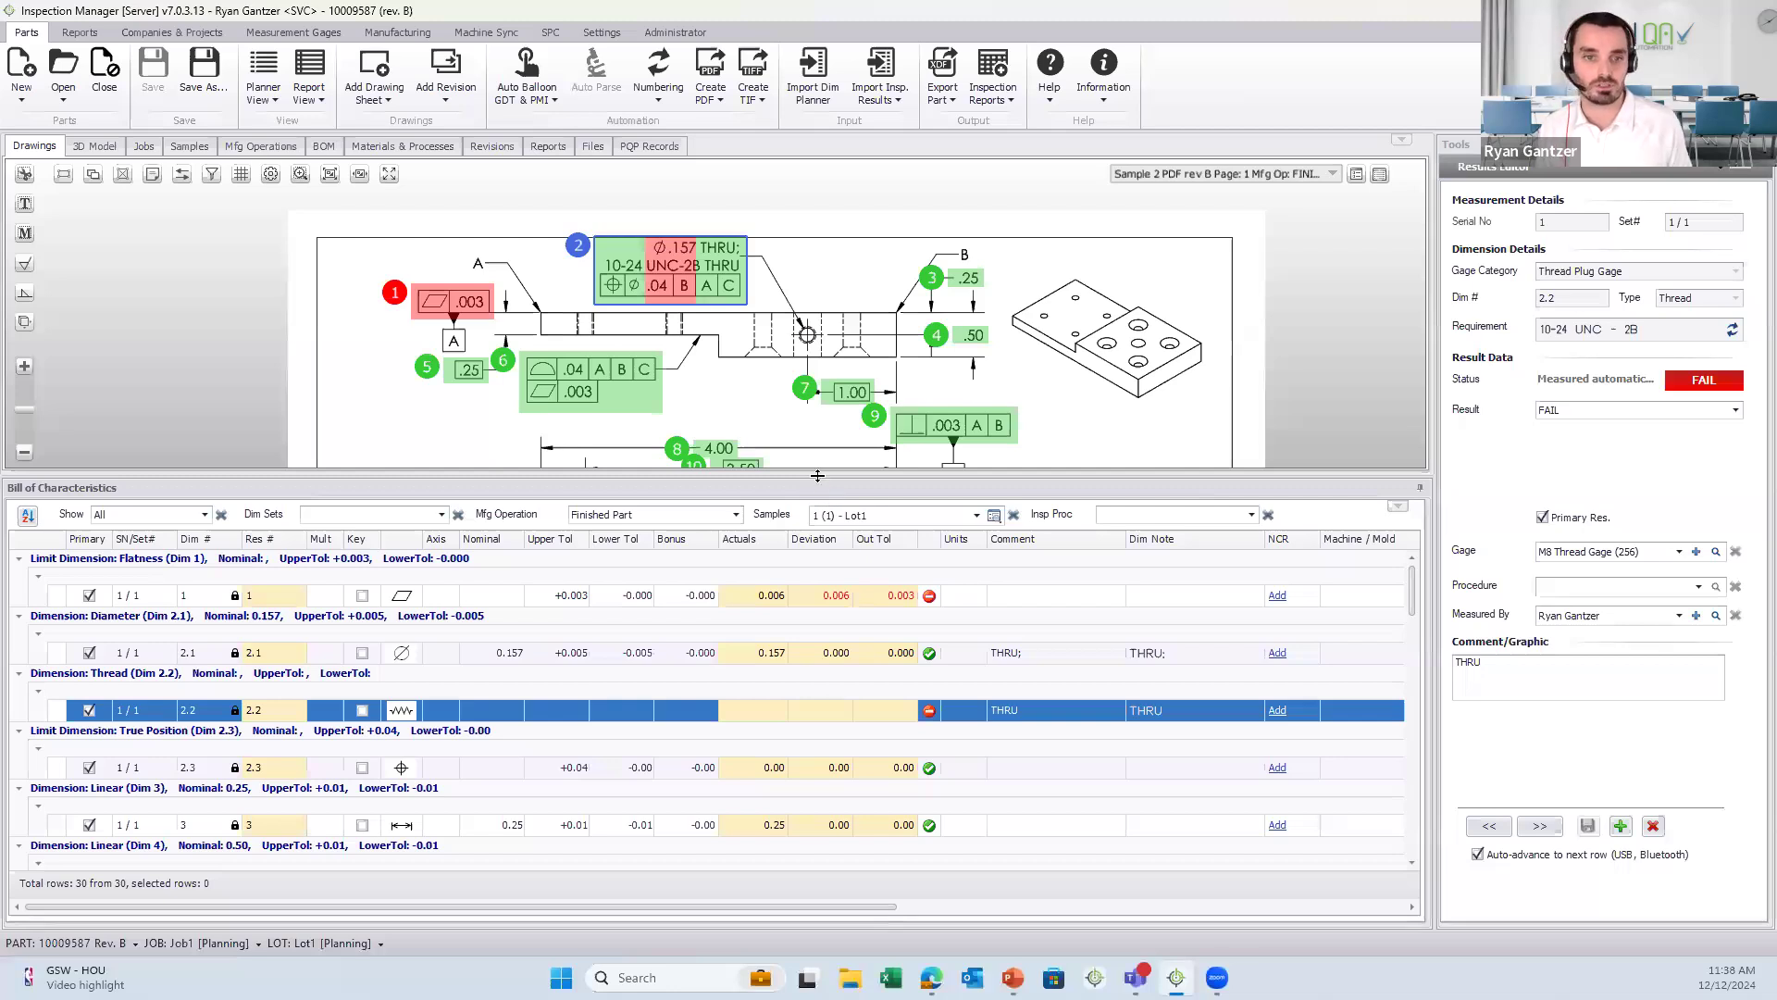
drag(817, 476, 856, 641)
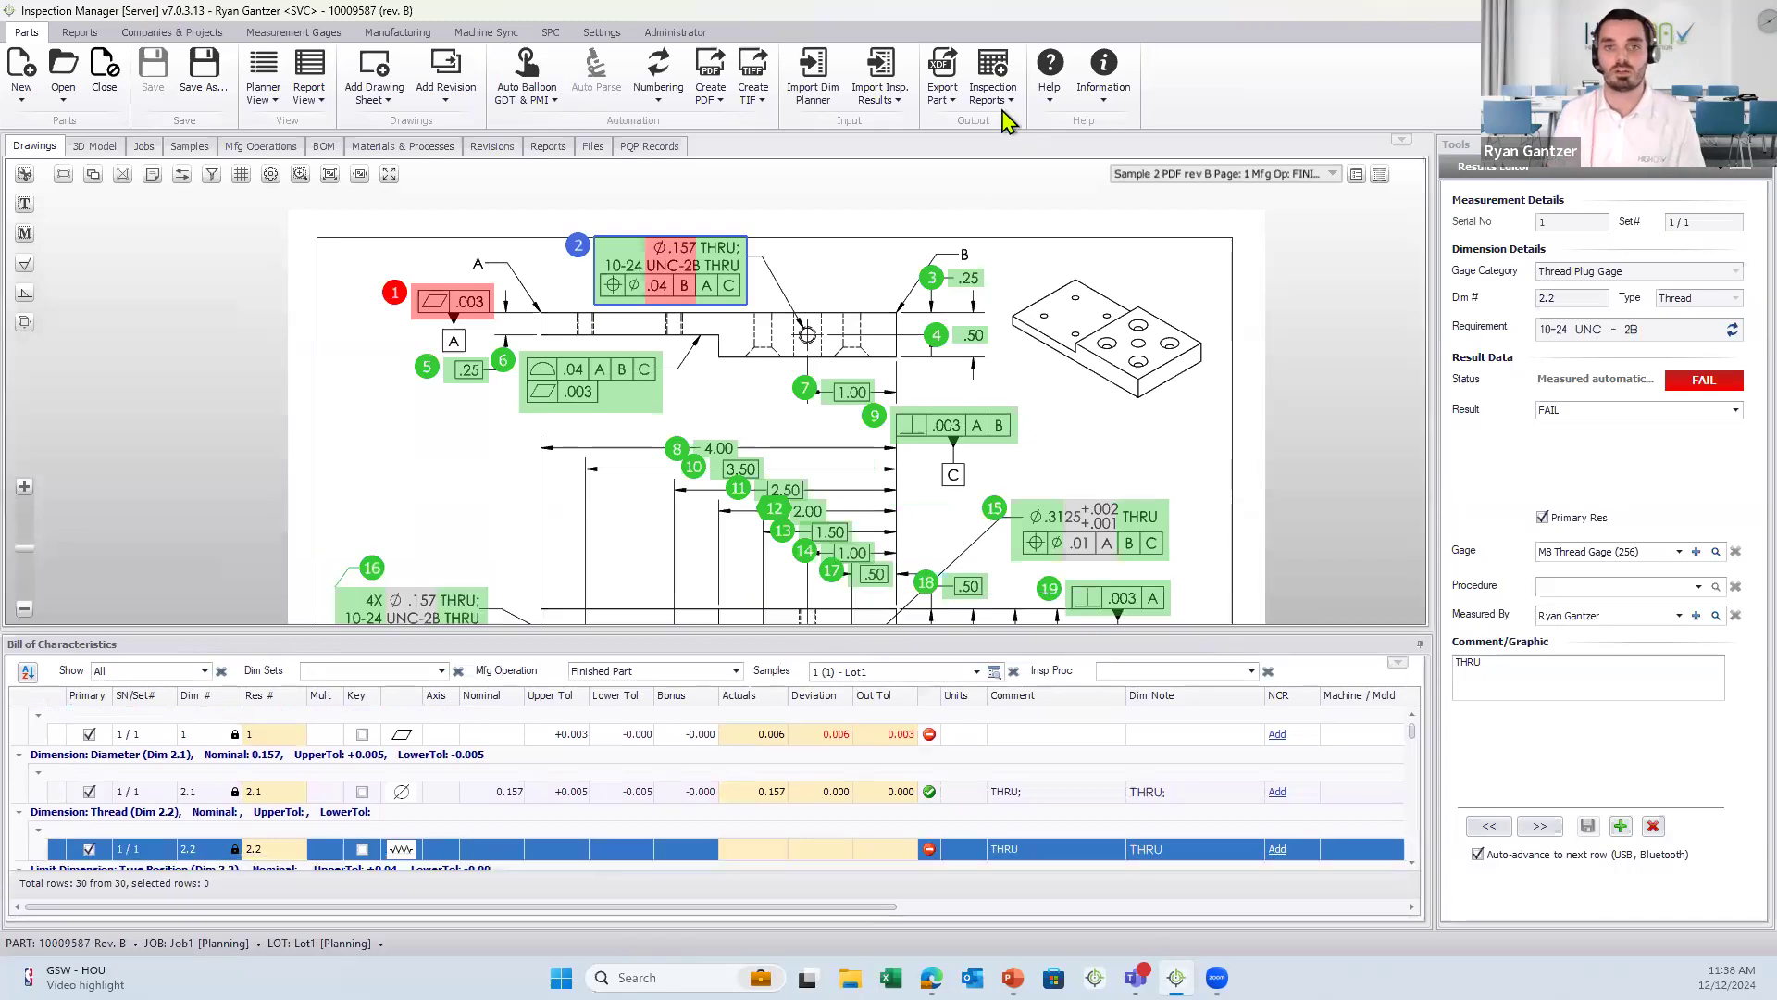
- Create a single piece inspection report for sample 1 (Lot1) and the Finished Part operation with the AS9102 Rev C template
click(1004, 105)
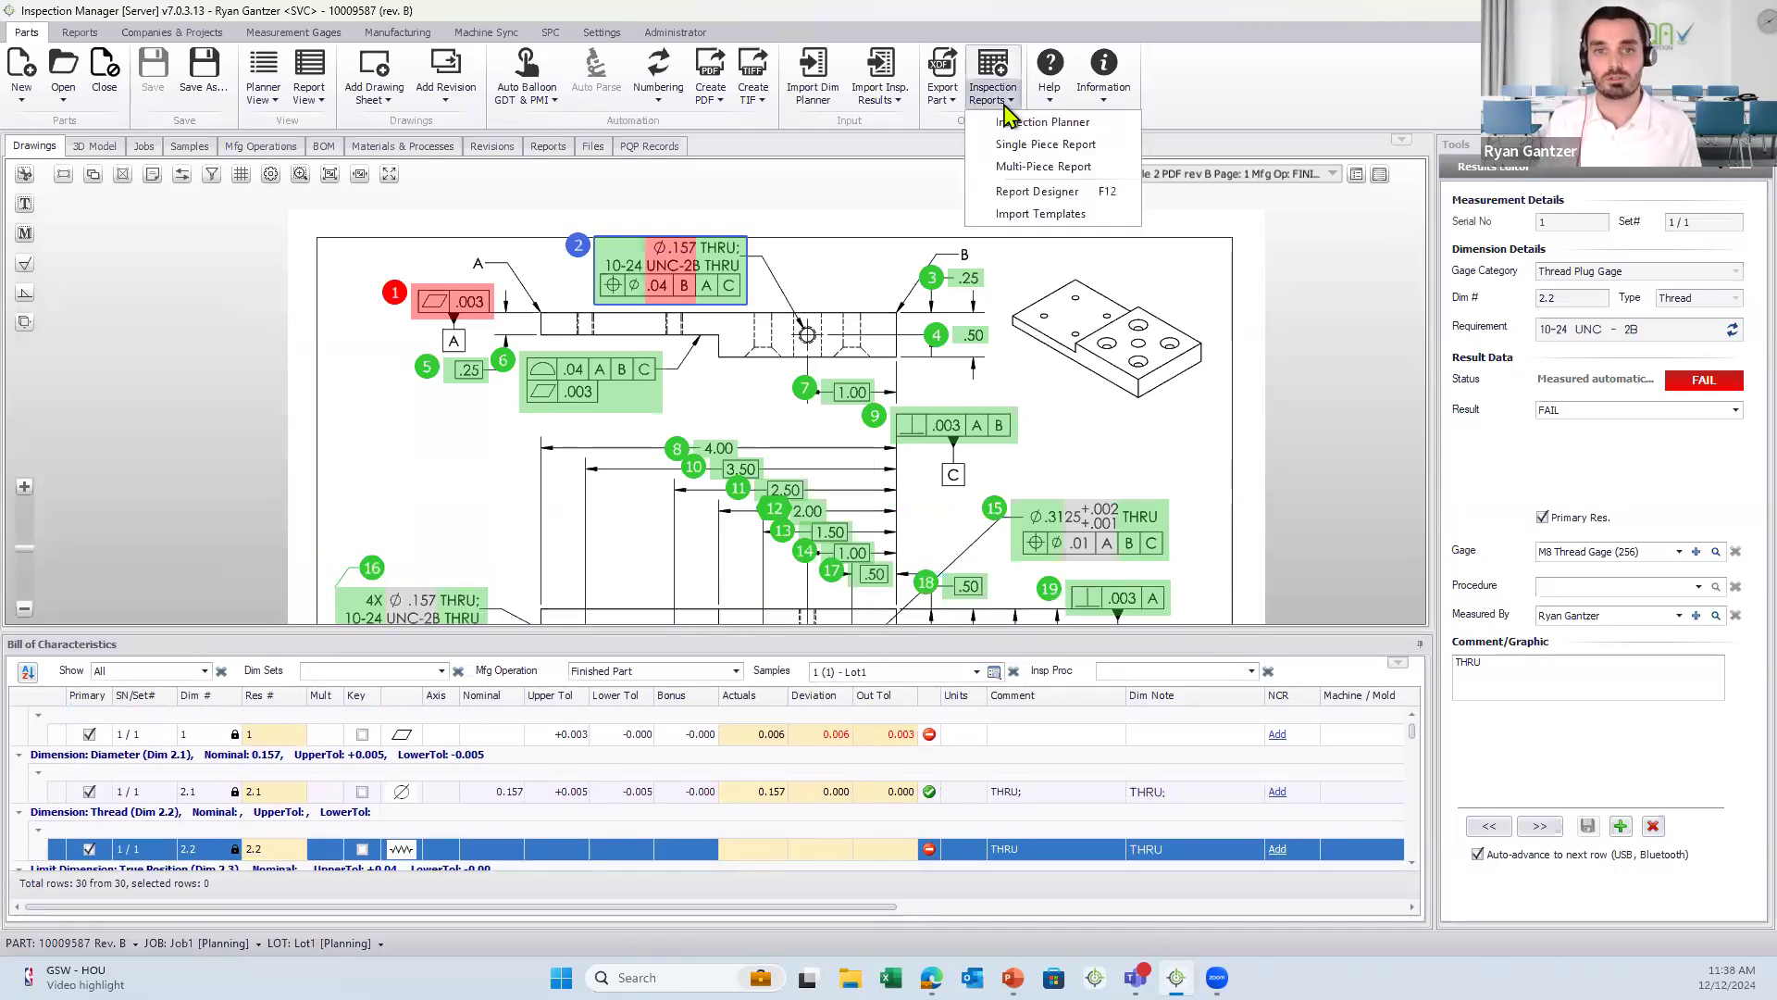
click(1061, 148)
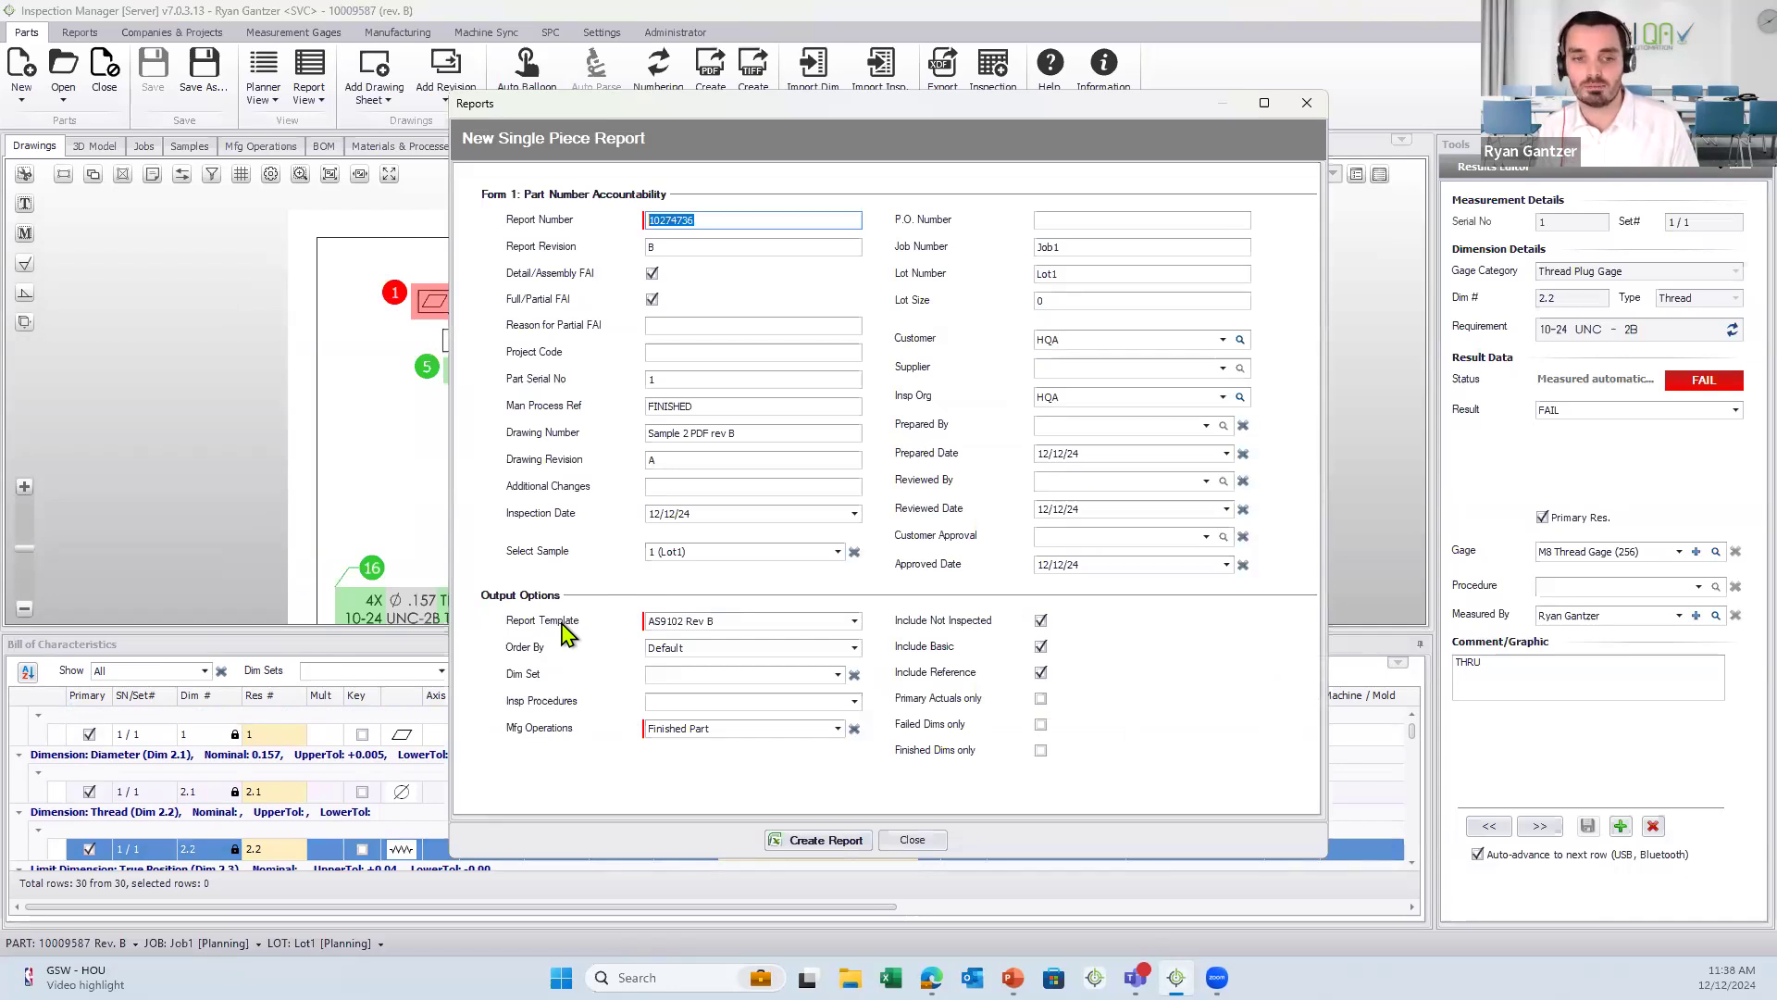
click(826, 628)
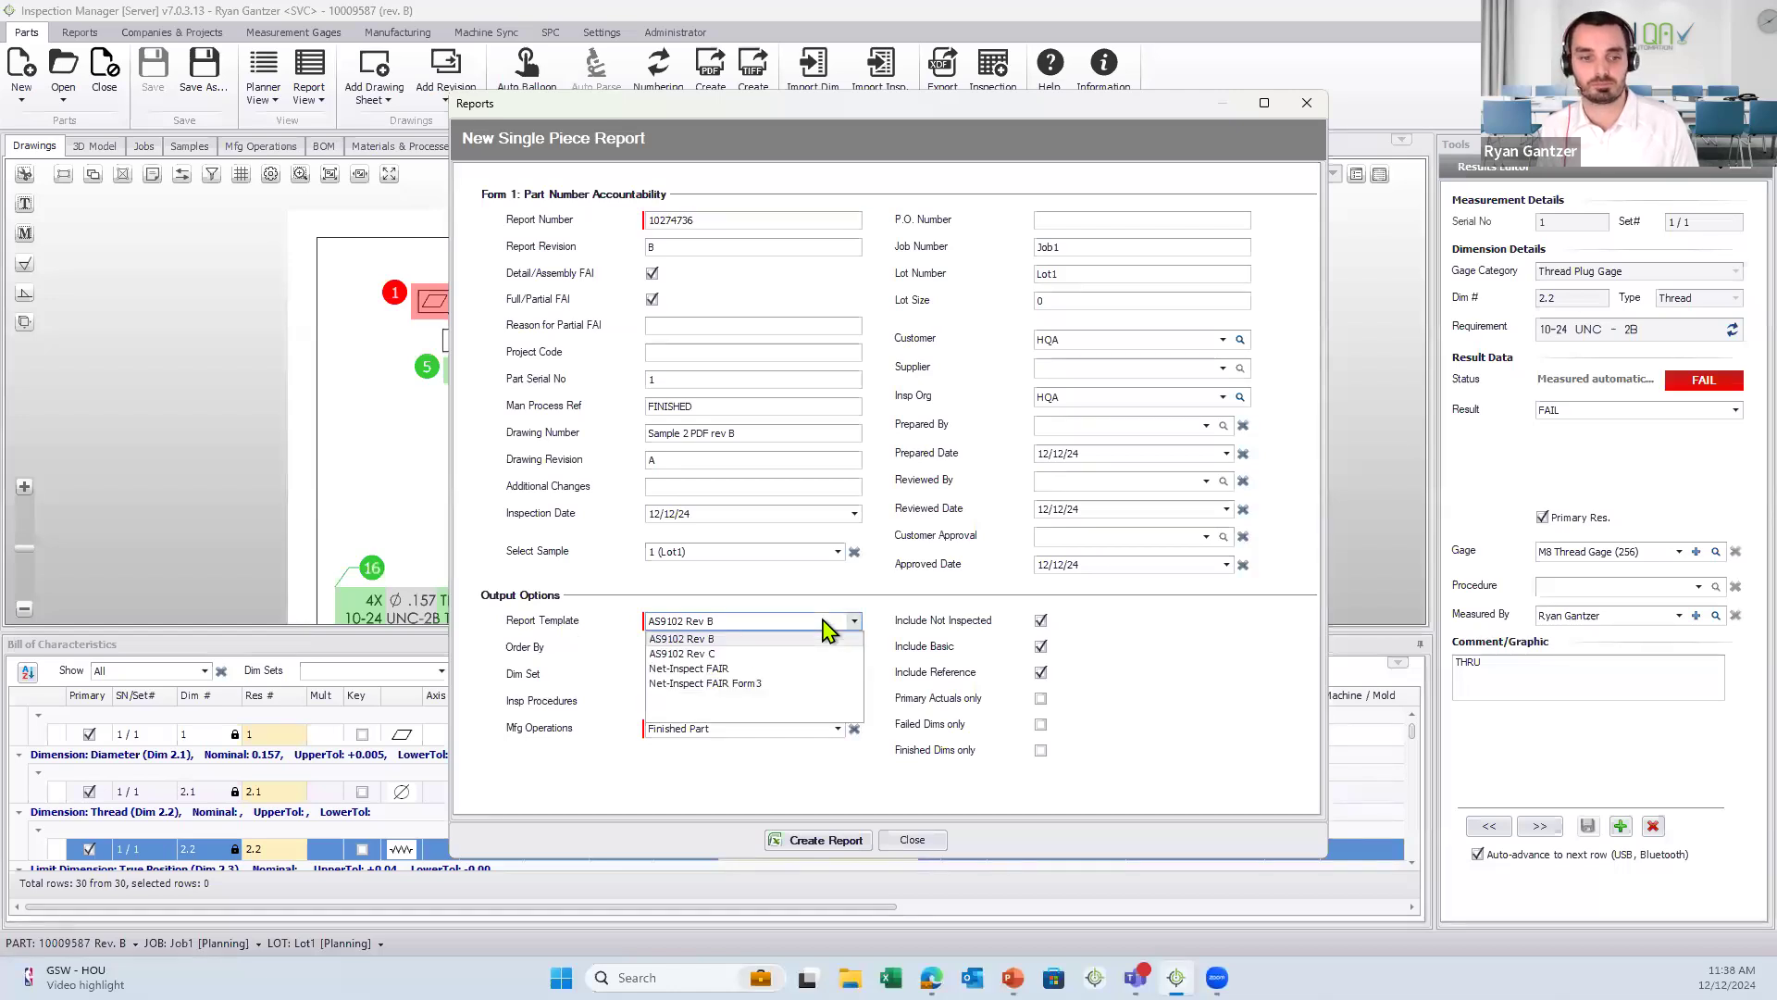
click(739, 657)
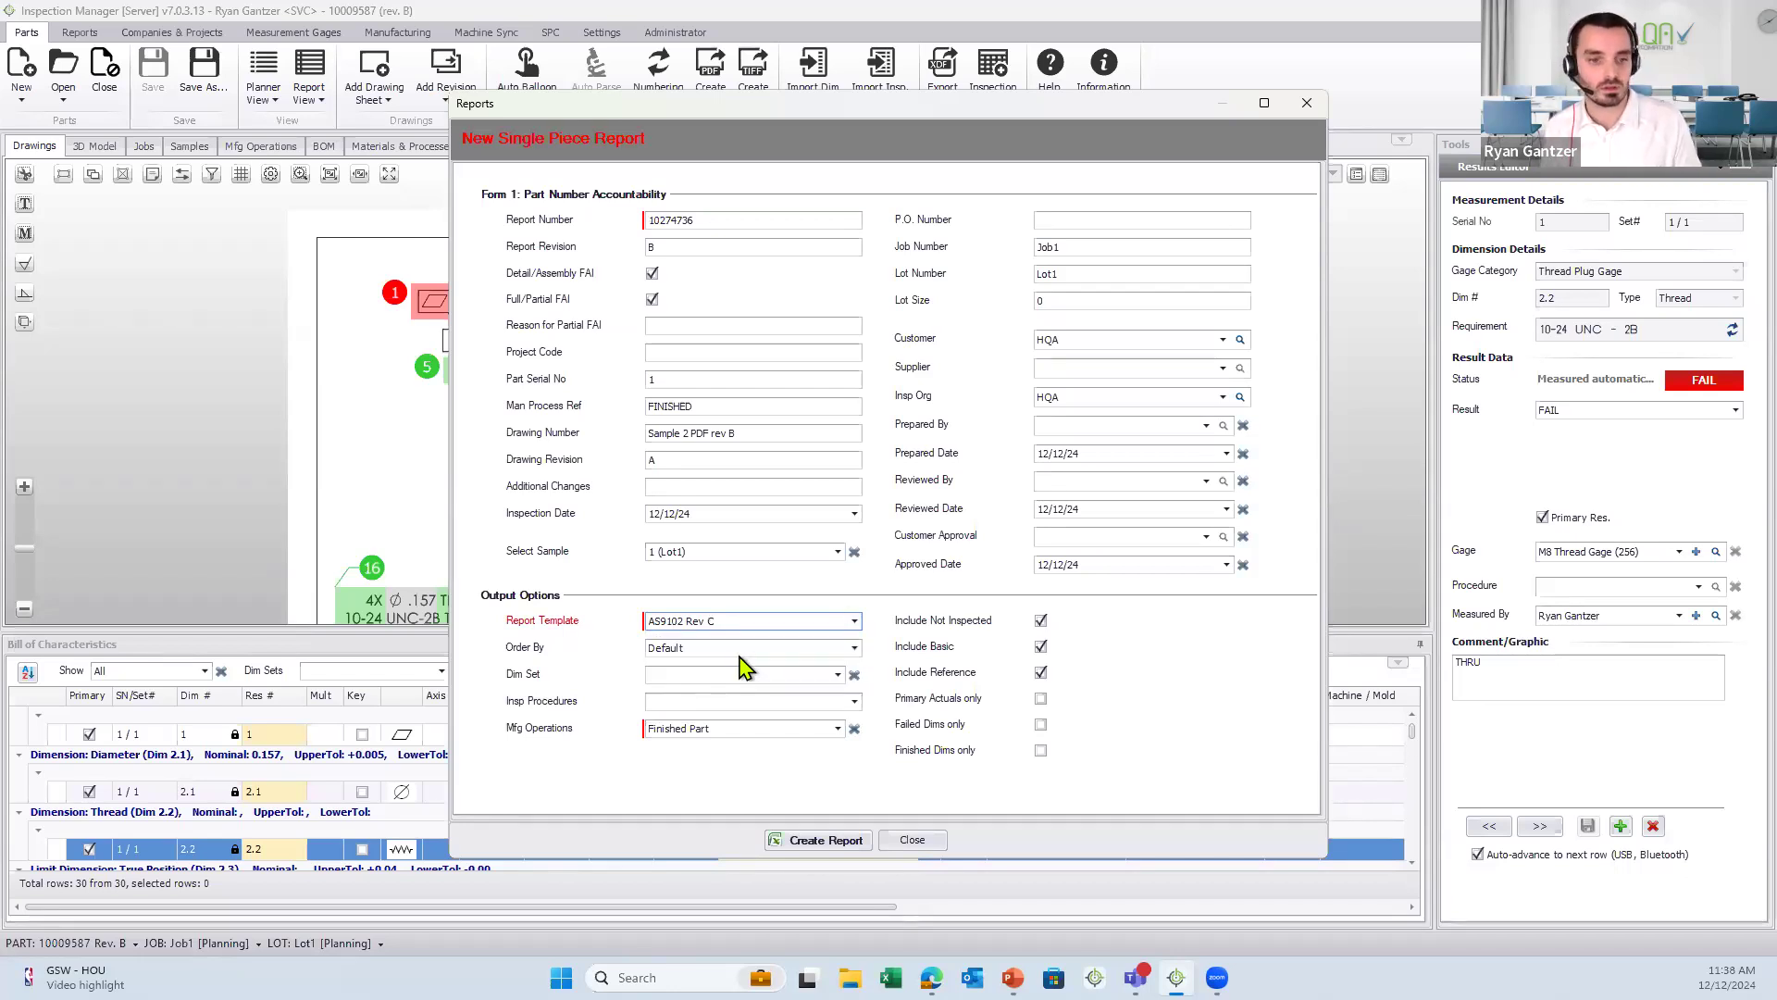
click(826, 840)
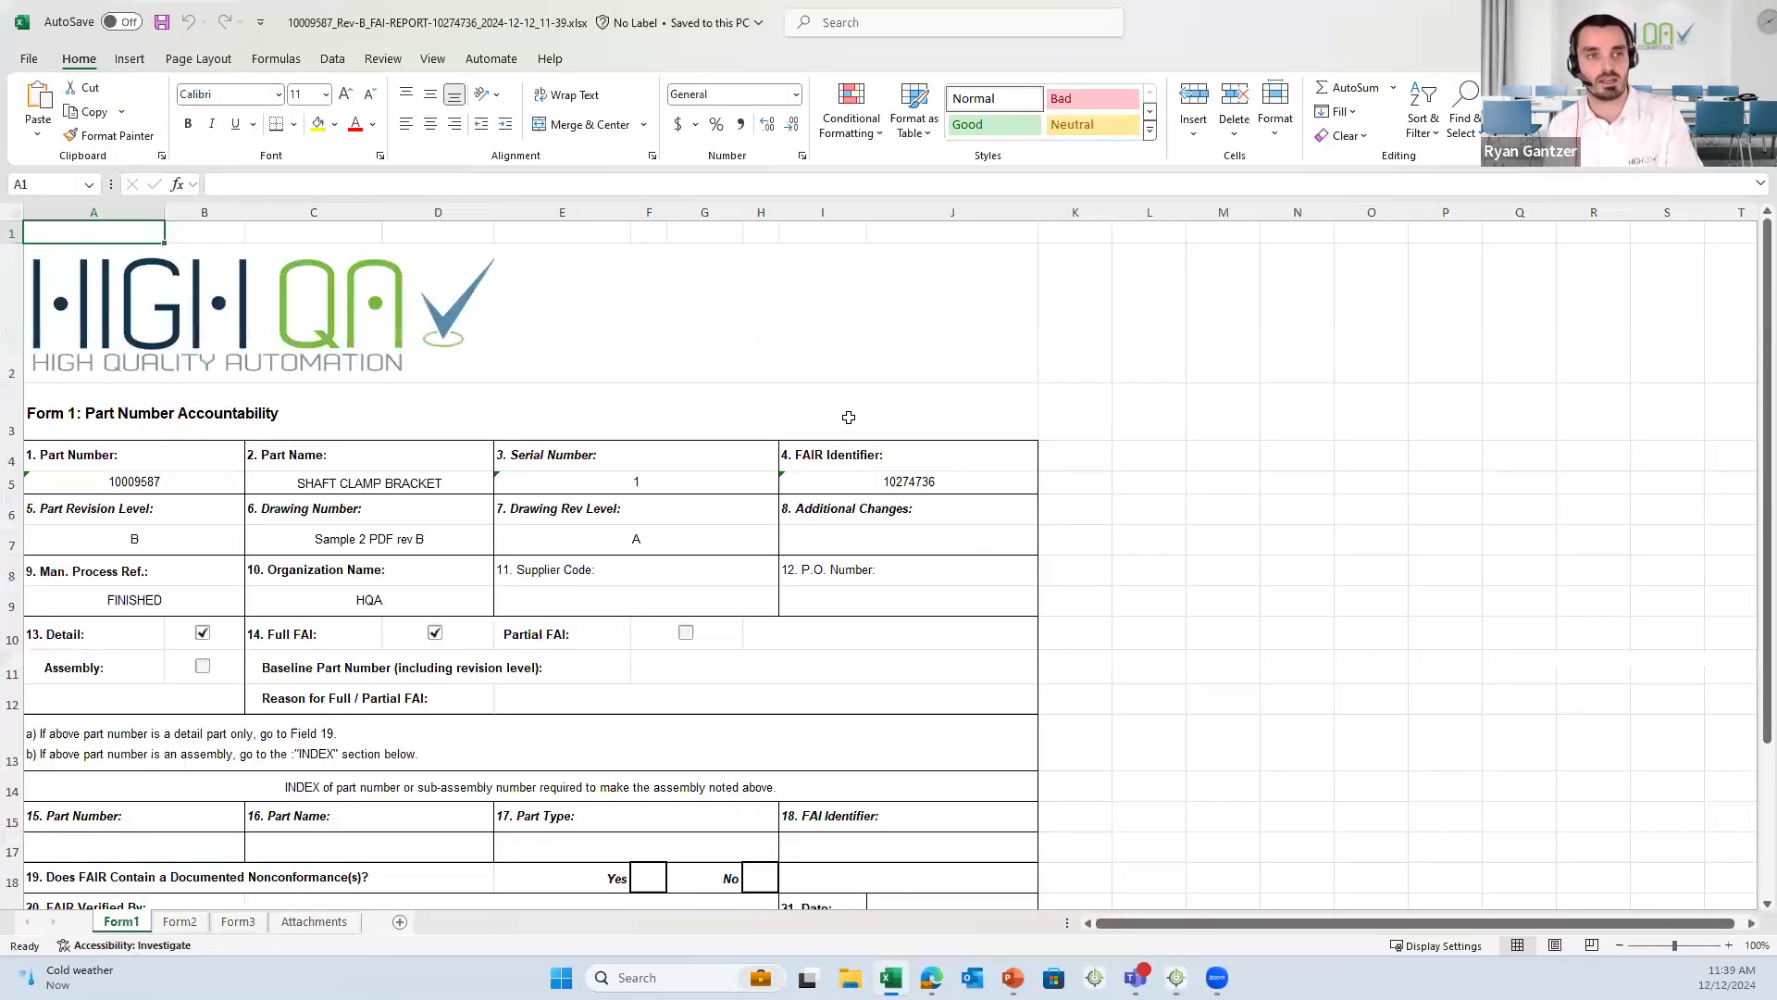
- Examine the report's Form1 part number accountability header and the material row on Form2
click(15, 333)
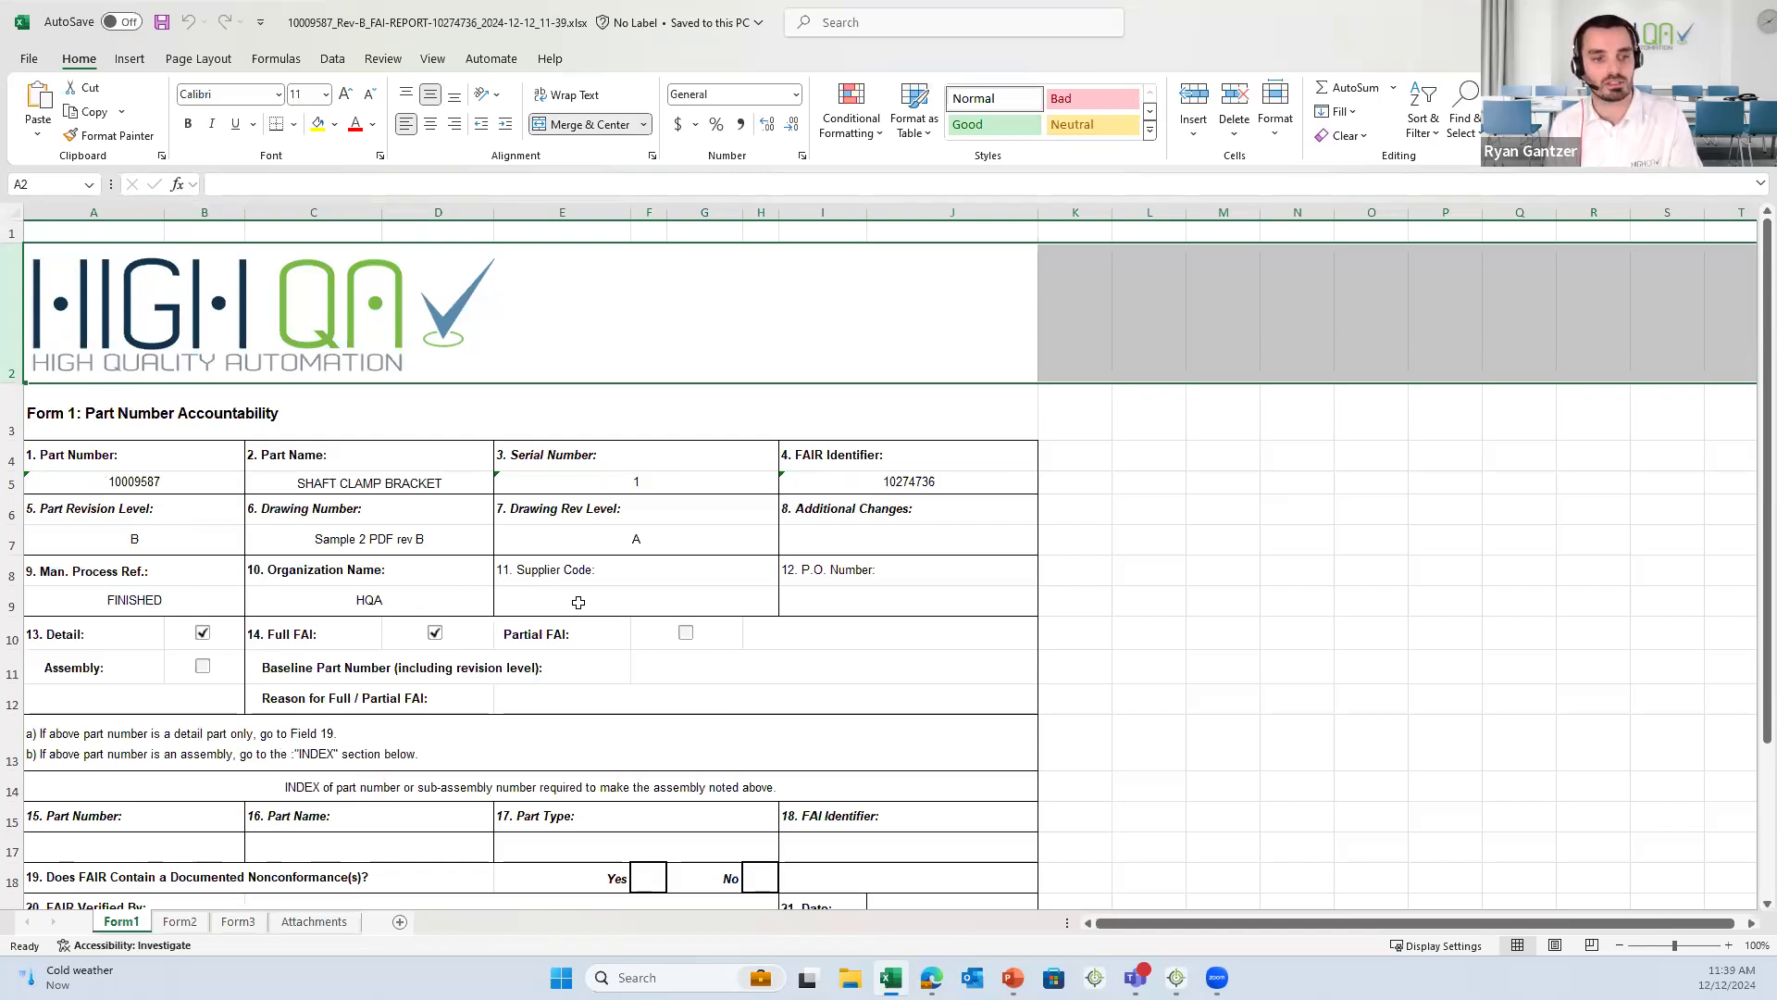
click(182, 922)
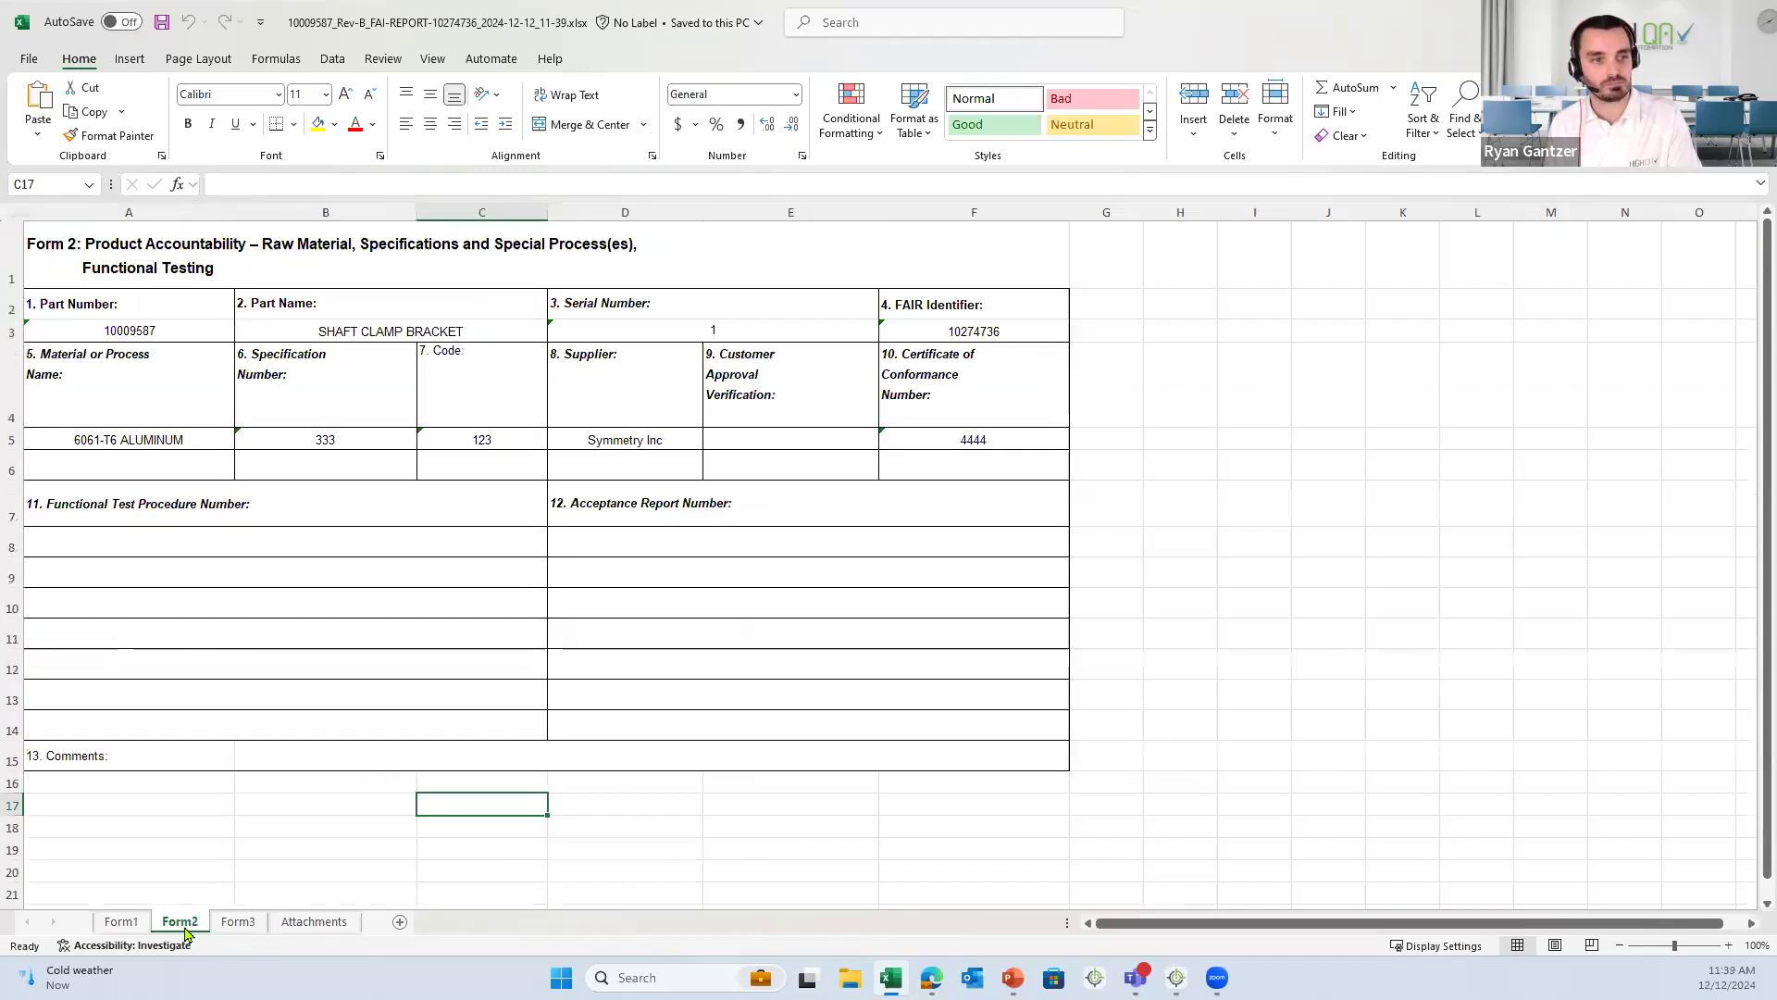
click(12, 440)
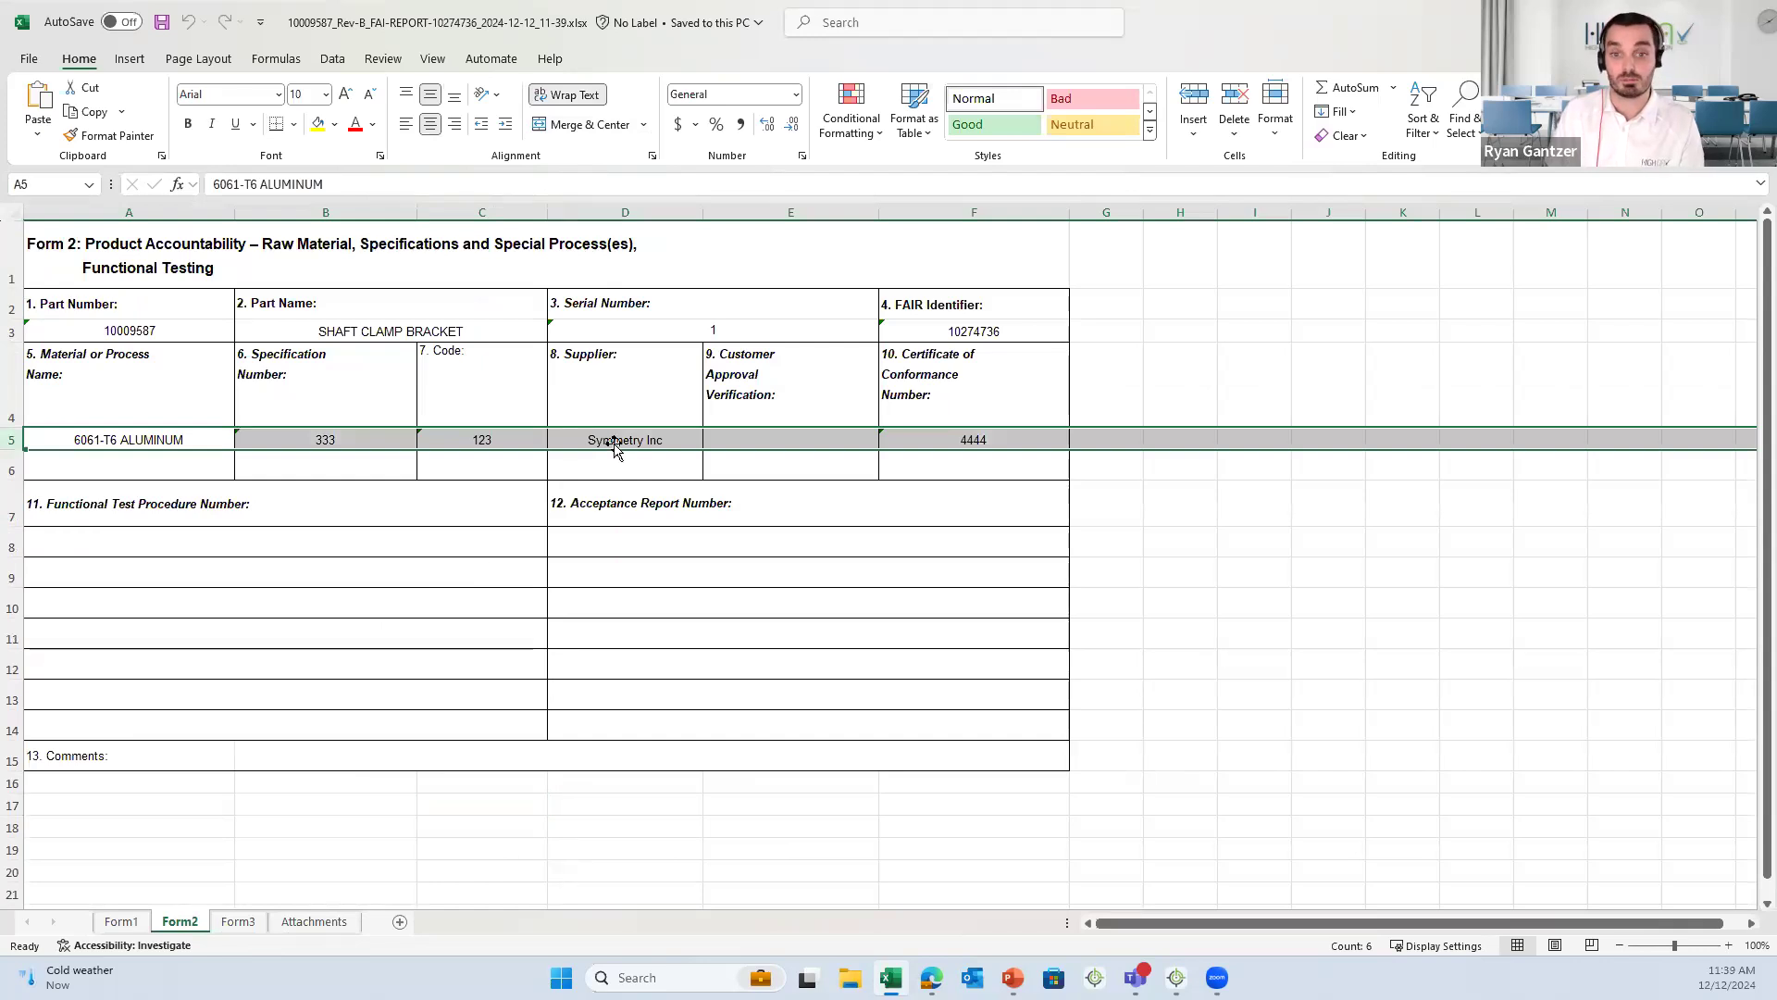
- Examine the report's Form3 characteristic rows, including the requirement symbols, pass/fail marks, qualified tooling, critical dimension 12 and failed dimension 2.2
click(237, 922)
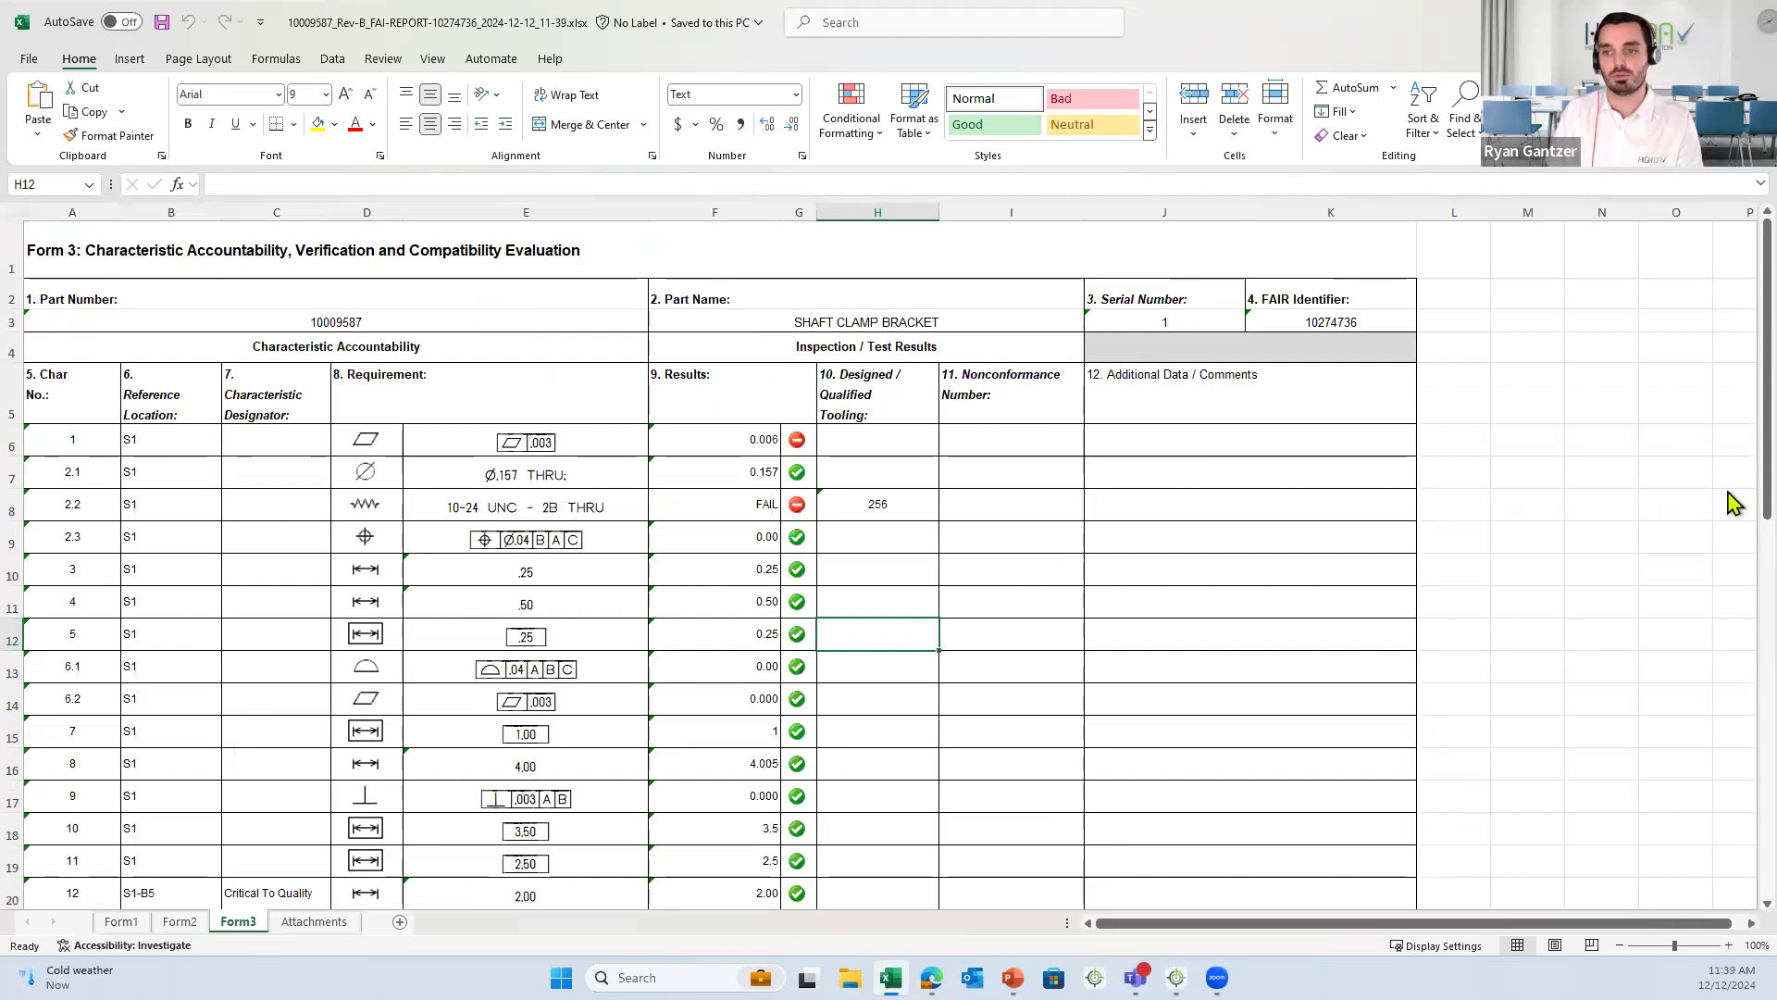
mouse_move(1767, 495)
mouse_down()
mouse_move(1734, 509)
mouse_move(1734, 532)
mouse_move(1753, 523)
mouse_up()
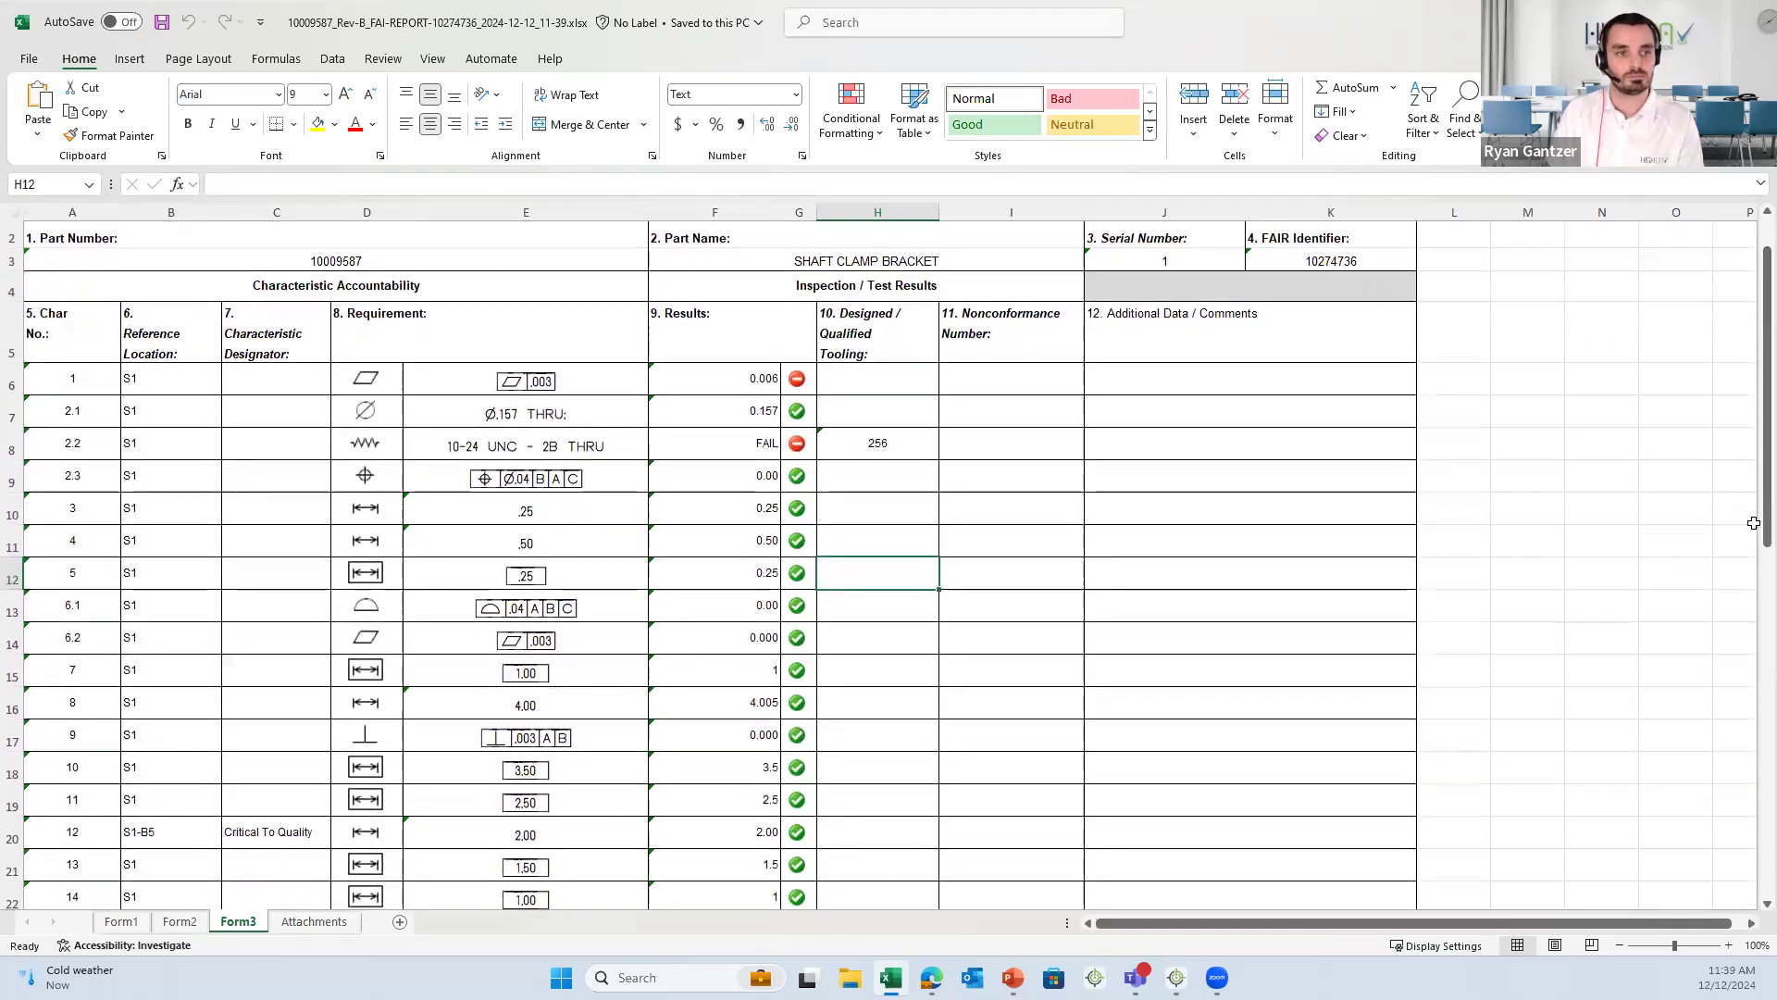
click(368, 212)
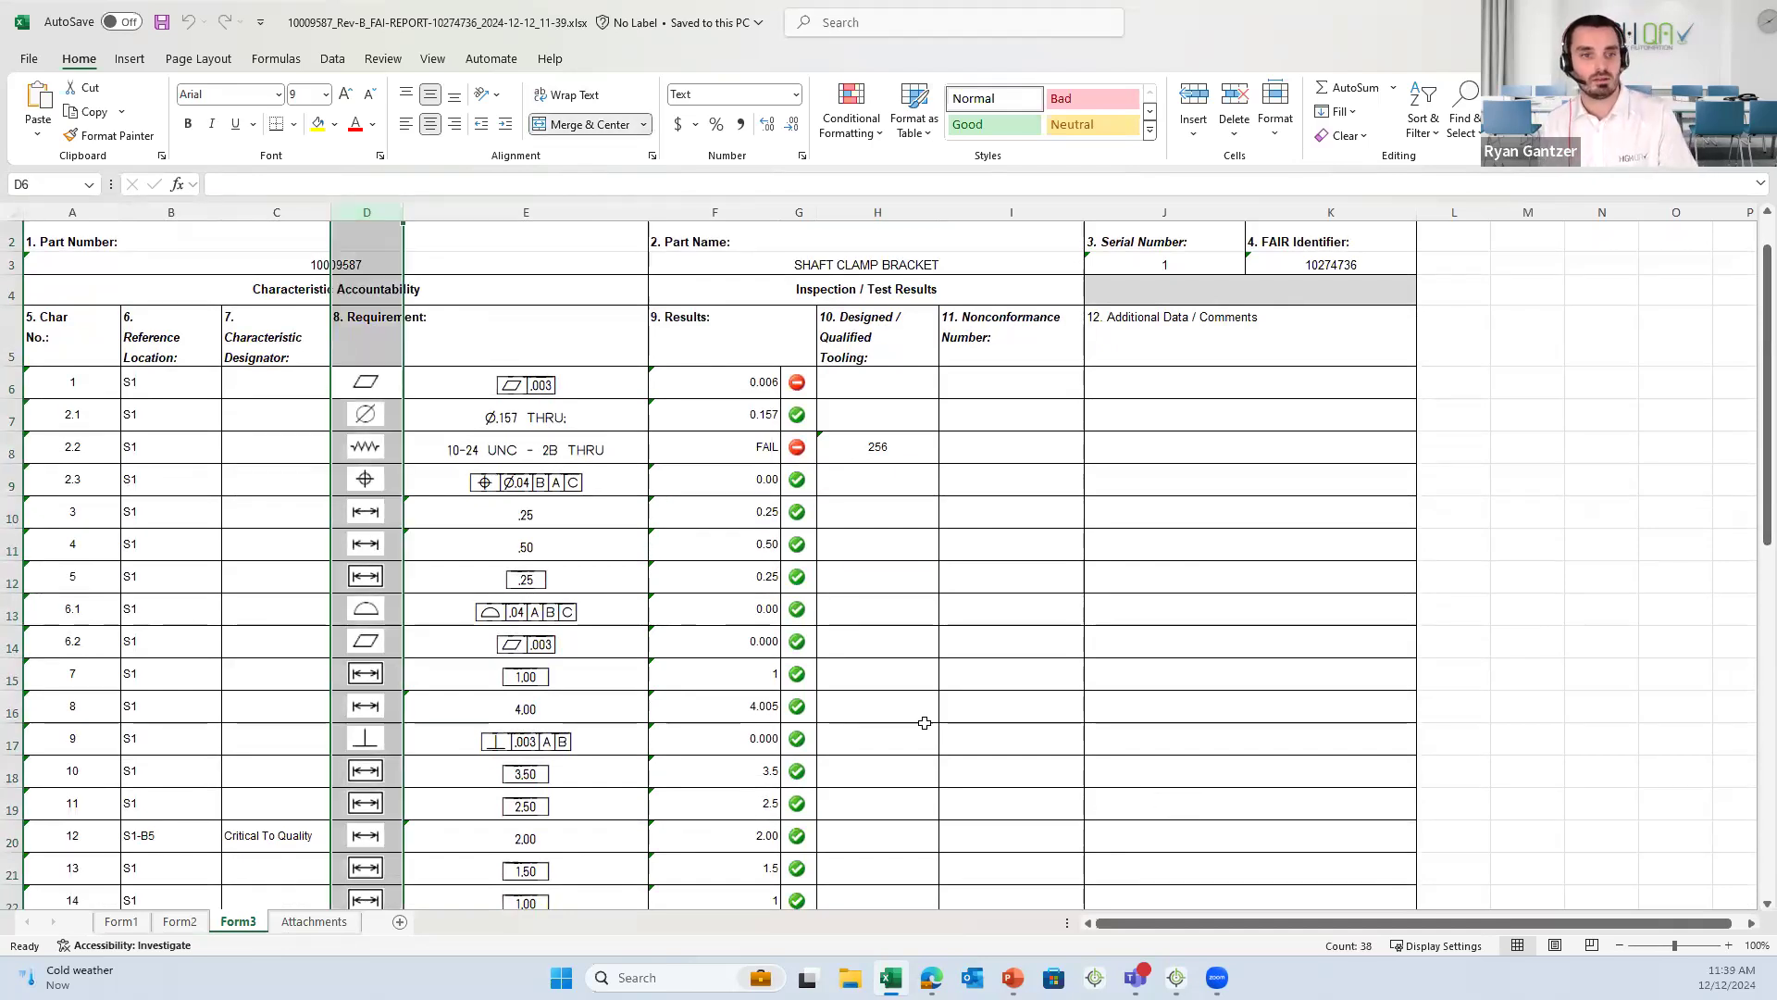
click(799, 212)
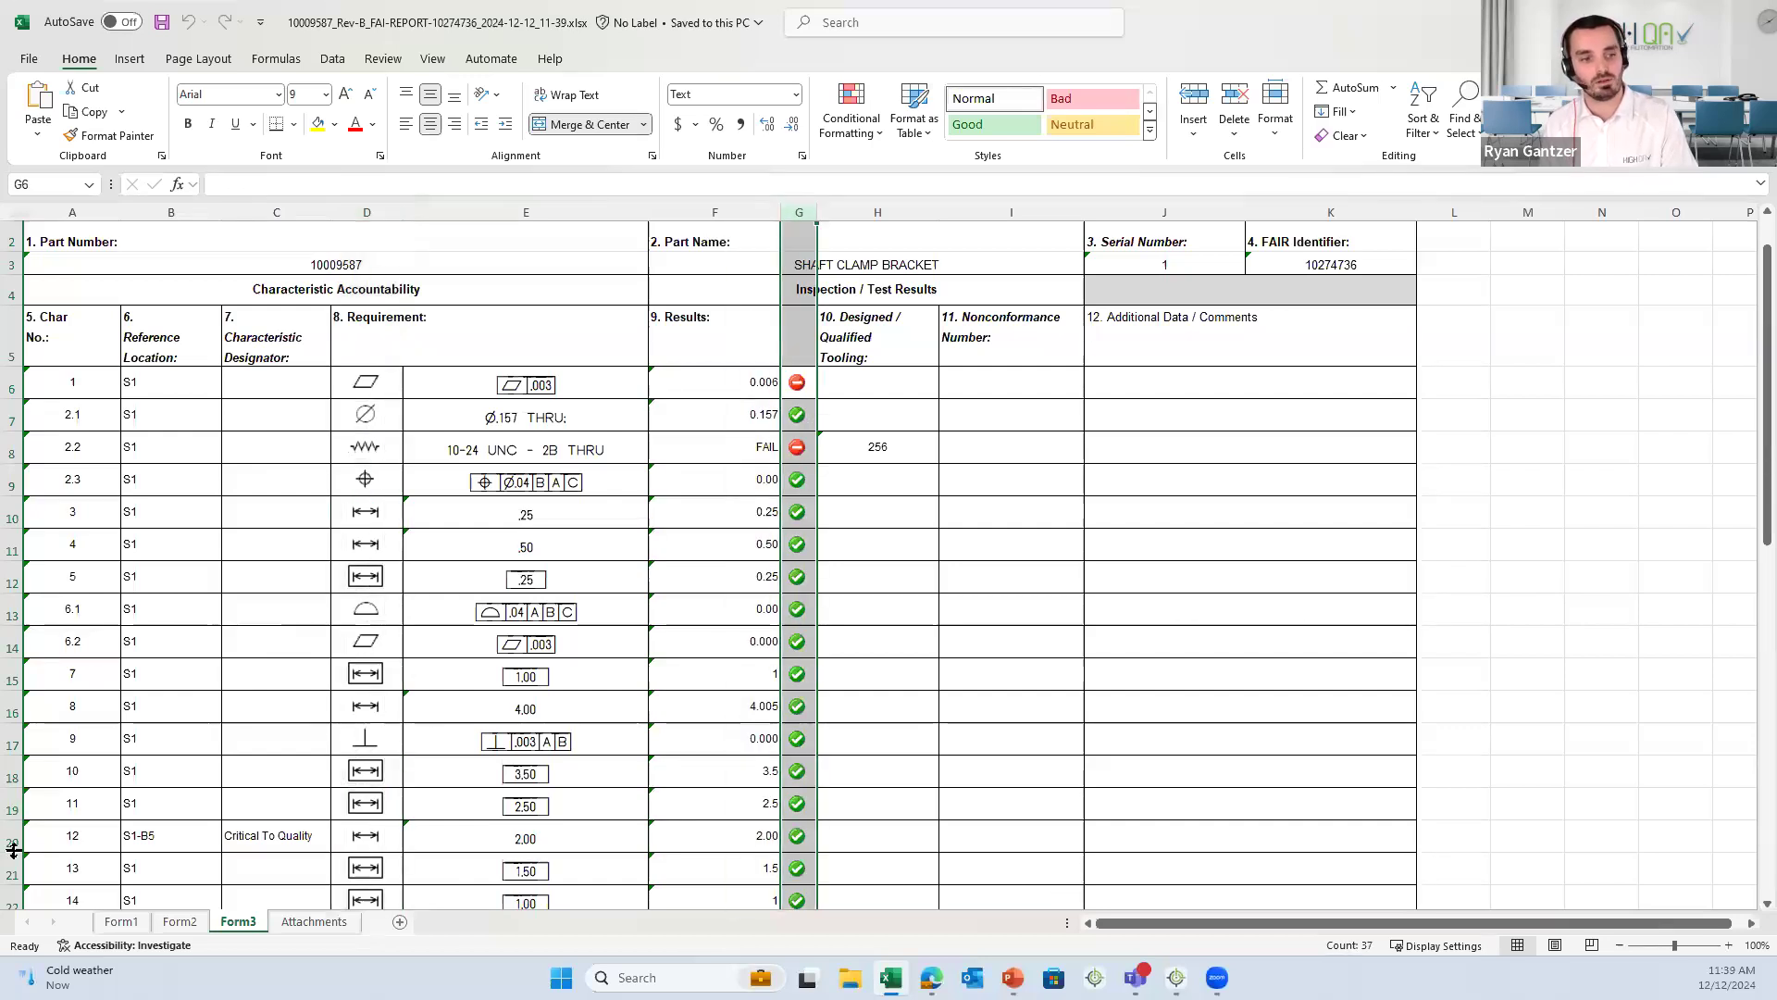
click(13, 837)
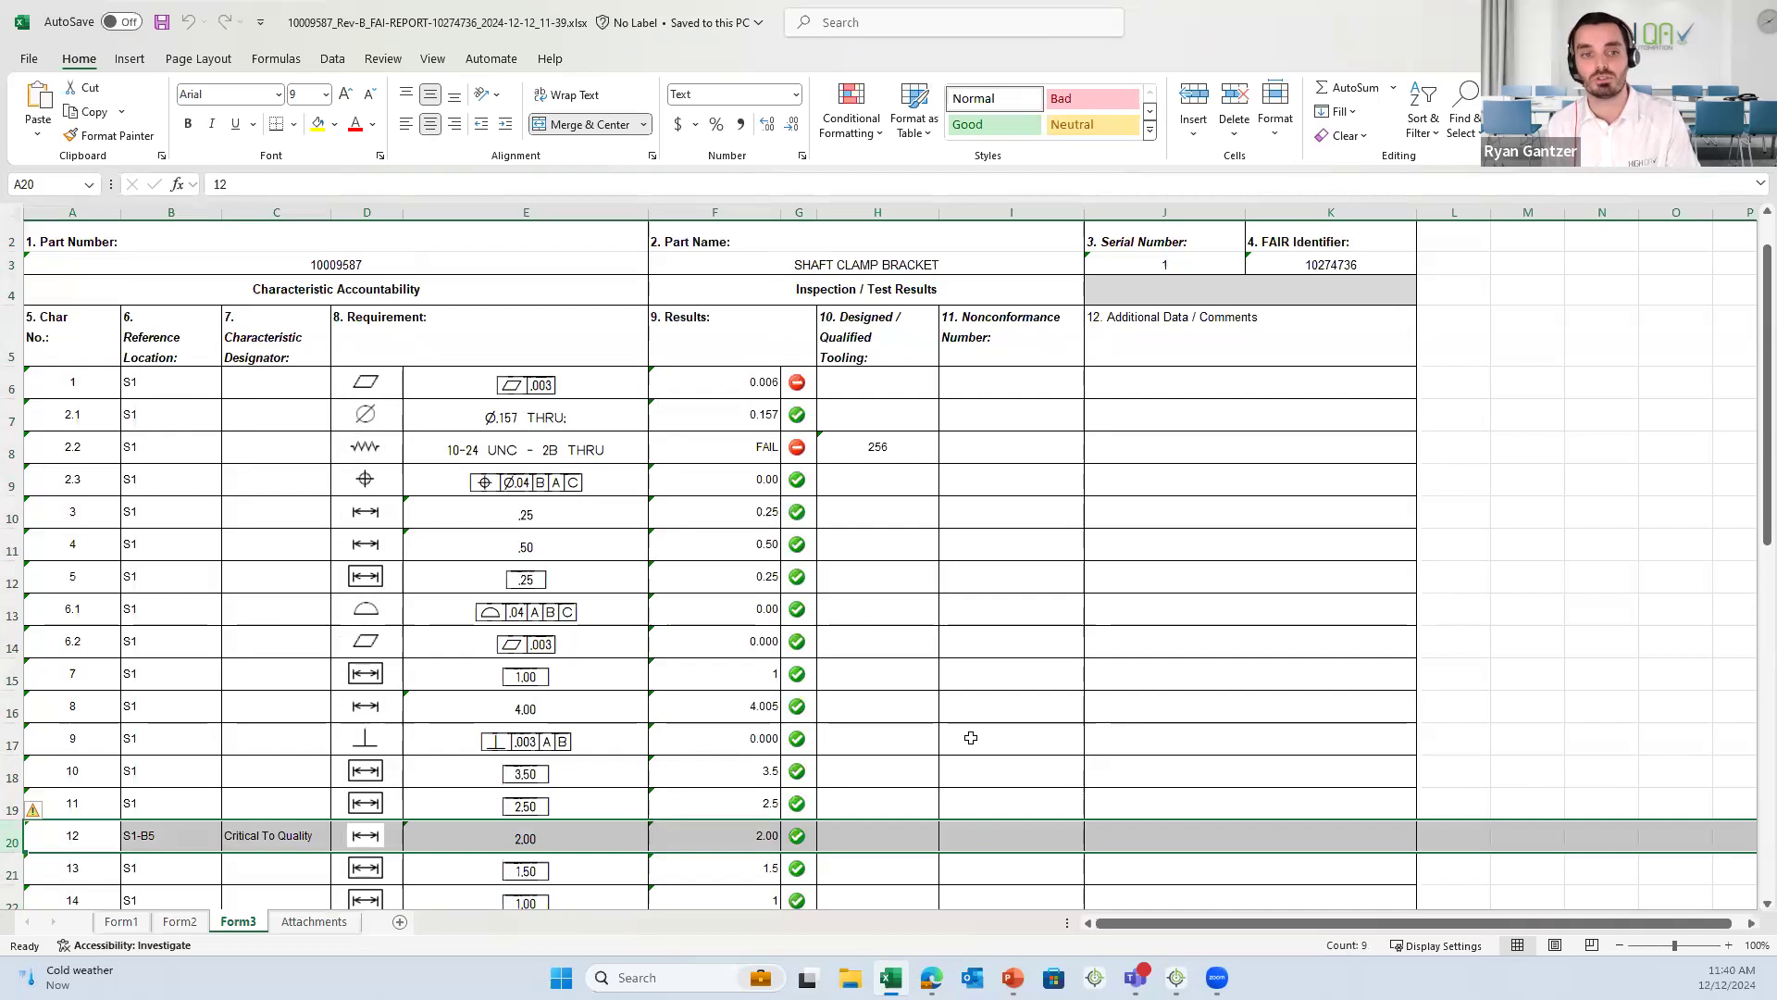
click(890, 233)
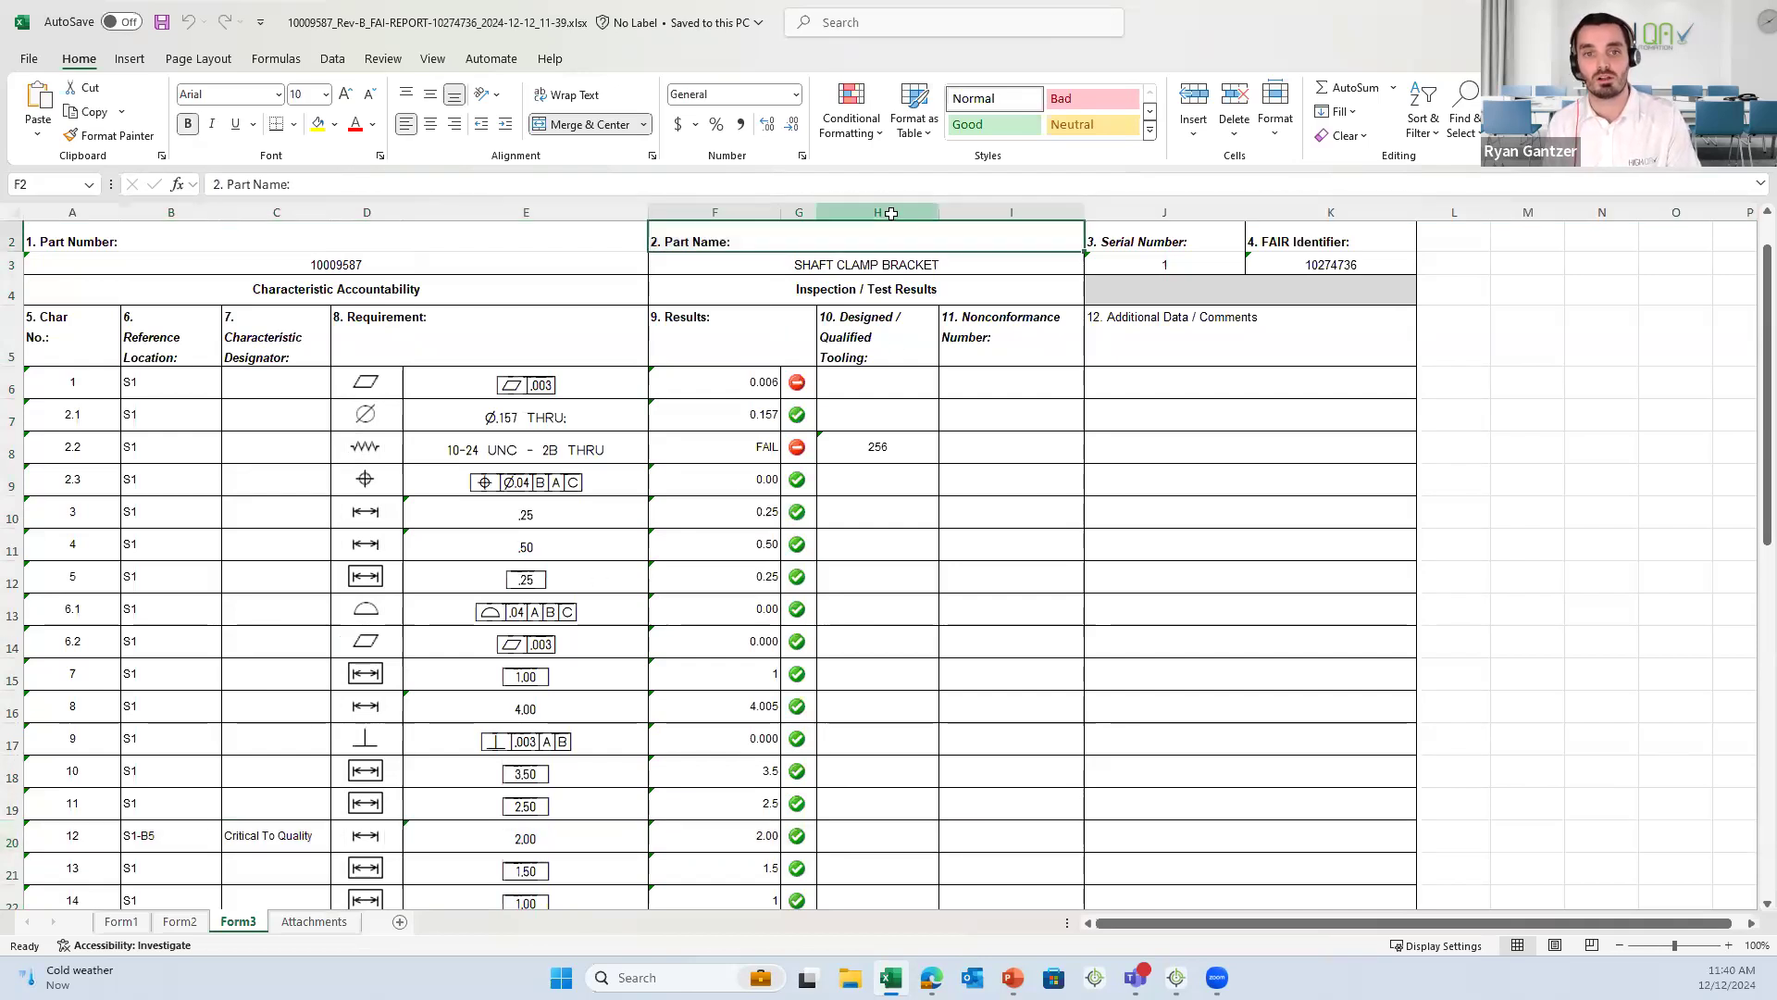
click(891, 213)
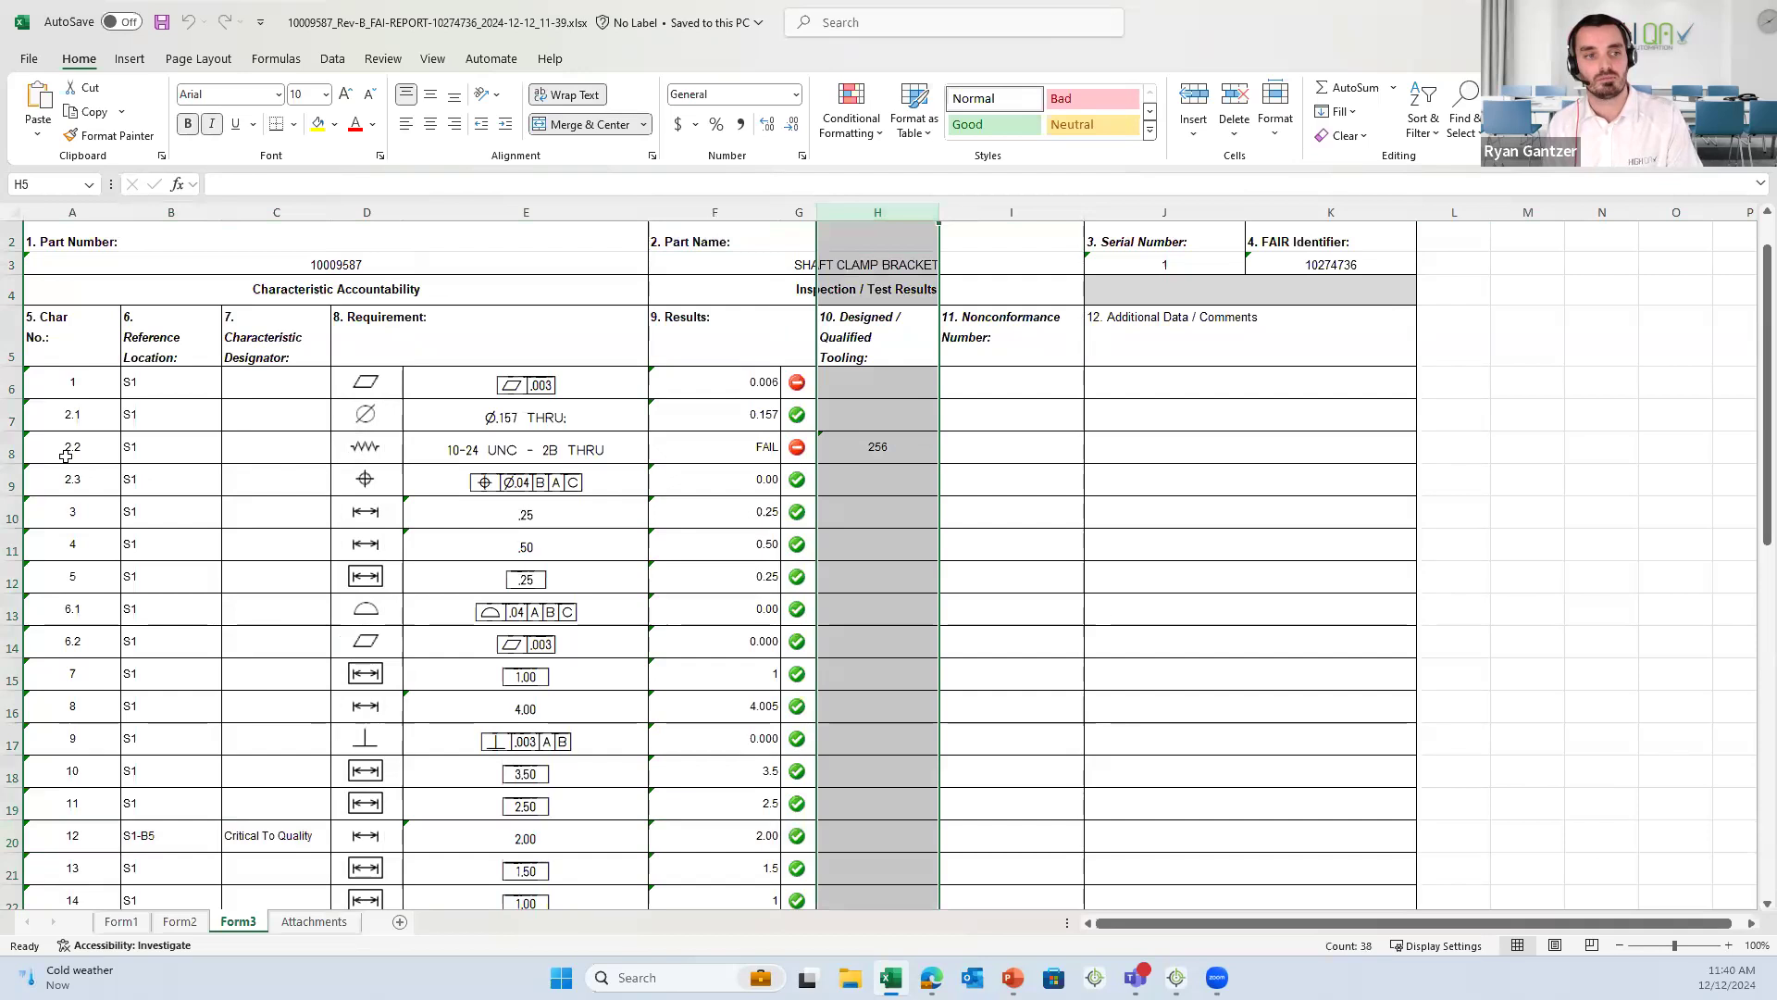
click(12, 449)
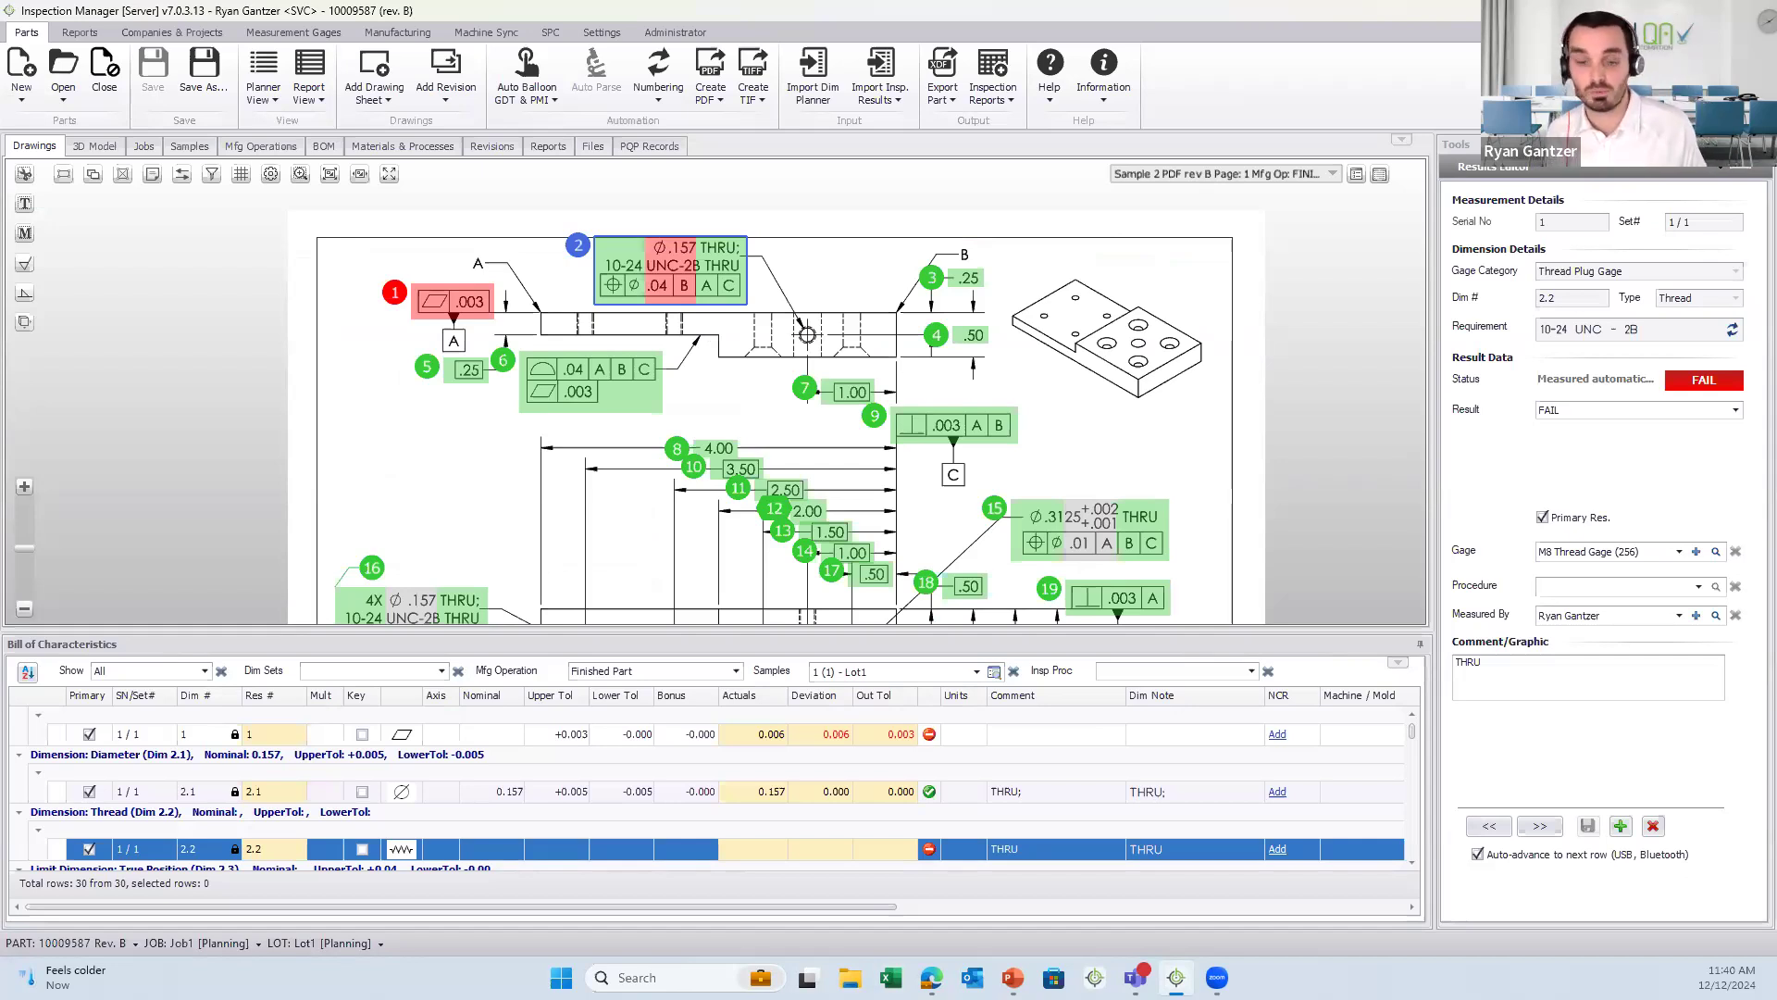
- Switch back to Inspection Manager, open the Demo 360 Master part for job PR-001, enlarge its drawing area and review its manufacturing operations
click(65, 92)
click(125, 239)
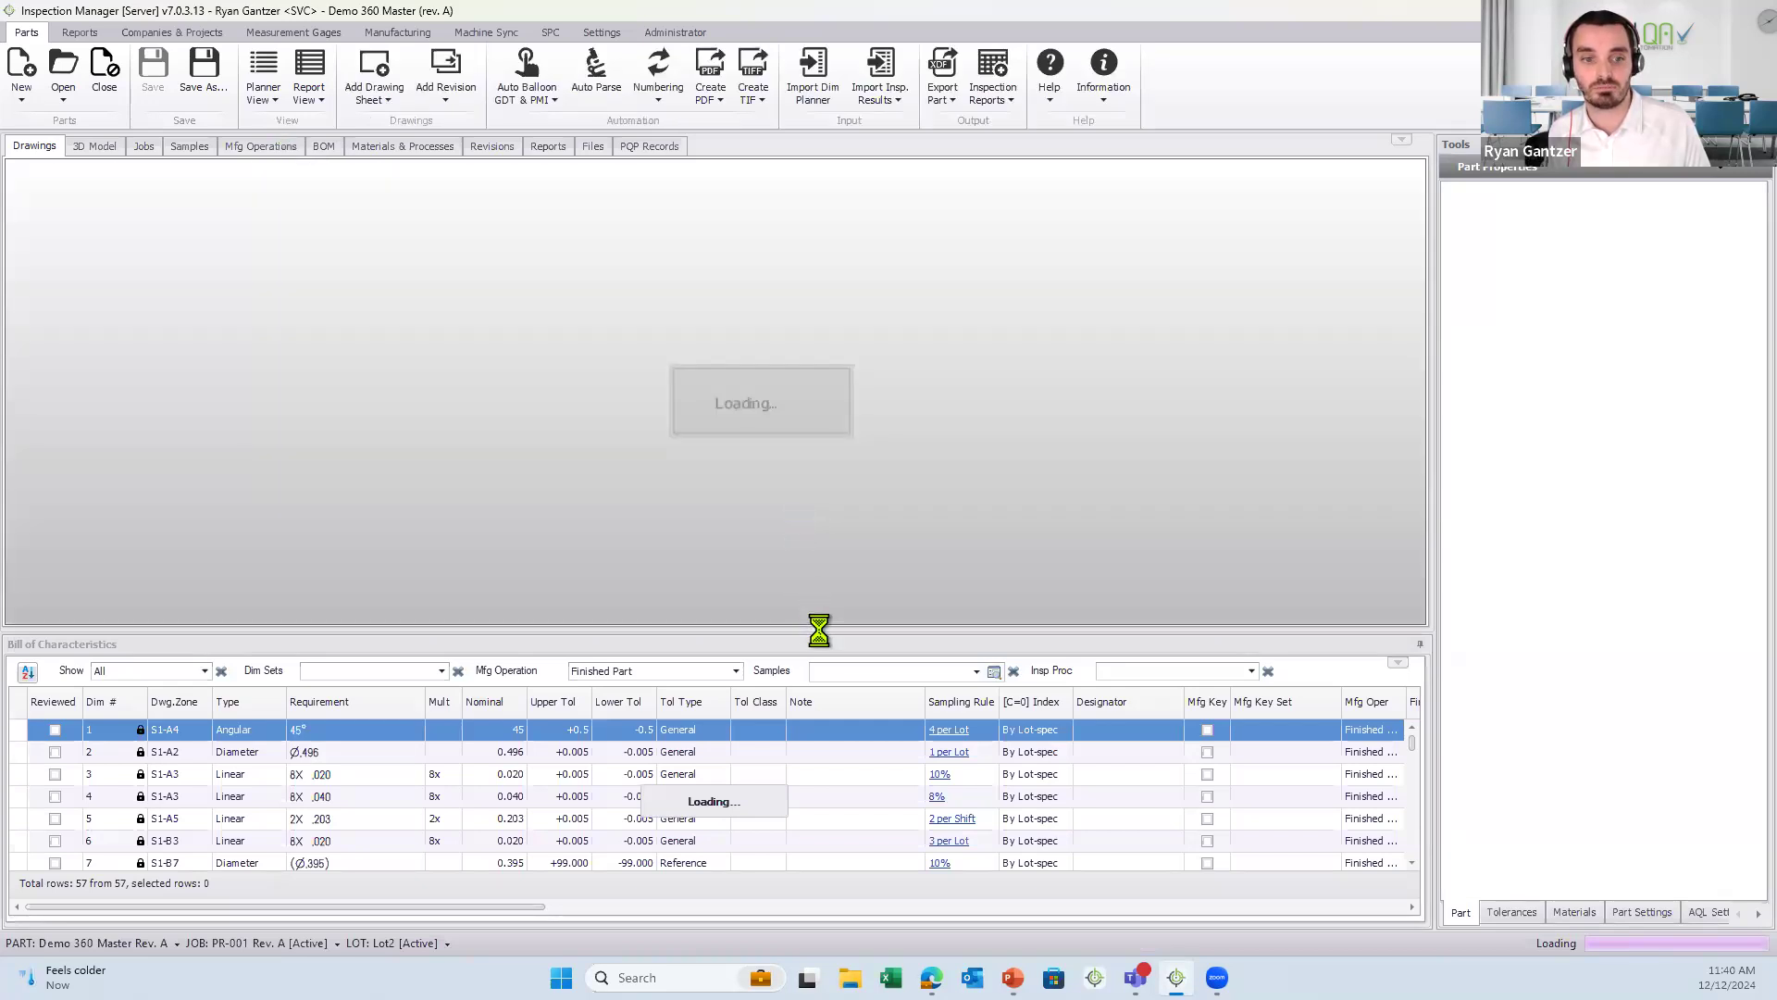
drag(830, 633, 861, 738)
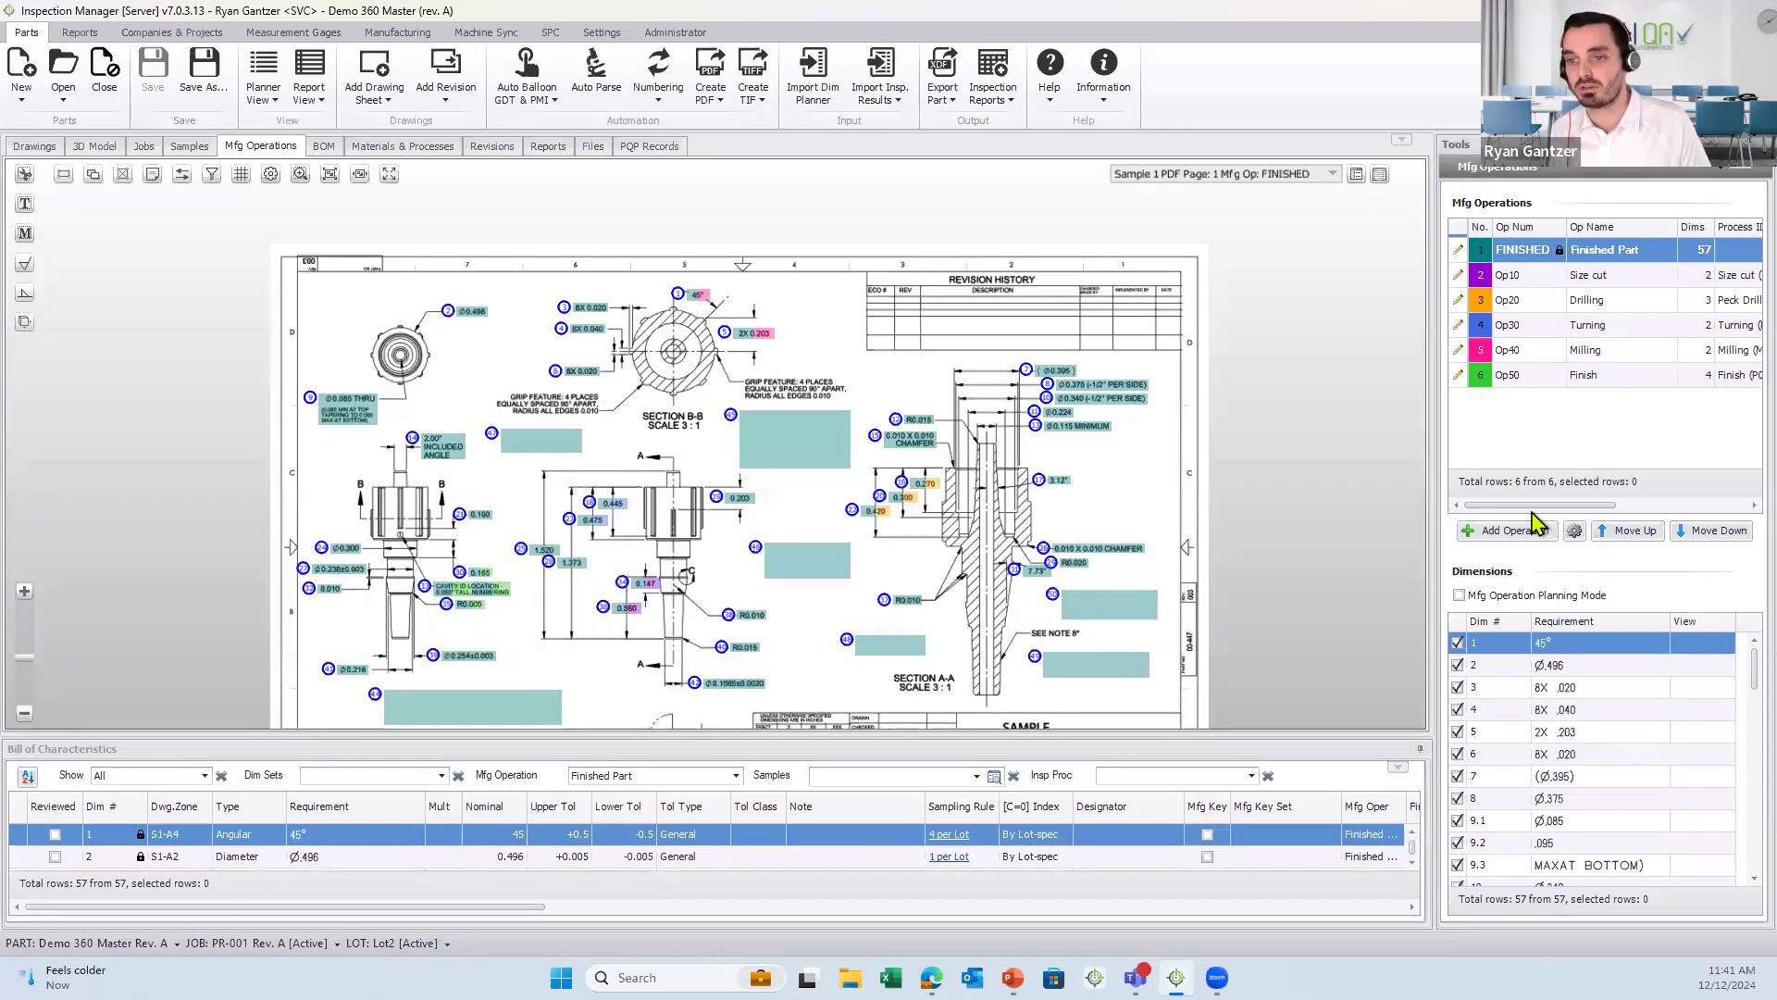
drag(1543, 505, 1580, 505)
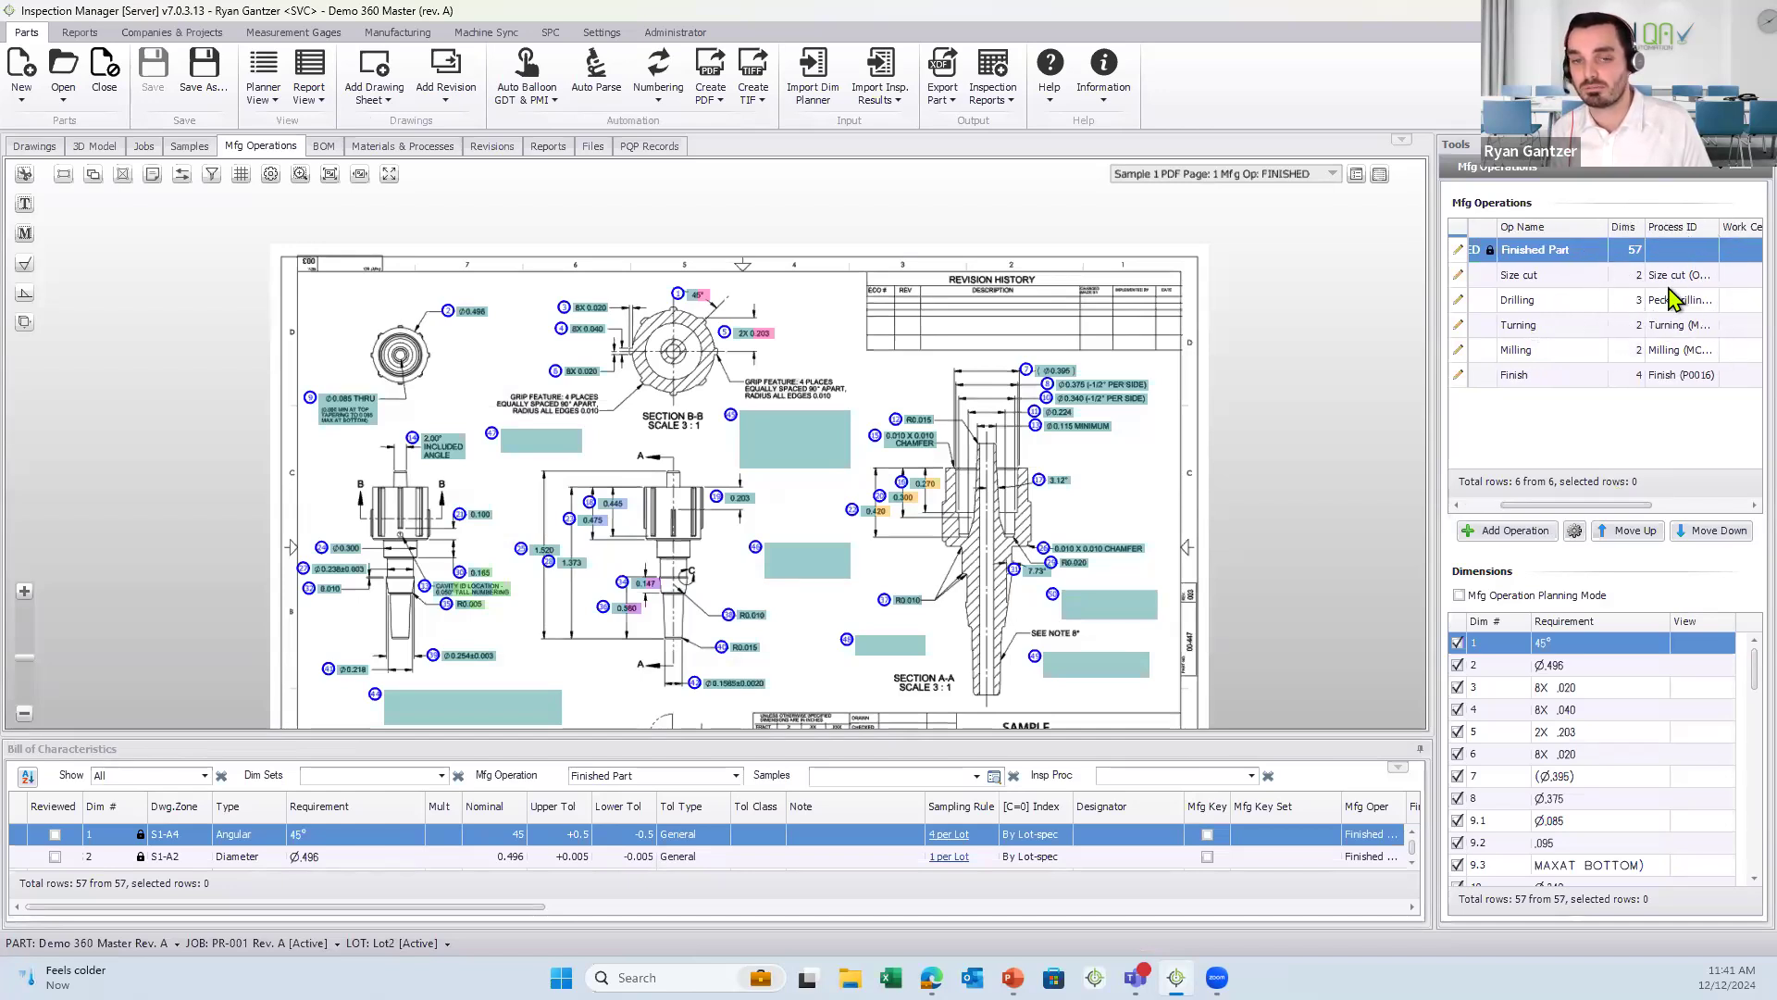
- Review the PQP document index for job PR-001 and the Process Flow document's processes and approval workflow
click(646, 147)
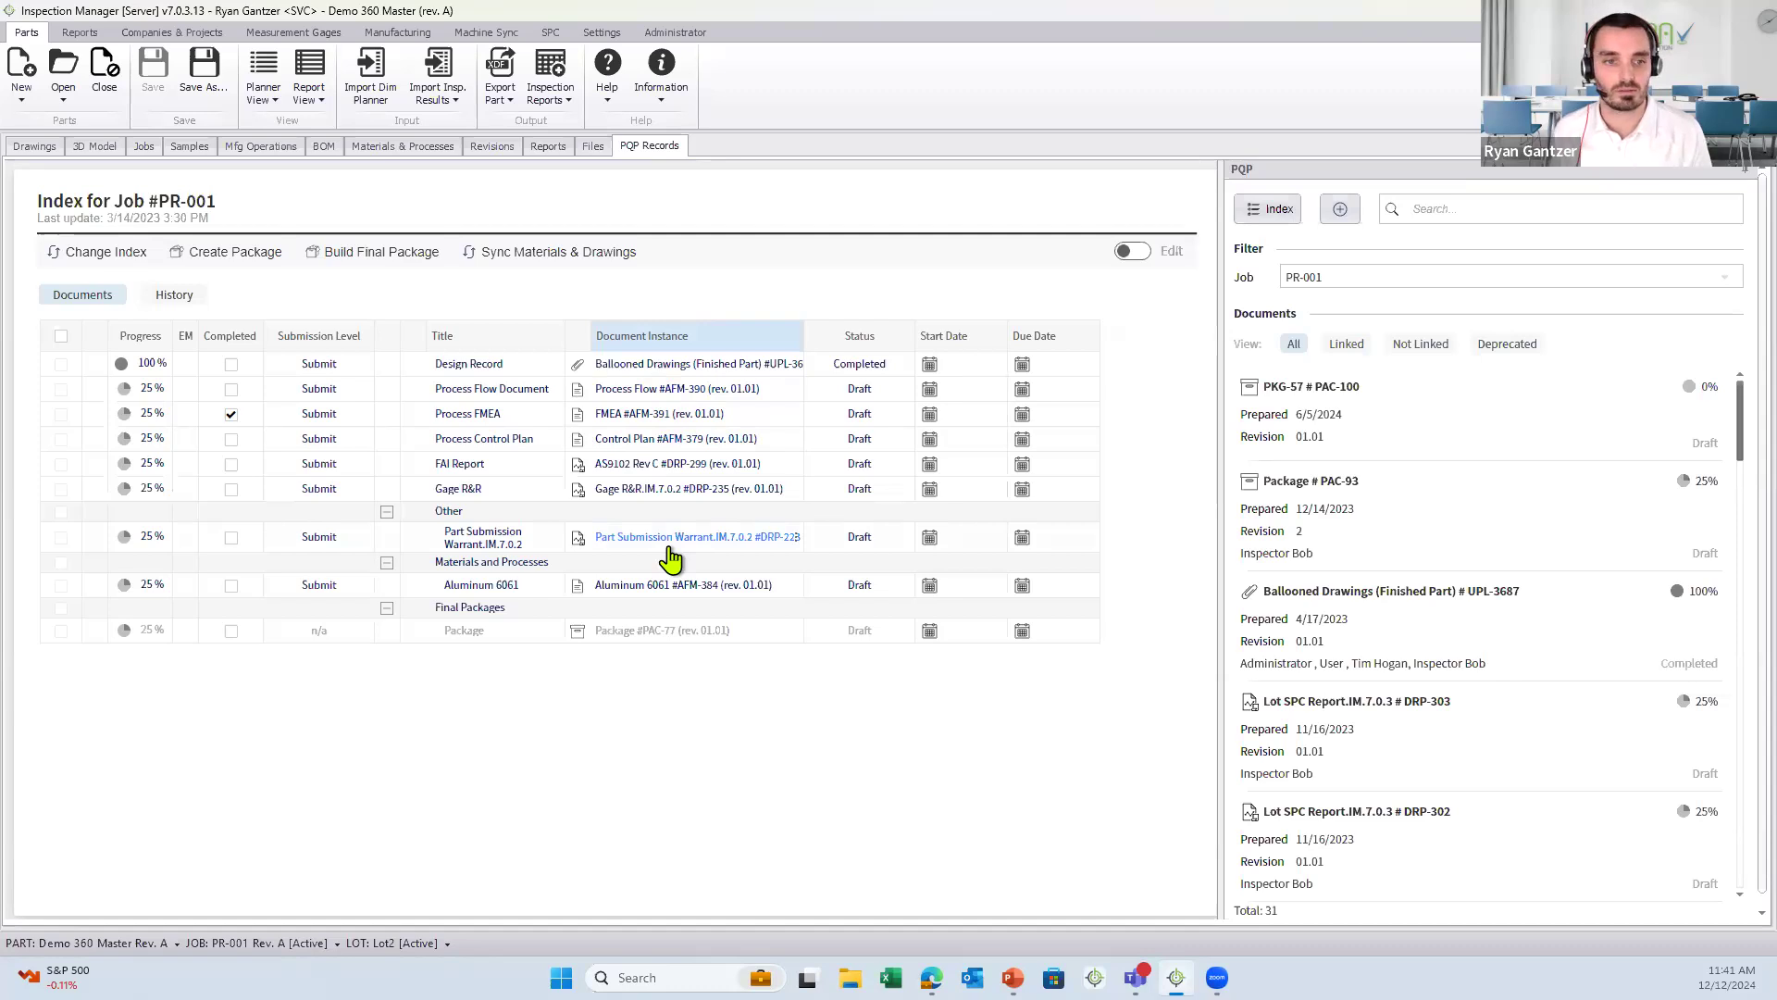
click(678, 390)
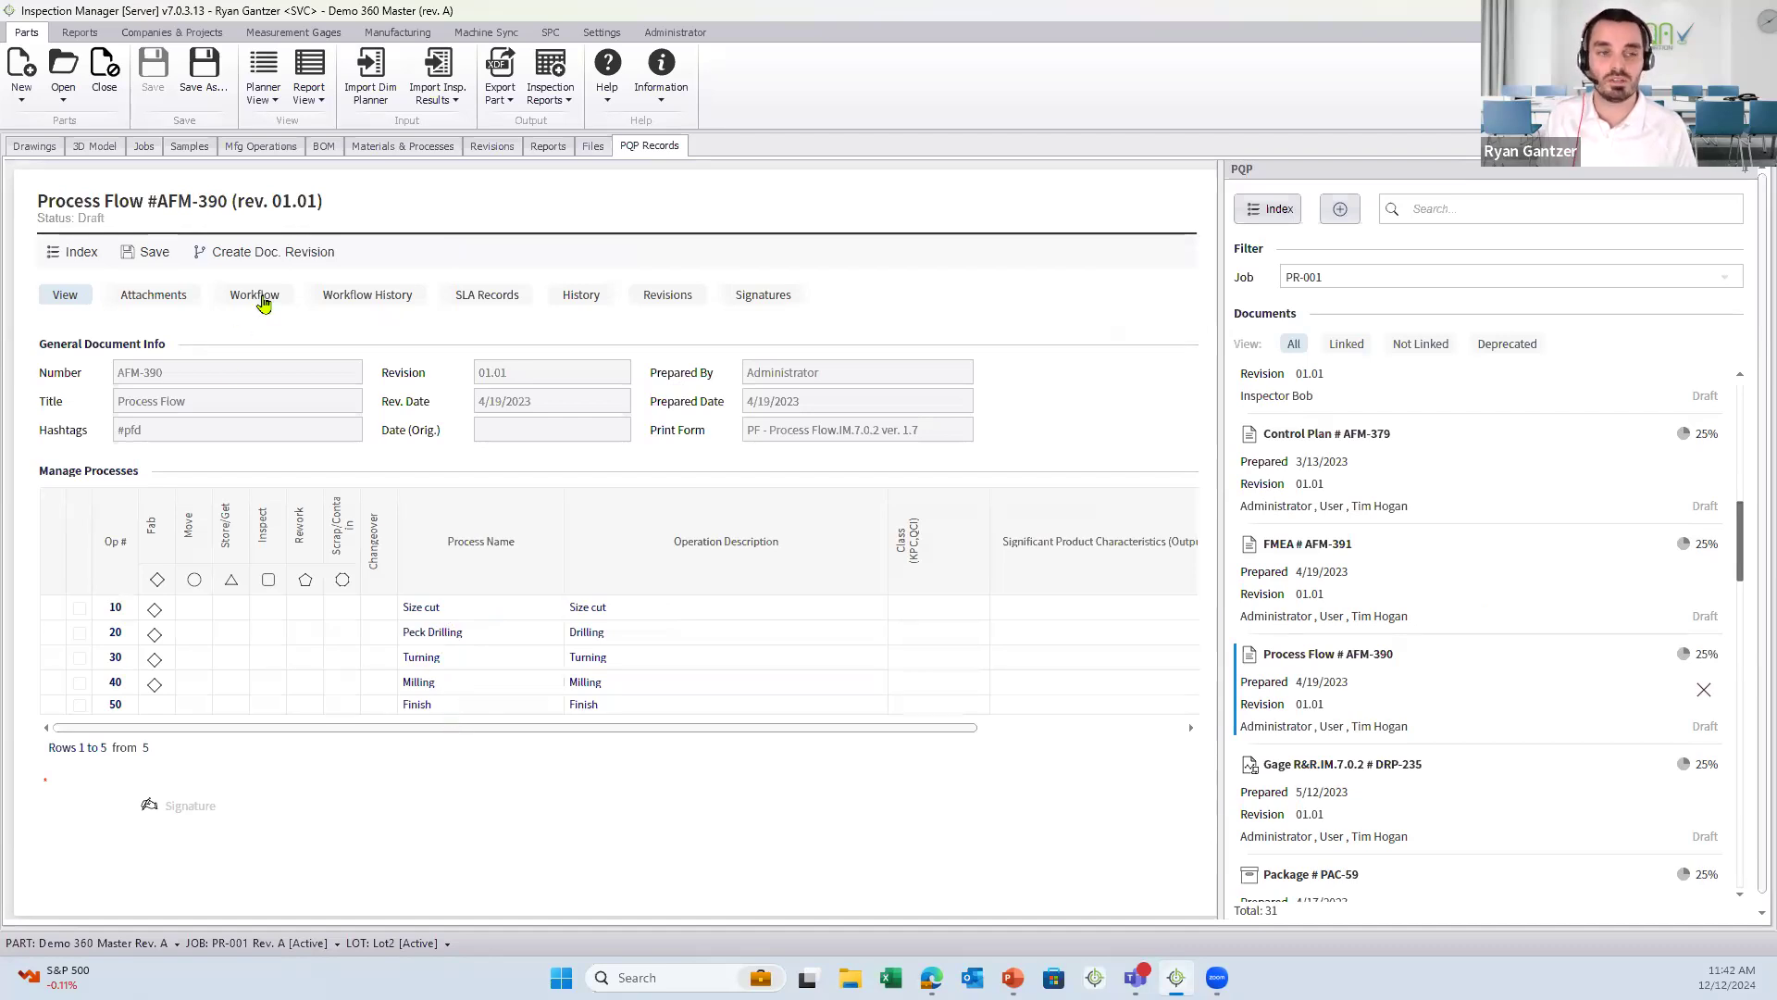
click(263, 300)
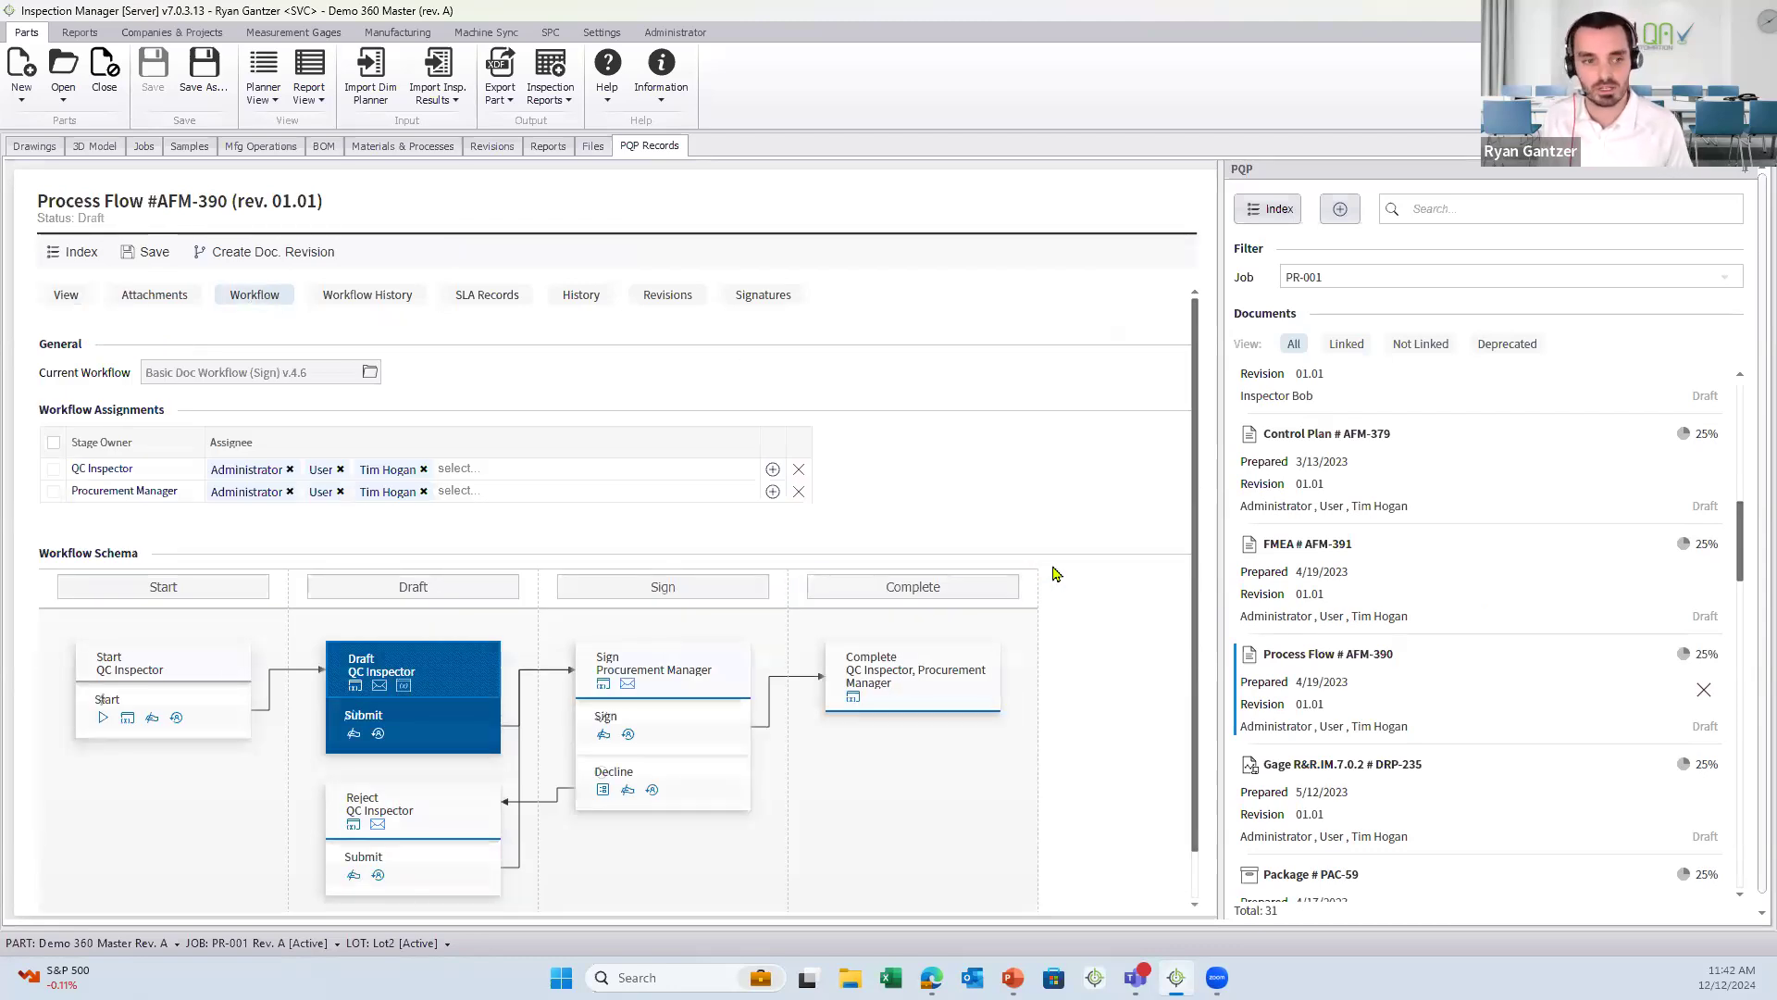
scroll(1060, 576, down, 1)
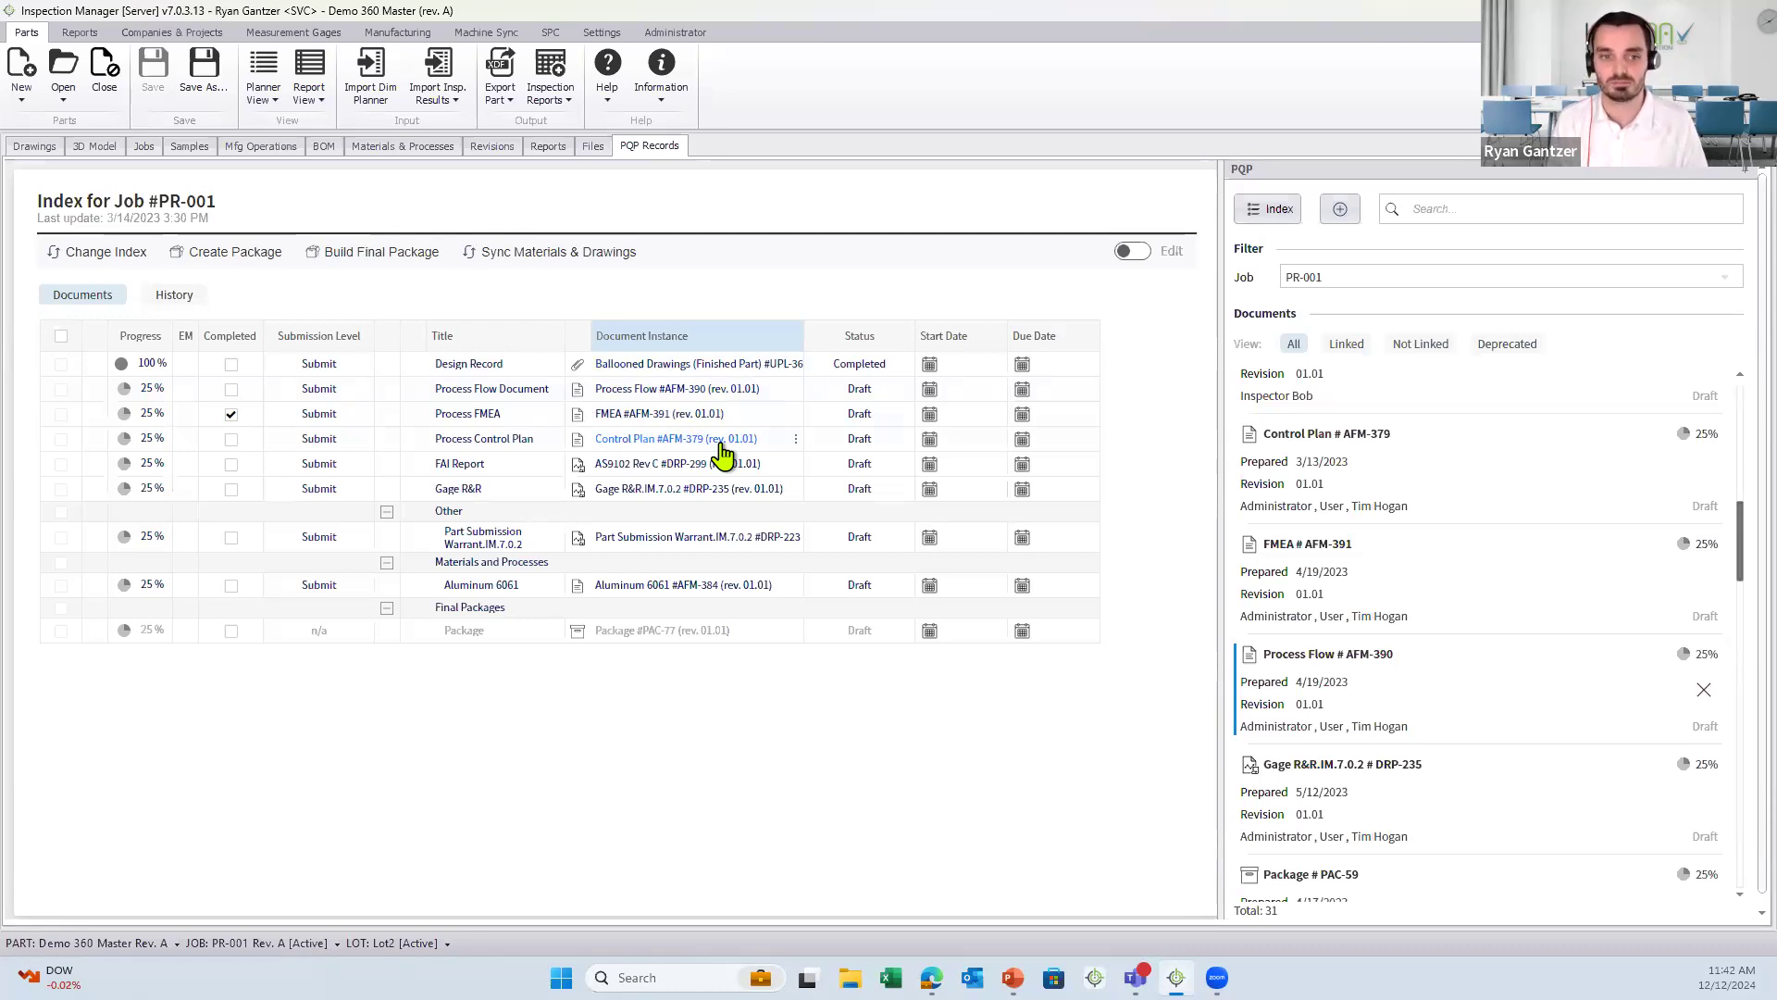
- Examine the FMEA document's failure modes, causes, process controls and risk ratings, and return to the document index
click(655, 417)
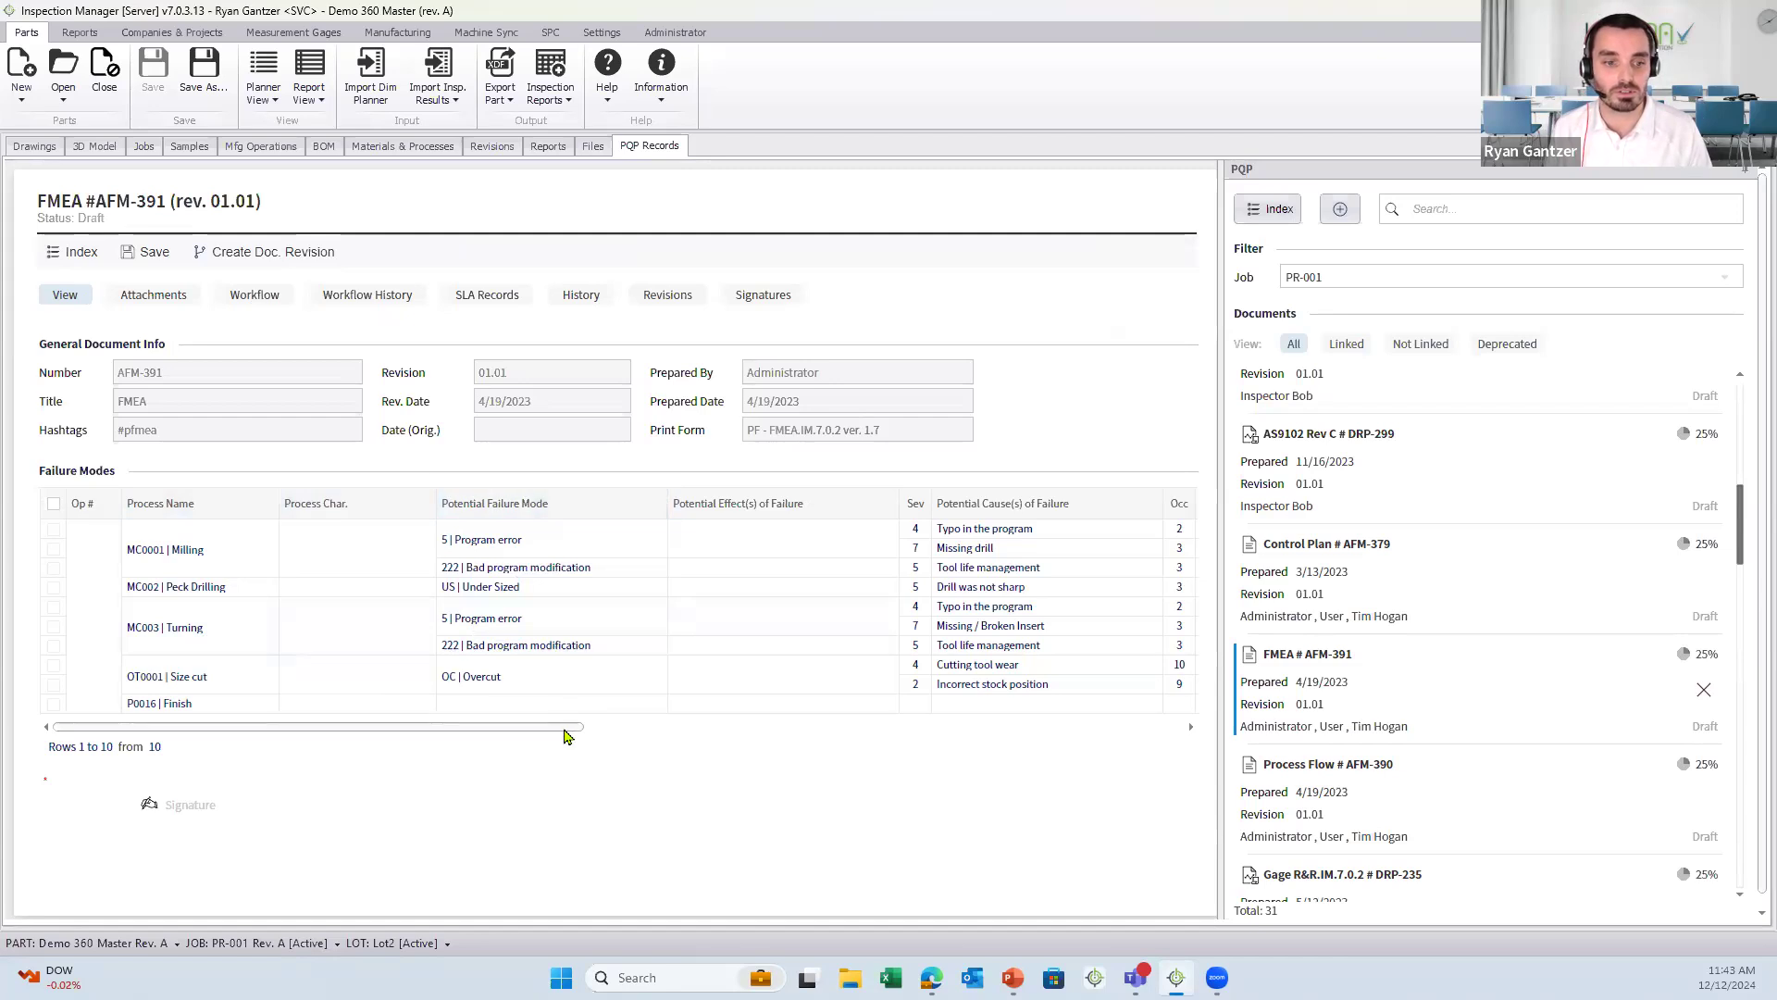
drag(566, 734, 881, 734)
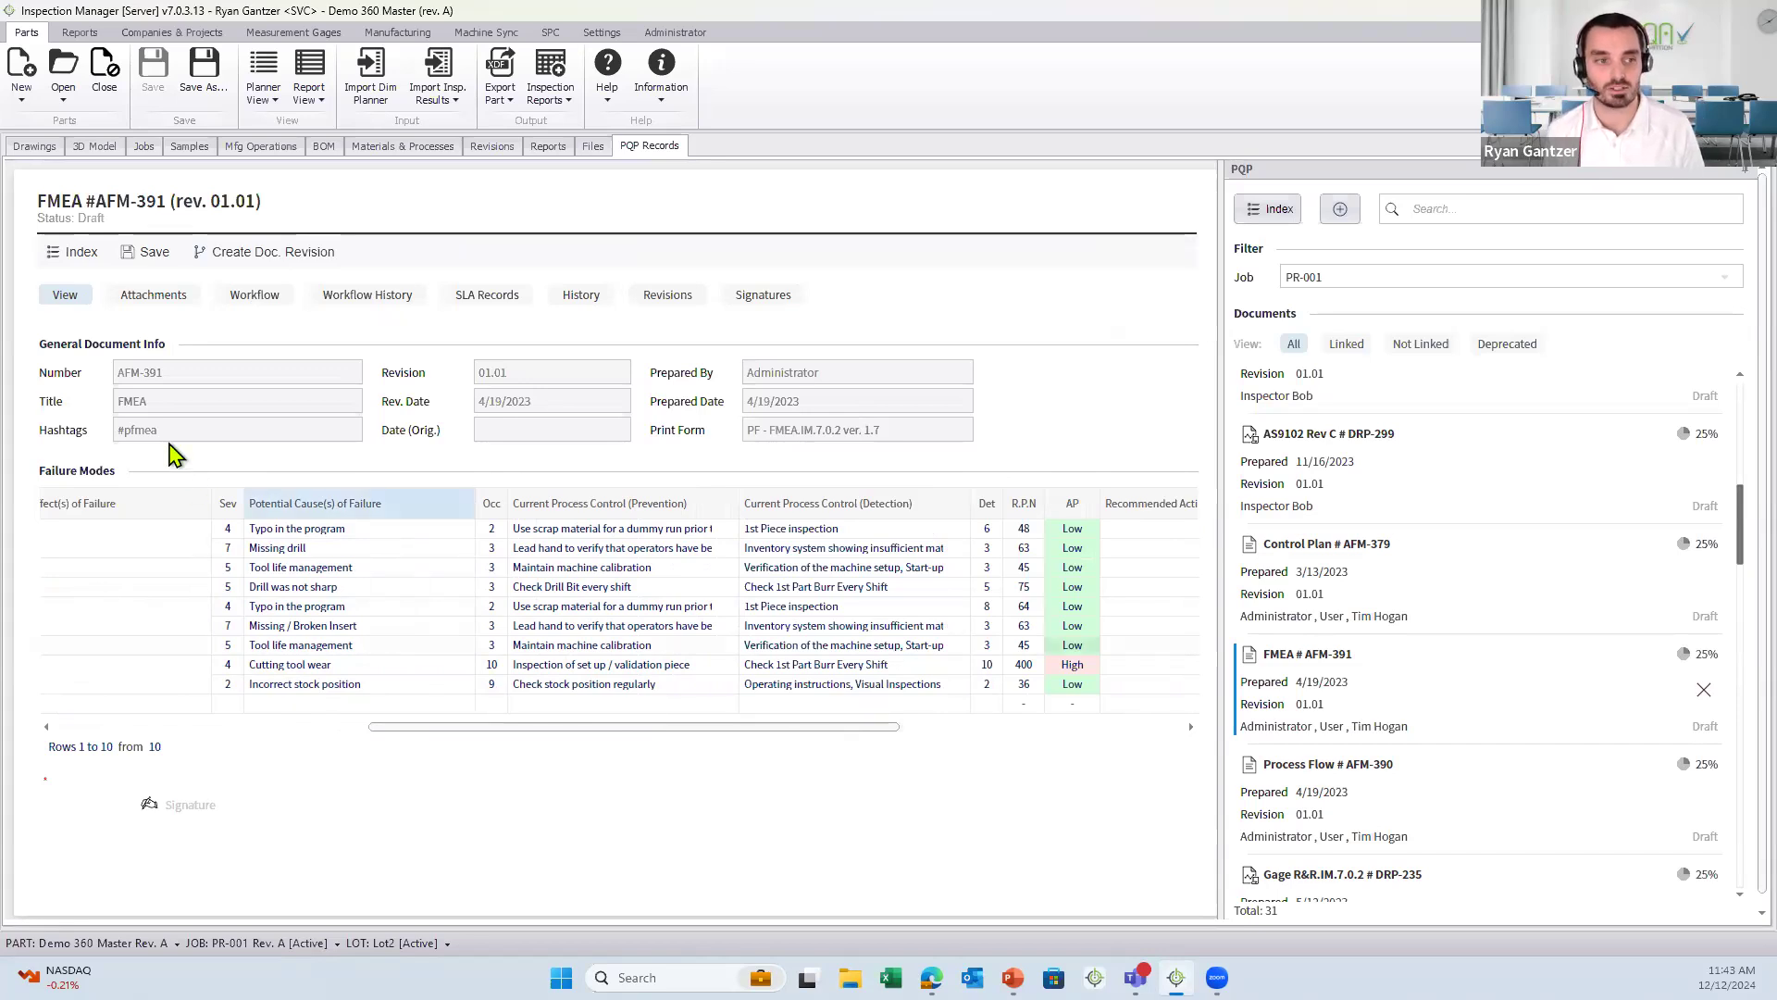
click(65, 256)
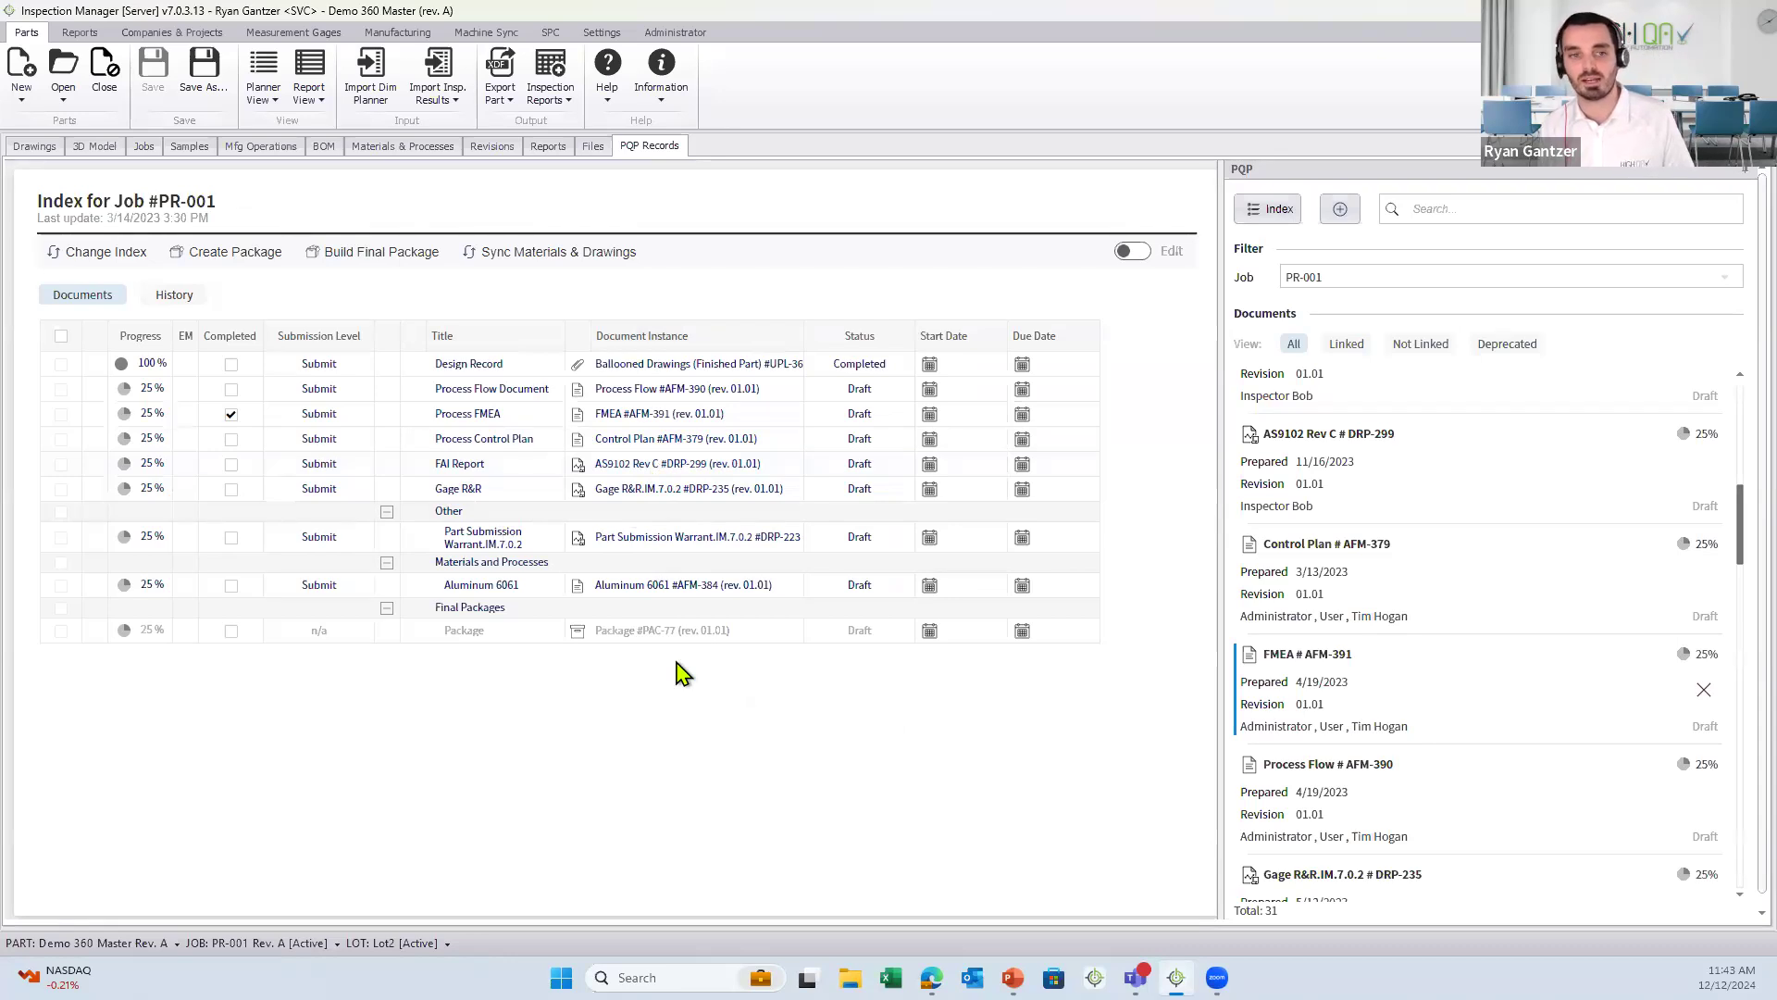
key(ctrl)
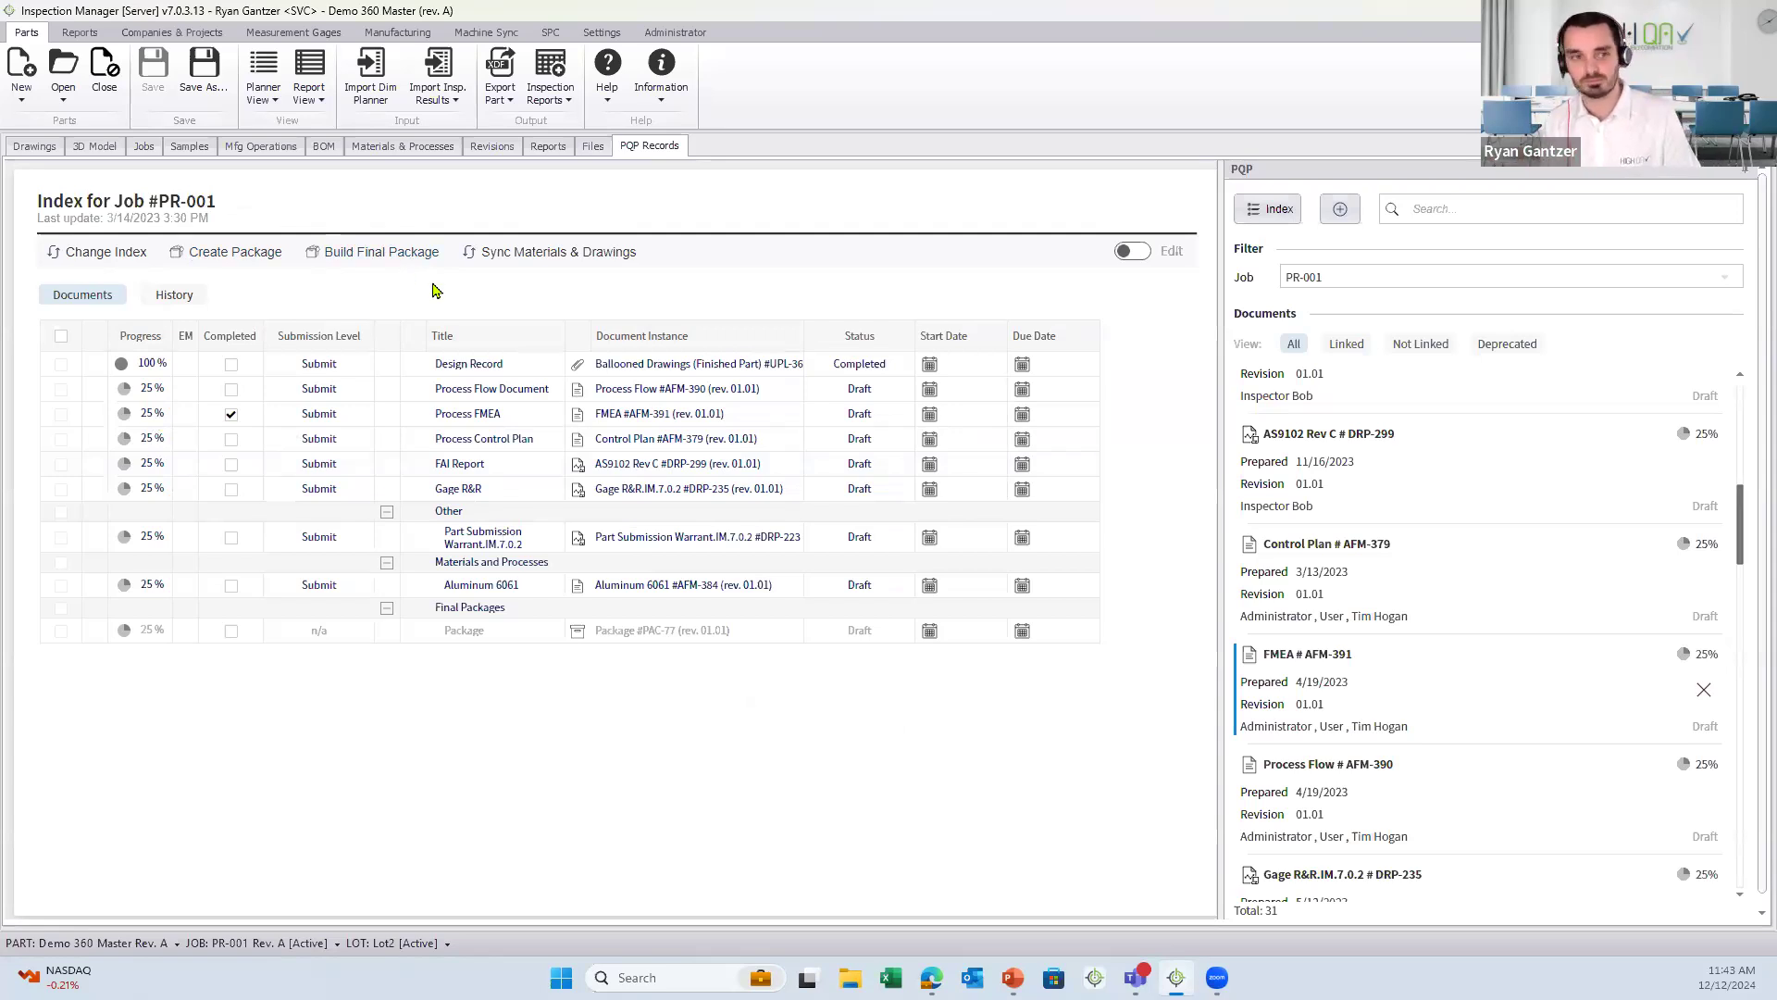
- Return to the Demo 360 Master drawing and display its Part Properties
click(35, 146)
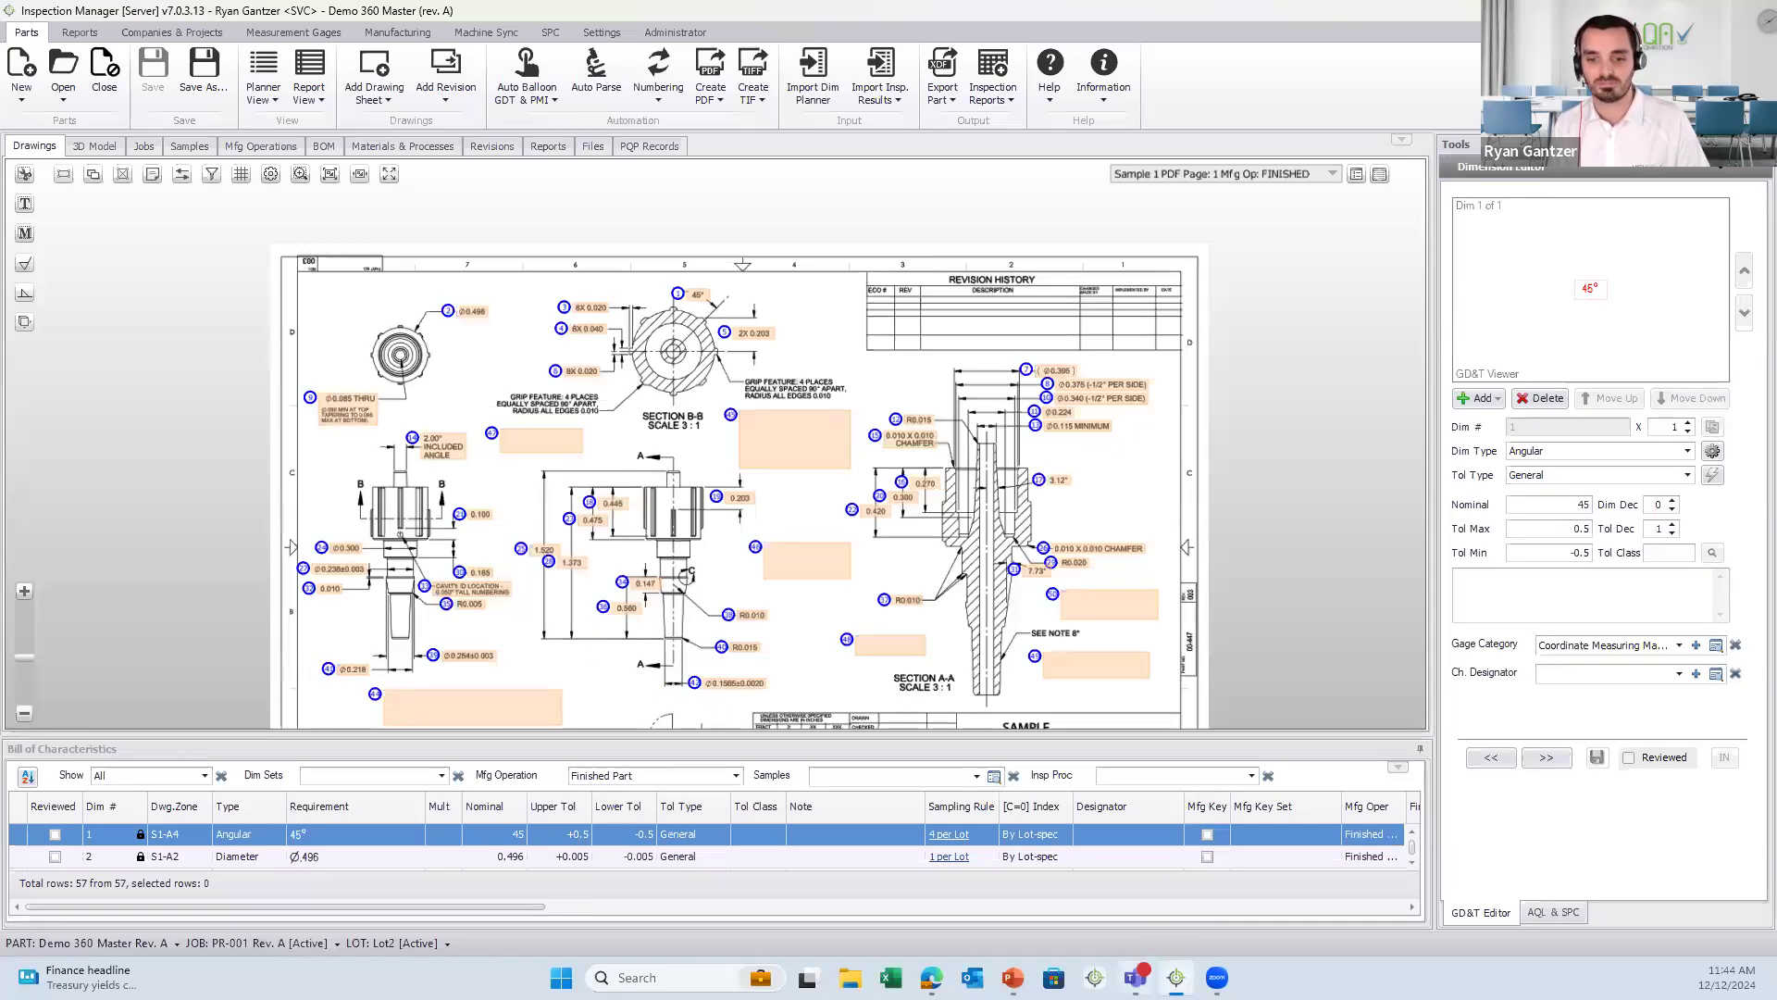
mouse_move(1175, 977)
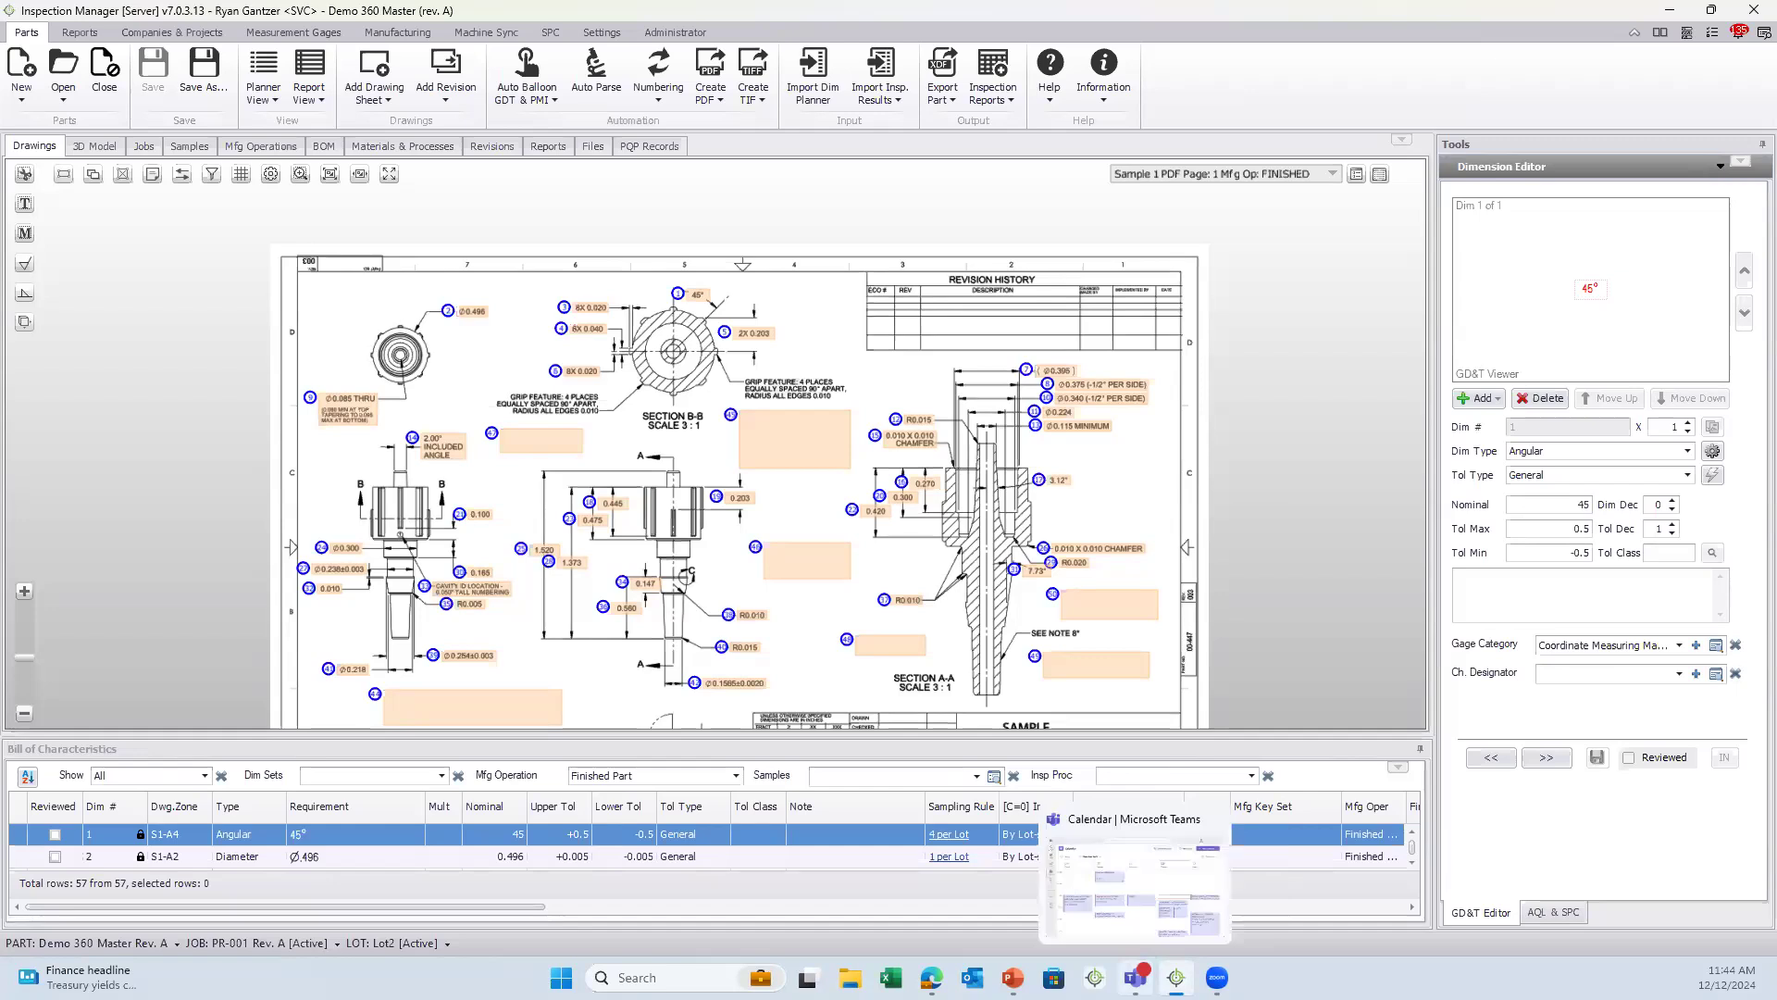
click(1411, 880)
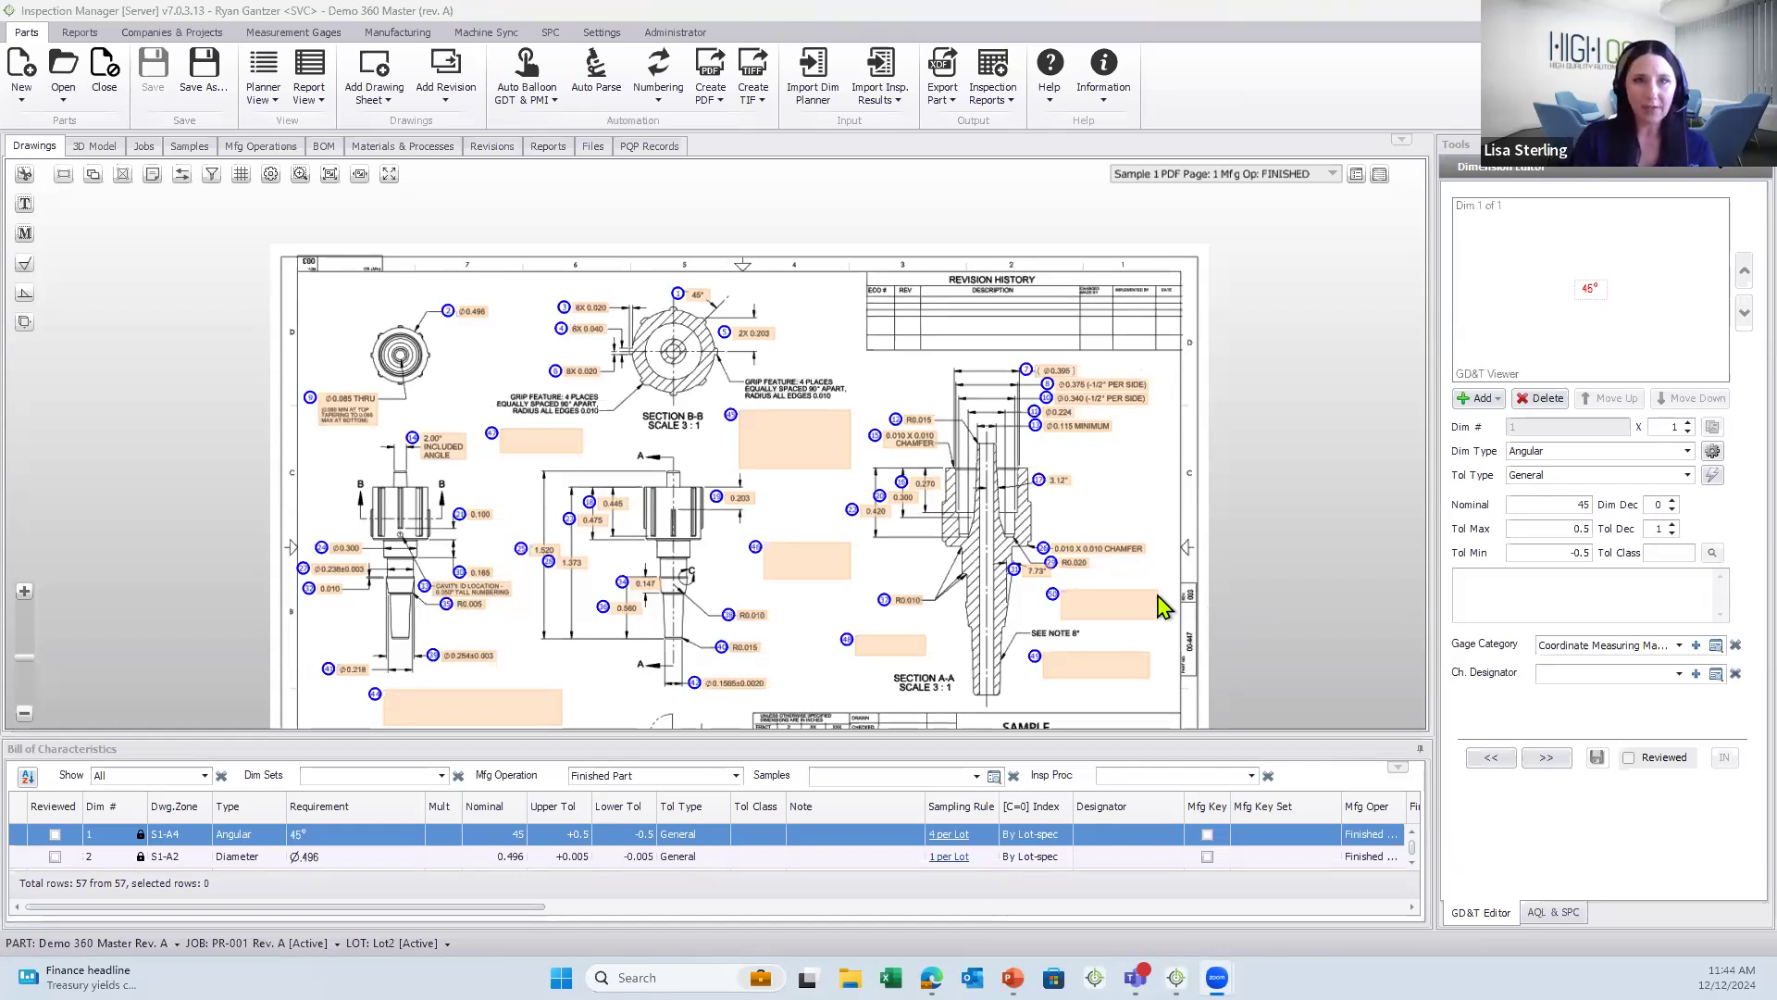
click(1575, 171)
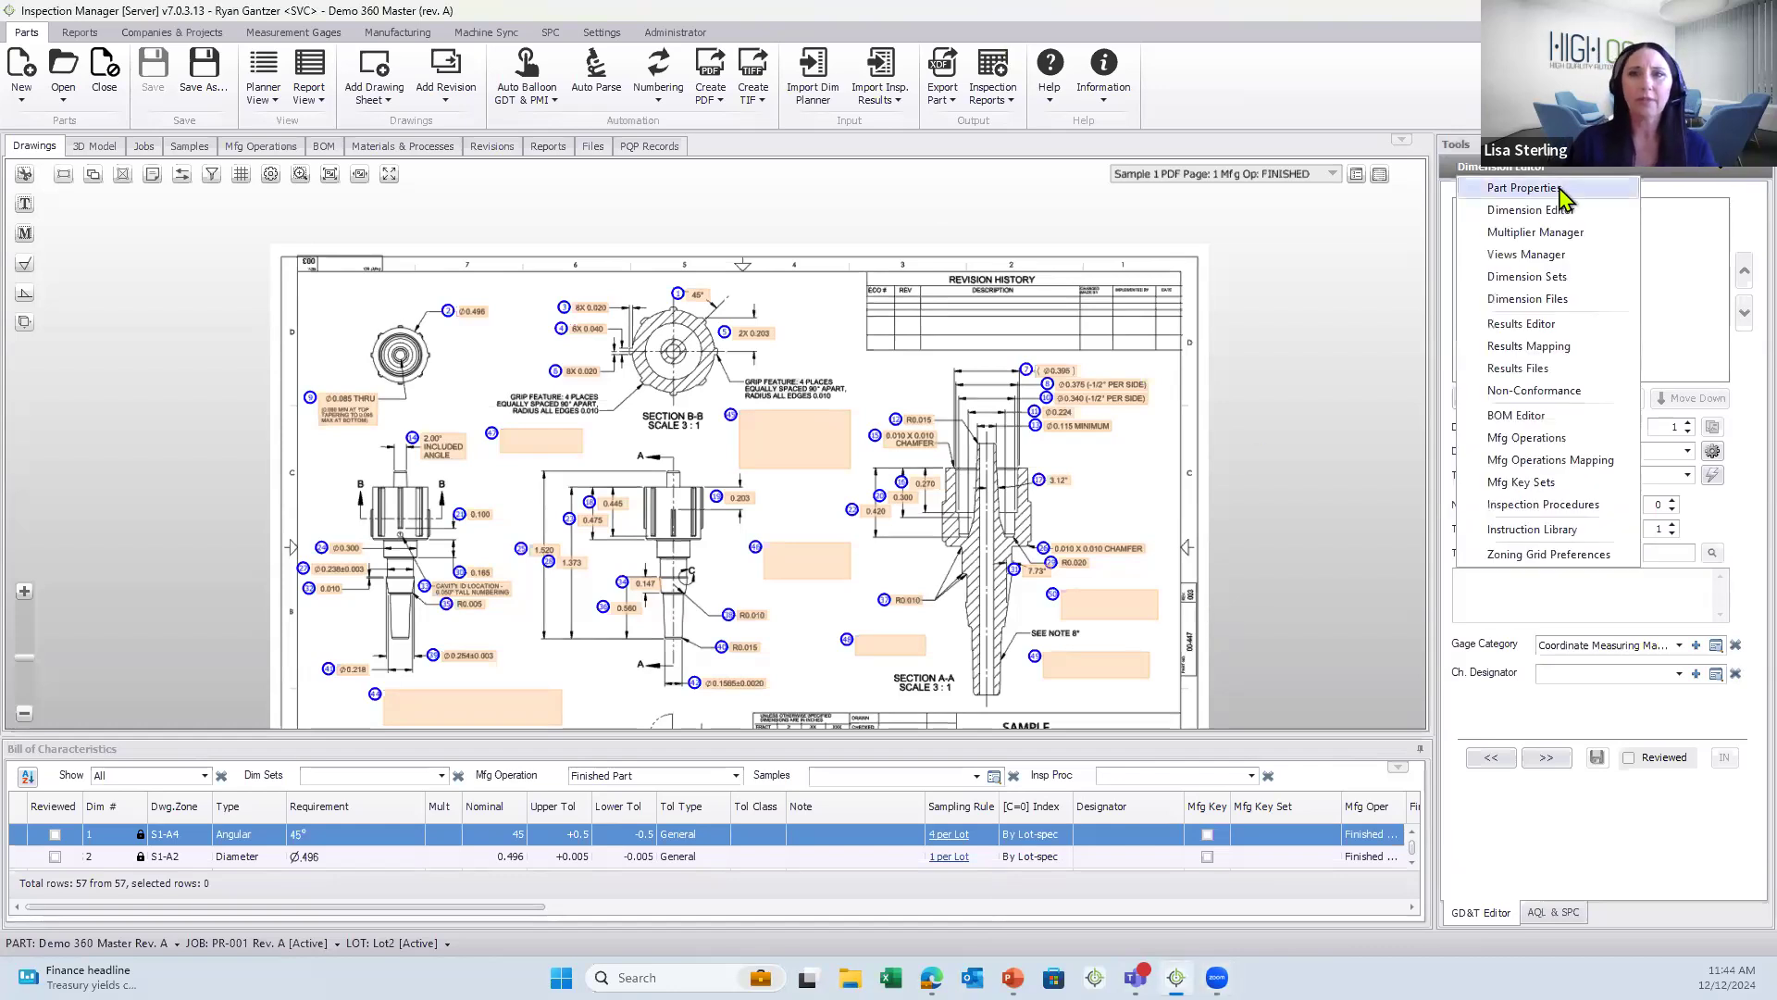
click(1560, 189)
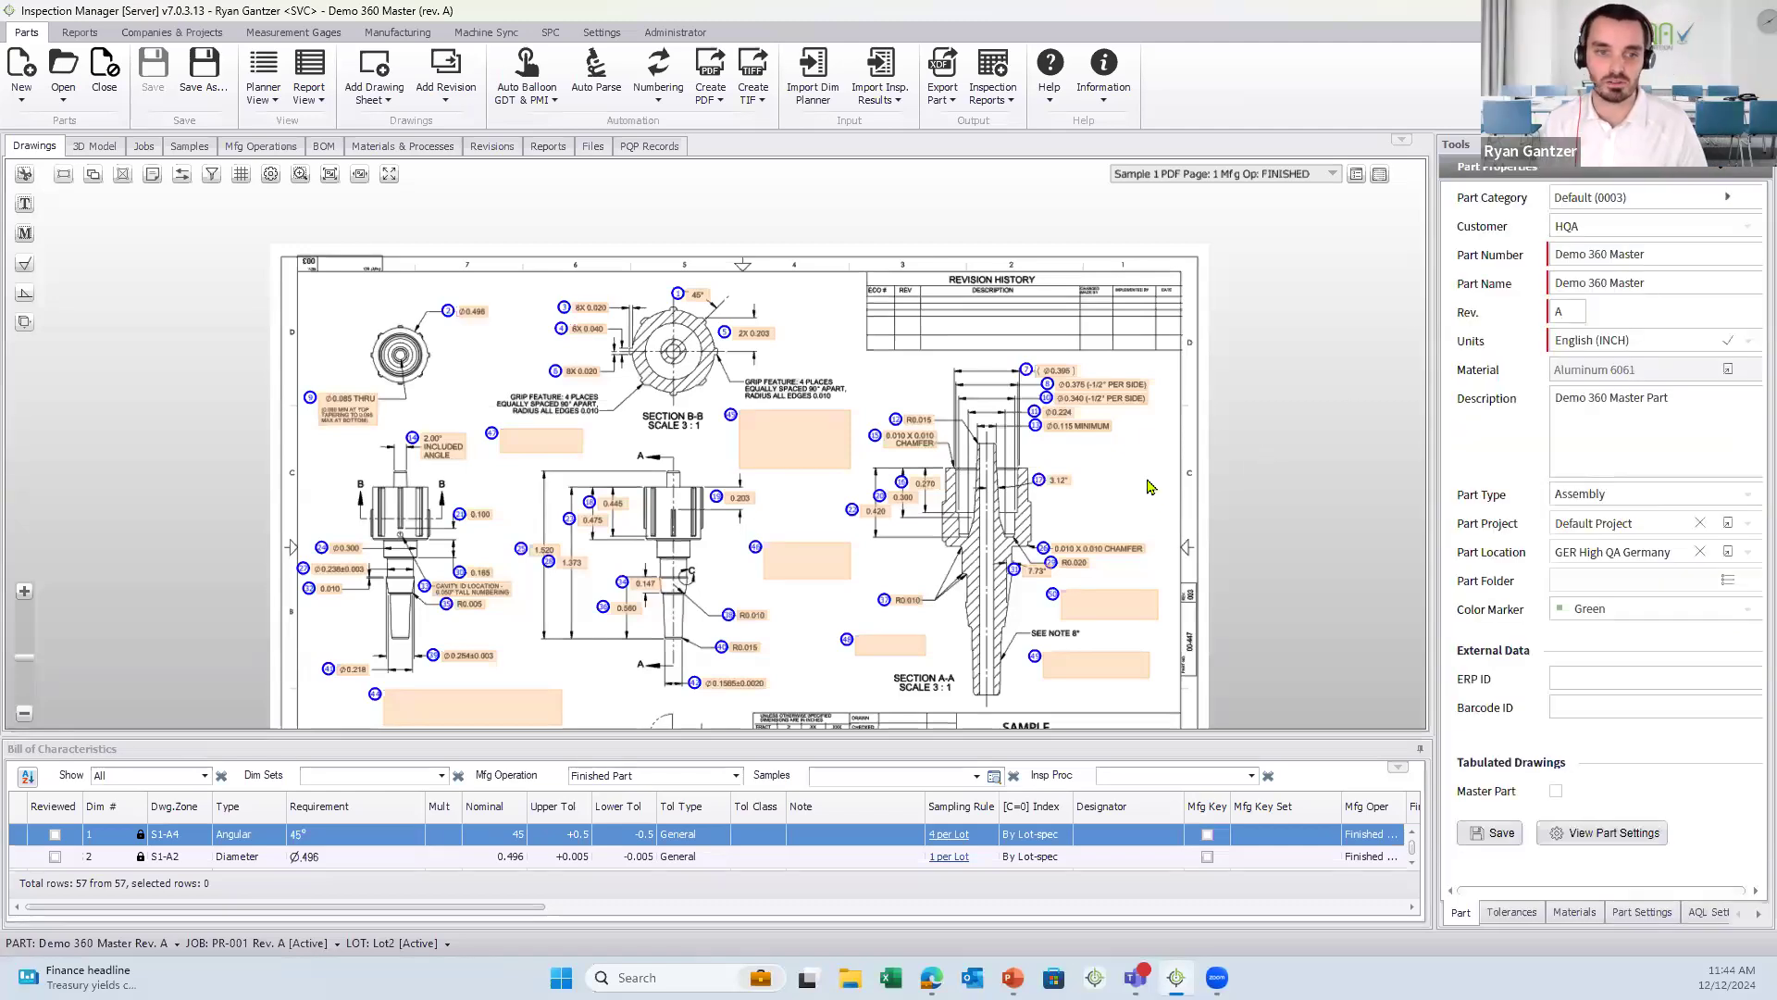
- Reopen part 10009587 Rev. B for Job1 and inspect the tolerance limits of the diameter dimension at balloon 15
click(63, 85)
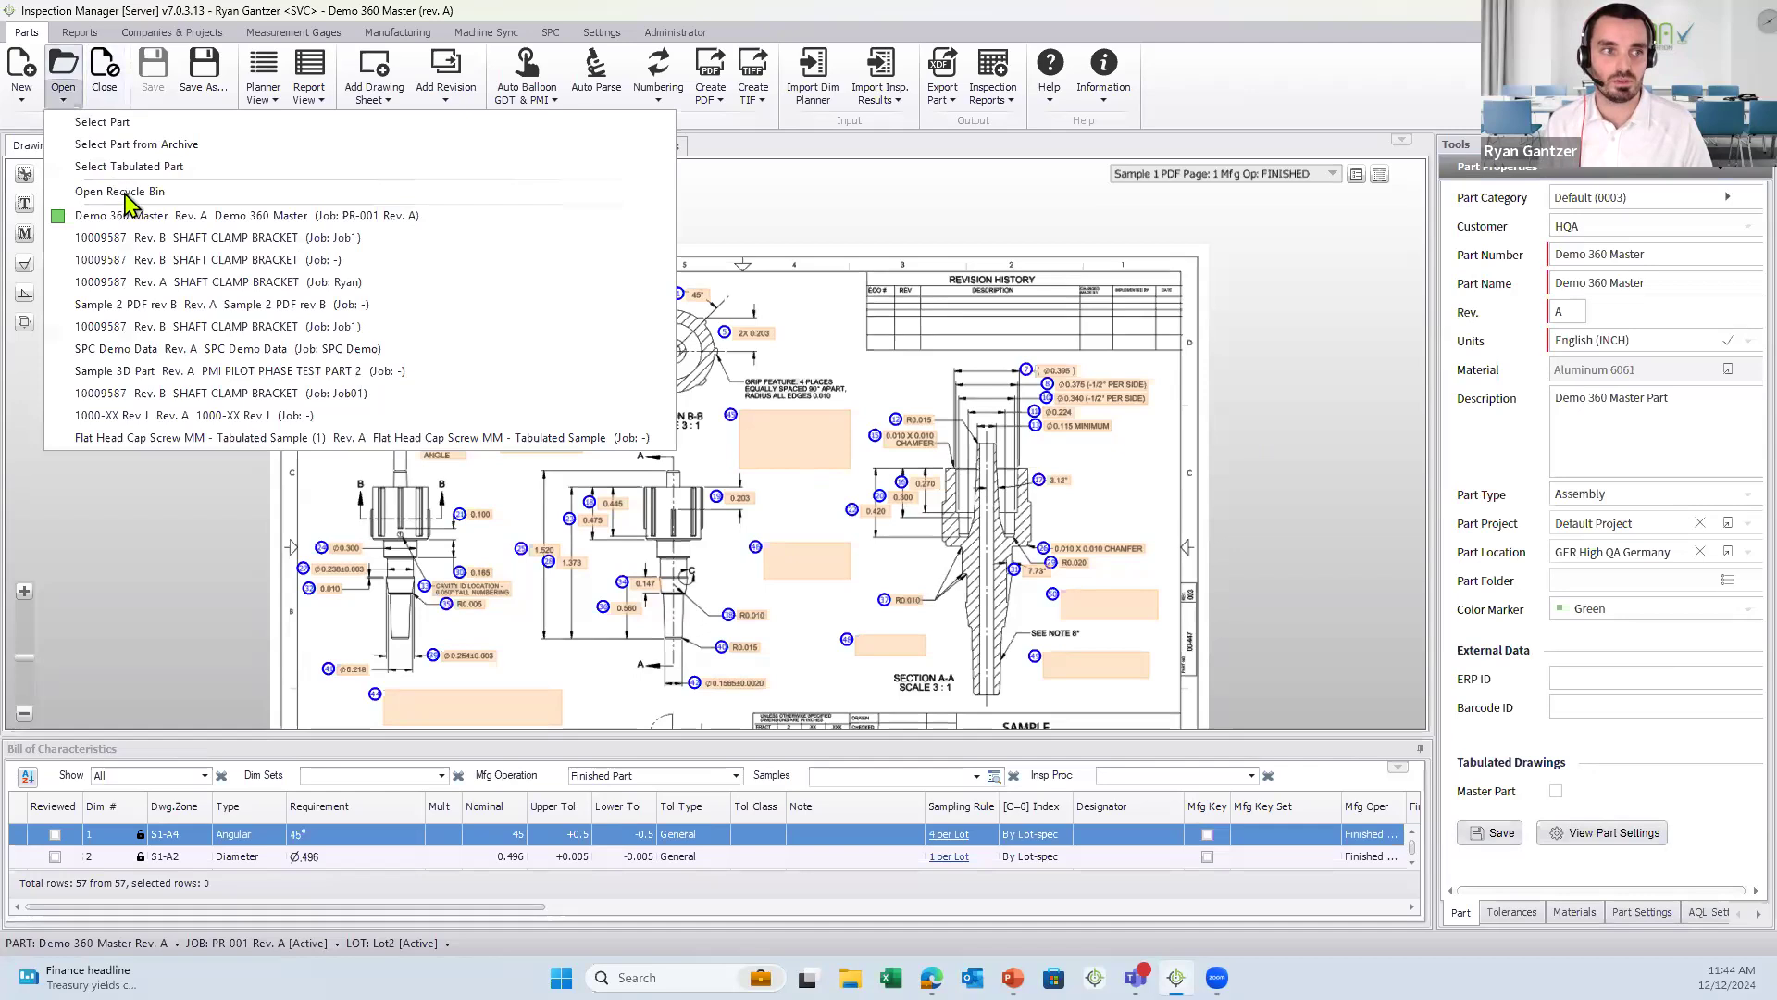
click(146, 240)
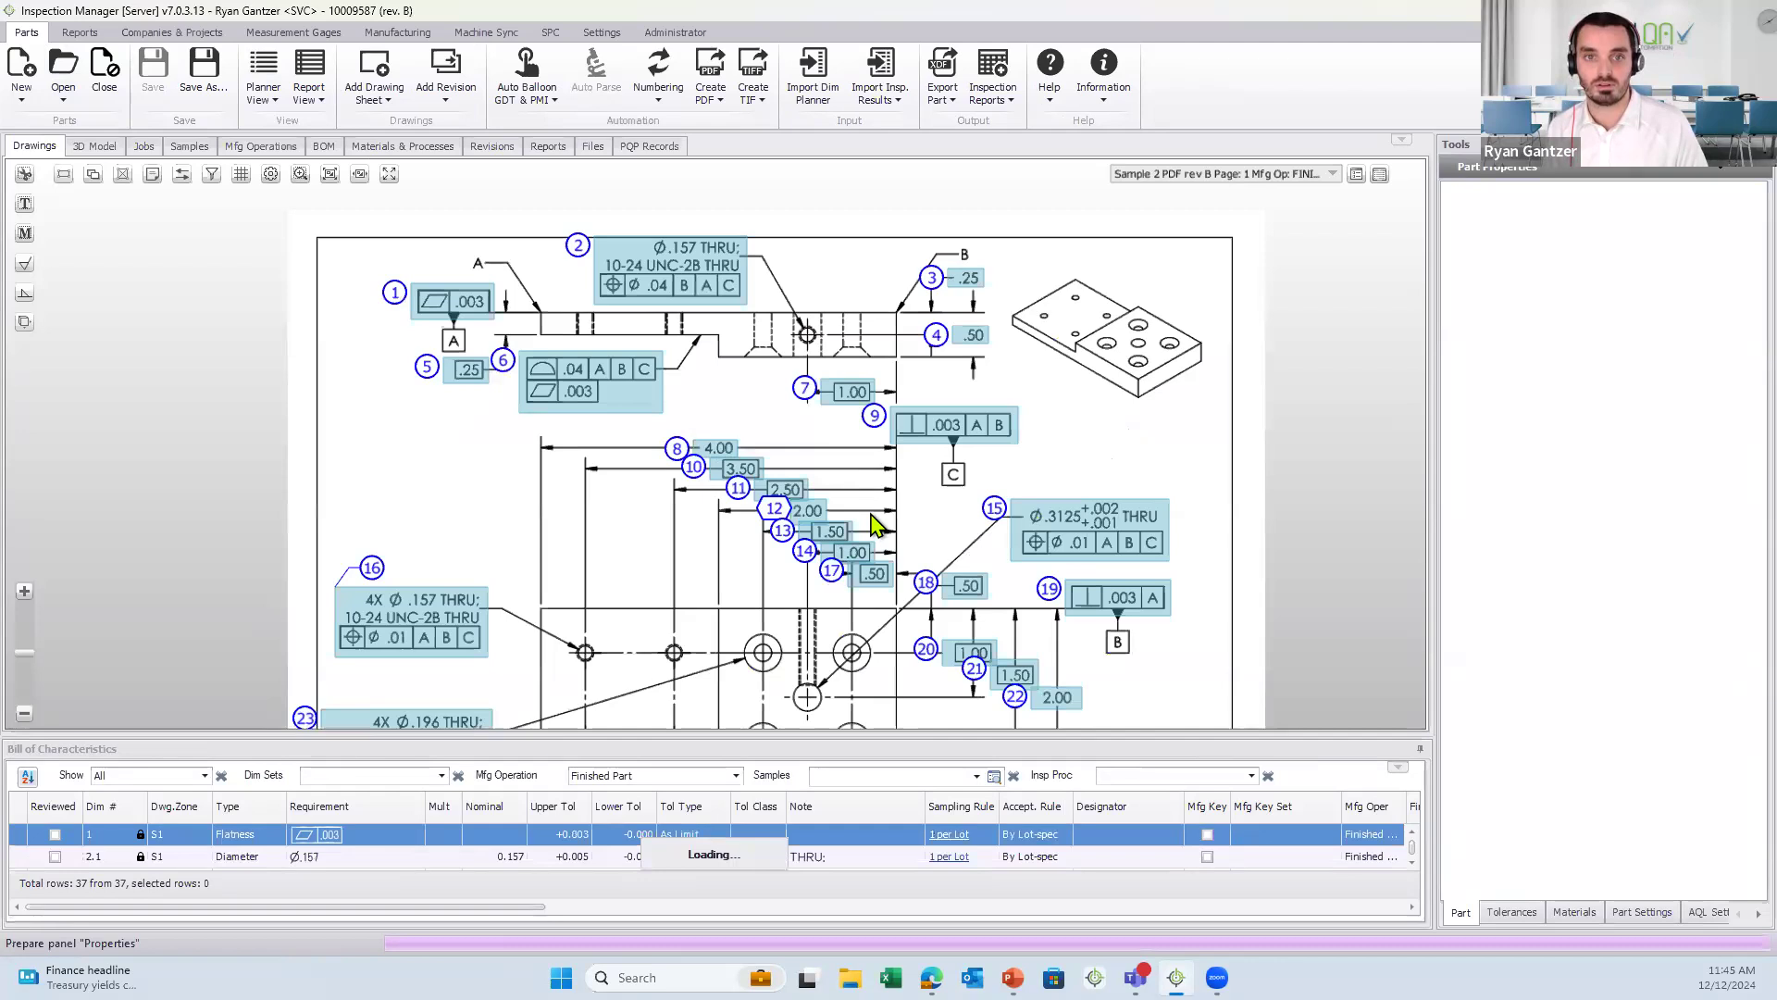
scroll(1027, 523, up, 2)
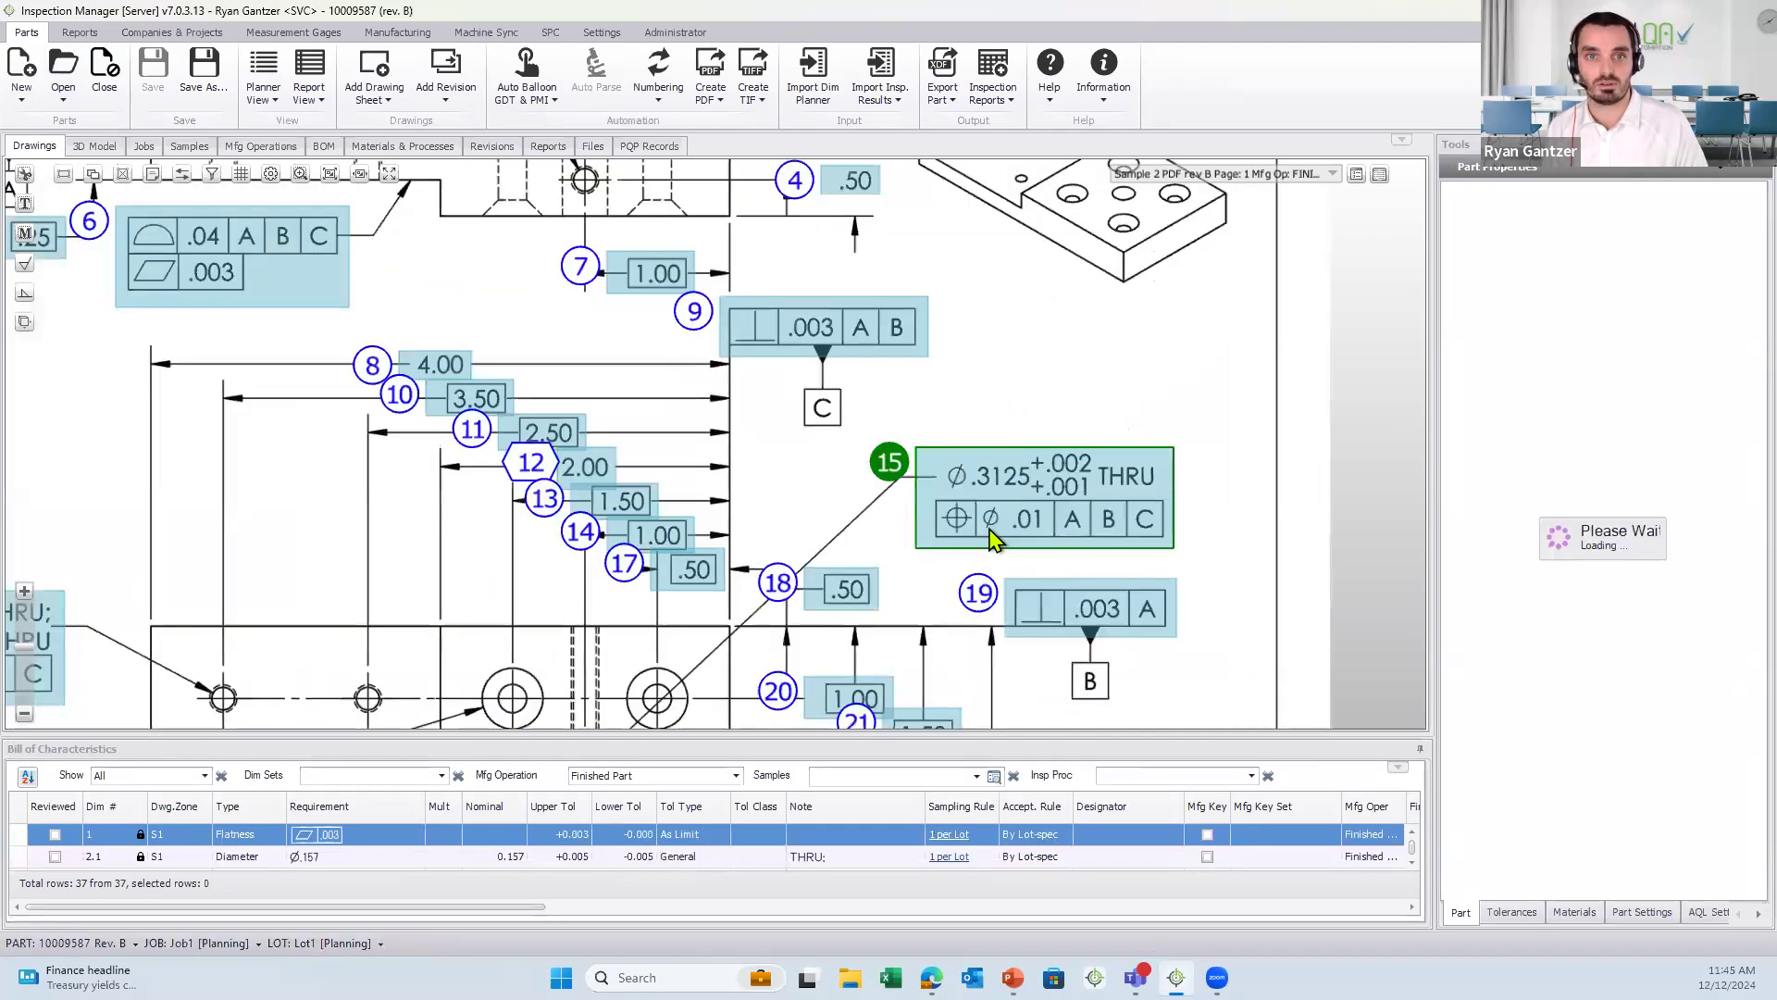
click(1055, 524)
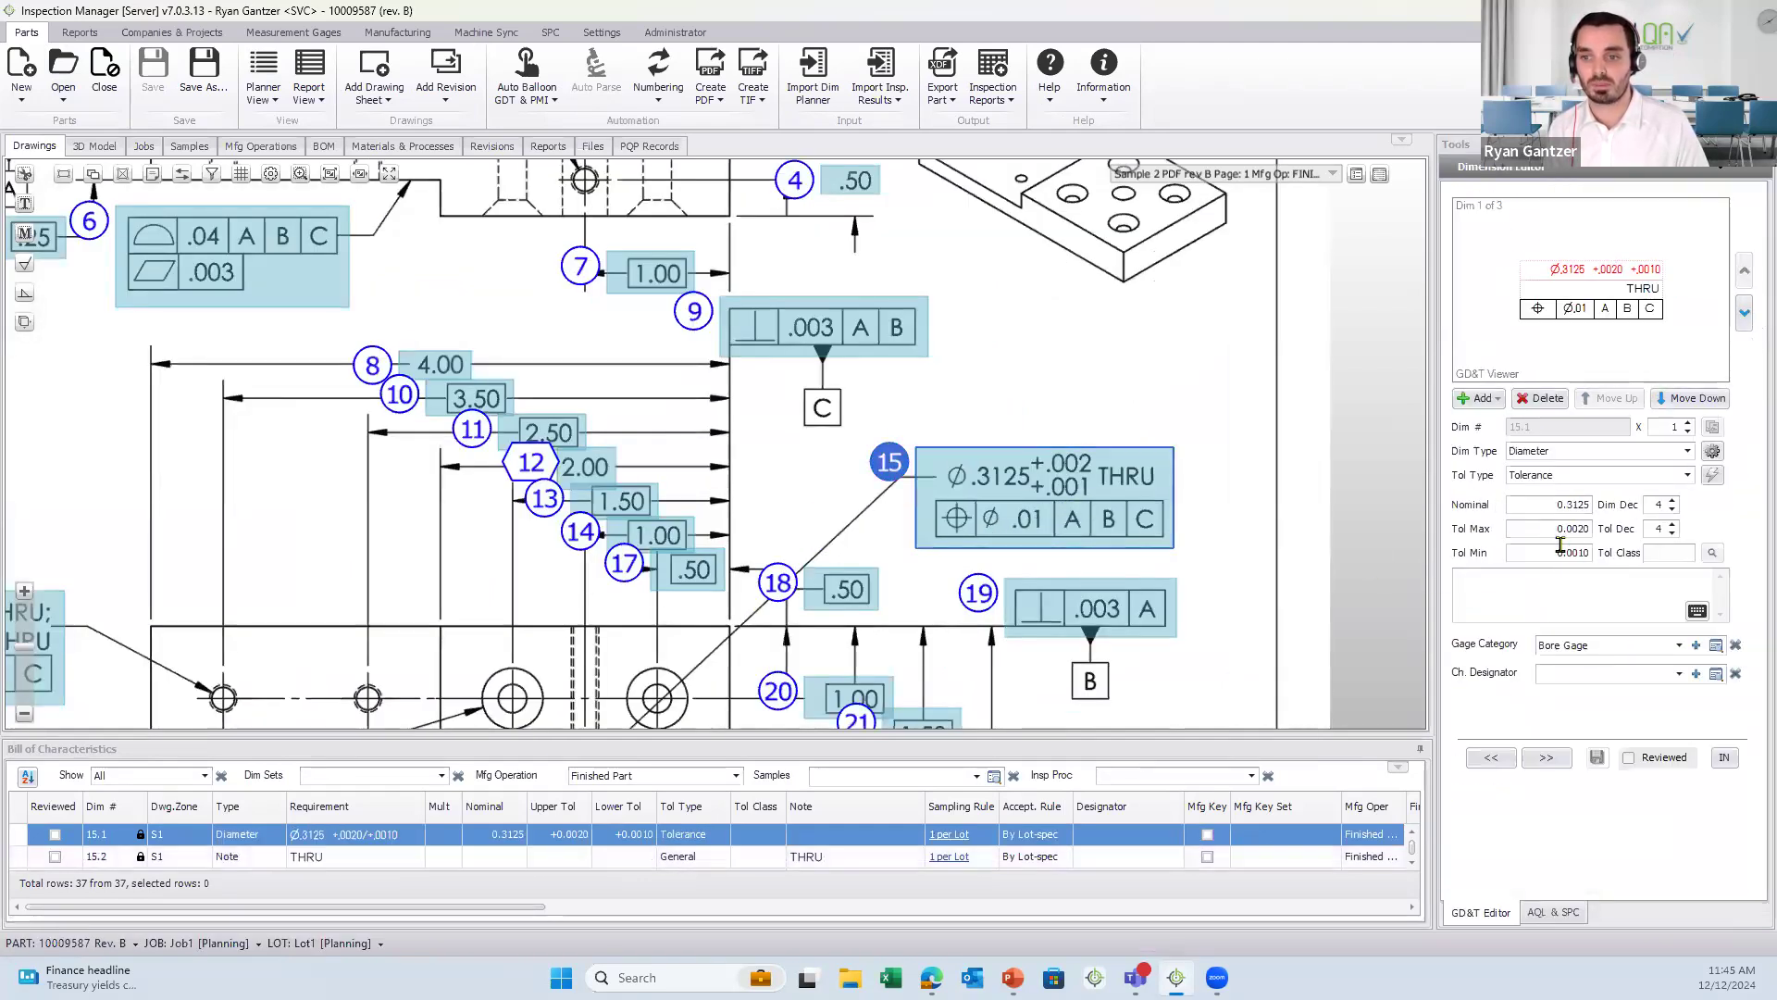
drag(1589, 555, 1534, 575)
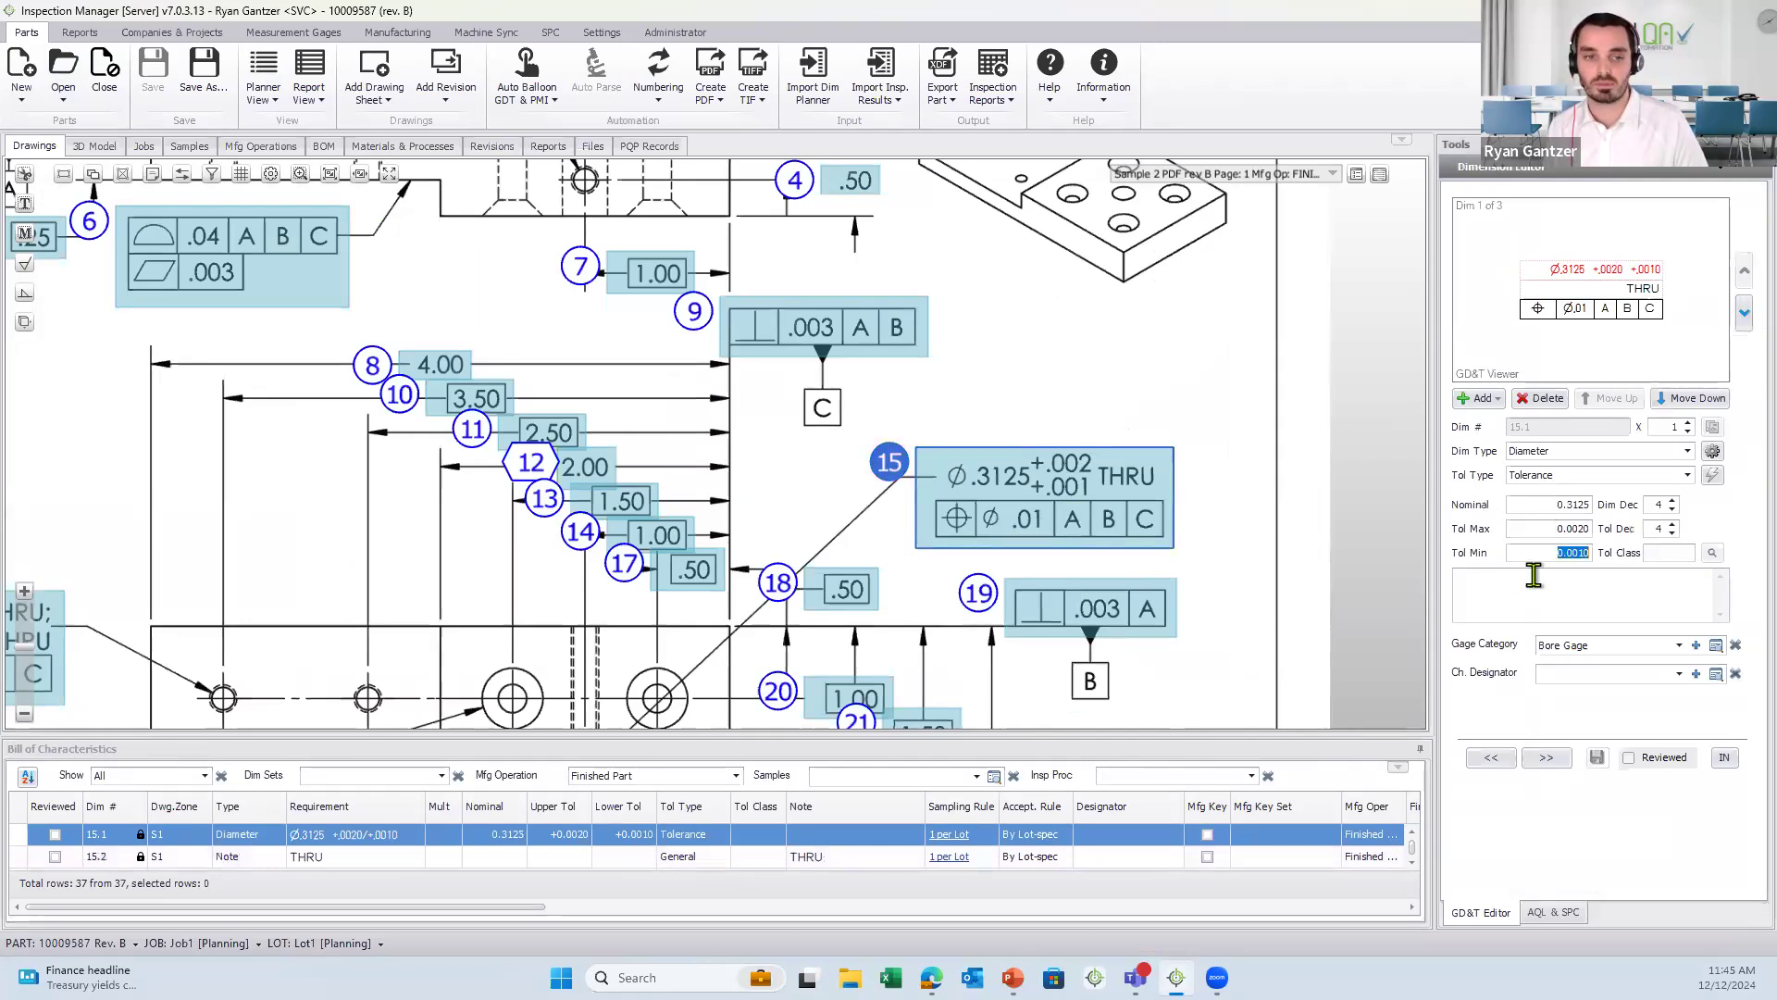
- Inspect the general tolerance limits of the linear dimension at balloon 8
drag(679, 432, 806, 432)
click(566, 368)
scroll(567, 372, up, 3)
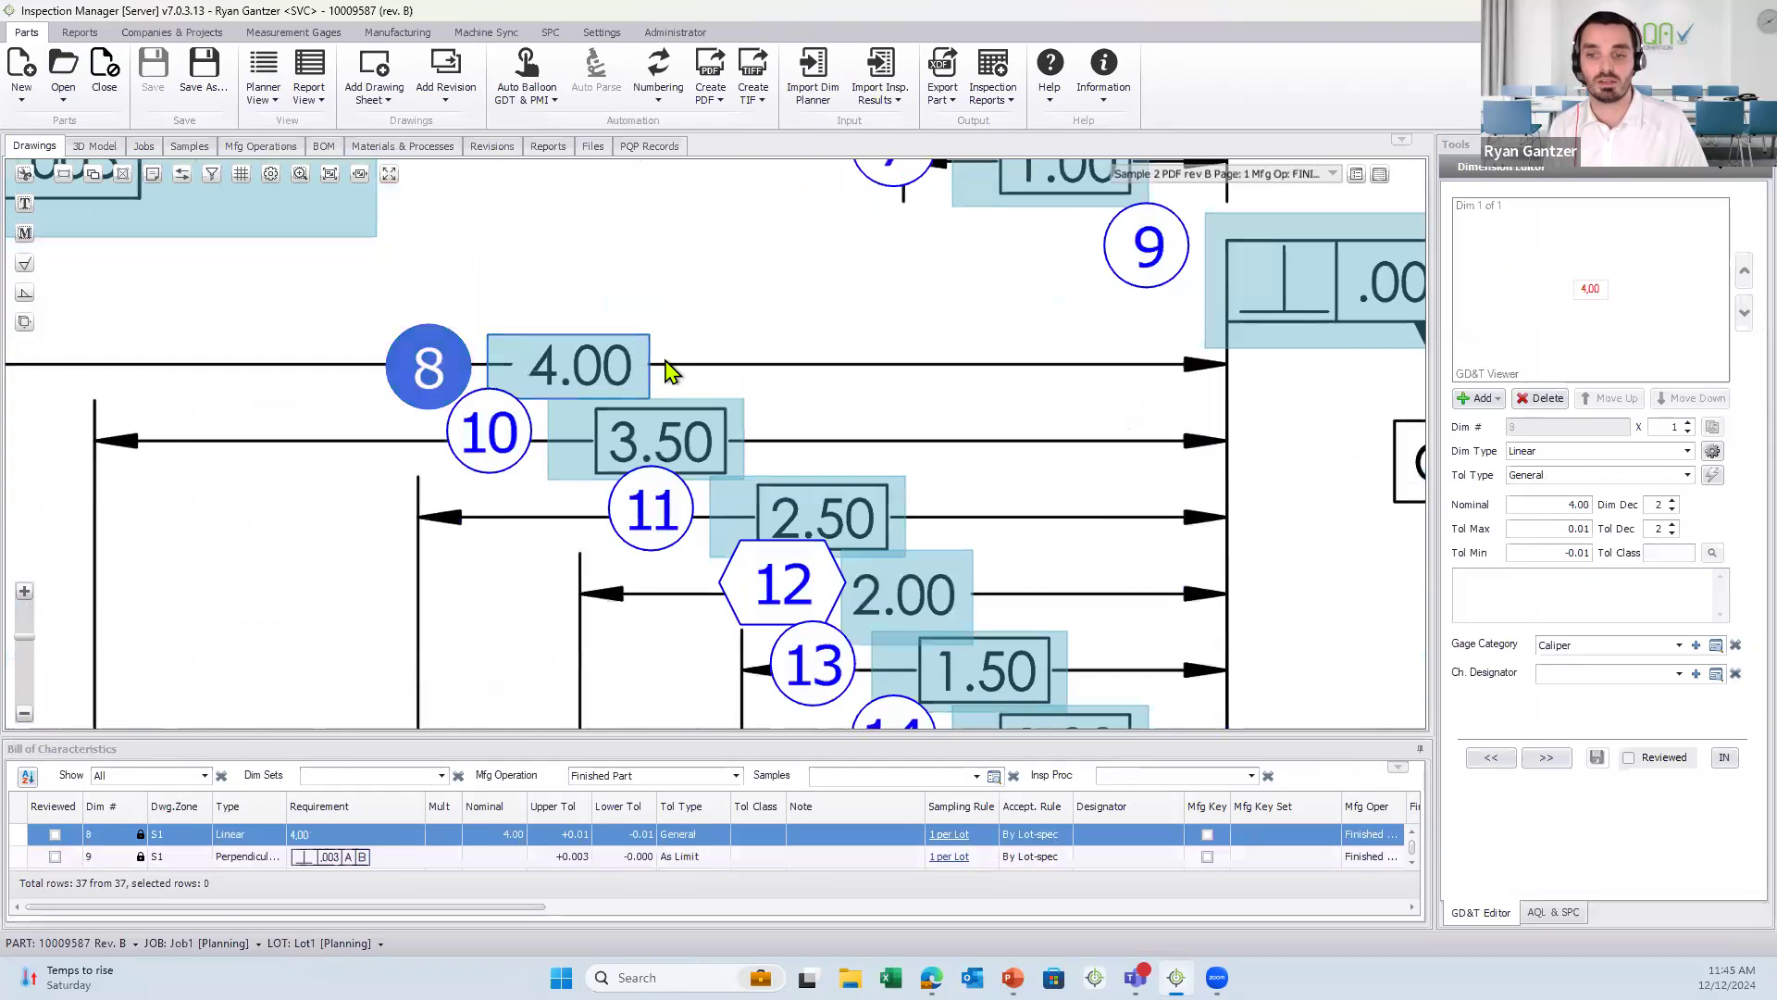
drag(1551, 527, 1614, 555)
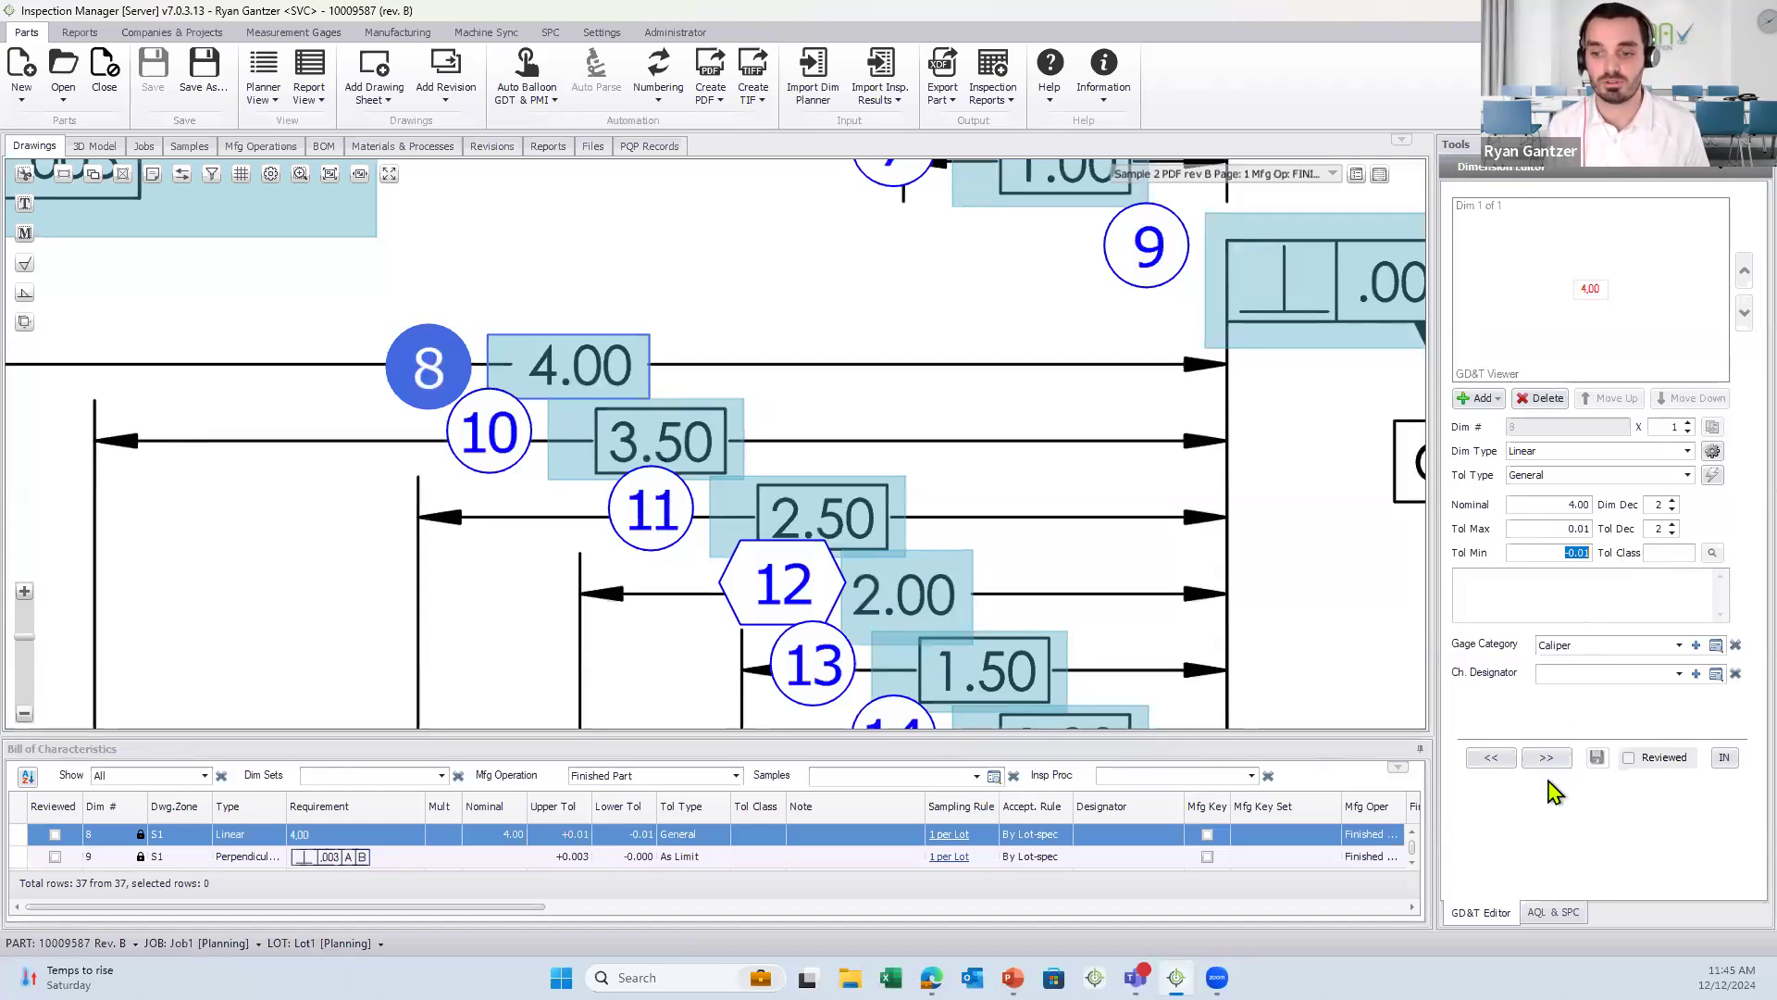
- Display the drawing's title block tolerances and open the decimal tables for editing from the part's tolerance properties
click(1613, 172)
click(1573, 186)
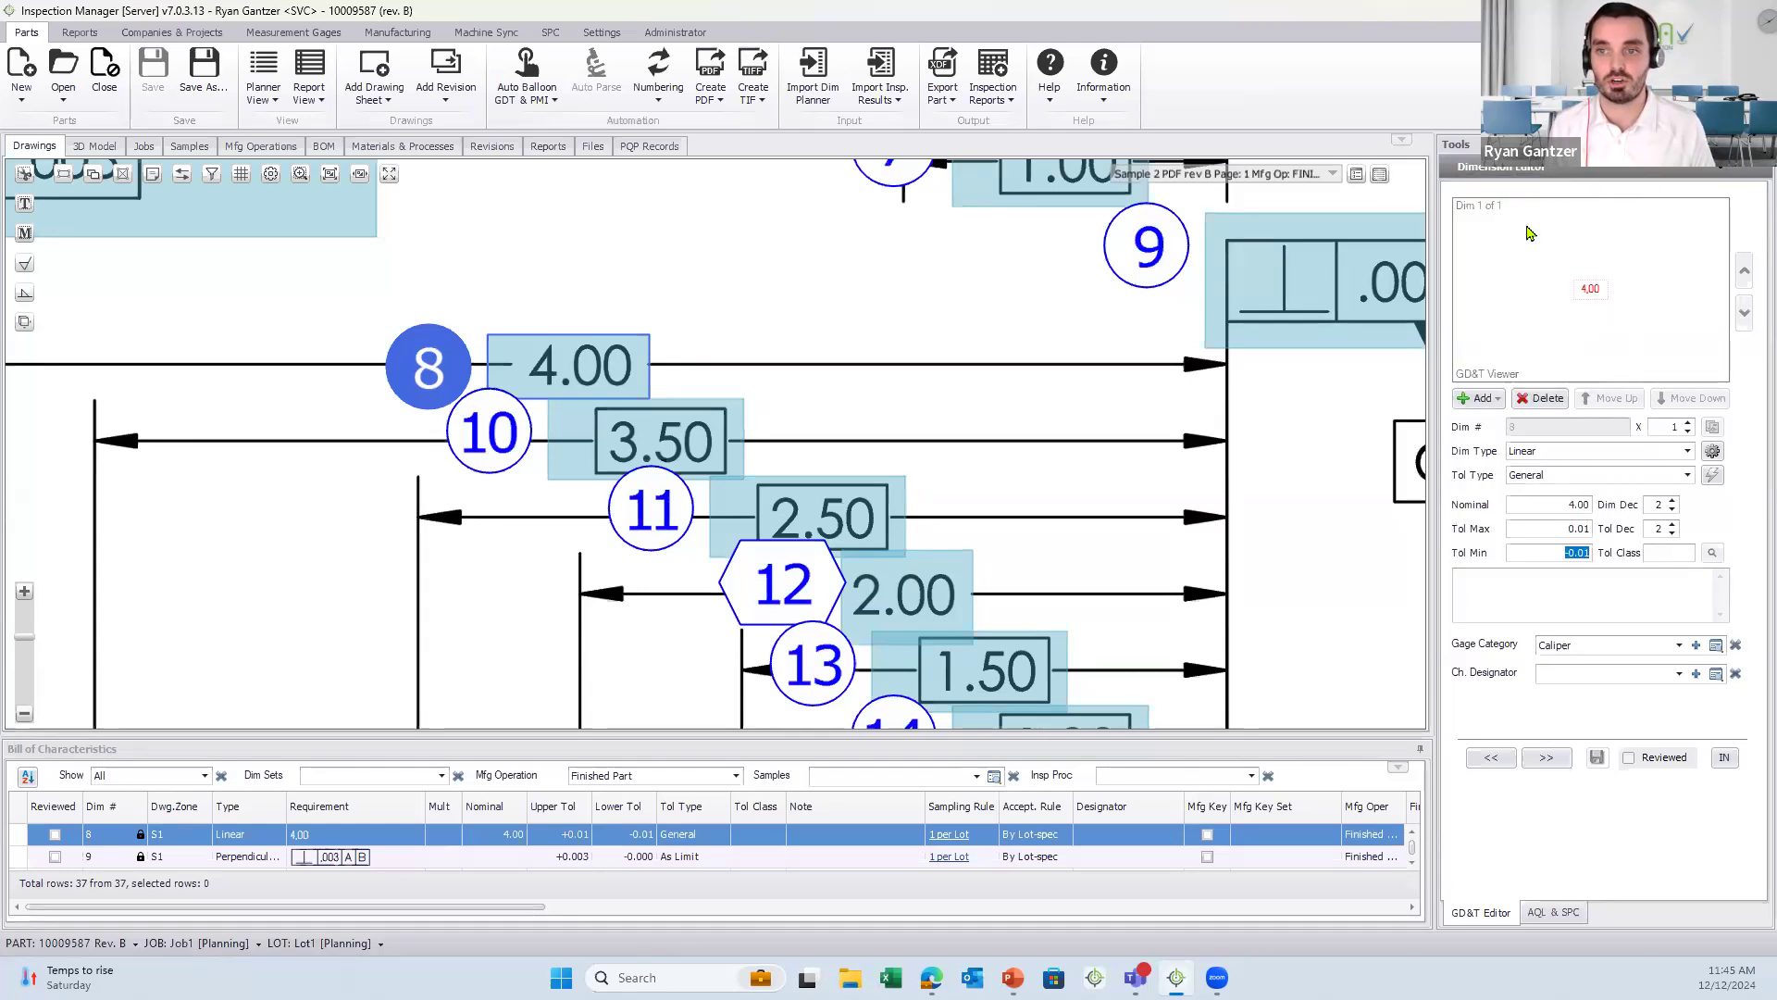
drag(938, 480, 786, 90)
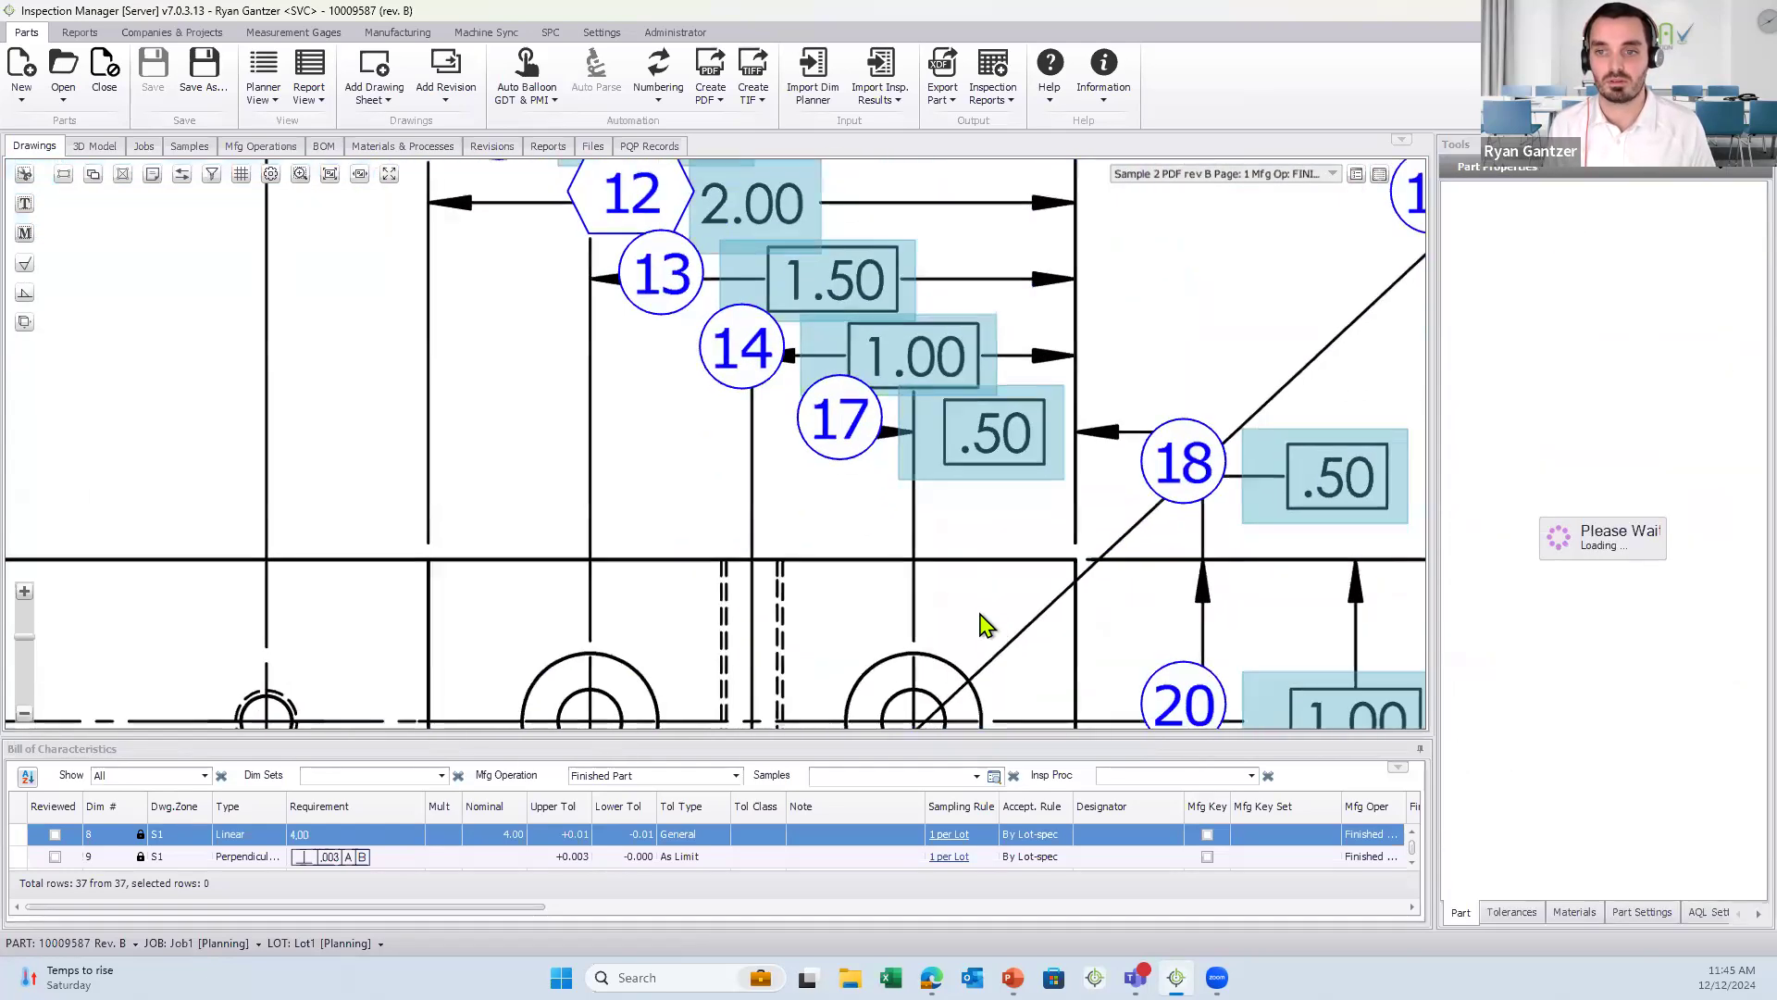
scroll(947, 595, down, 6)
drag(932, 602, 757, 311)
mouse_move(845, 555)
mouse_down()
mouse_move(857, 440)
mouse_move(823, 484)
mouse_move(803, 464)
mouse_move(757, 495)
mouse_up()
scroll(857, 484, up, 3)
click(1512, 914)
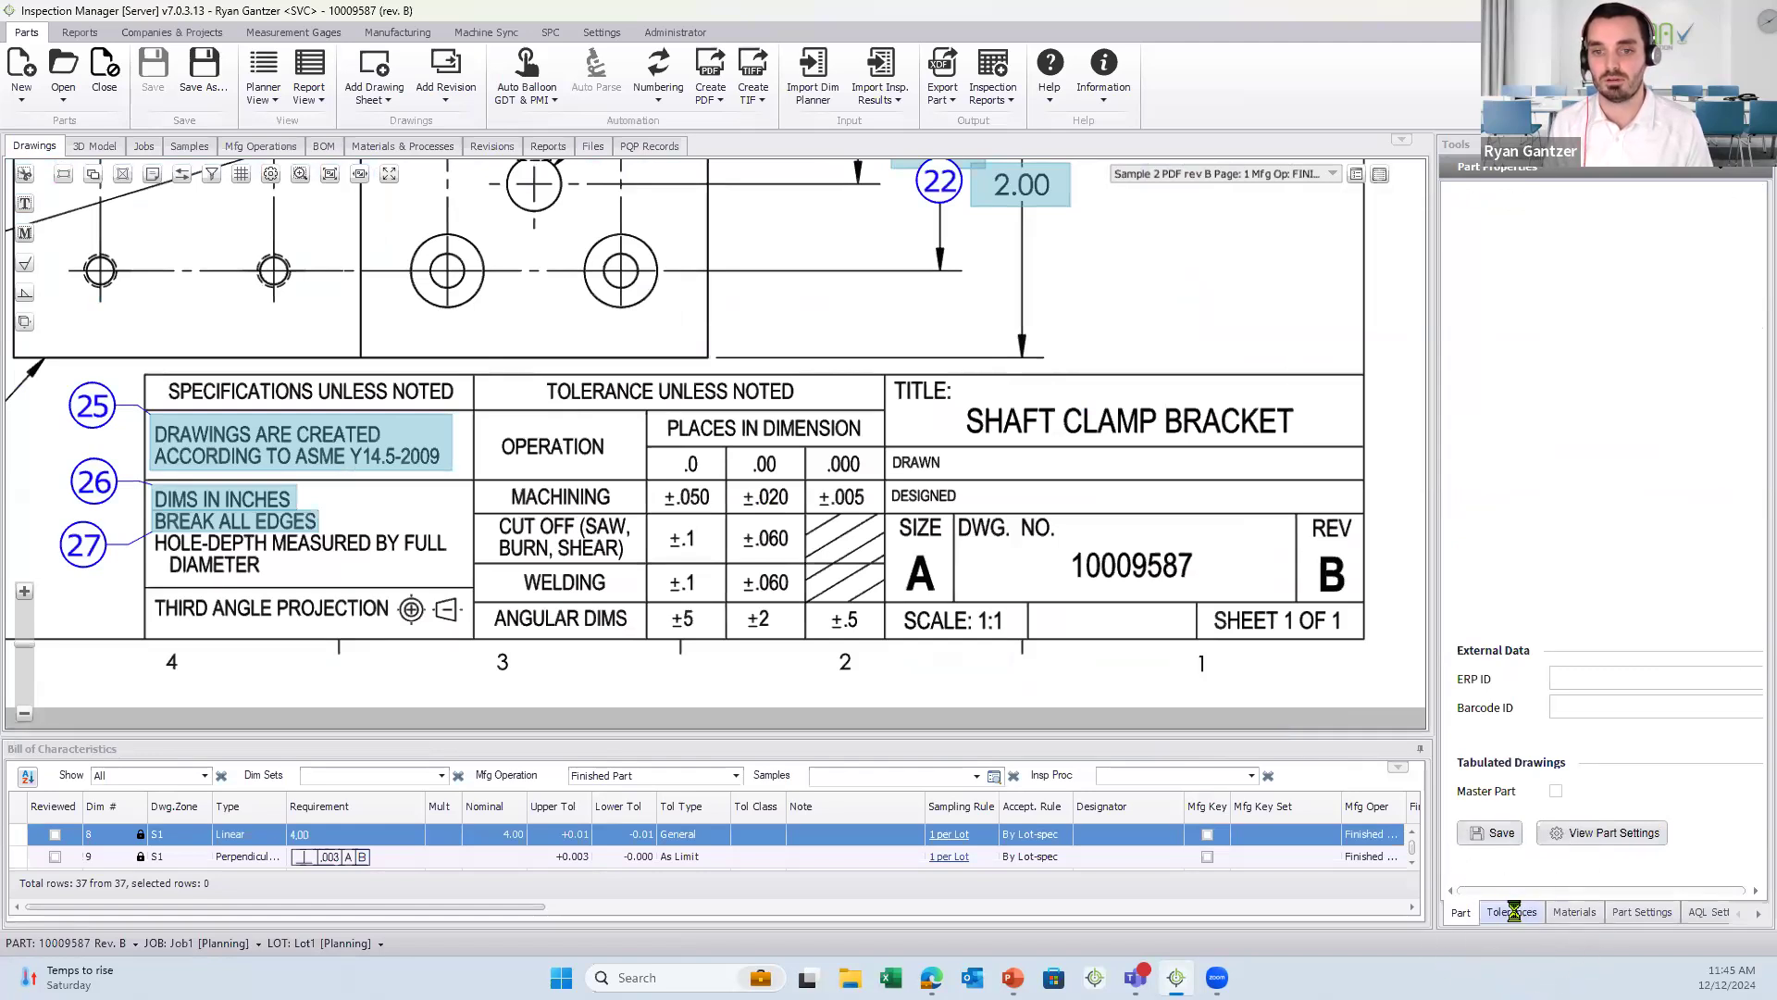
click(1696, 284)
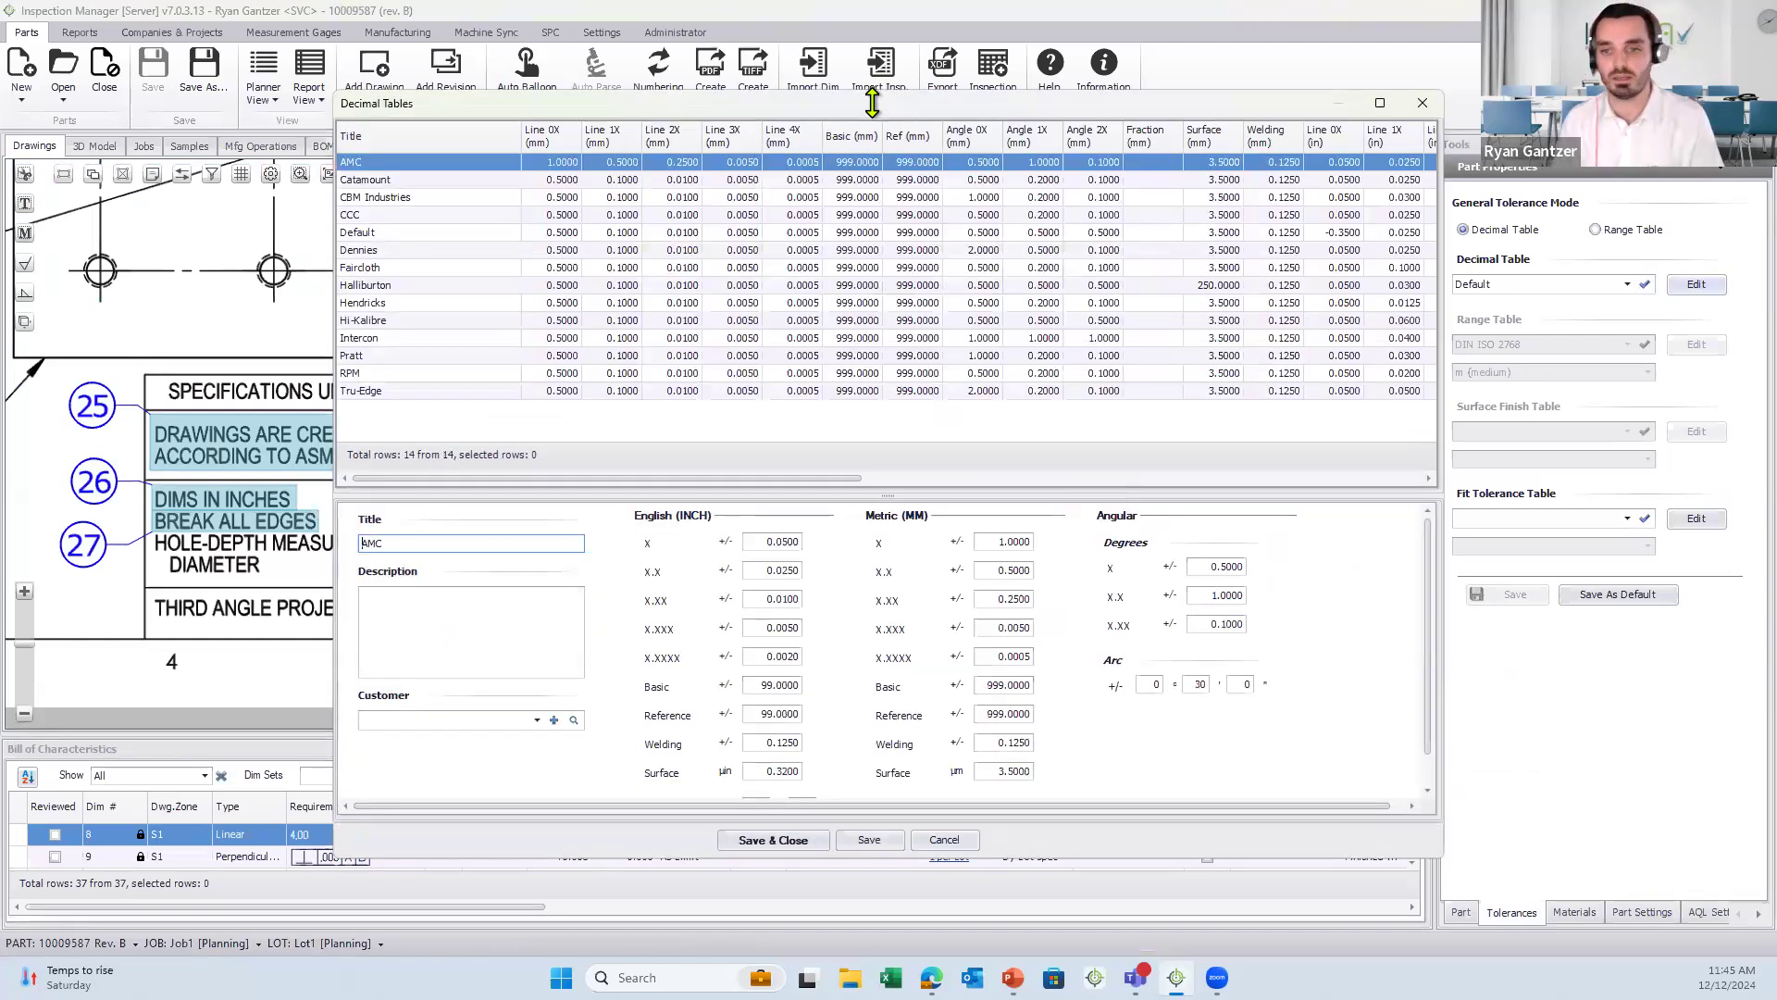
- Compare the Default decimal table's tolerances with the drawing's title block tolerances, then close the decimal tables
drag(872, 102, 1434, 60)
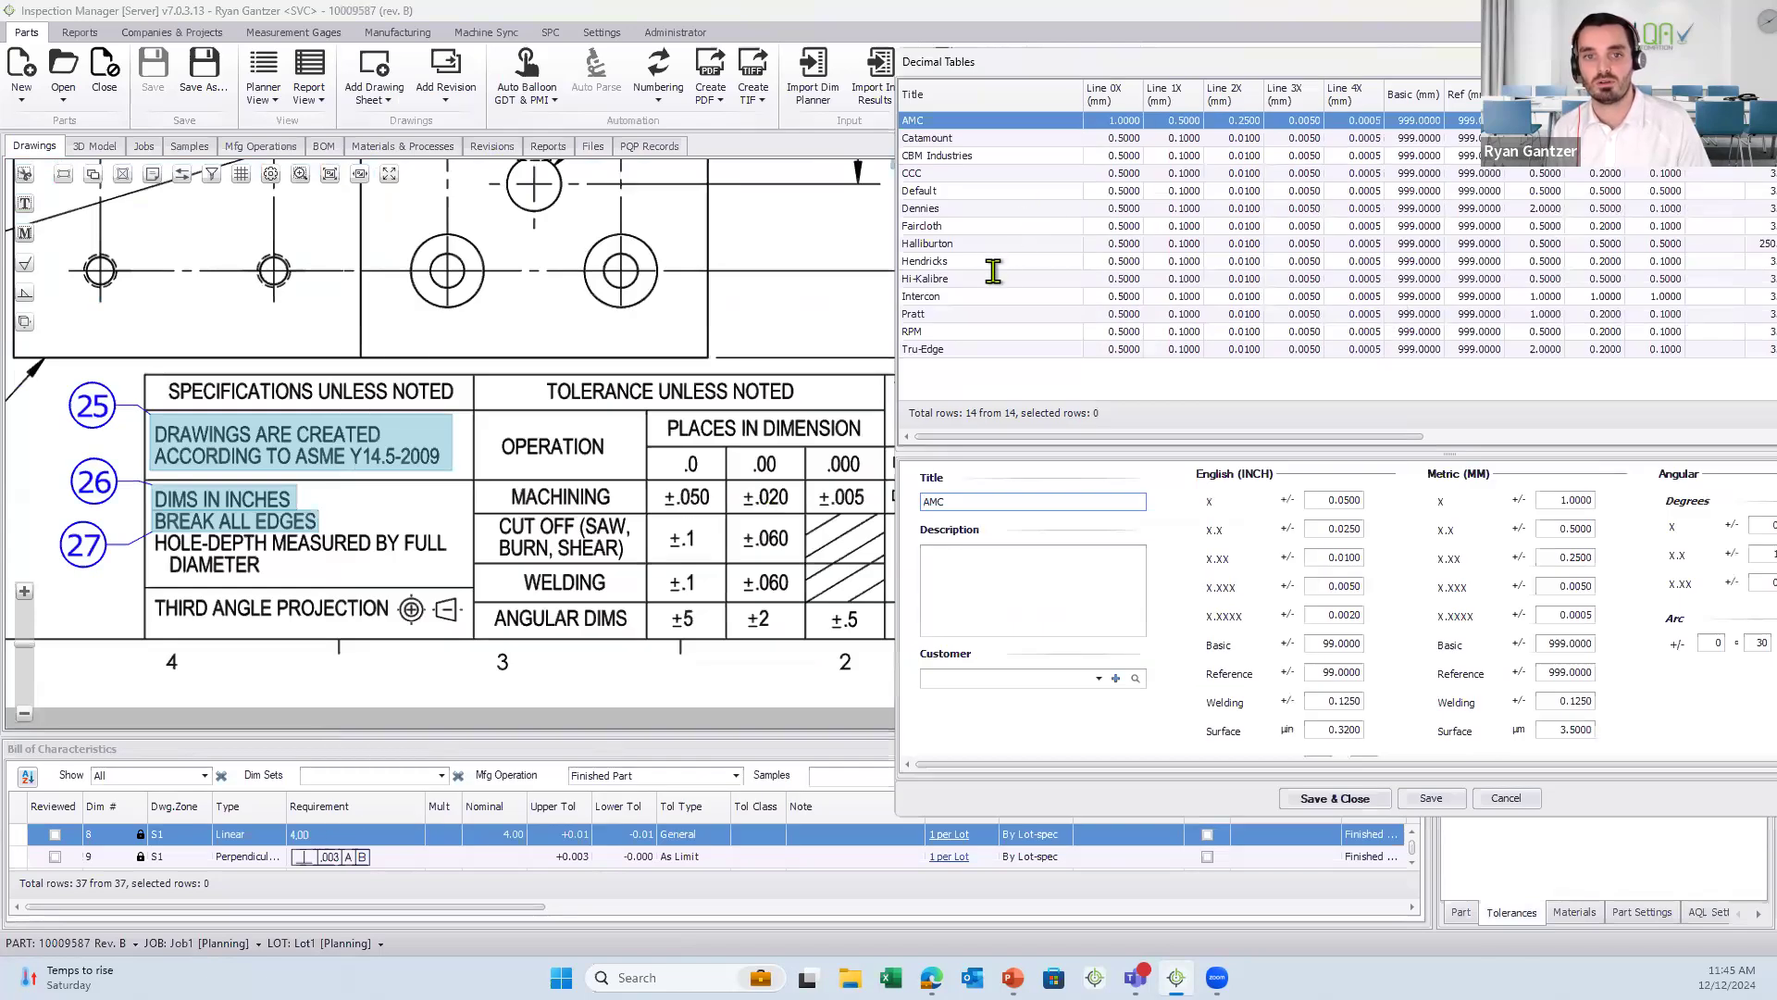
click(963, 191)
click(1308, 557)
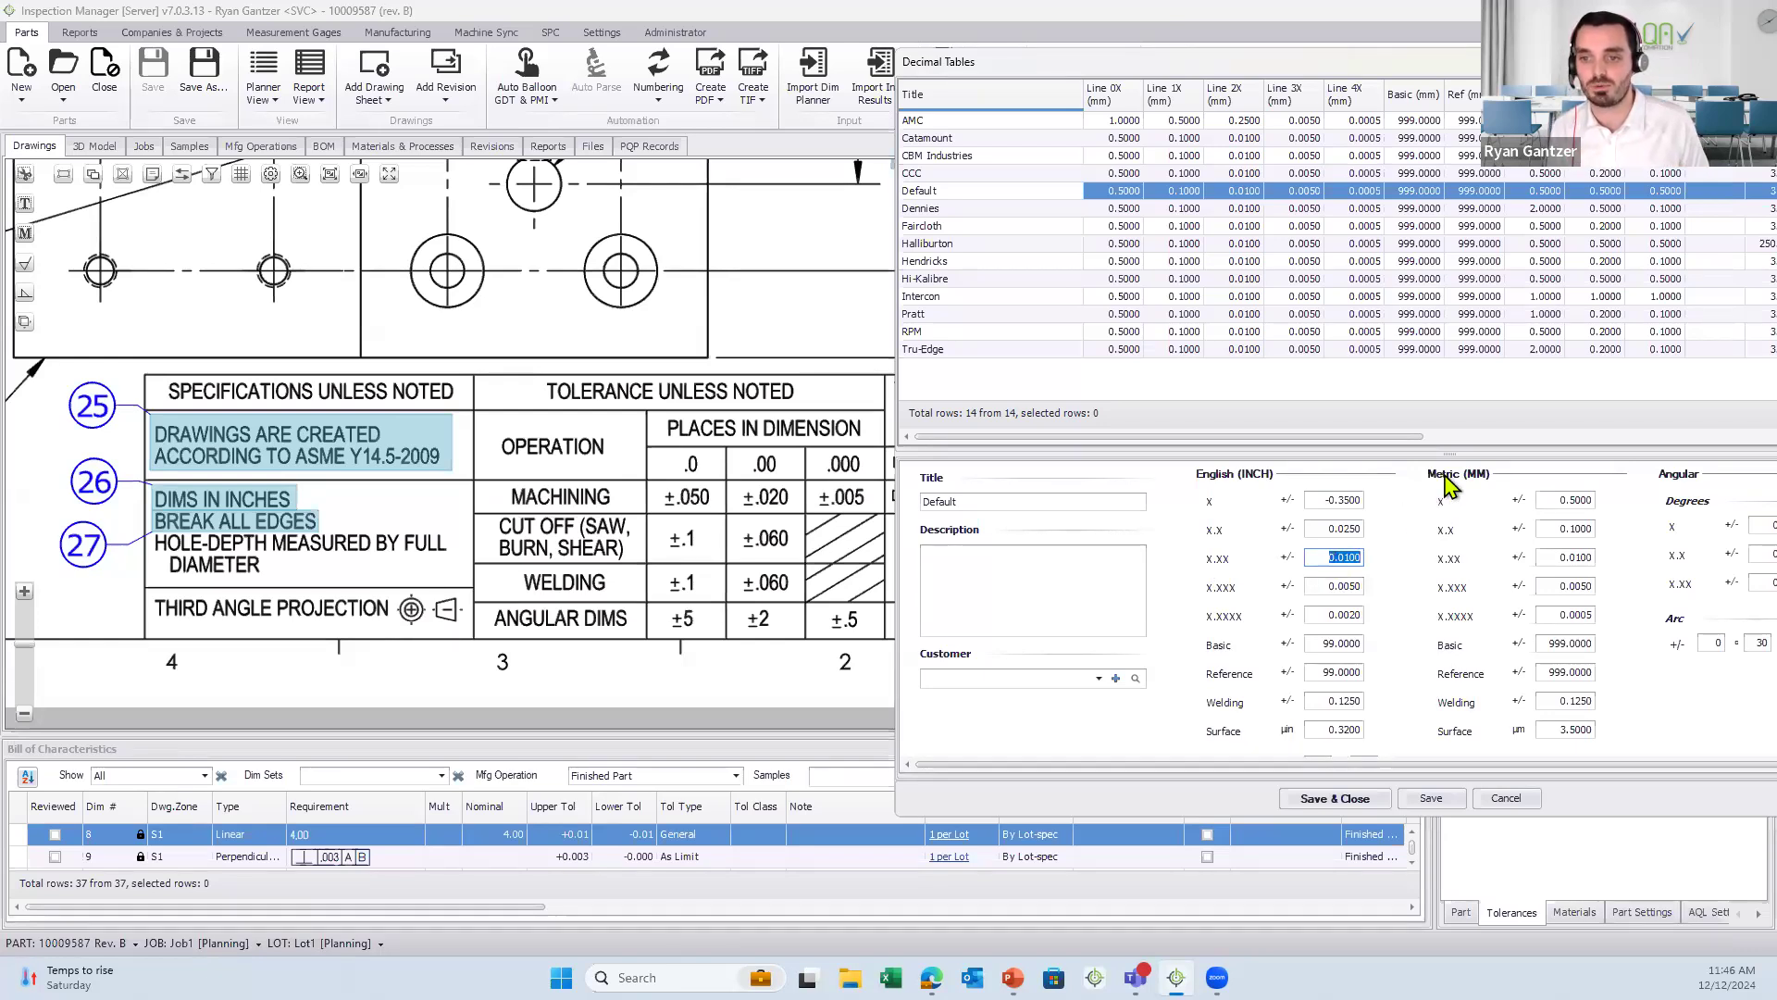
click(1314, 755)
drag(1290, 763, 1623, 621)
scroll(1670, 566, up, 1)
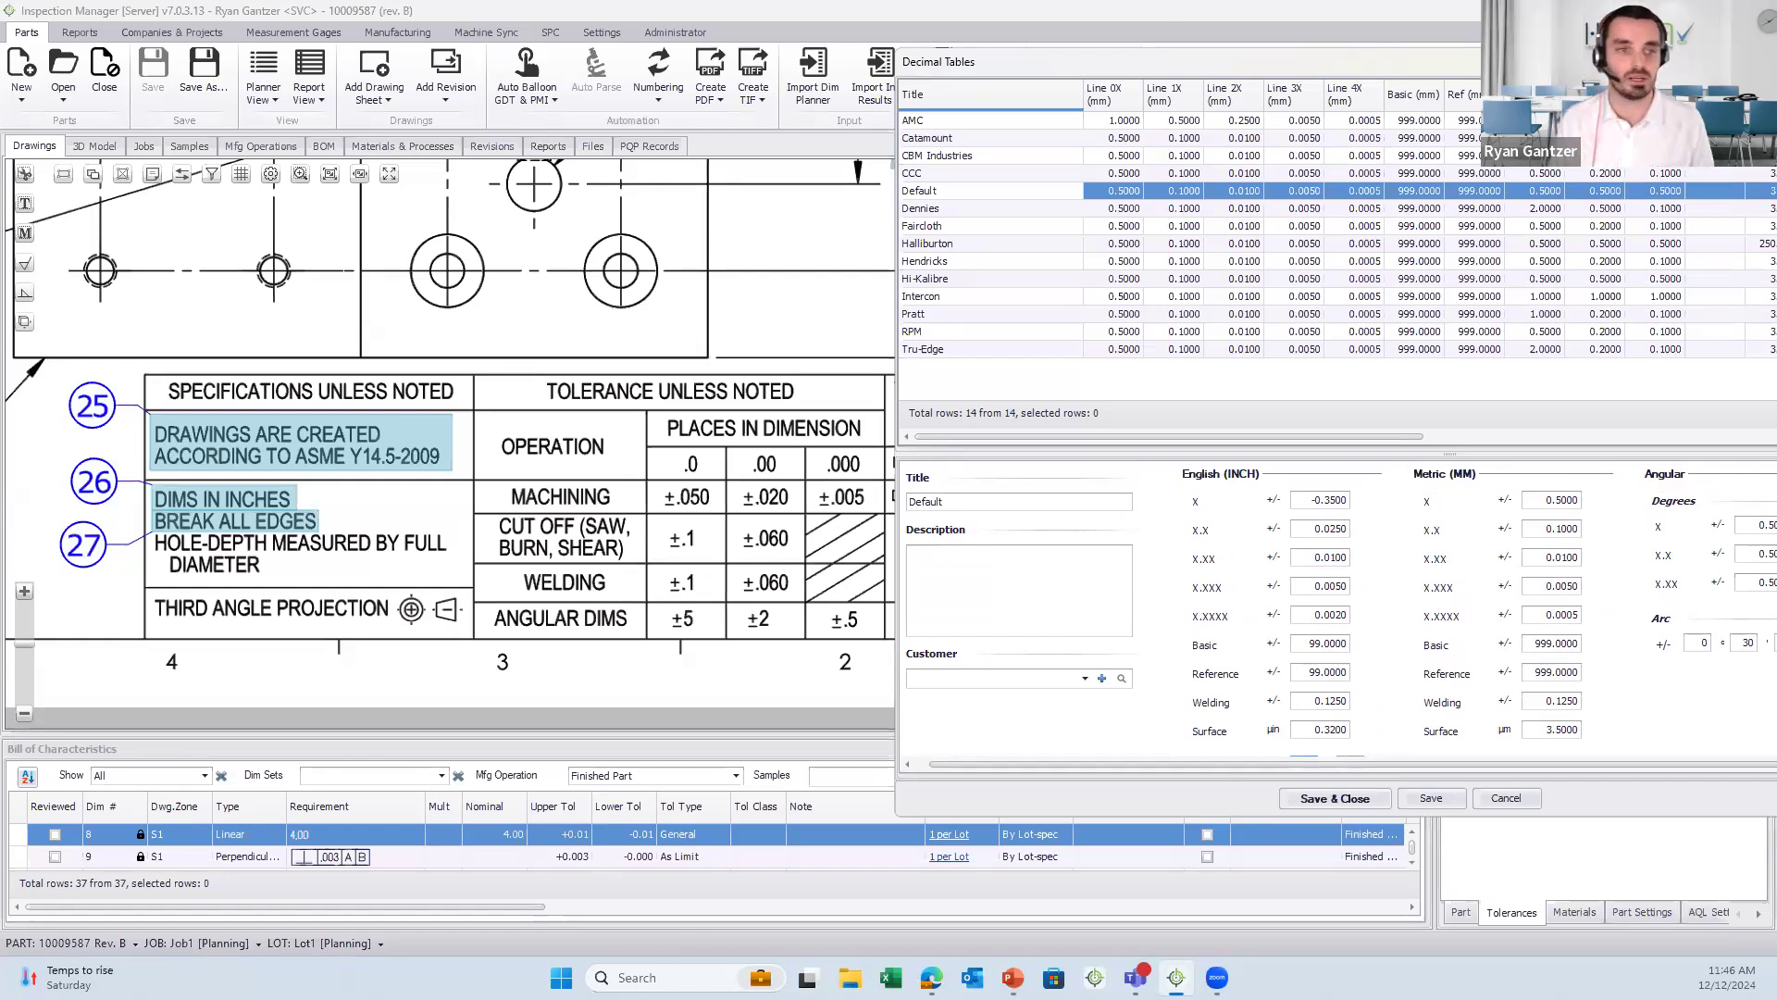
drag(1564, 62, 1162, 70)
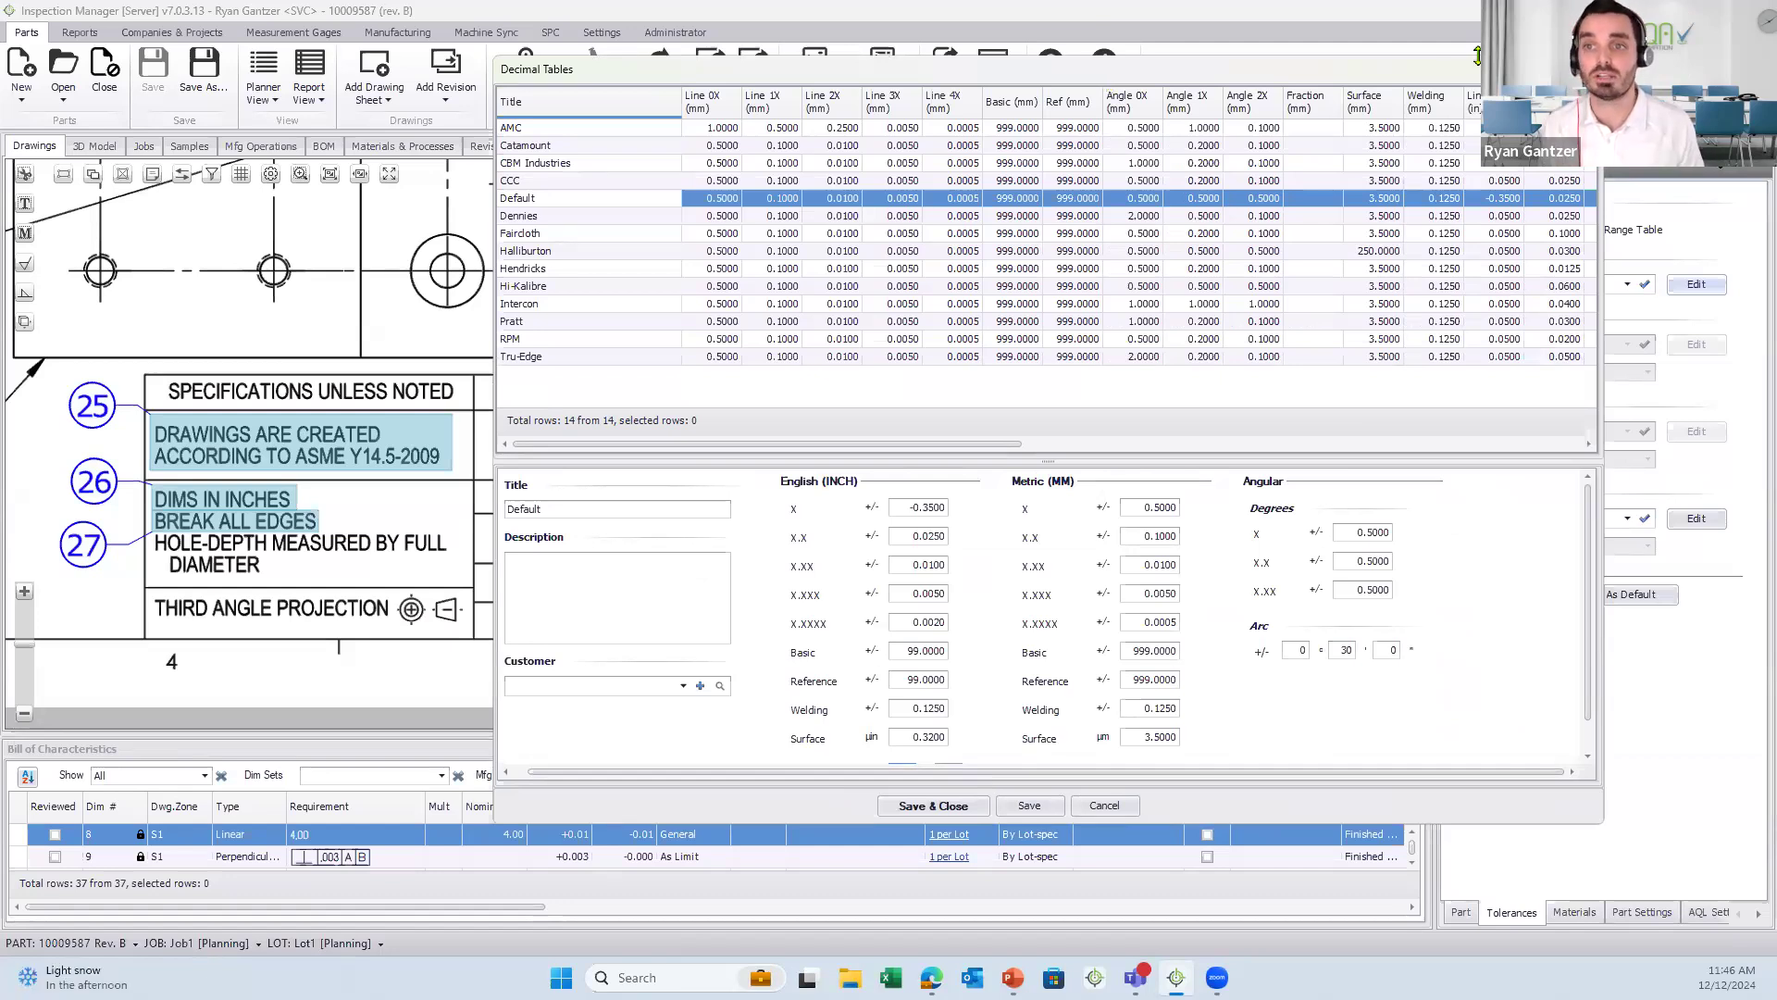
click(1585, 70)
- Revisit the Part Properties, then inspect the maximum tolerance of the linear dimension at balloon 8 in the Dimension Editor
click(1580, 170)
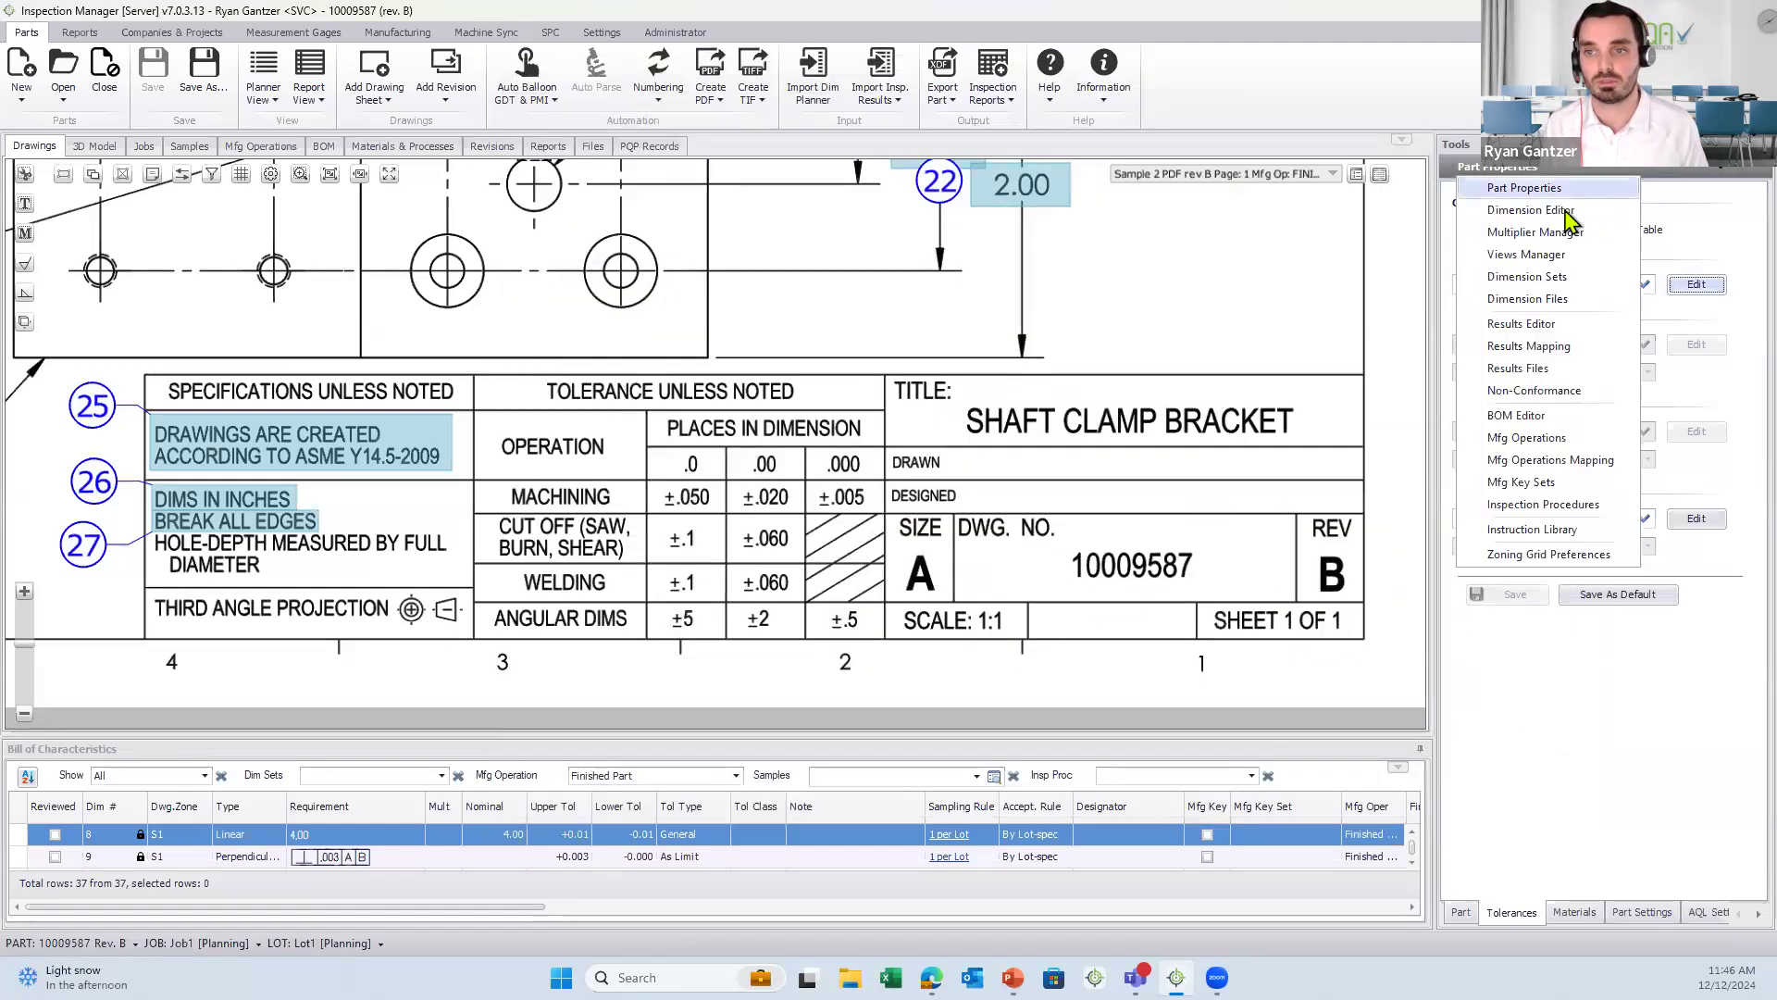
click(1551, 324)
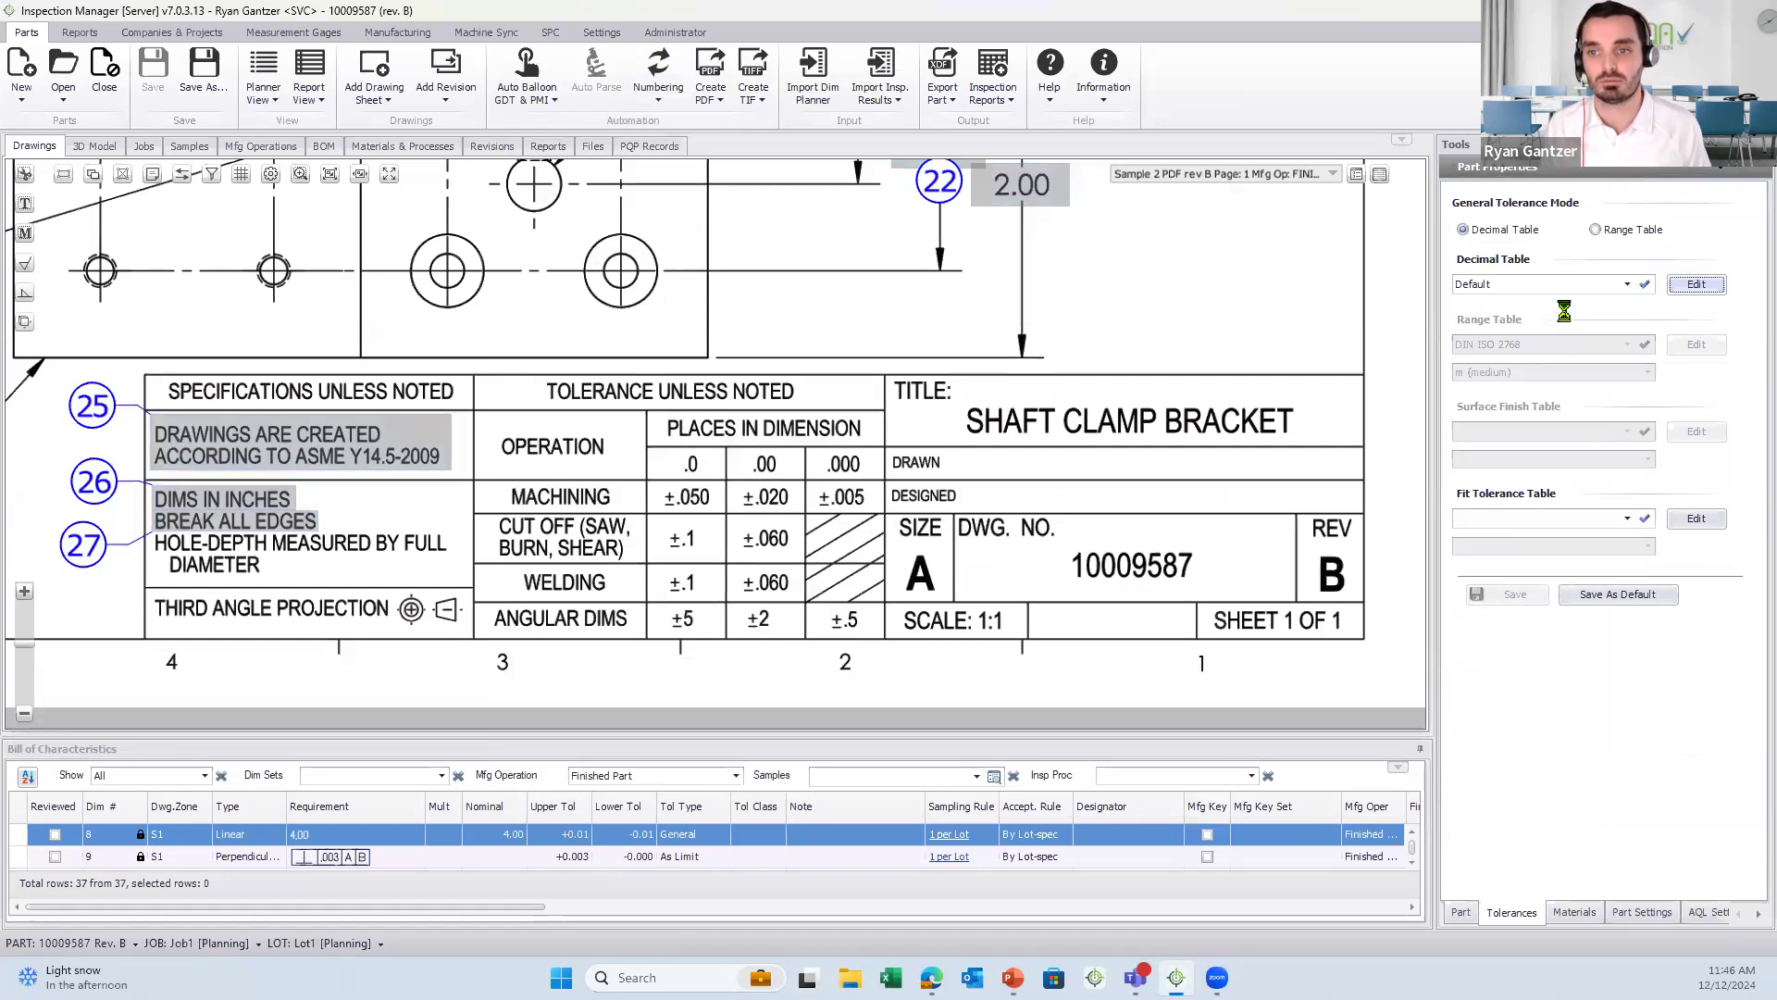
click(1555, 176)
click(1532, 185)
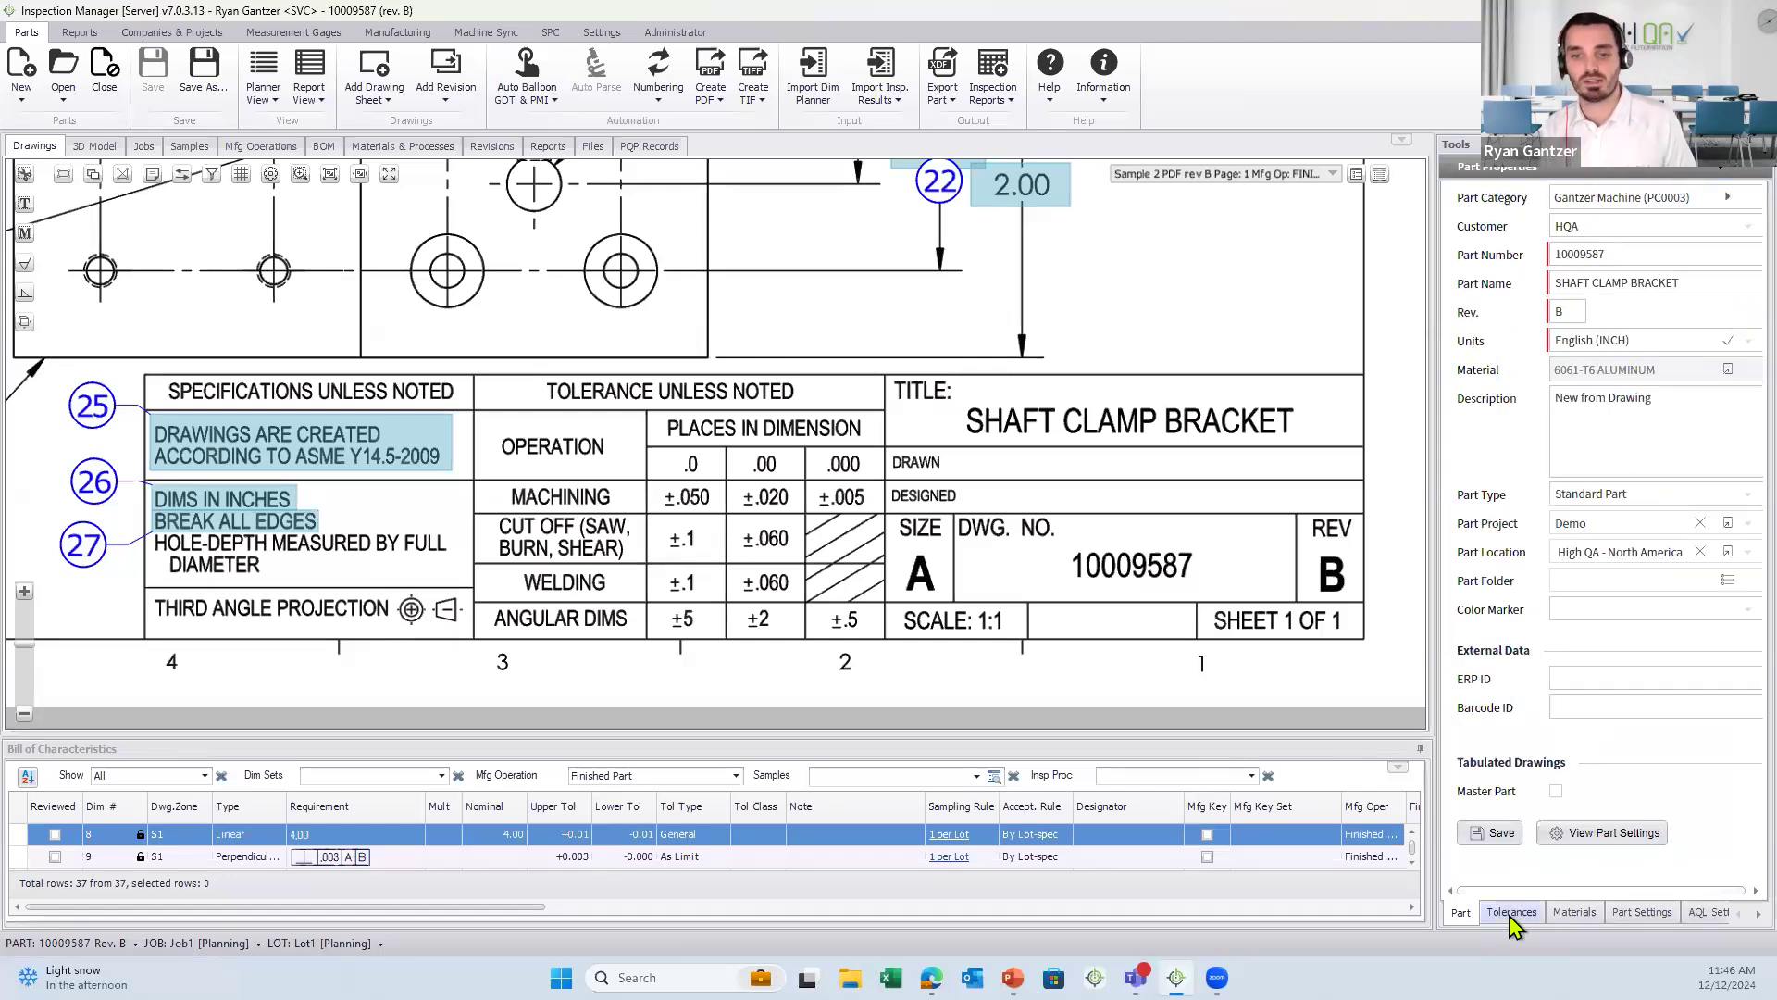
click(1588, 171)
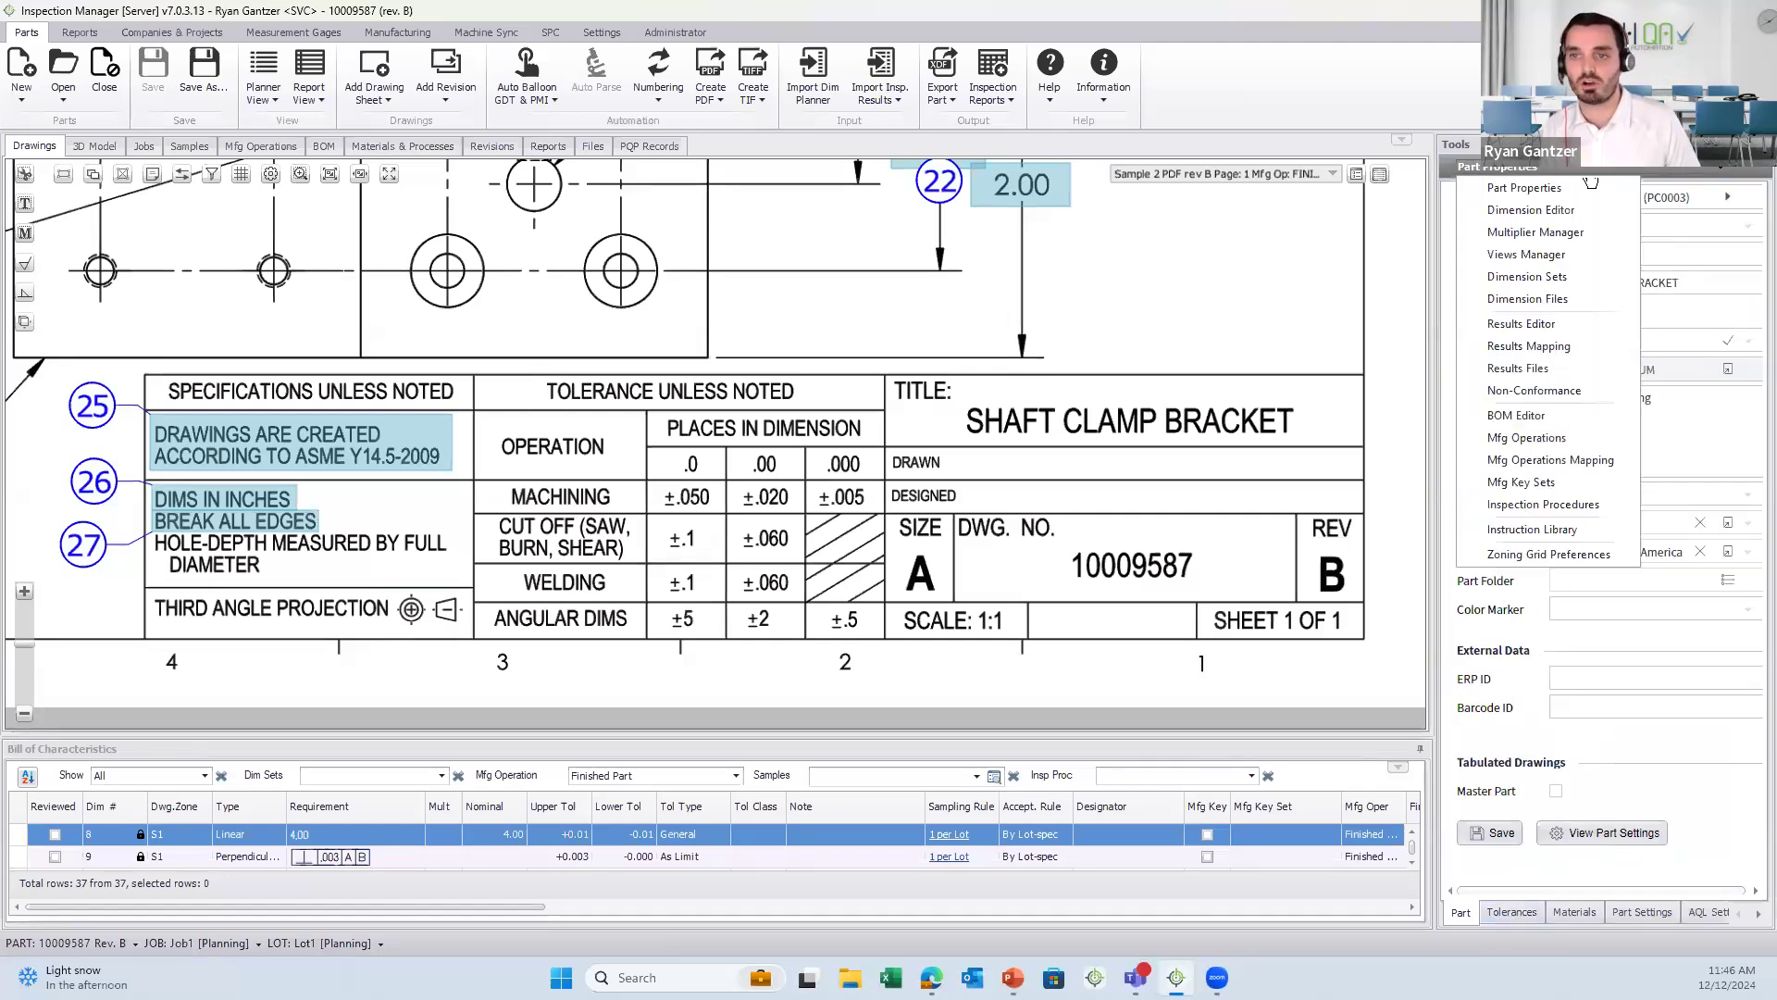
click(1566, 213)
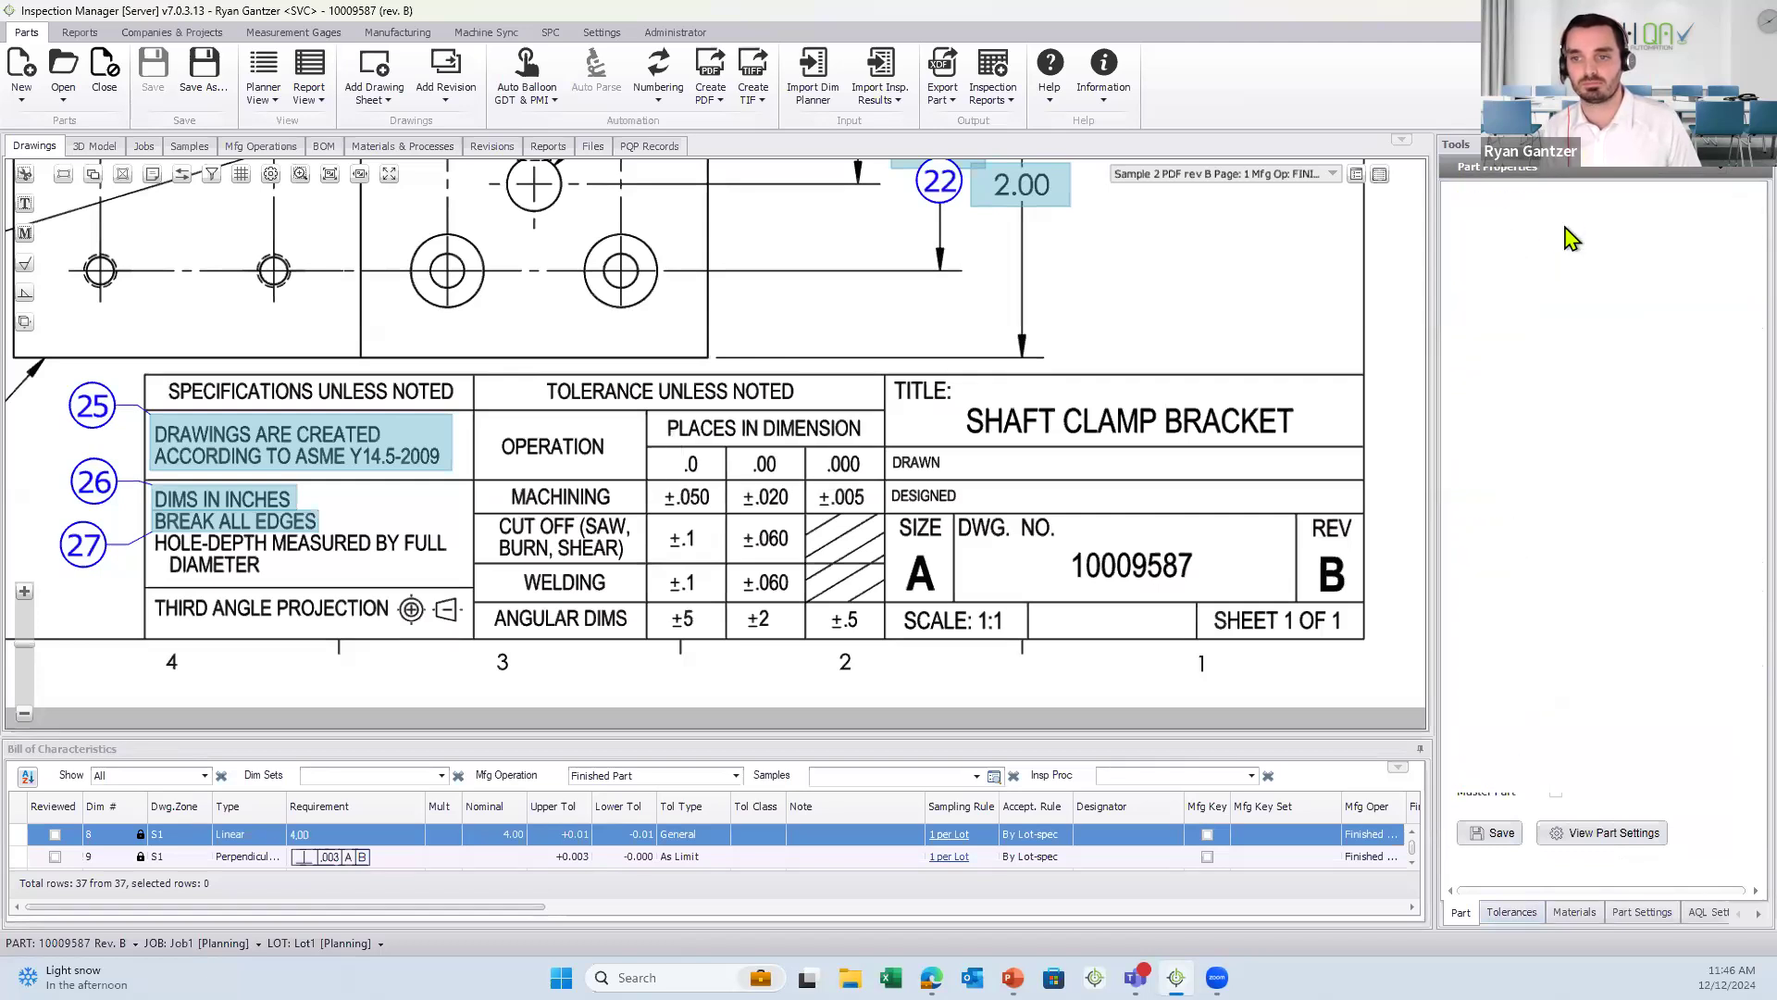
click(1555, 527)
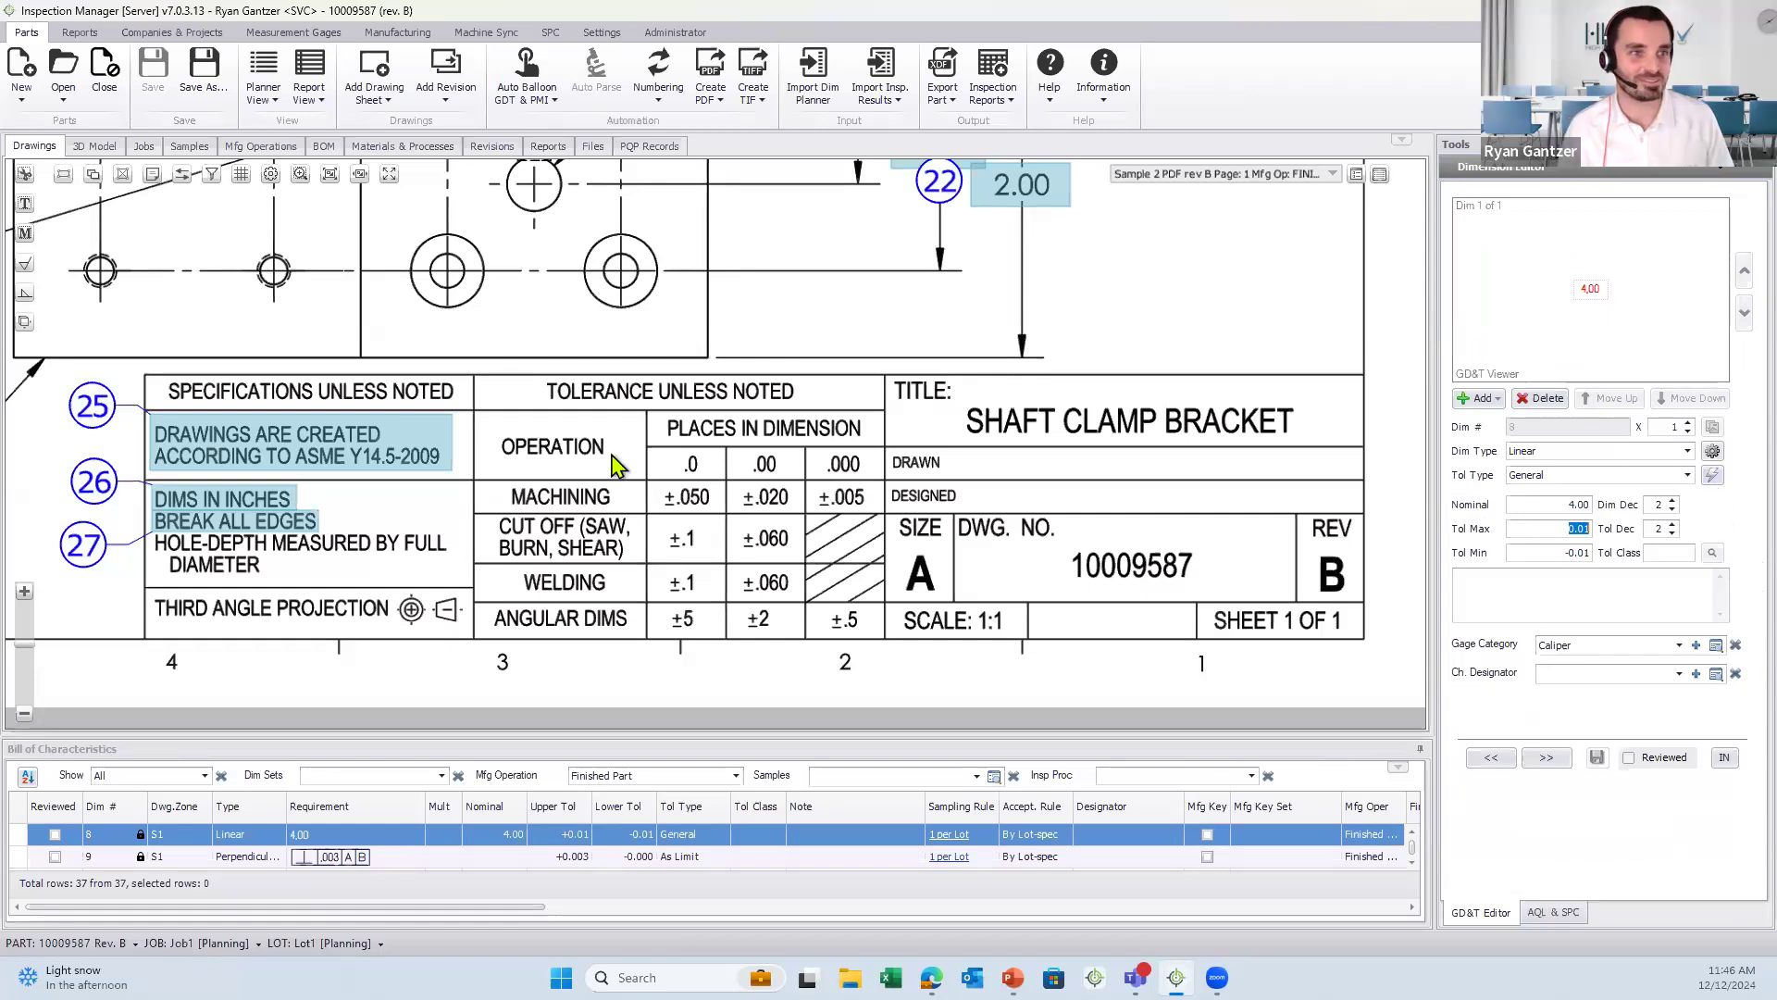
- Display the measurement gage list, review its import formats and view the Micro-Vu VMM gage's properties
click(315, 33)
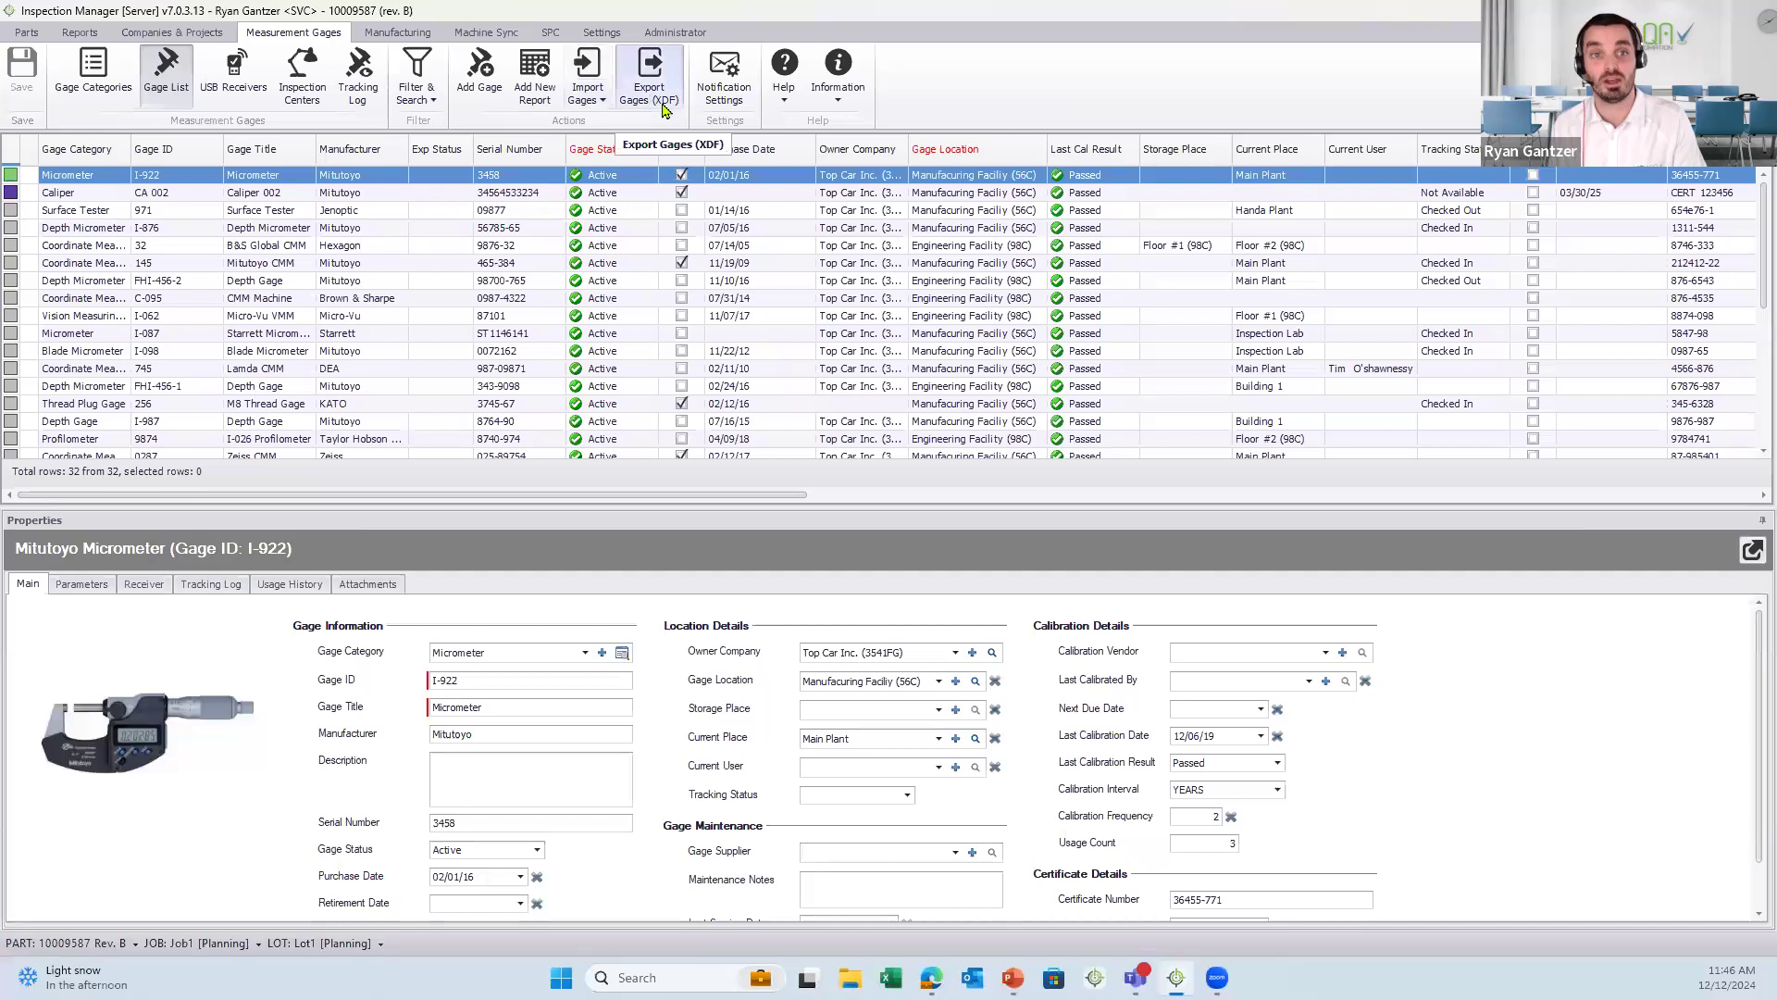
click(587, 85)
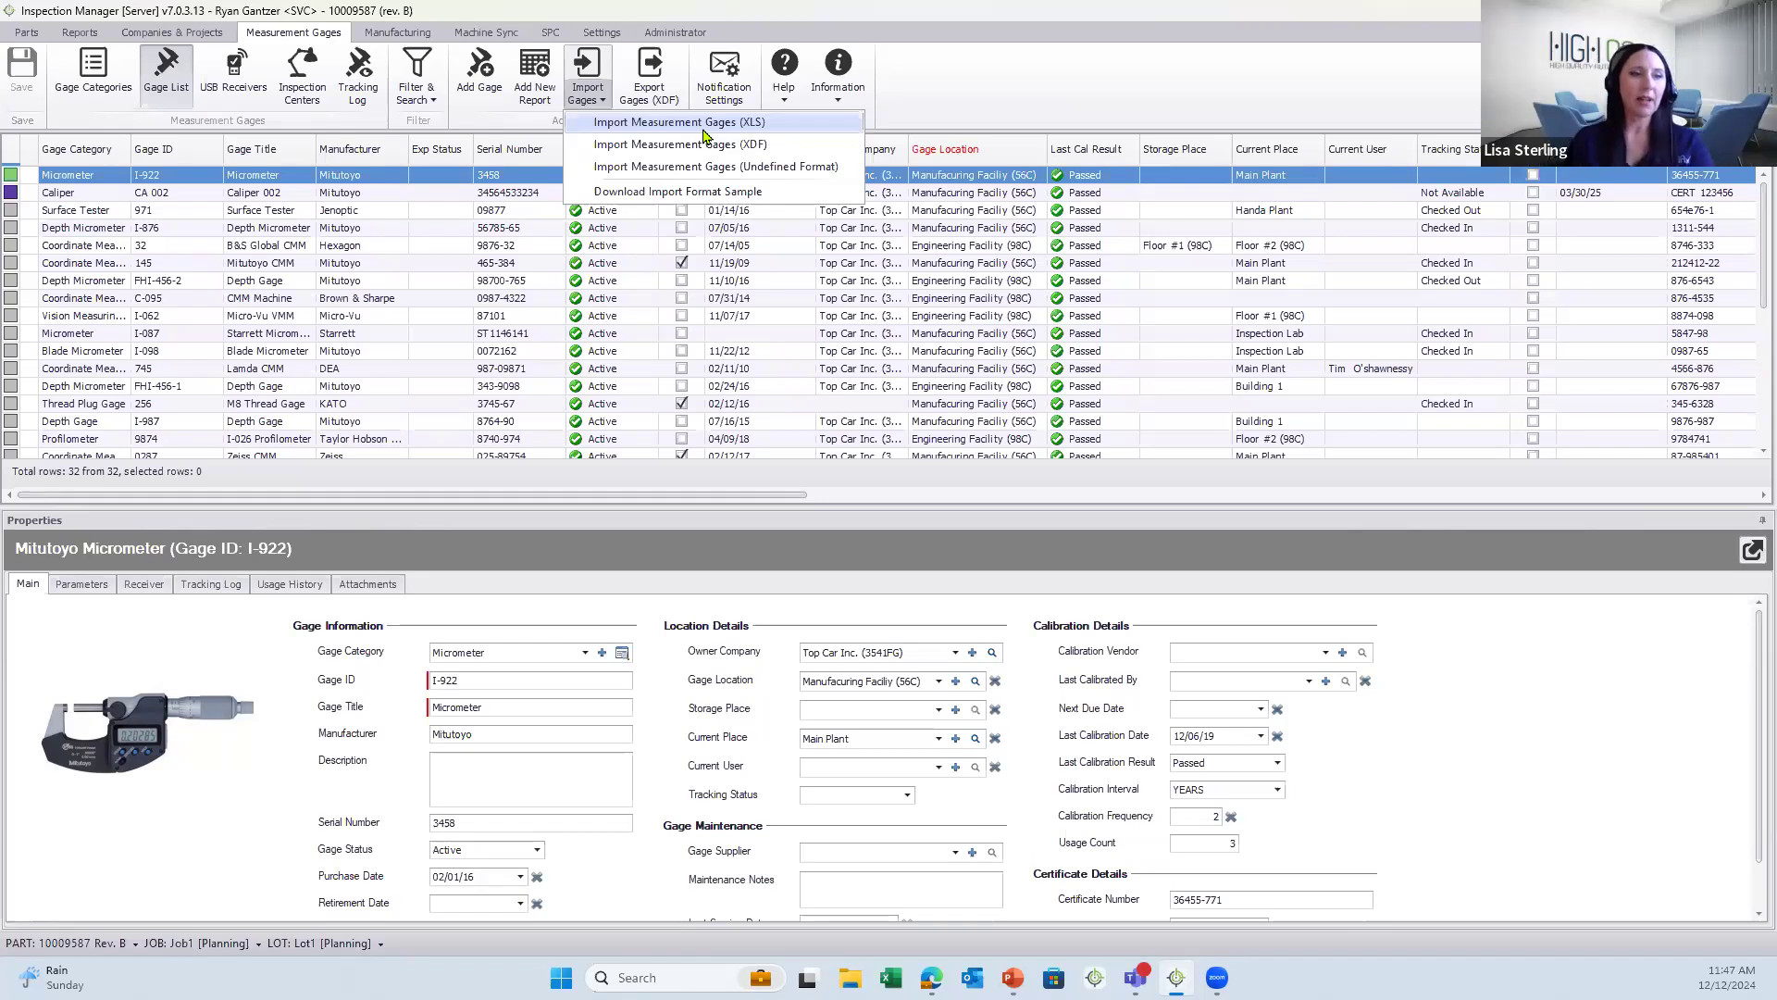
click(959, 315)
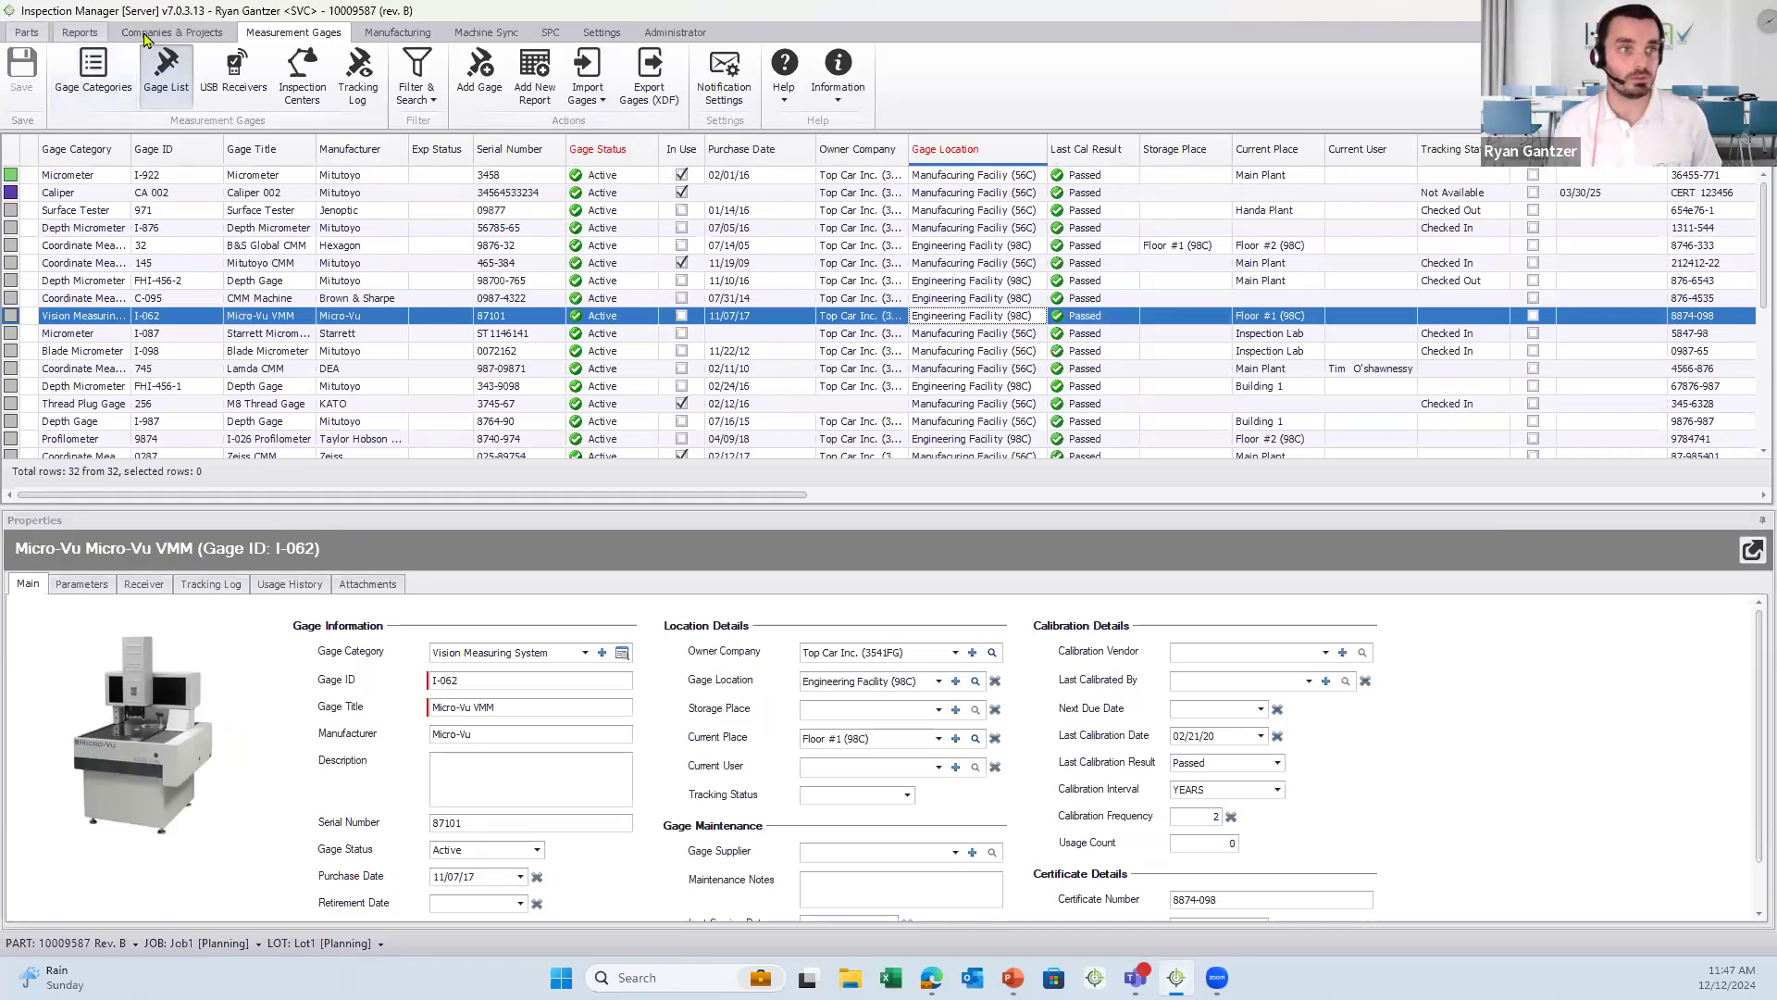
- Create an inspection planner report for the part's Job1 with the Inspection Plan 10 Samples template
click(27, 32)
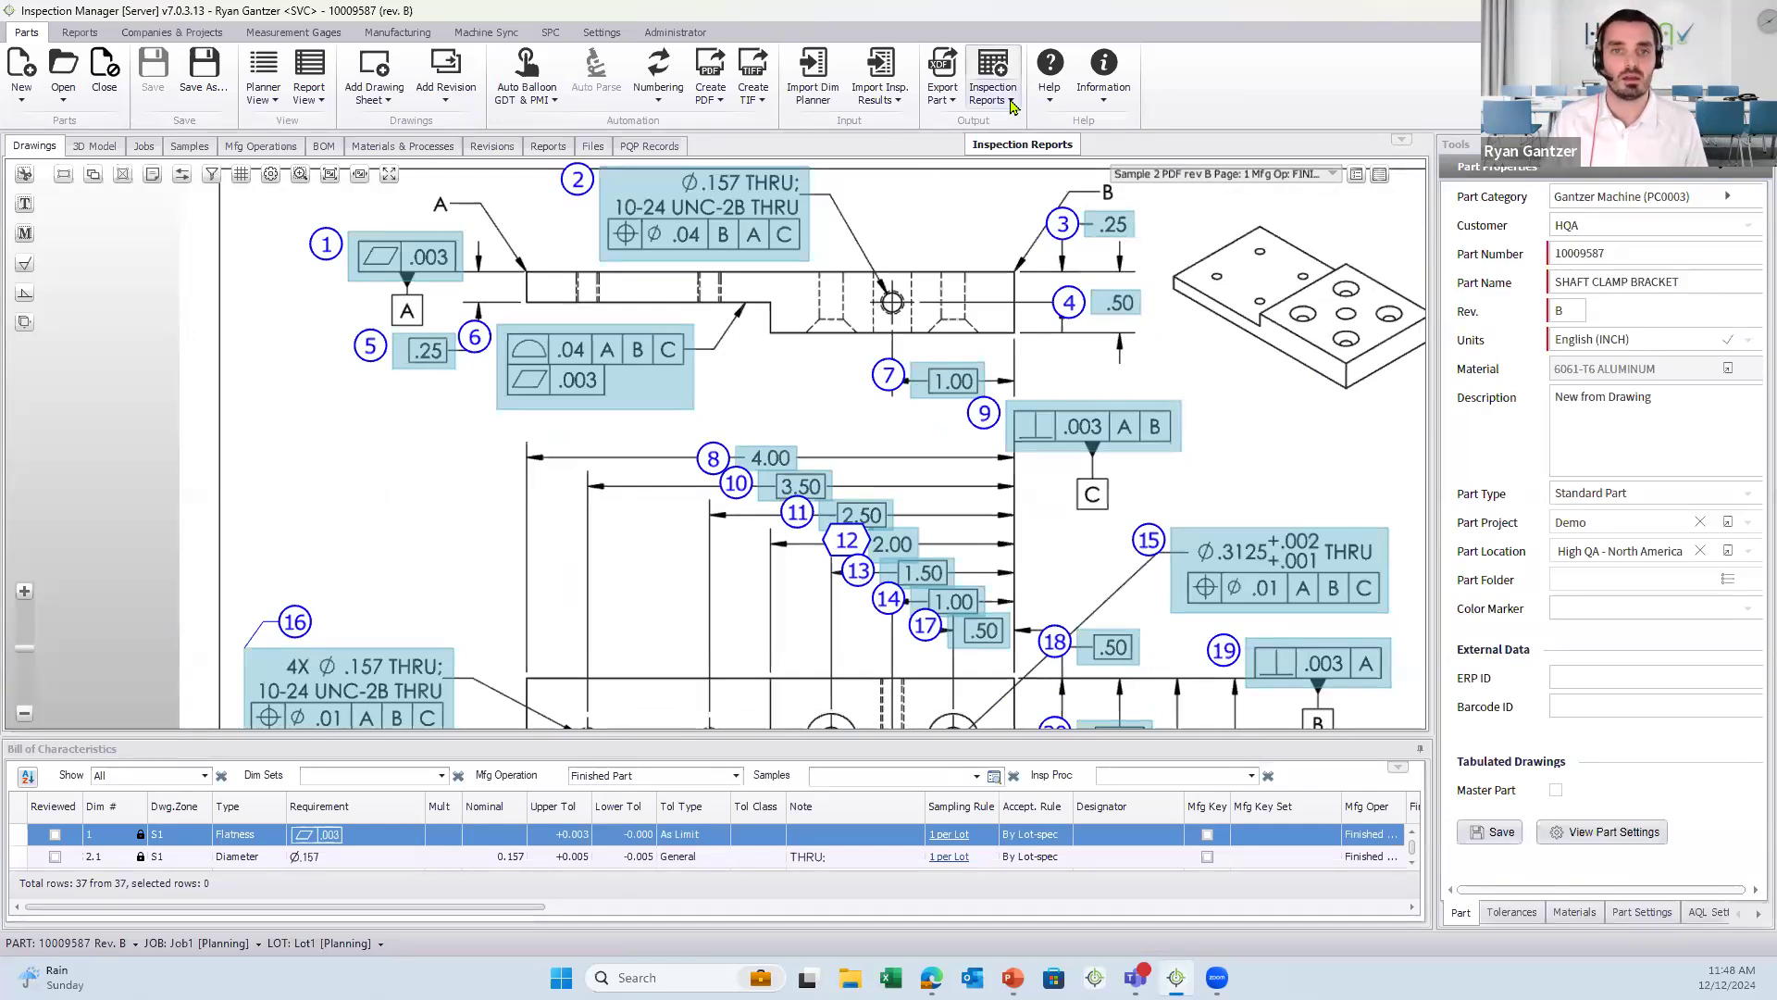
click(1012, 105)
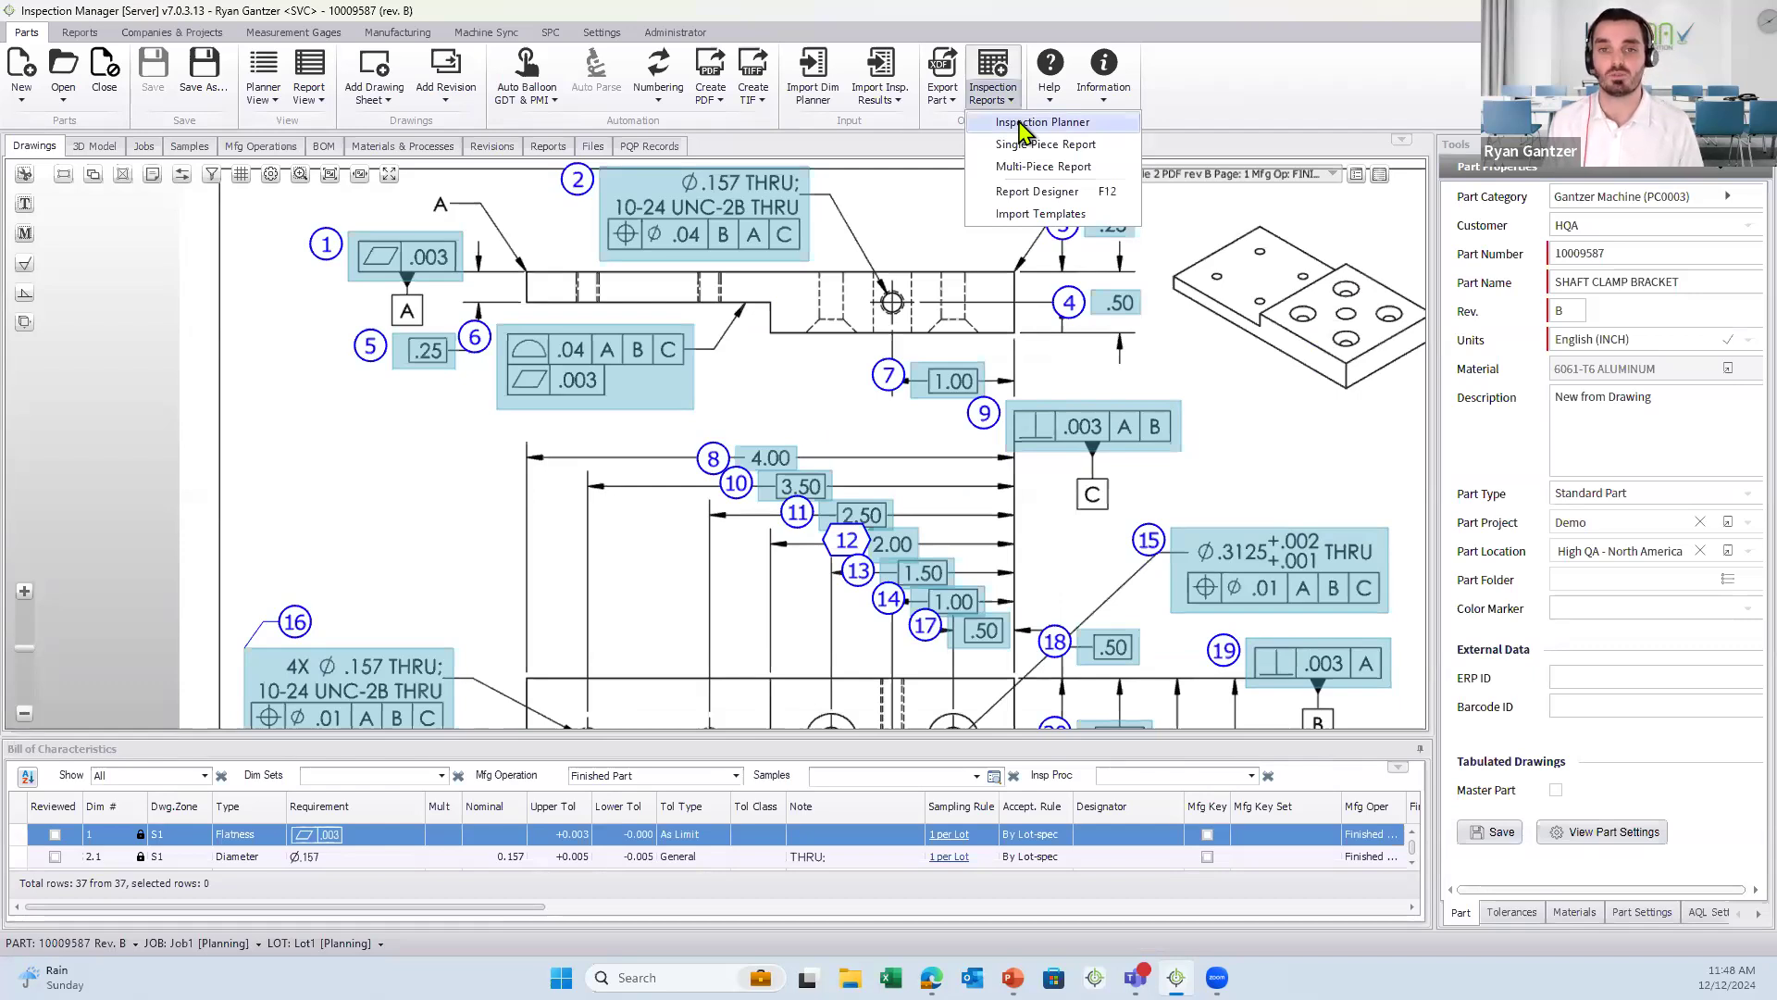
click(1020, 123)
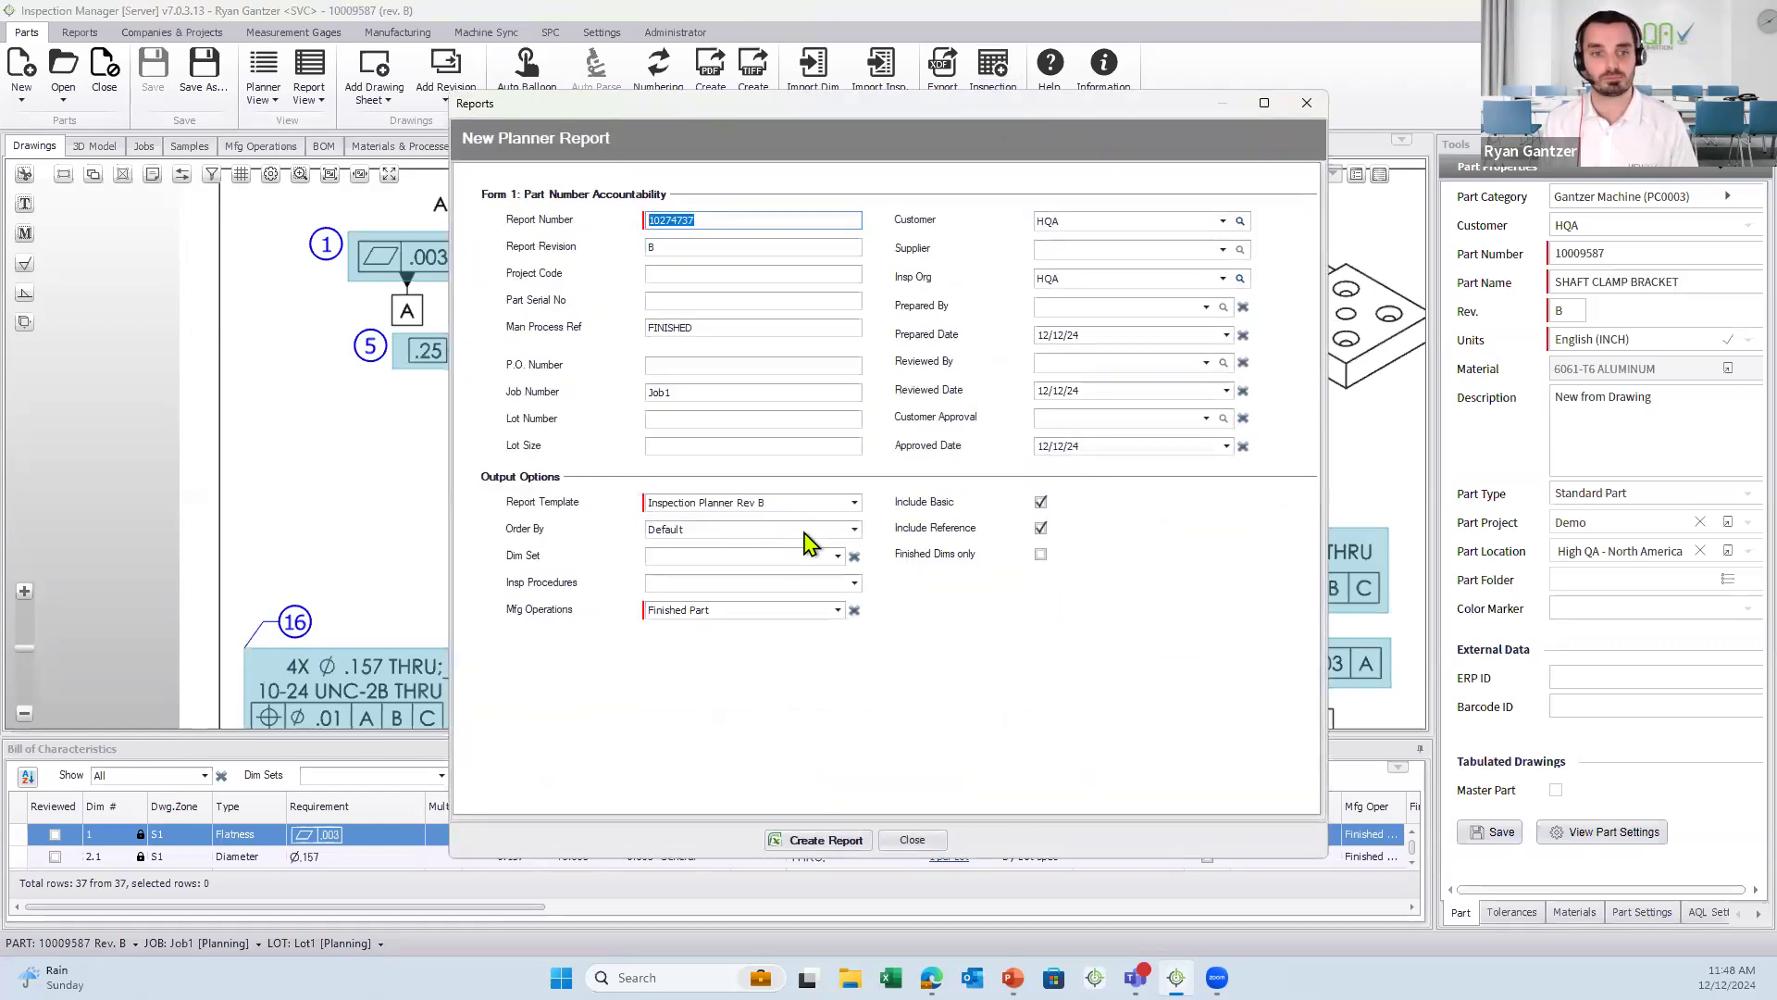
click(853, 503)
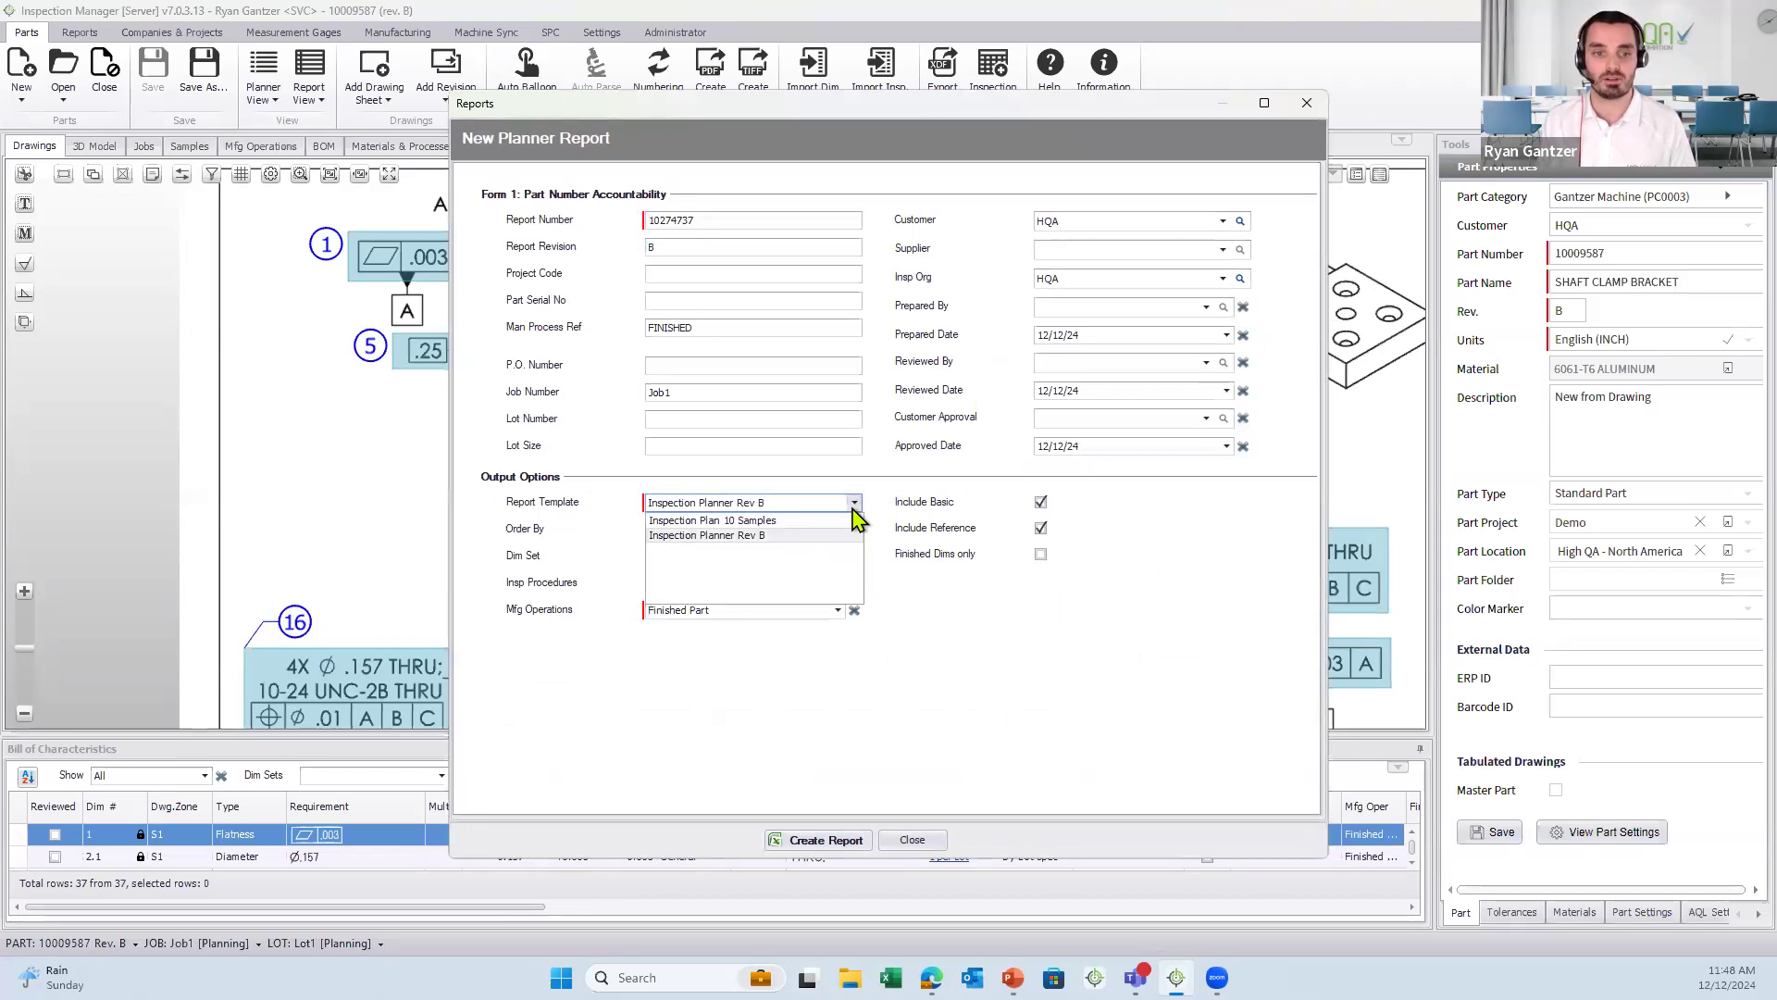
click(782, 521)
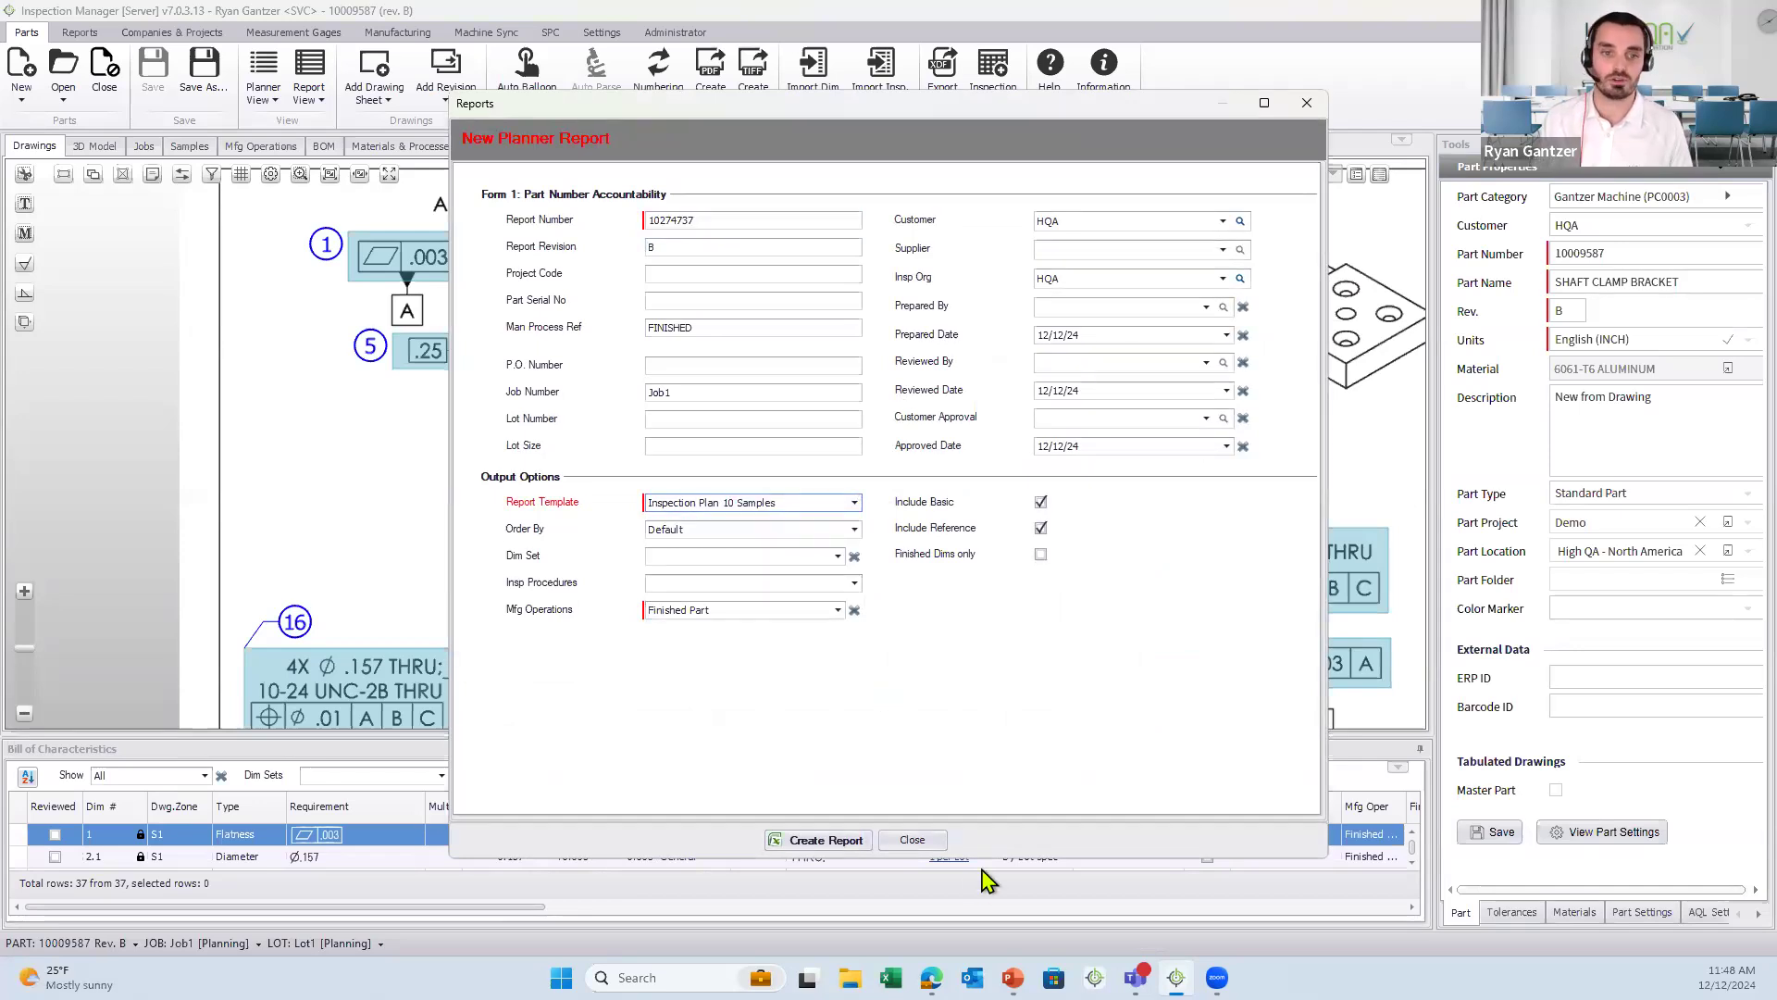
click(824, 841)
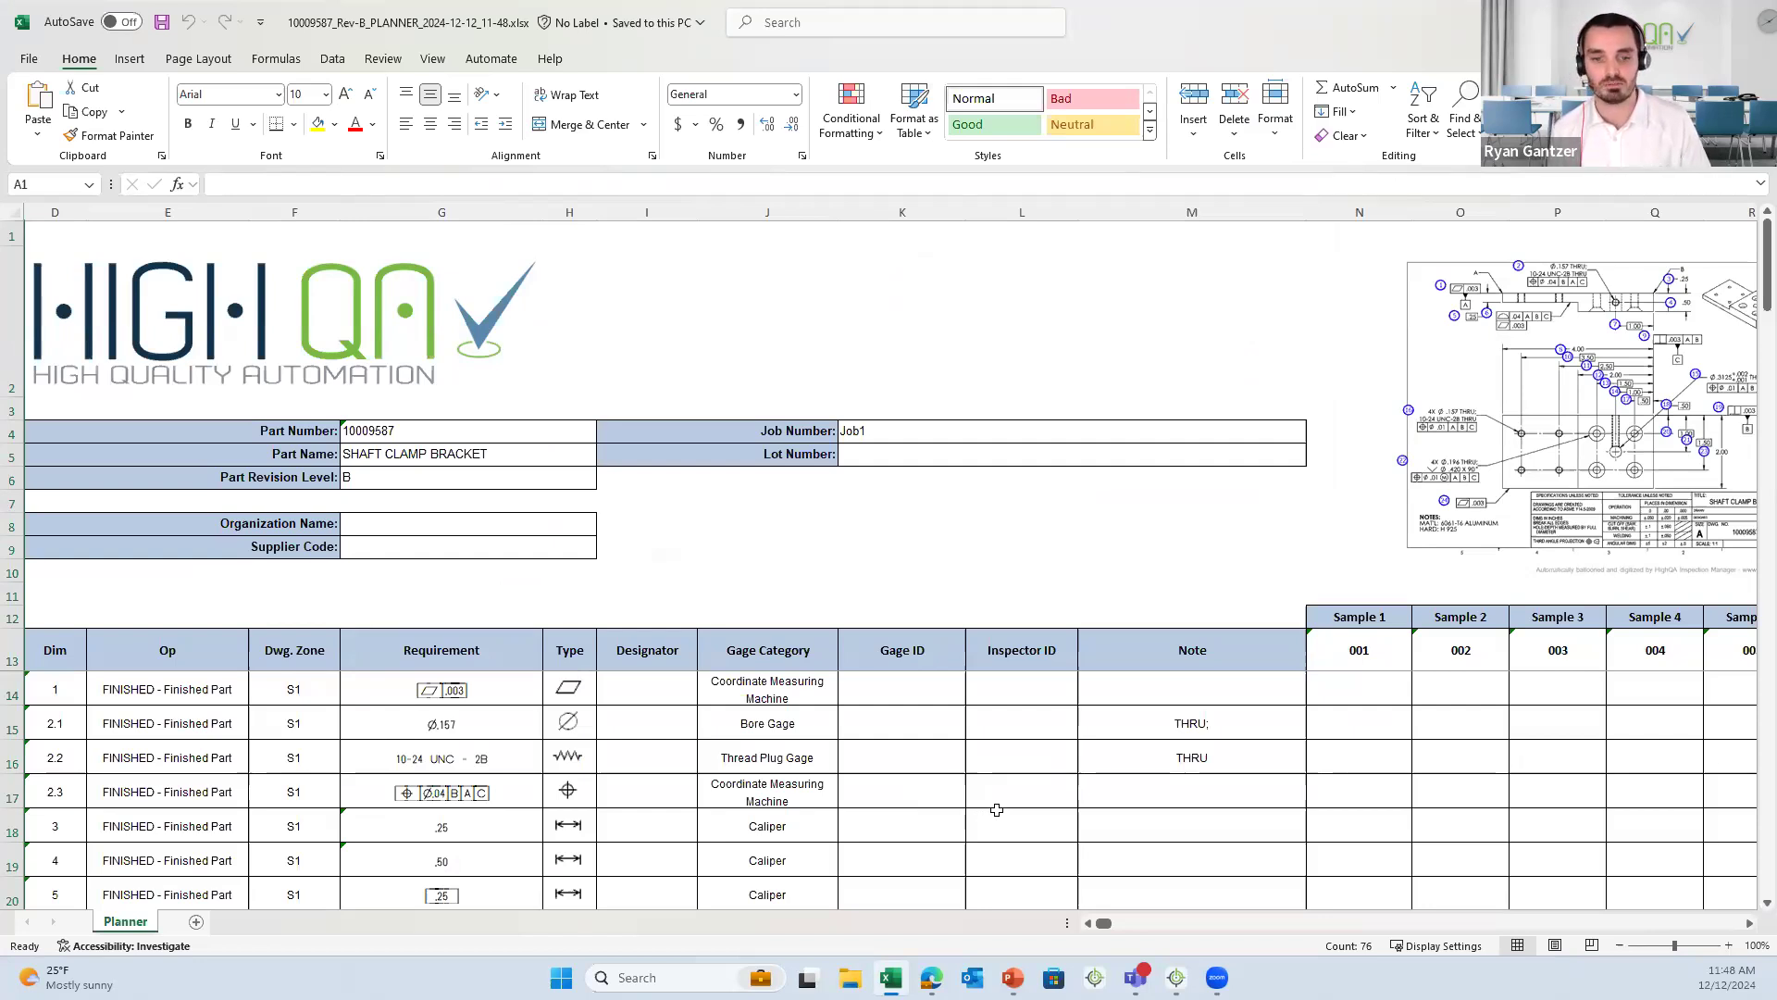
- Look over the planner workbook's requirements, gage categories and sample columns, then close it
scroll(987, 809, down, 1)
scroll(979, 774, up, 1)
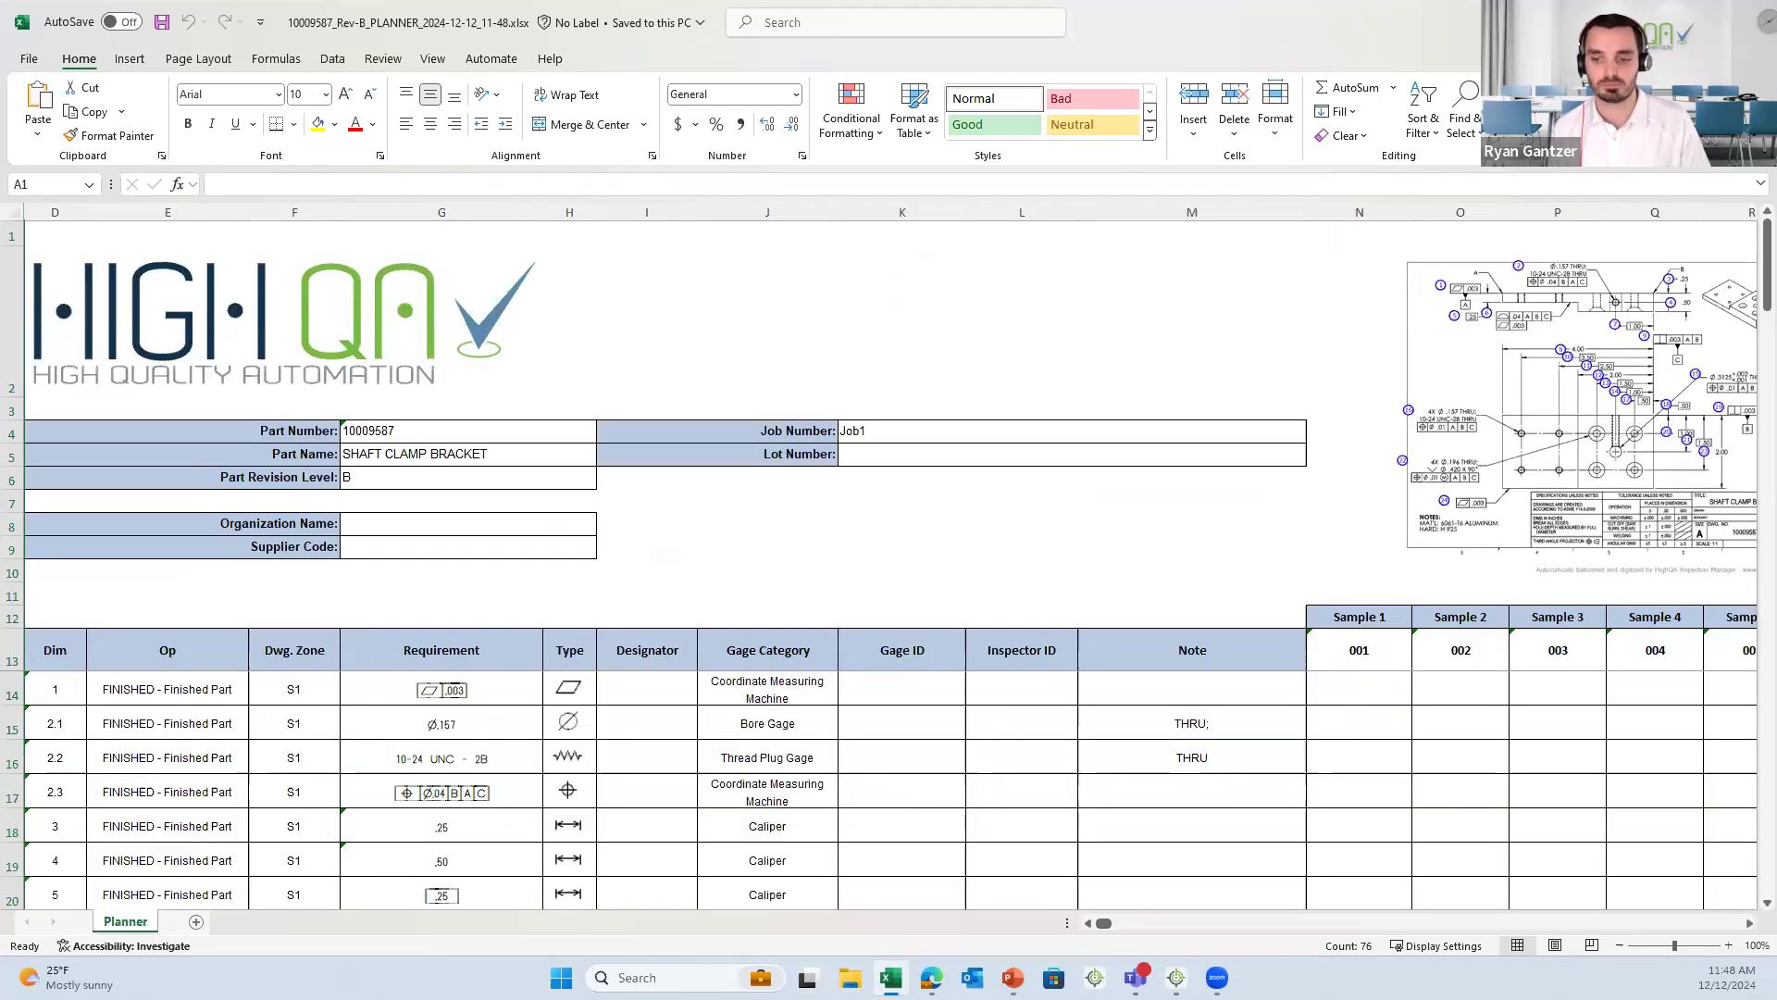
scroll(1668, 244, right, 2)
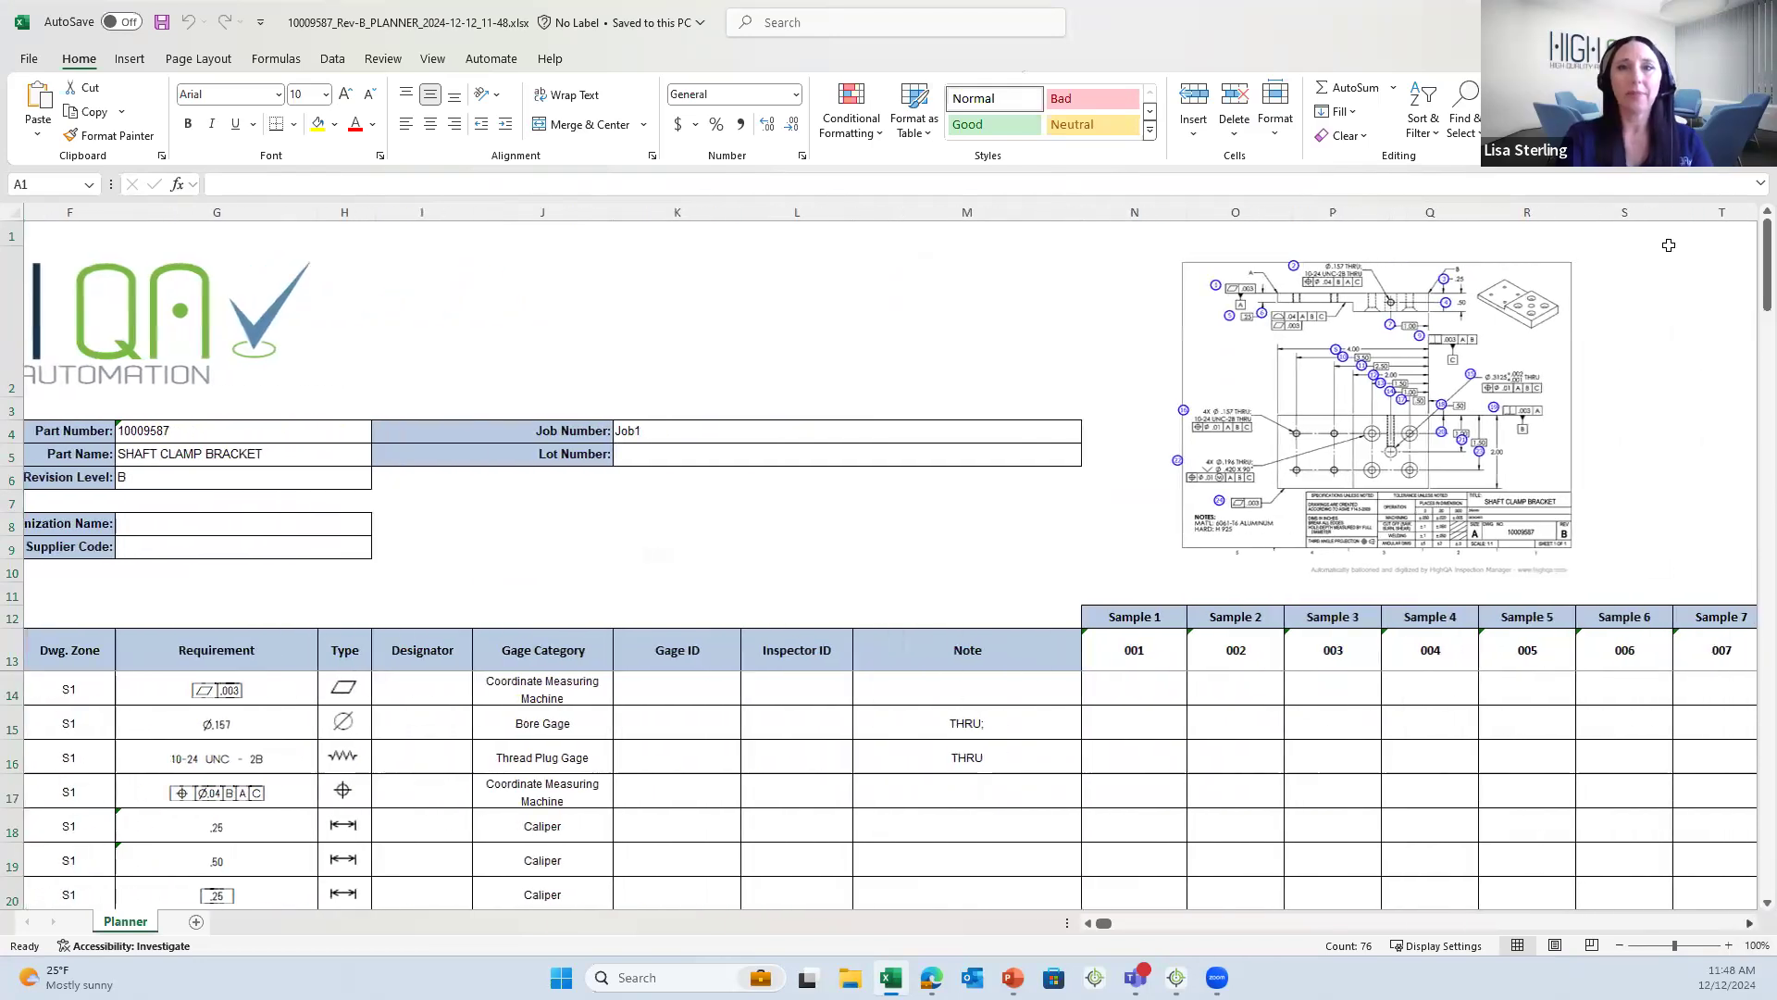
click(1755, 20)
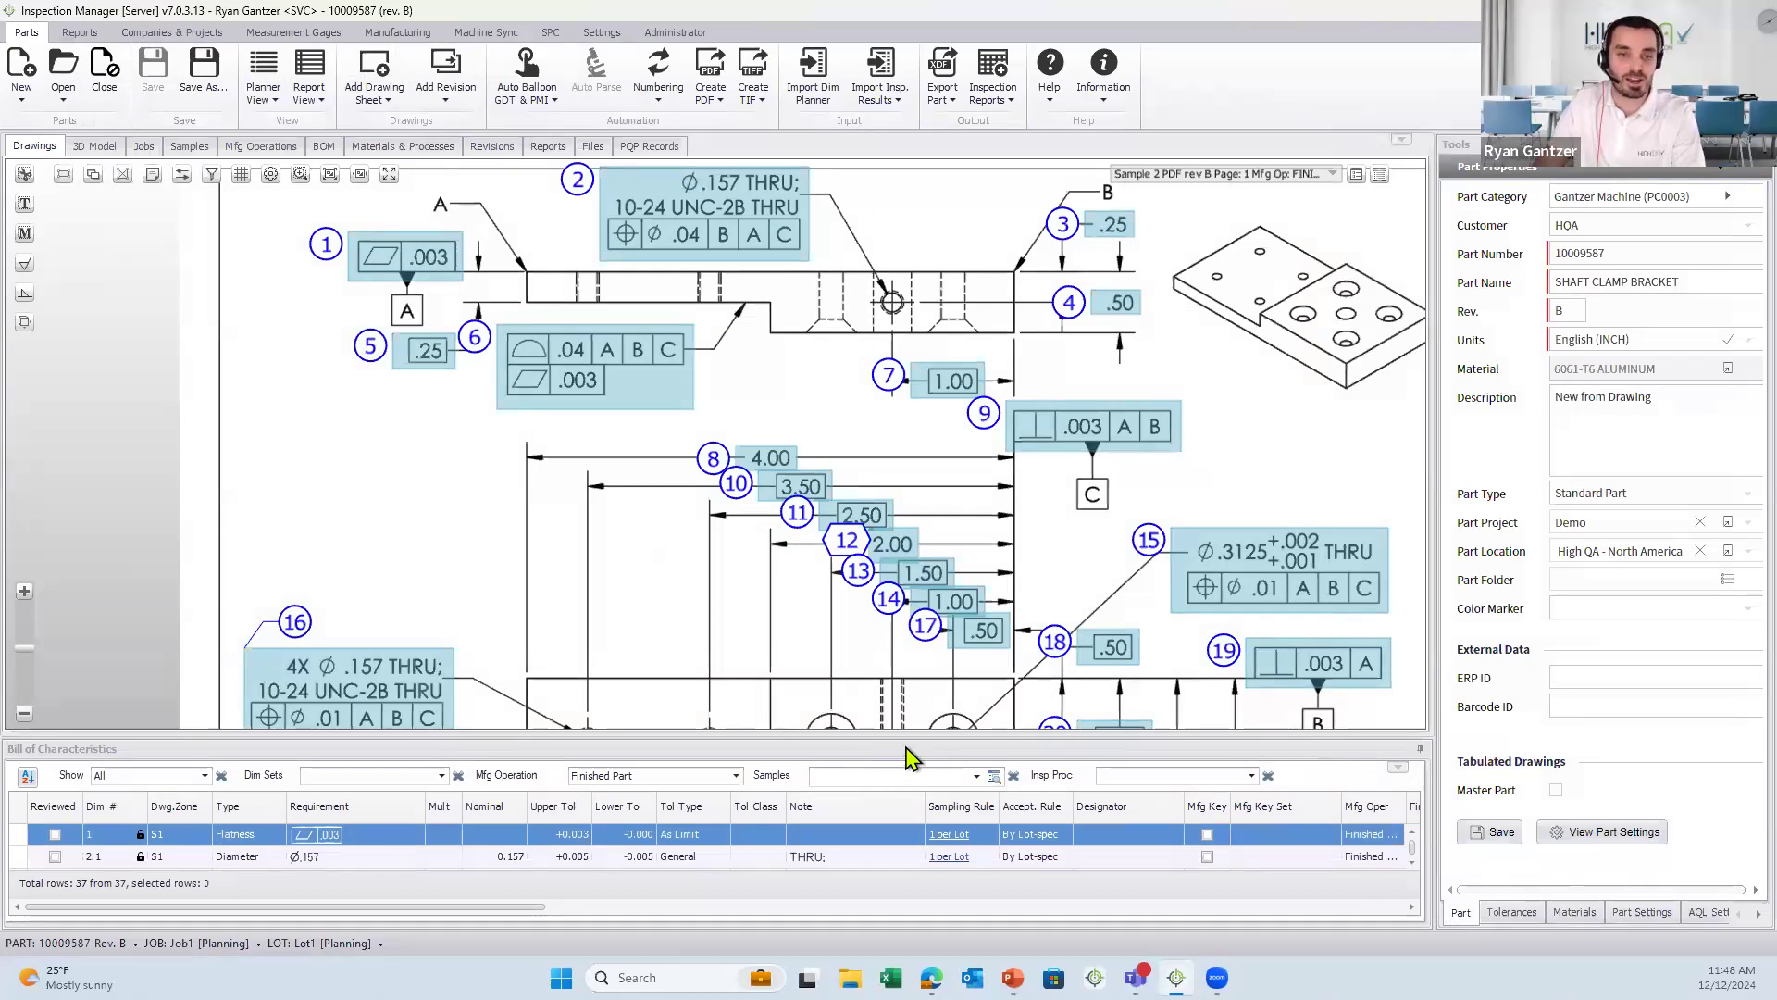
- Capture a blank rectangular area beside the 4.00 dimension as a new ballooned characteristic
click(921, 620)
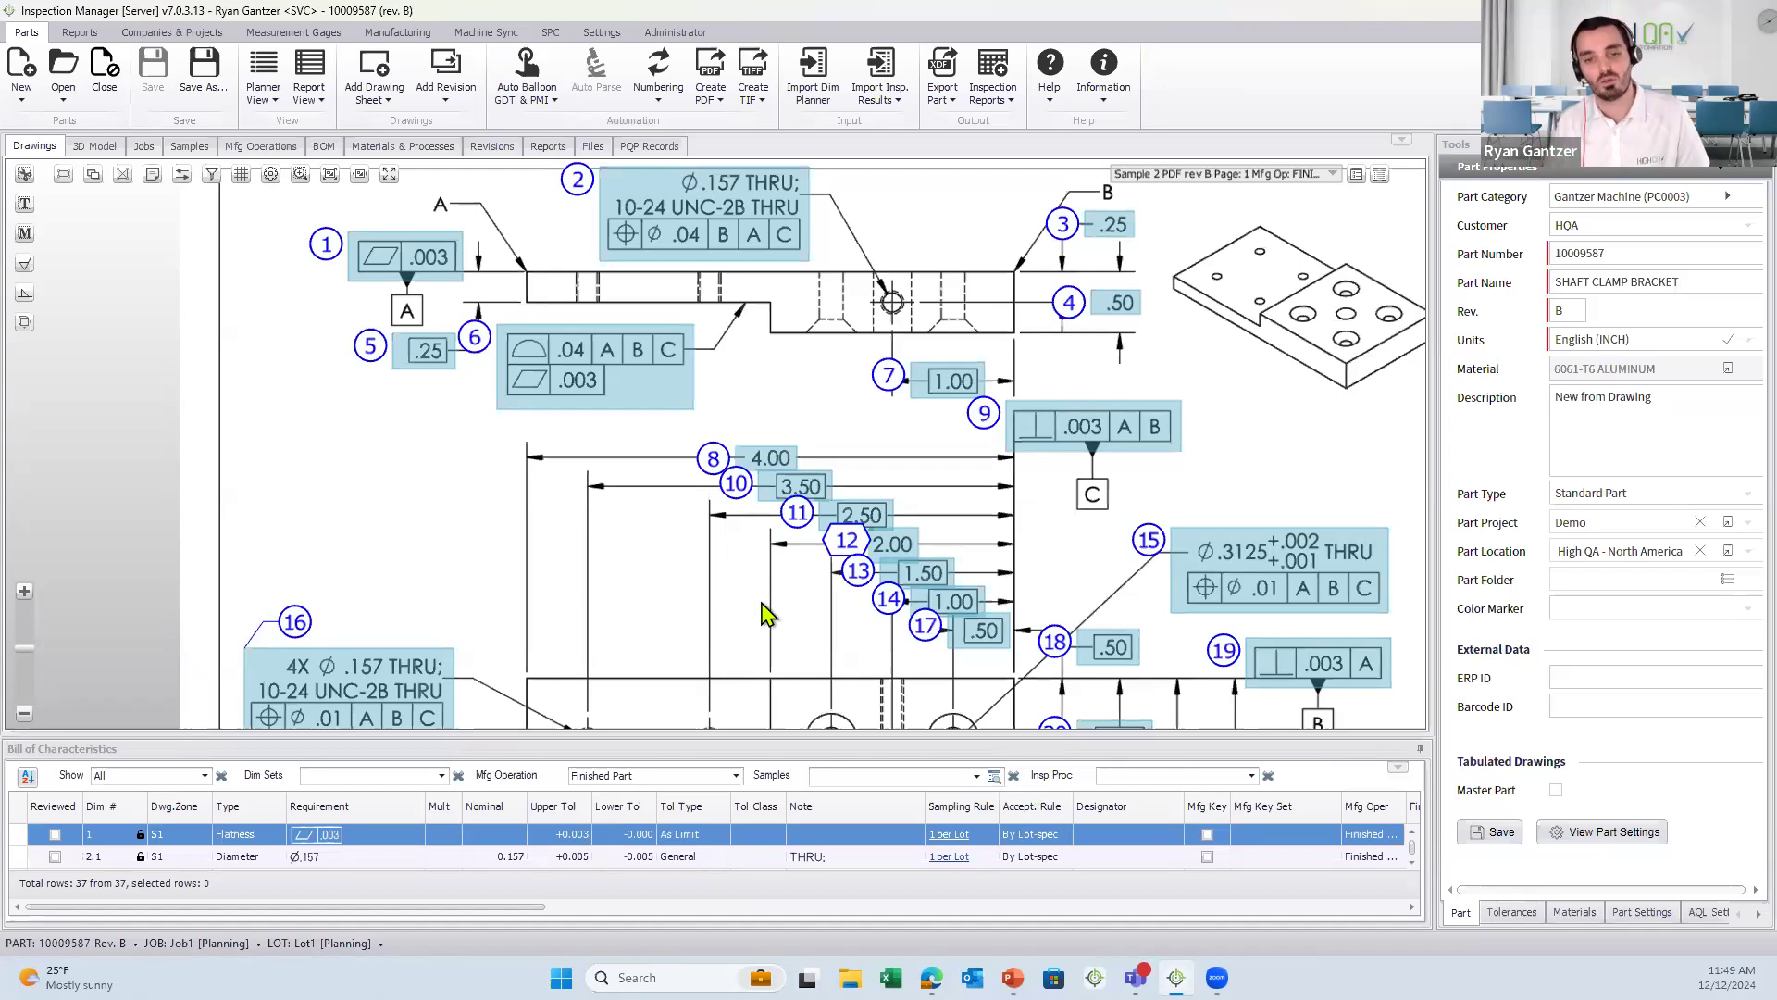
click(25, 174)
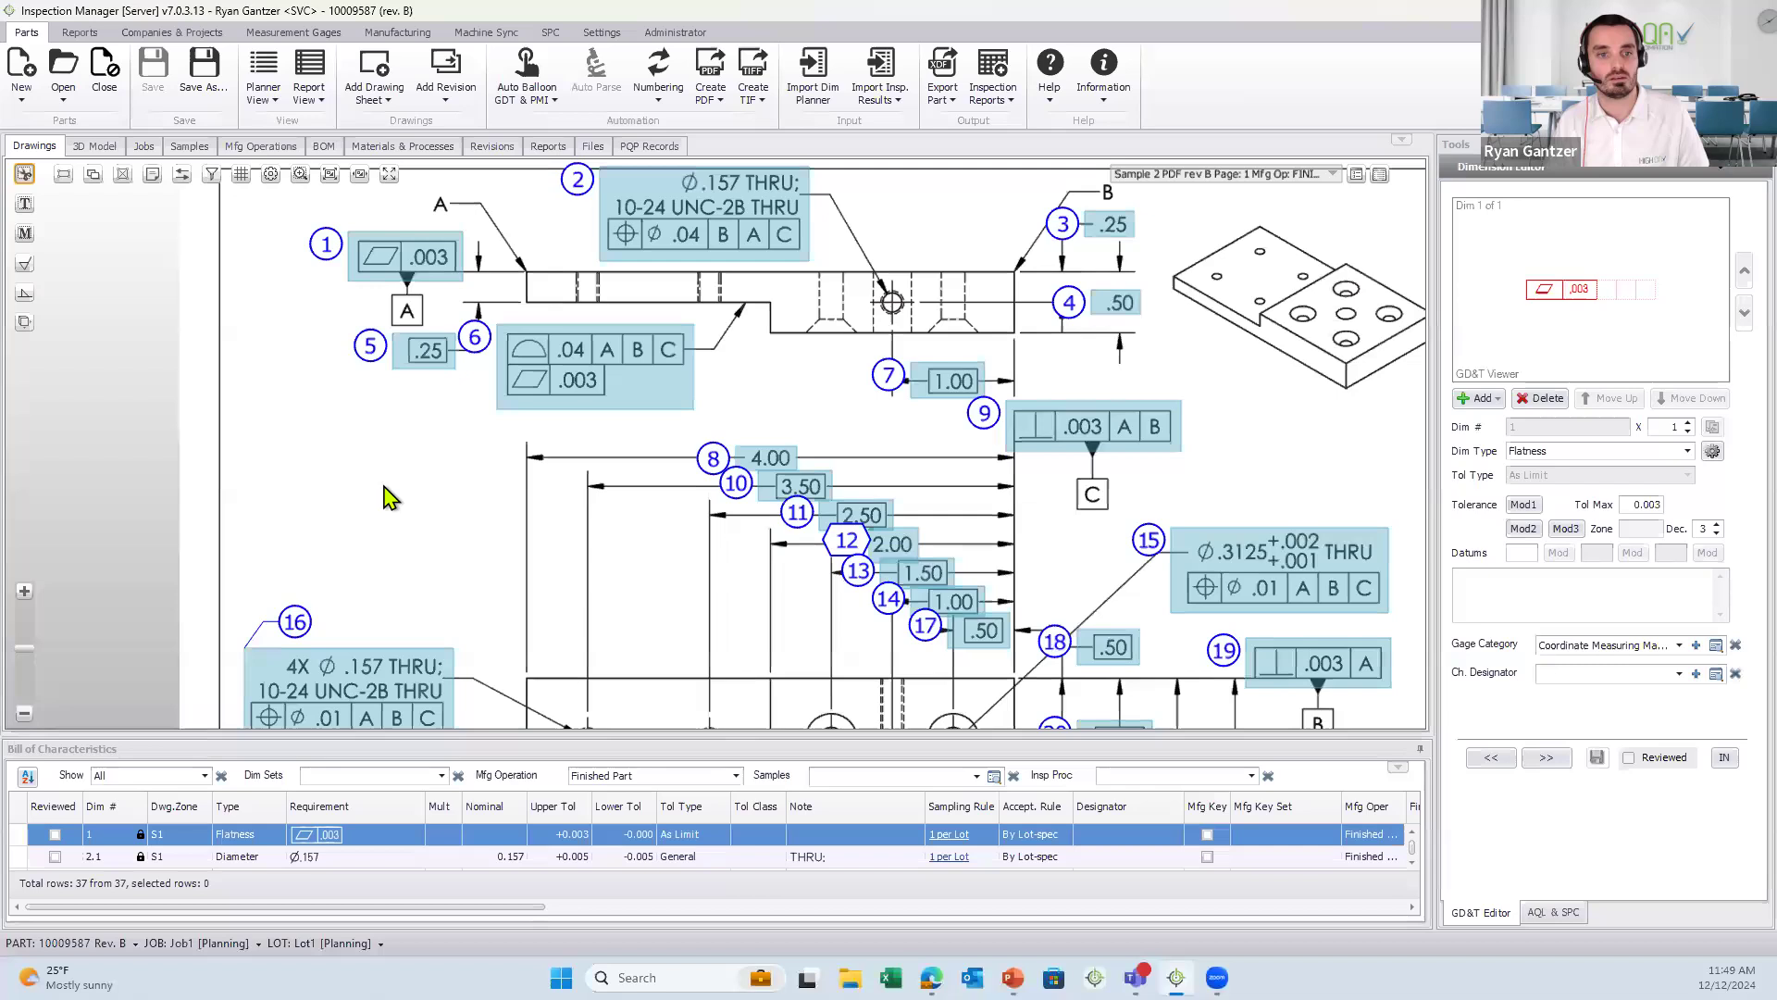
scroll(385, 496, up, 3)
mouse_move(213, 442)
mouse_down()
mouse_move(260, 496)
mouse_move(473, 527)
mouse_up()
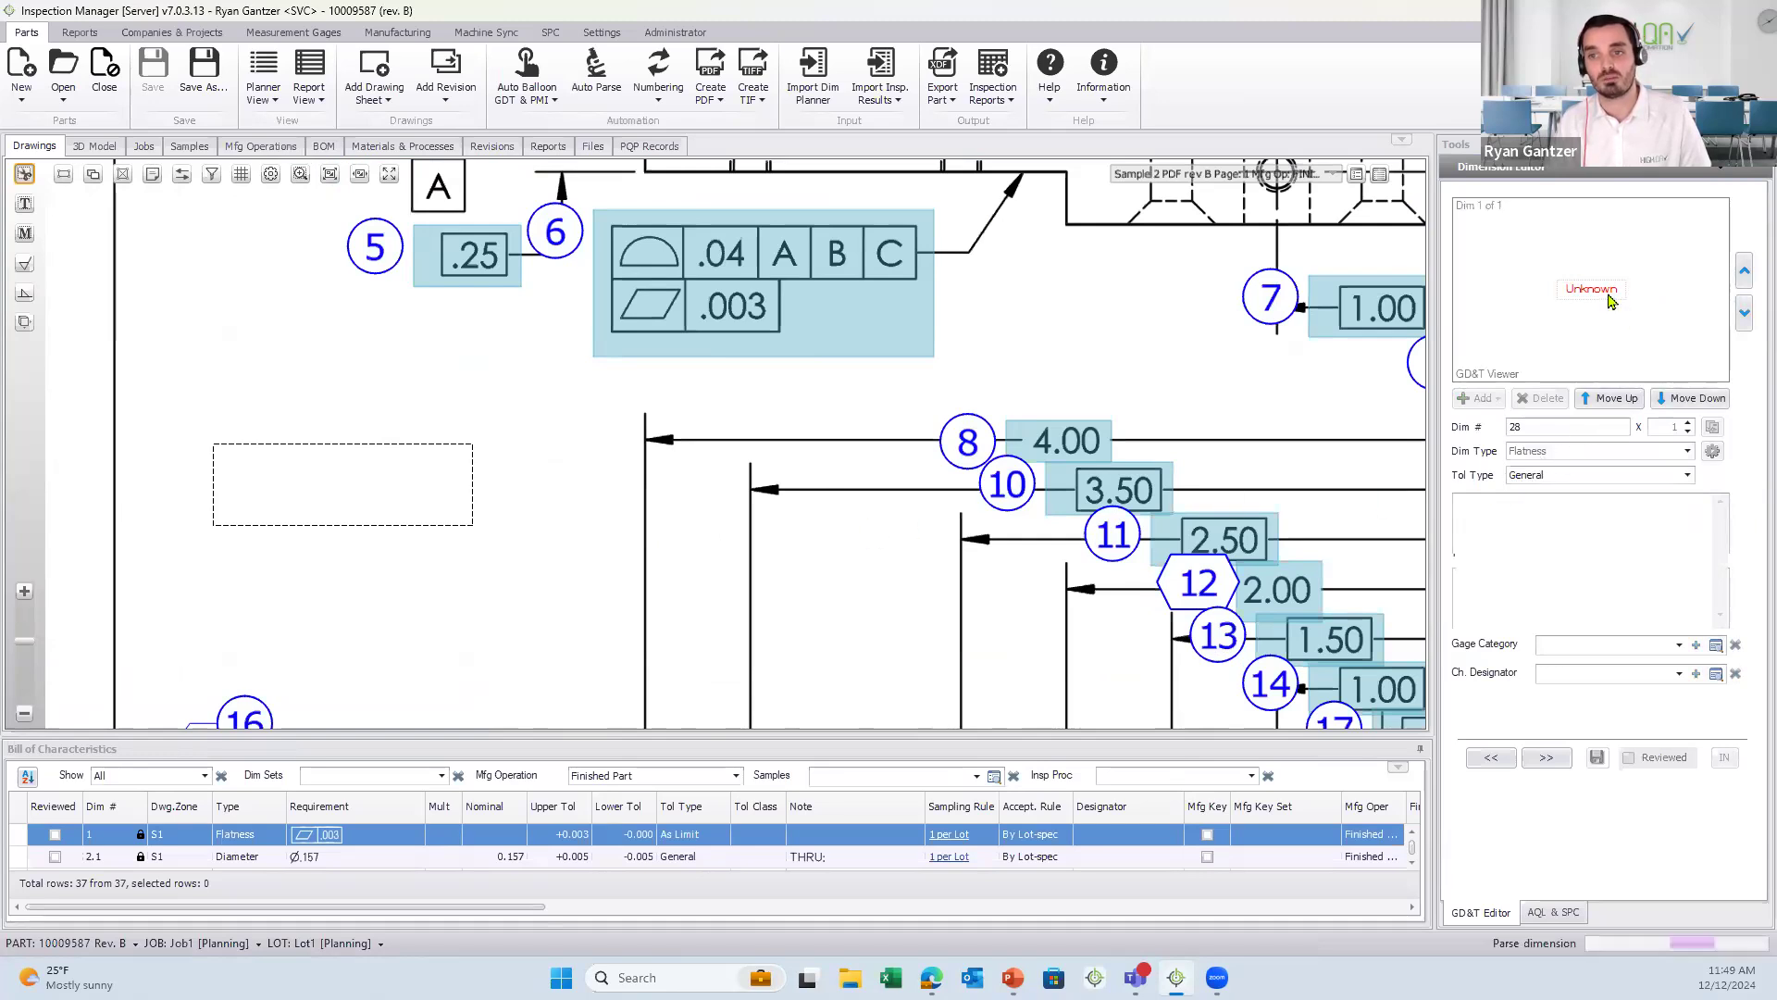
- Set the new characteristic's dimension type to Thread and its tolerance type to Tolerance
click(1687, 452)
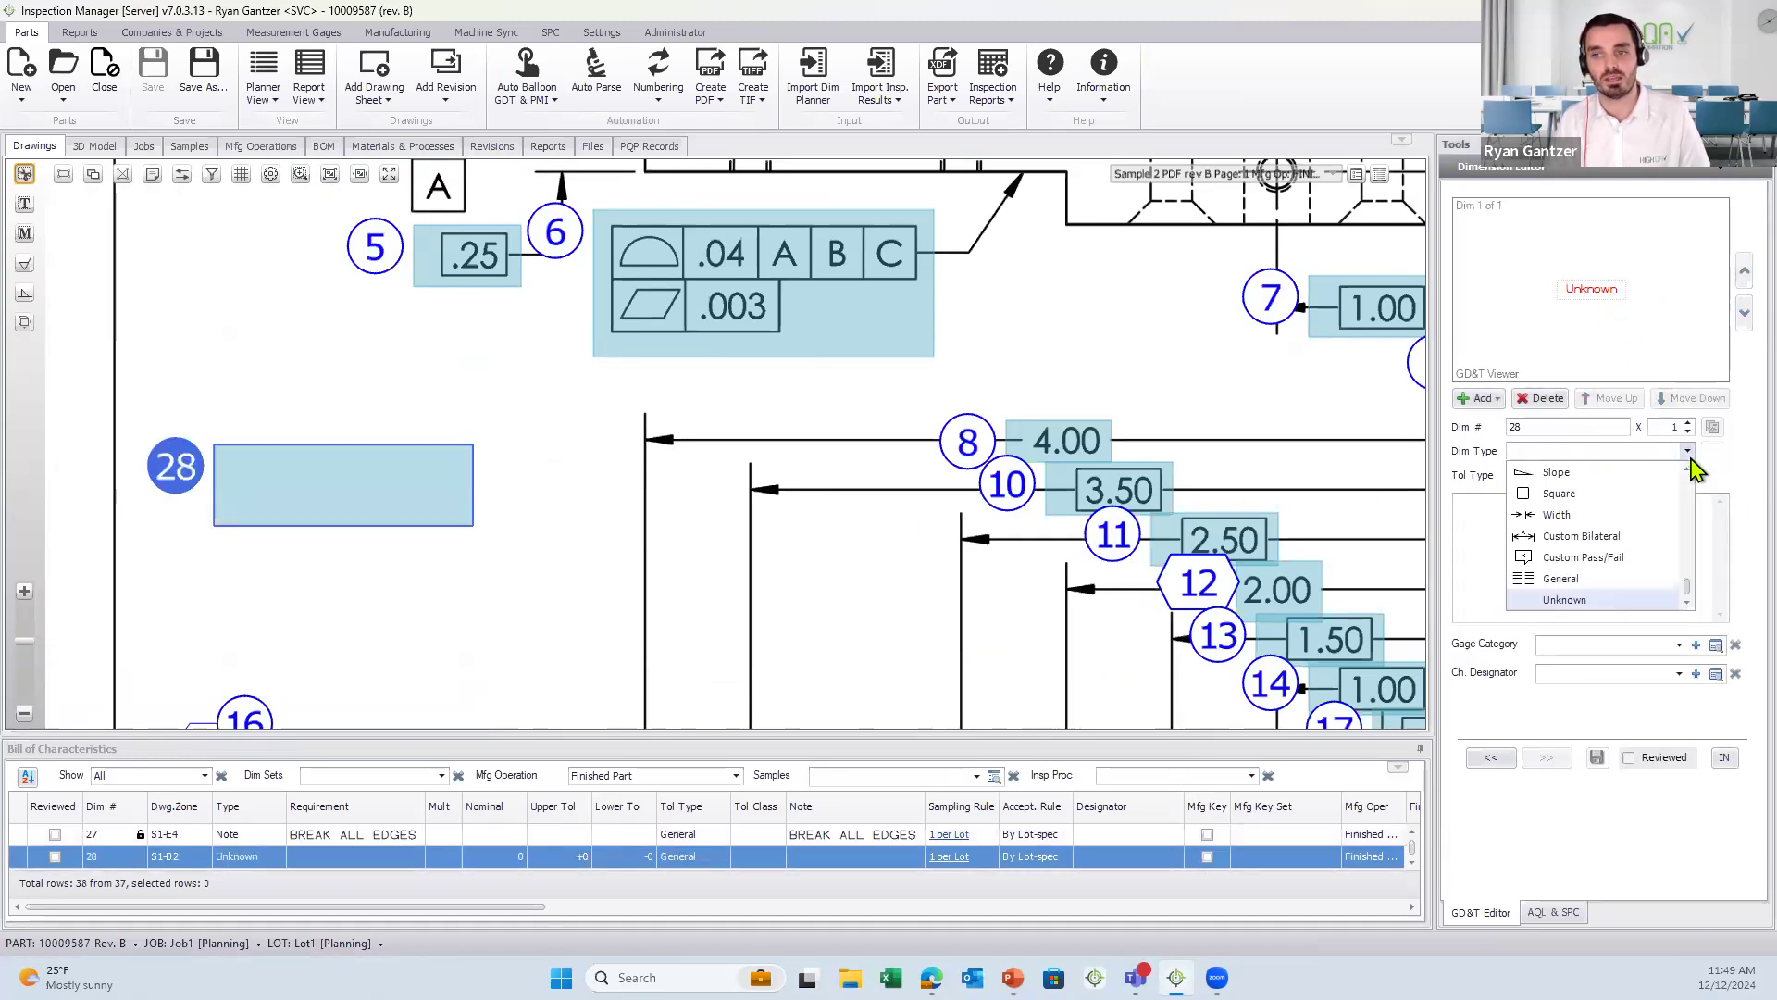
scroll(1633, 509, up, 3)
scroll(1631, 515, up, 5)
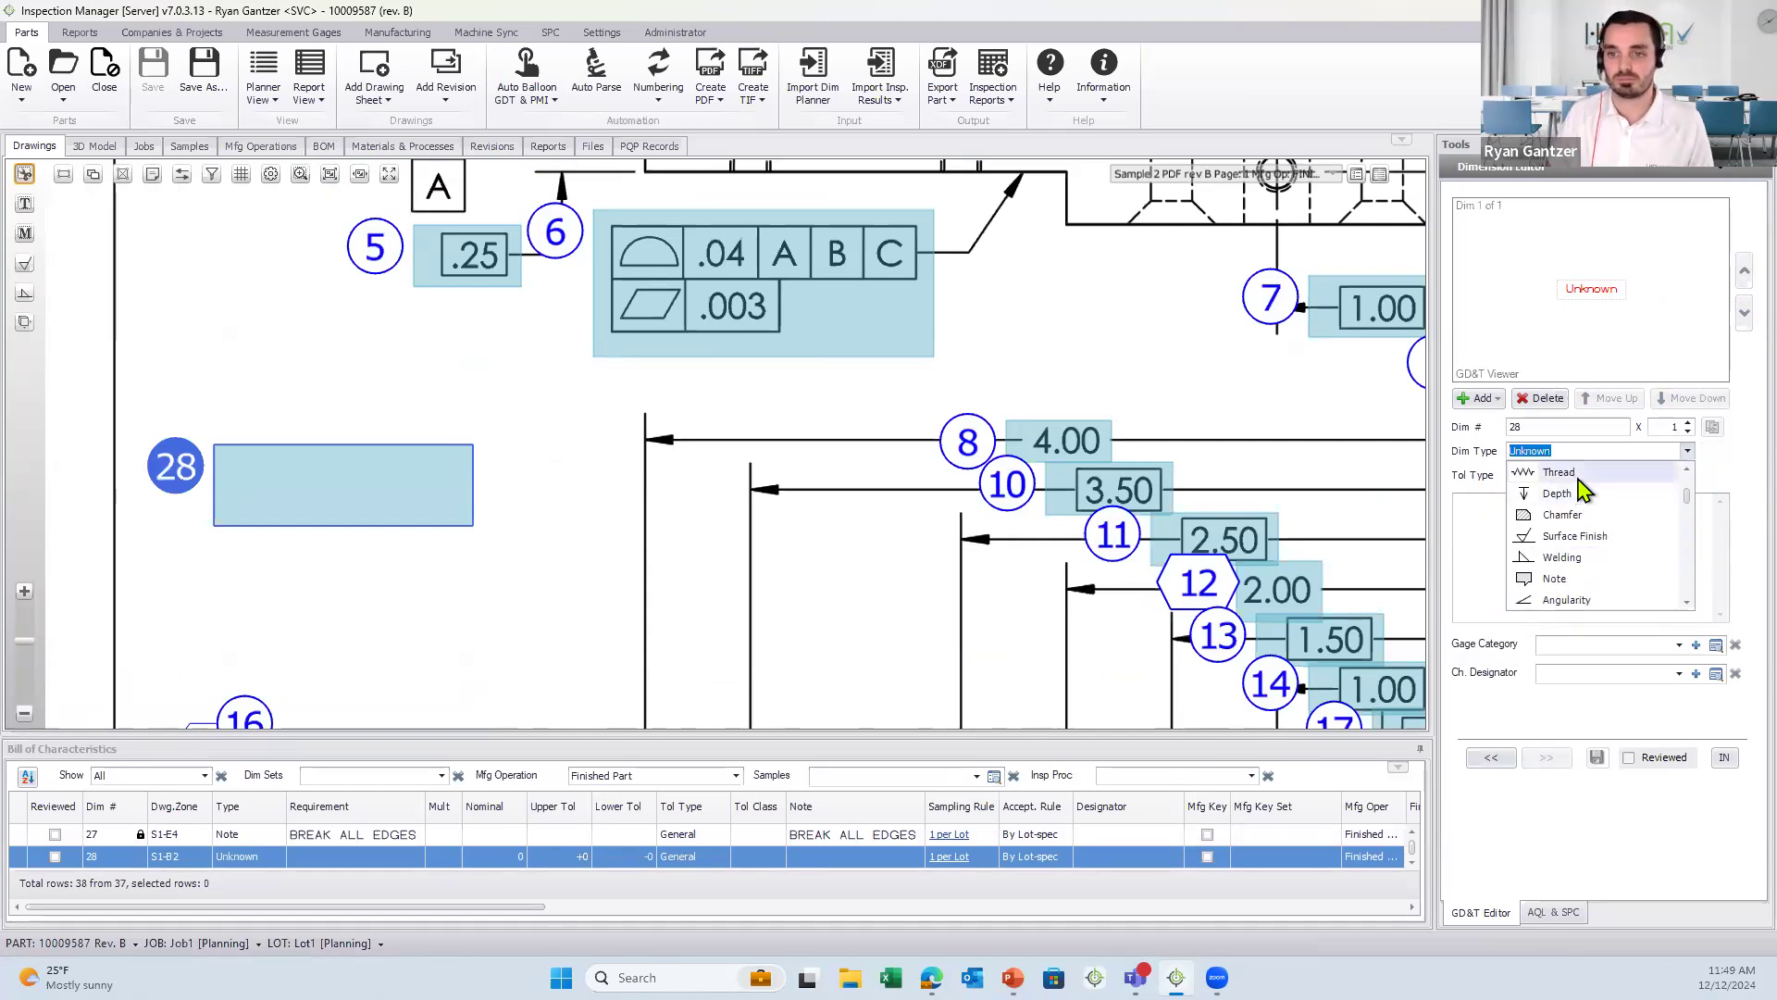
click(1562, 473)
click(1687, 476)
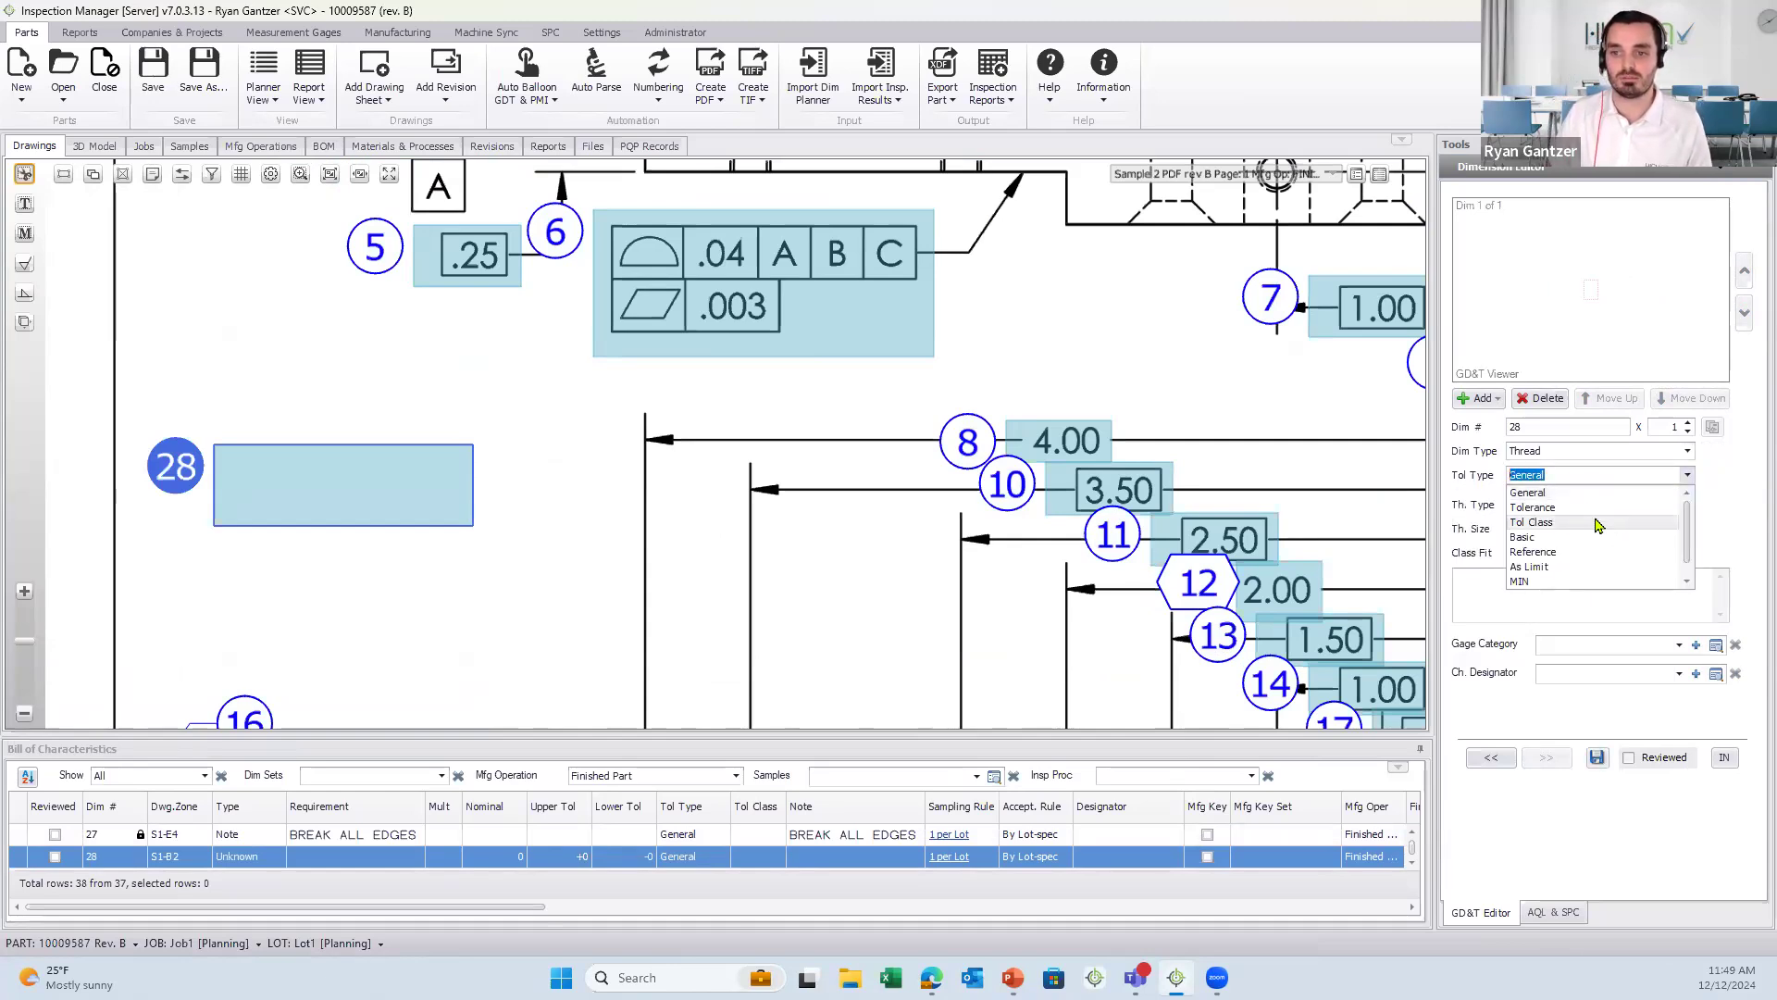
click(1564, 507)
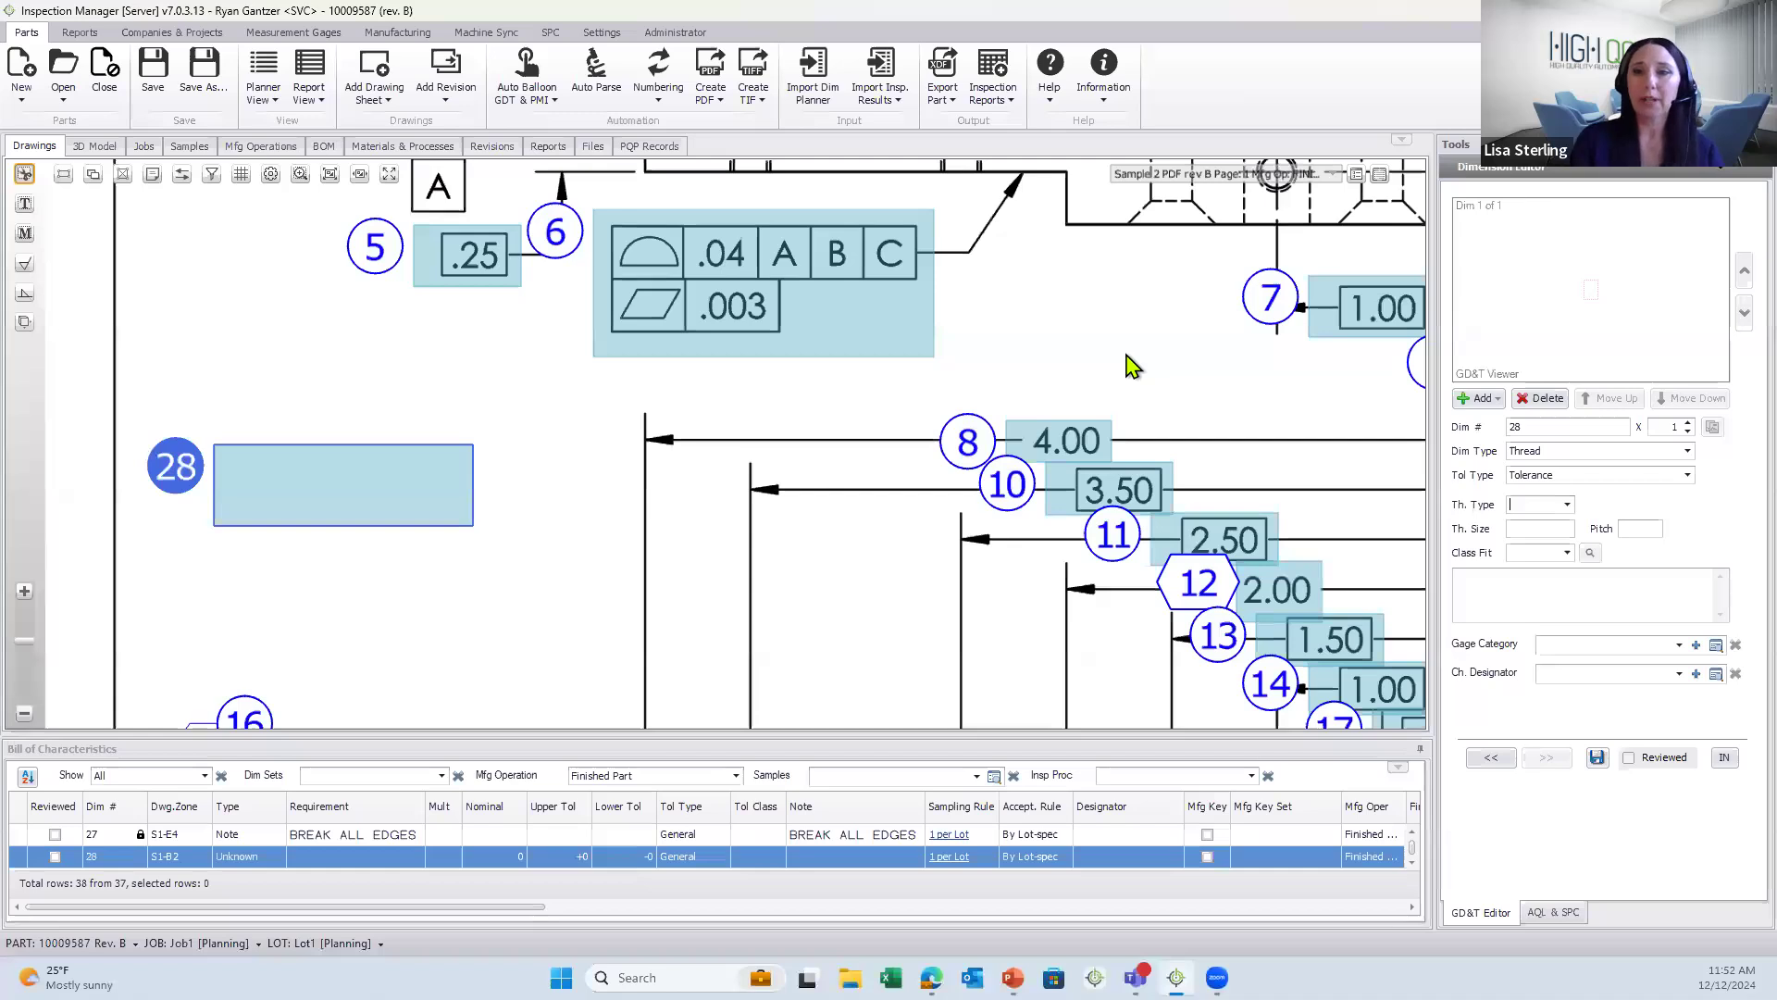
scroll(1069, 412, down, 2)
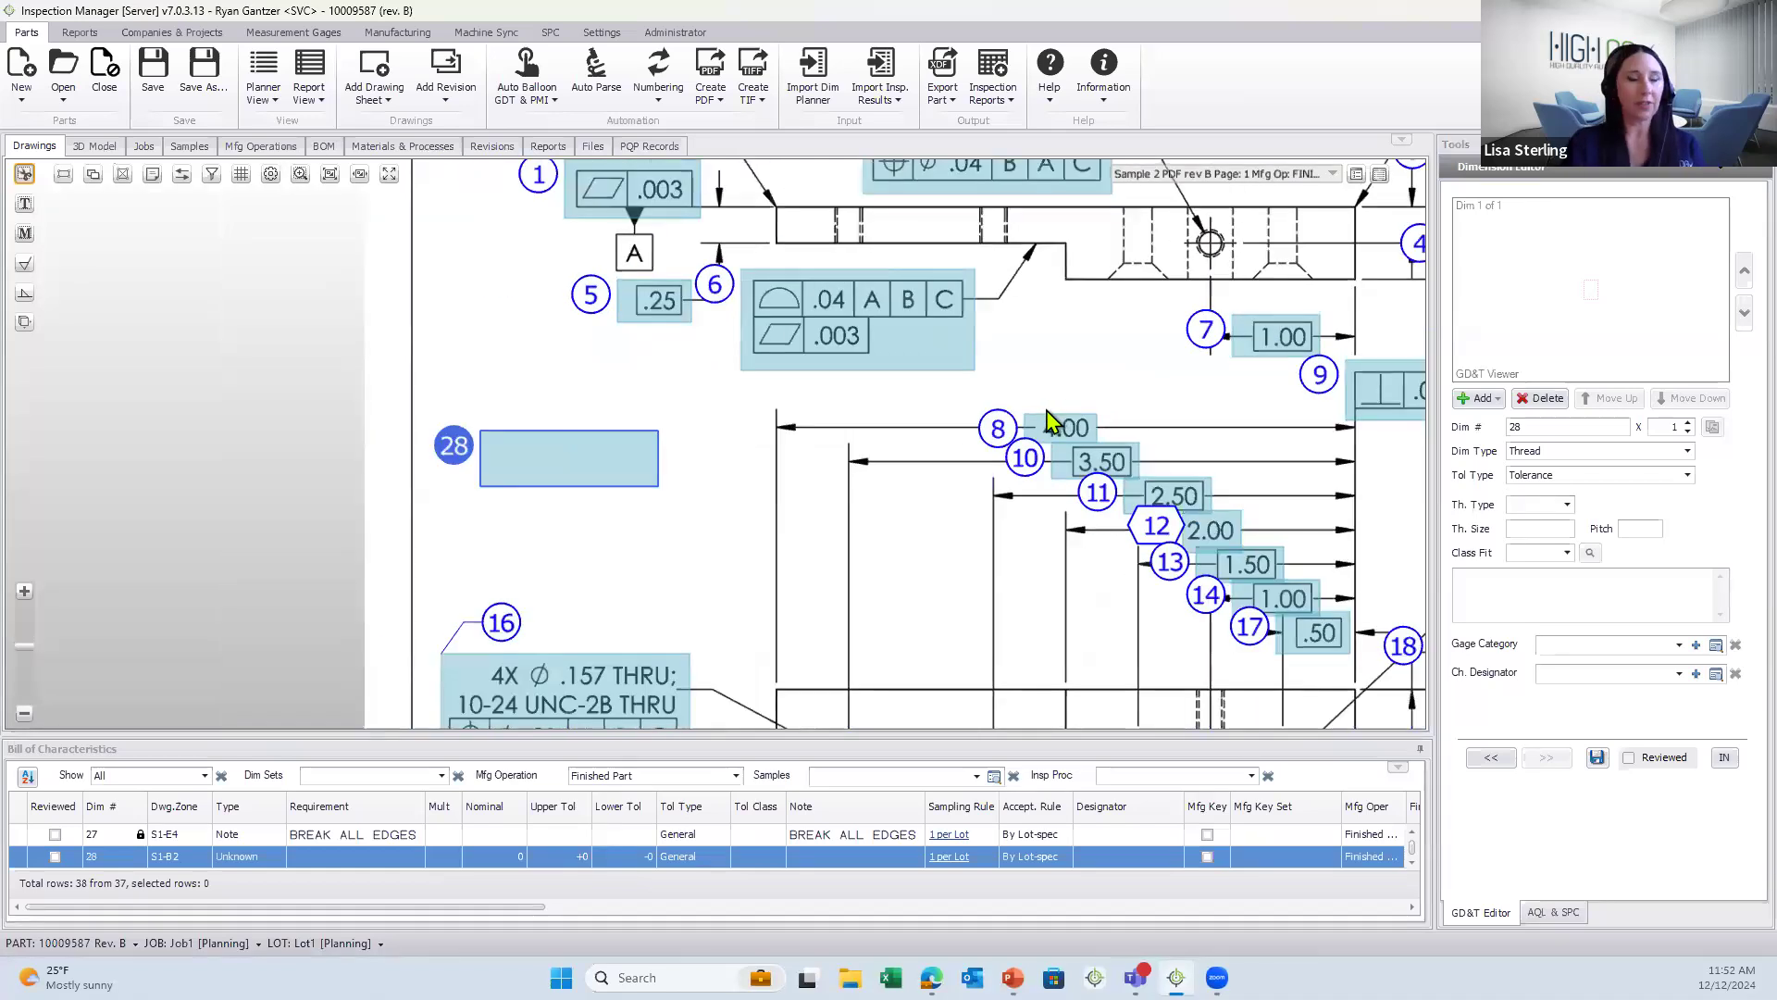
drag(1000, 362, 886, 480)
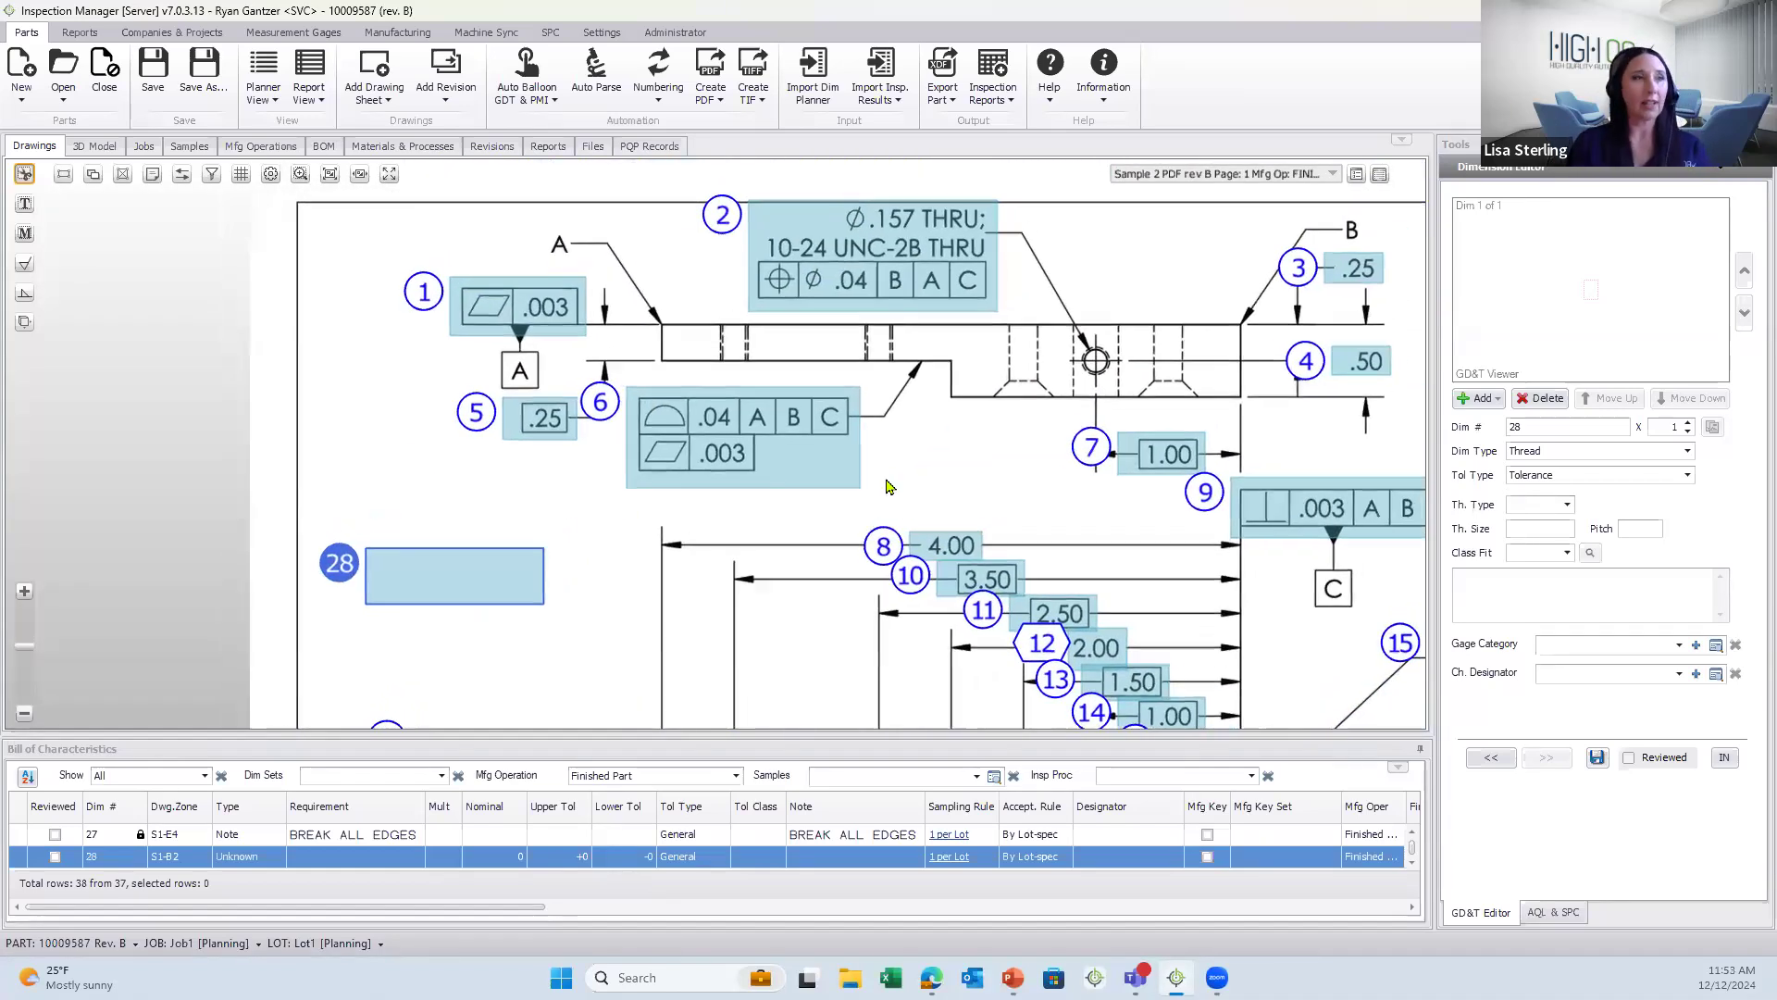